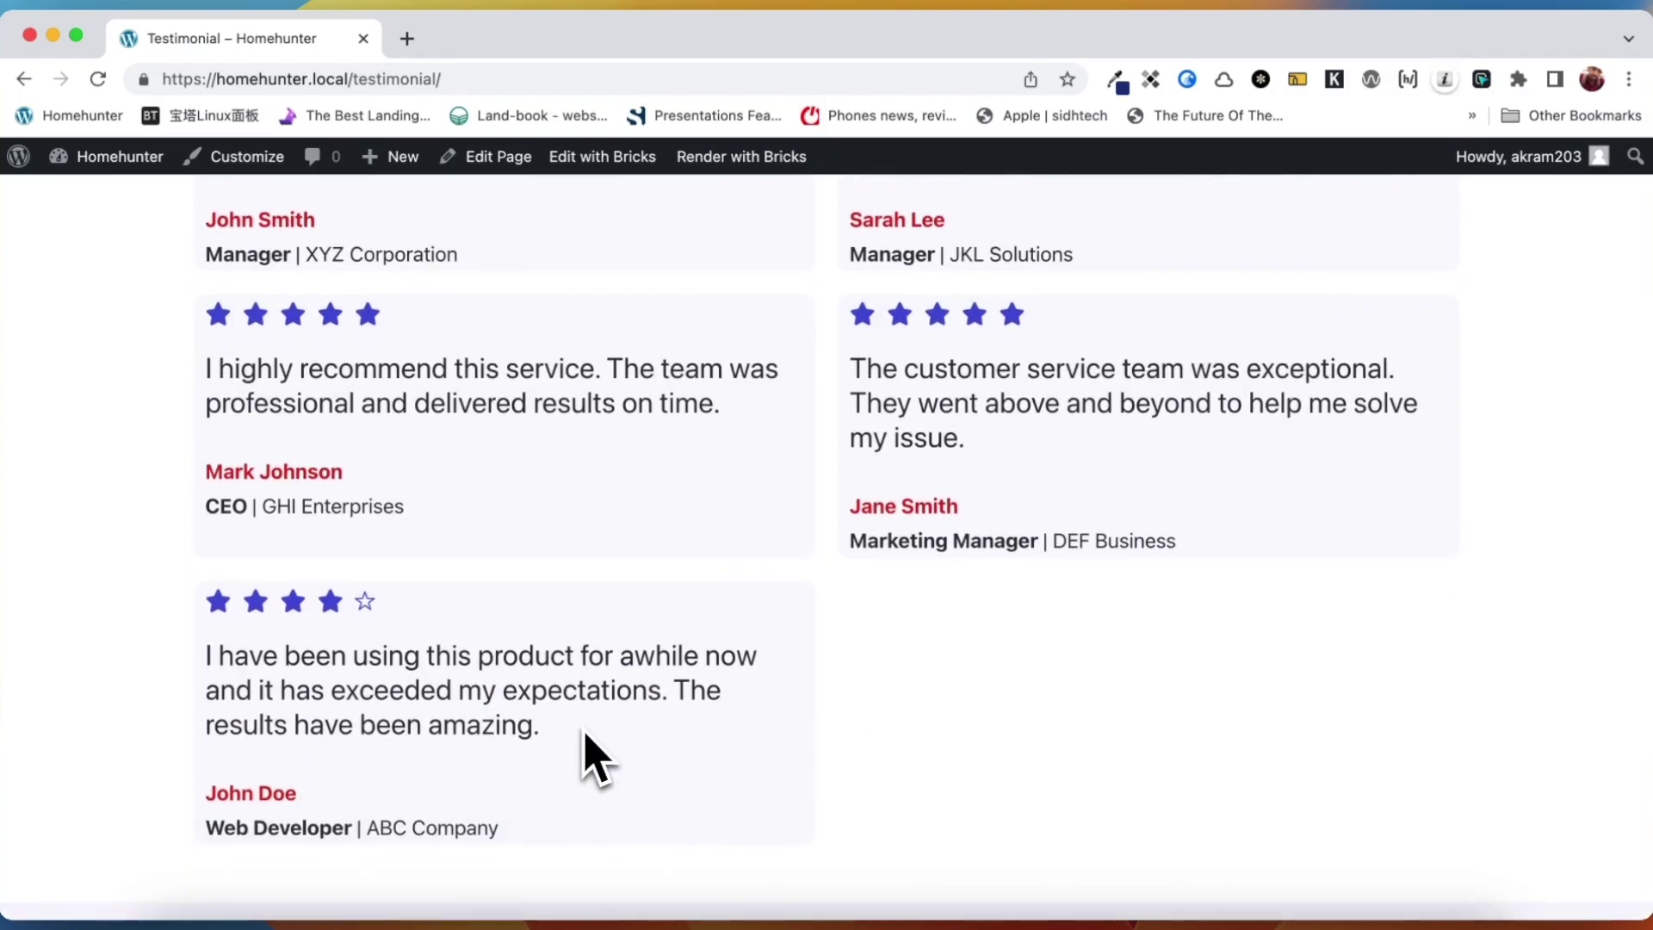
- Open the testimonial form and enter job title Sales Manager and company Nongfu Spring Co
scroll(1052, 658, up, 3)
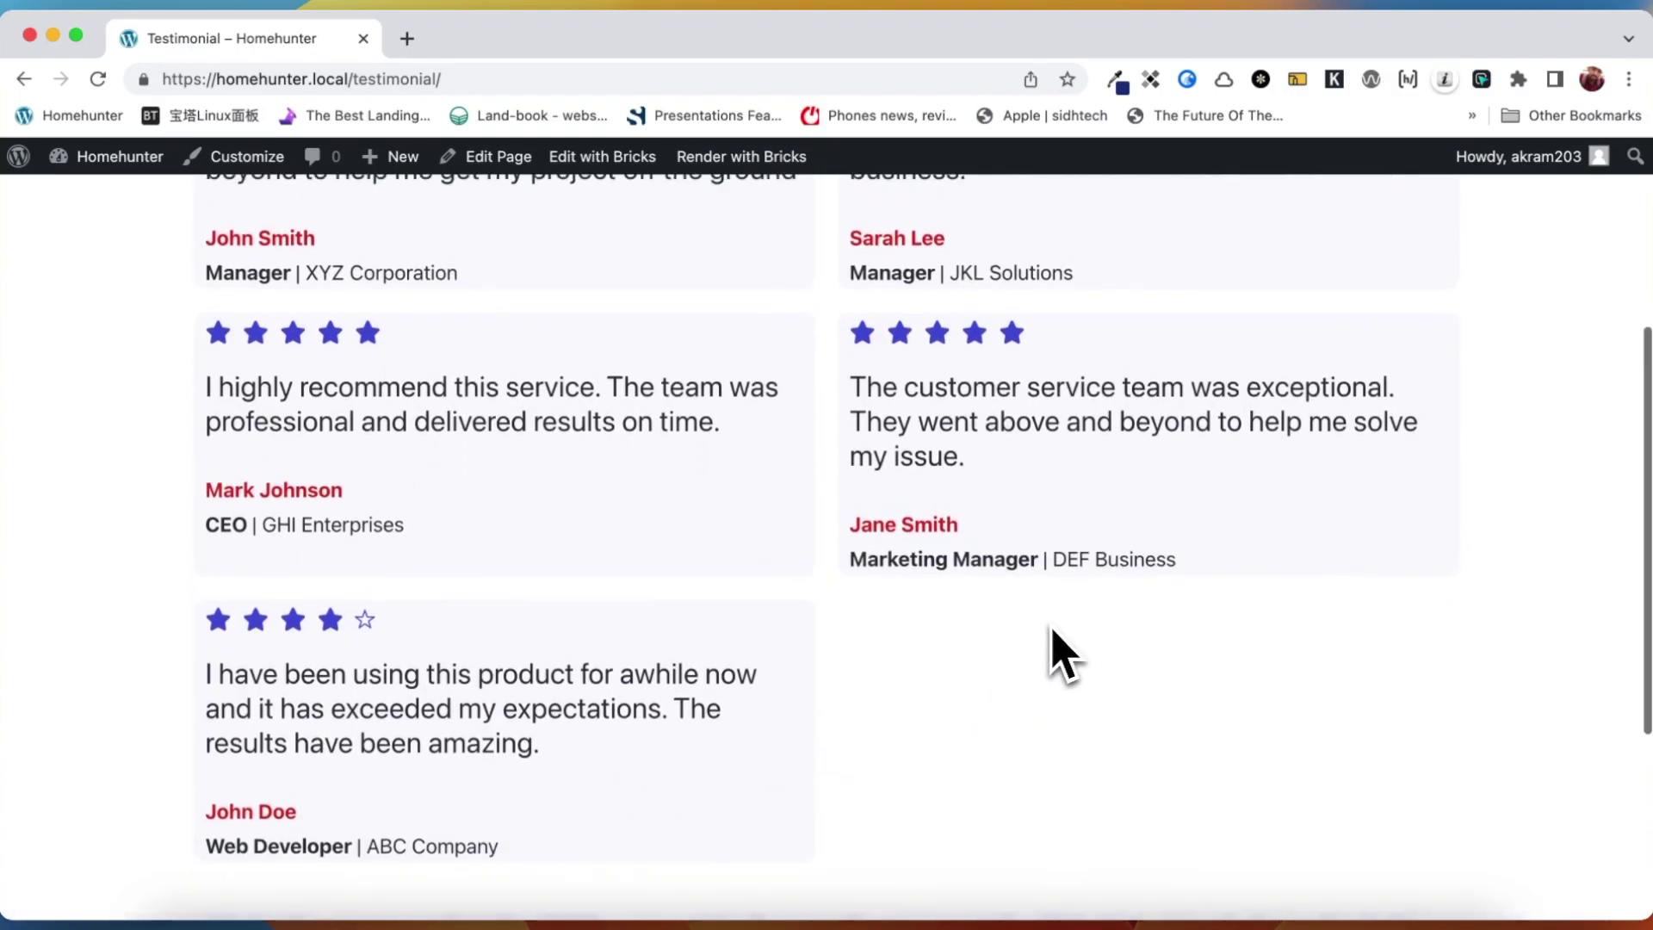
scroll(1060, 656, up, 5)
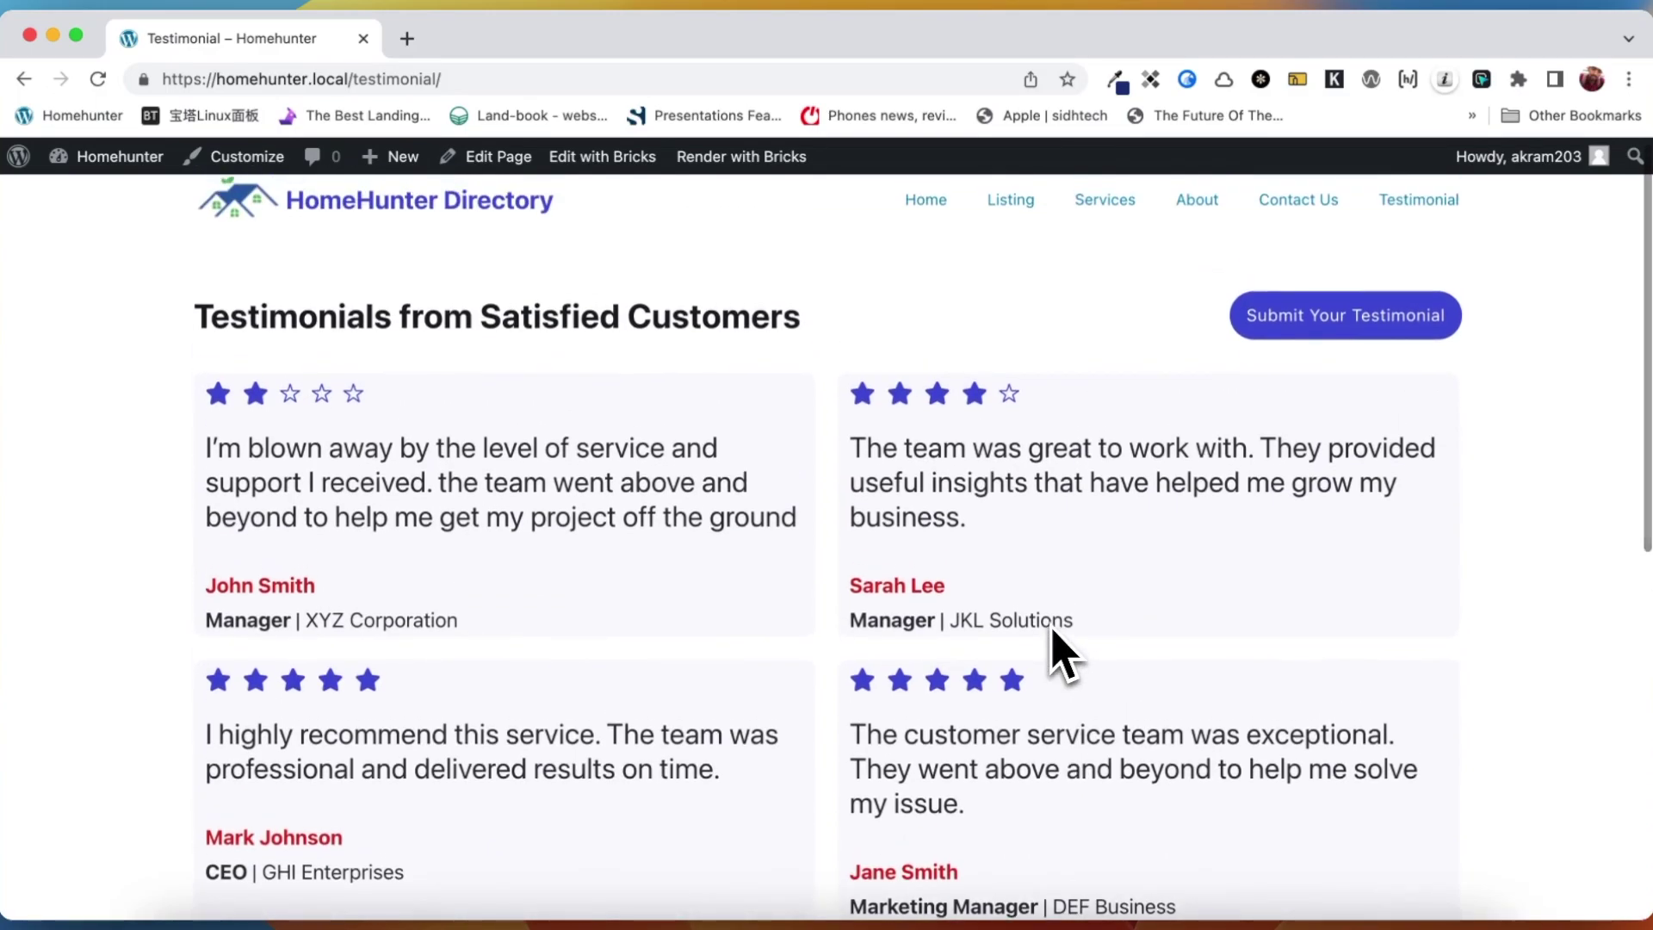
click(1313, 328)
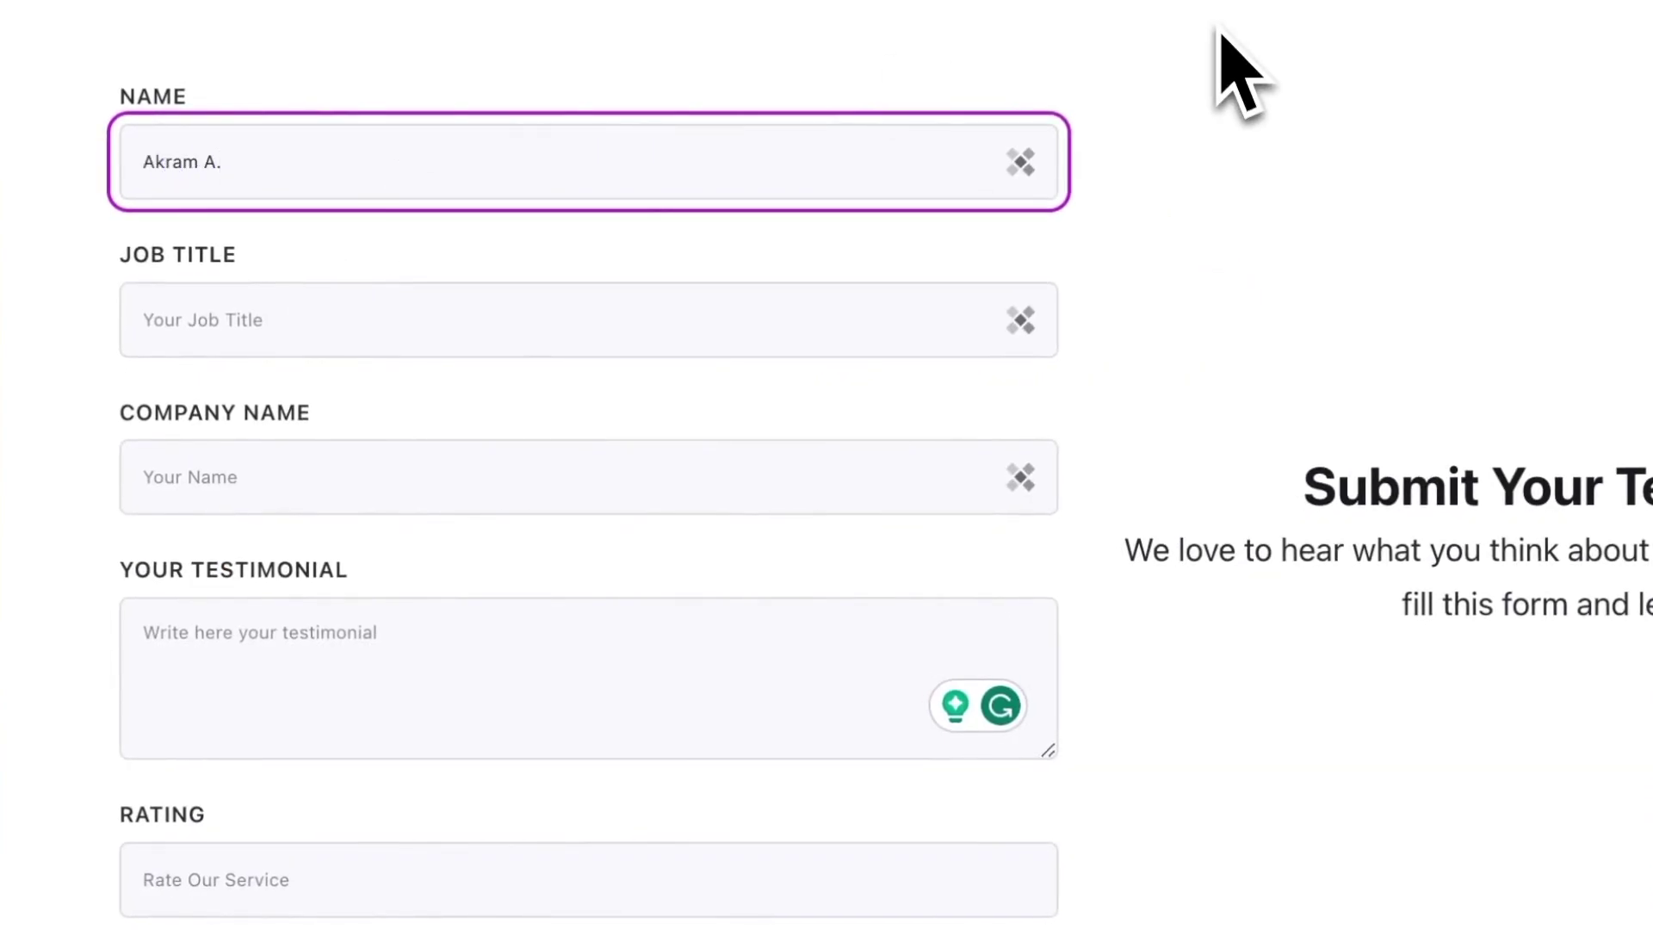
key(Tab)
text(Sales Manager)
key(Tab)
text(Nongfu Spring Co.)
key(Tab)
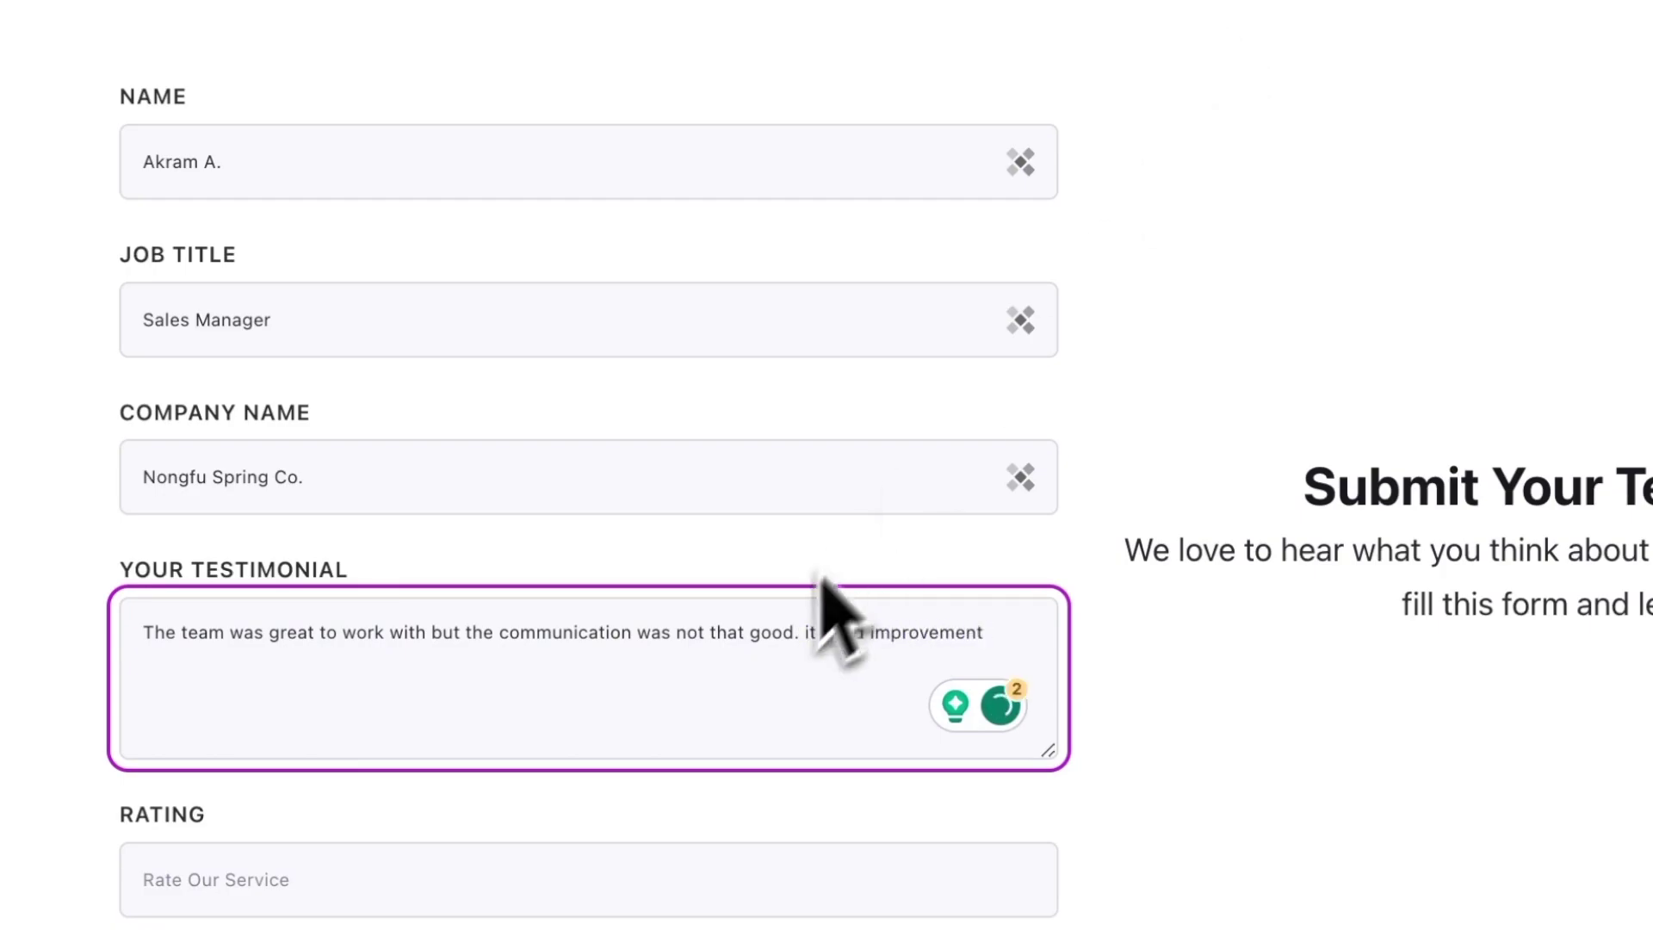
- Give the testimonial a rating of 5, submit it, then go to the admin area
click(621, 870)
text(5)
click(335, 915)
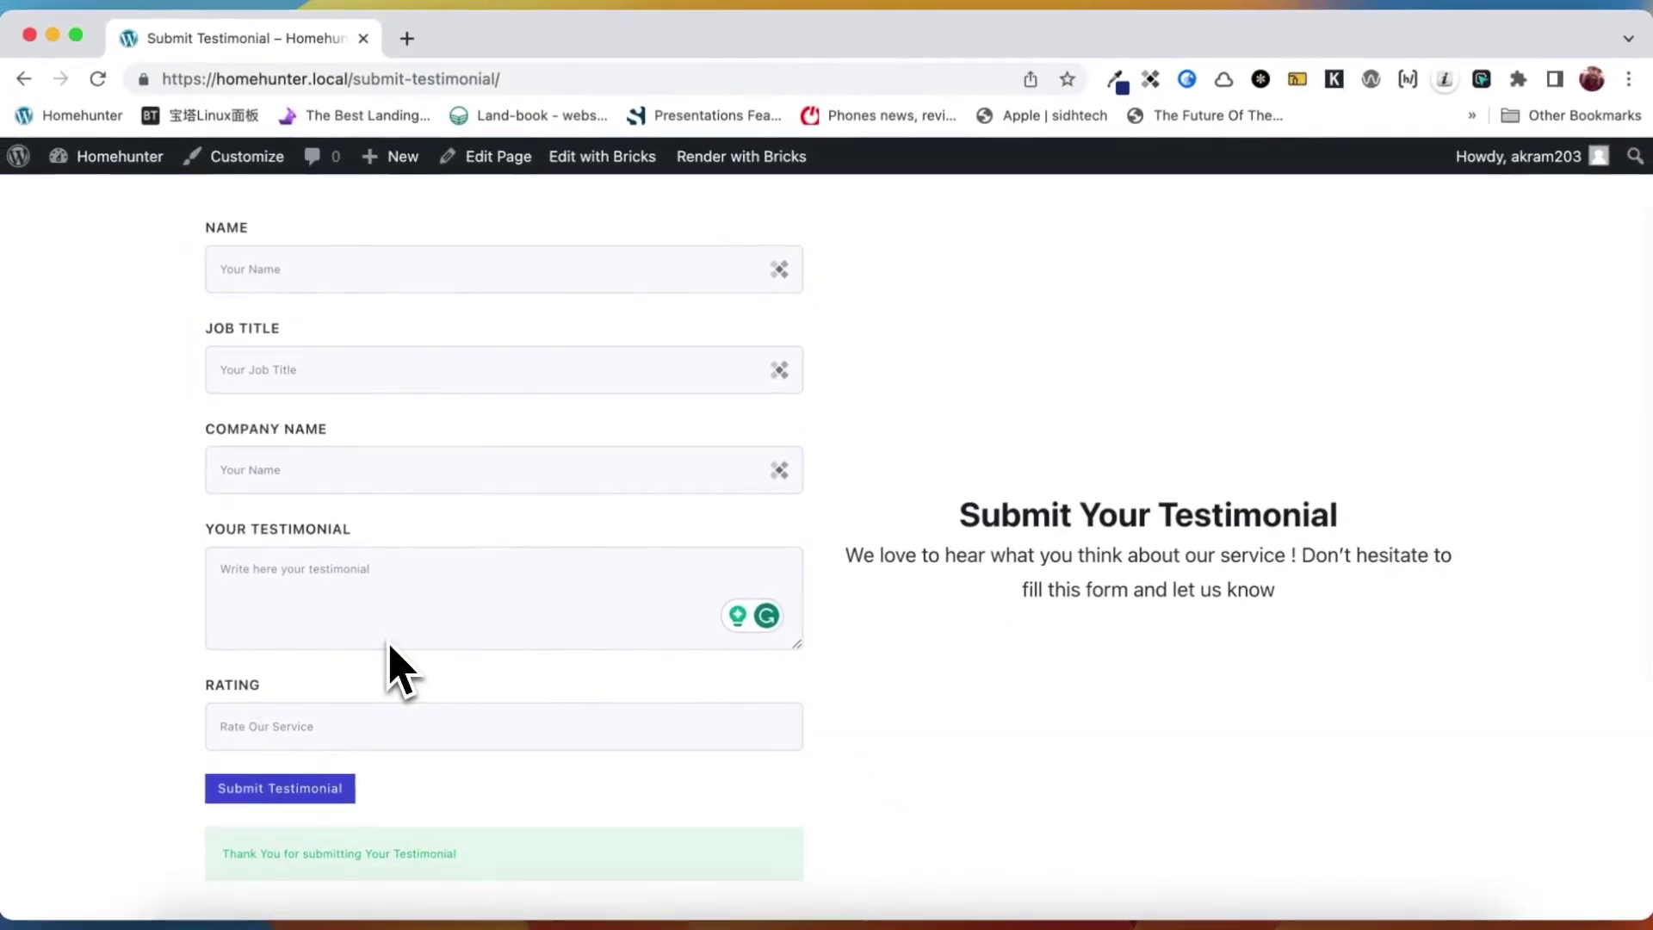
click(18, 155)
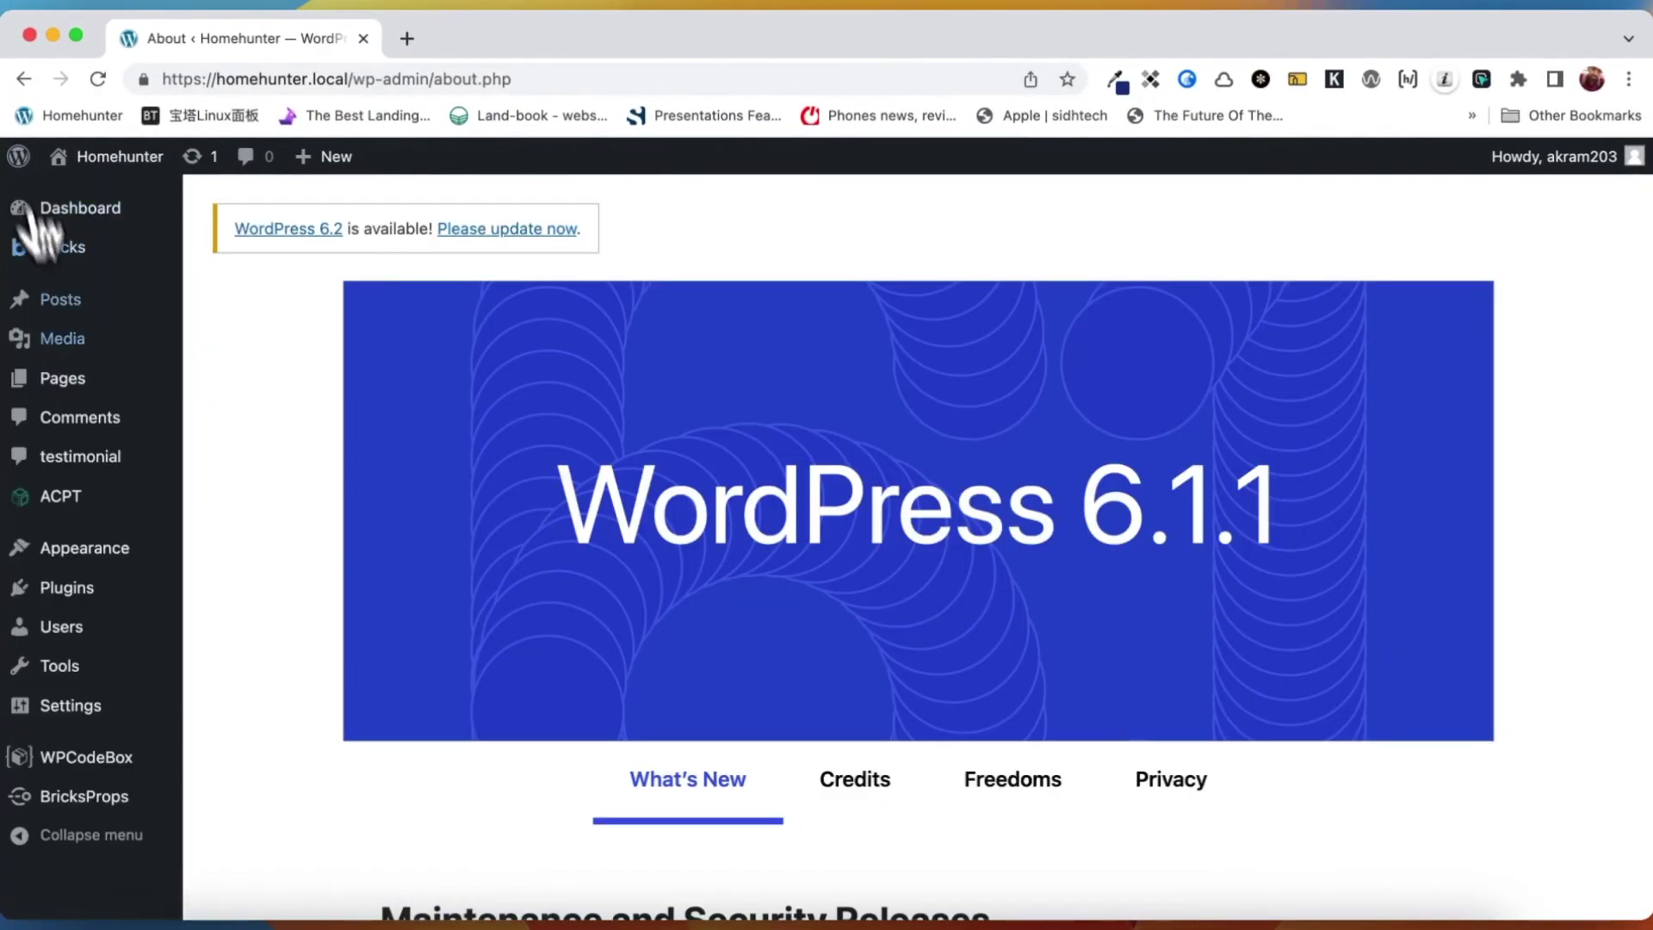
- Open the draft testimonial from All testimonials and publish it
click(109, 459)
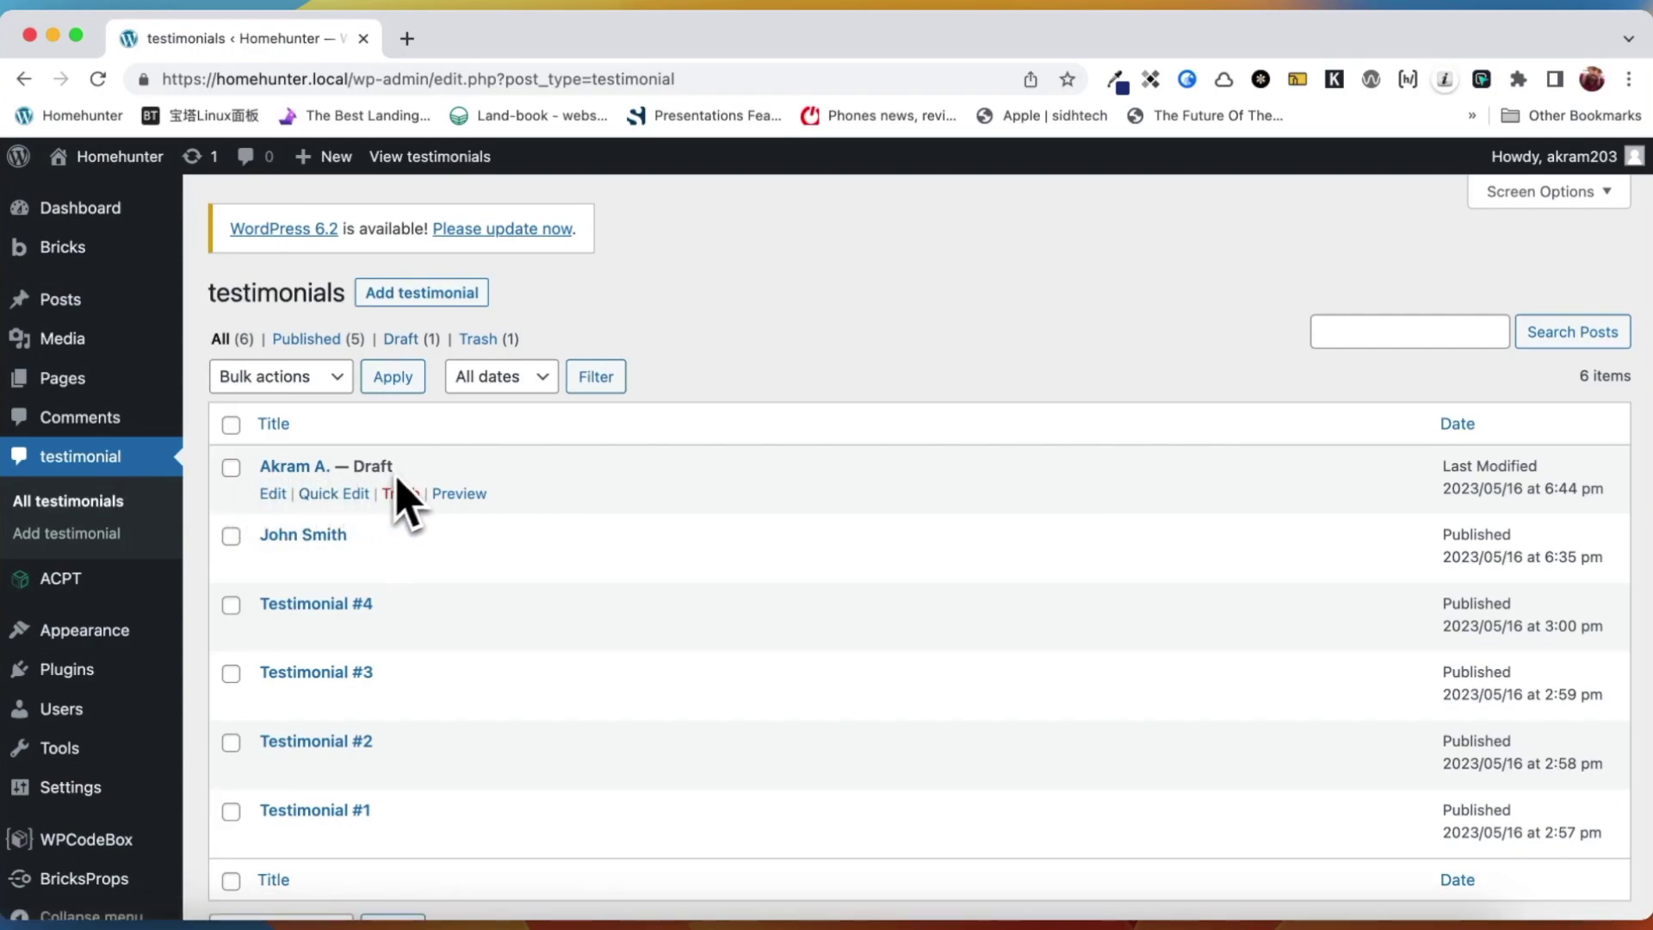
click(274, 504)
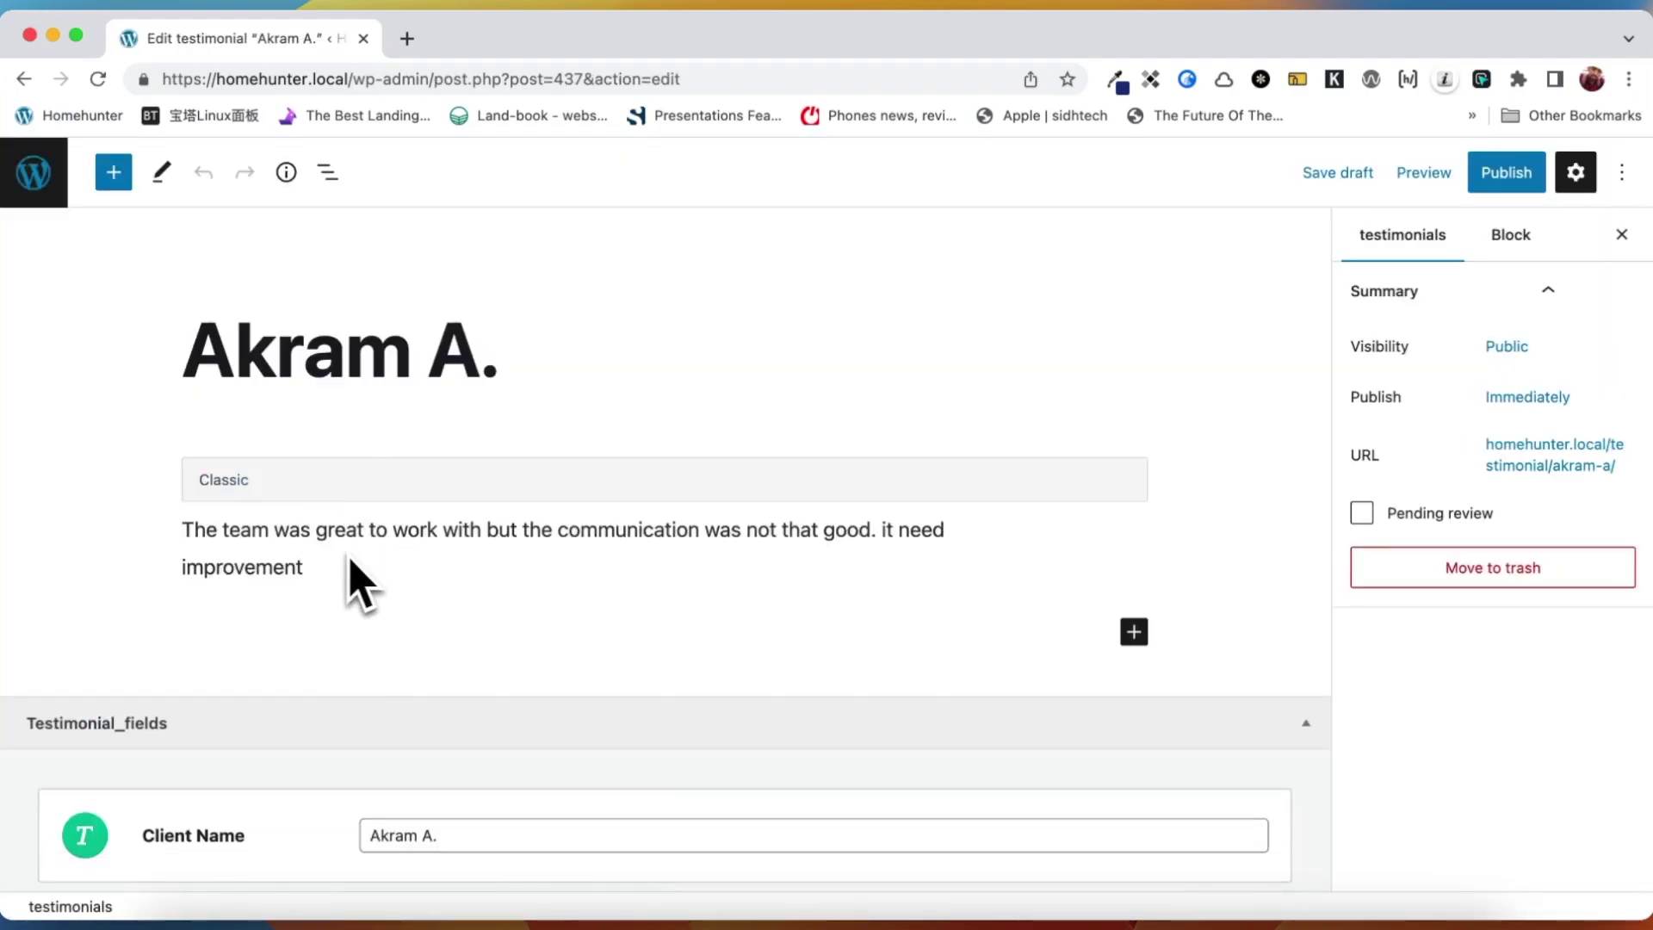
scroll(722, 603, down, 5)
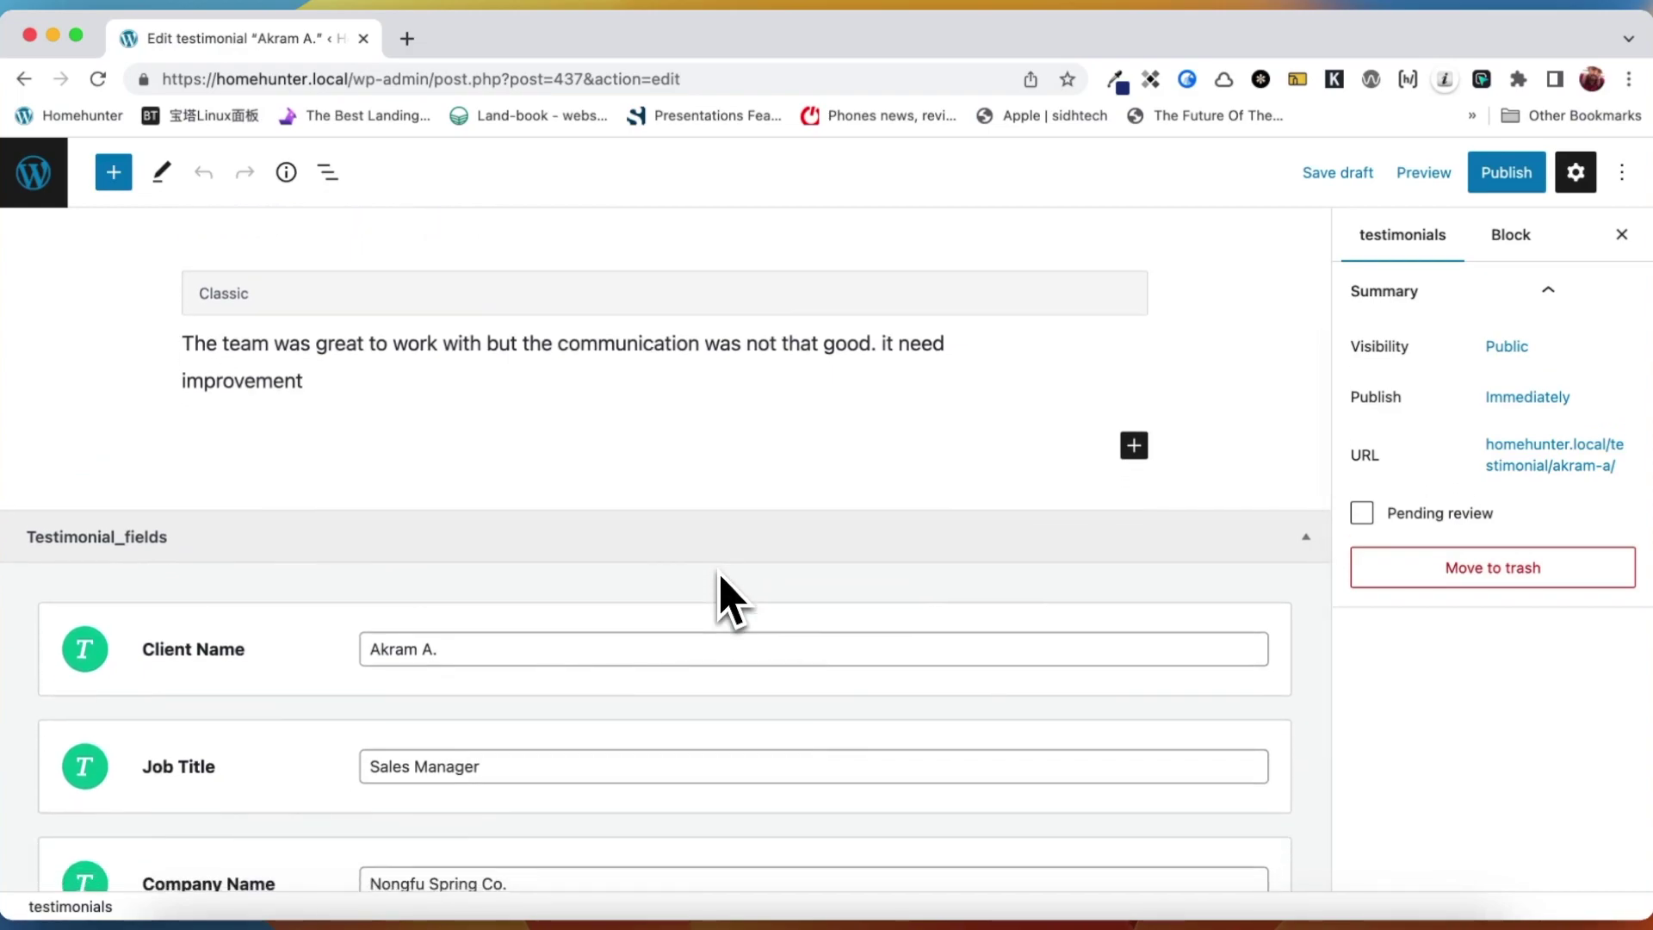
scroll(719, 575, down, 4)
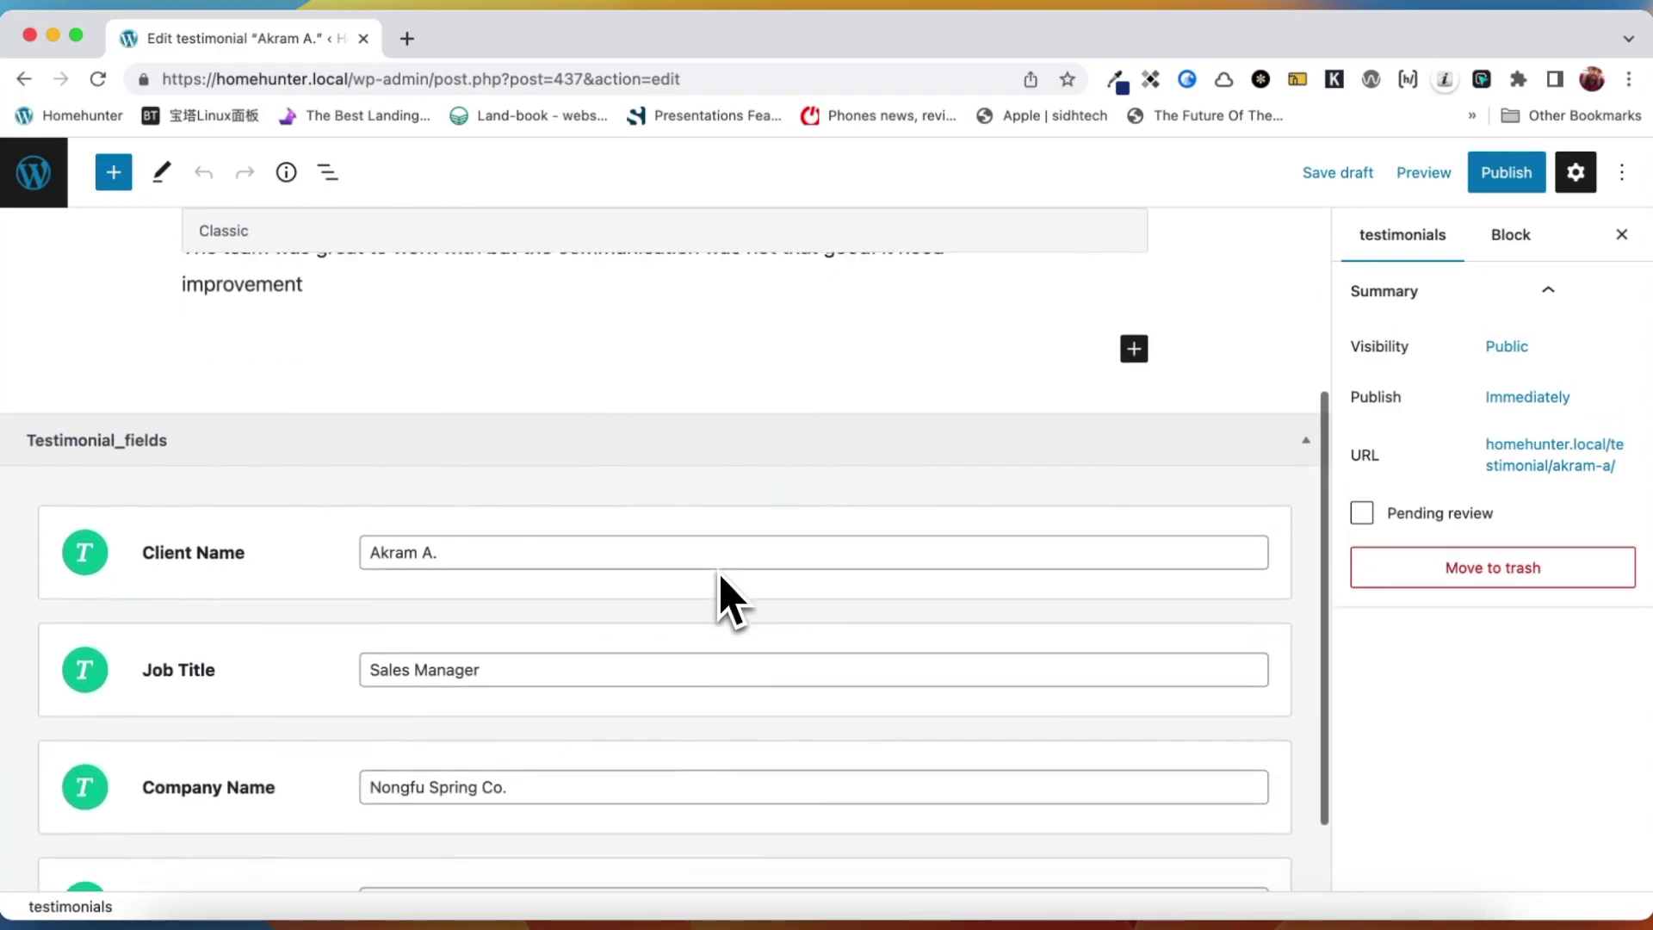
scroll(721, 577, down, 1)
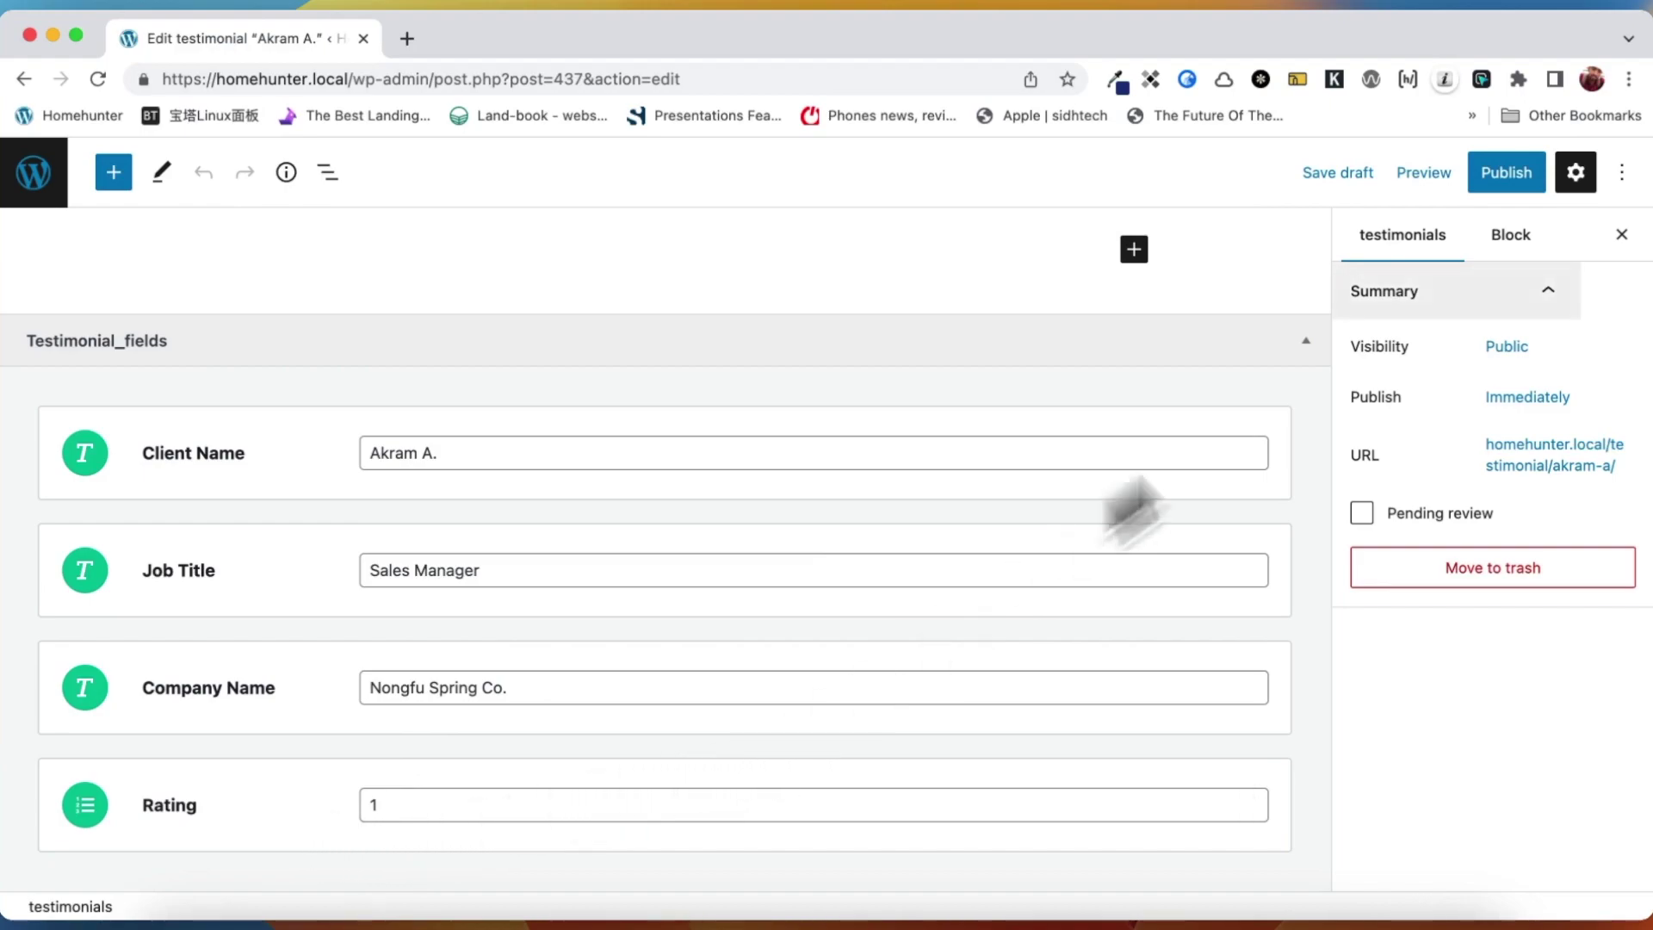
click(1498, 175)
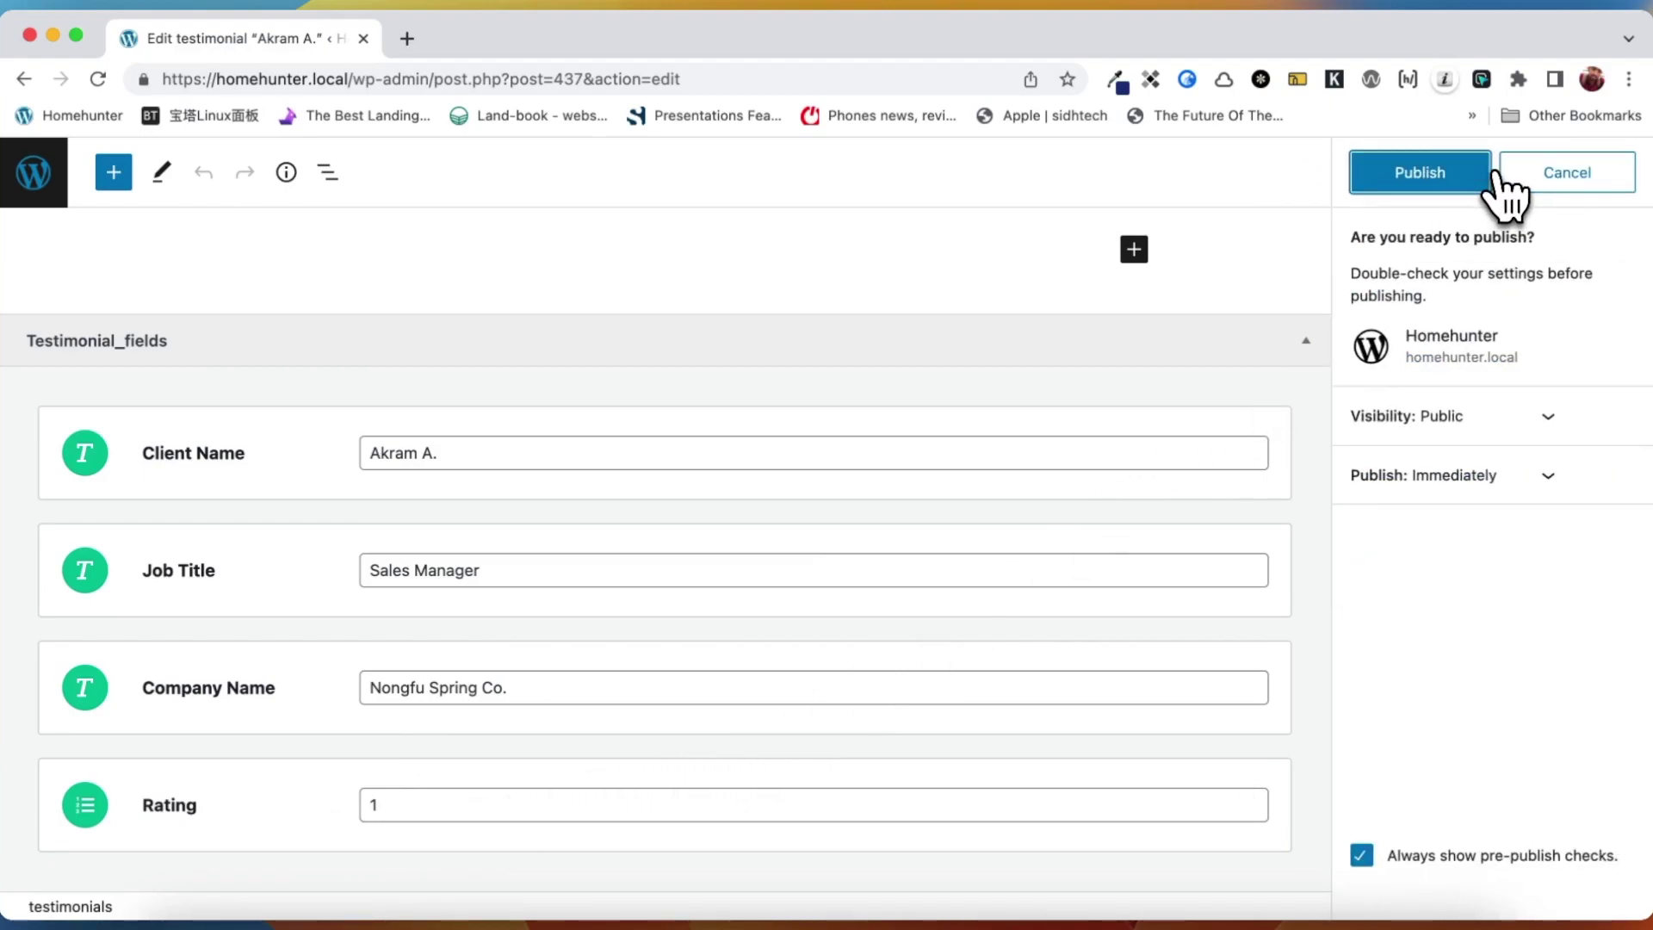
click(1432, 175)
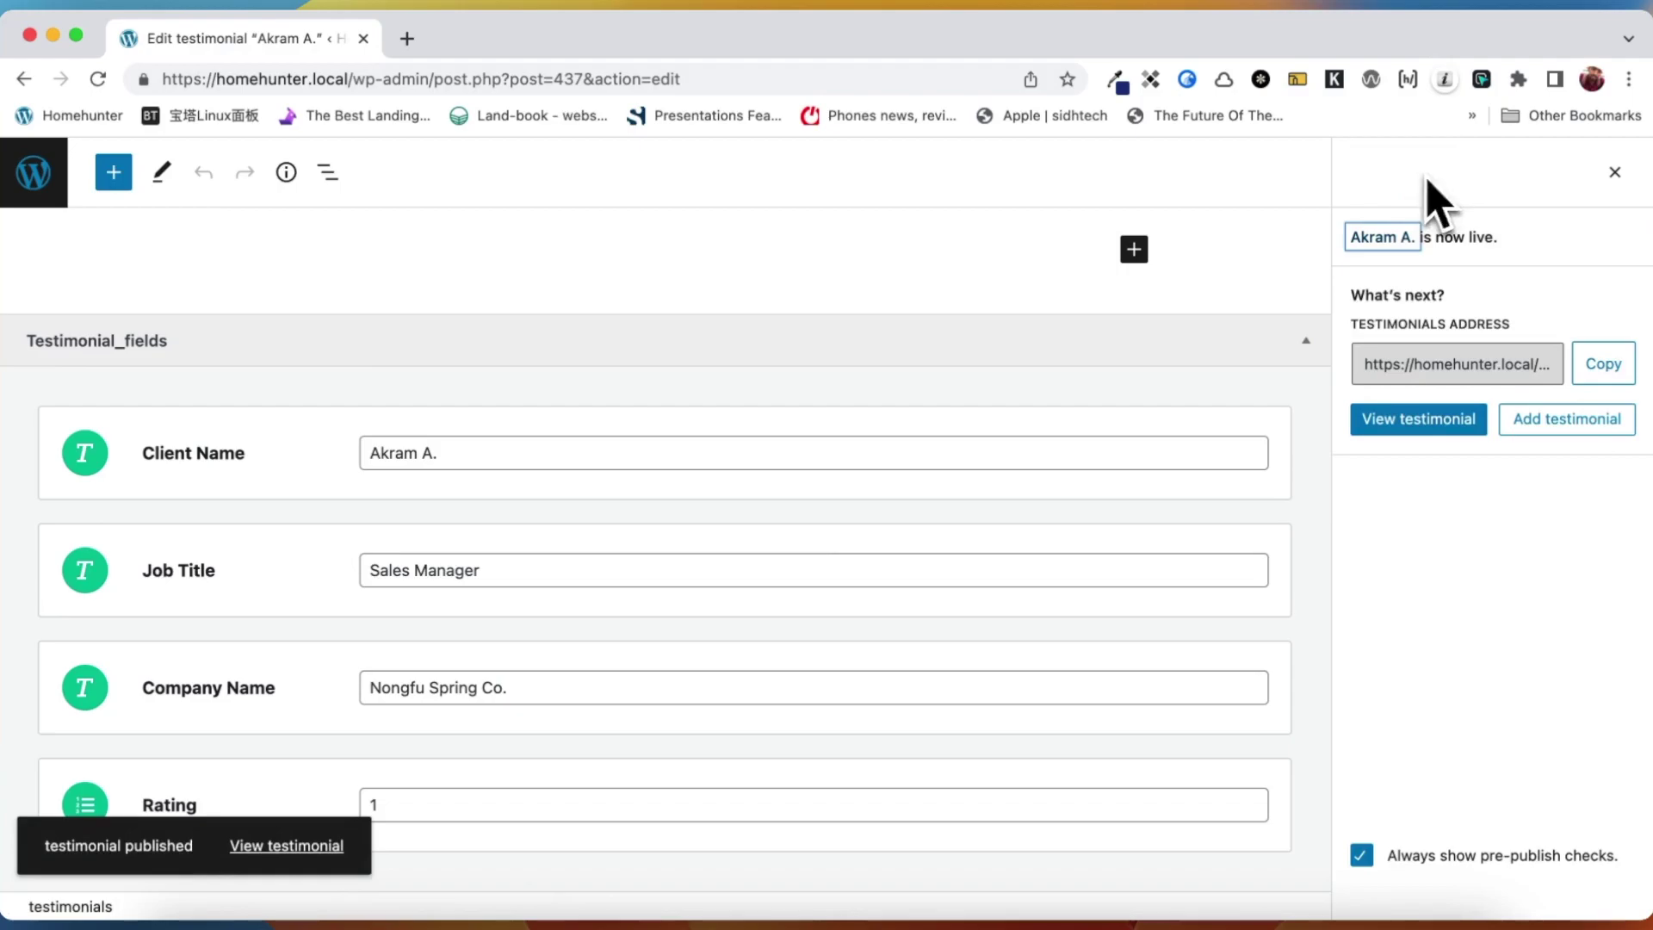
click(45, 188)
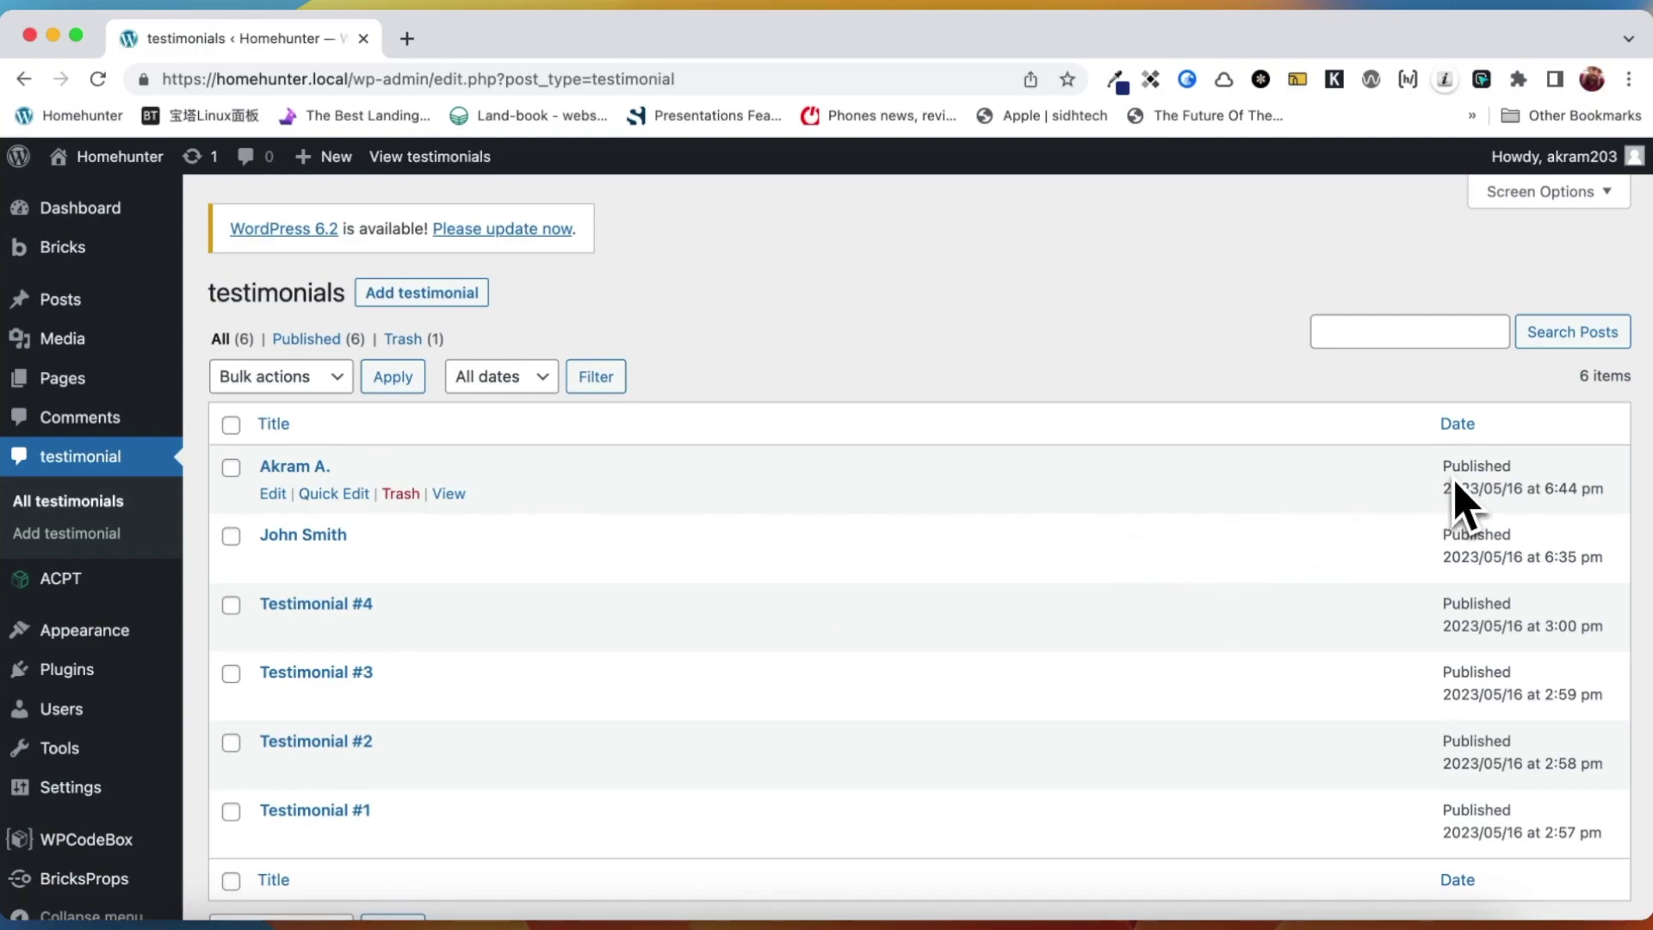
- Visit the public site's Testimonial page to see the new Sales Manager testimonial
mouse_move(95, 176)
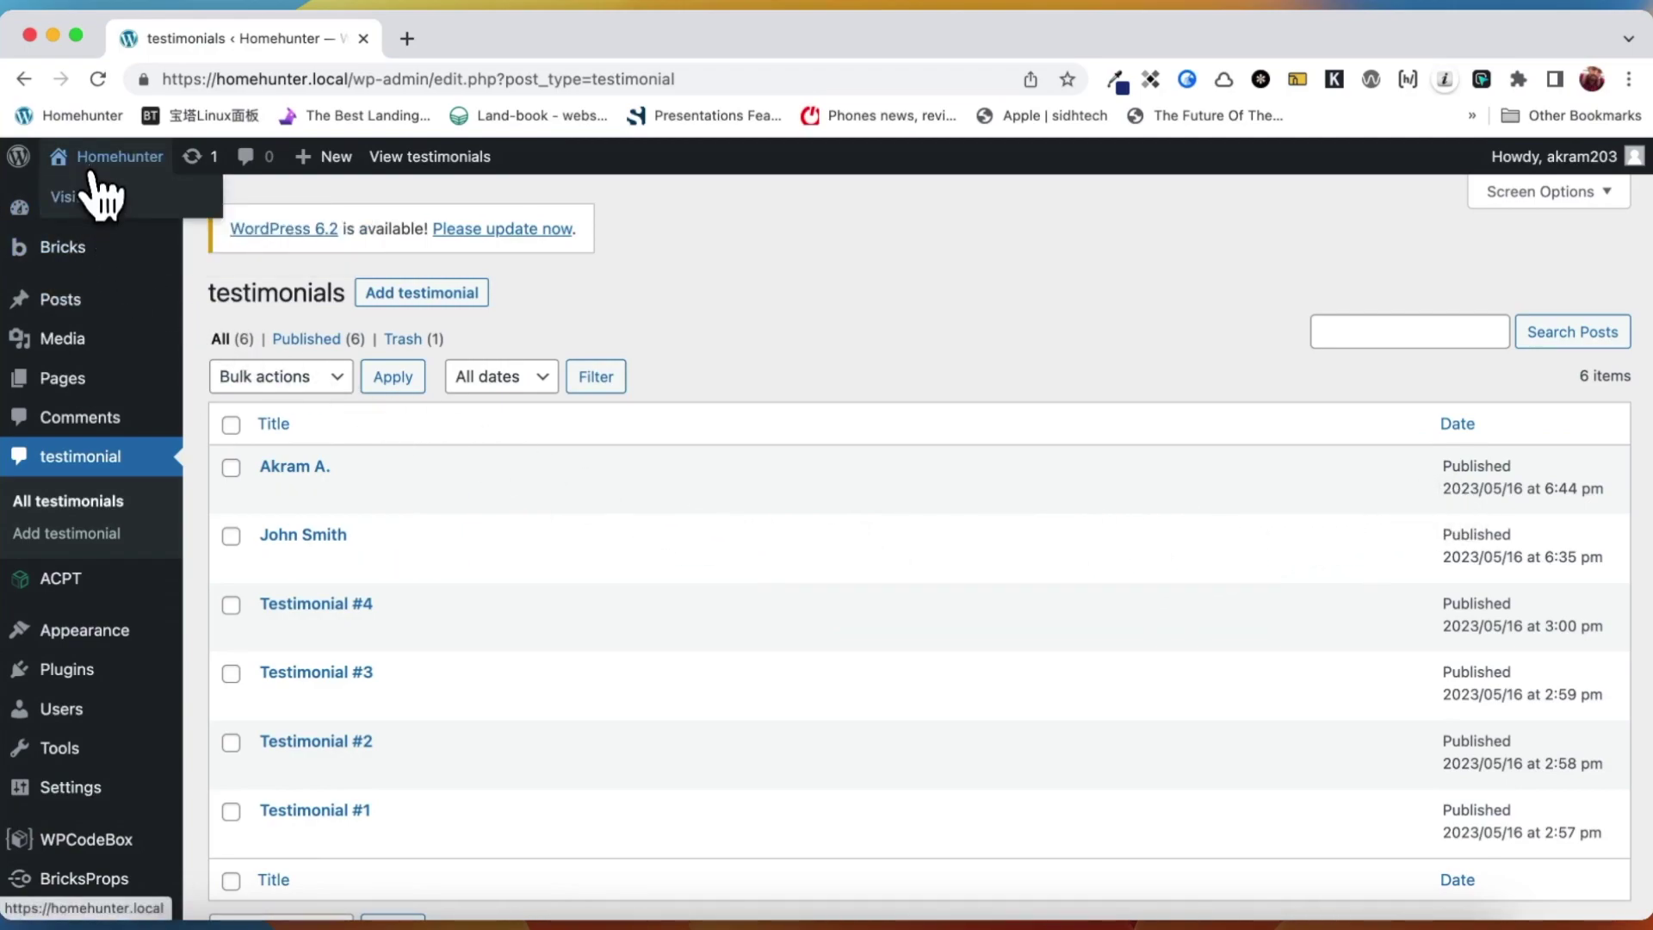
click(89, 196)
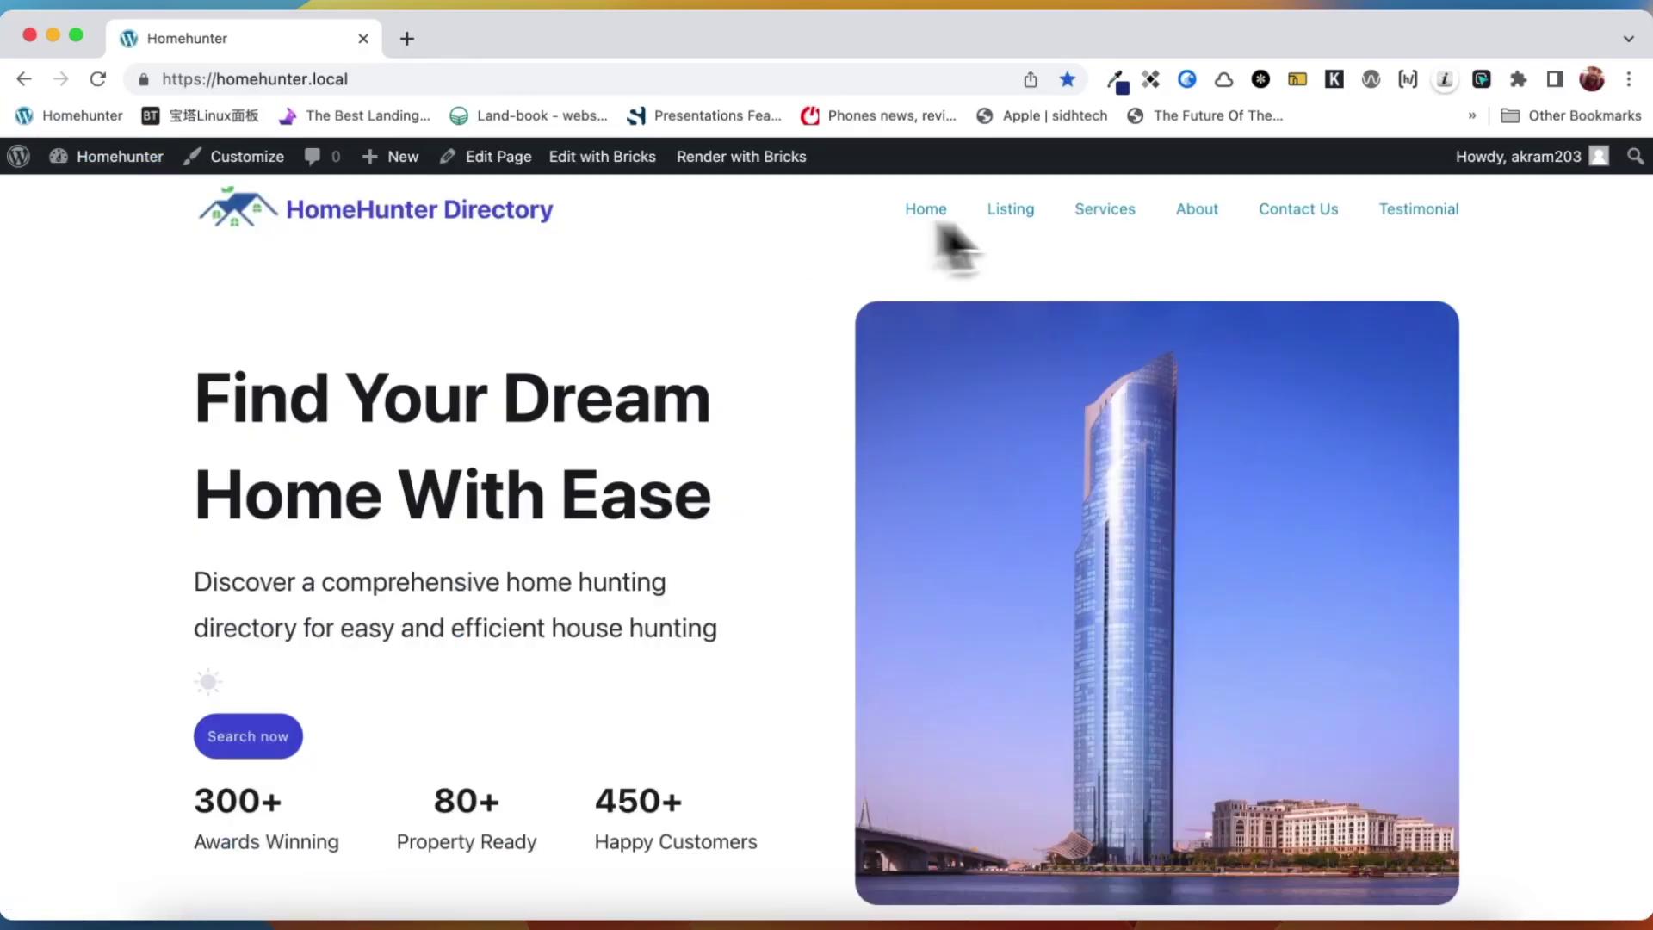
click(1394, 217)
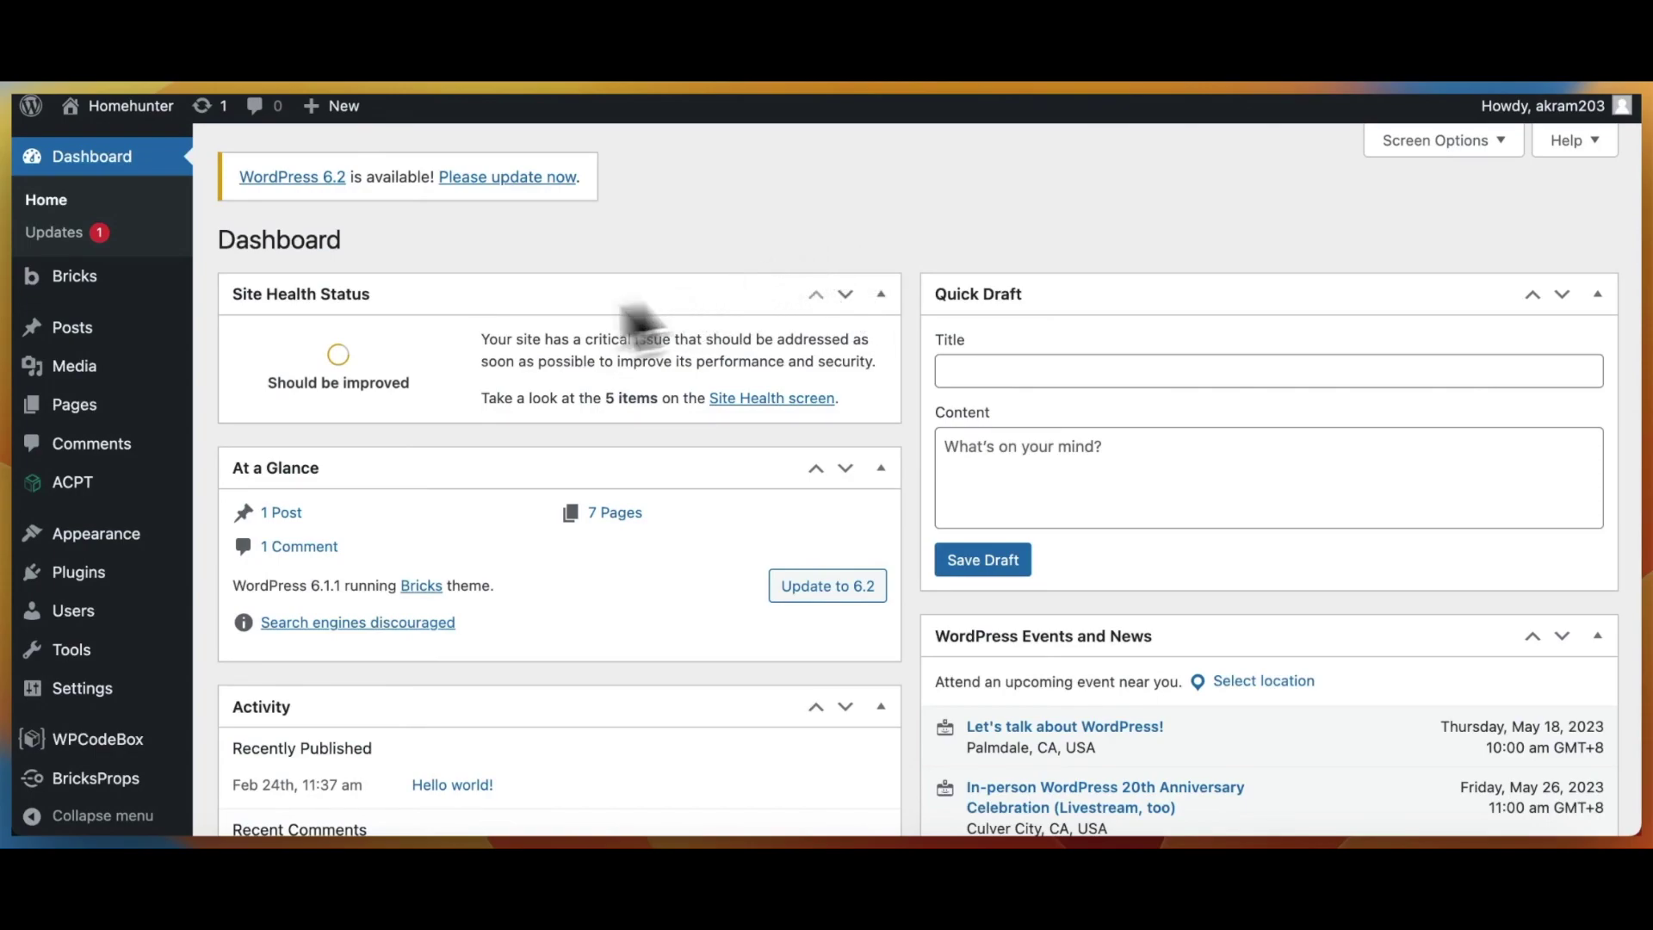
- Start a new ACPT post type named testimonial with labels testimonial and testimonials
click(88, 495)
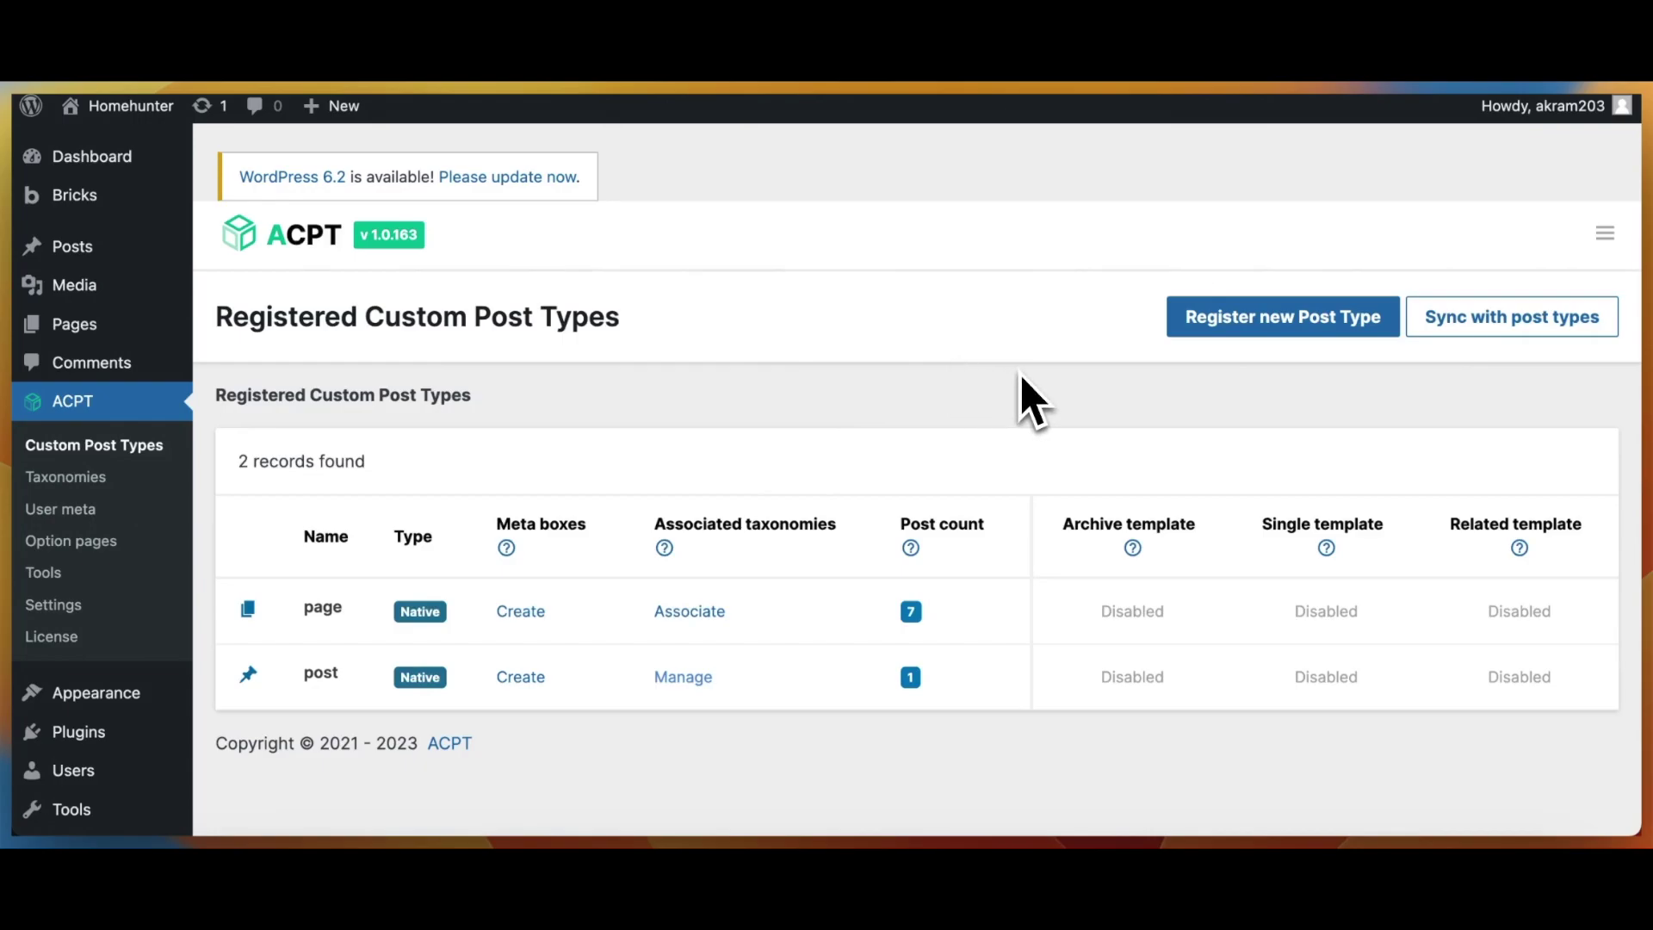
click(1244, 334)
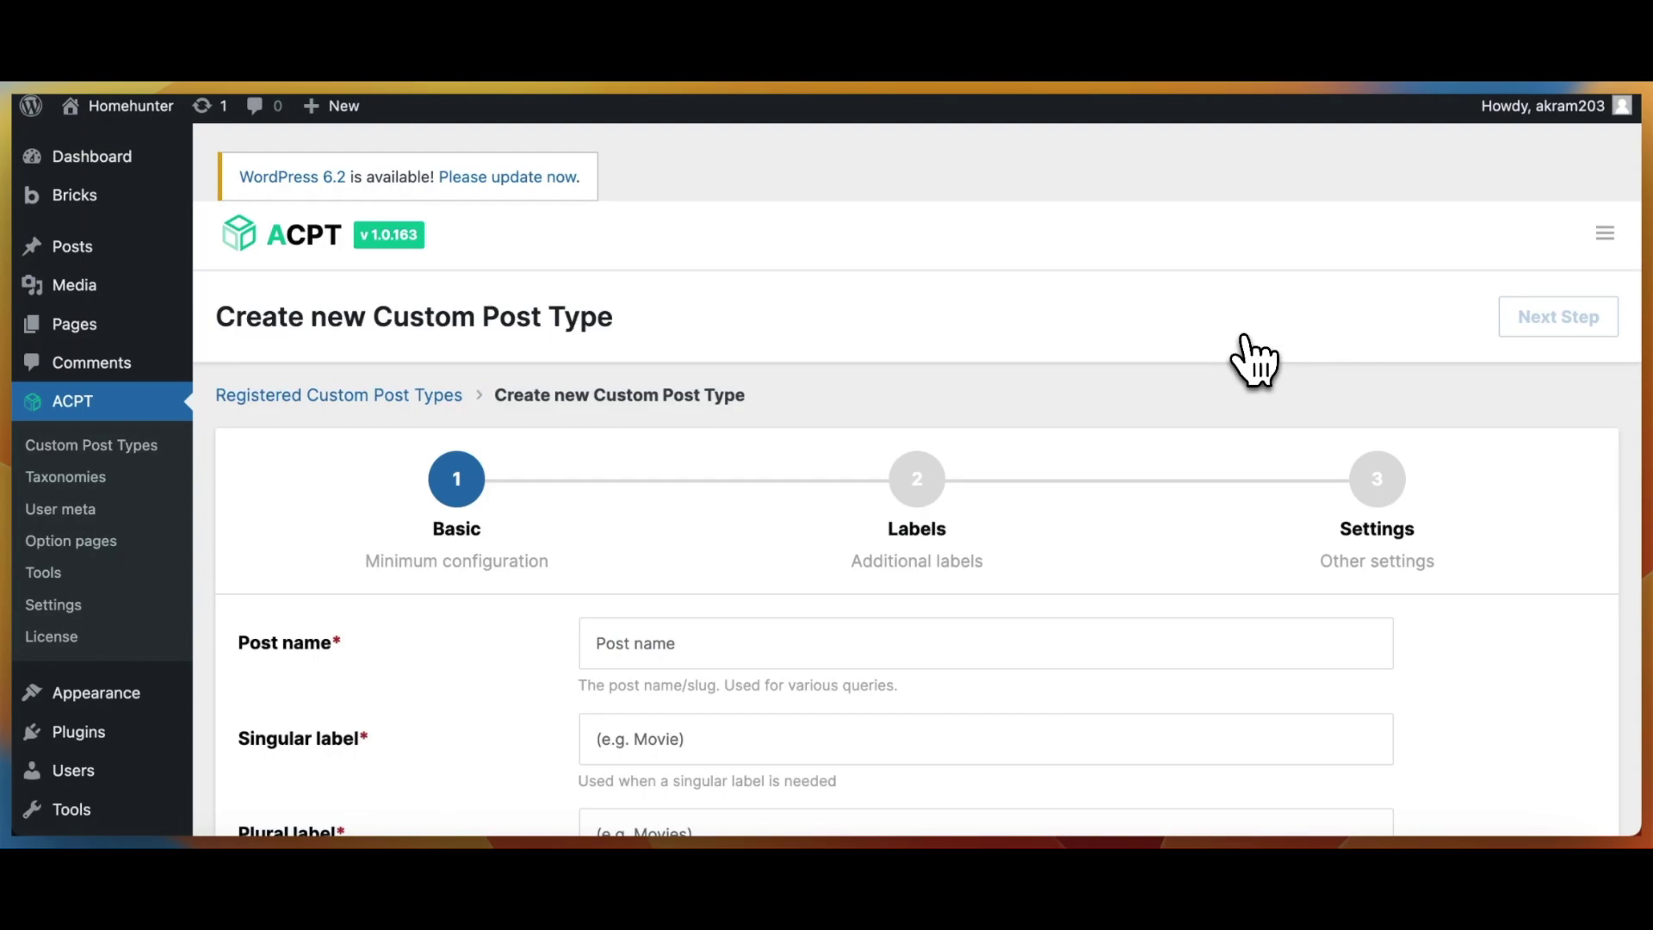
scroll(1253, 360, down, 3)
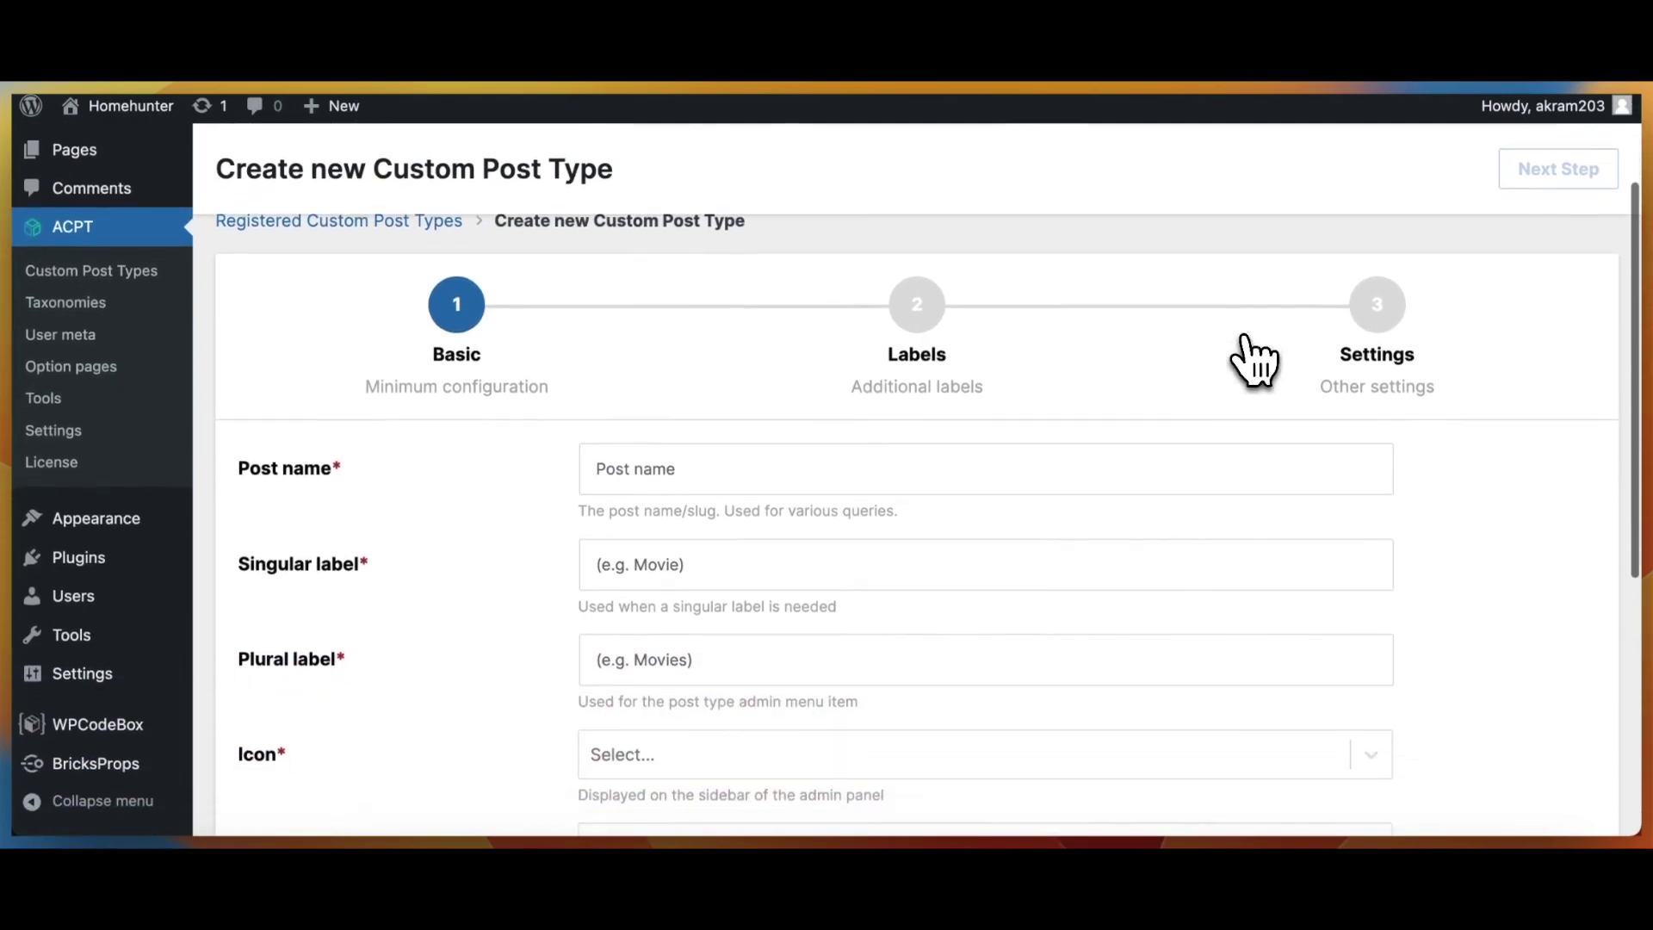
scroll(1253, 360, down, 2)
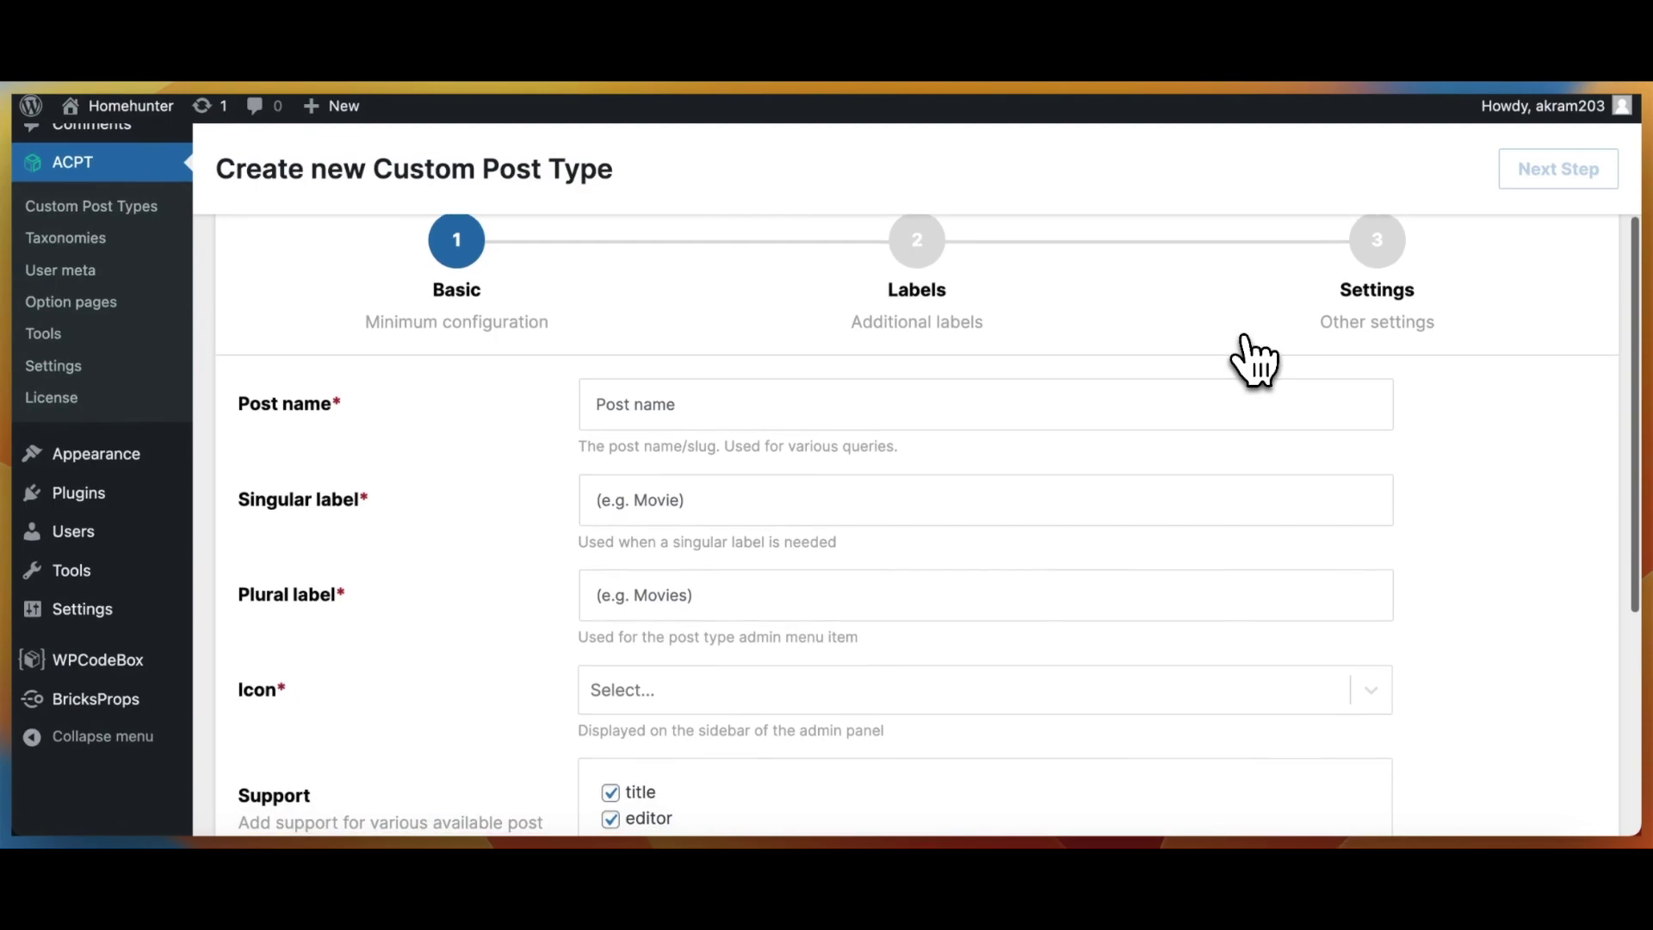
click(1063, 407)
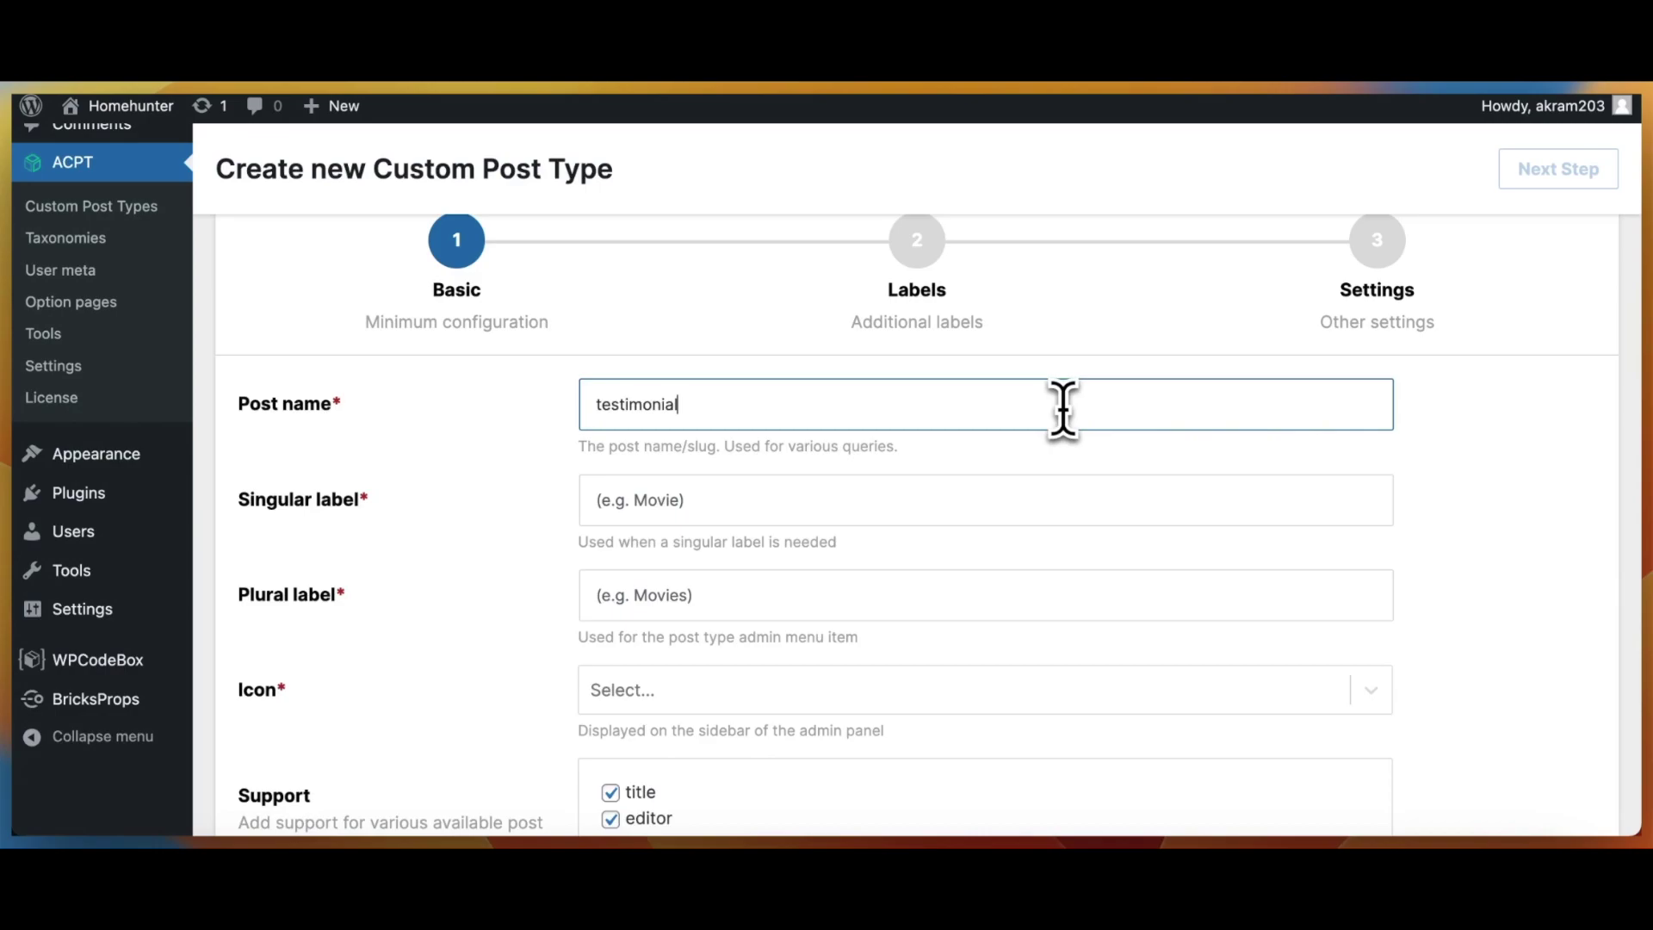
key(Tab)
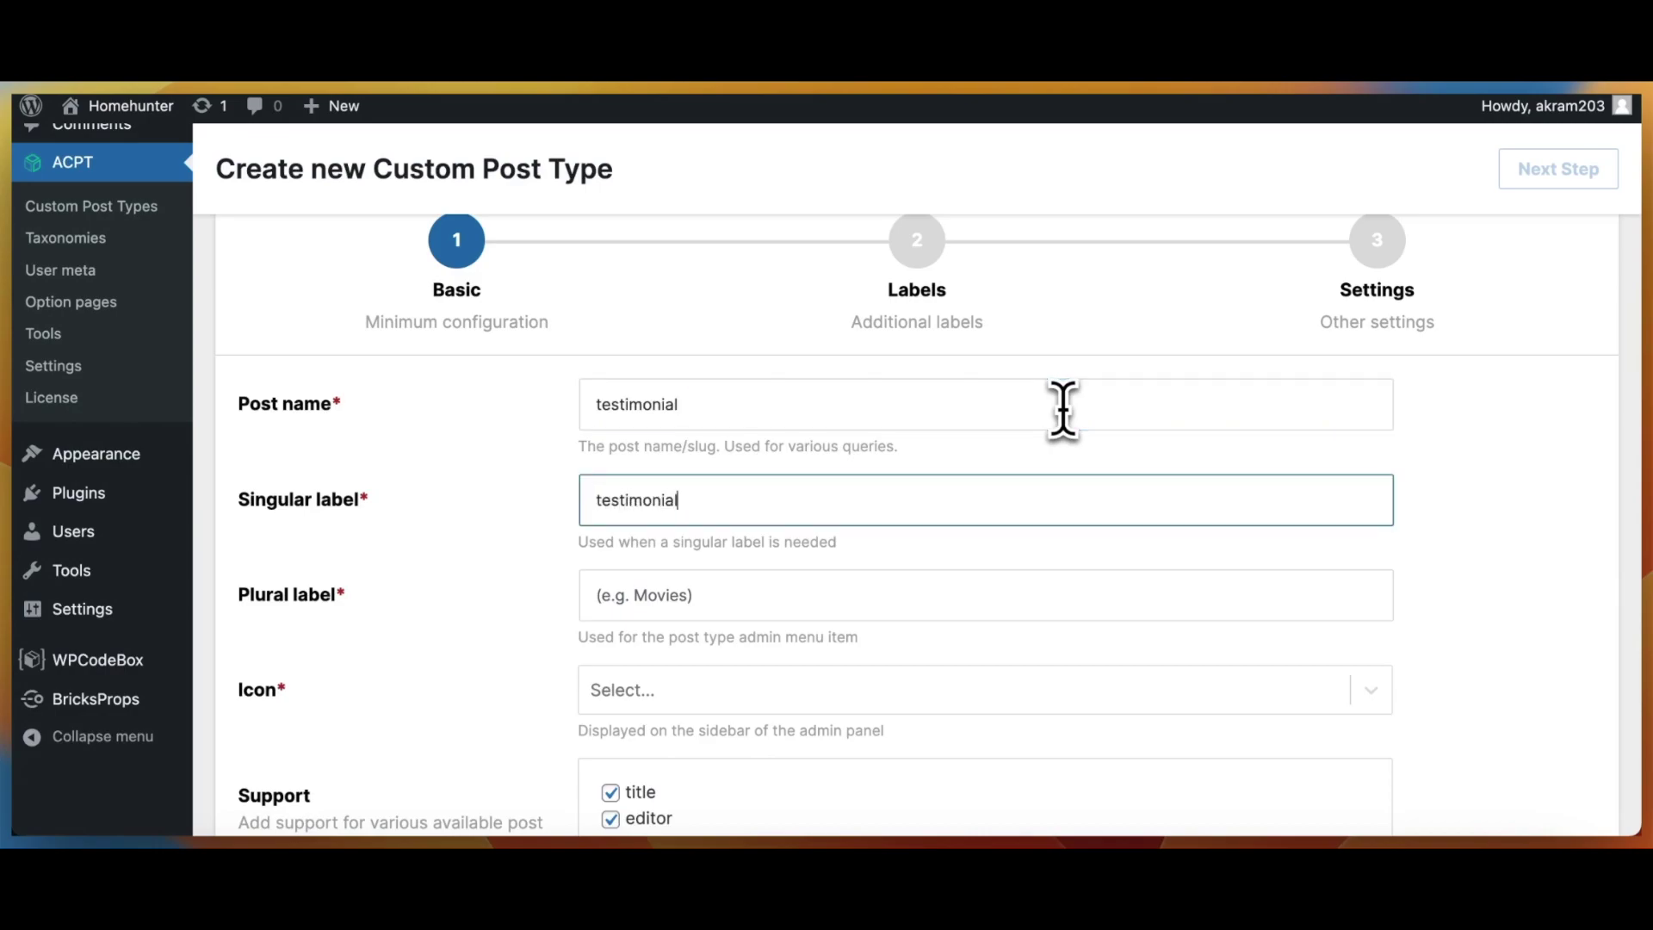
key(Tab)
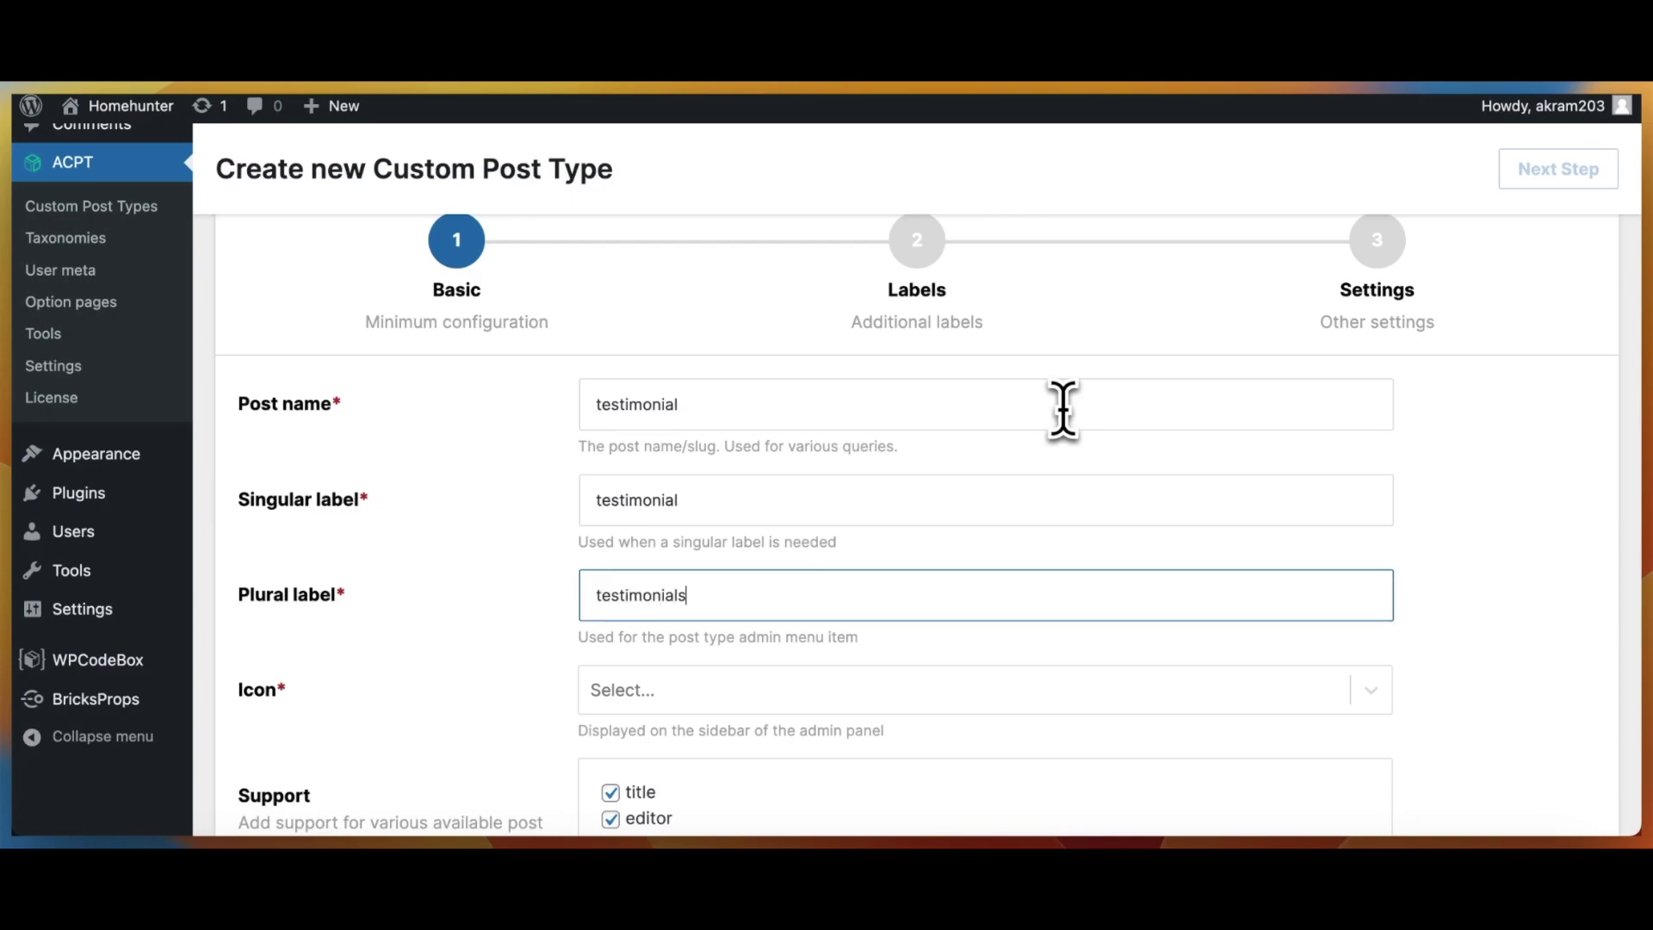
- Choose the admin-comments icon and turn off thumbnail and excerpt support
scroll(981, 571, down, 2)
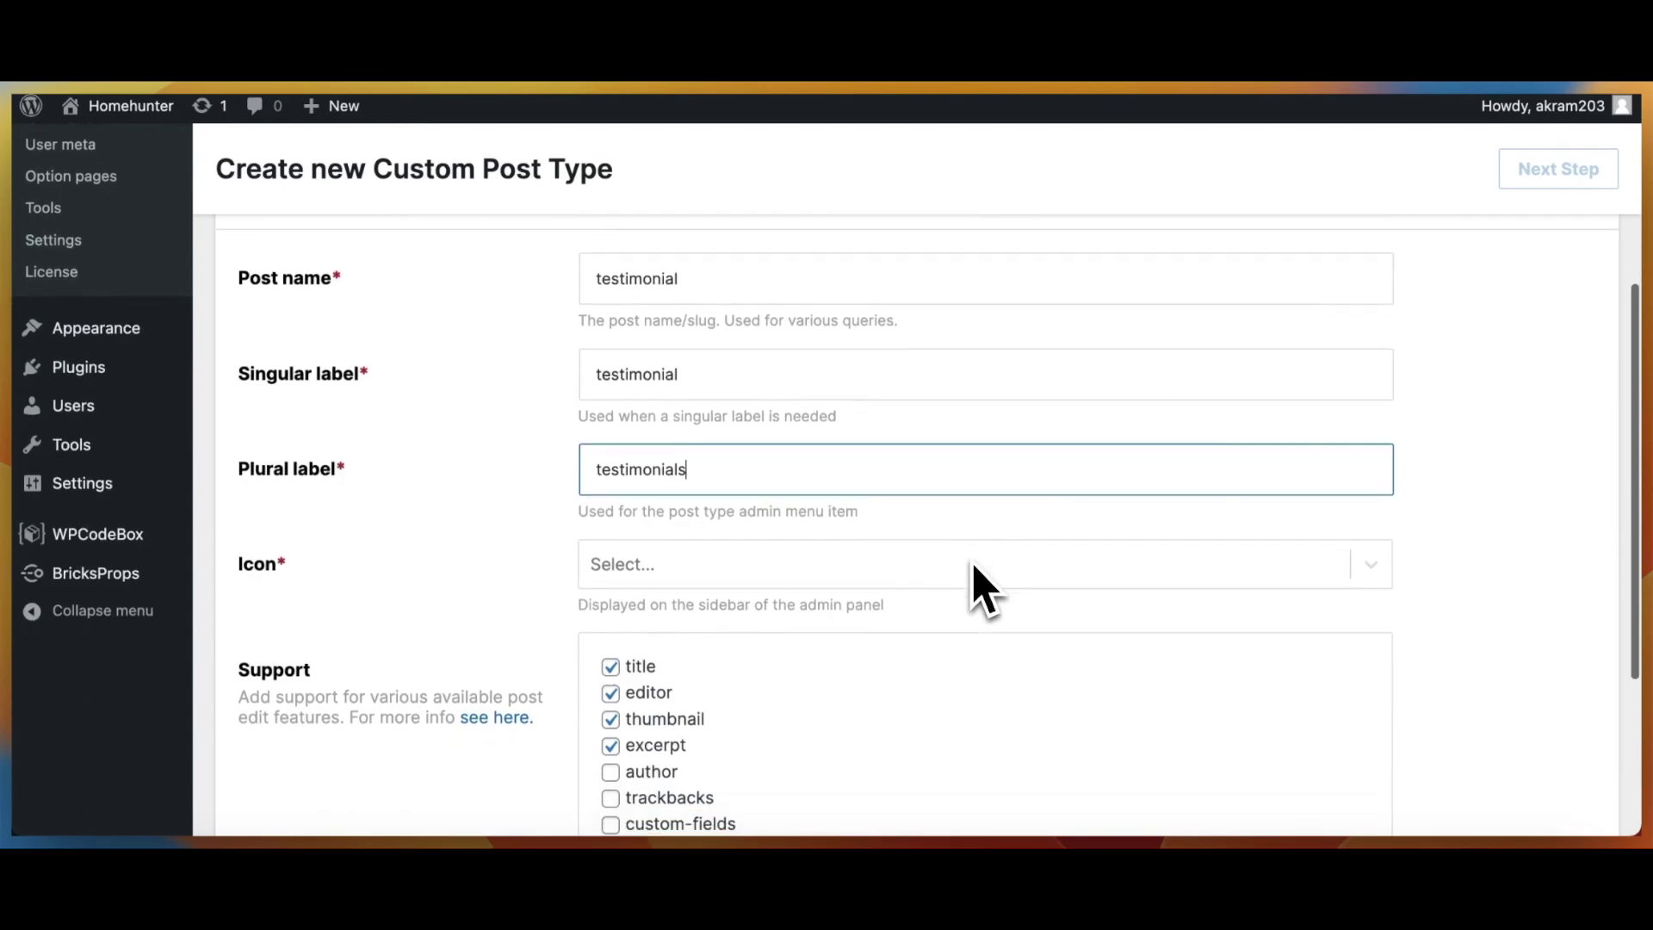
click(911, 565)
scroll(832, 642, down, 1)
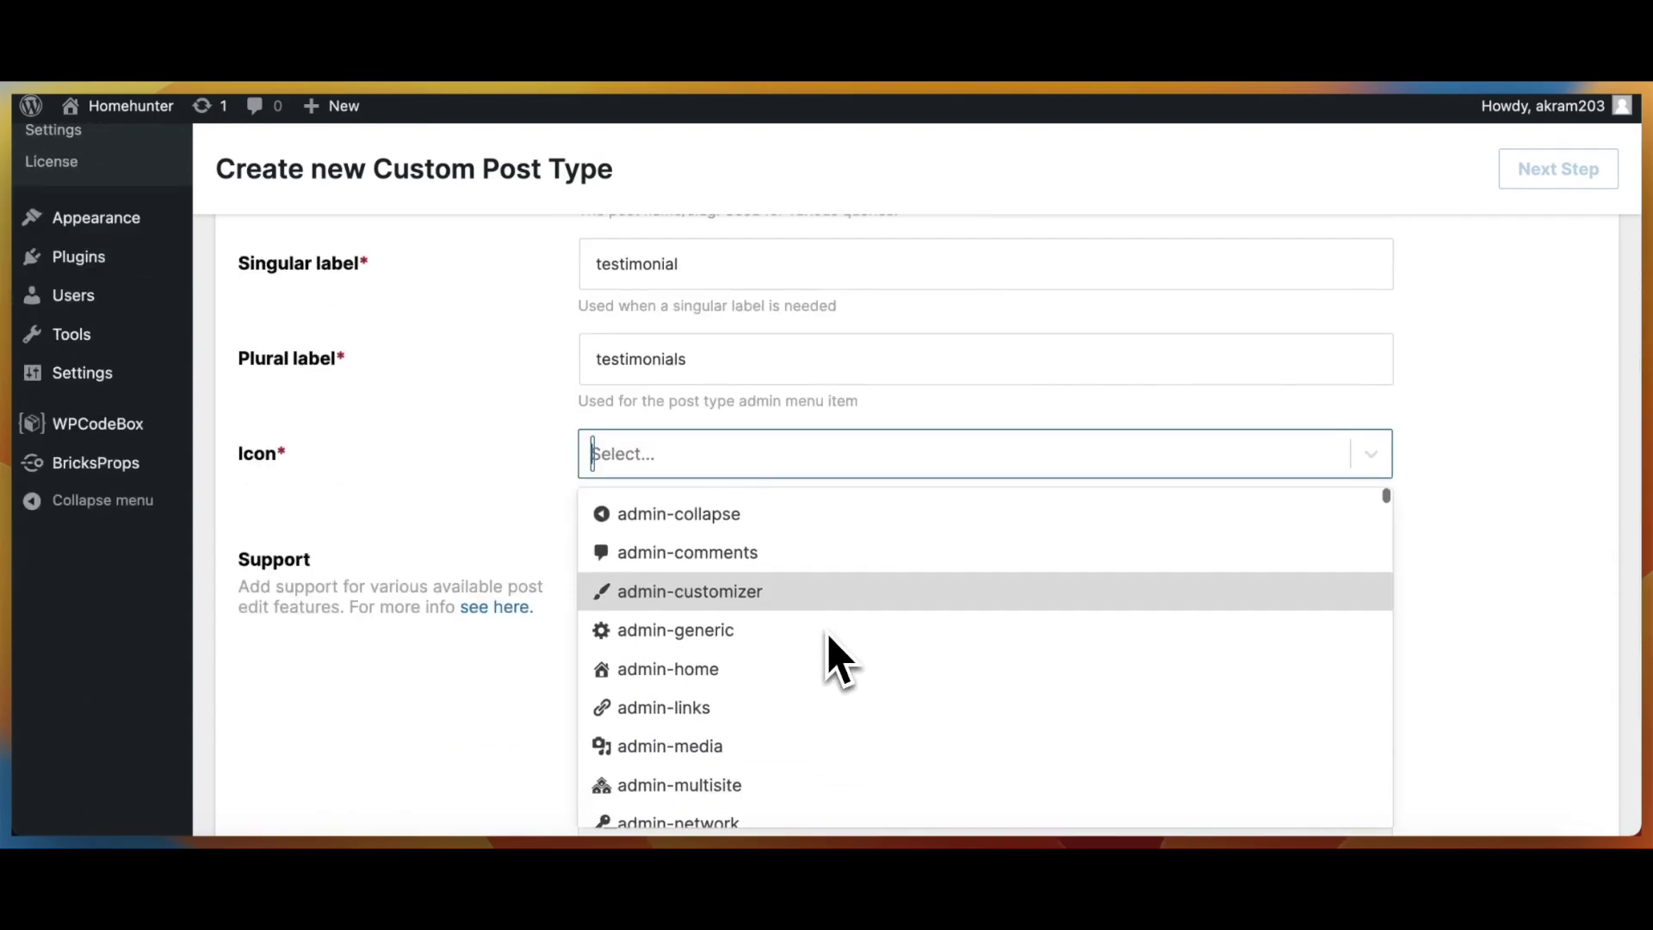
click(757, 544)
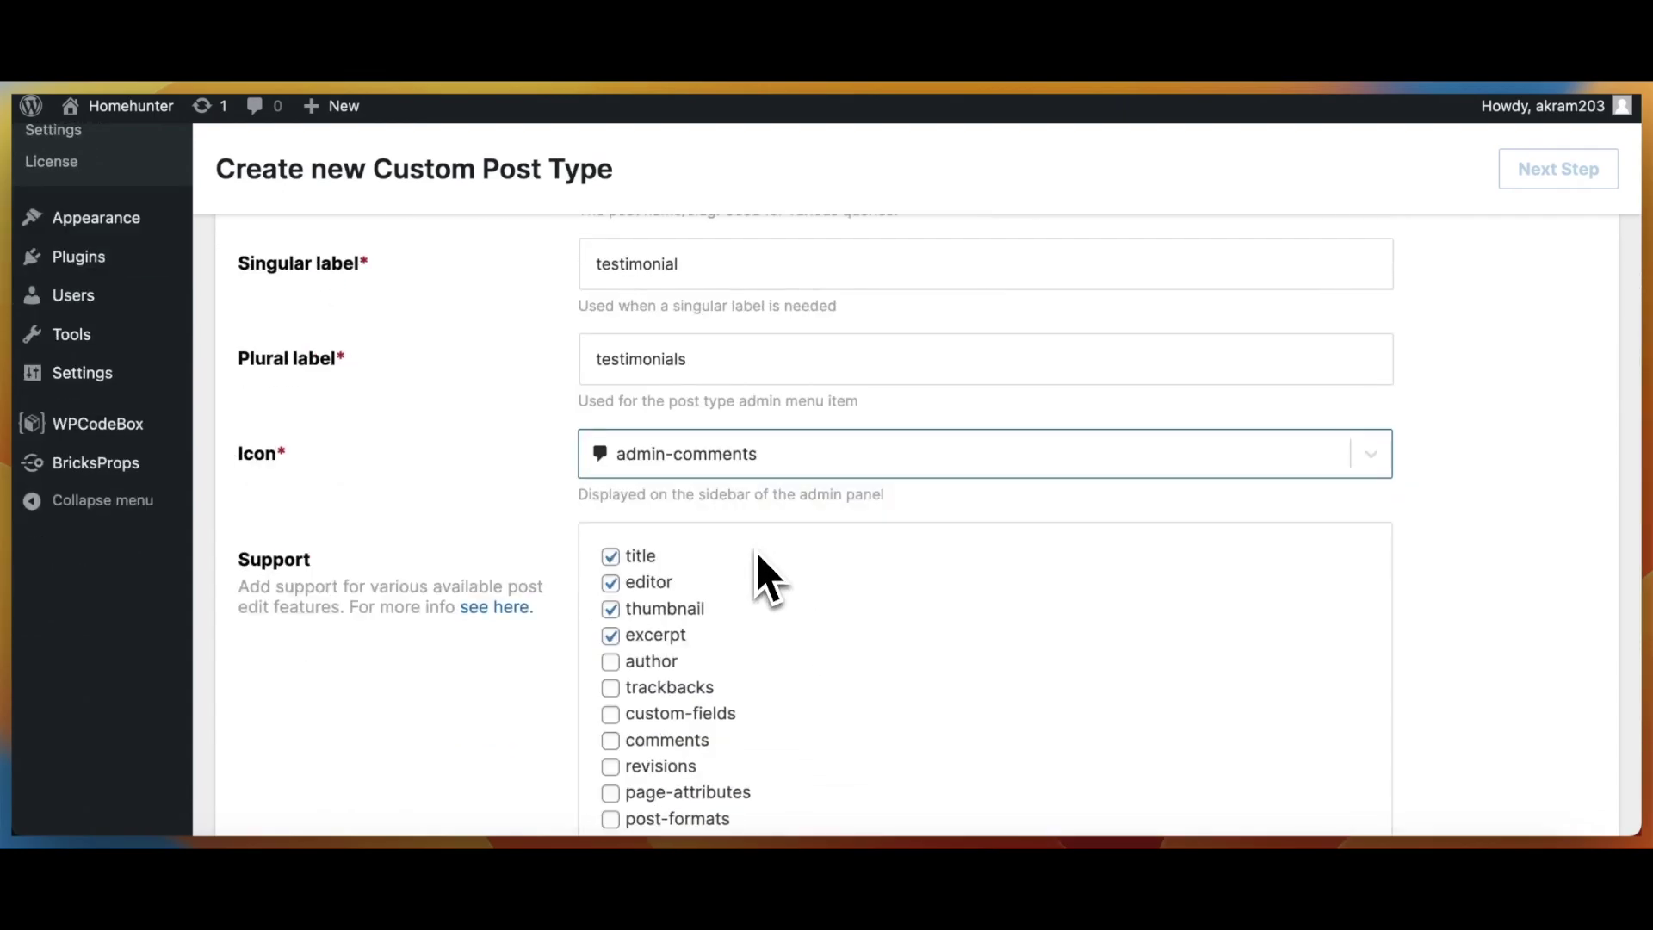
scroll(849, 499, down, 1)
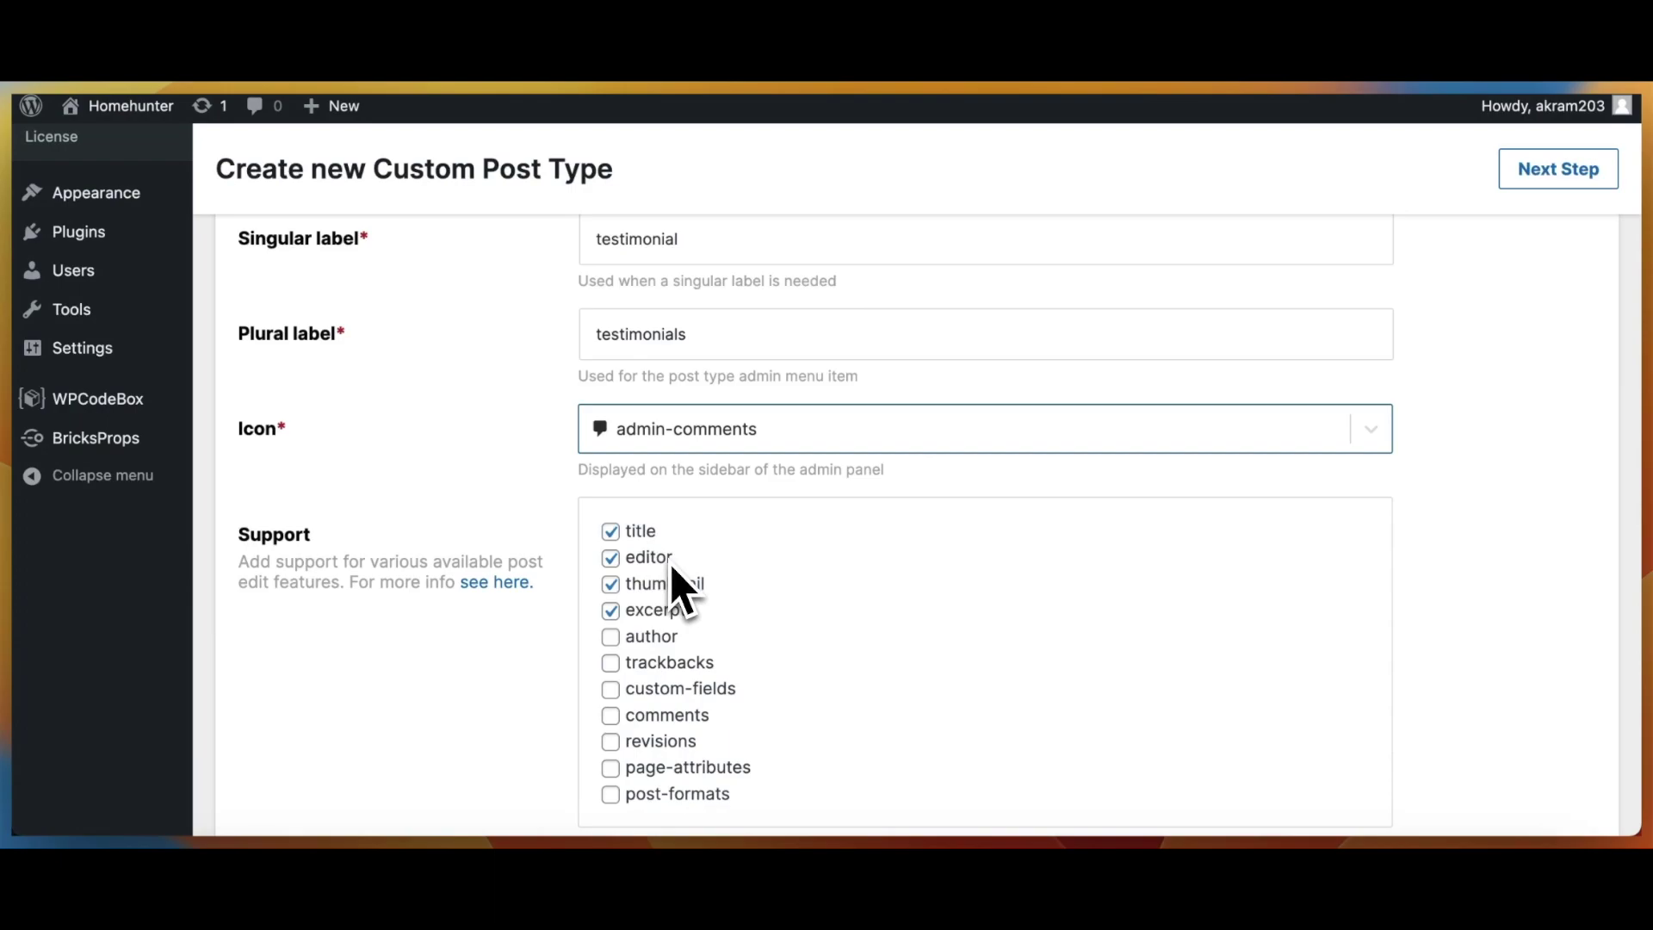
click(633, 587)
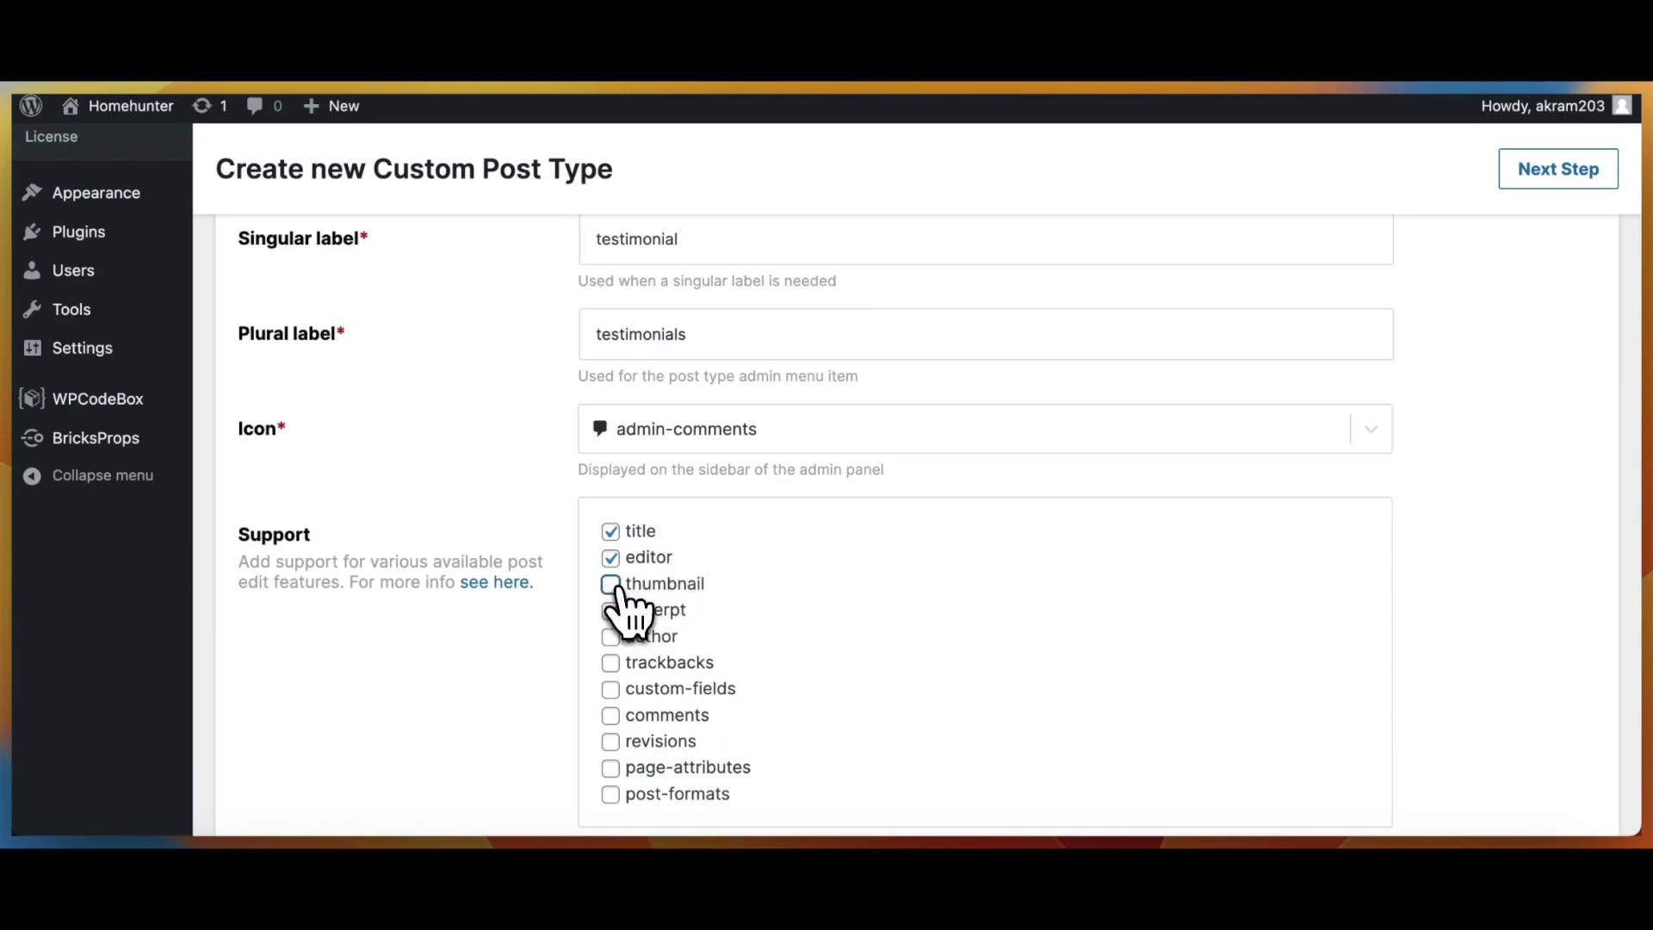
click(614, 620)
scroll(754, 624, down, 1)
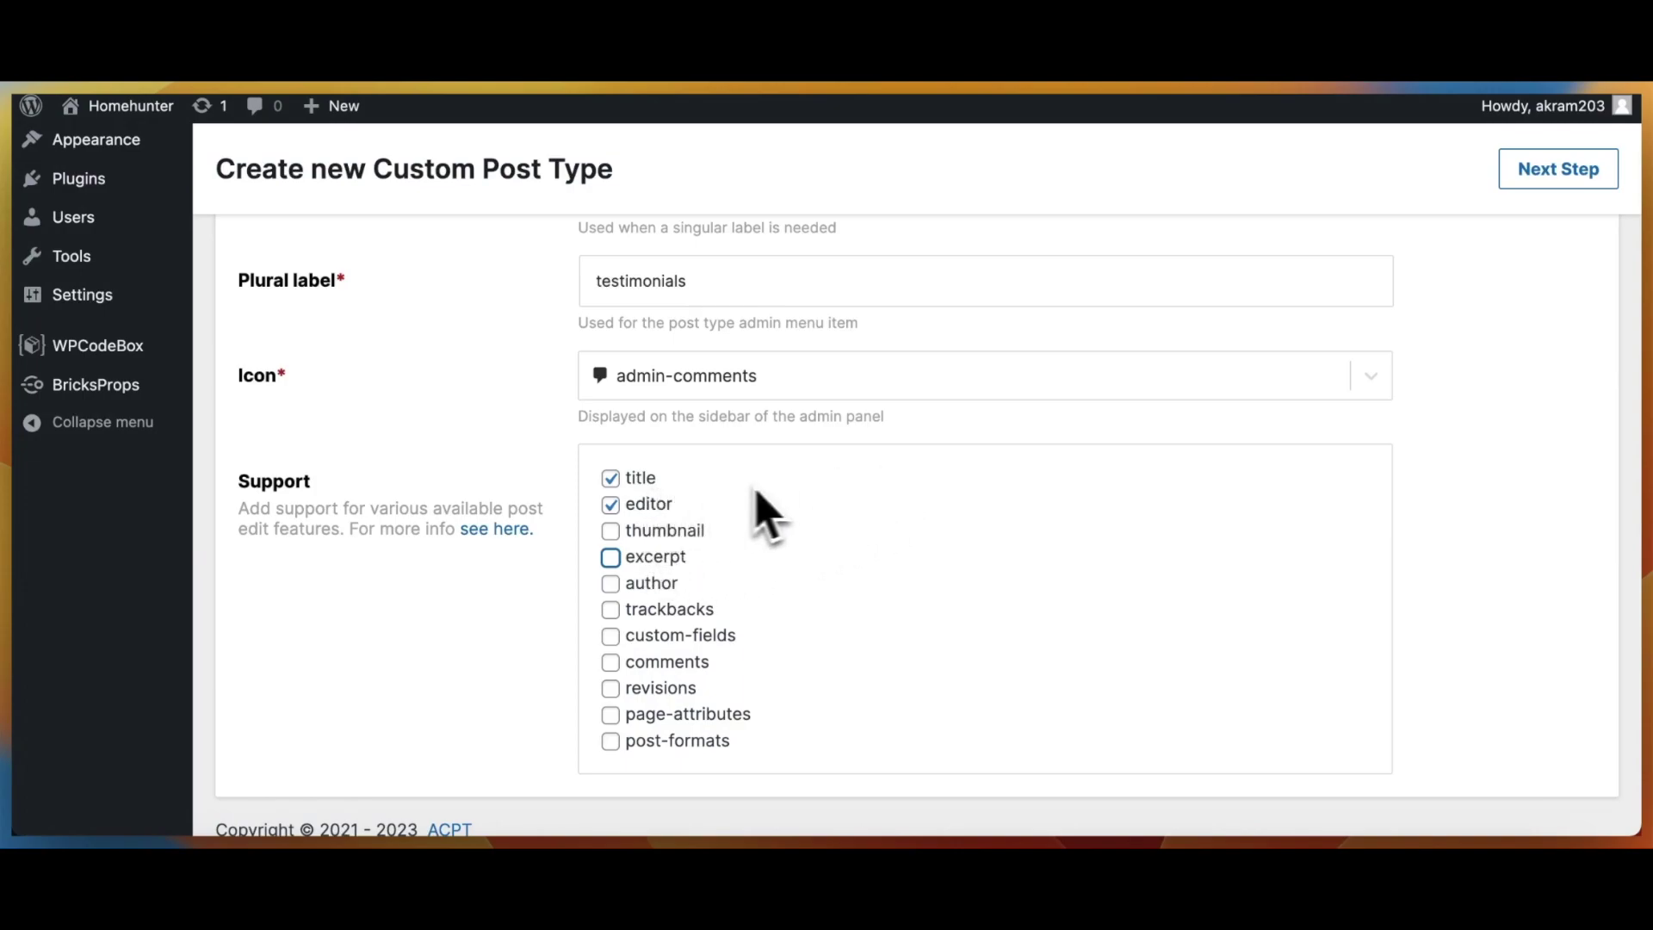
scroll(782, 510, up, 5)
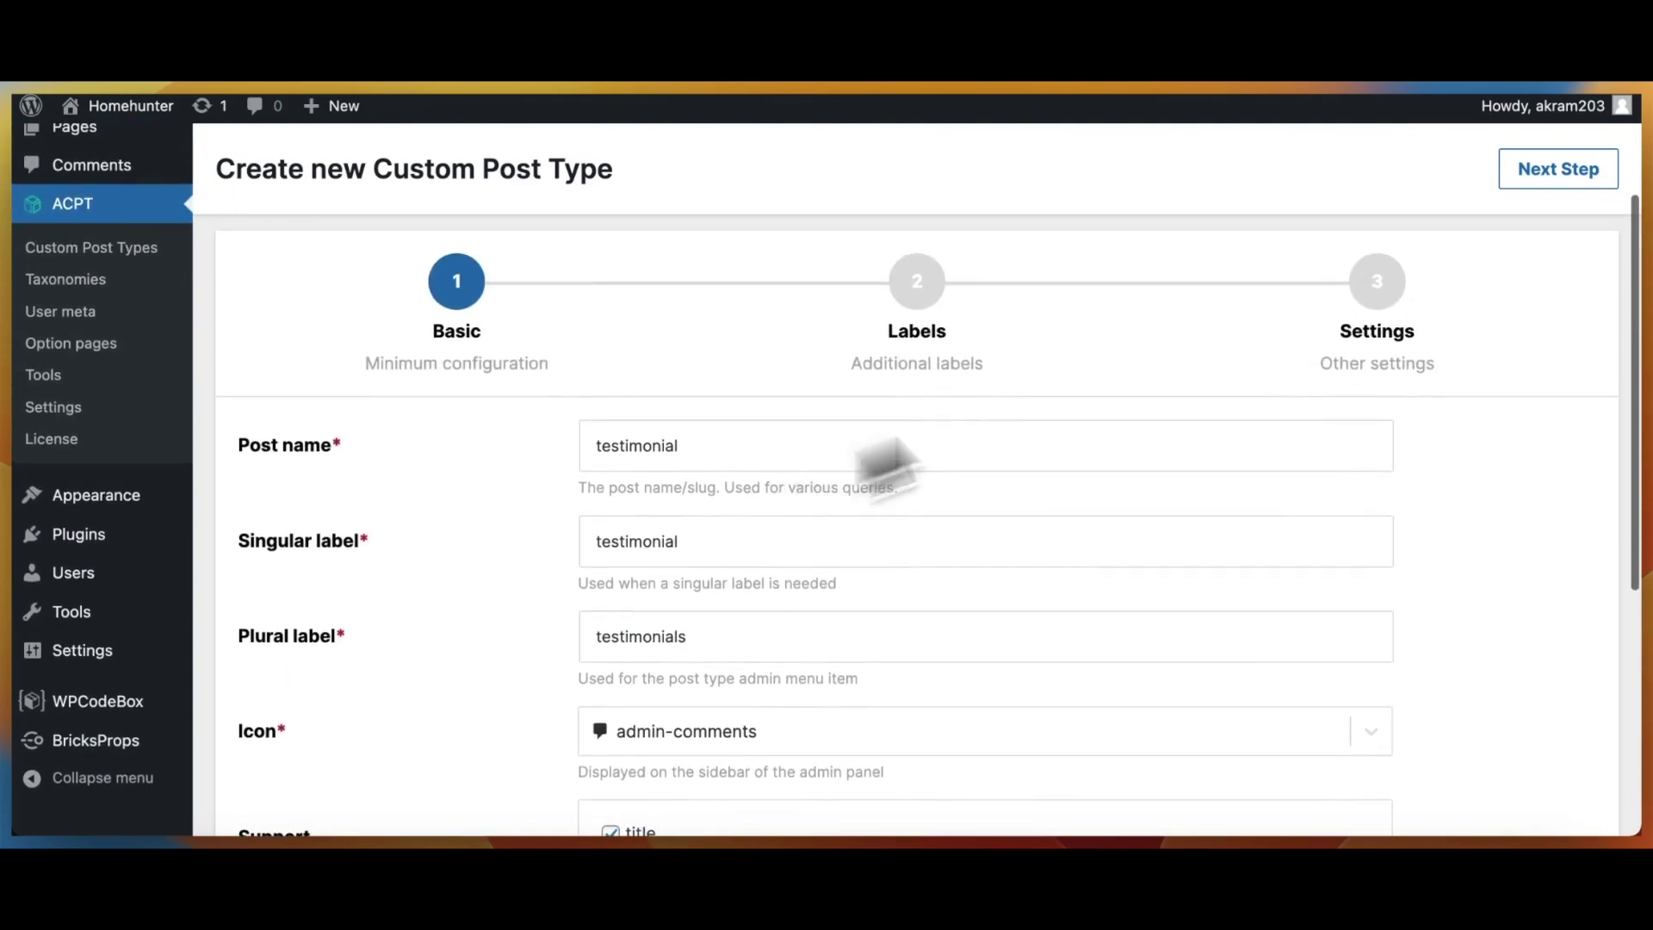
- Review the prefilled labels on the Labels step, then continue to Settings
click(1561, 182)
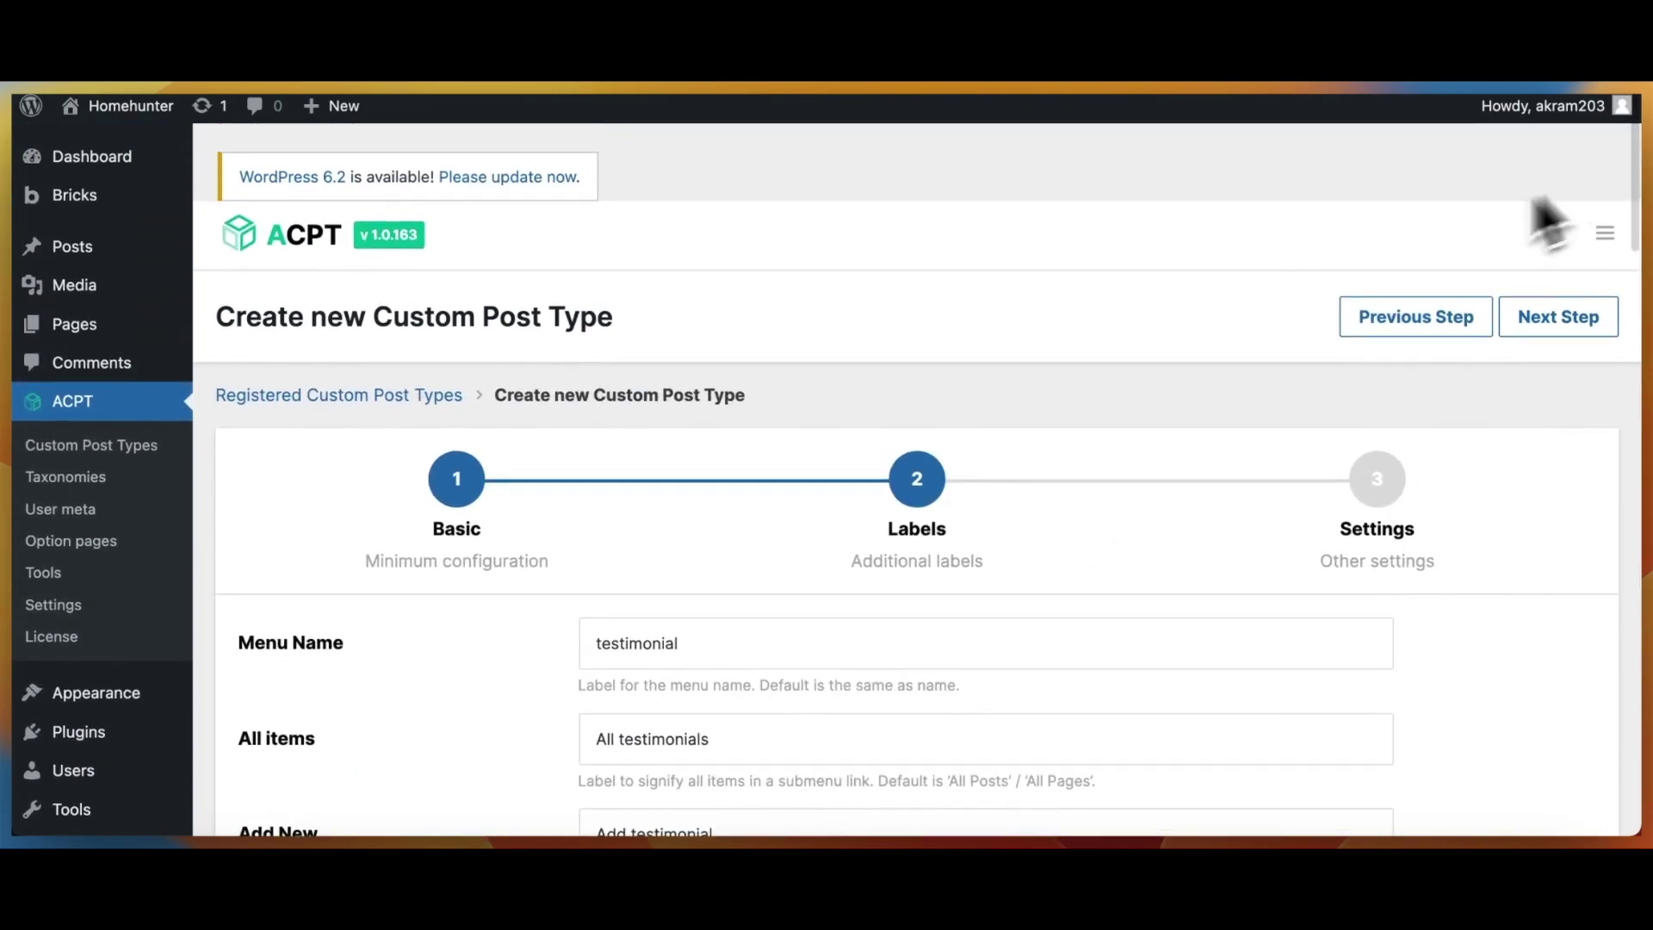
scroll(1118, 517, down, 4)
scroll(1118, 516, down, 5)
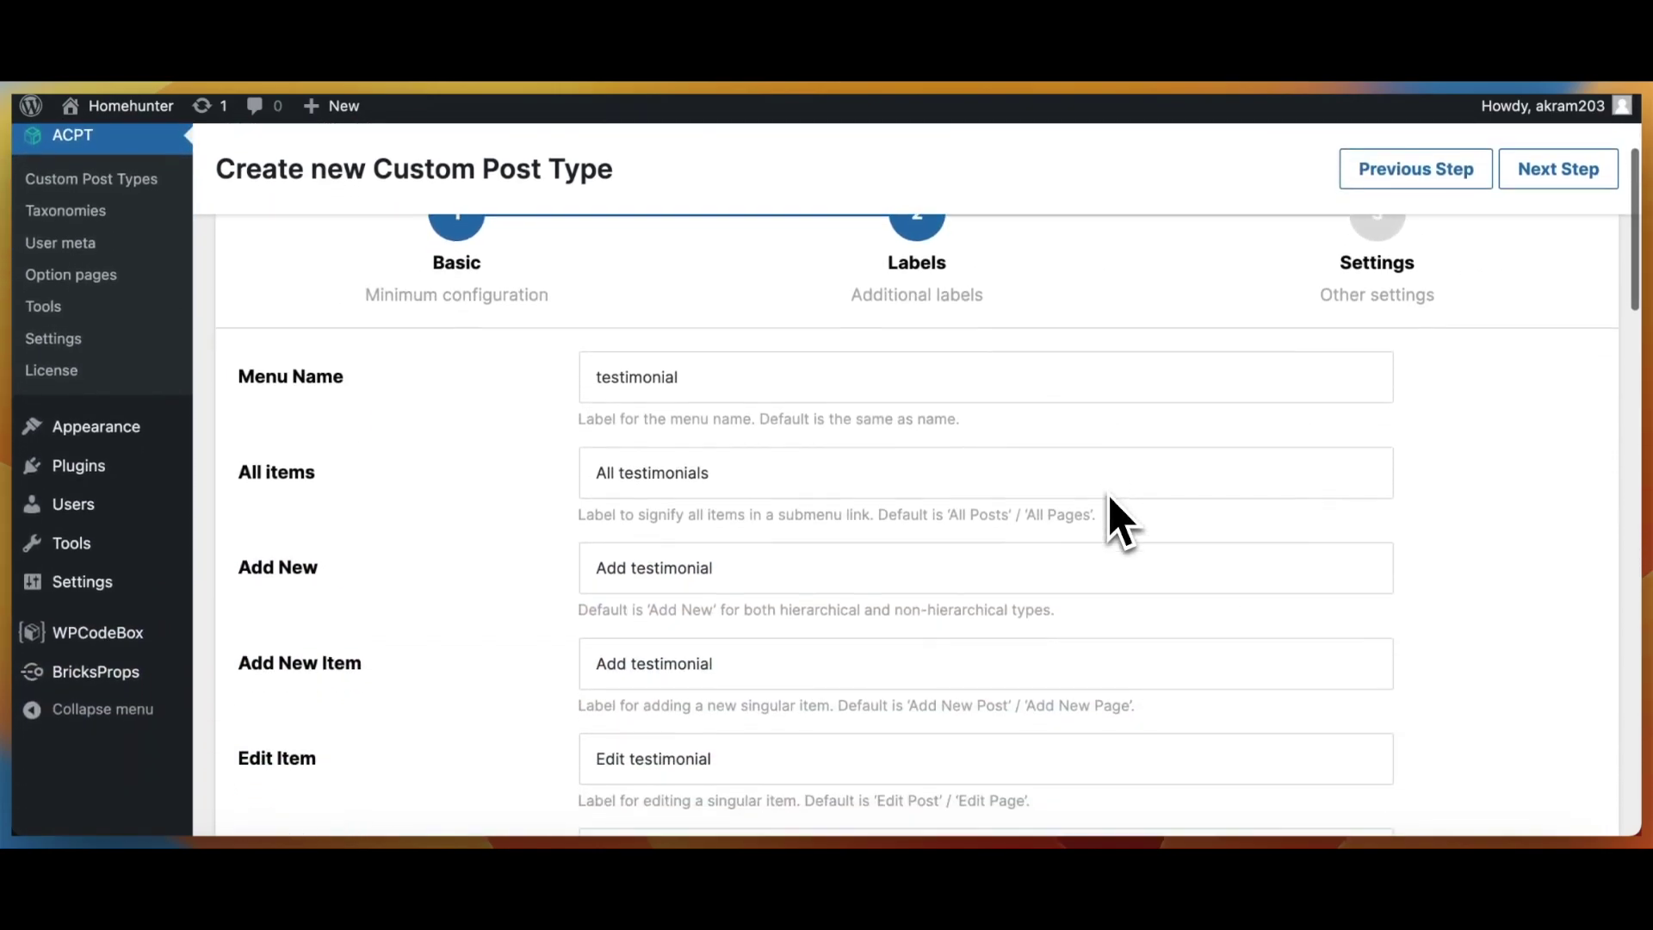
scroll(1118, 517, down, 7)
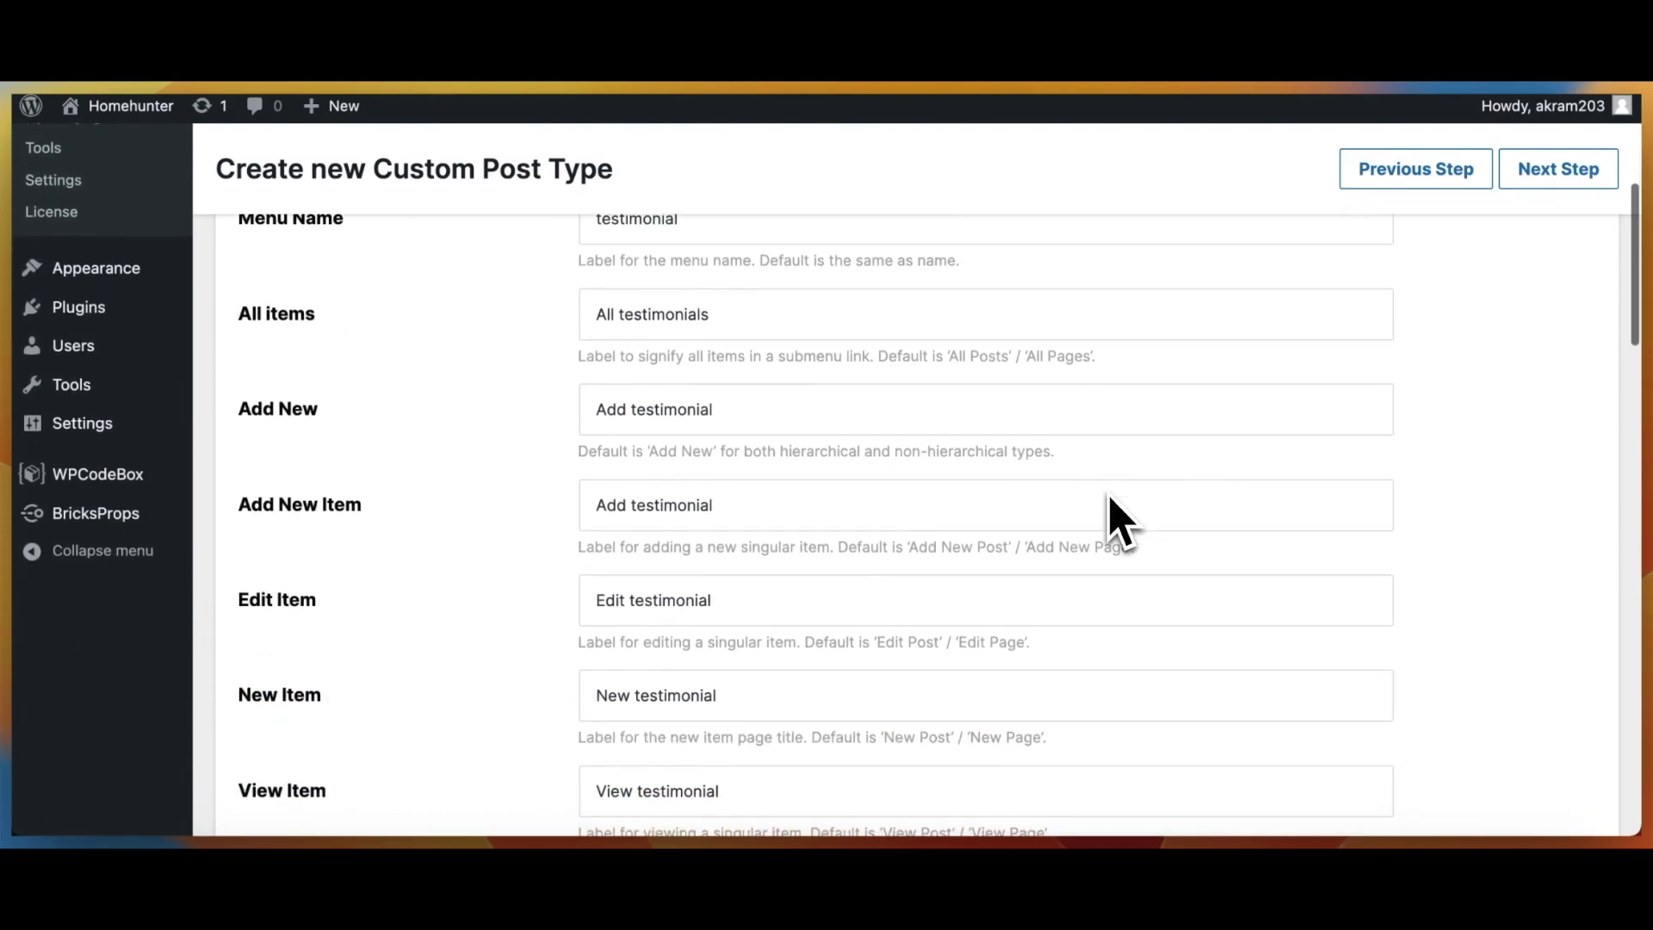
scroll(1118, 521, down, 3)
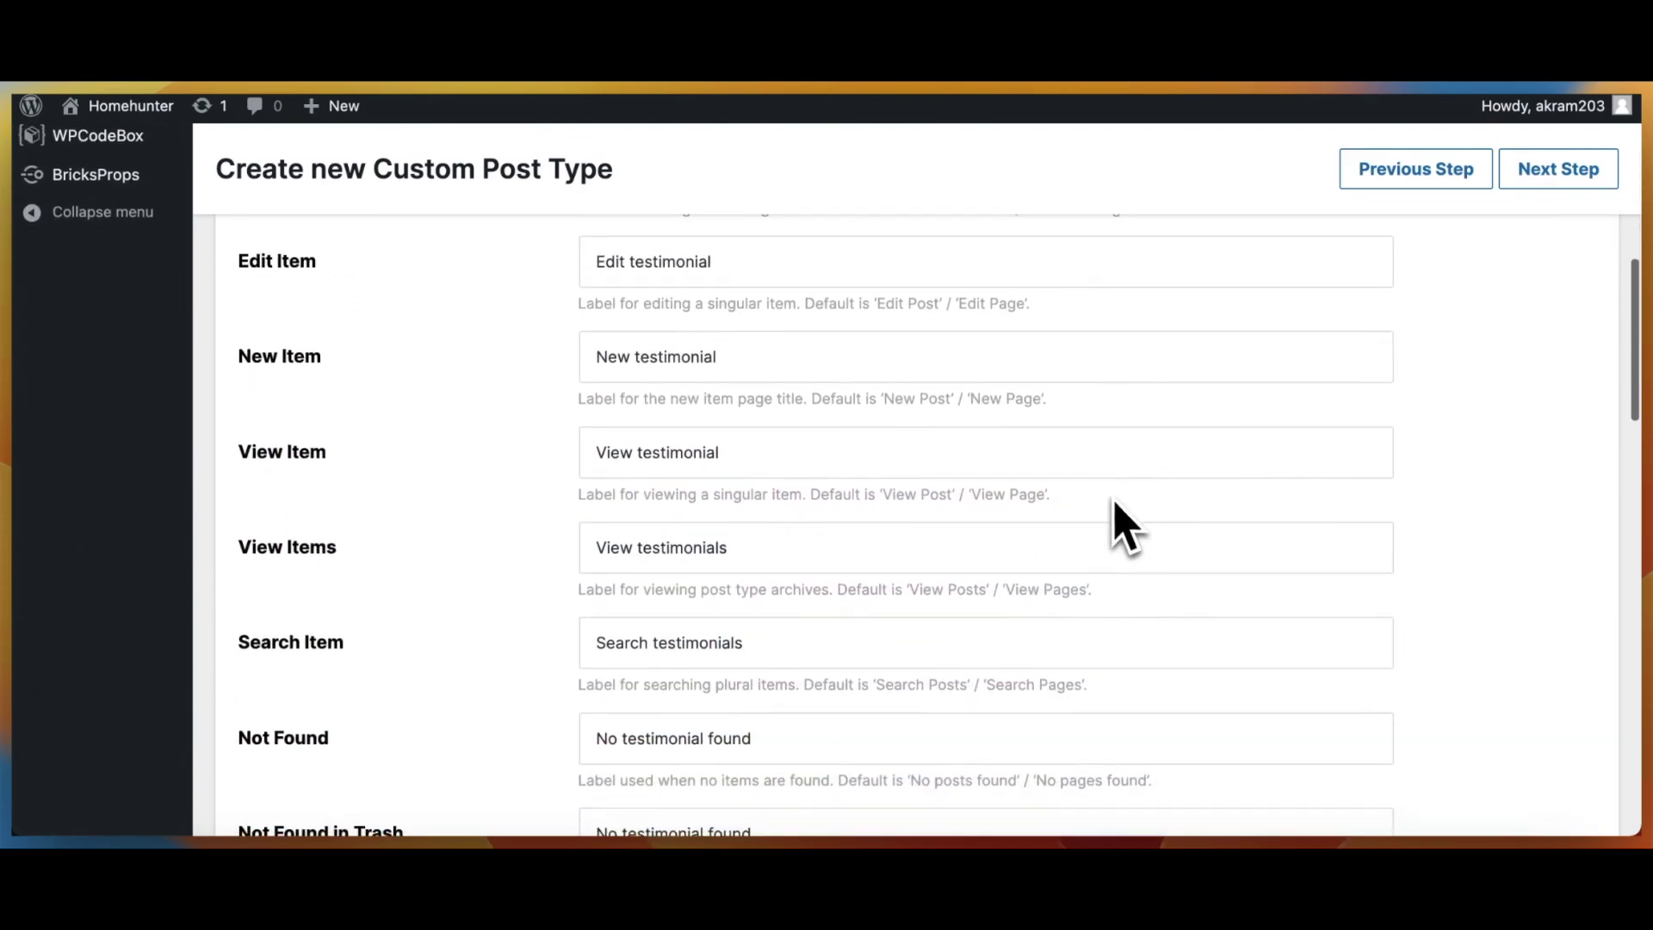
scroll(1117, 523, up, 8)
scroll(1128, 529, up, 6)
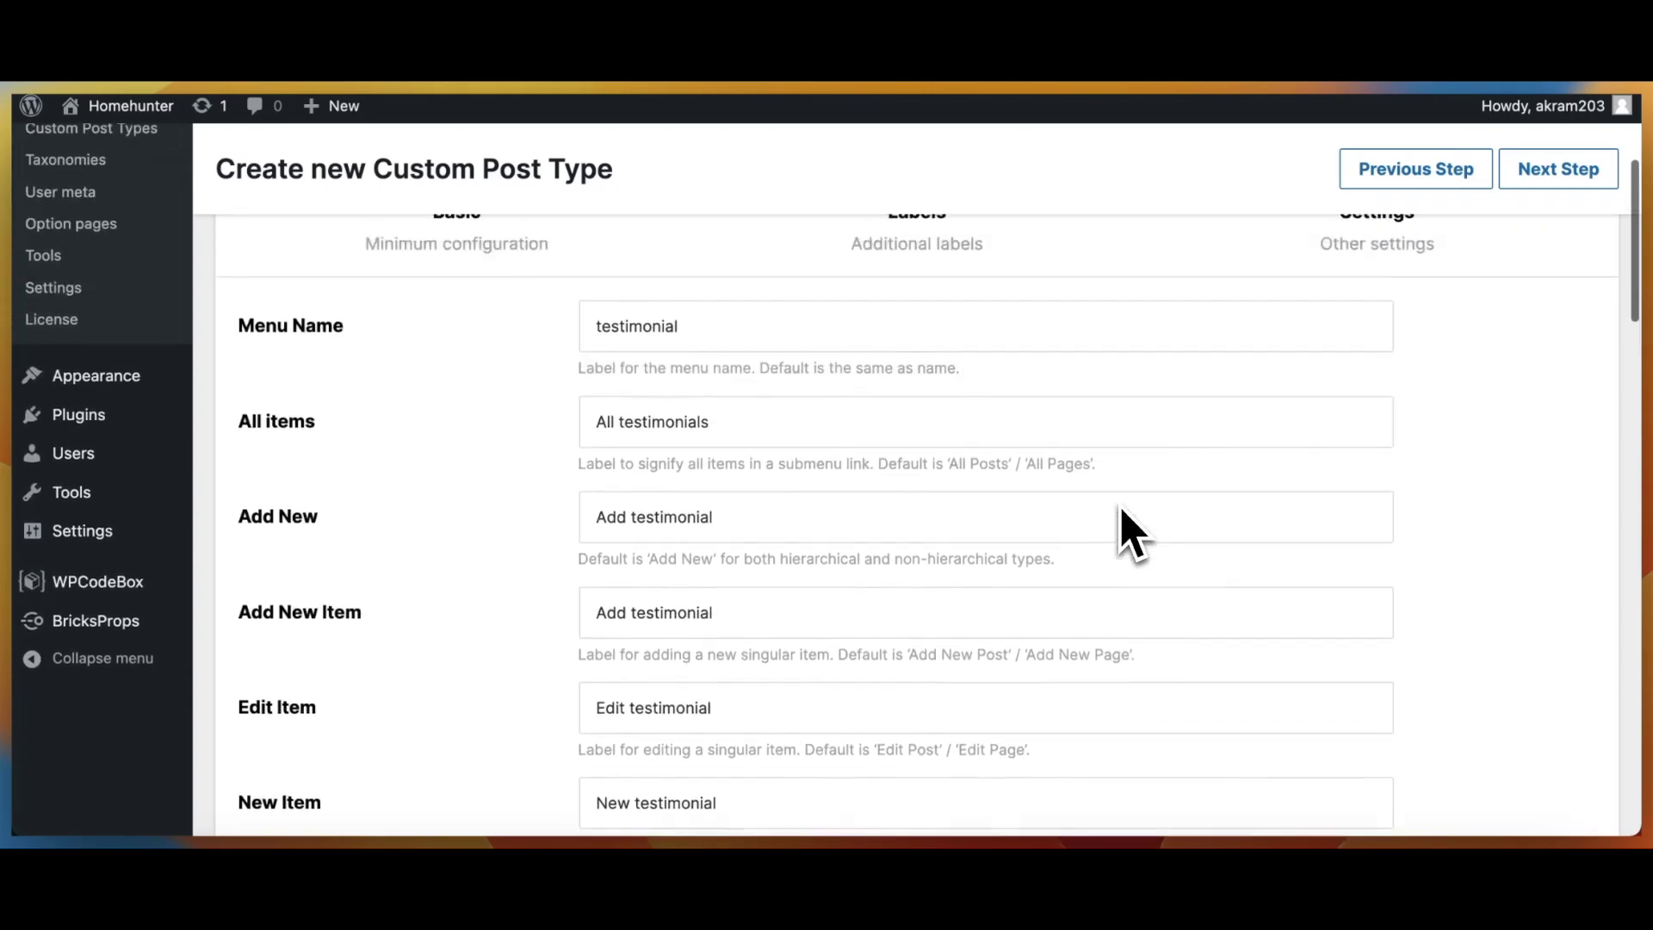
click(1559, 169)
- Enter 44 as the Menu position and save the testimonial post type
scroll(1078, 480, down, 3)
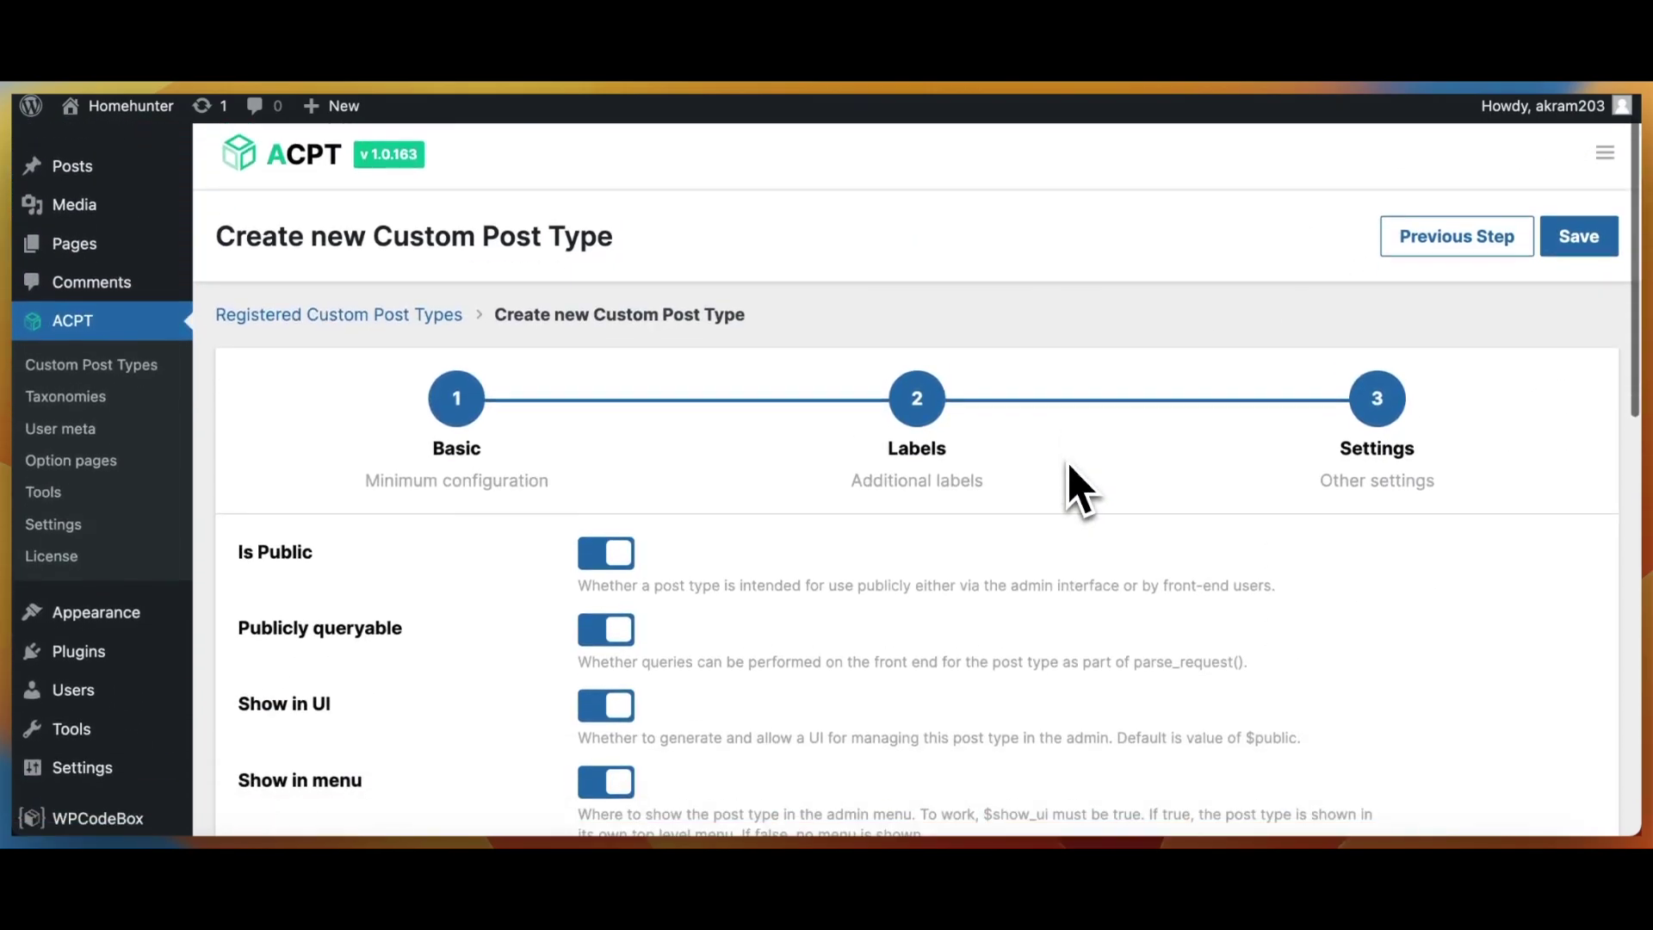
scroll(1077, 491, down, 3)
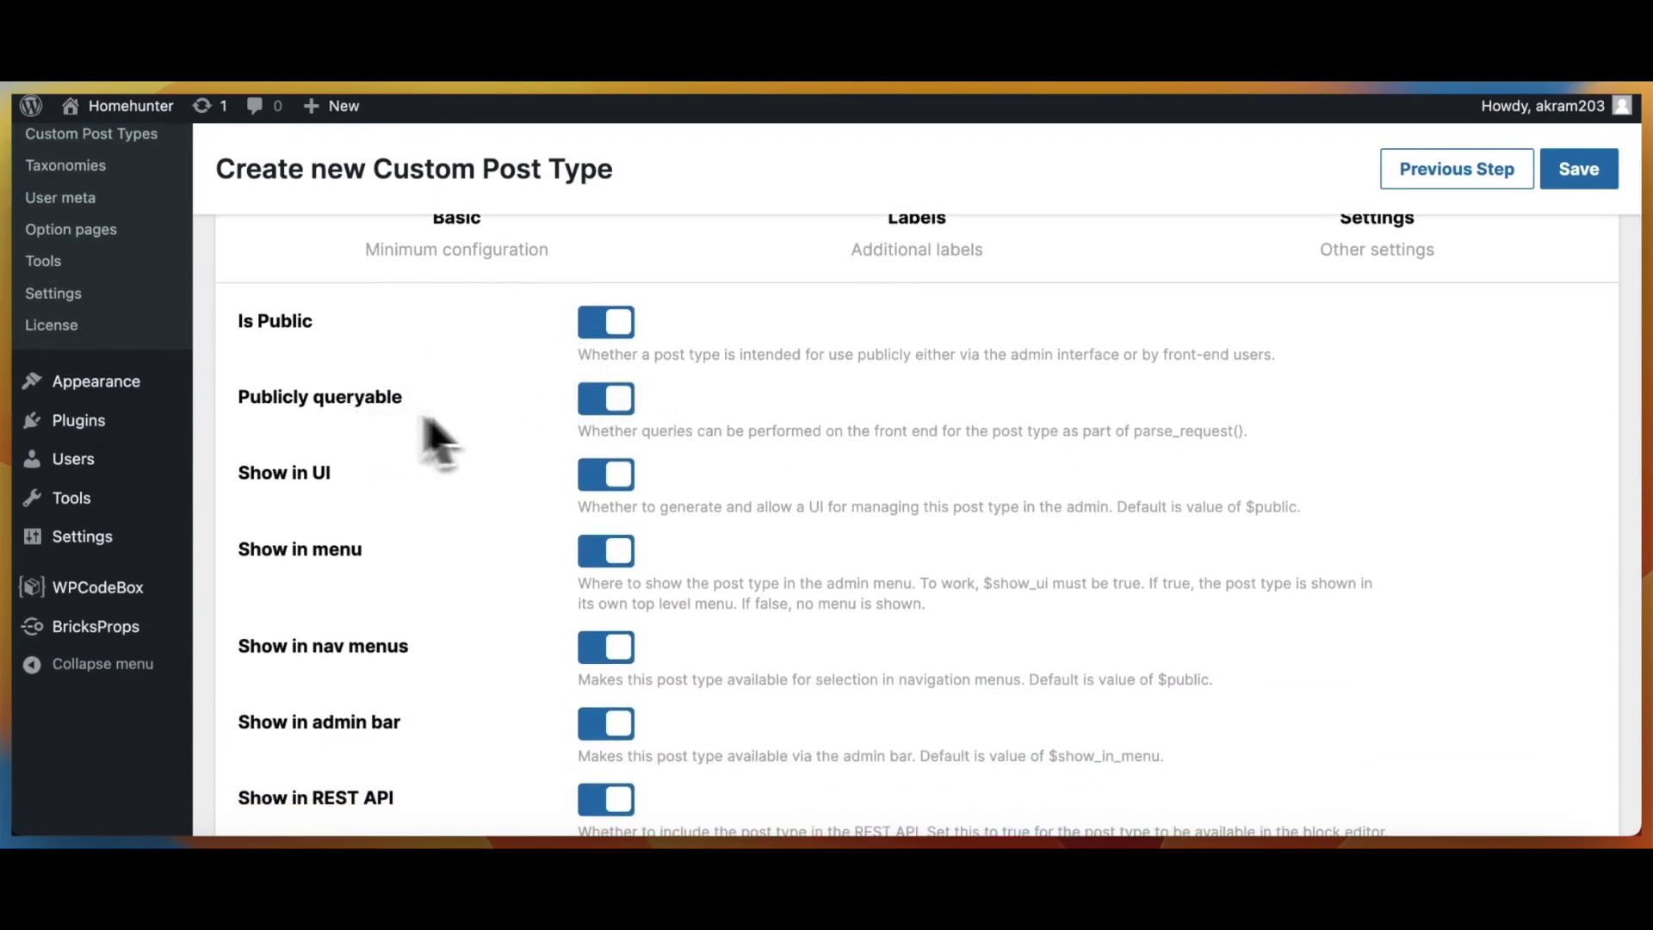
scroll(757, 491, down, 7)
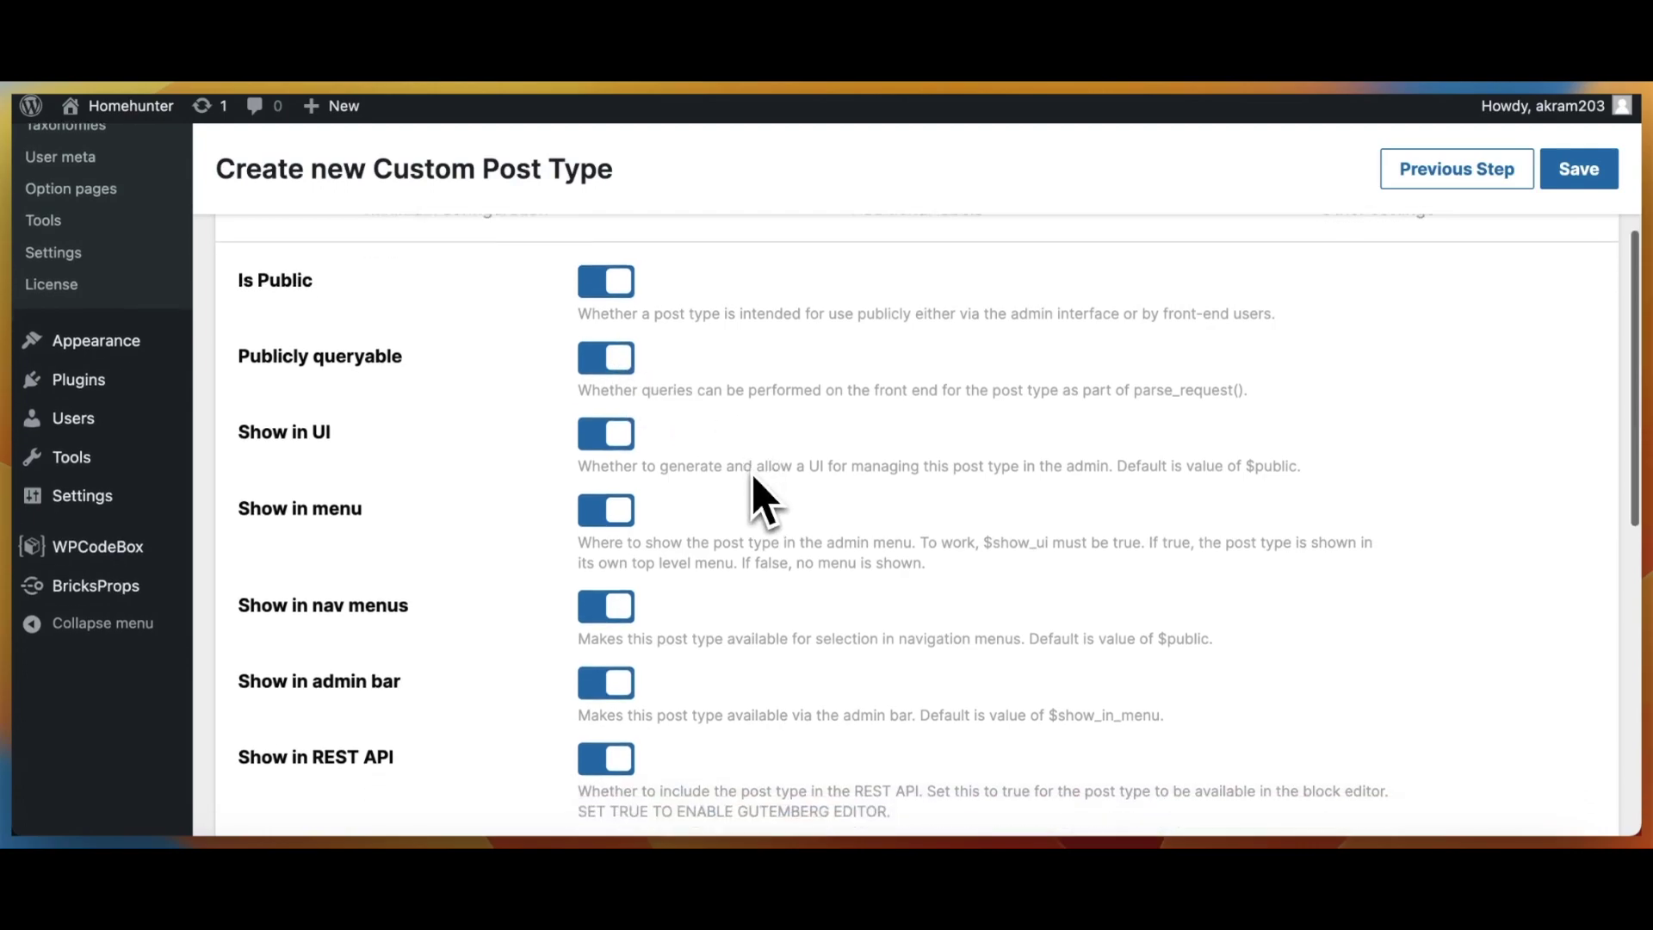
scroll(758, 497, down, 4)
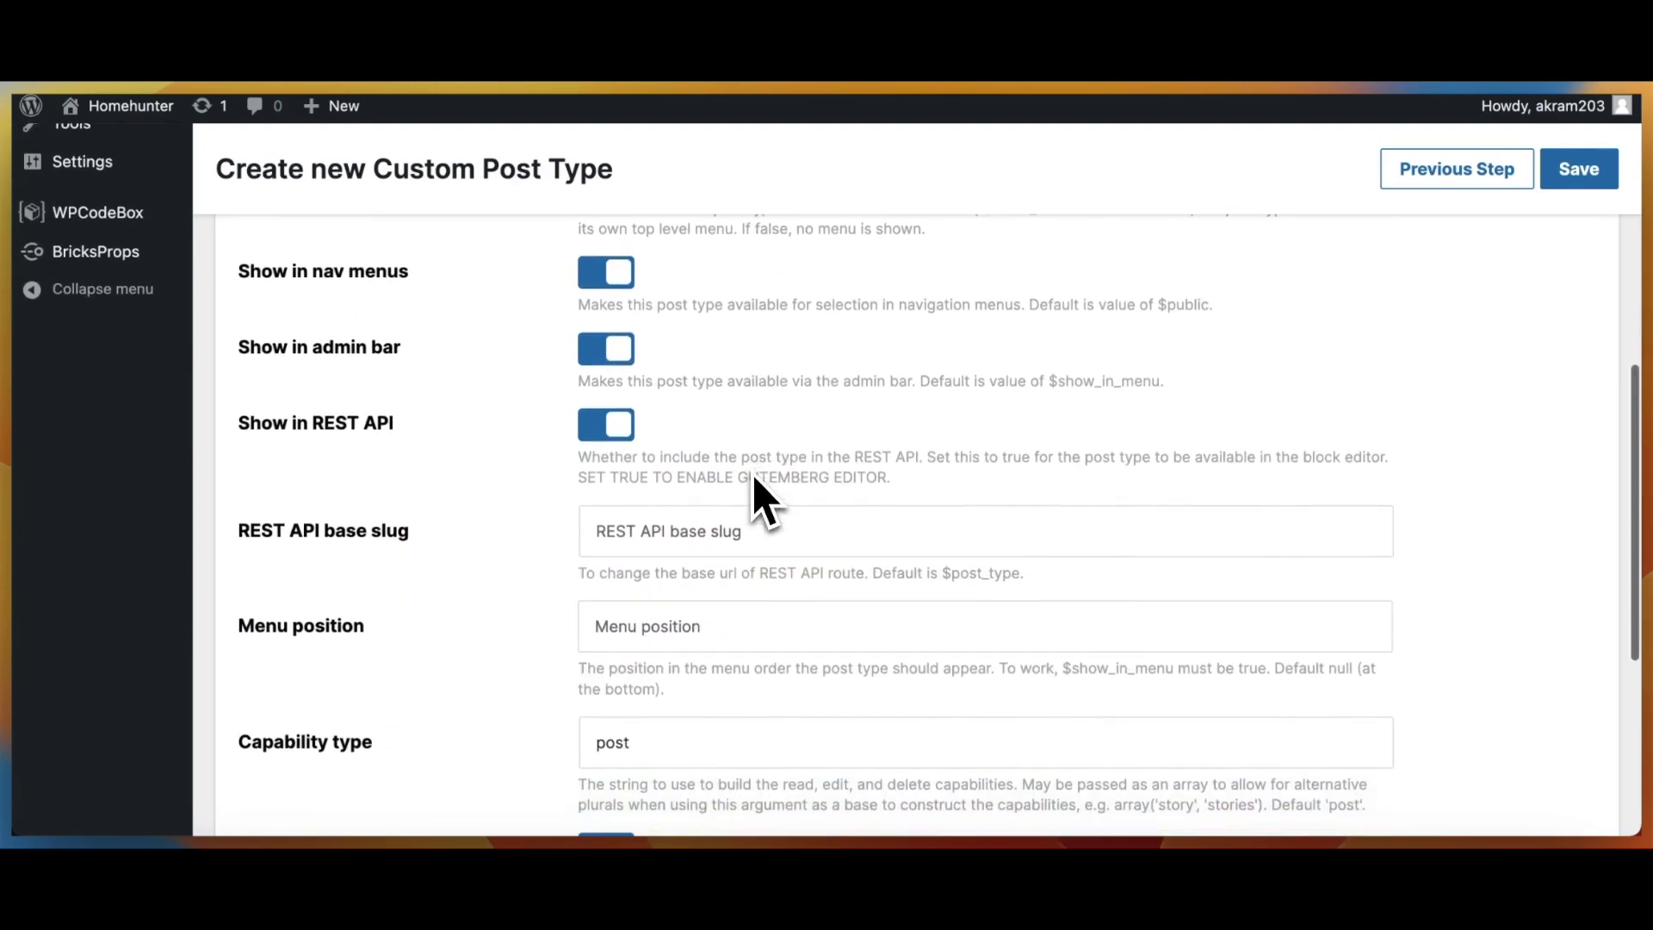
scroll(758, 498, down, 6)
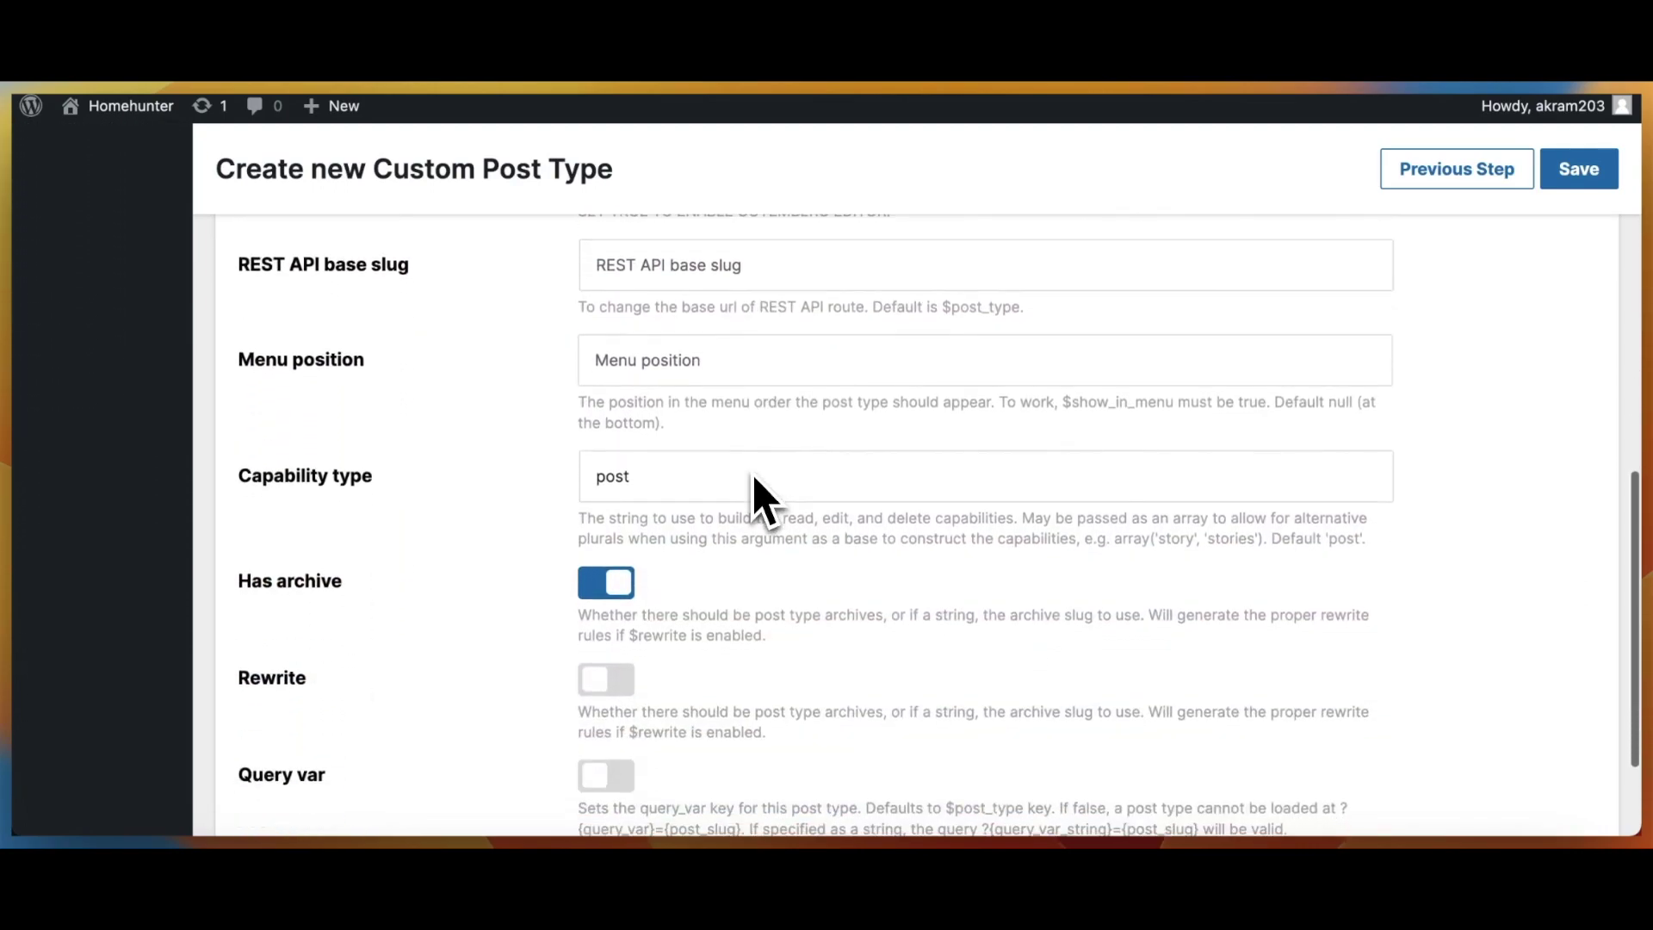
scroll(757, 491, up, 1)
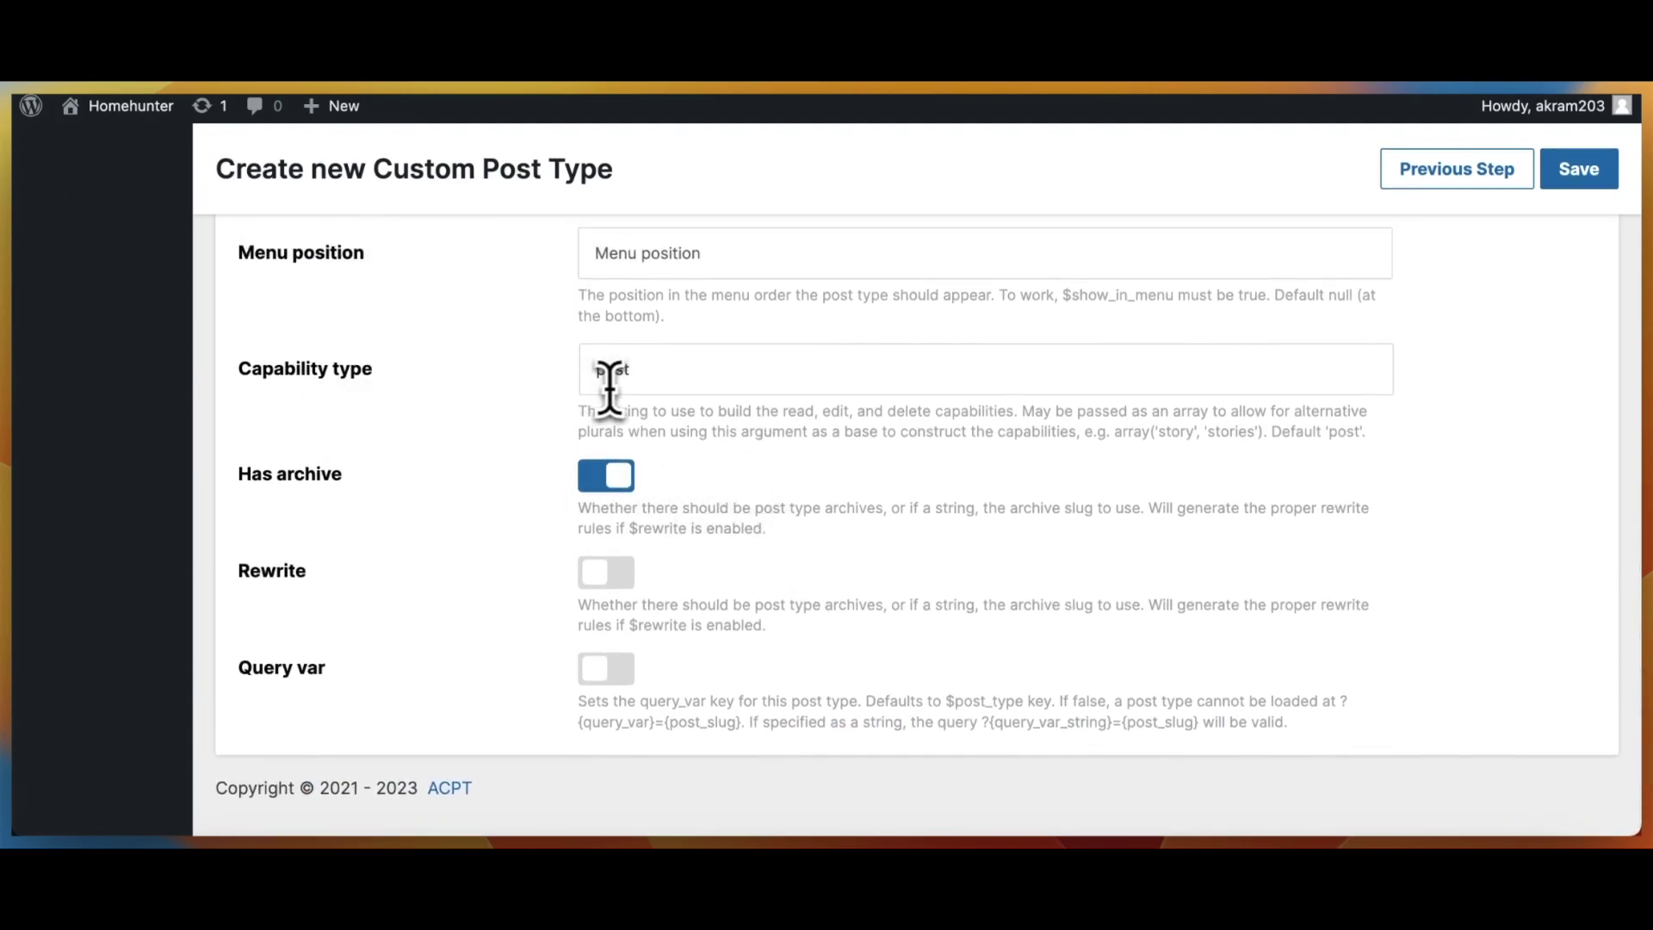
scroll(679, 372, up, 2)
click(685, 384)
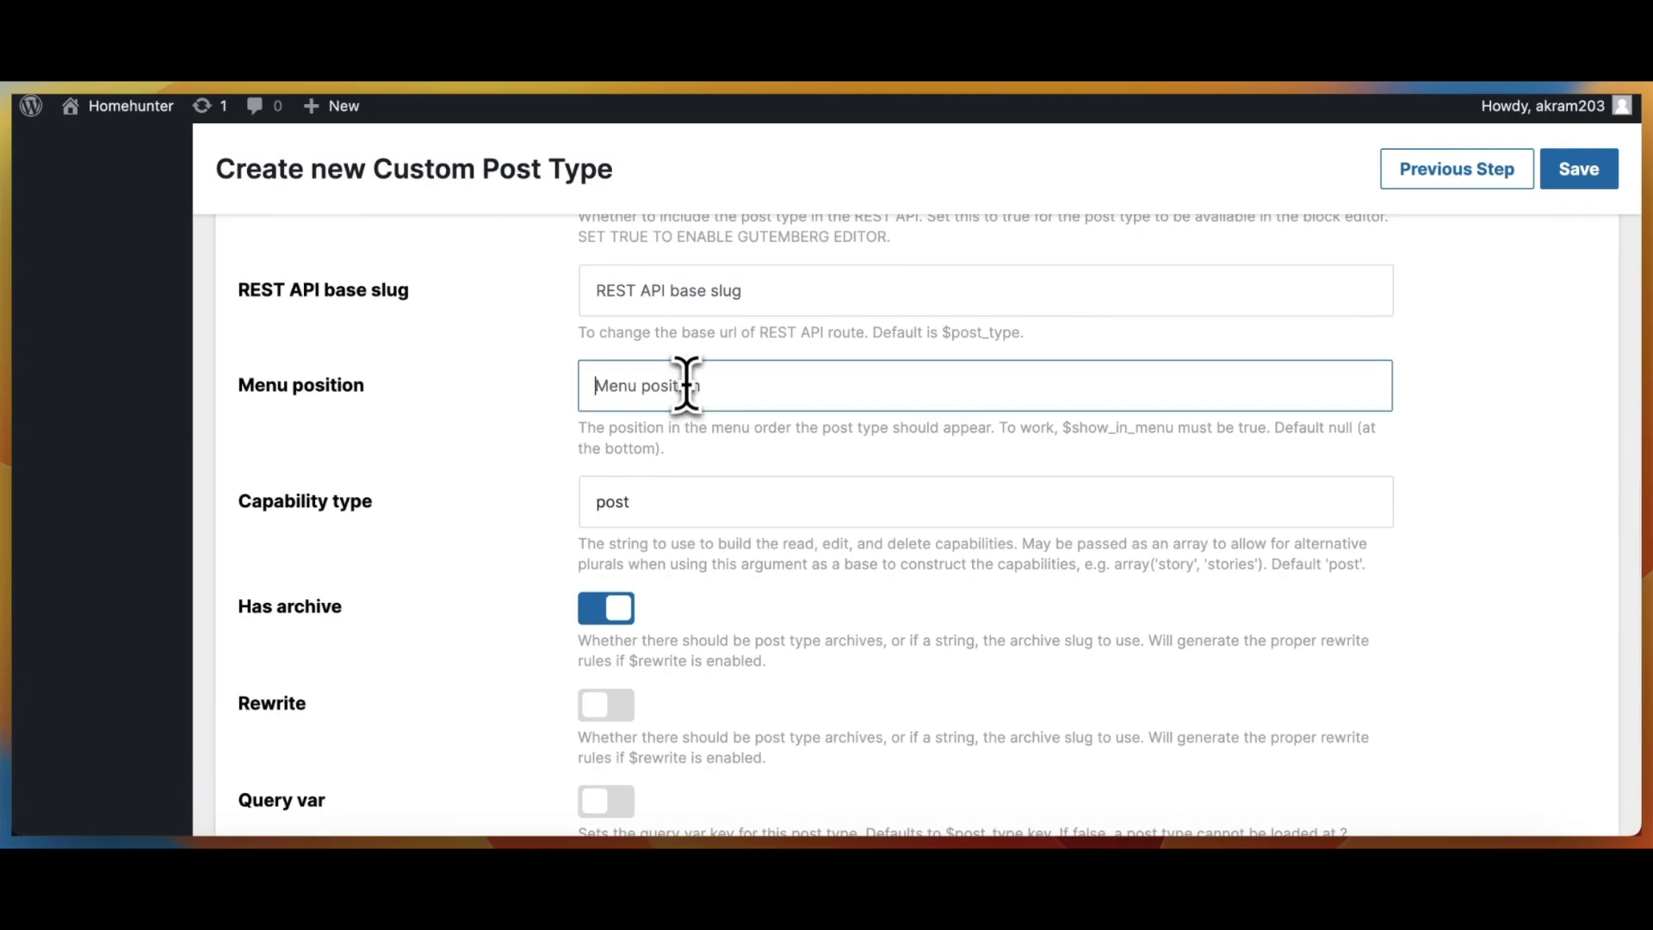
text(44)
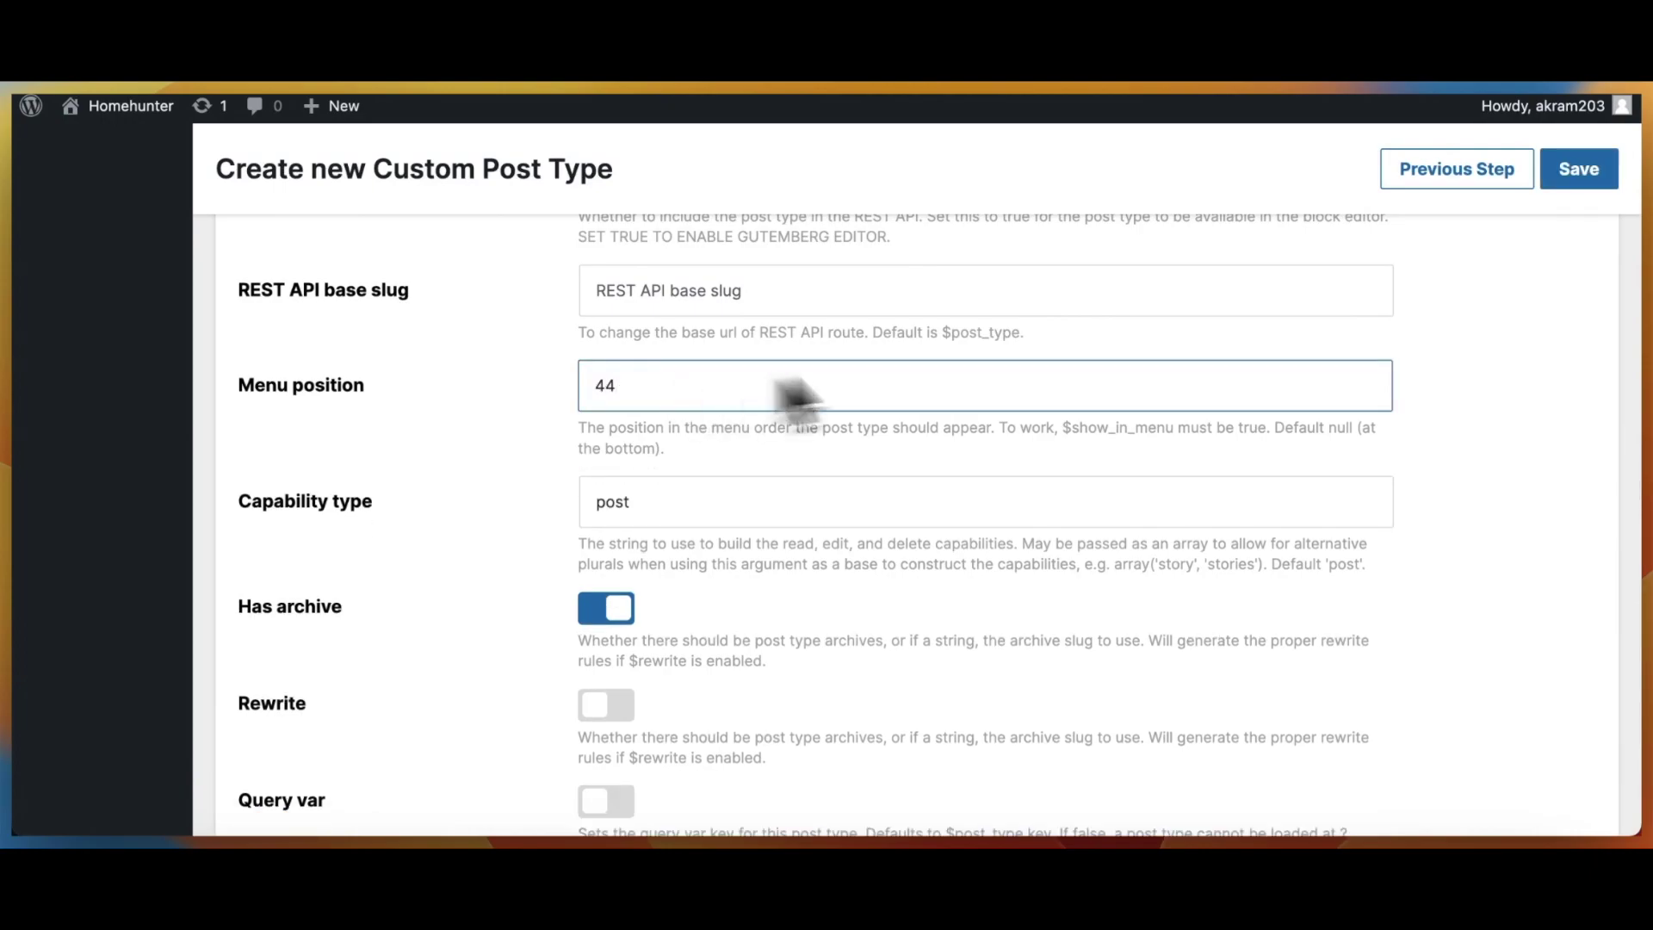
scroll(1412, 400, up, 1)
scroll(1430, 396, up, 4)
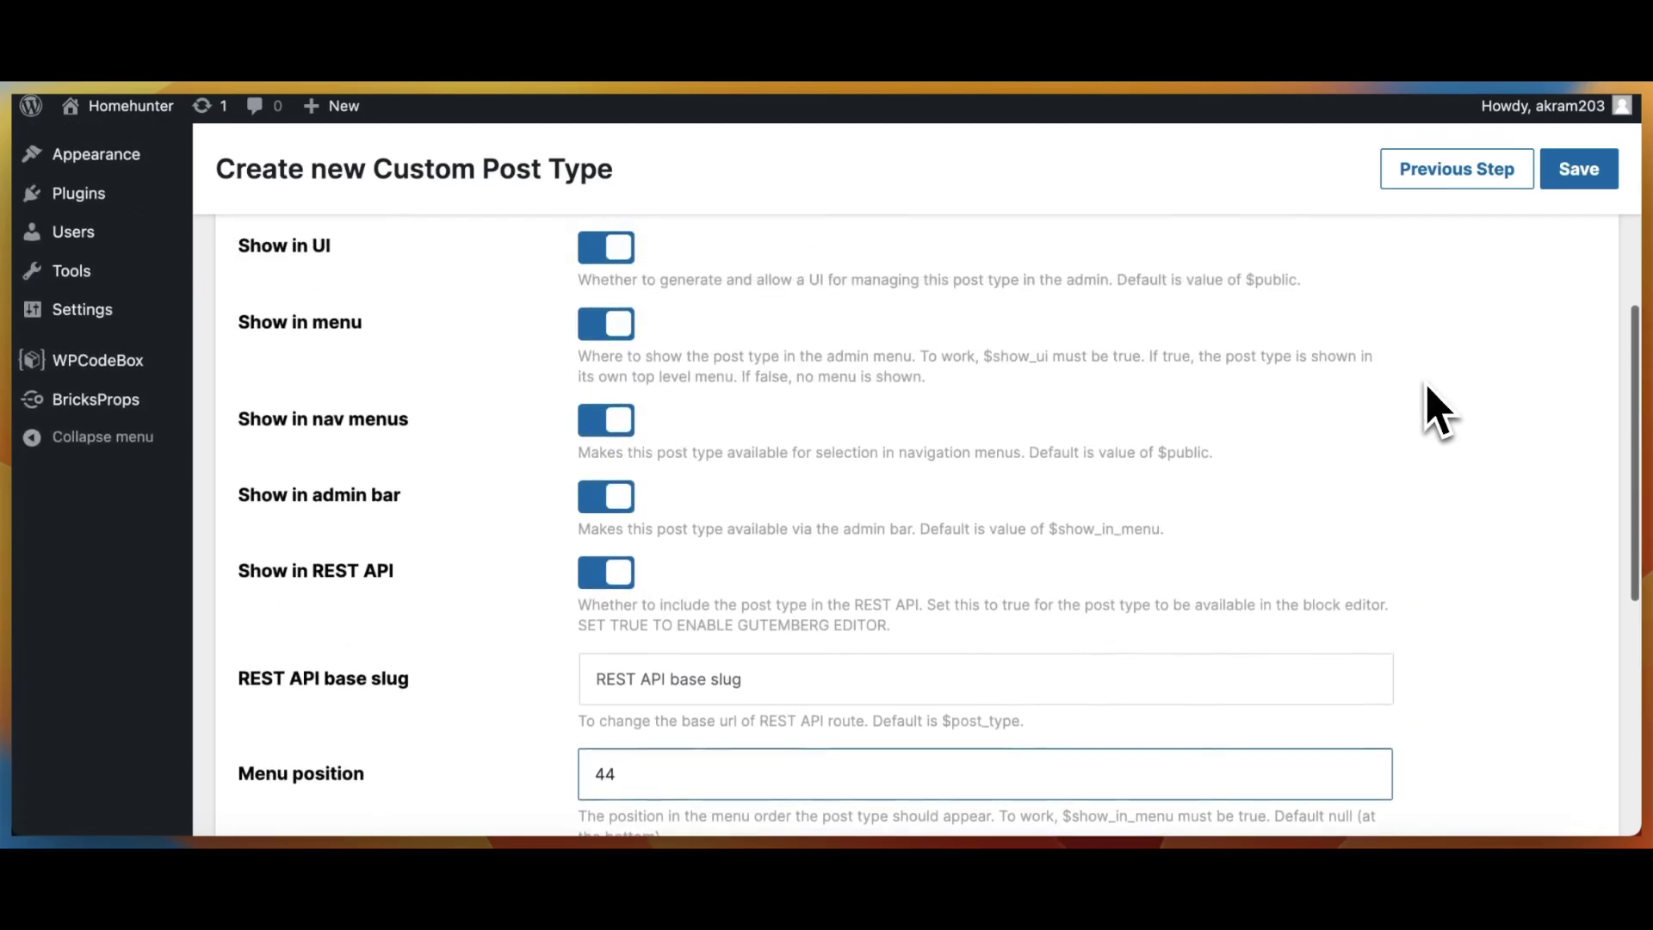
click(1581, 181)
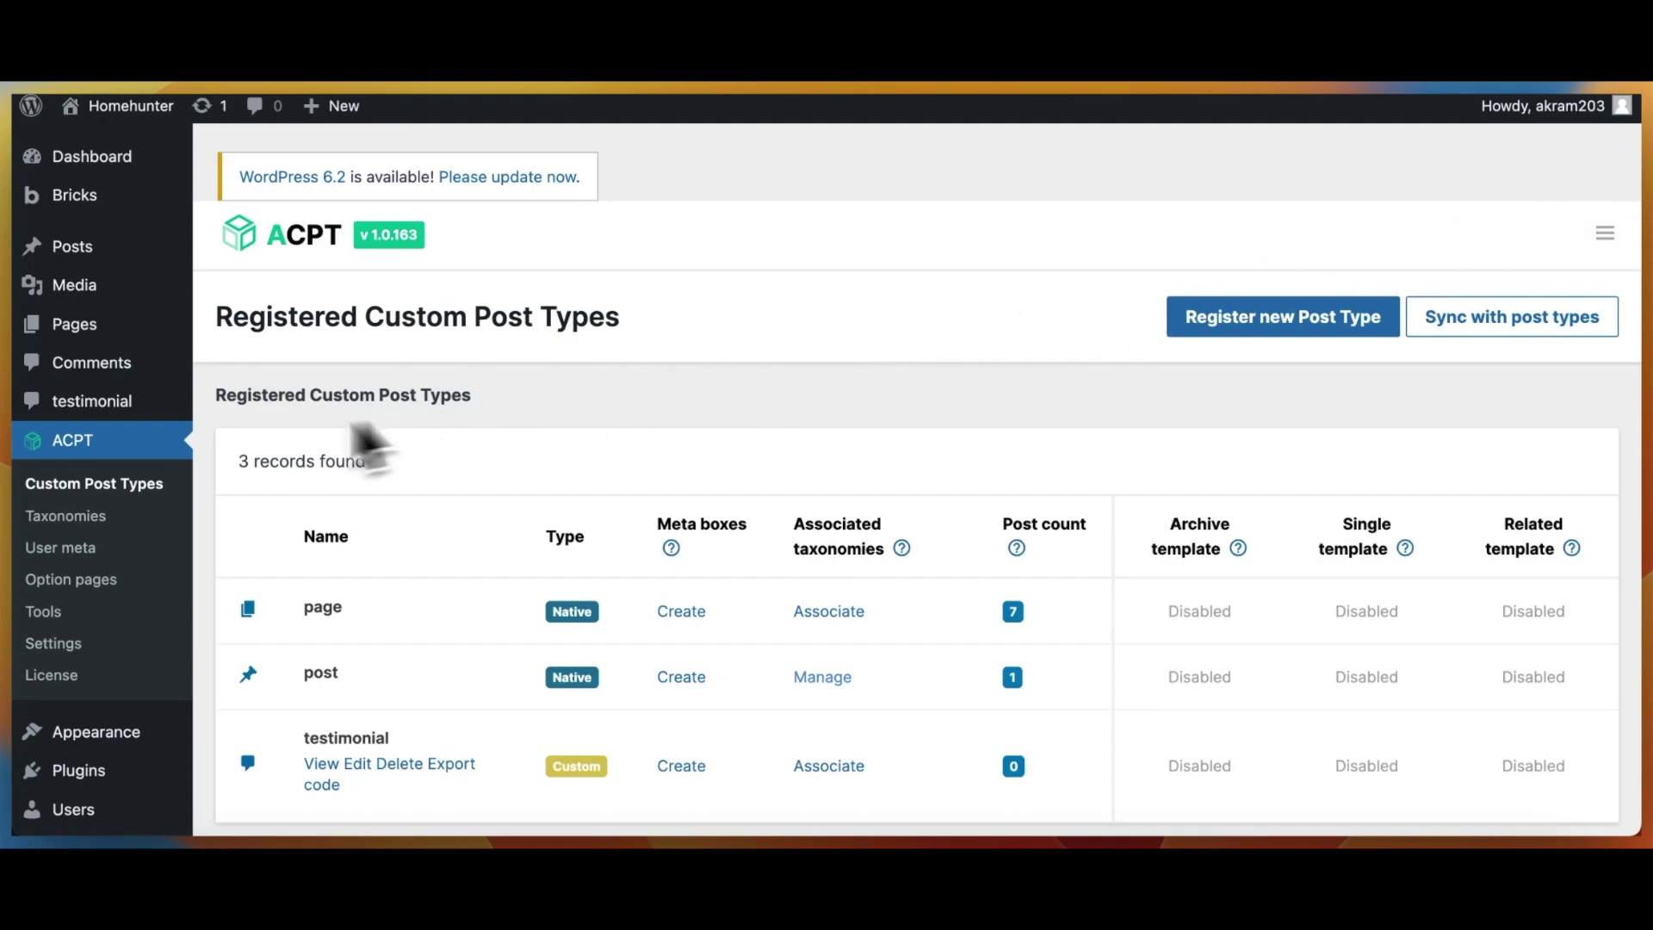
- Open All testimonials from the new testimonial sidebar item
mouse_move(112, 412)
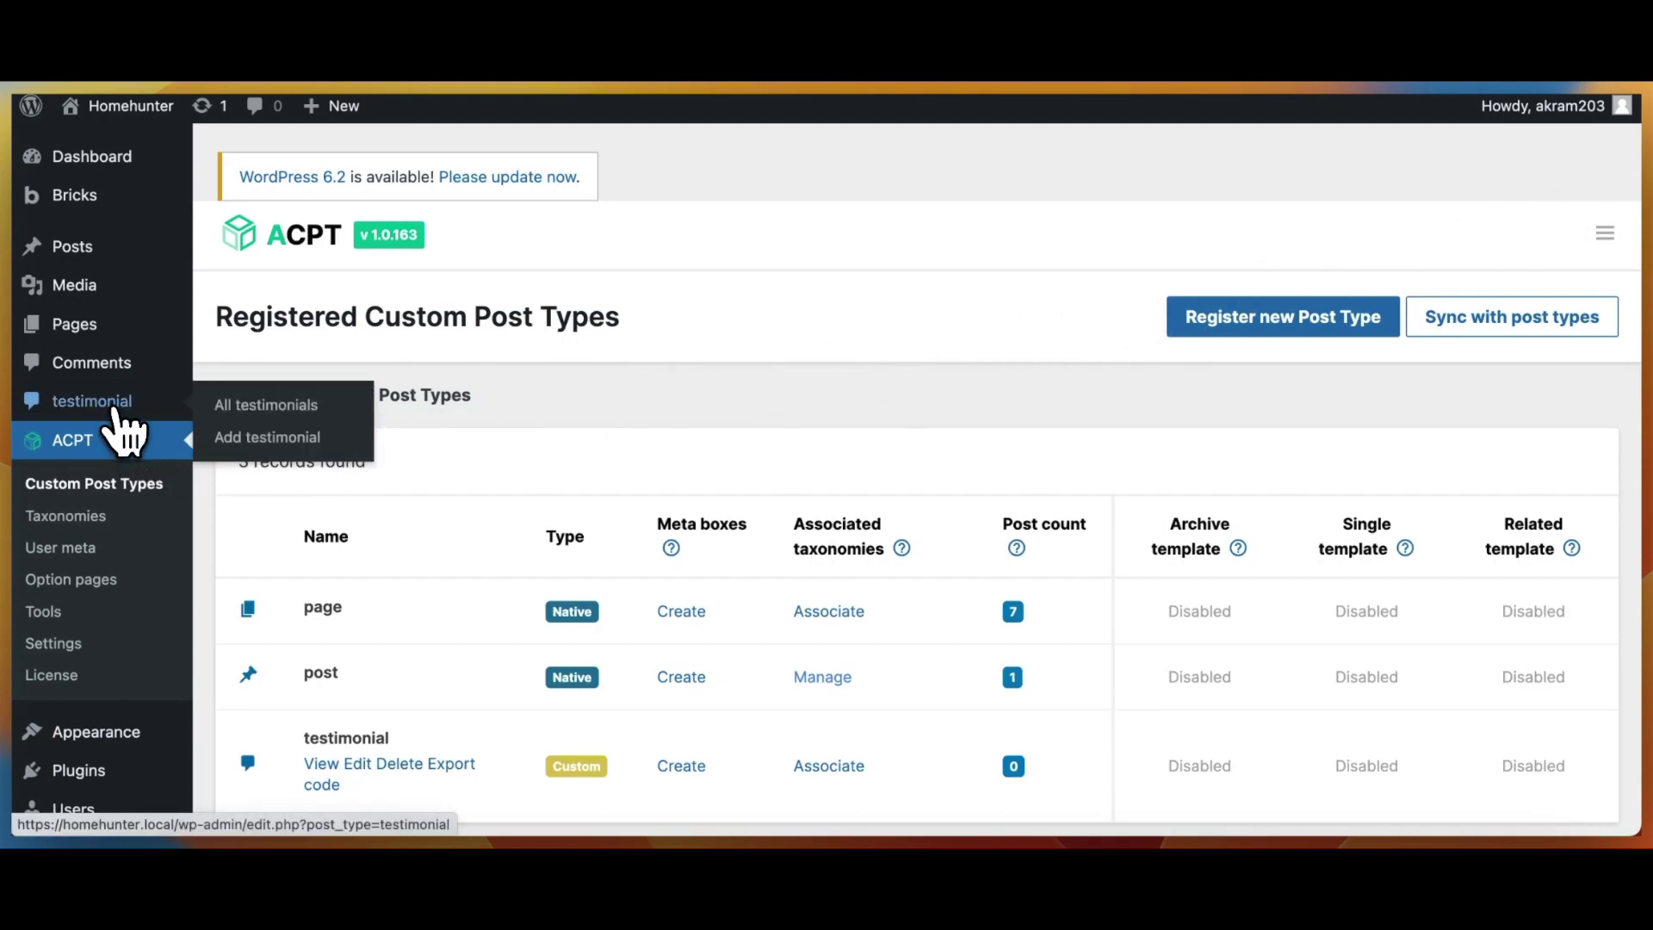
click(115, 411)
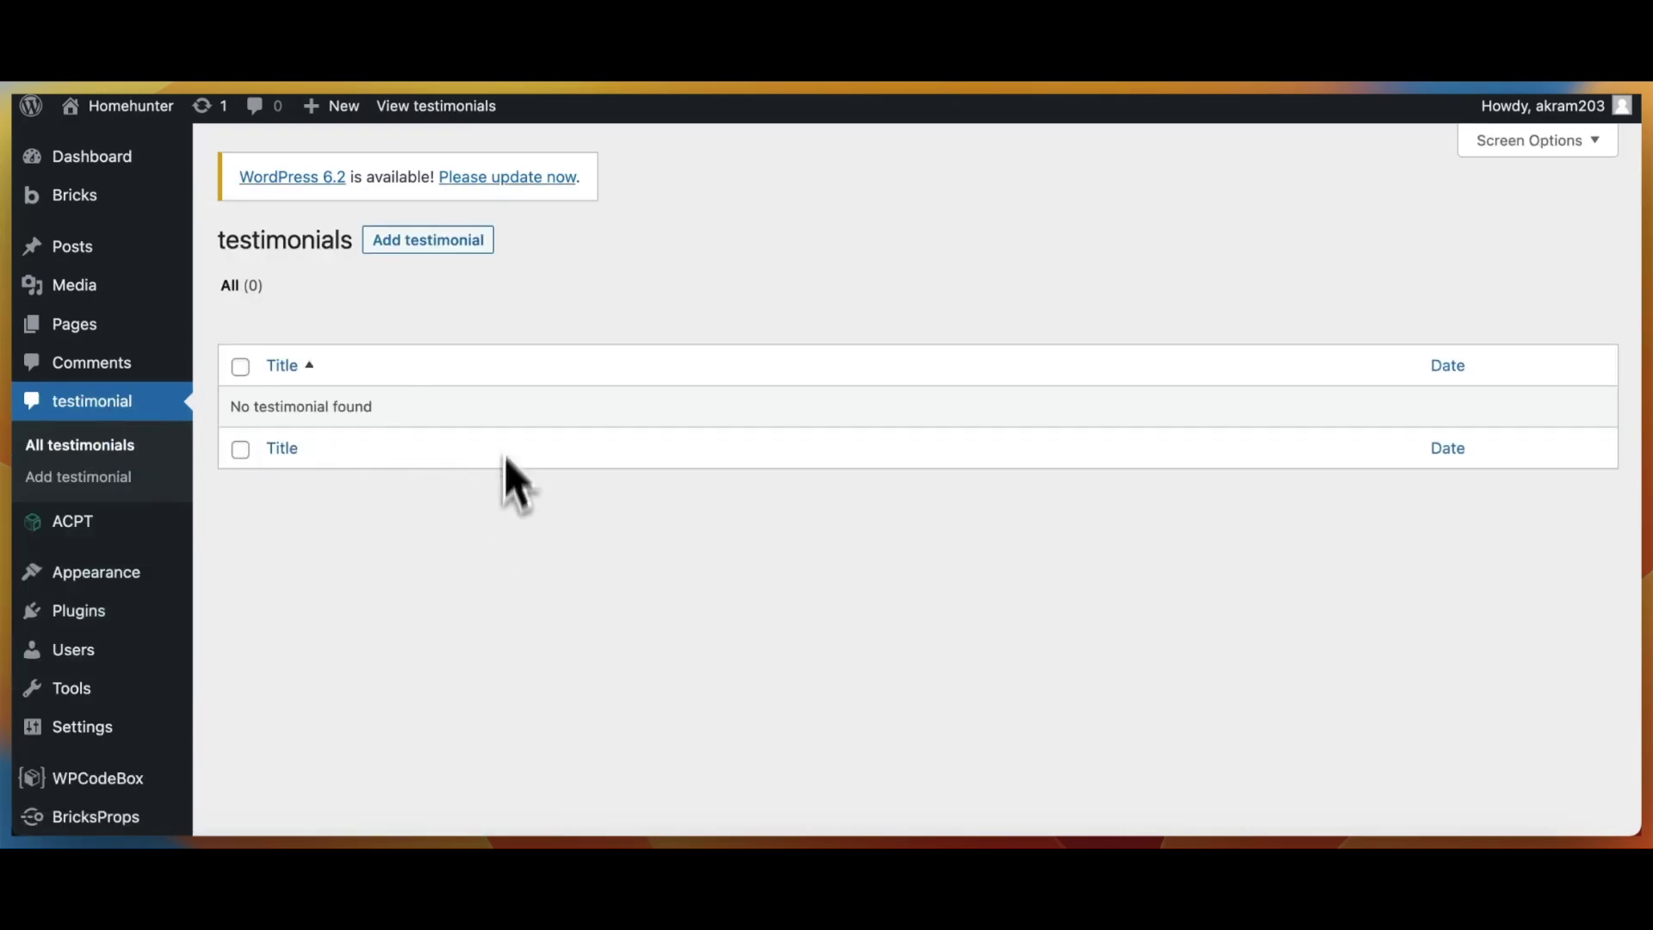
click(448, 252)
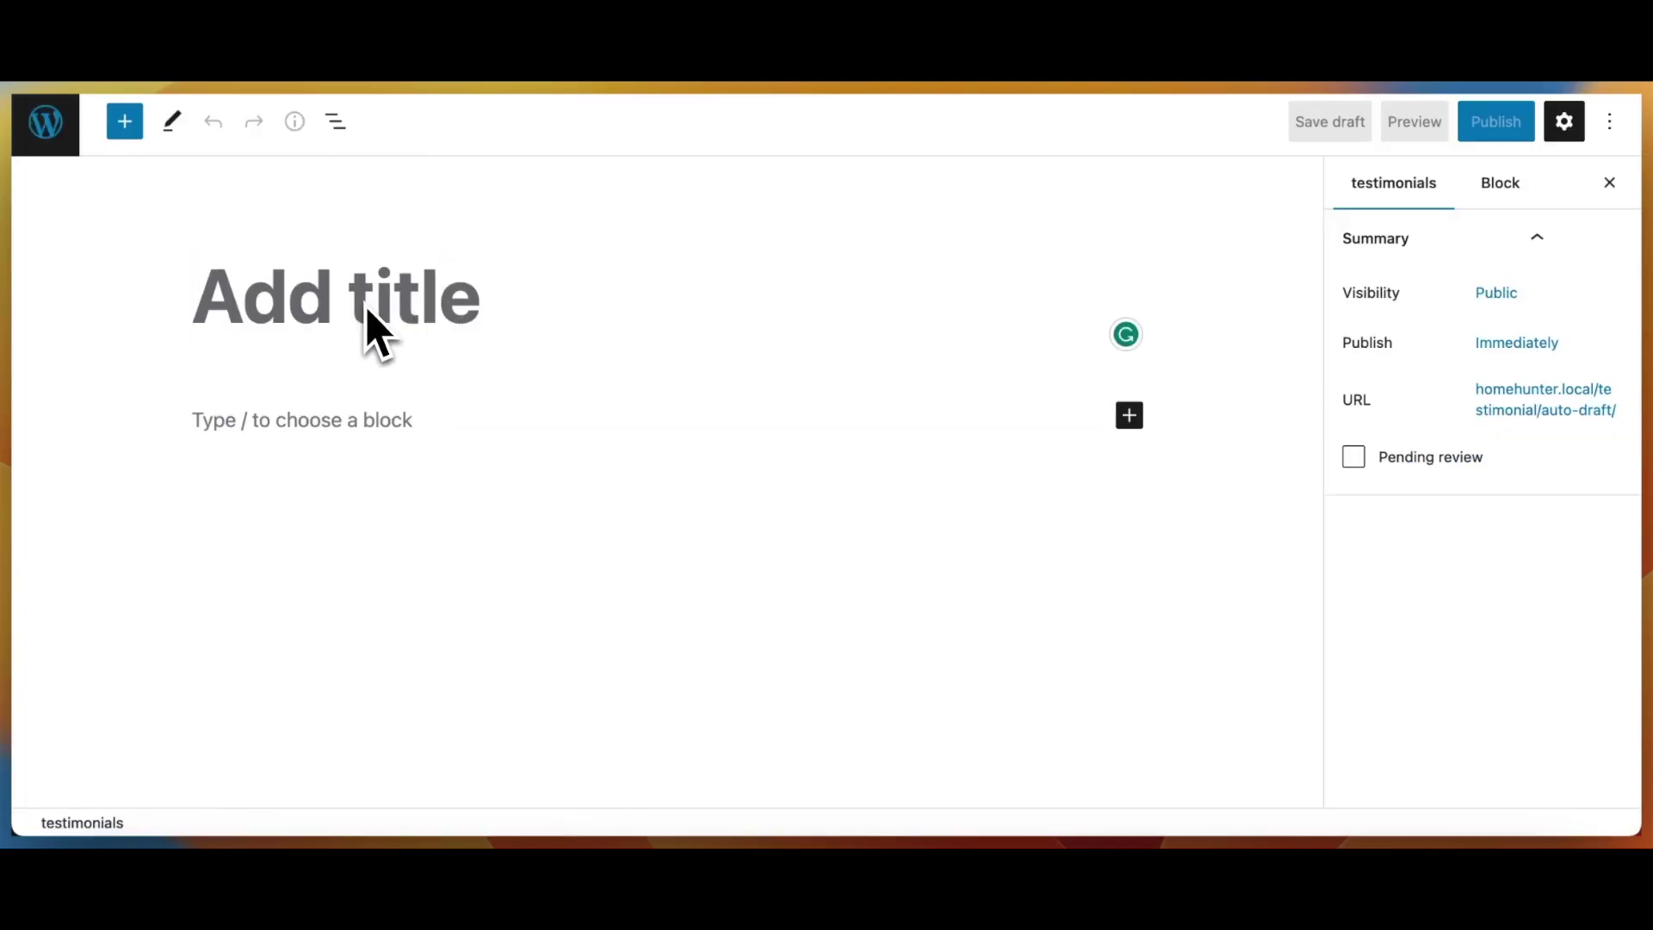
click(338, 419)
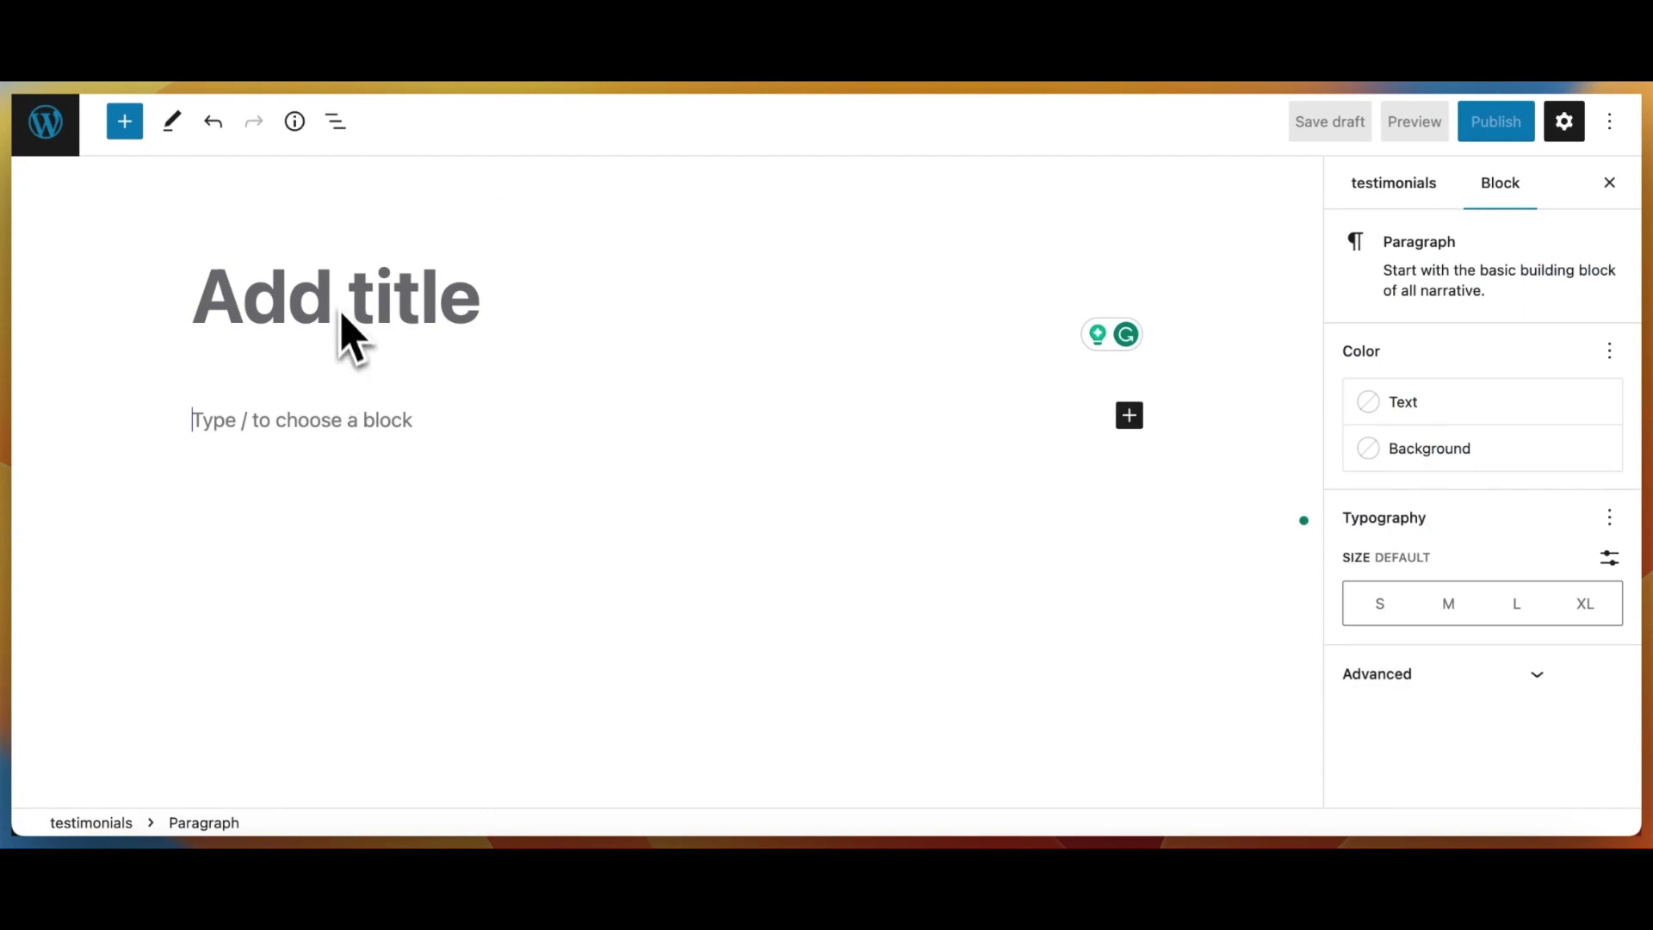
click(50, 83)
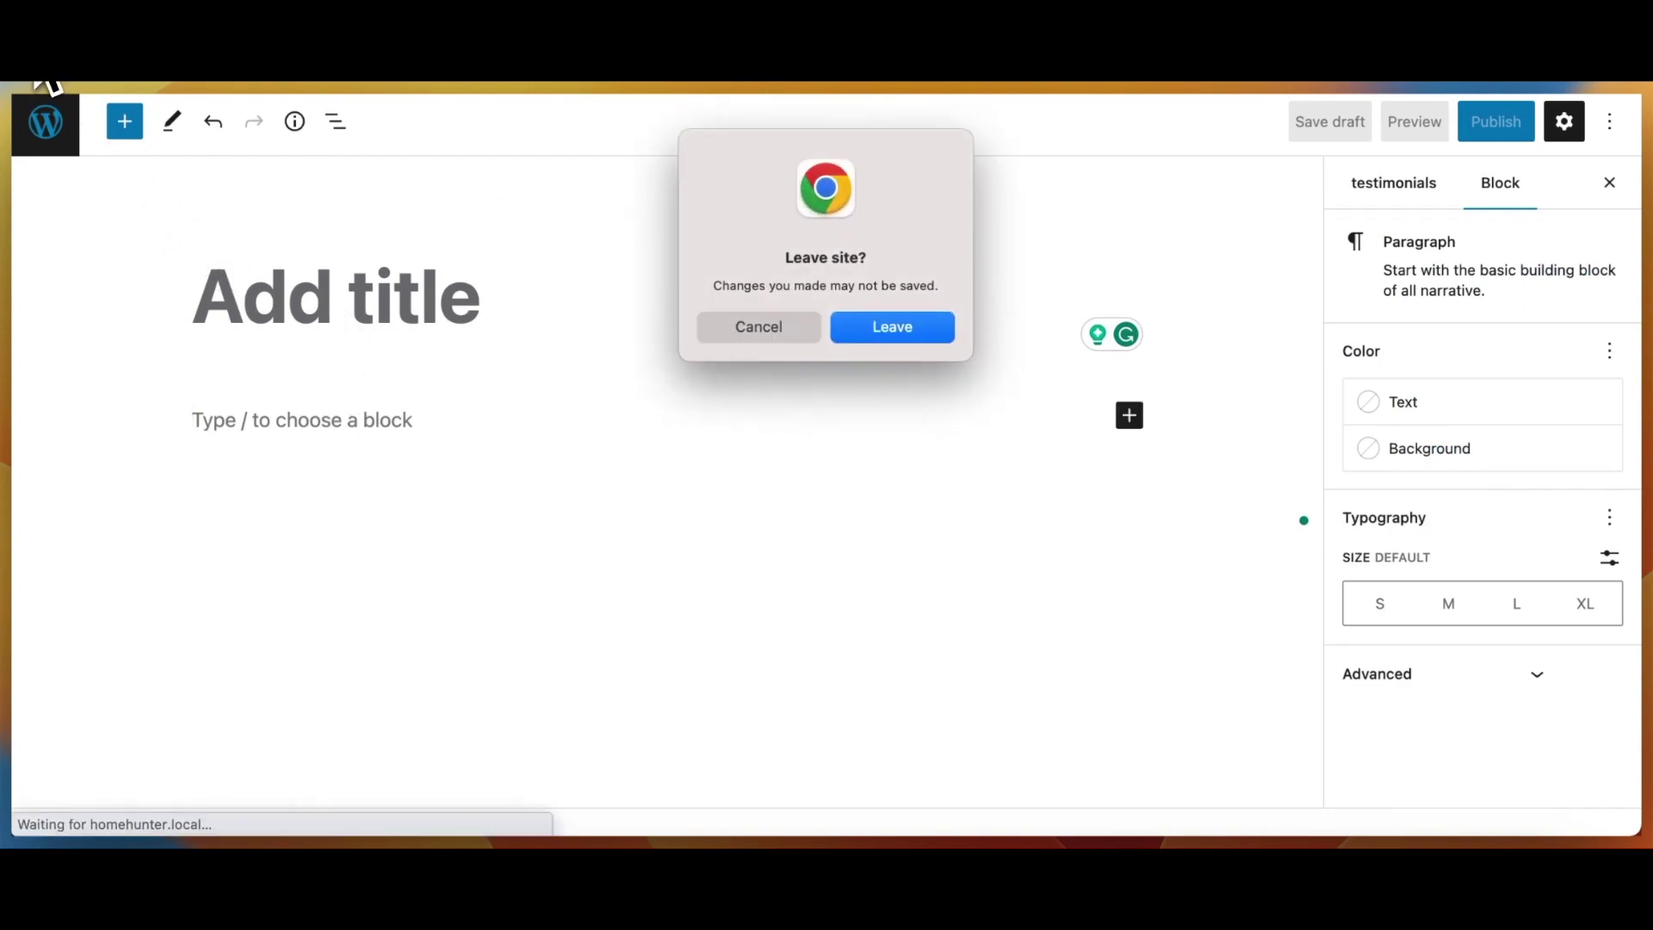
click(901, 328)
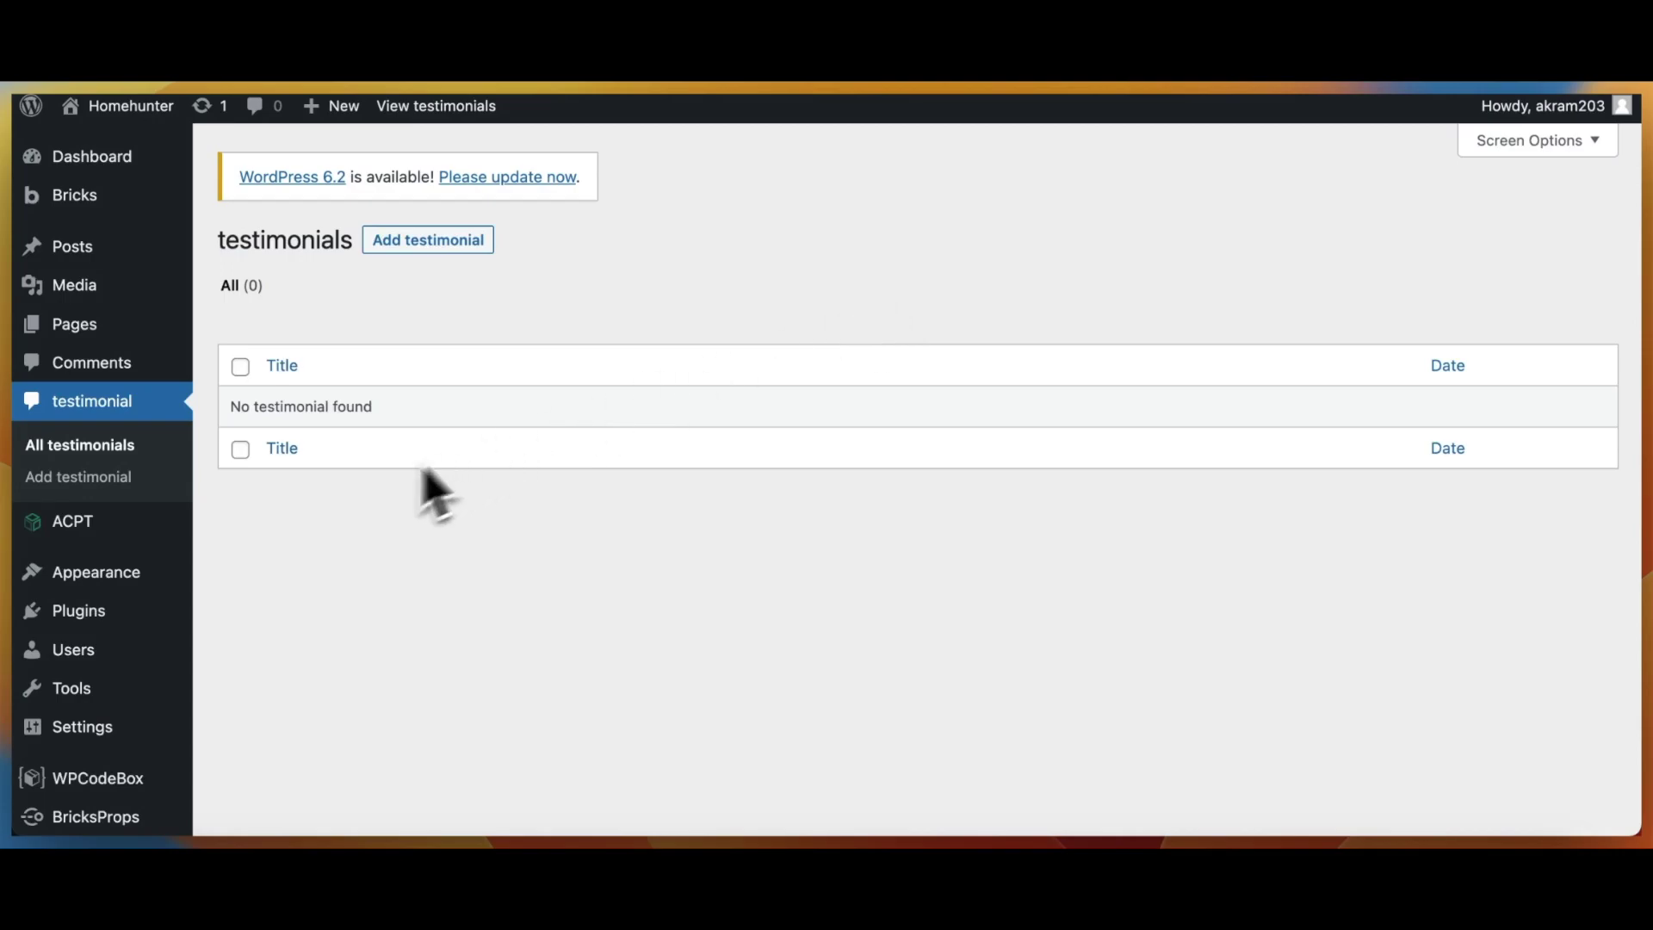
- From ACPT's Custom Post Types list, open the Meta boxes page for testimonial
click(82, 523)
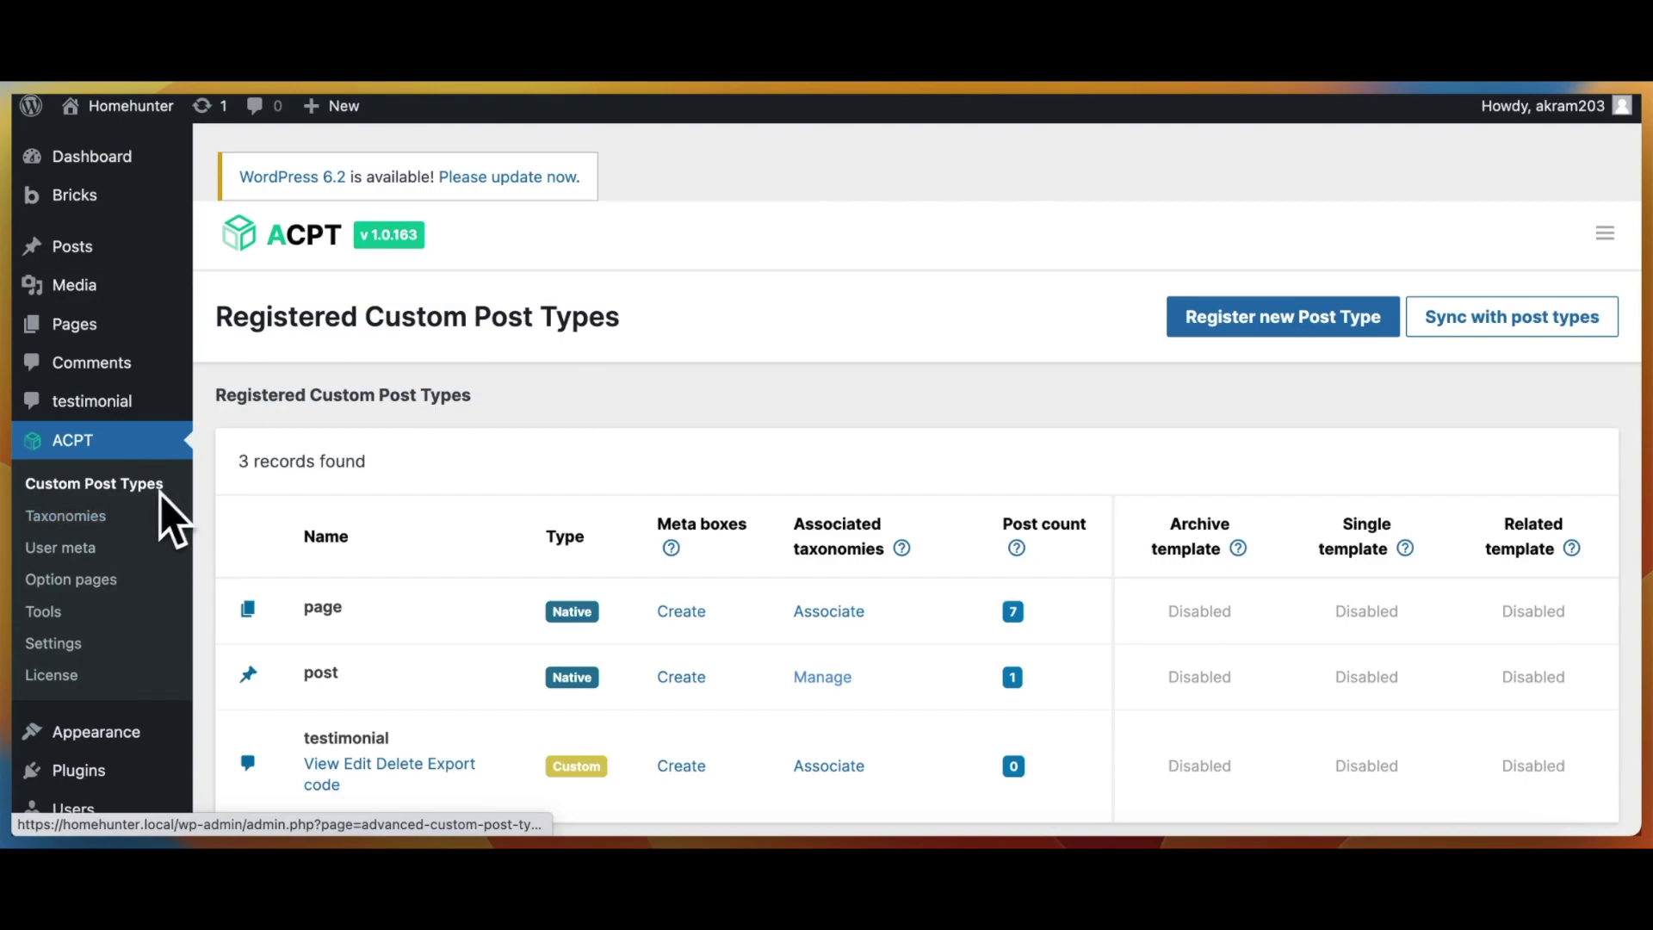
scroll(470, 575, down, 2)
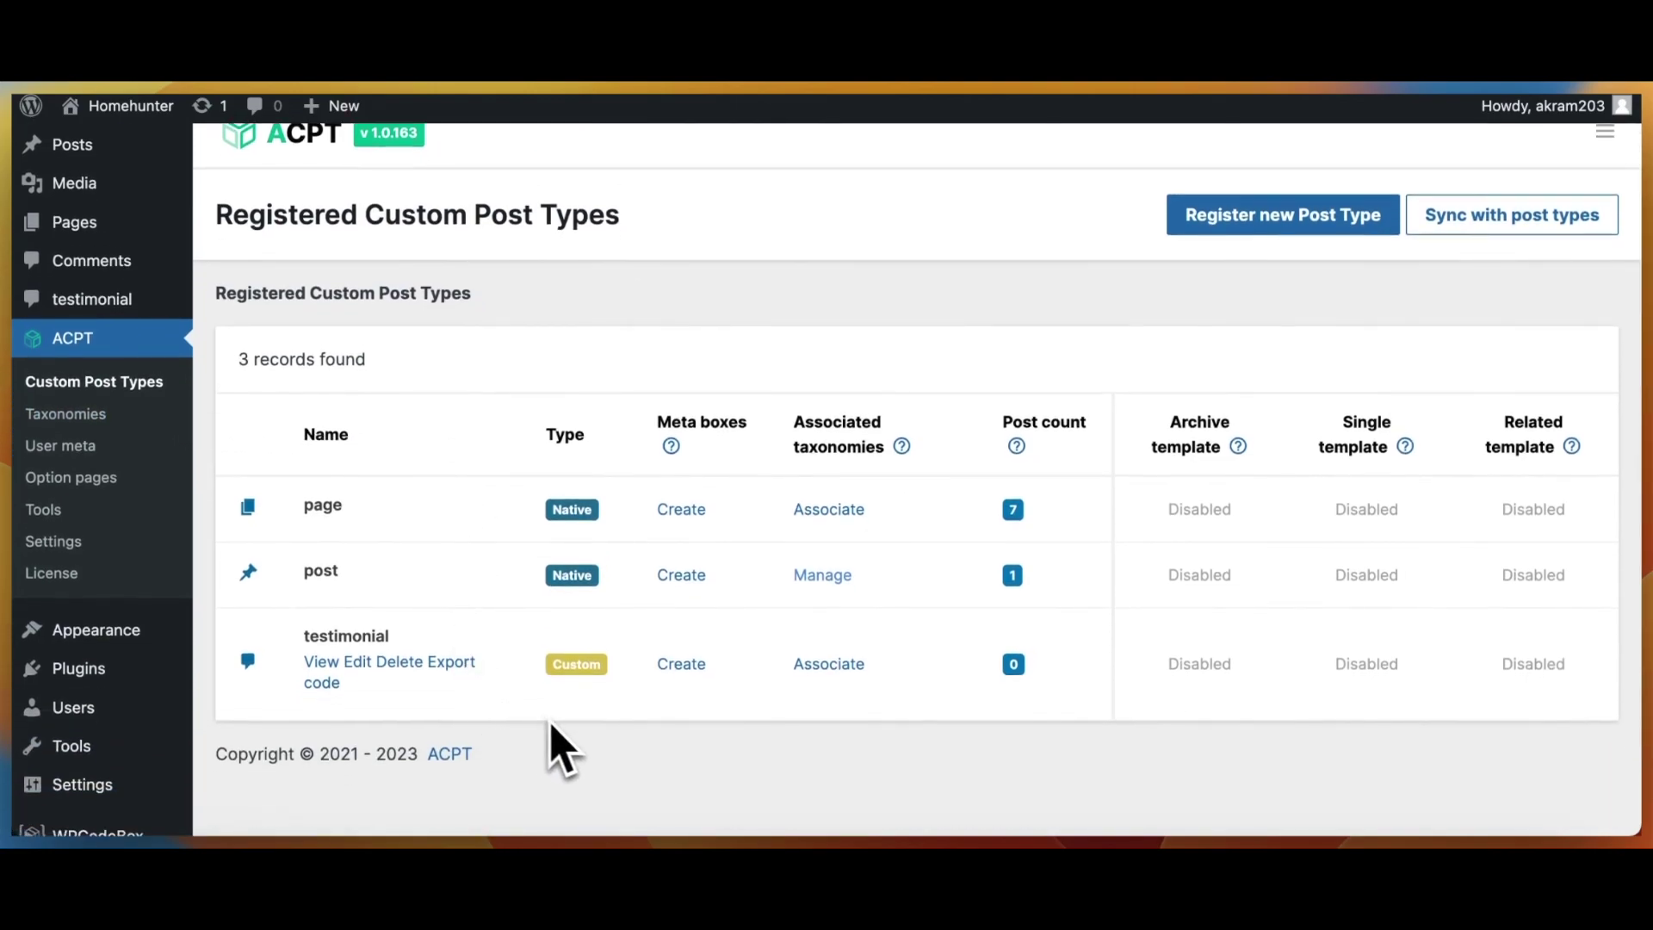
mouse_move(683, 456)
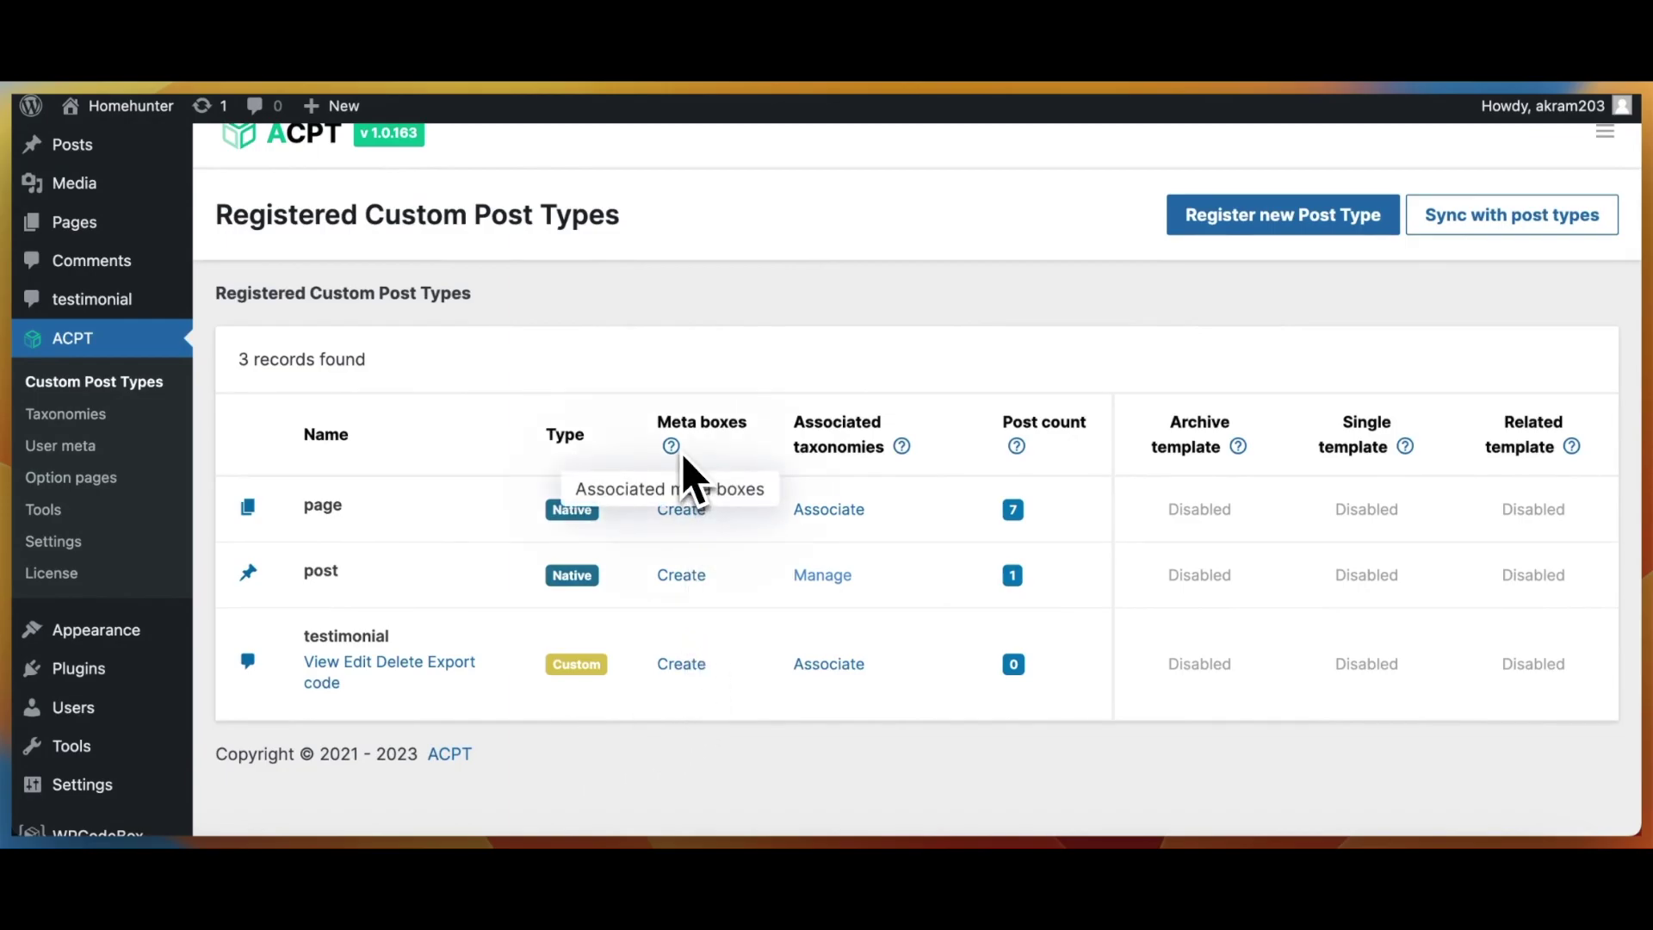
click(681, 664)
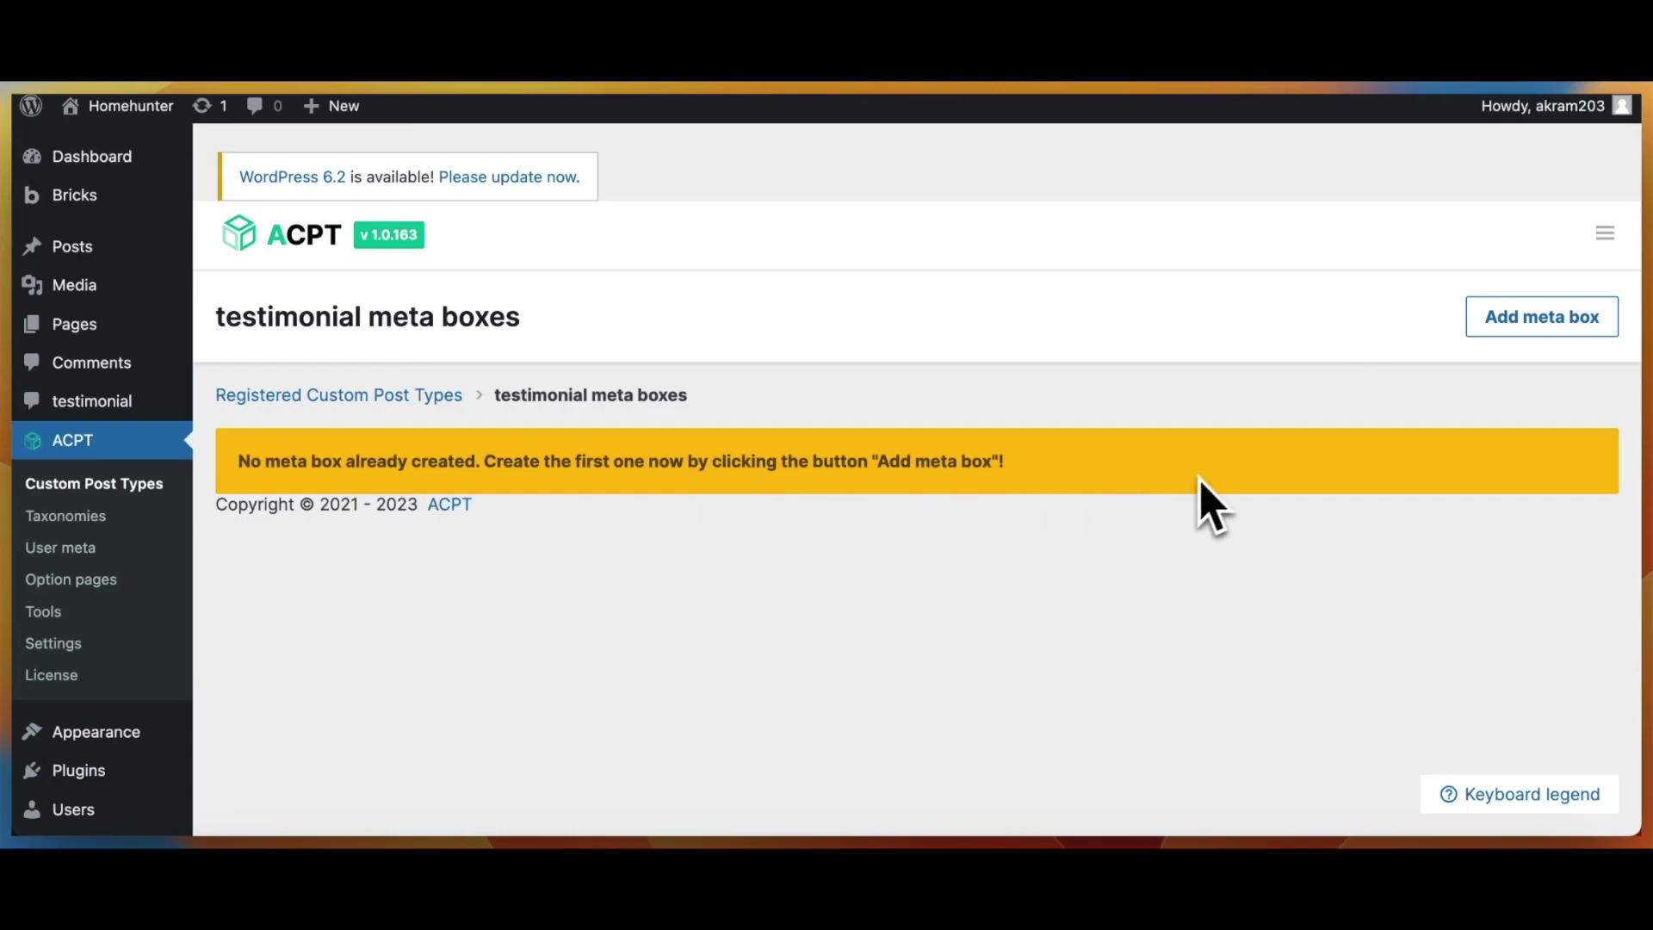
- Add a meta box and rename it from meta_box_title to Testimonial_fields
click(1498, 319)
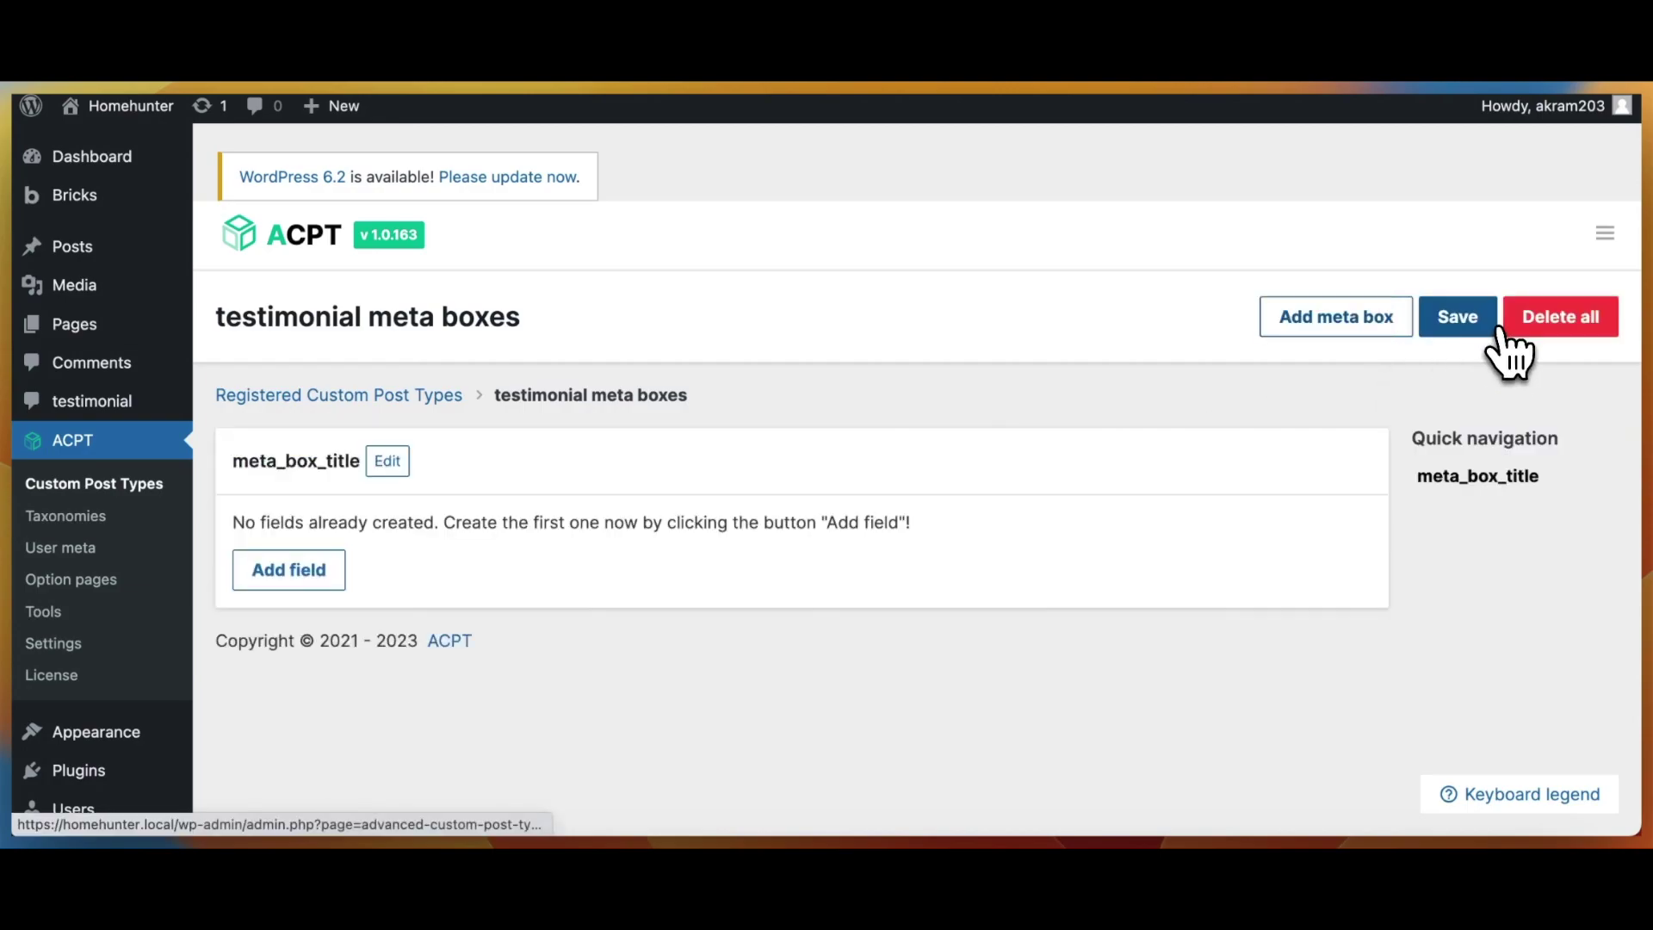
click(408, 460)
drag(373, 465, 276, 466)
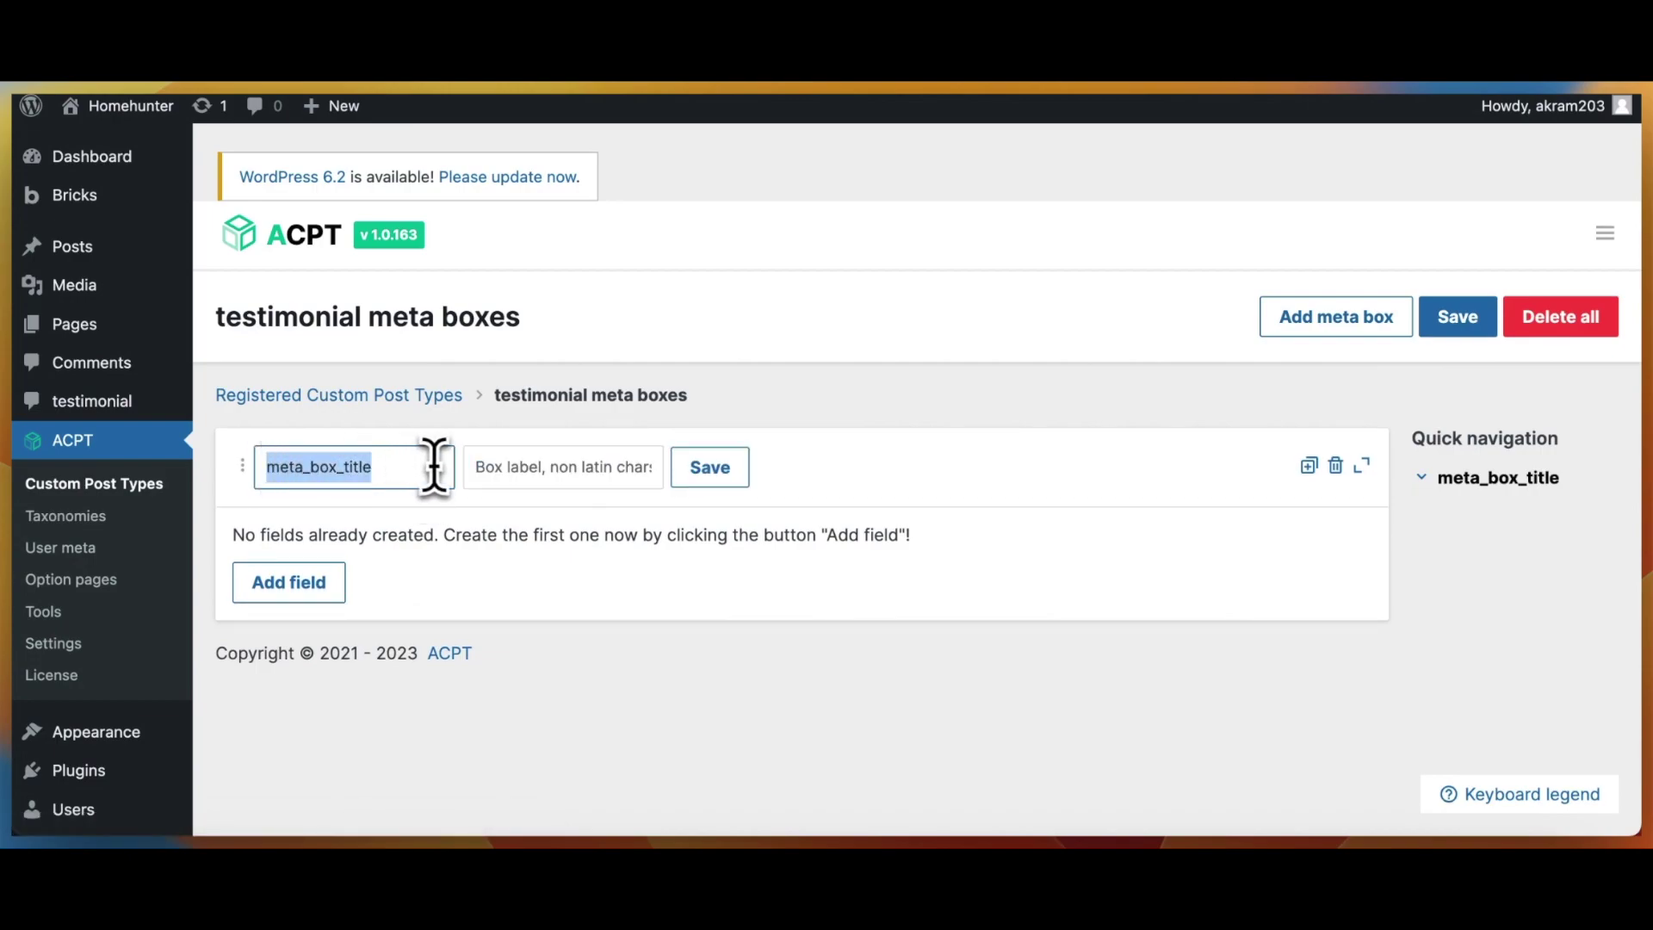
key(BackSpace)
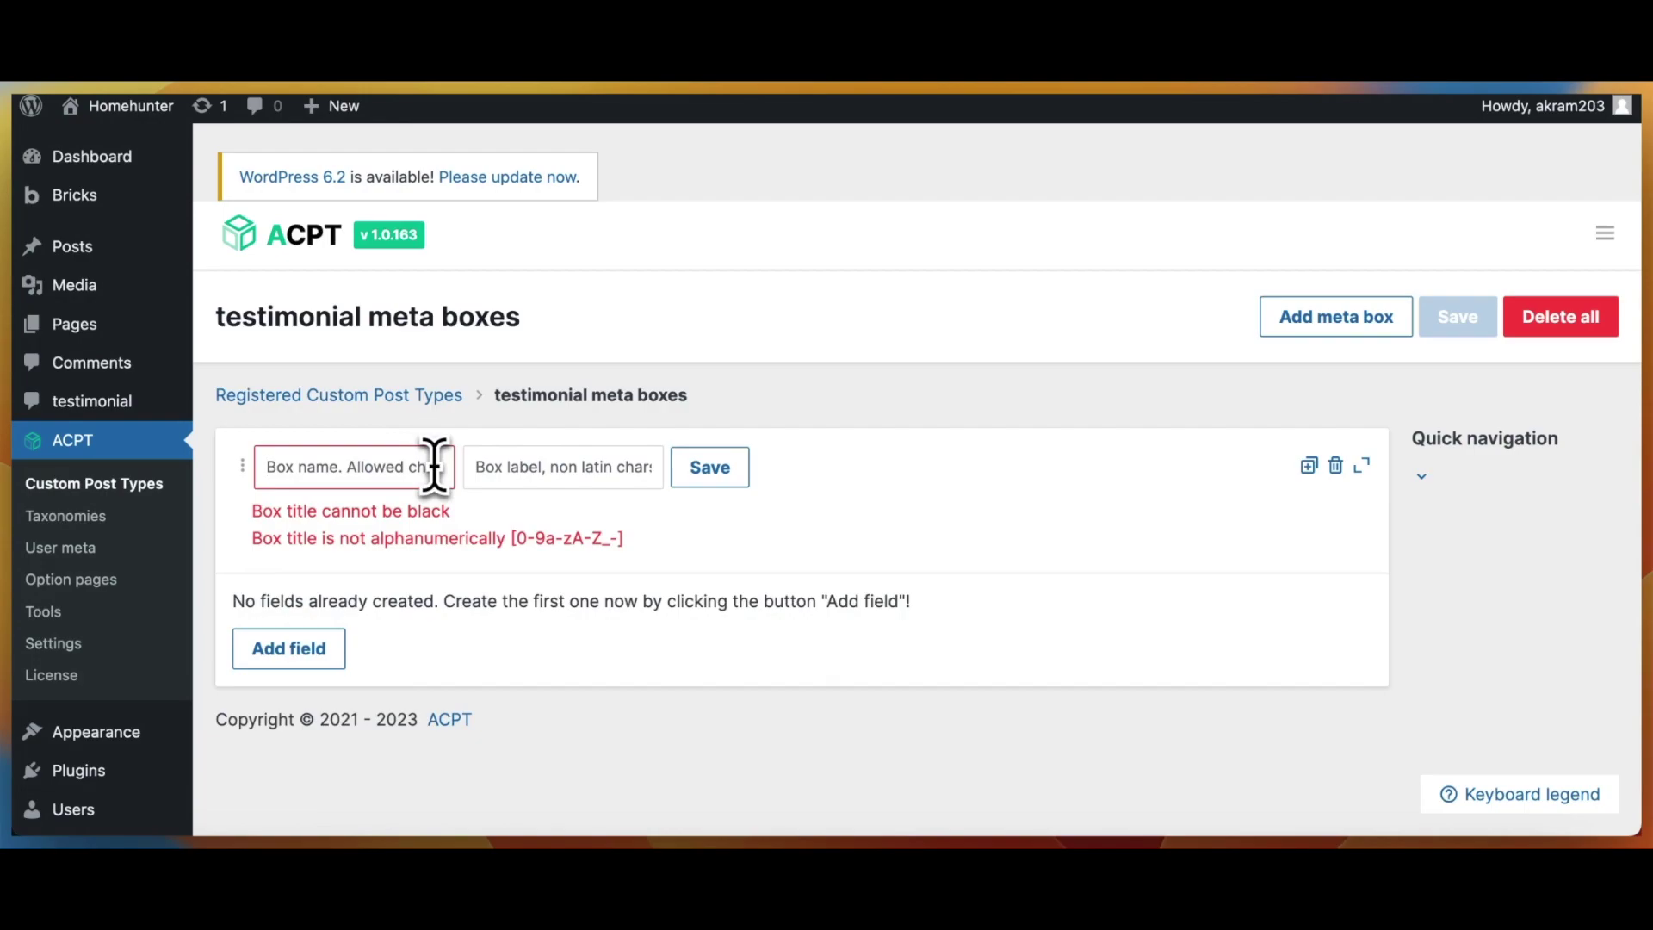
text(Testimonial_fi)
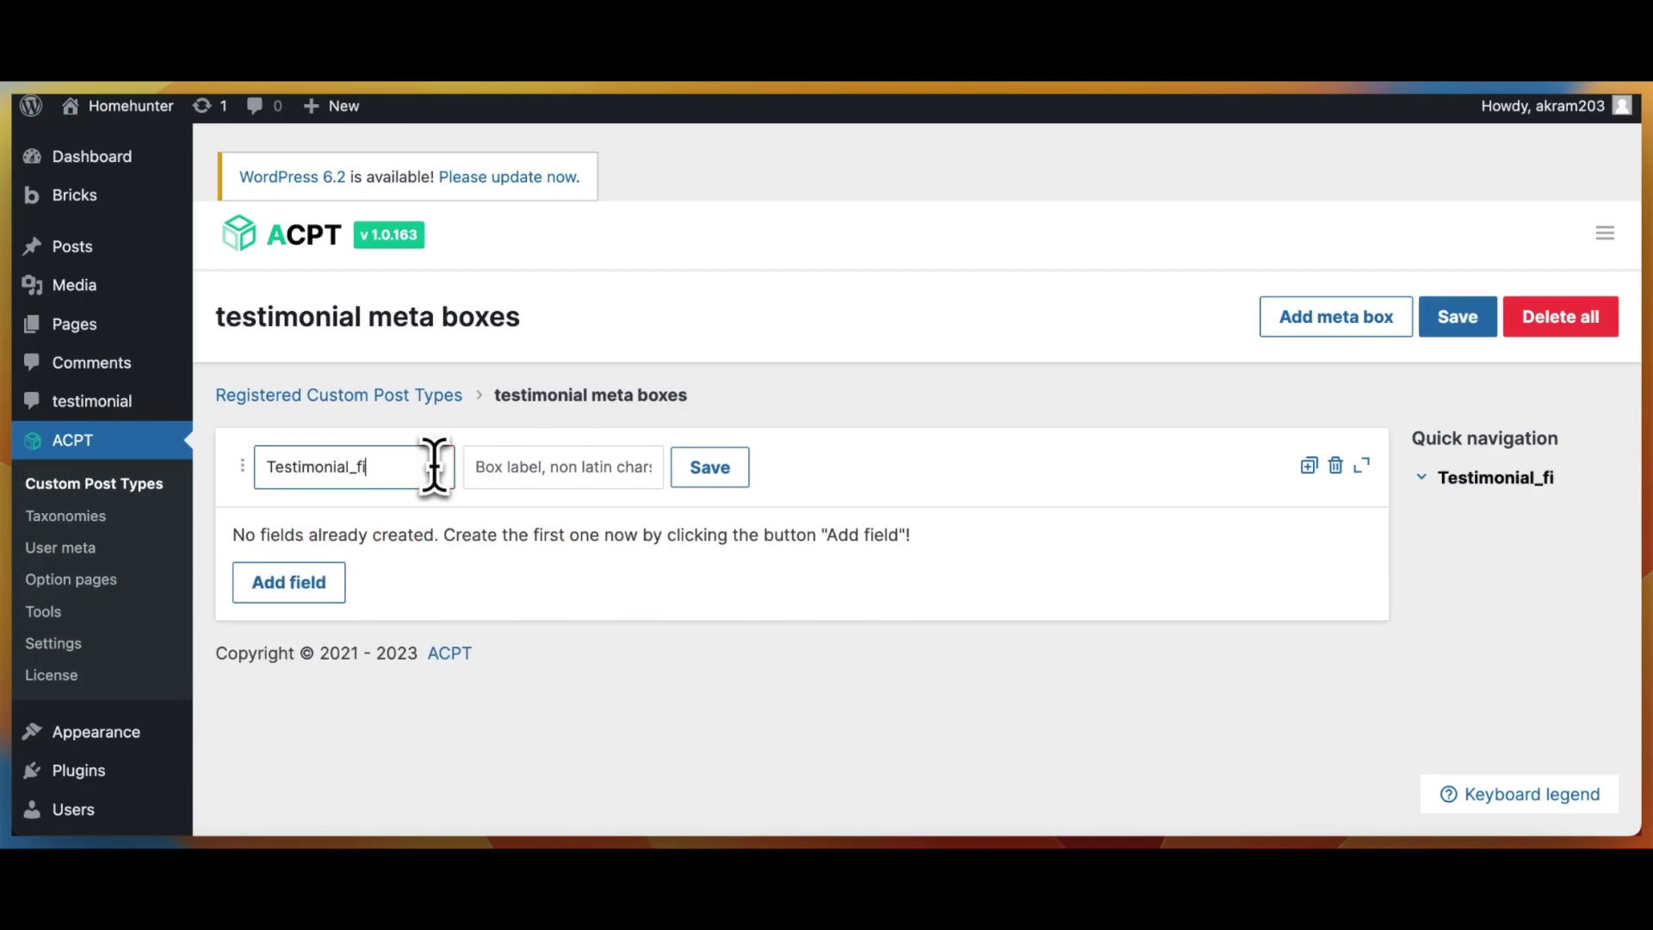
text(elds)
click(716, 478)
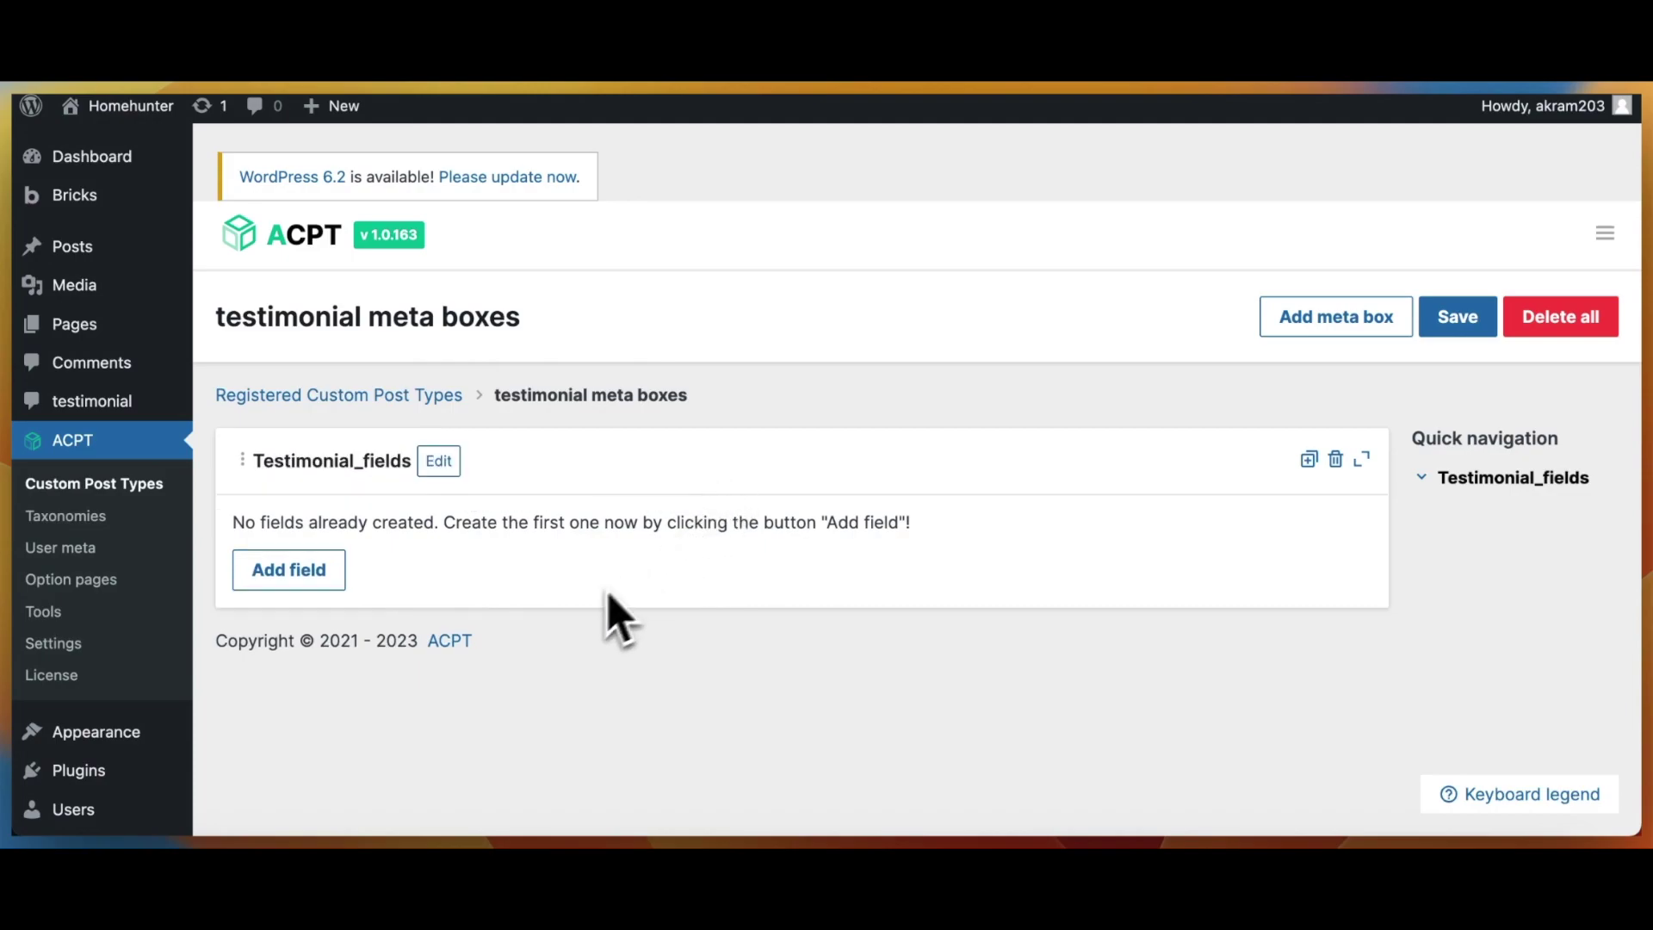
scroll(602, 620, down, 1)
- Add a field to Testimonial_fields and change its slug from new_field to client_name
click(319, 525)
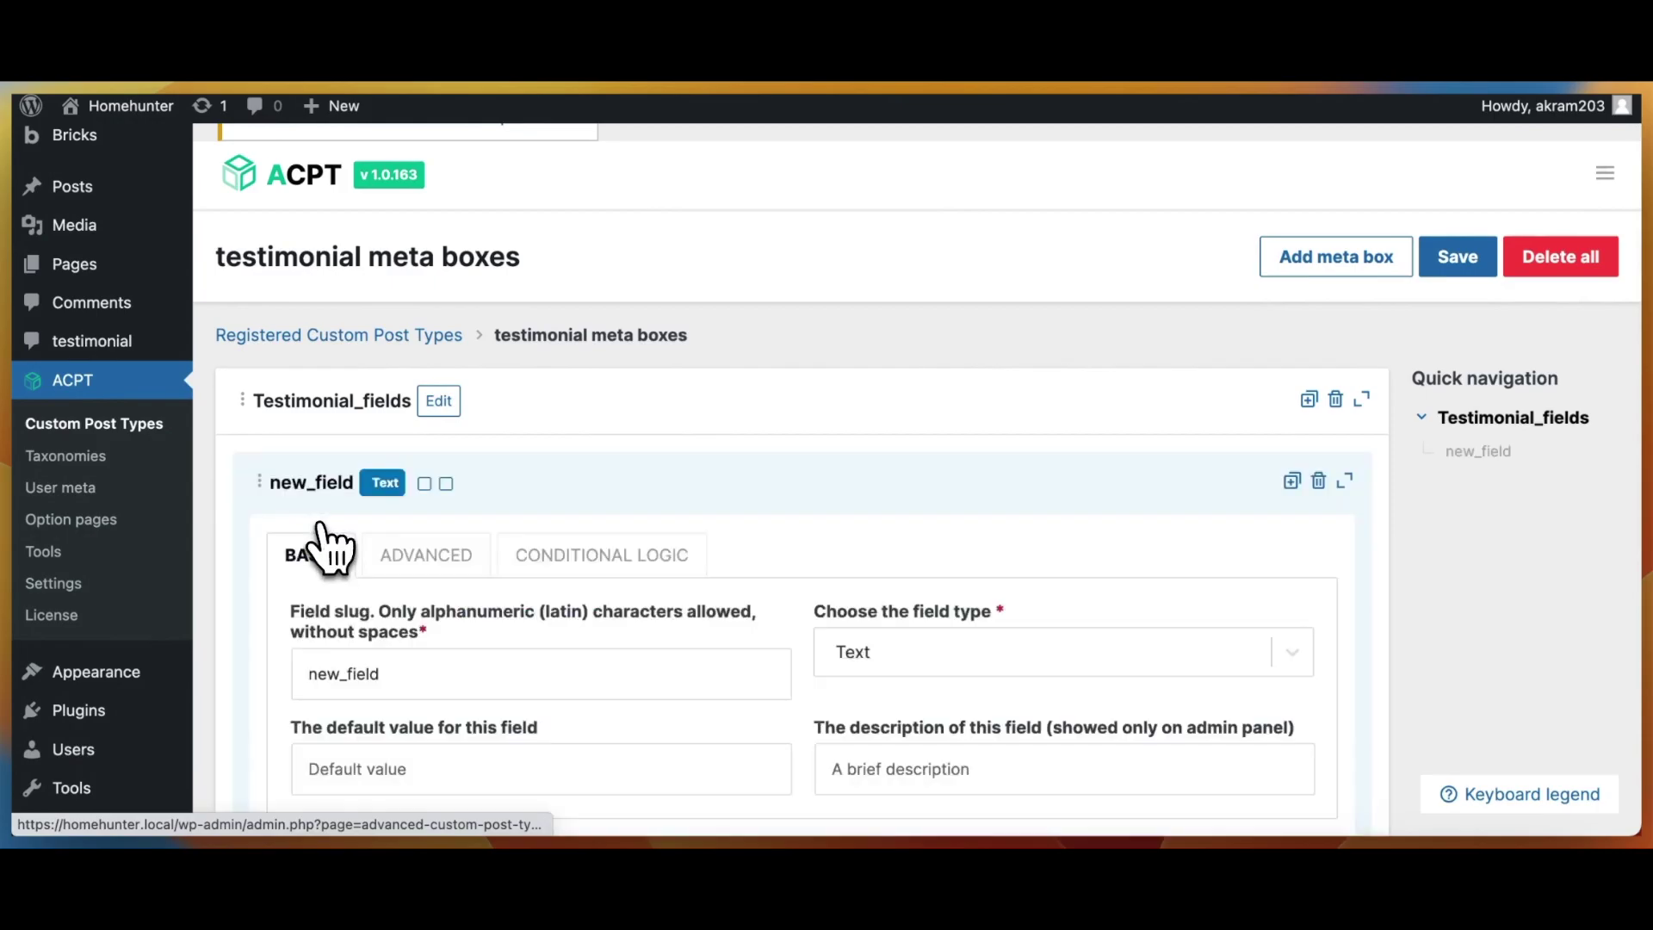
scroll(591, 554, down, 2)
click(670, 534)
key(ctrl+a)
key(BackSpace)
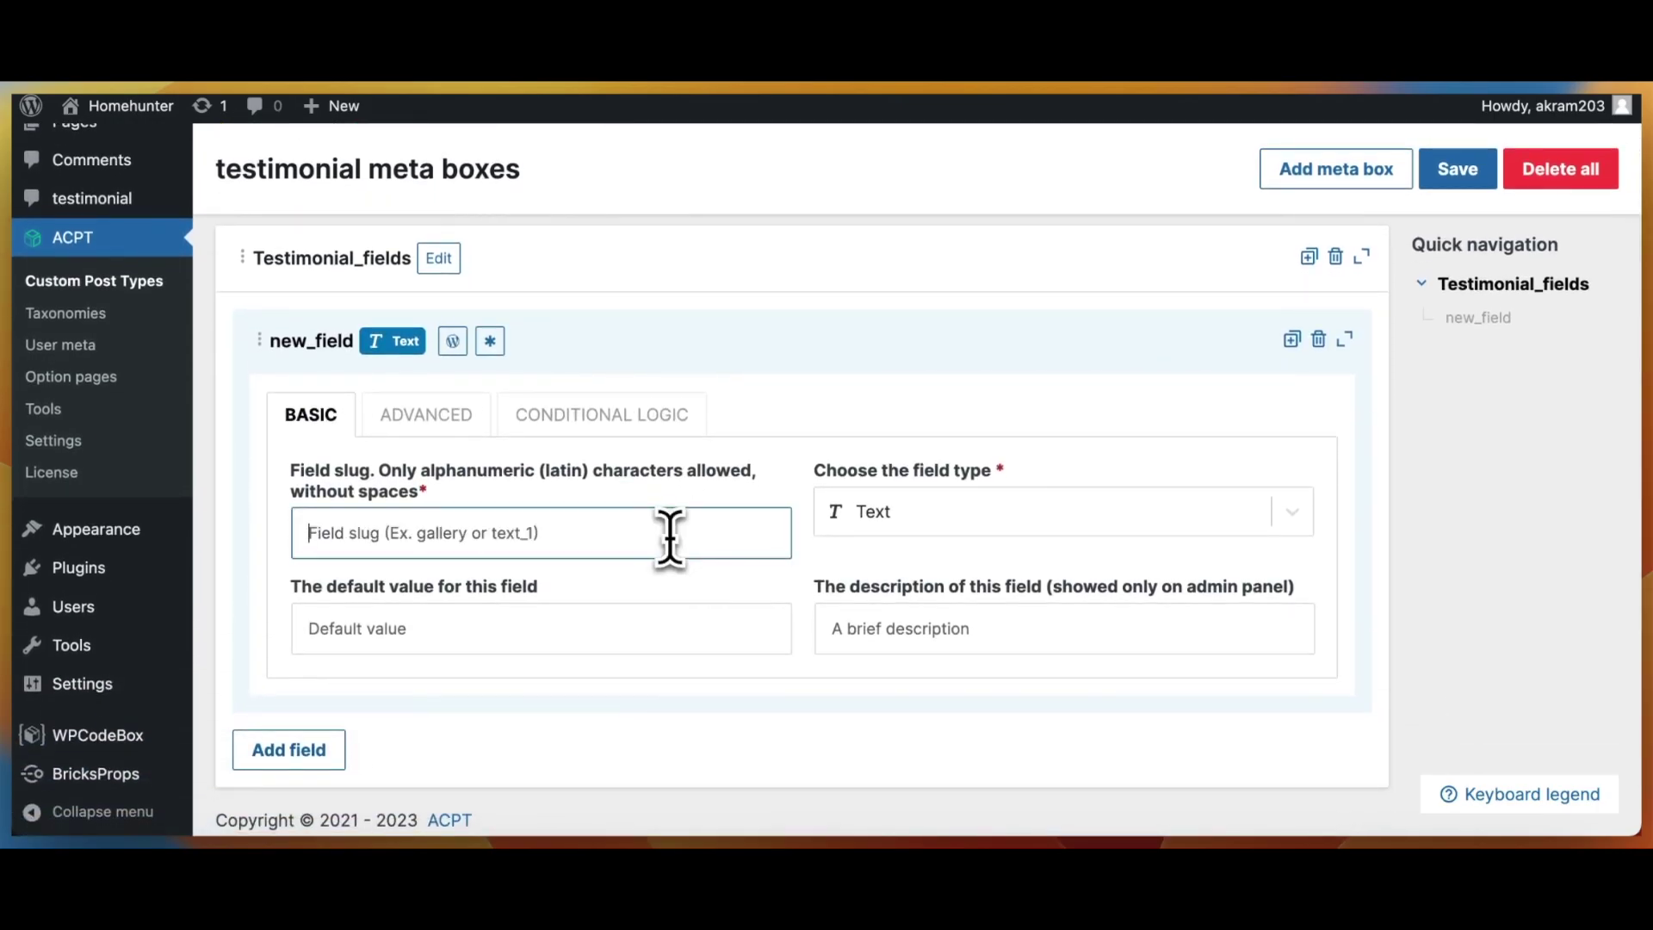
text(client_name)
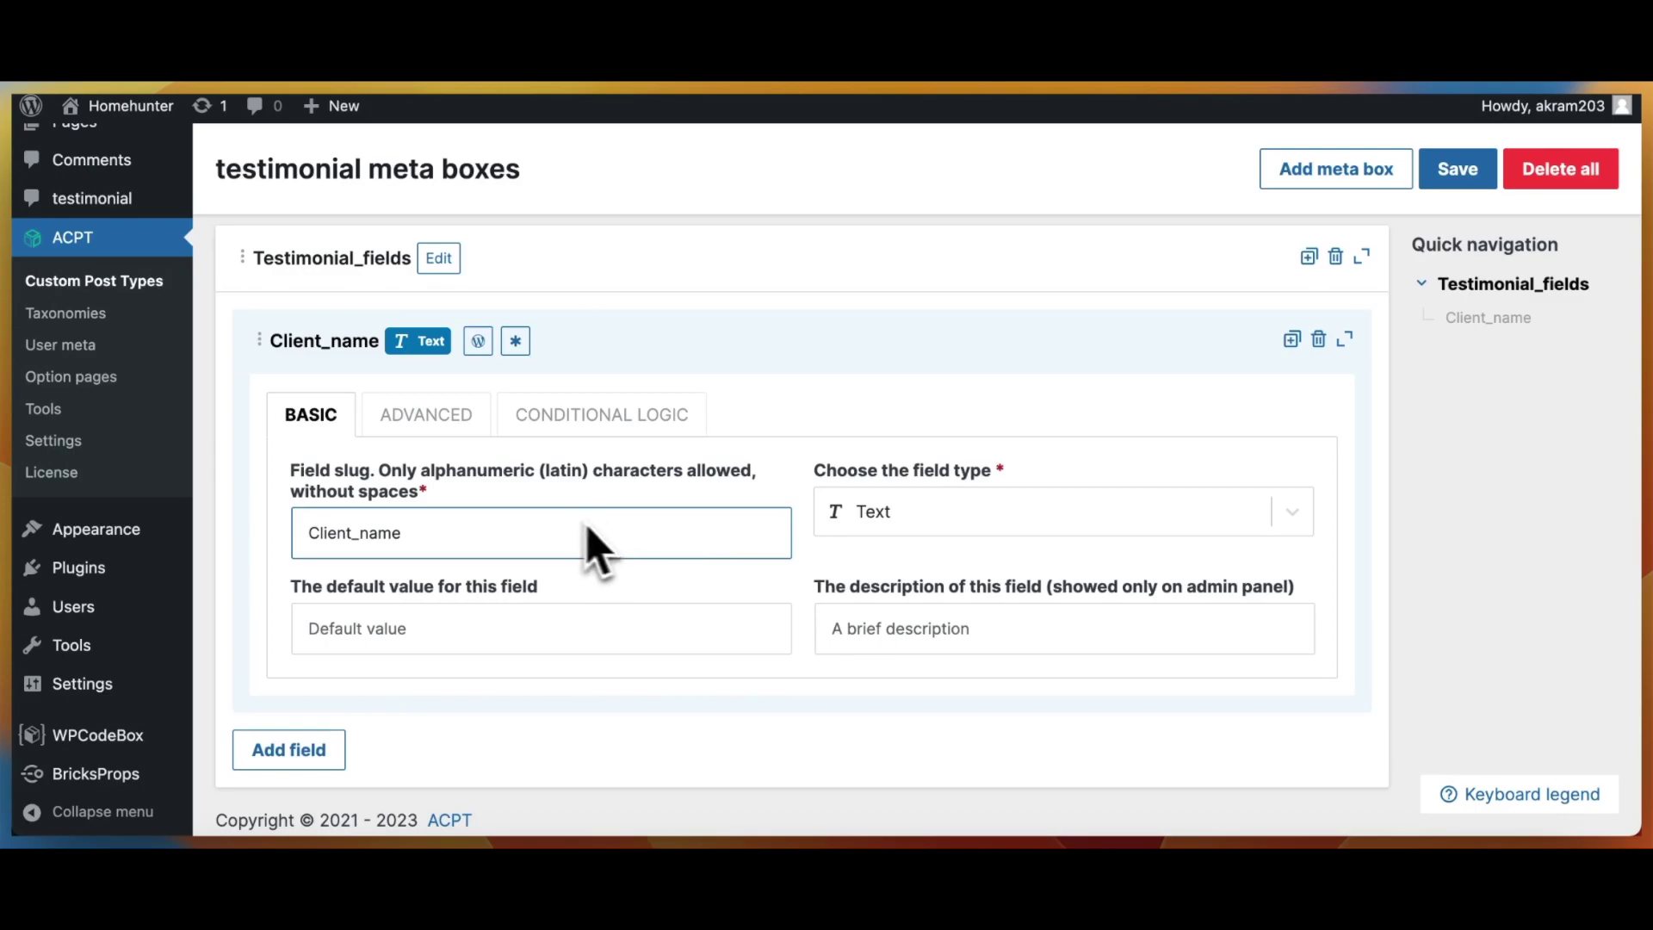
- Label the field Client Name on the Advanced tab, then add a second new field
click(435, 424)
click(431, 526)
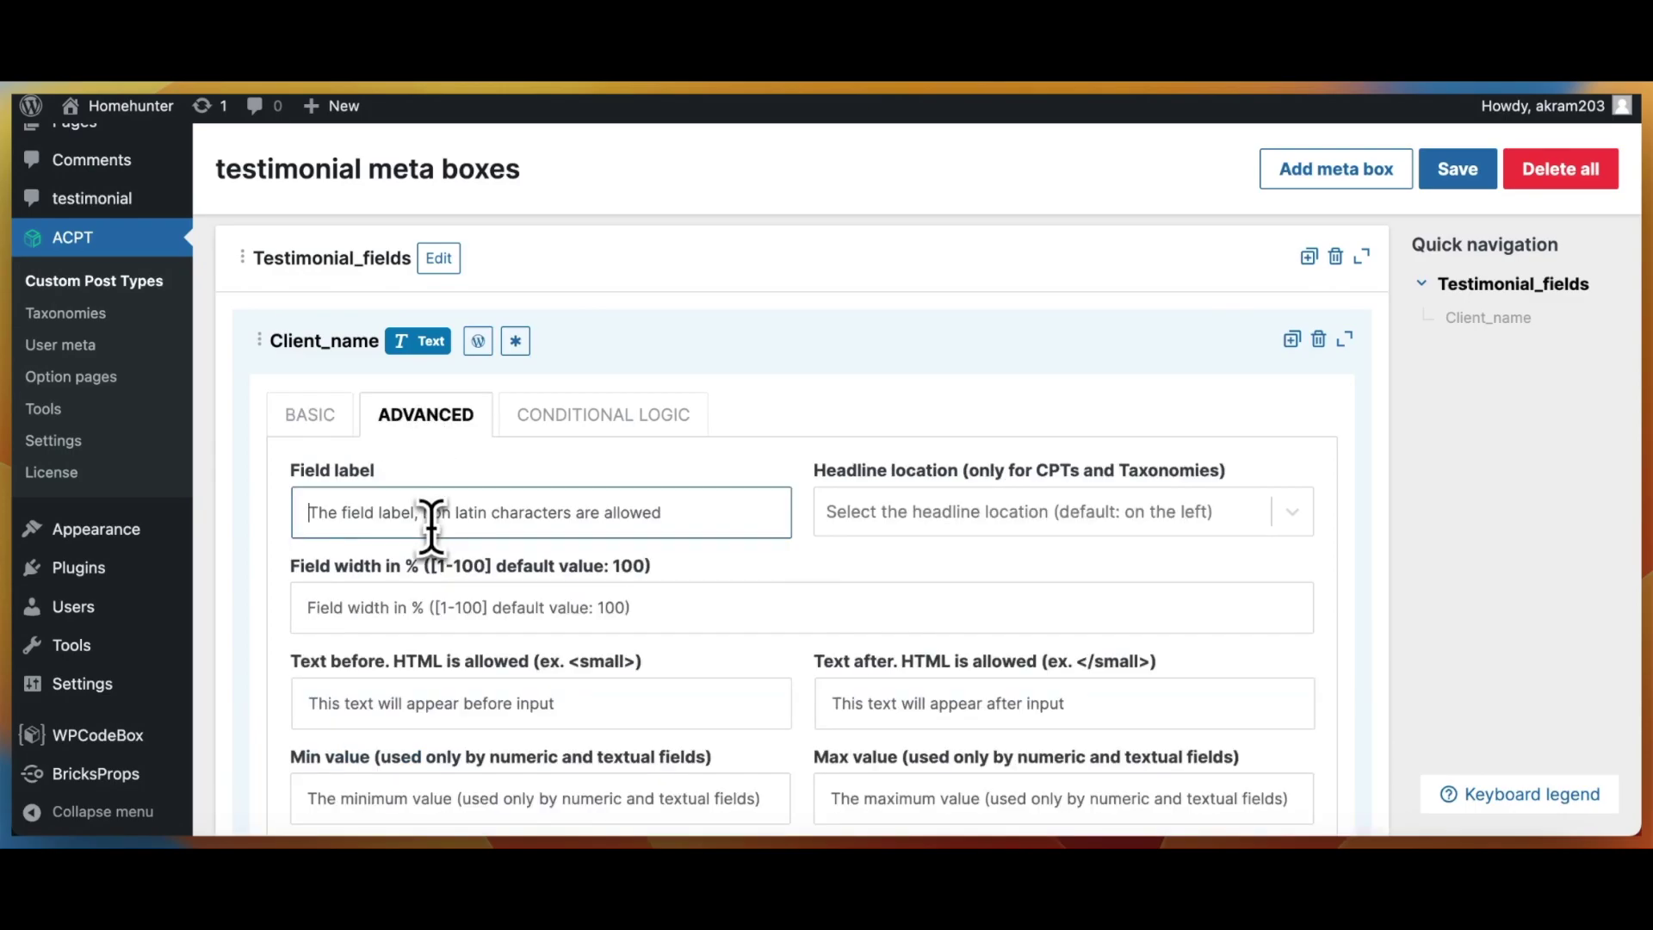
text(Client Name)
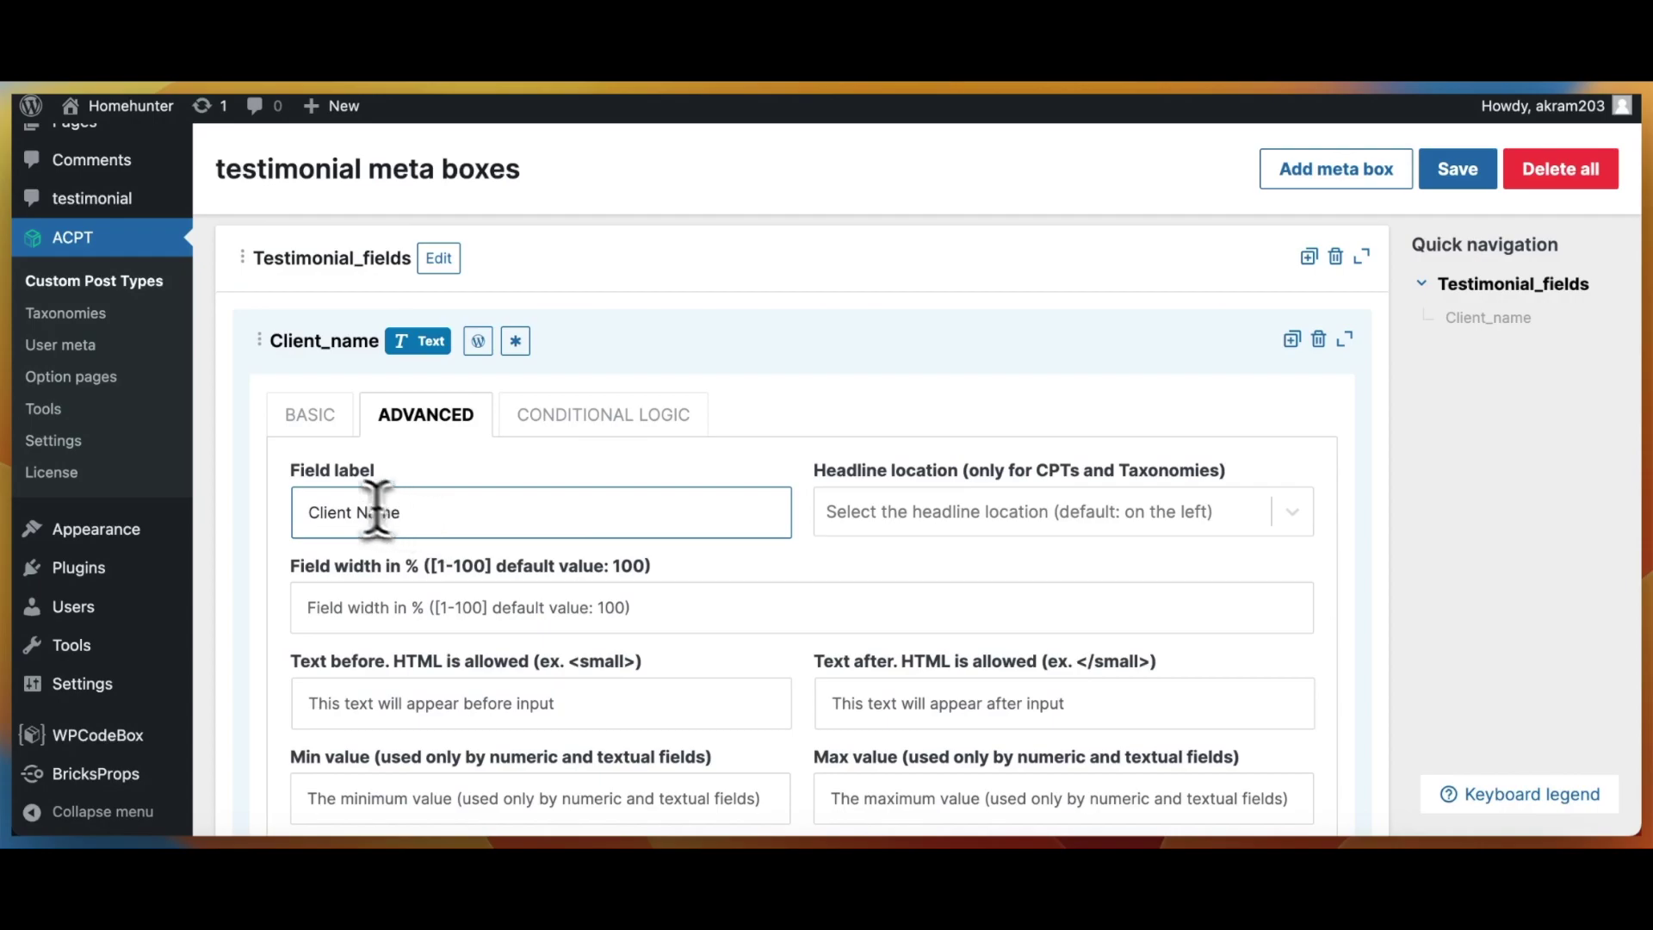
click(308, 421)
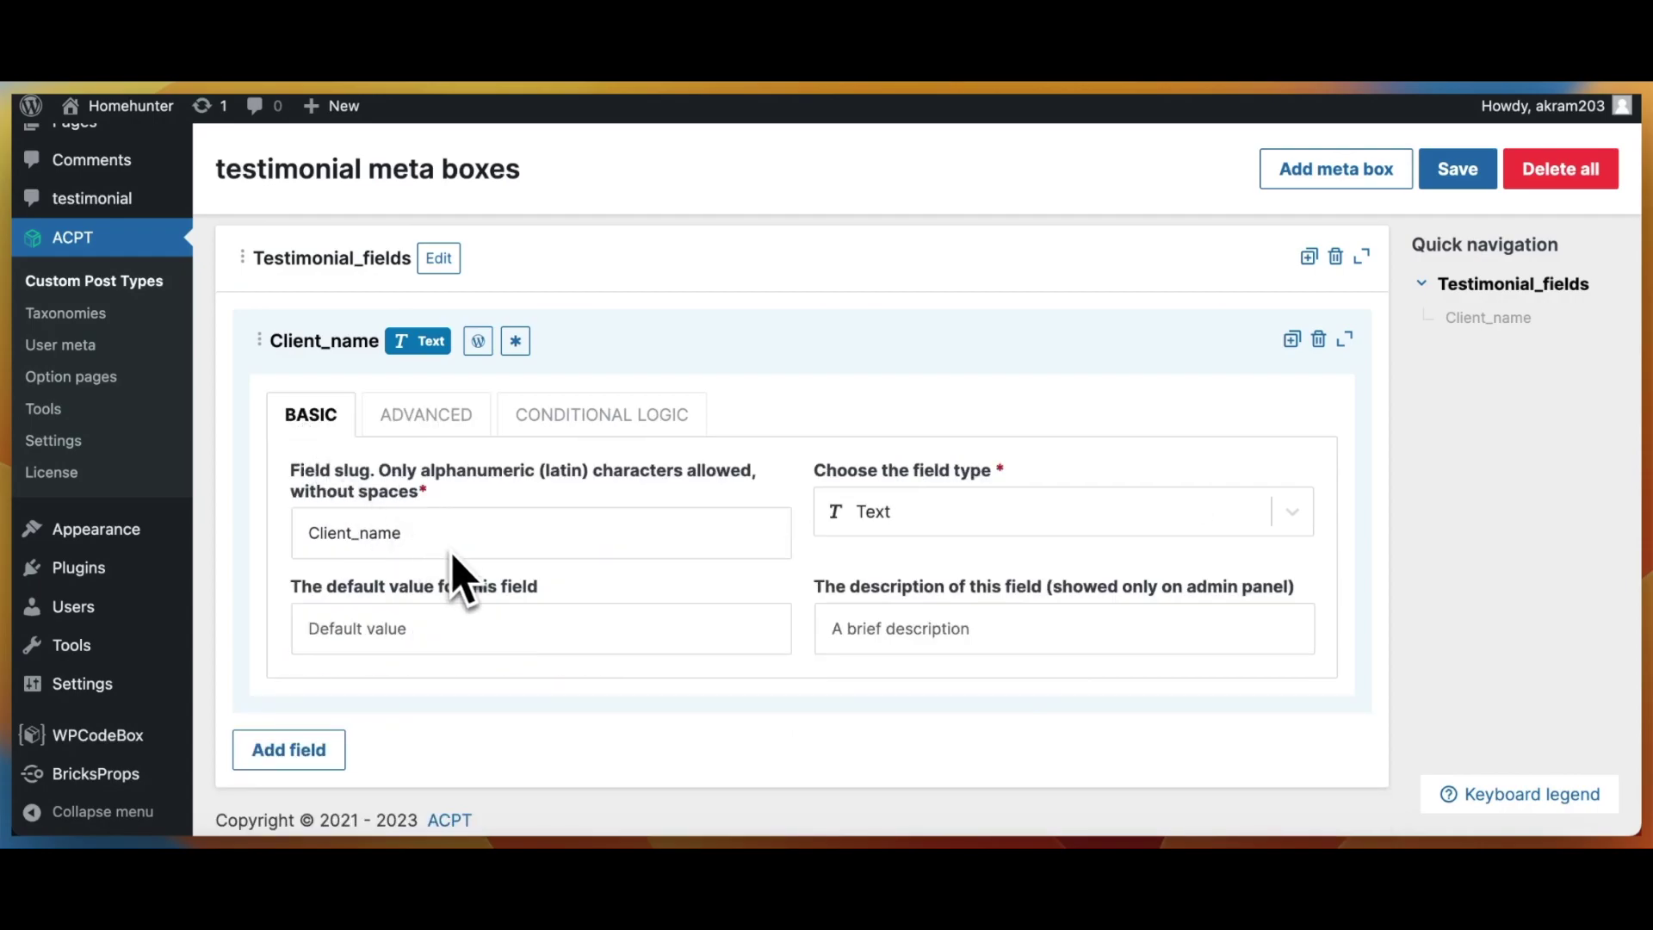
click(332, 762)
scroll(498, 683, down, 3)
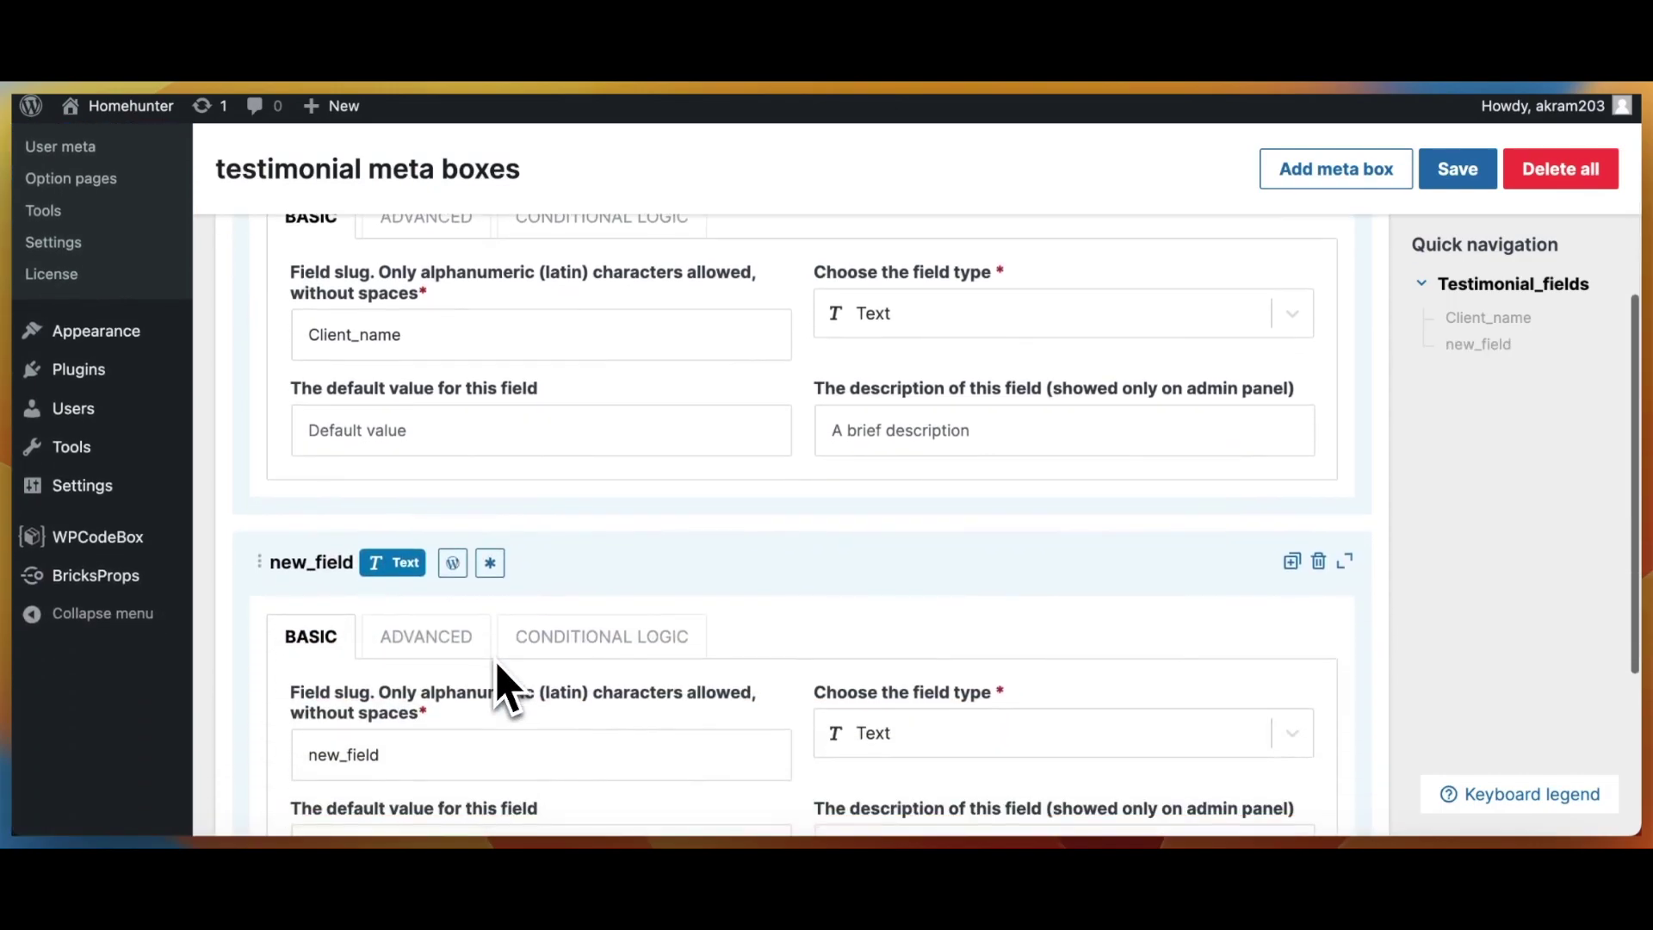
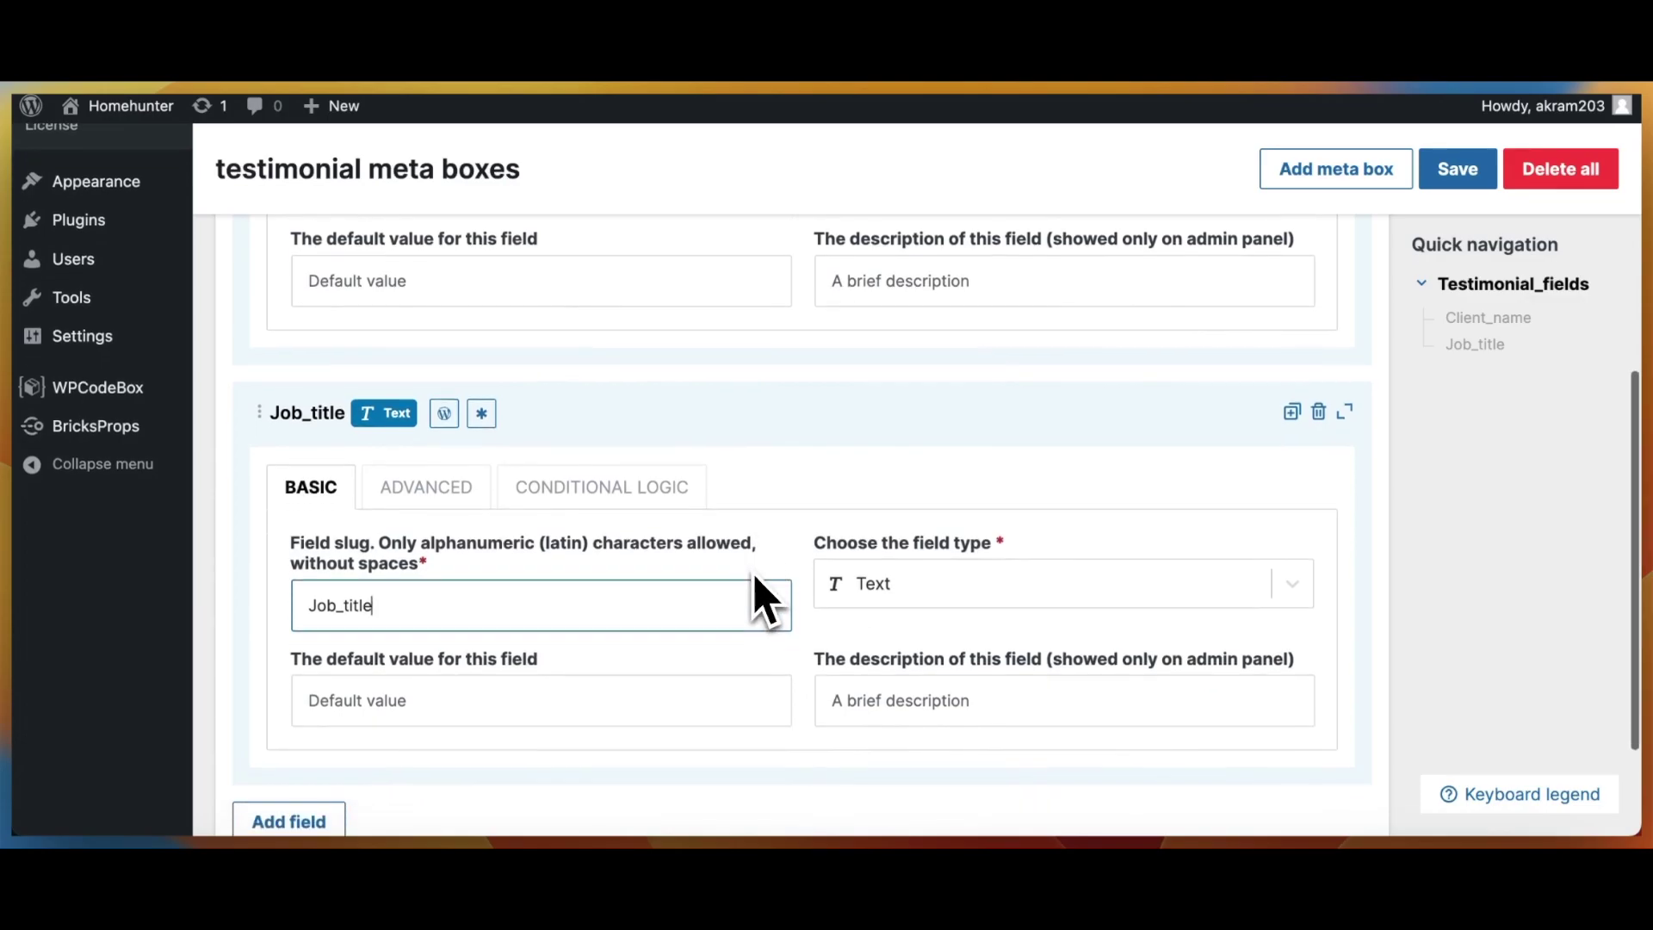
- Label the Job_title field 'Job Title' in its advanced settings
click(426, 502)
click(421, 584)
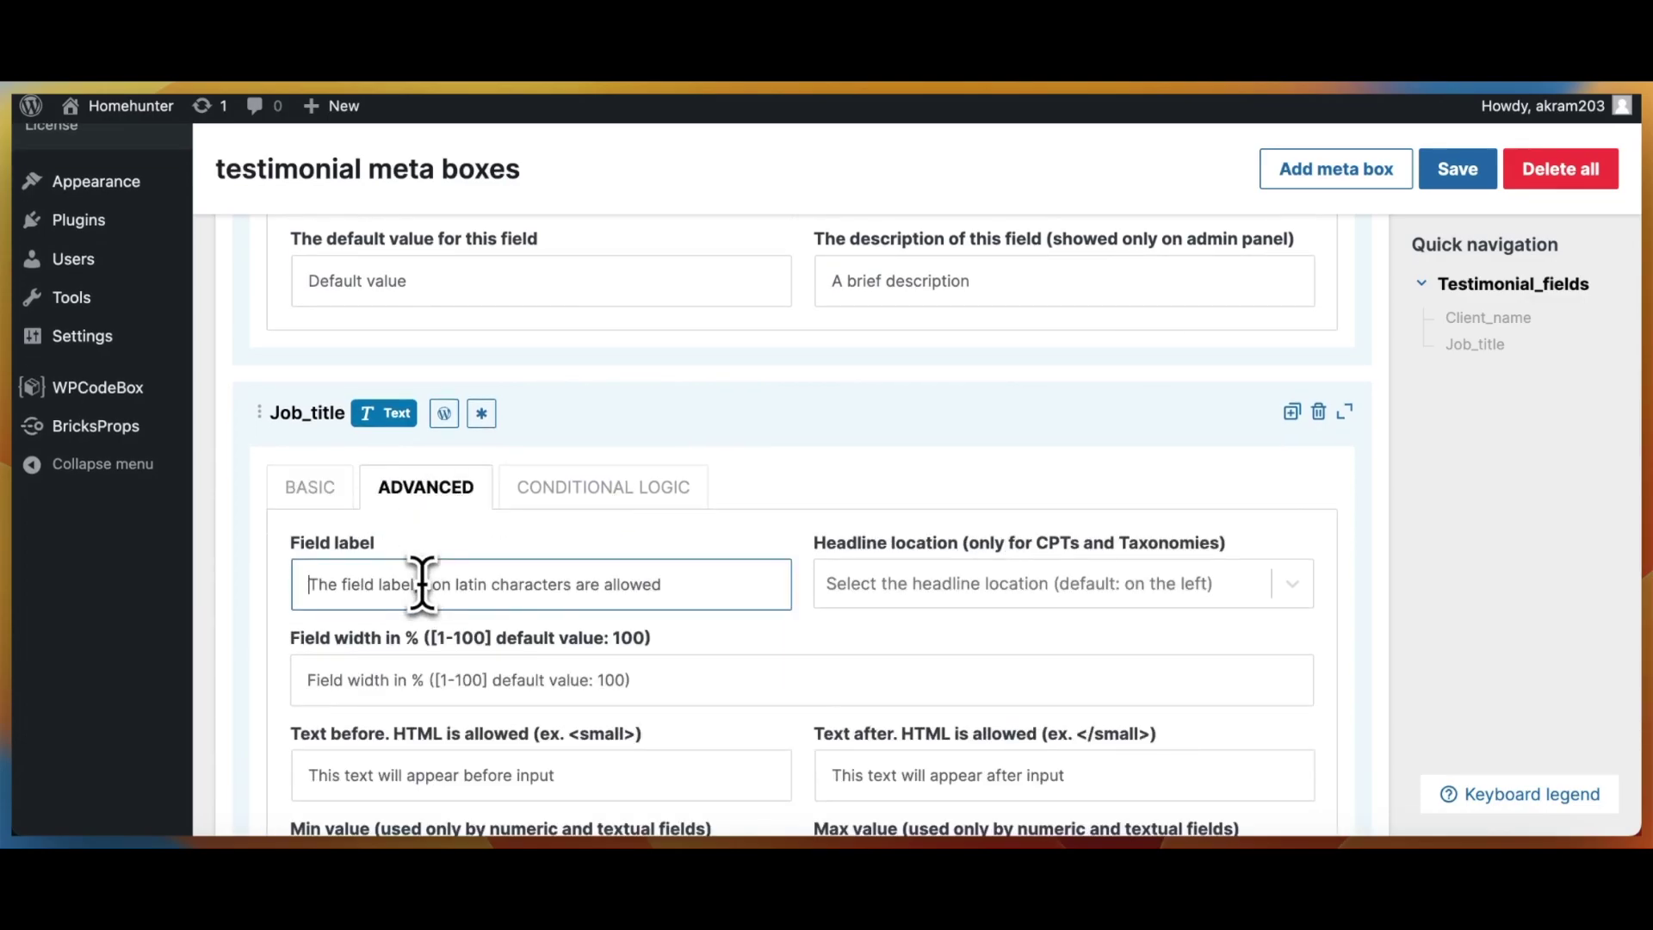
text(J)
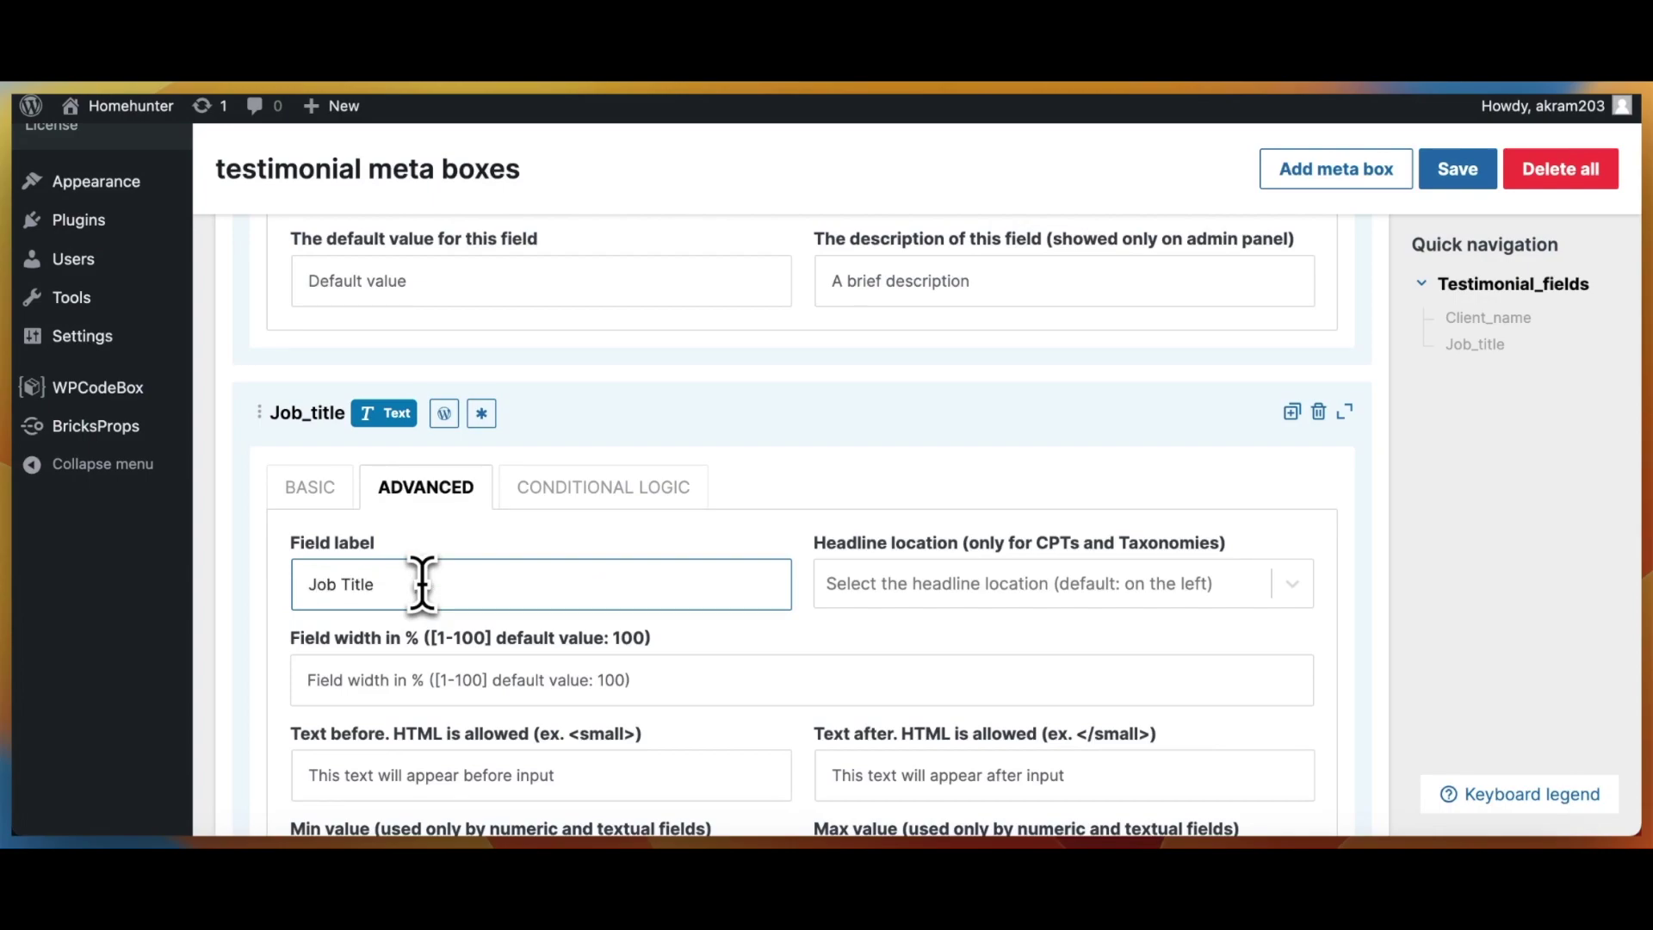
text(ob Title)
click(310, 487)
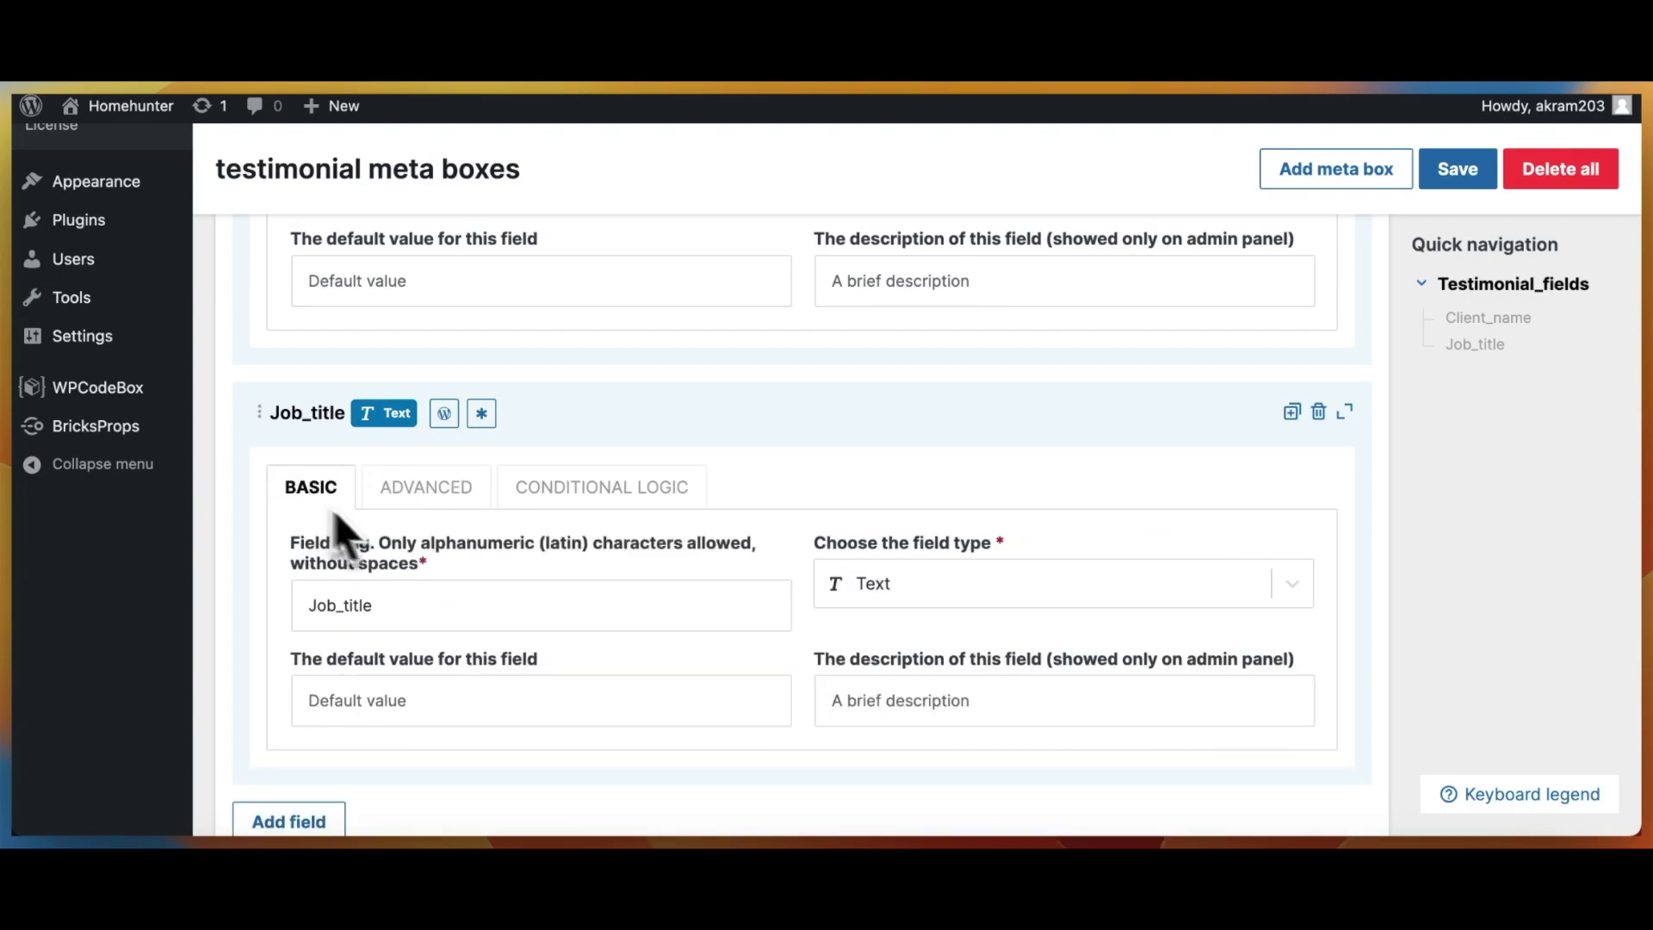
scroll(487, 607, down, 1)
scroll(486, 607, down, 3)
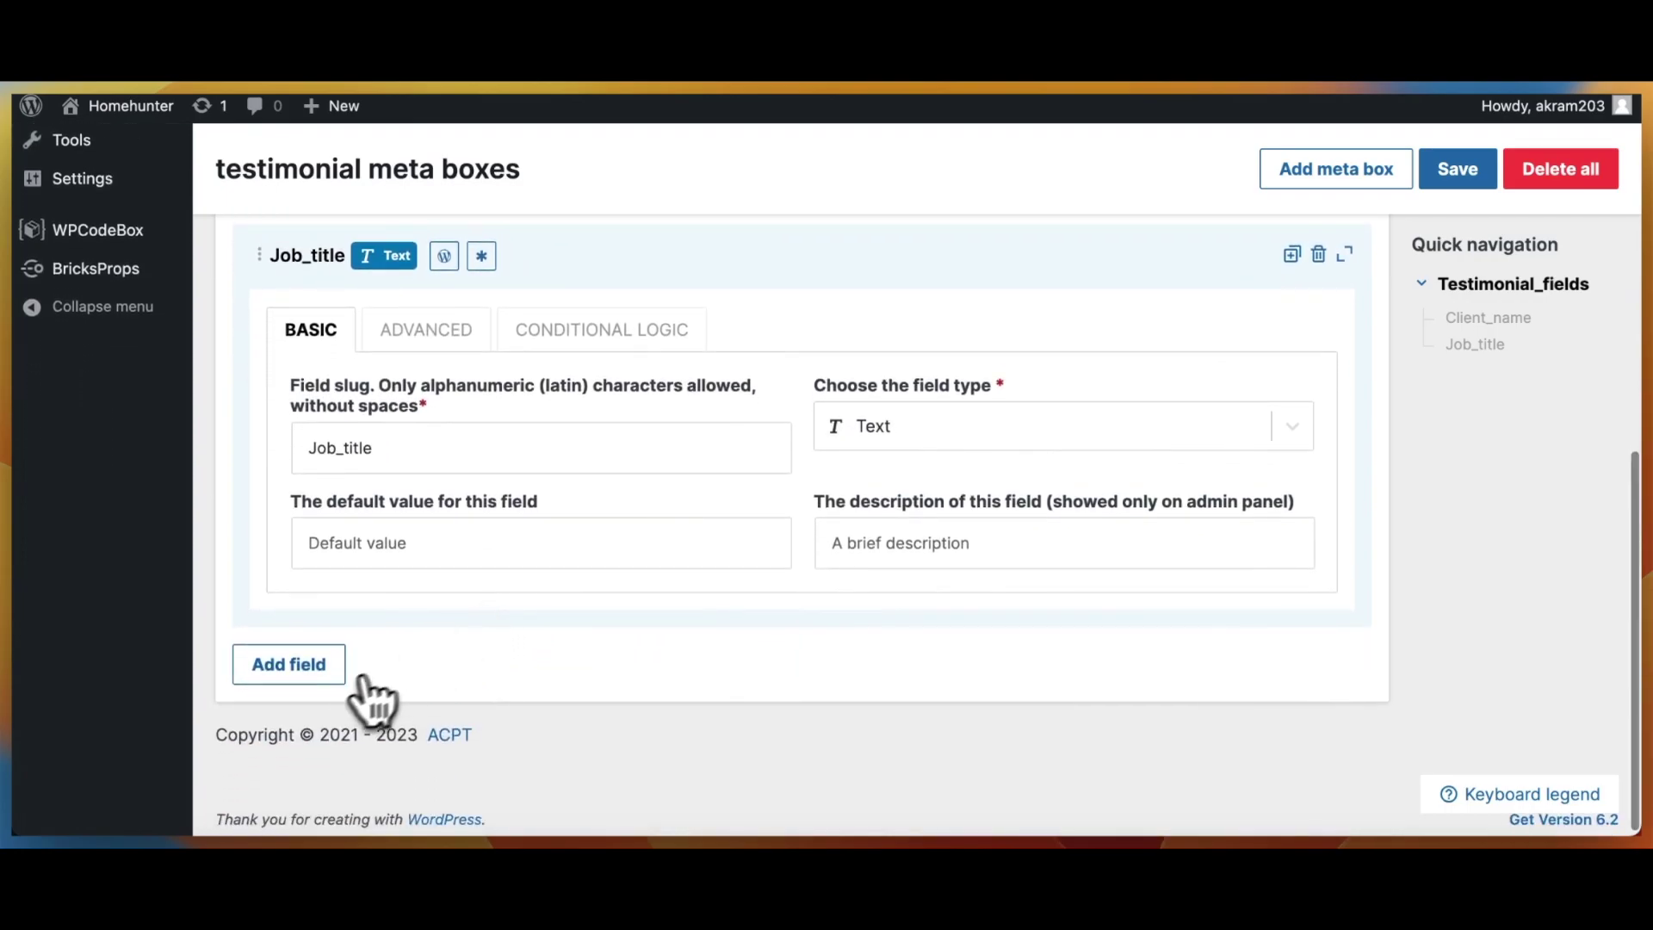
- Add a new text field with the slug Company_name
click(319, 673)
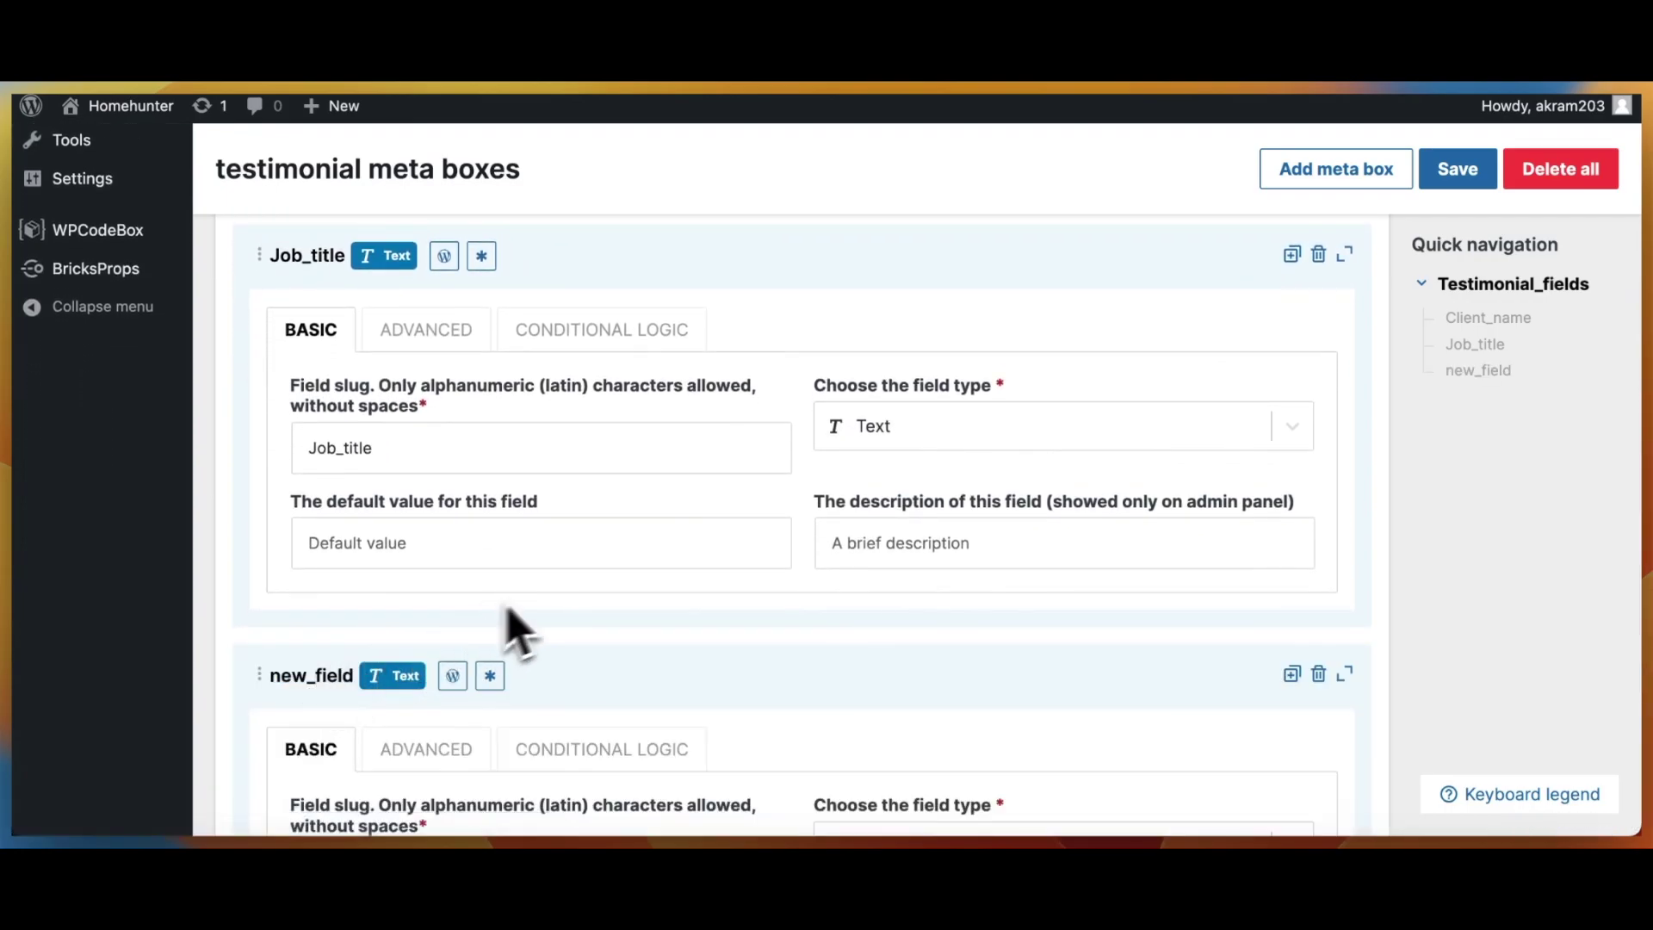
scroll(554, 617, down, 3)
scroll(553, 617, down, 1)
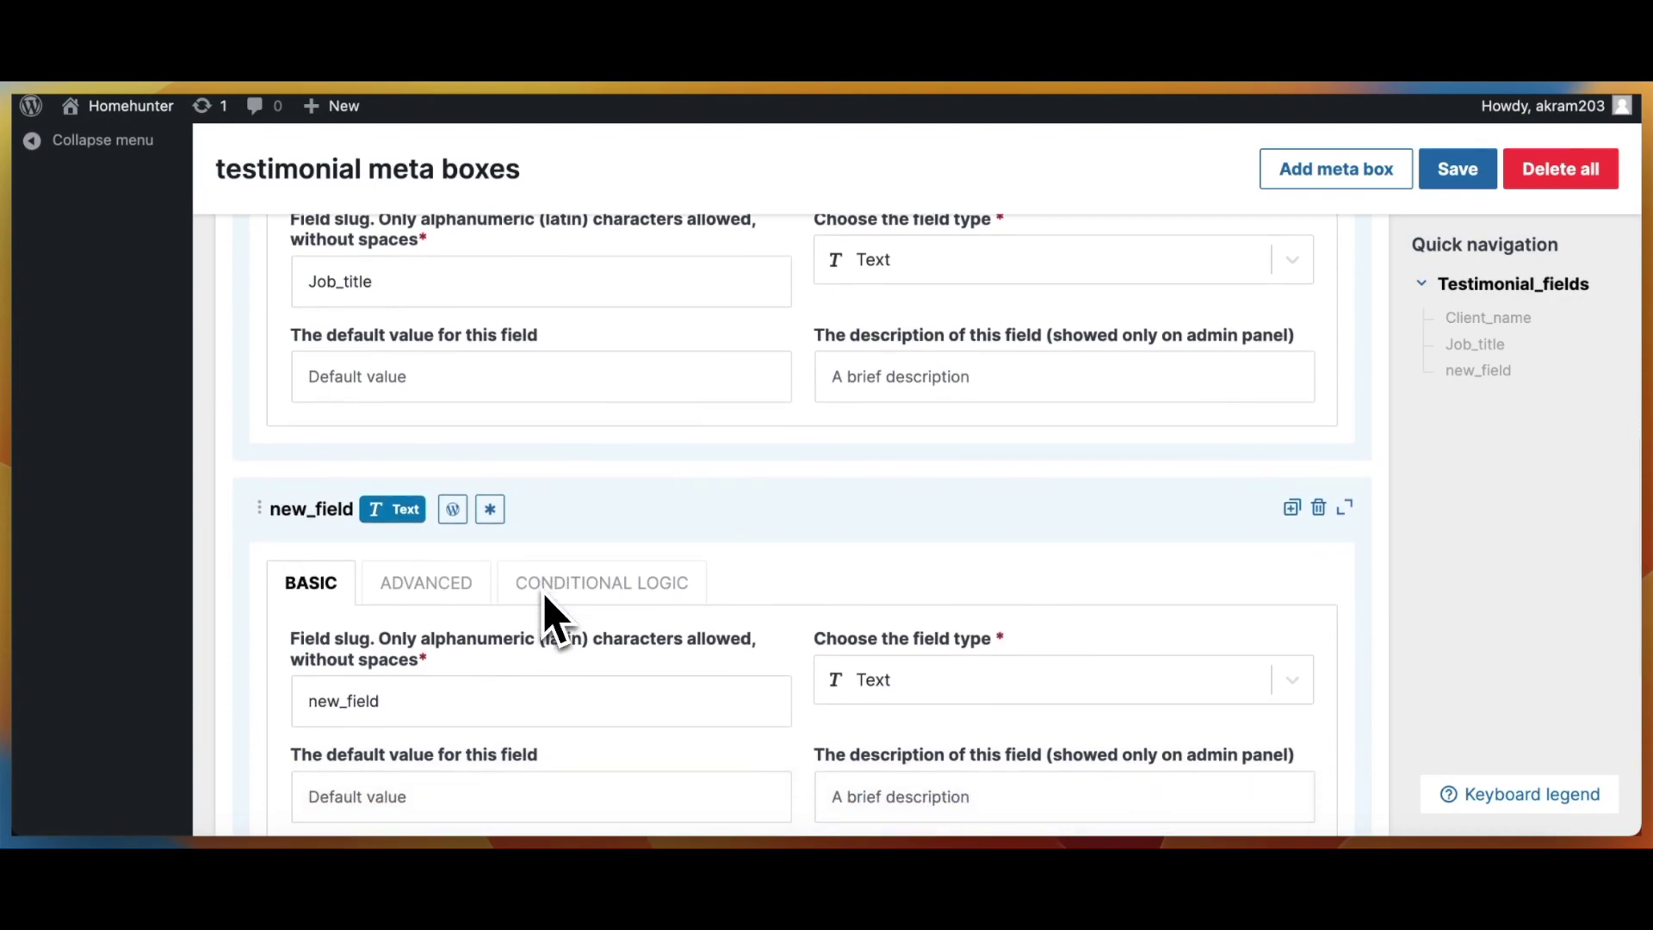
scroll(546, 594, down, 1)
click(450, 651)
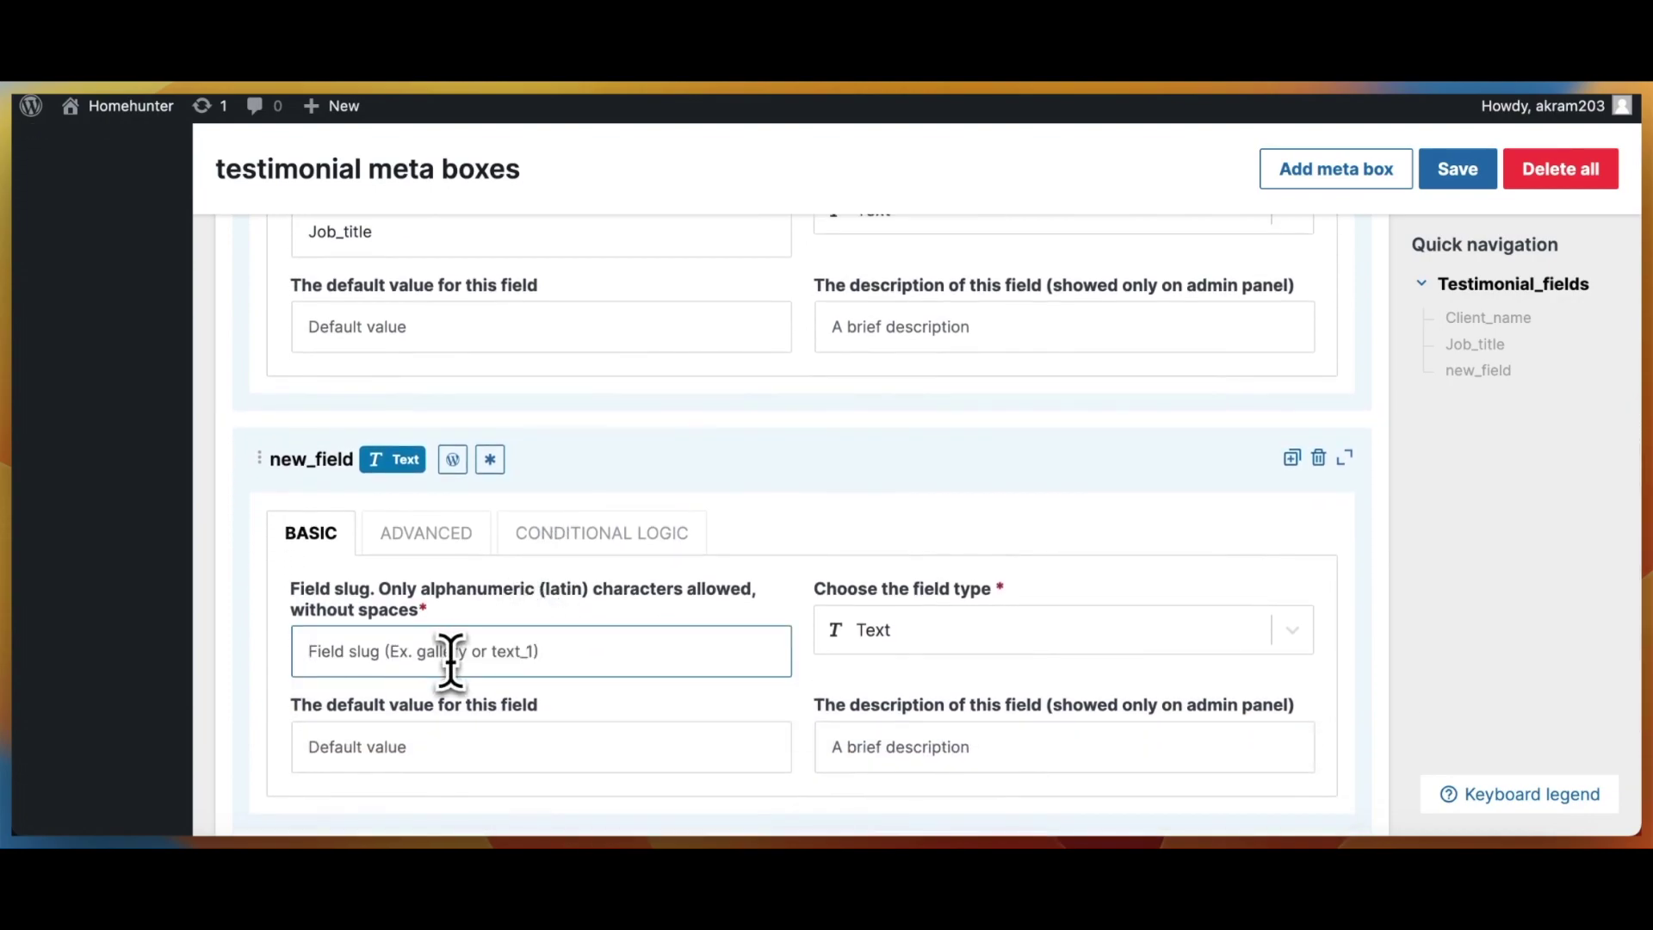
text(Company_name)
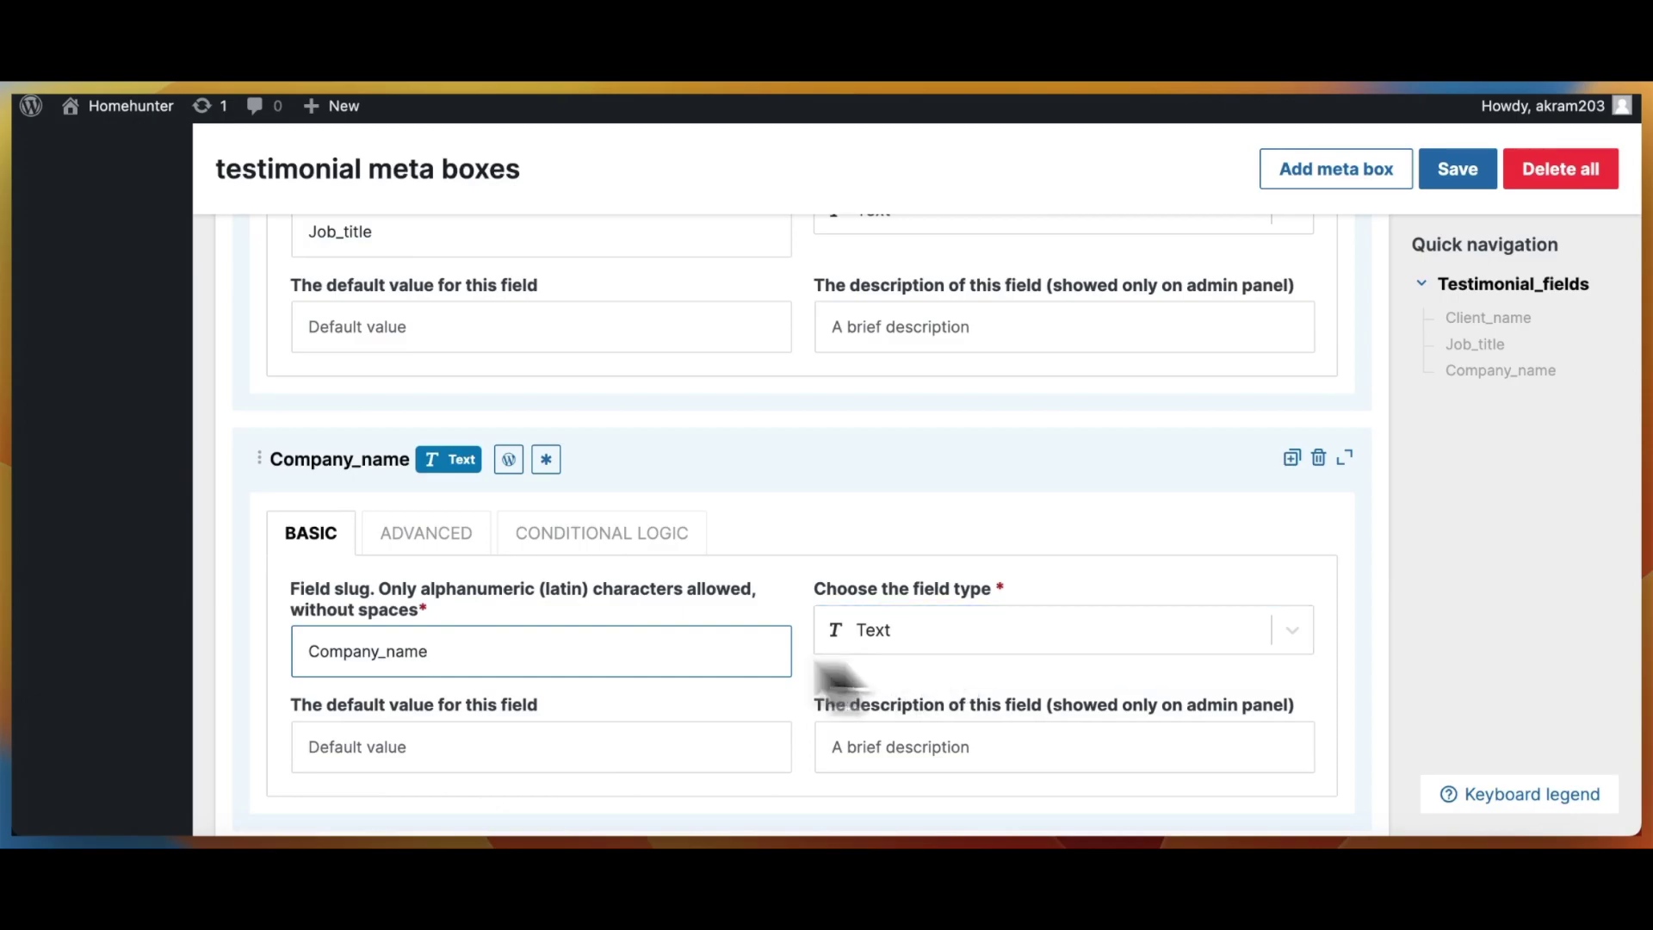
- Label the Company_name field 'Company Name' in its advanced settings
click(428, 538)
click(402, 627)
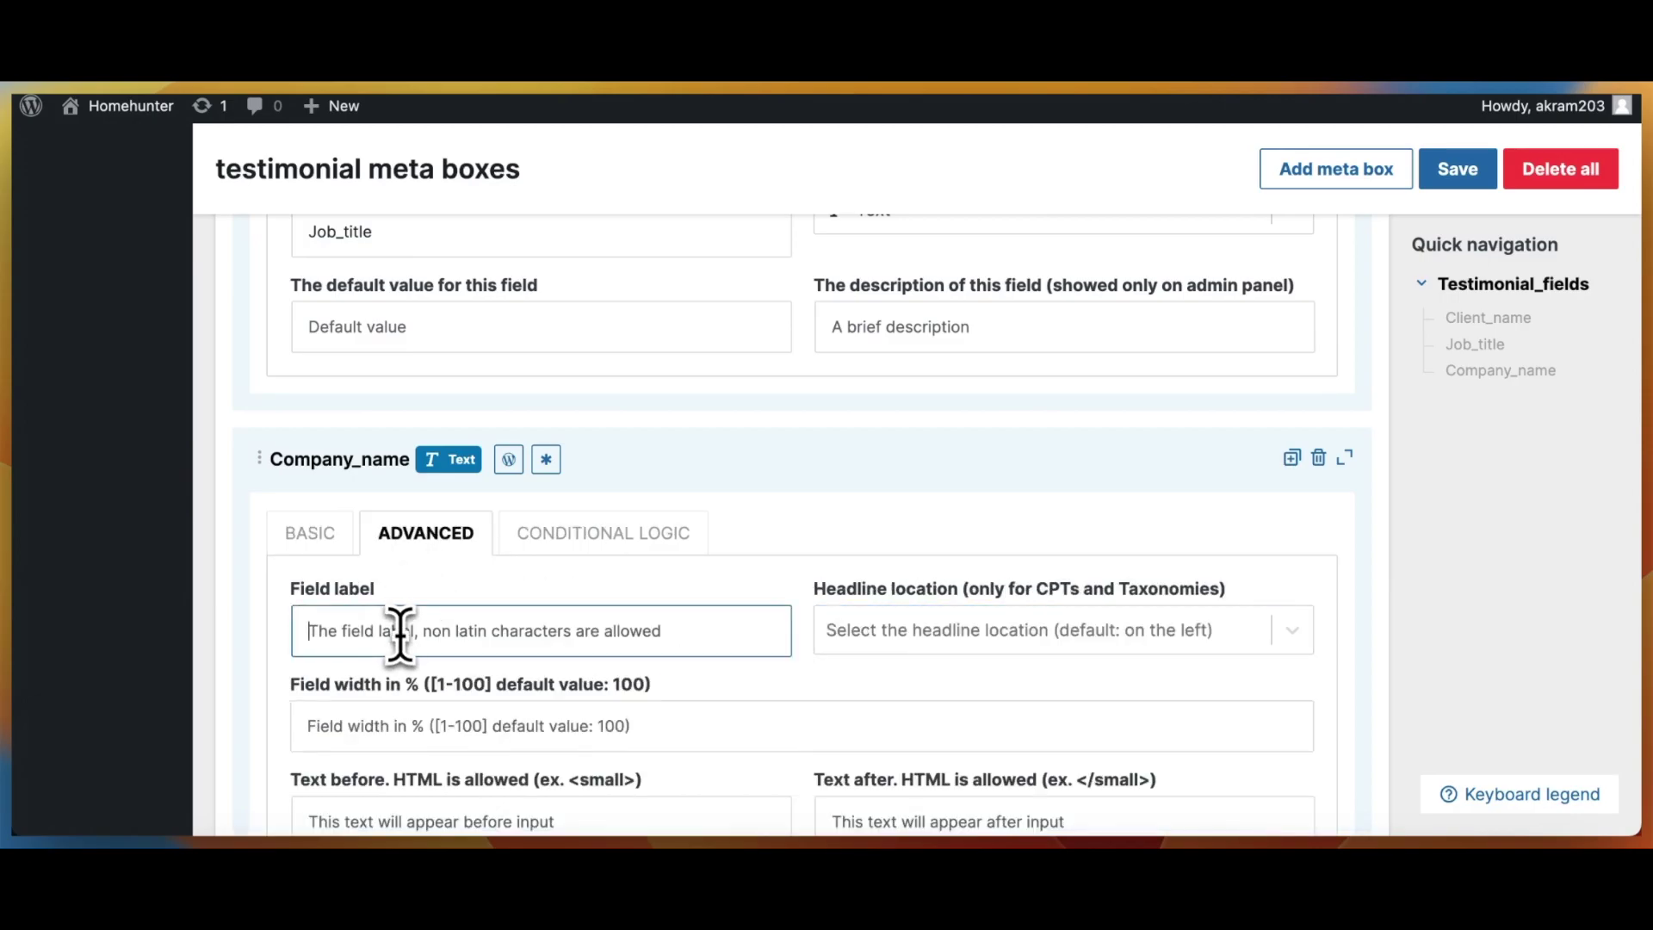
text(Company Name)
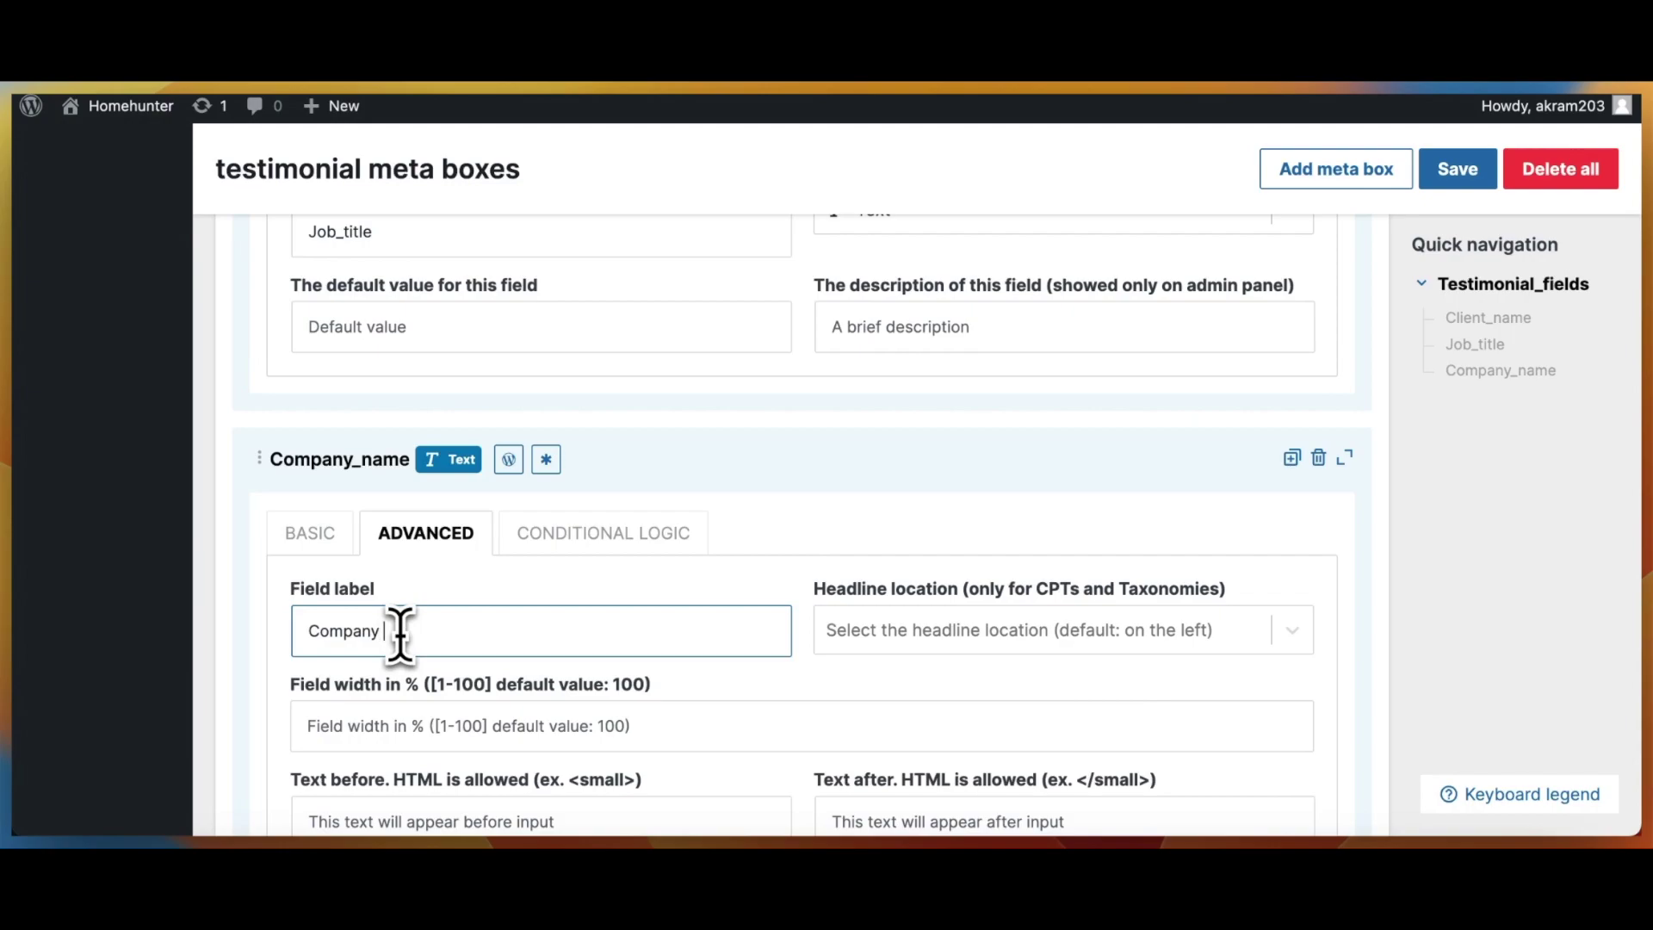
click(315, 534)
scroll(491, 624, down, 2)
scroll(500, 632, down, 1)
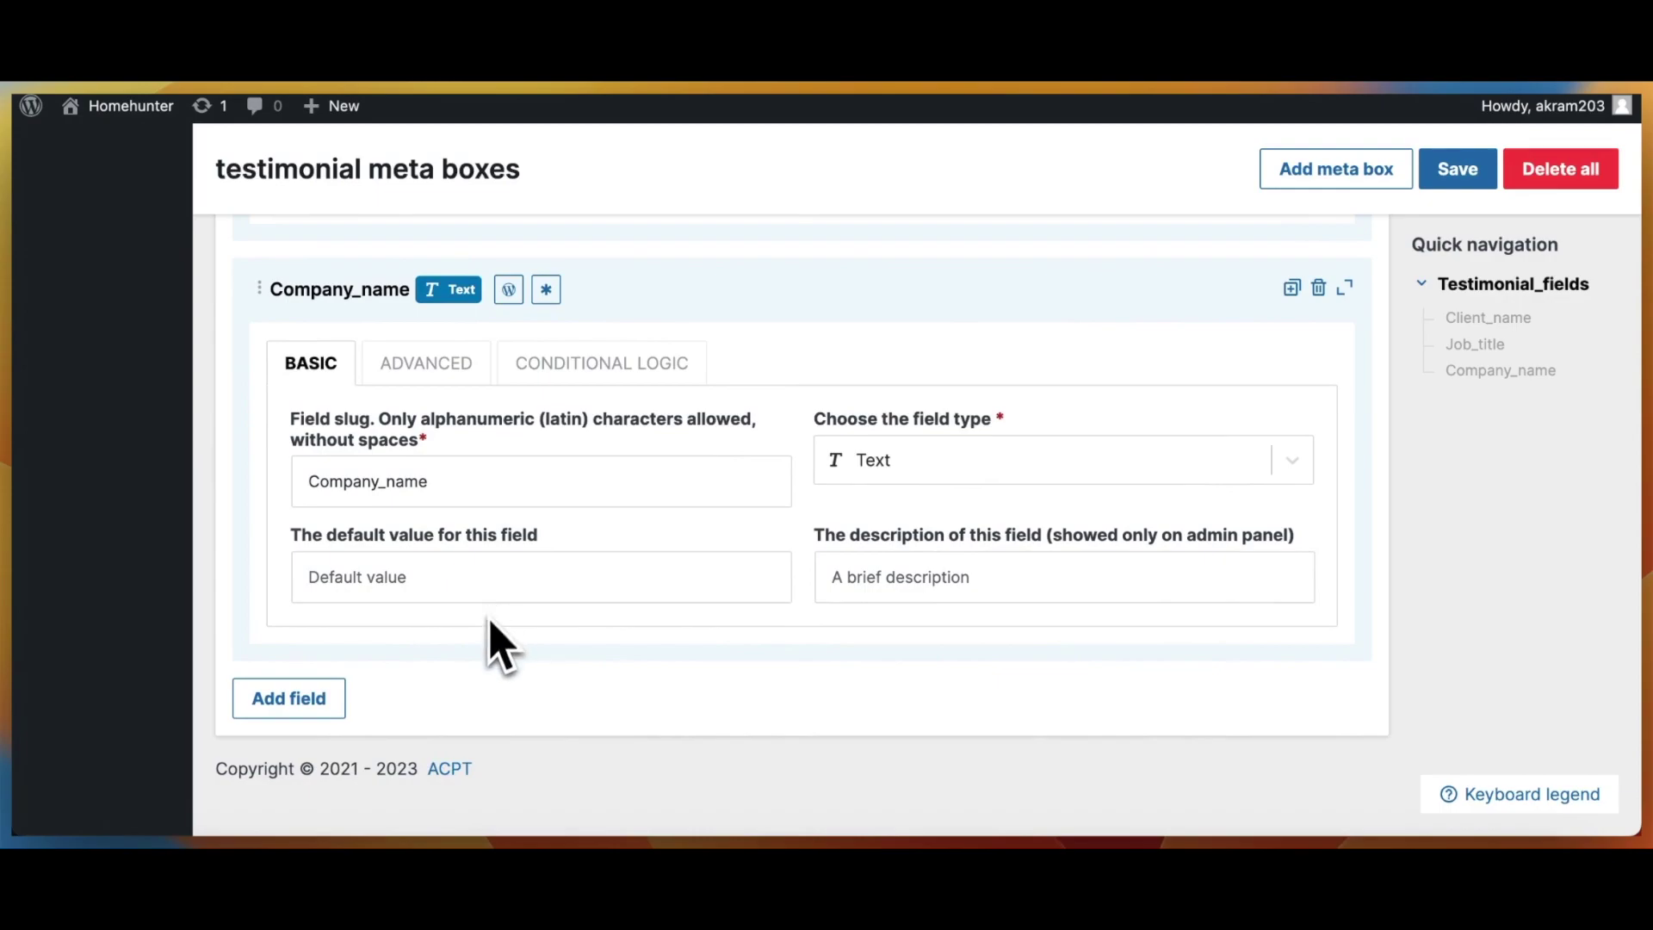
- Add a field with slug Rating and set its type to Number
click(319, 702)
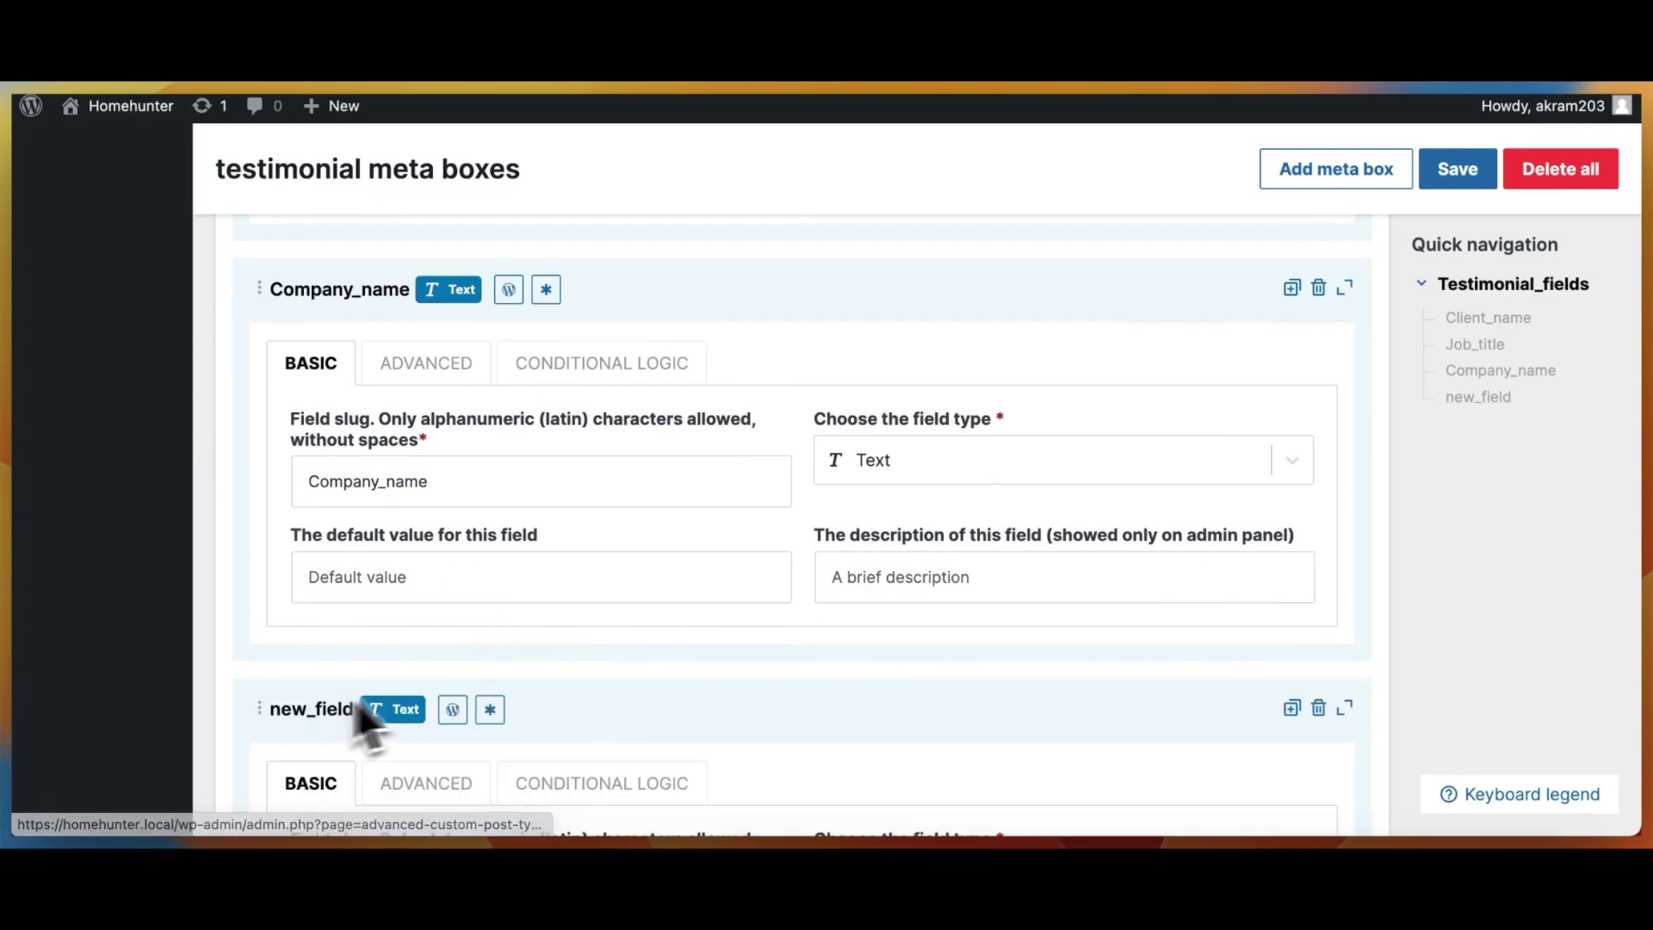
scroll(413, 715, down, 2)
scroll(487, 698, down, 1)
double_click(413, 675)
key(BackSpace)
text(Rating)
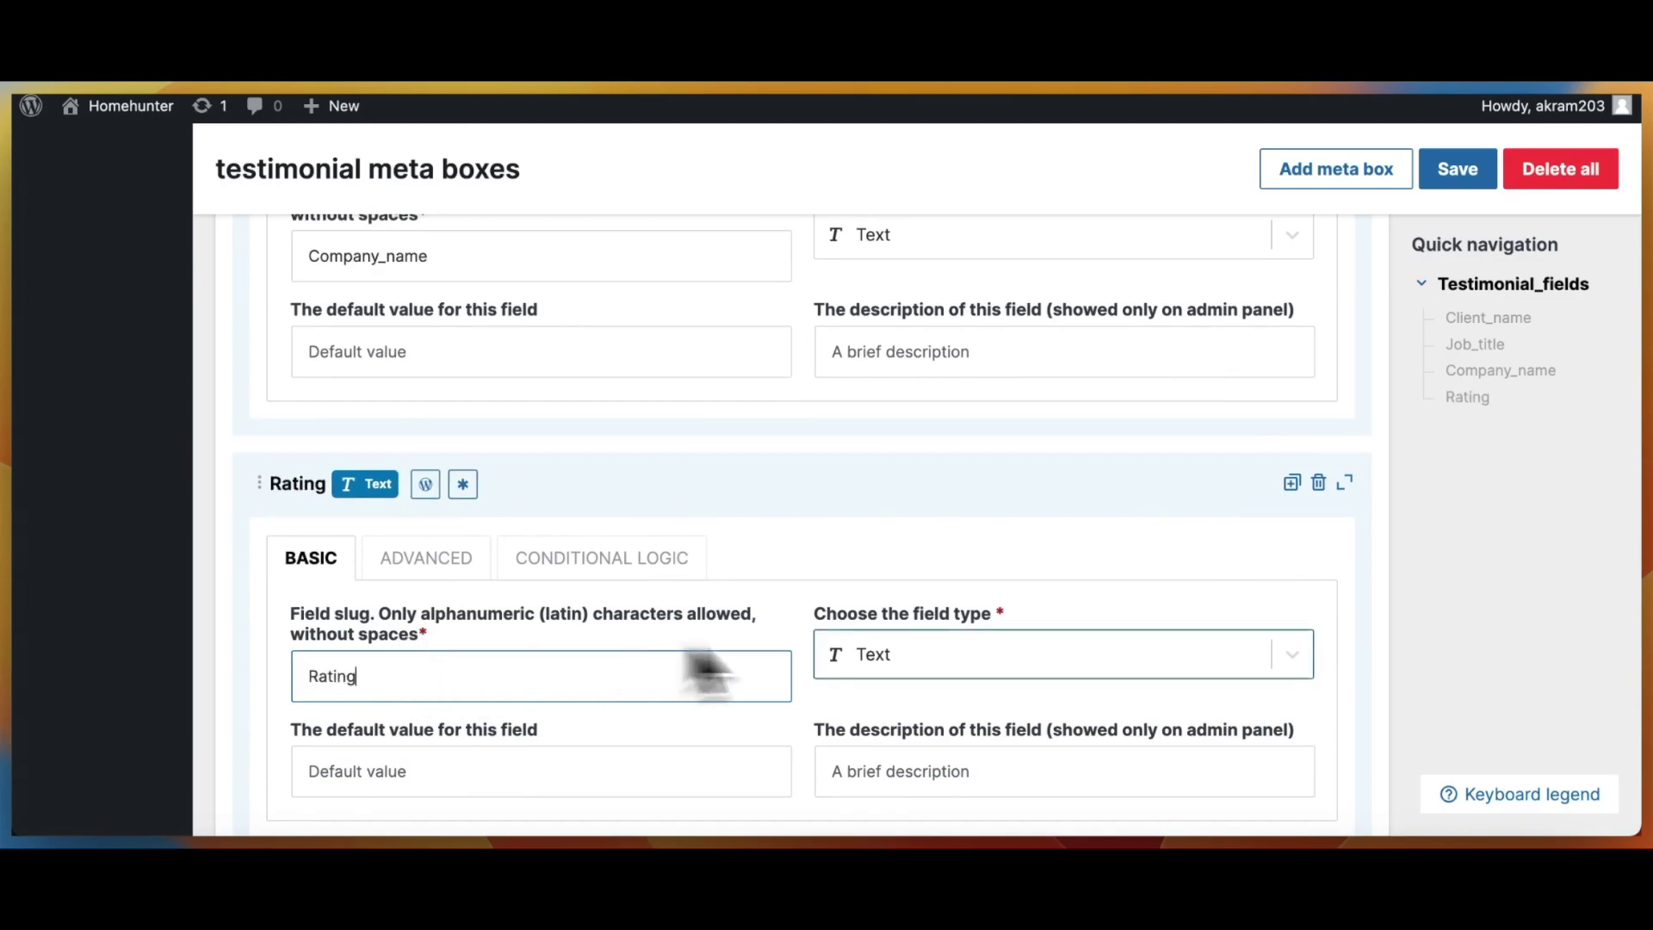
click(918, 659)
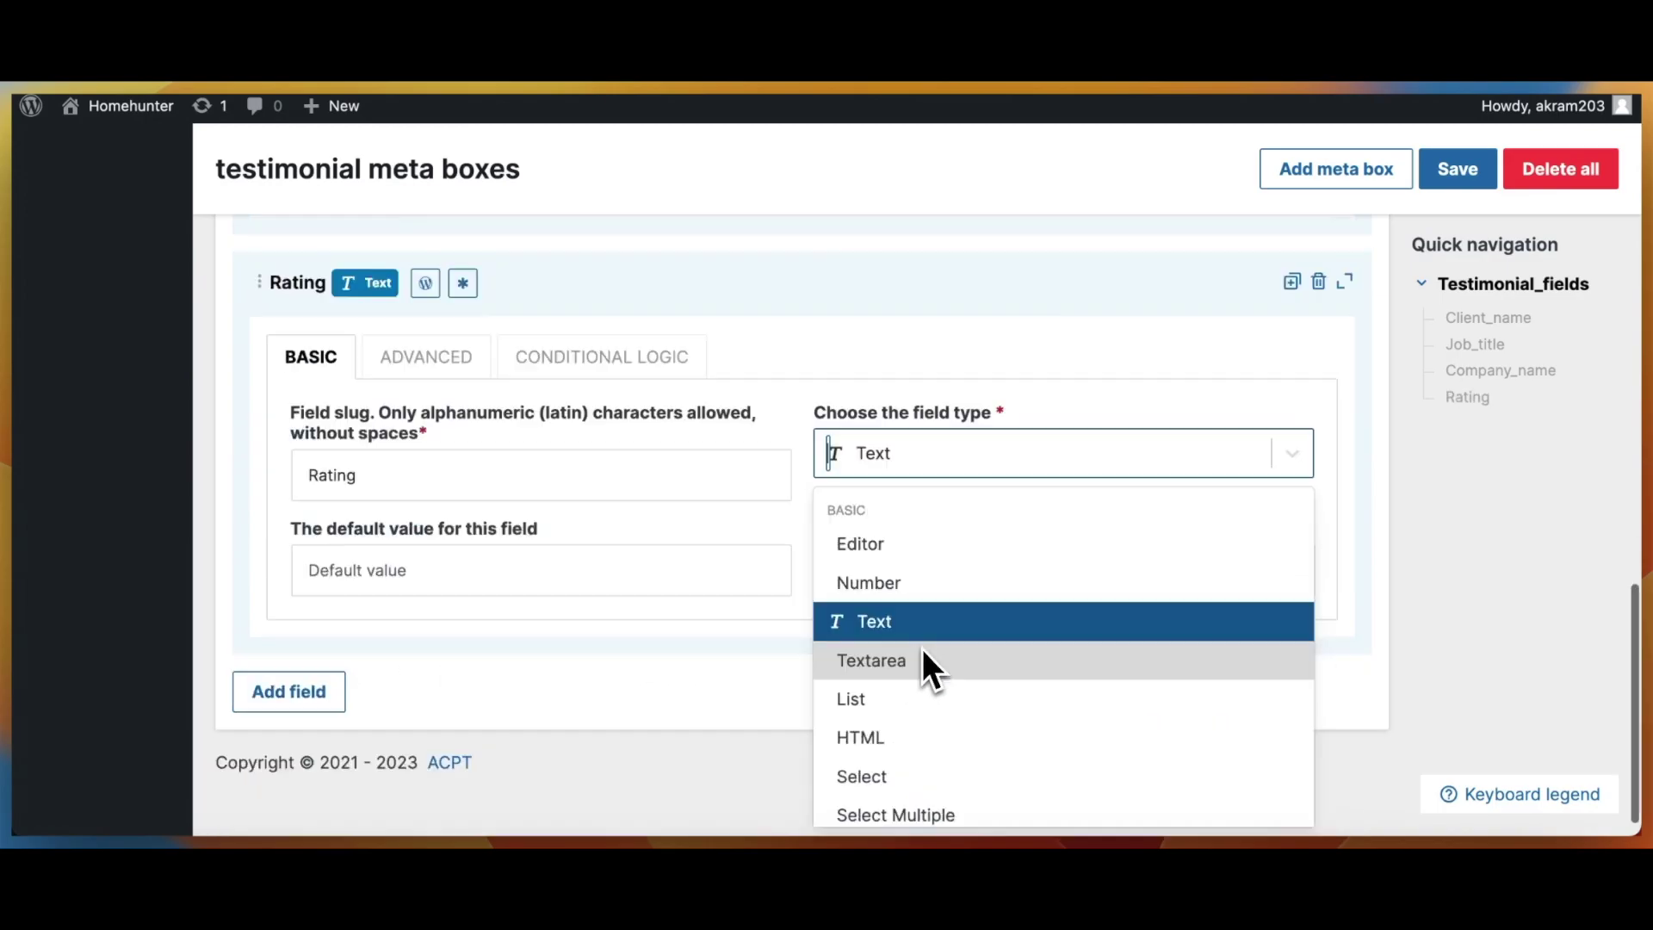
click(906, 586)
- Collapse the Client_name, Job_title, Company_name and Rating field blocks
scroll(926, 654, up, 4)
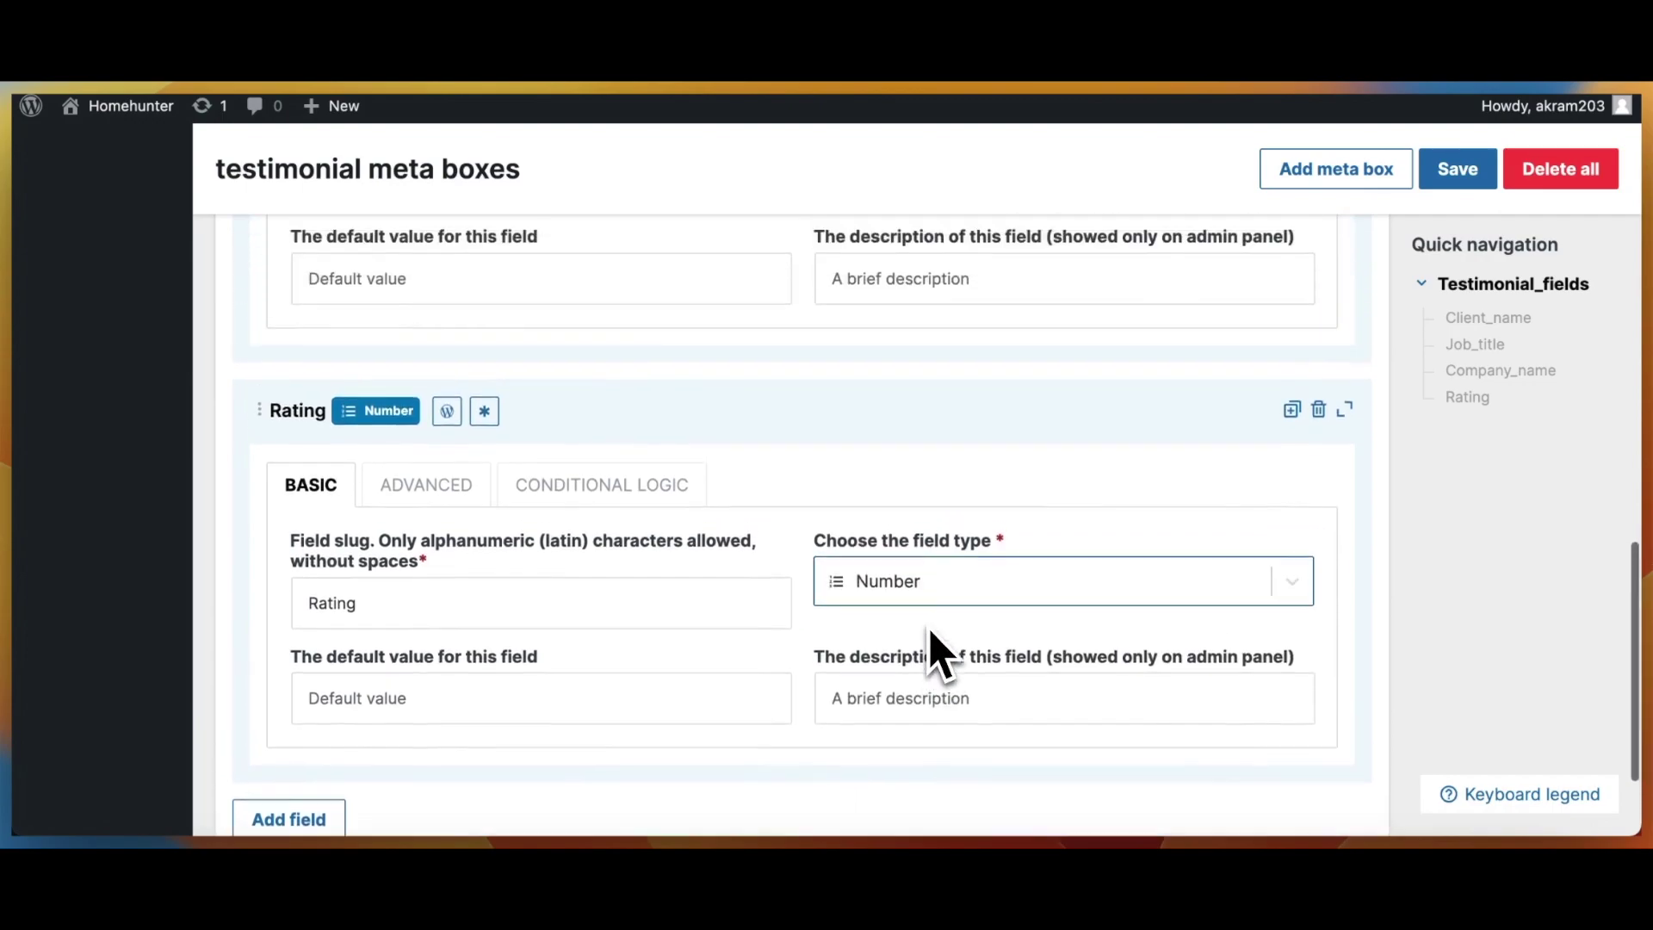
scroll(934, 652, up, 10)
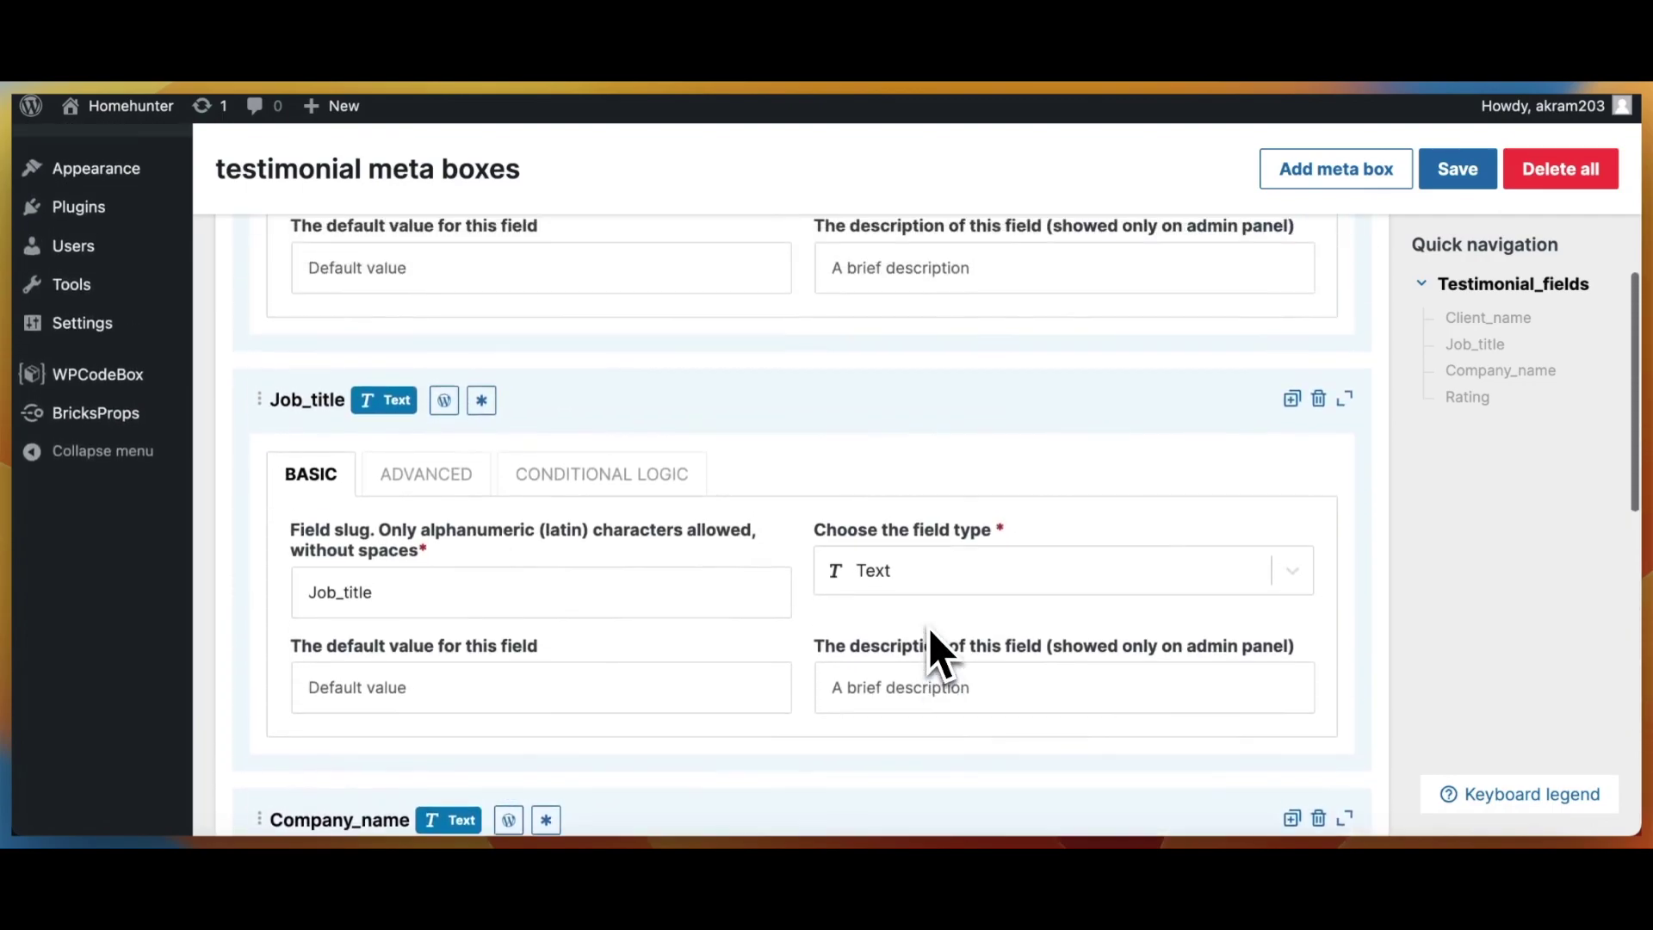
scroll(1300, 564, up, 6)
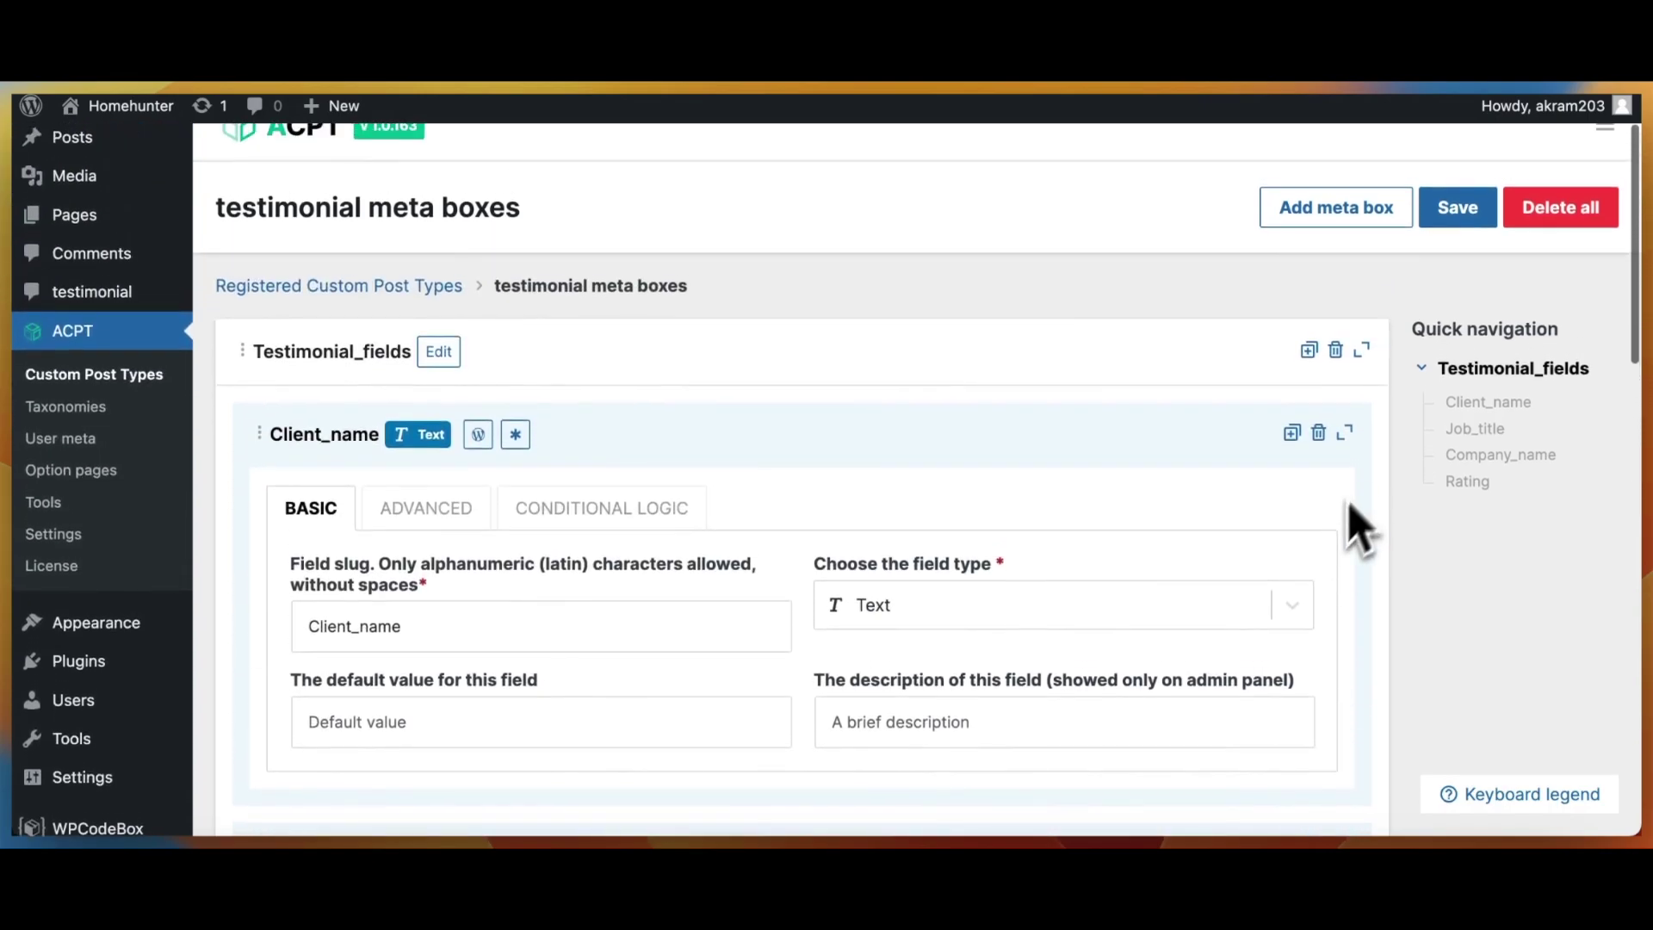
click(1347, 433)
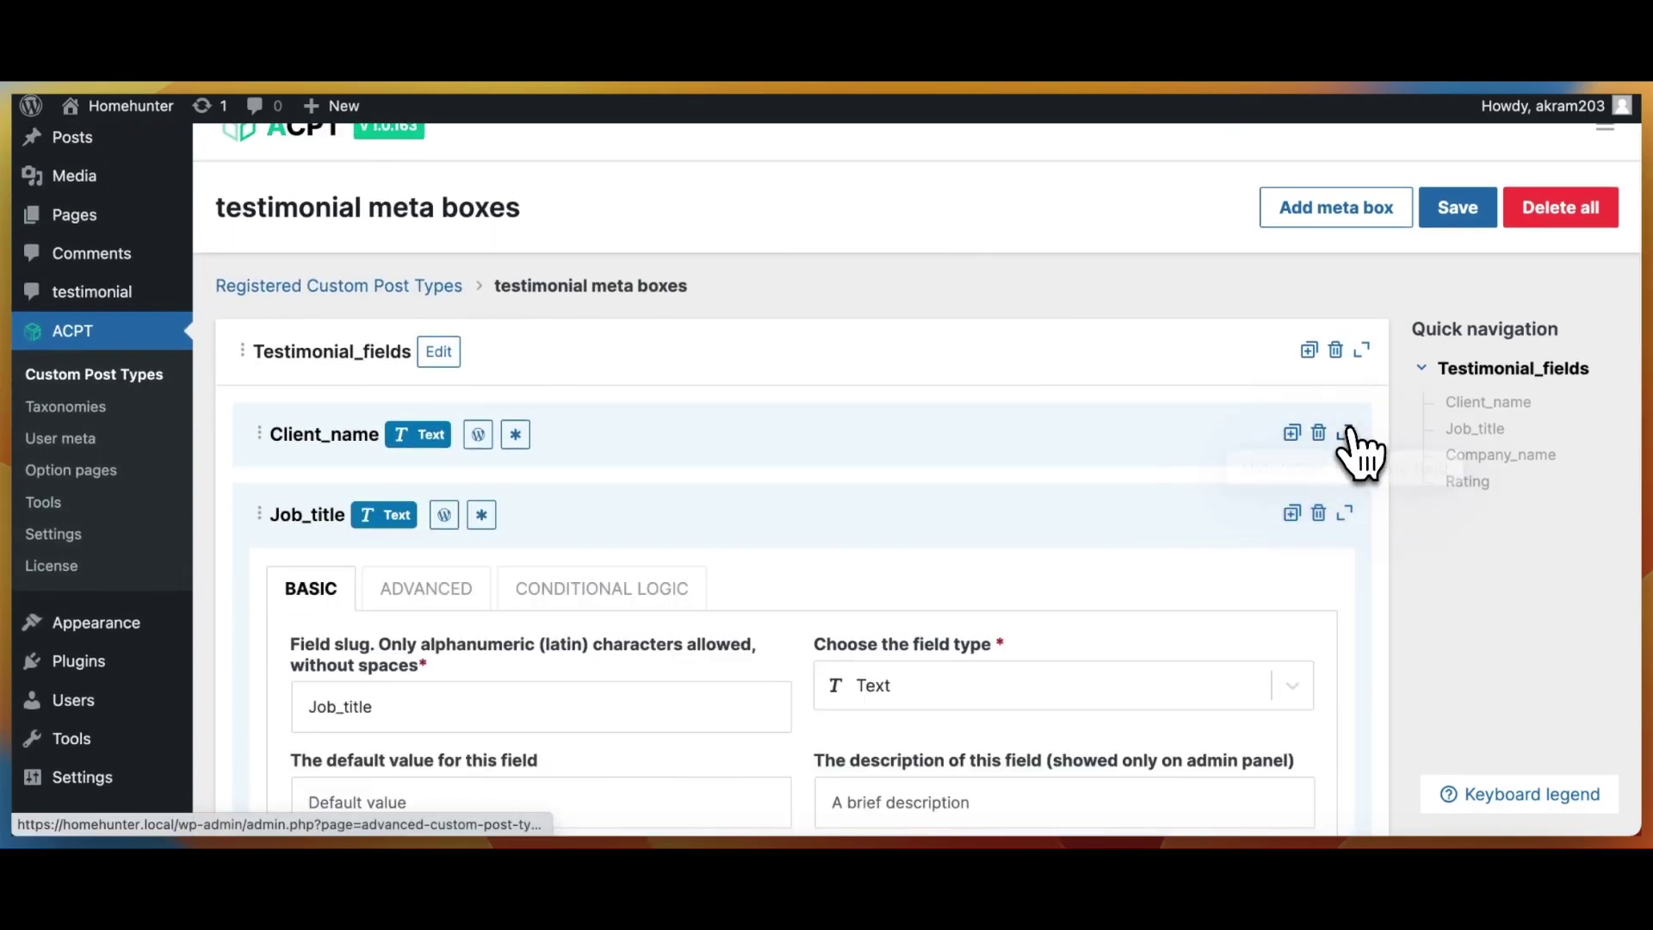
click(1347, 514)
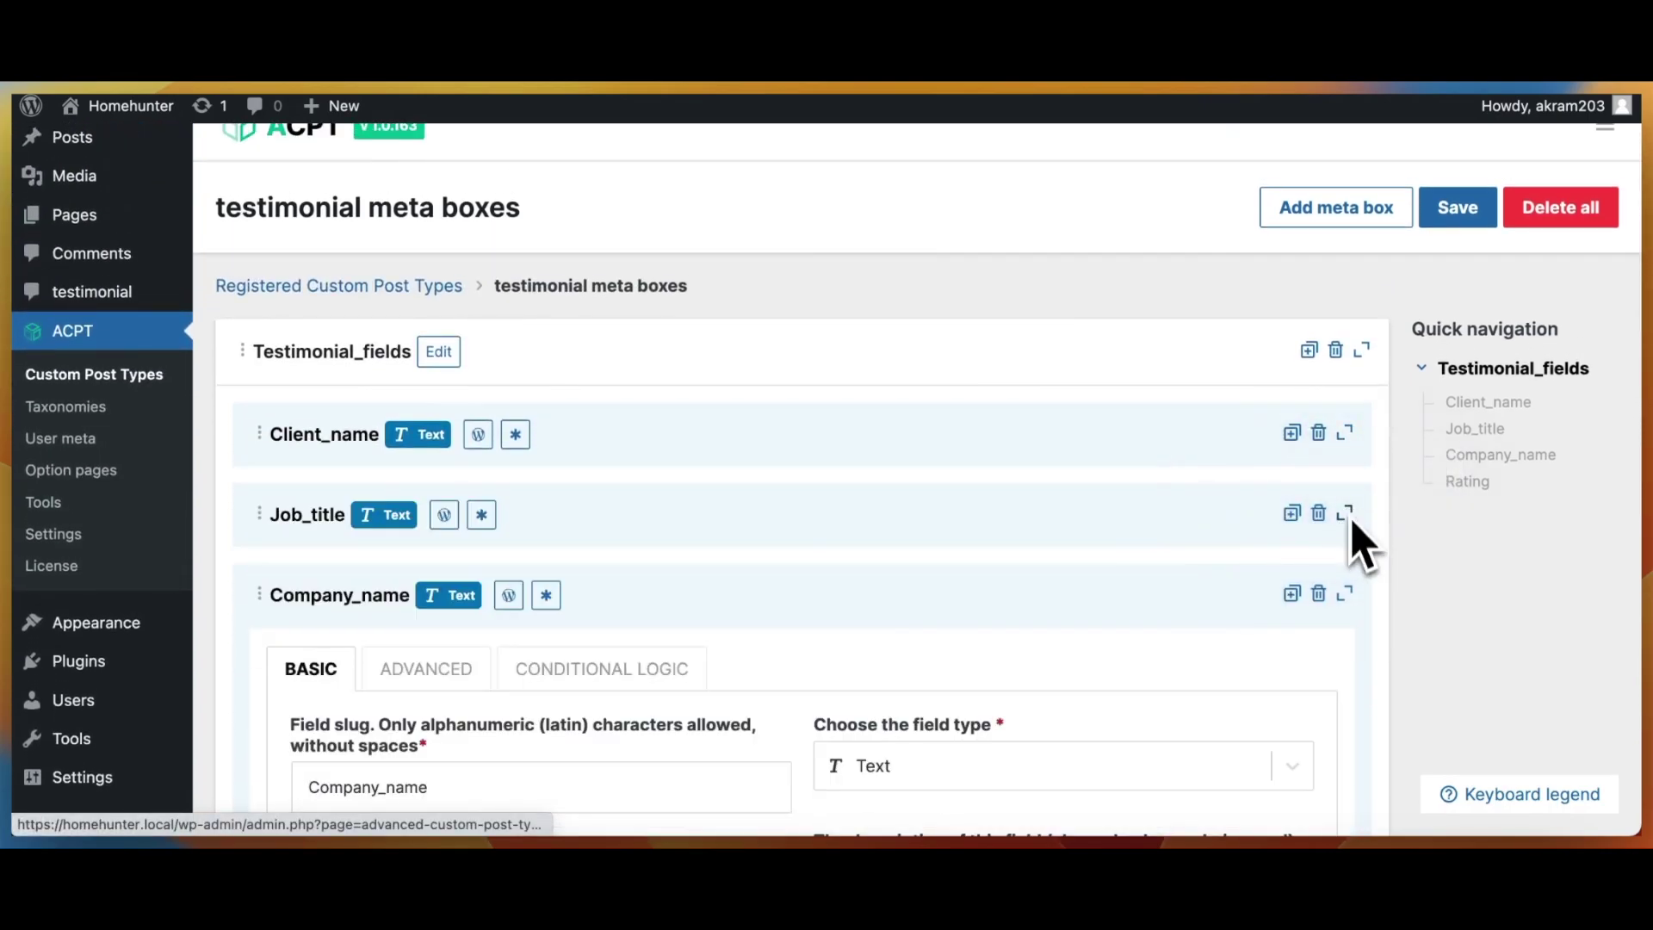
click(1347, 594)
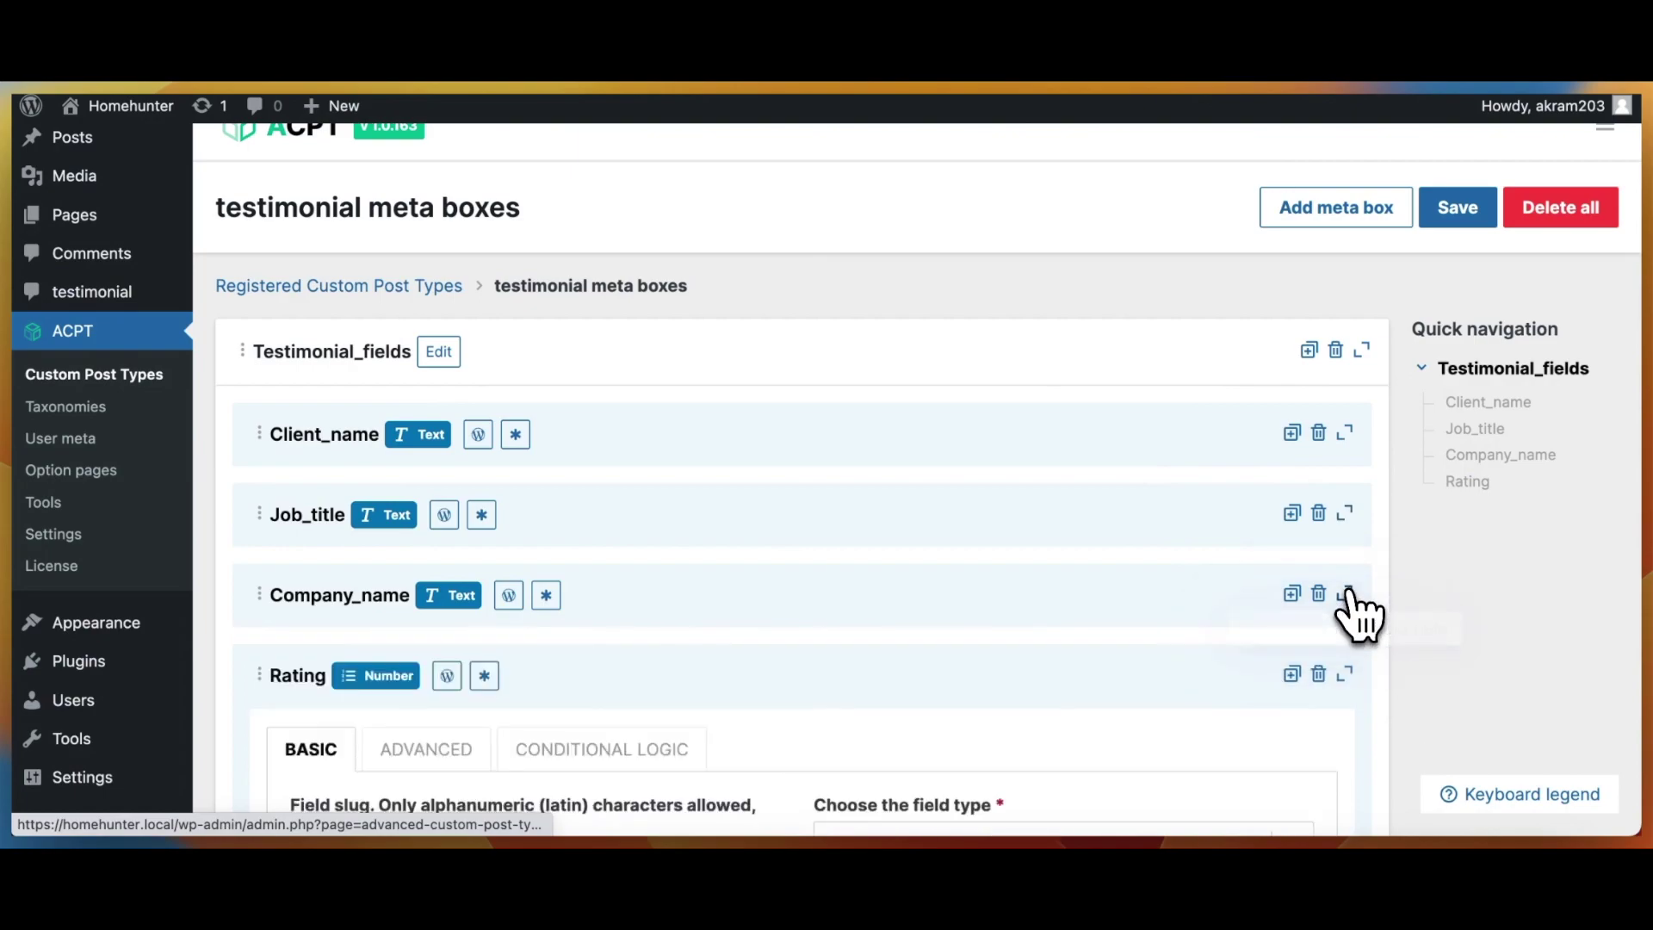
click(1347, 675)
scroll(1391, 677, up, 1)
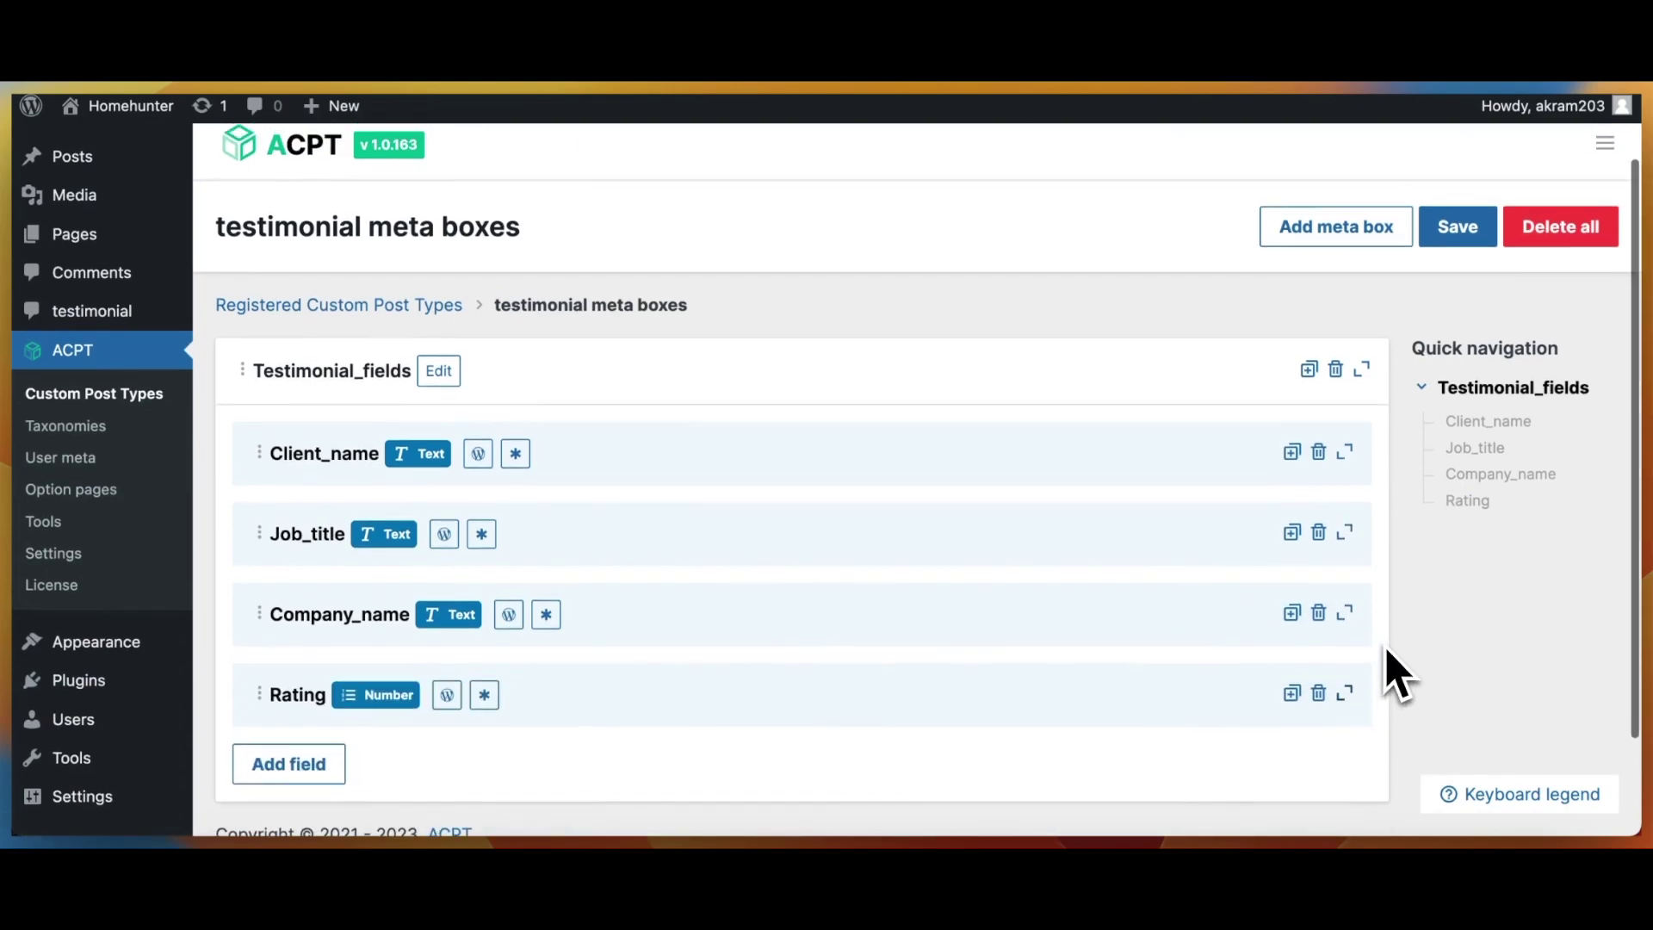
- Save the field group, then create a new testimonial post and check its four fields
click(1467, 257)
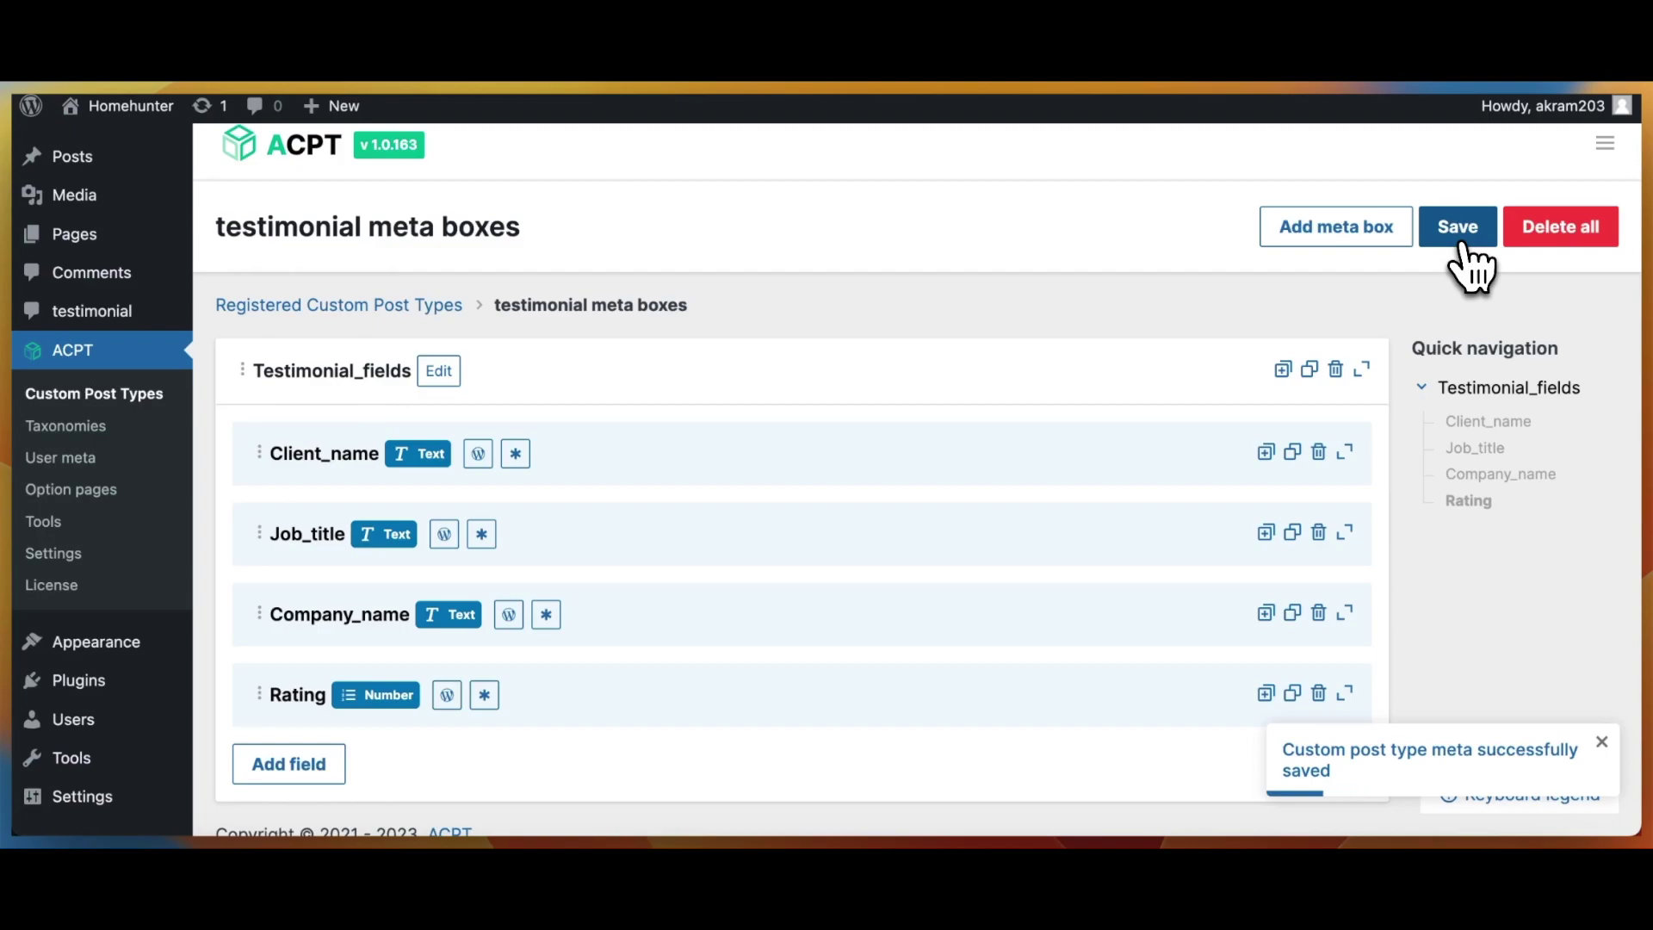
click(117, 320)
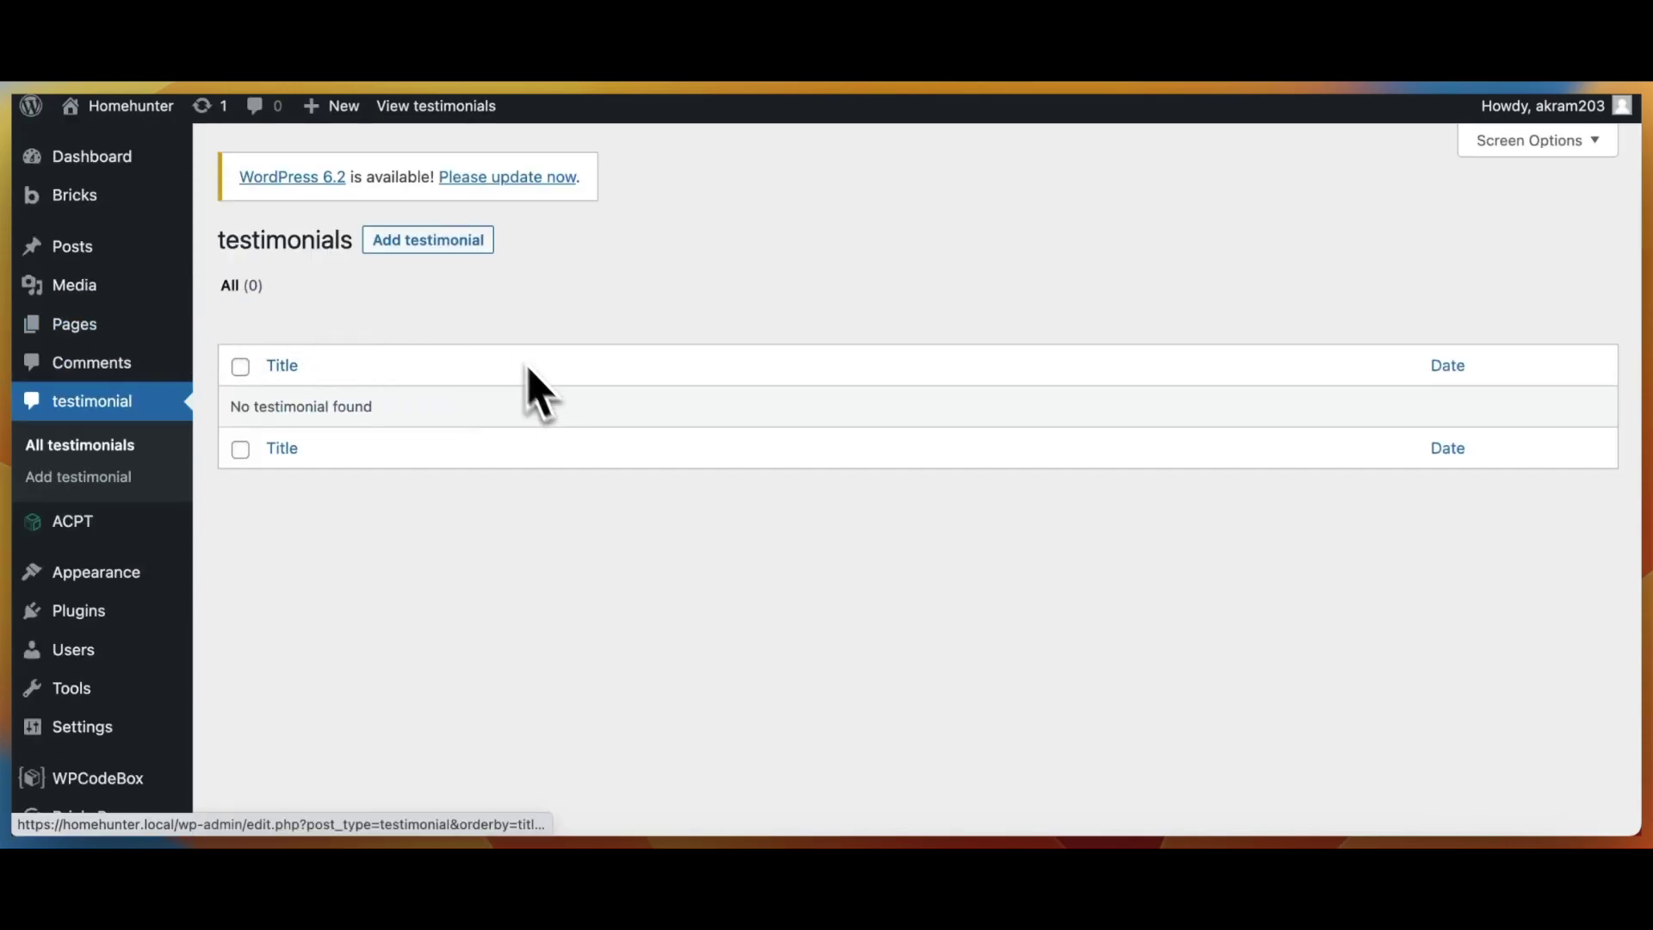
click(461, 250)
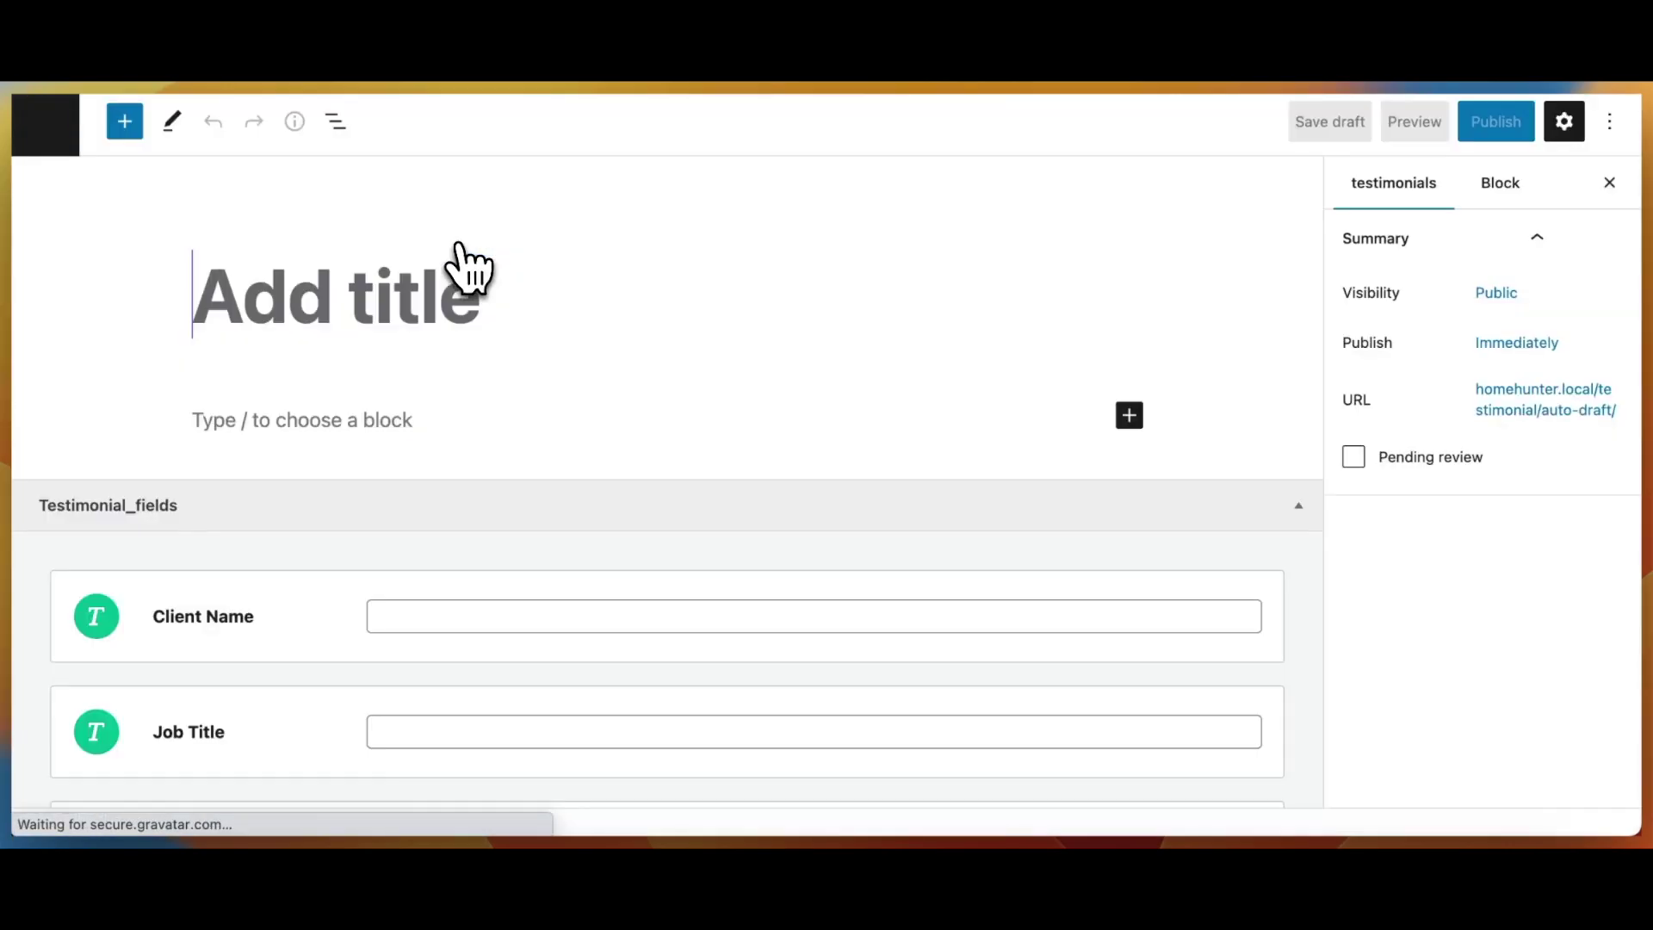
scroll(565, 424, down, 2)
scroll(555, 413, down, 1)
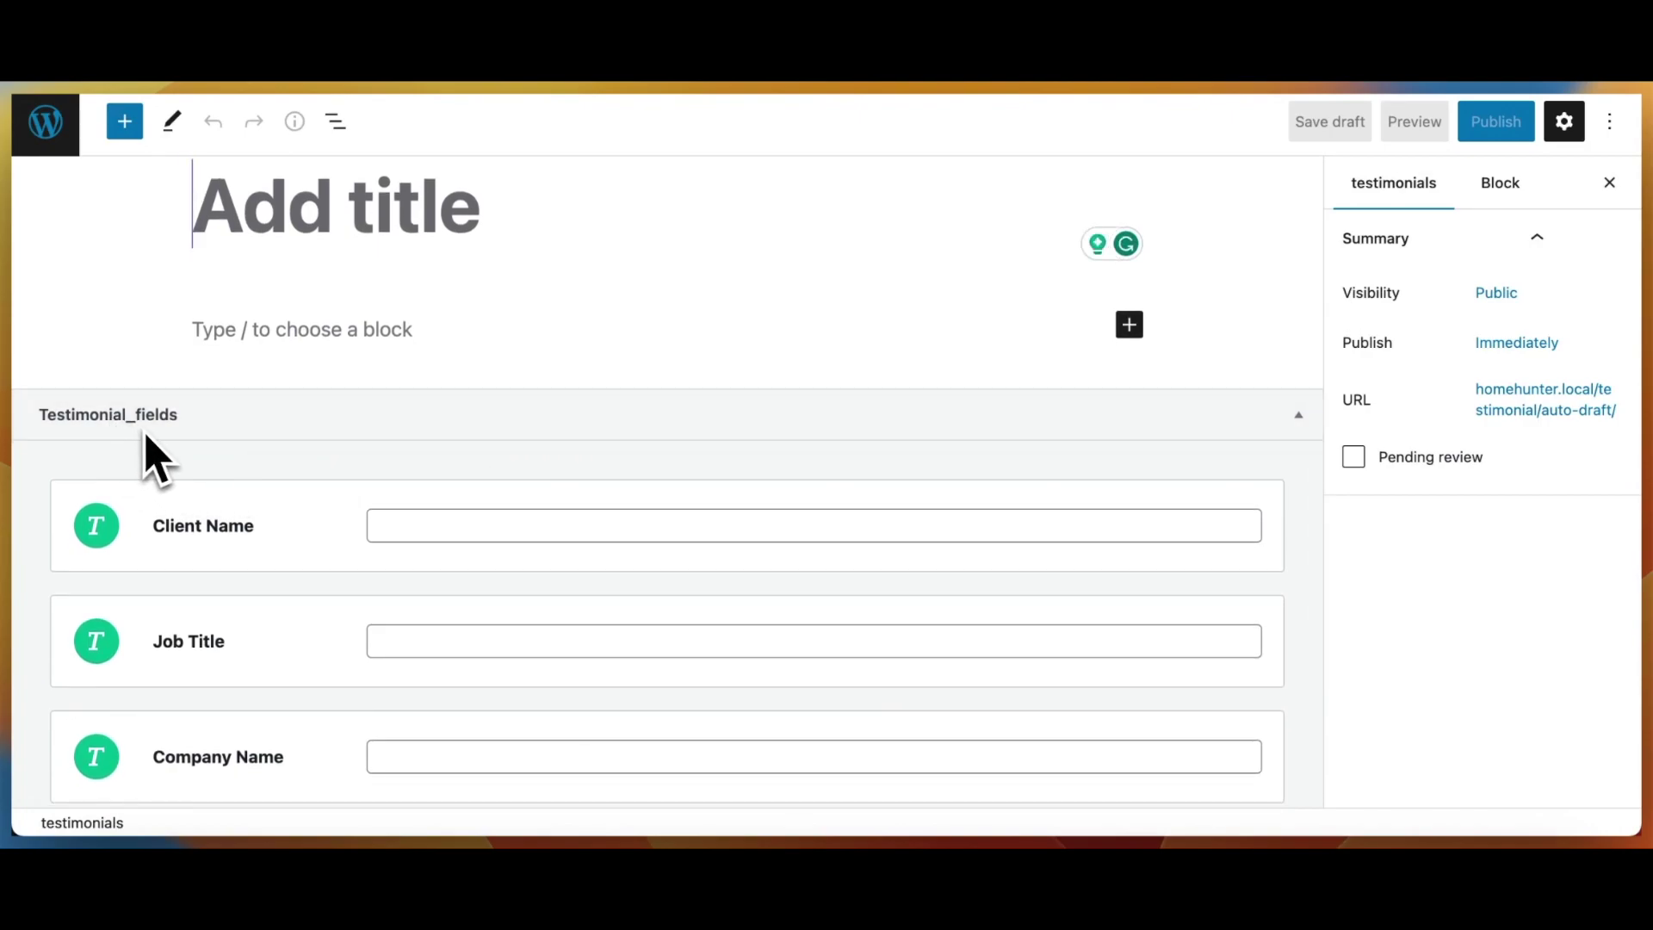
scroll(275, 602, down, 4)
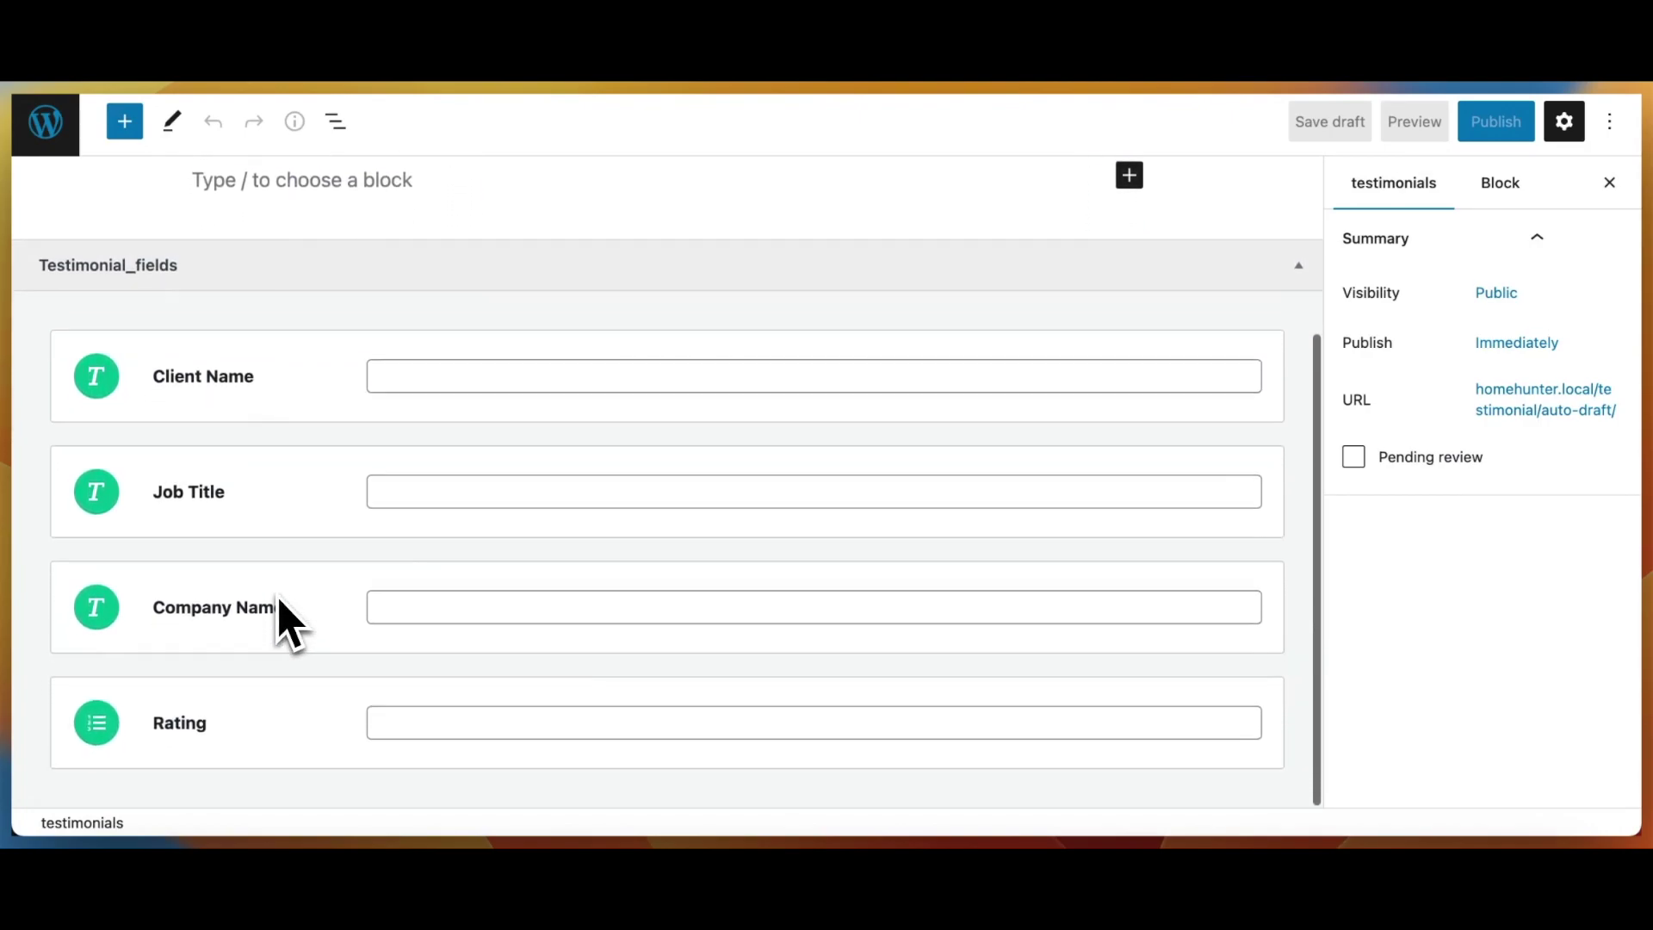
scroll(278, 601, up, 6)
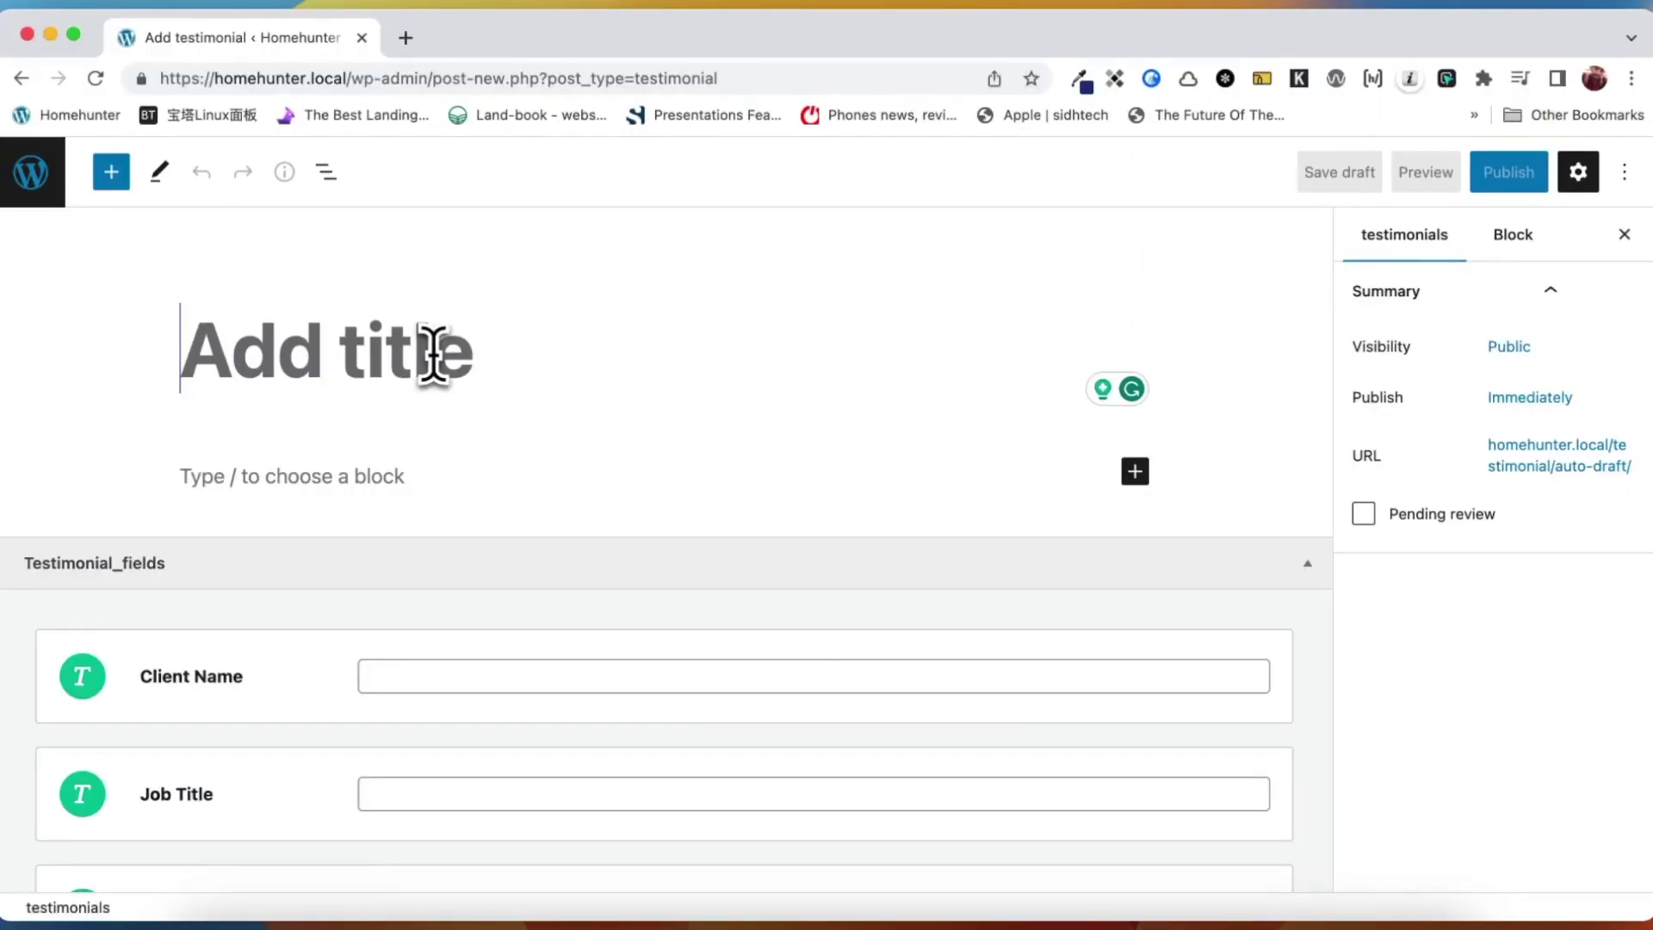
- Title the post 'Testimonial #1' and write its review paragraph
text(Tes)
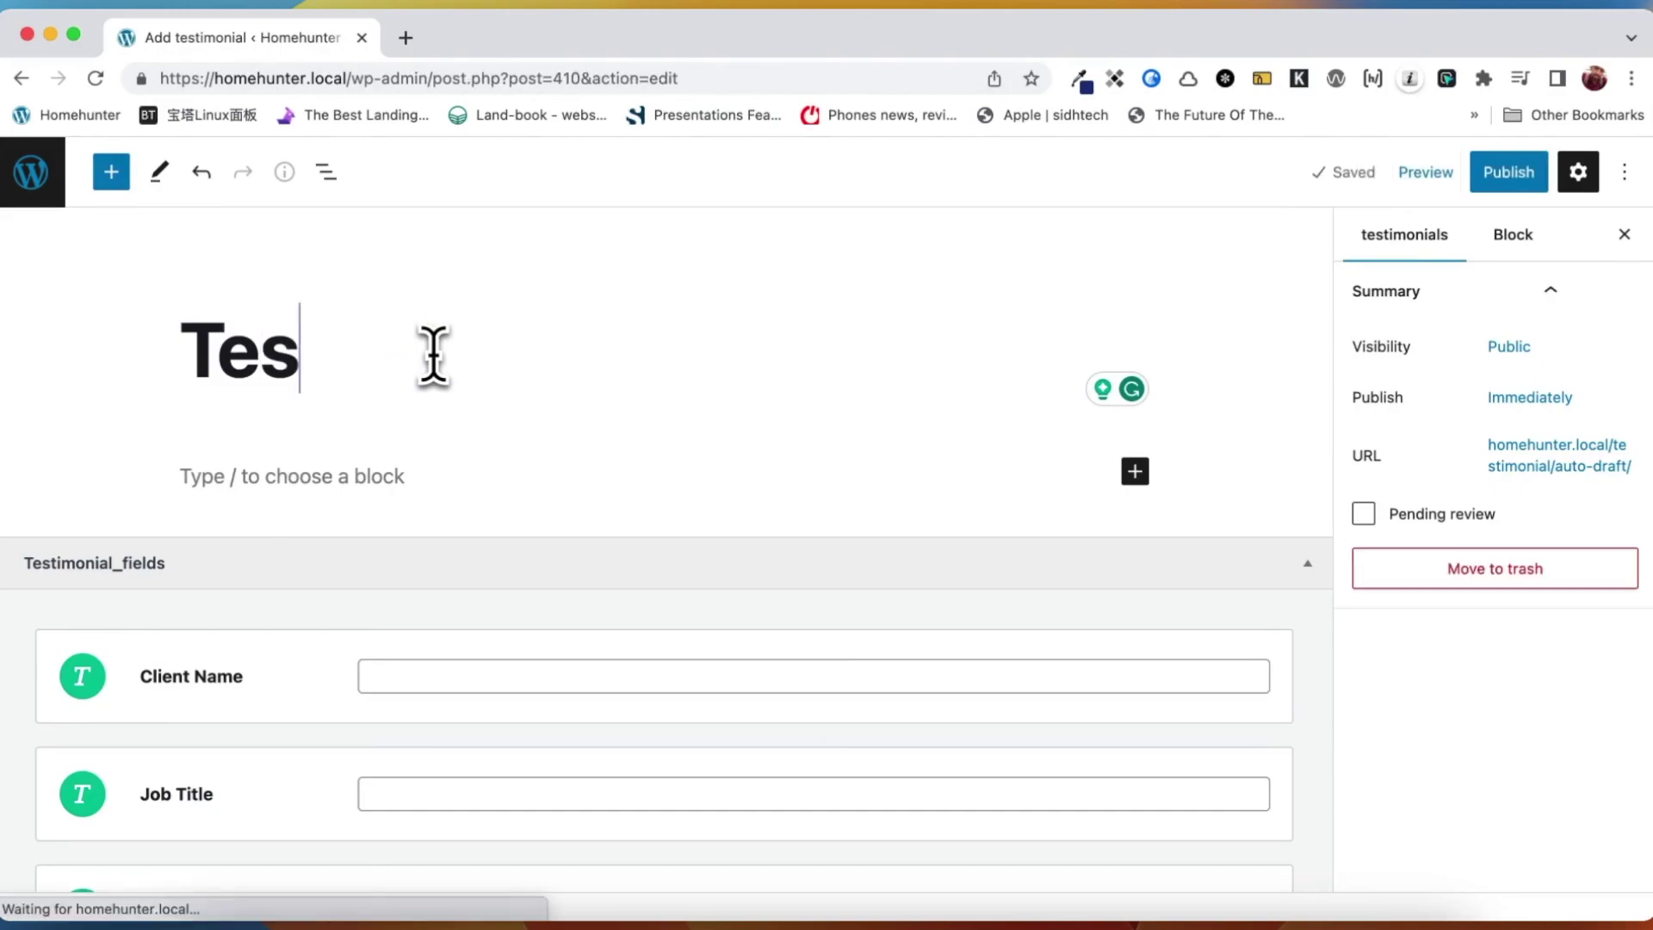
text(timonial #1)
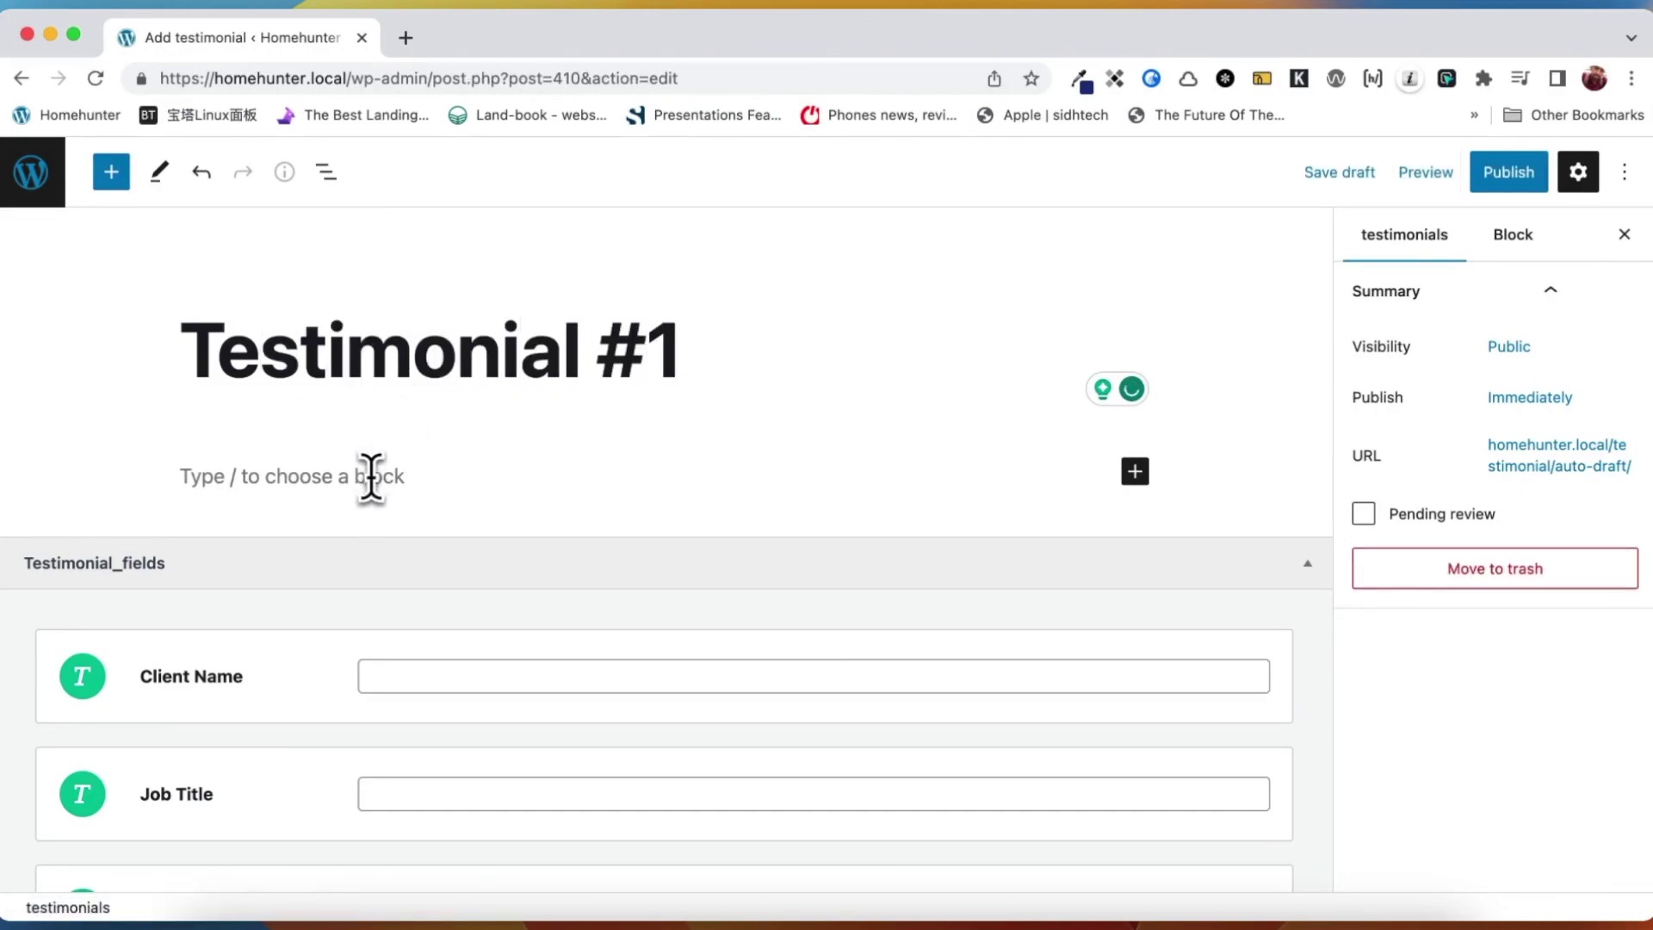
click(370, 476)
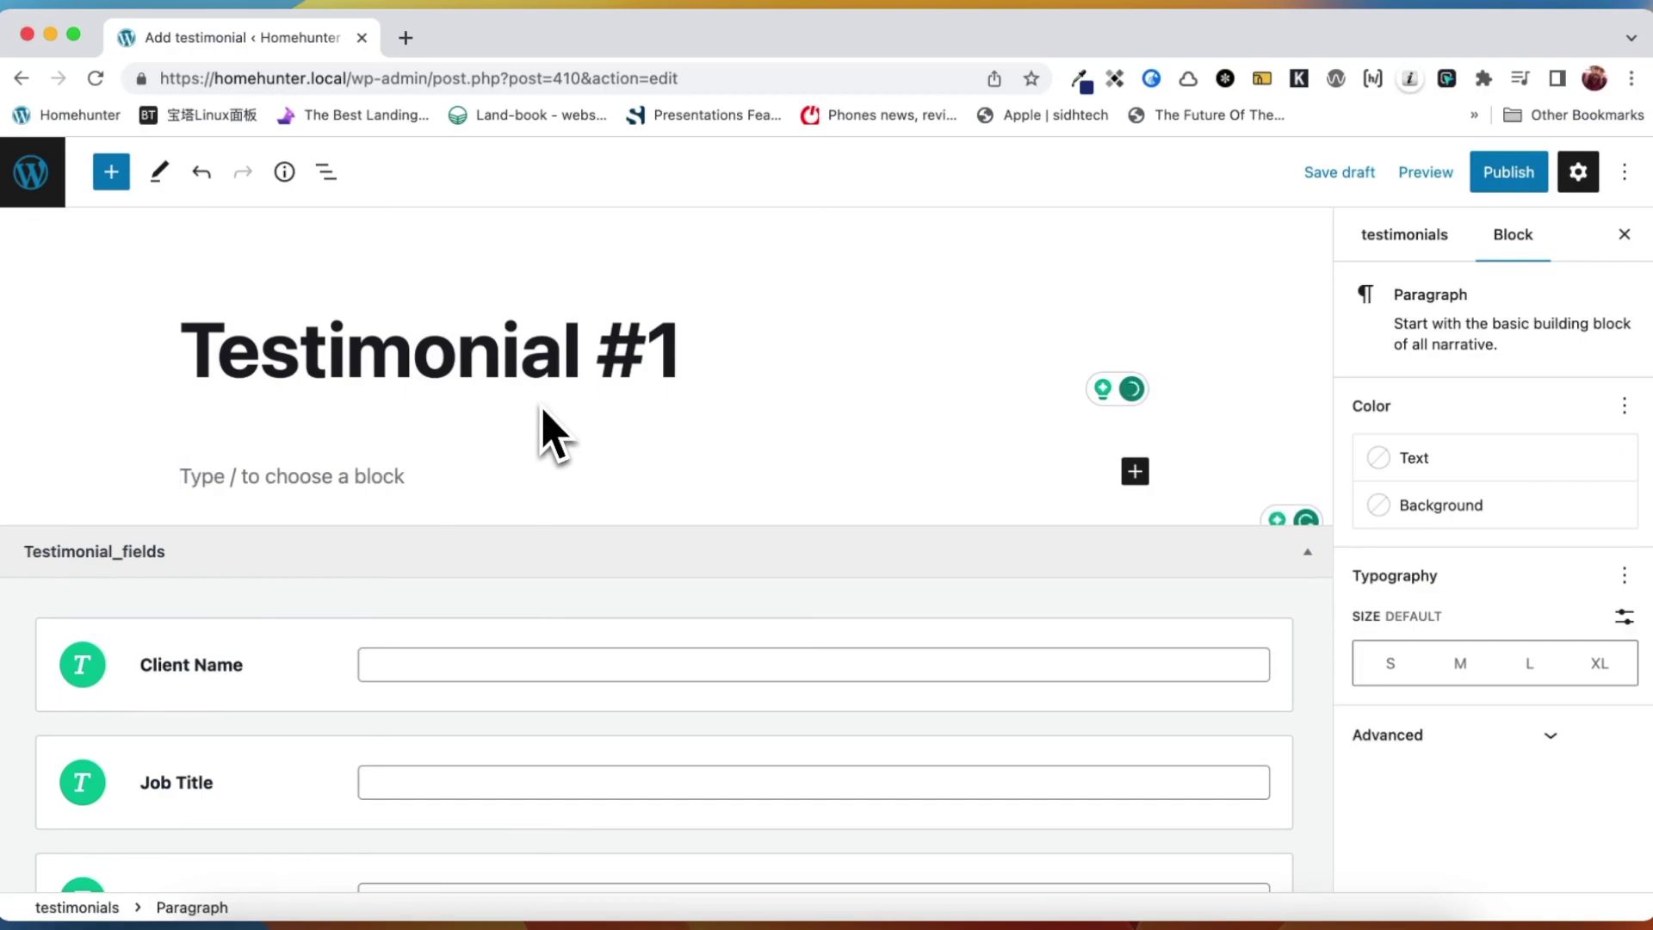
text(I have been using this product for awhile now and it has exceede)
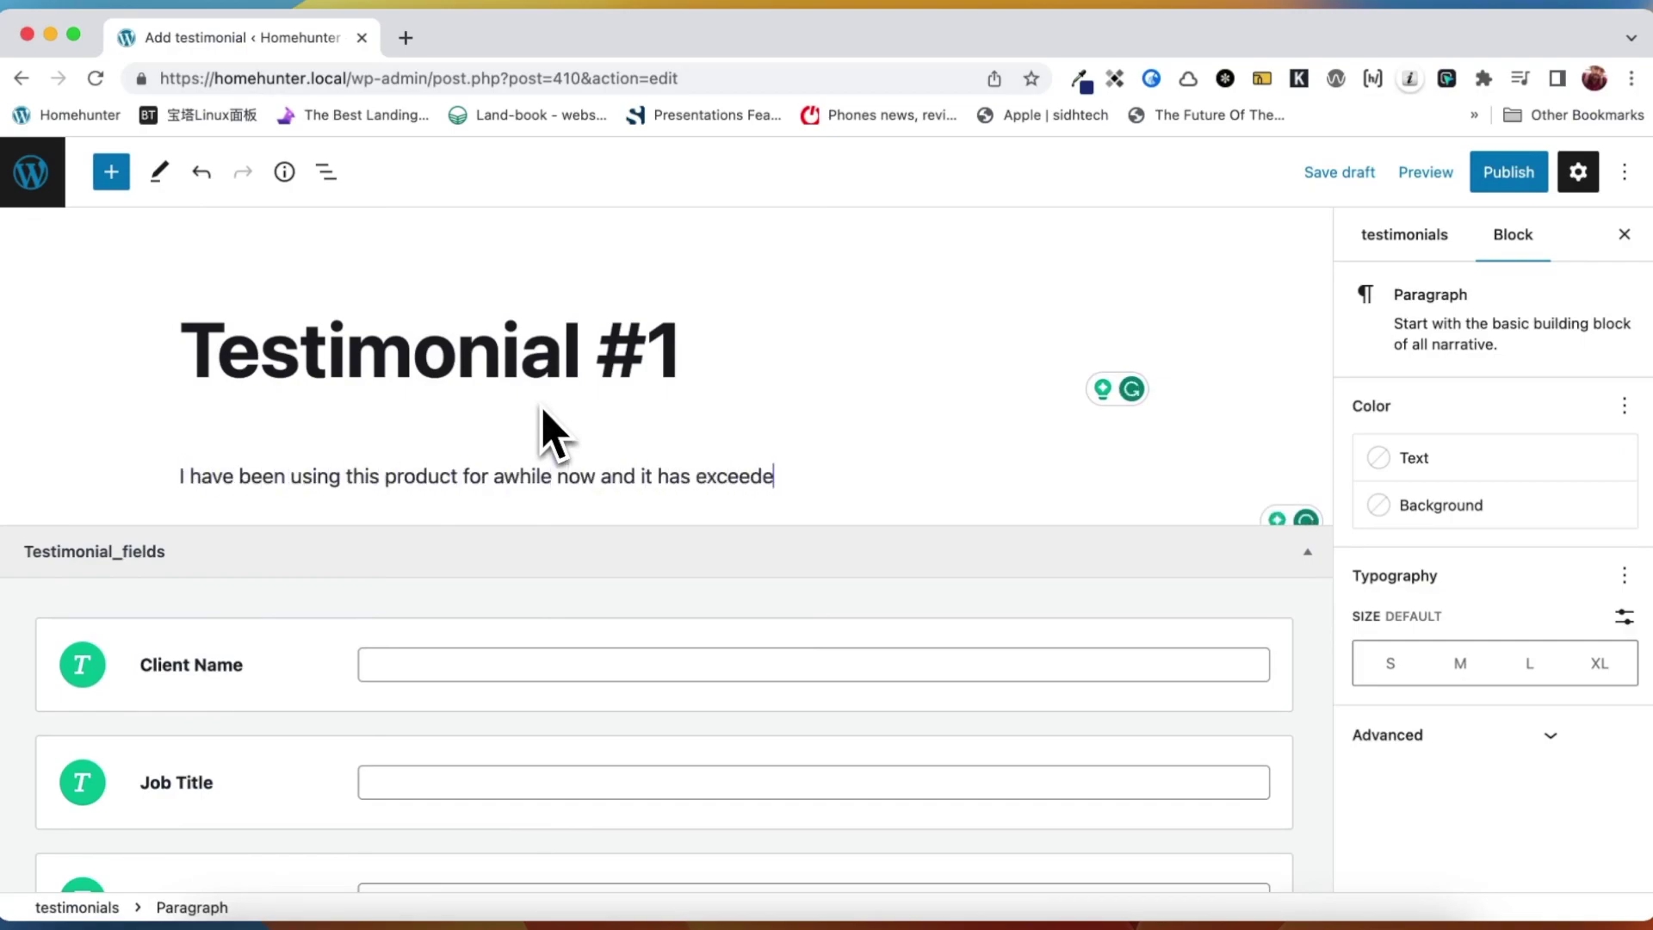
text(sults have been amazing.)
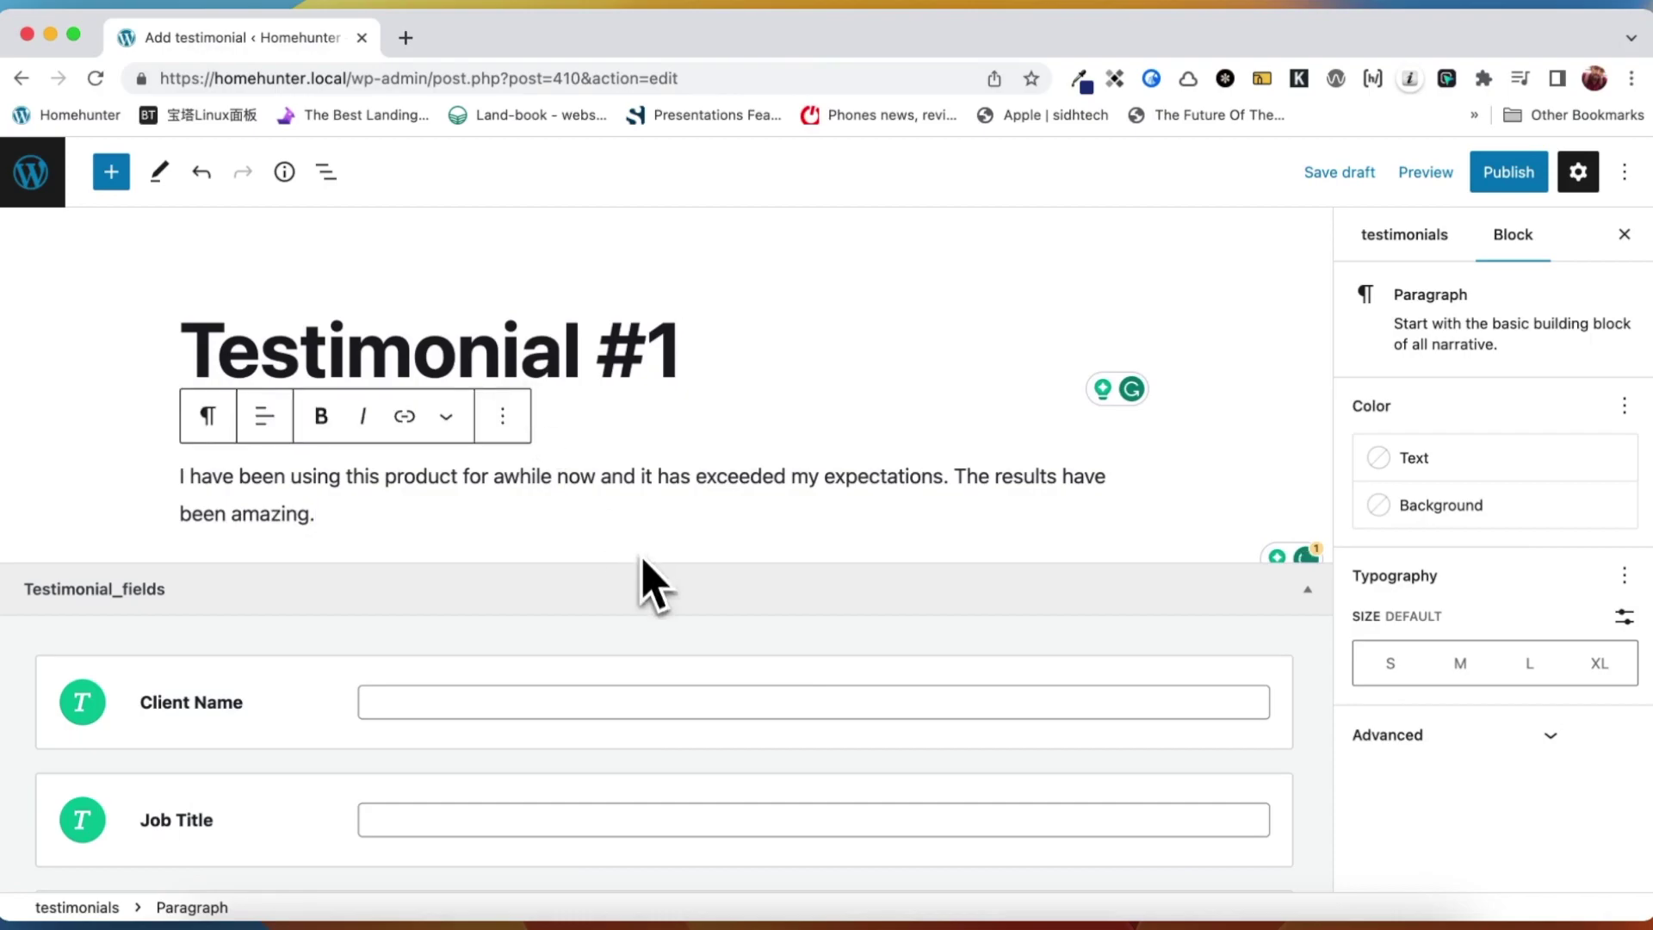
- Fill in client name John Doe, job title Web Developer, company ABC Company, rating 4
scroll(643, 579, down, 2)
click(643, 564)
text(John Doe)
click(580, 676)
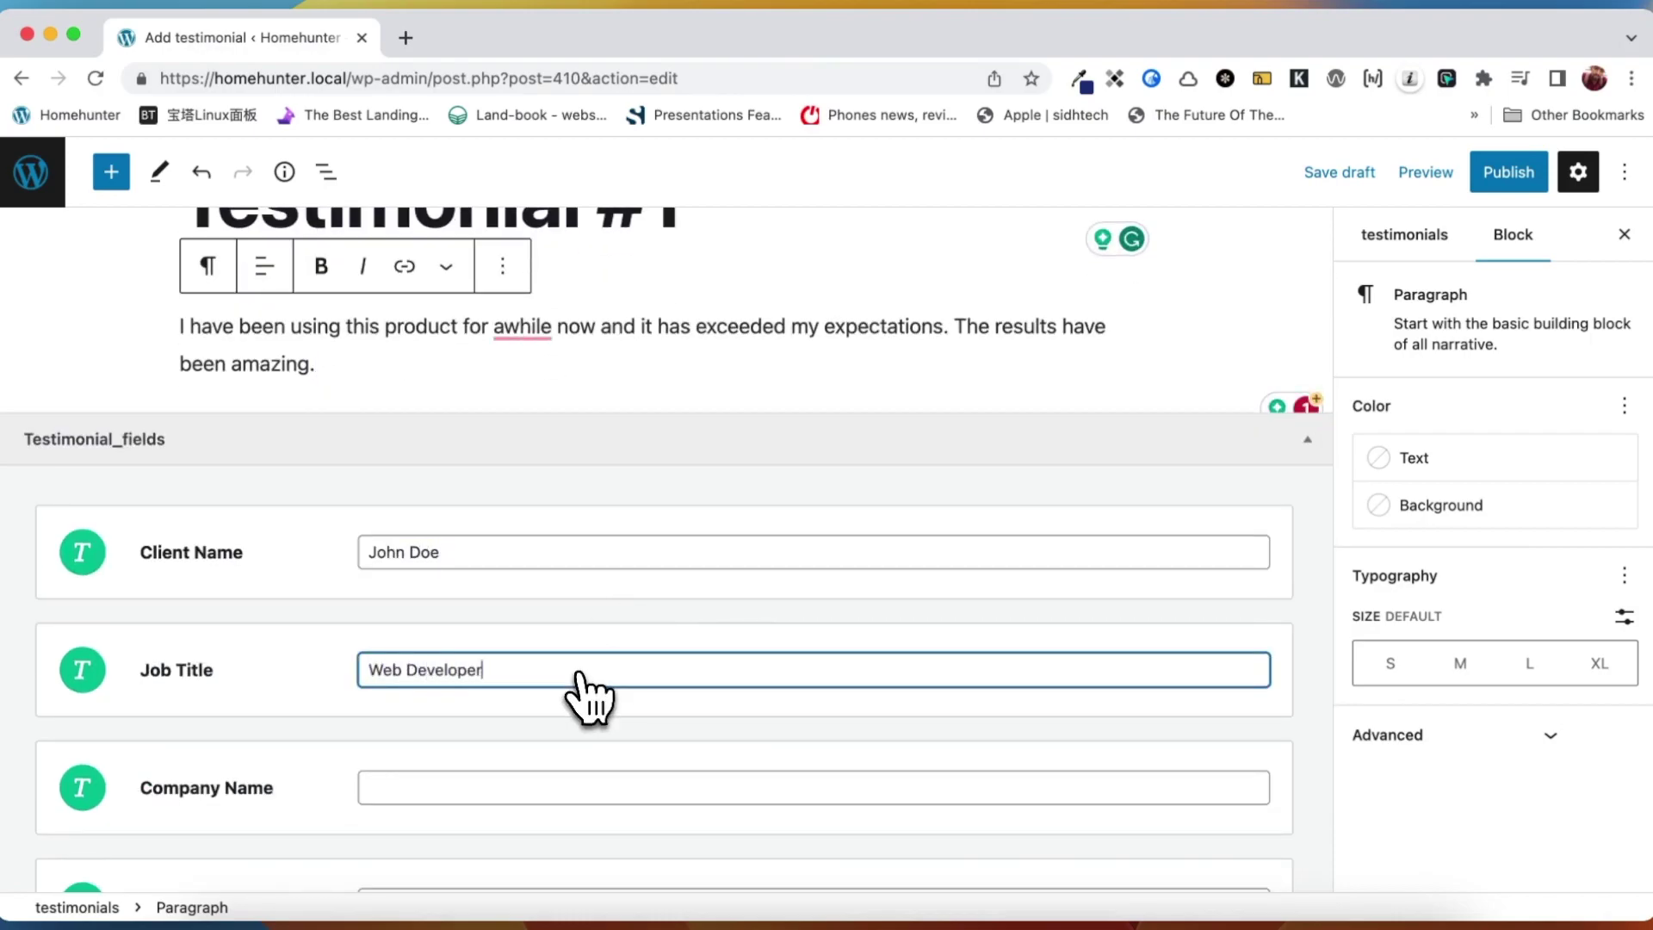
scroll(578, 676, down, 2)
click(493, 693)
text(ABC comany)
click(480, 814)
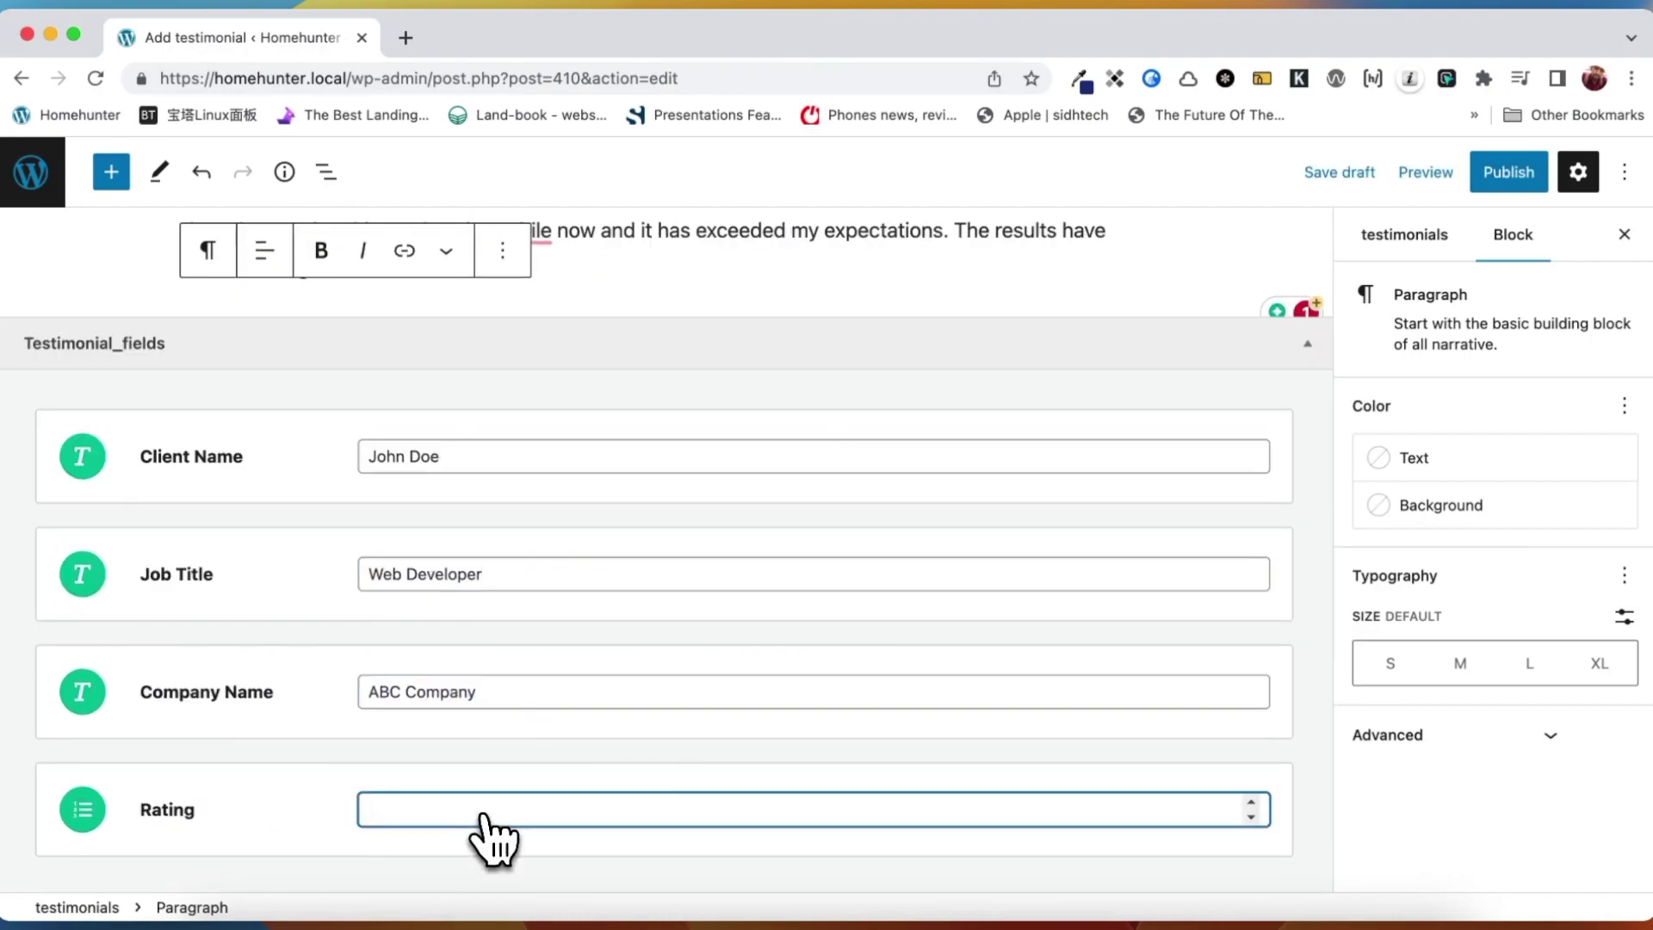
text(4)
scroll(849, 783, up, 5)
- Publish Testimonial #1 and start a new testimonial post
click(616, 337)
click(1507, 172)
click(1459, 183)
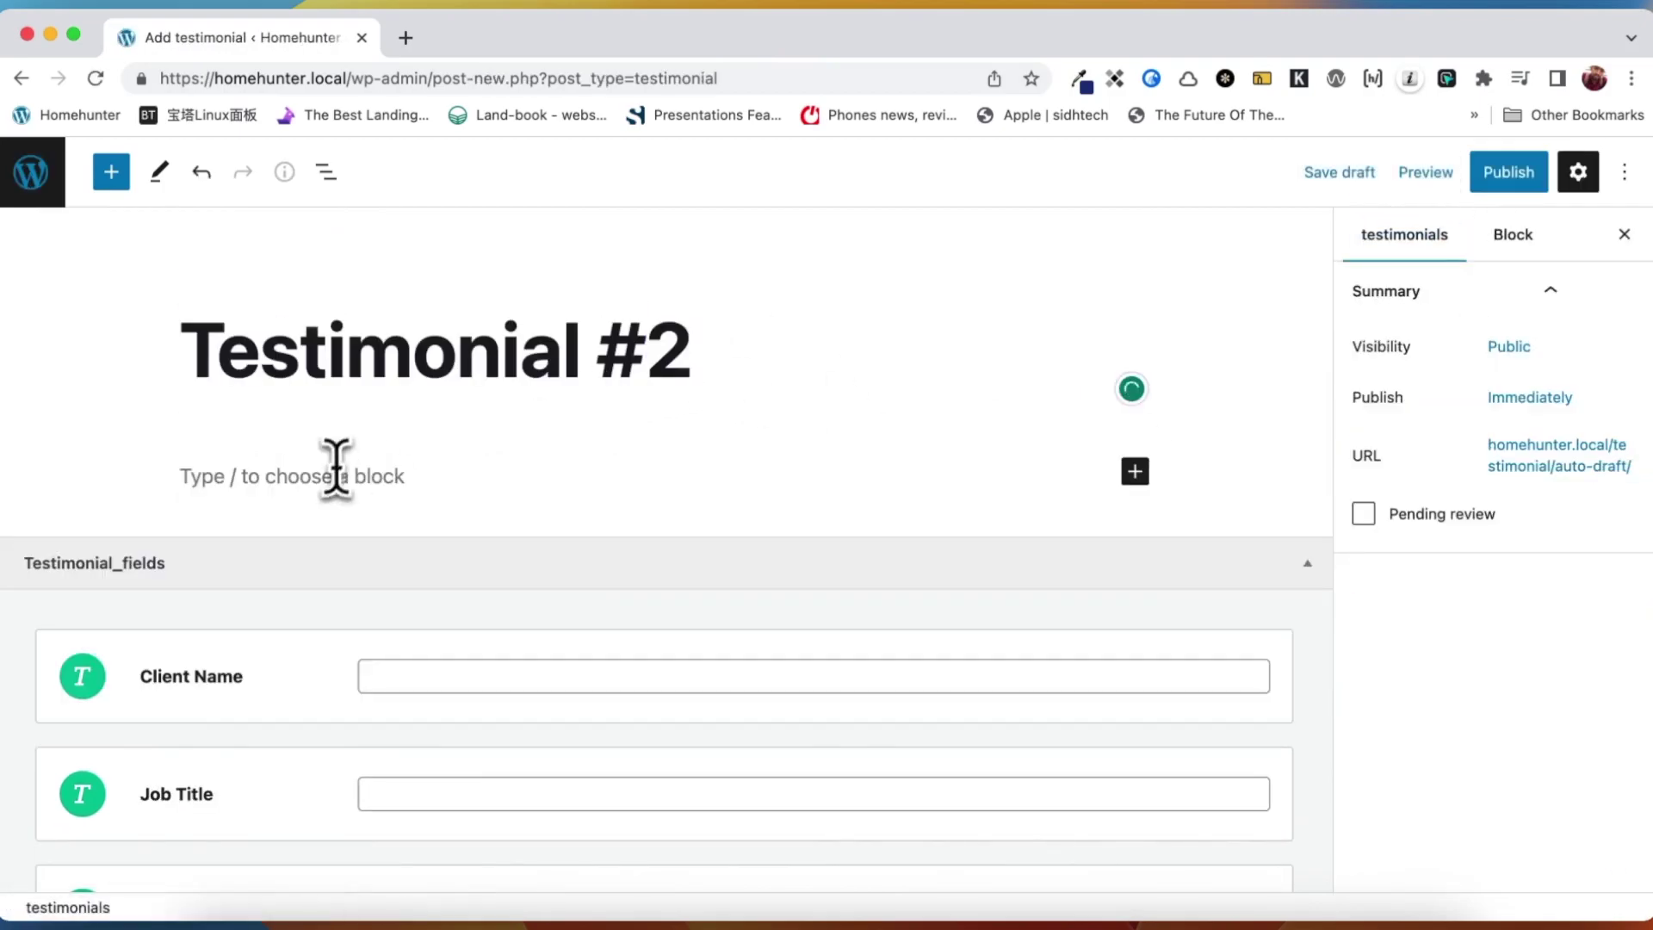
click(336, 476)
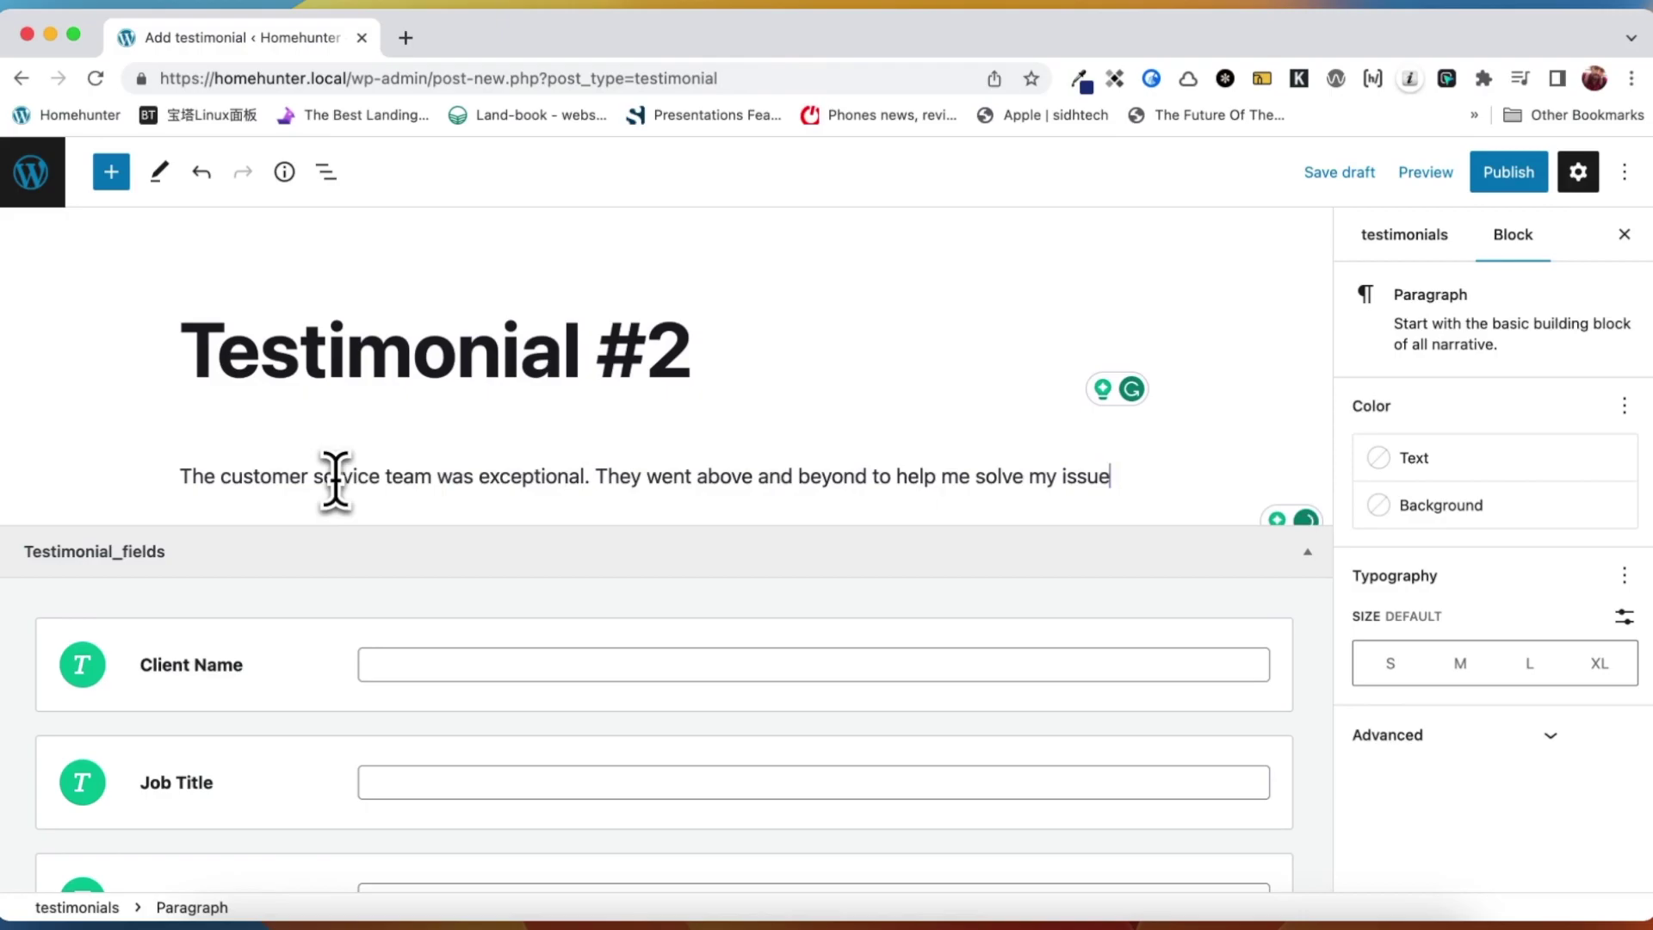
- Enter Testimonial #2's client Jane Smith, job title Marketing Manager and company DEF Business
text(.)
click(383, 670)
text(Jane Smith)
click(426, 783)
text(Marketing Manager)
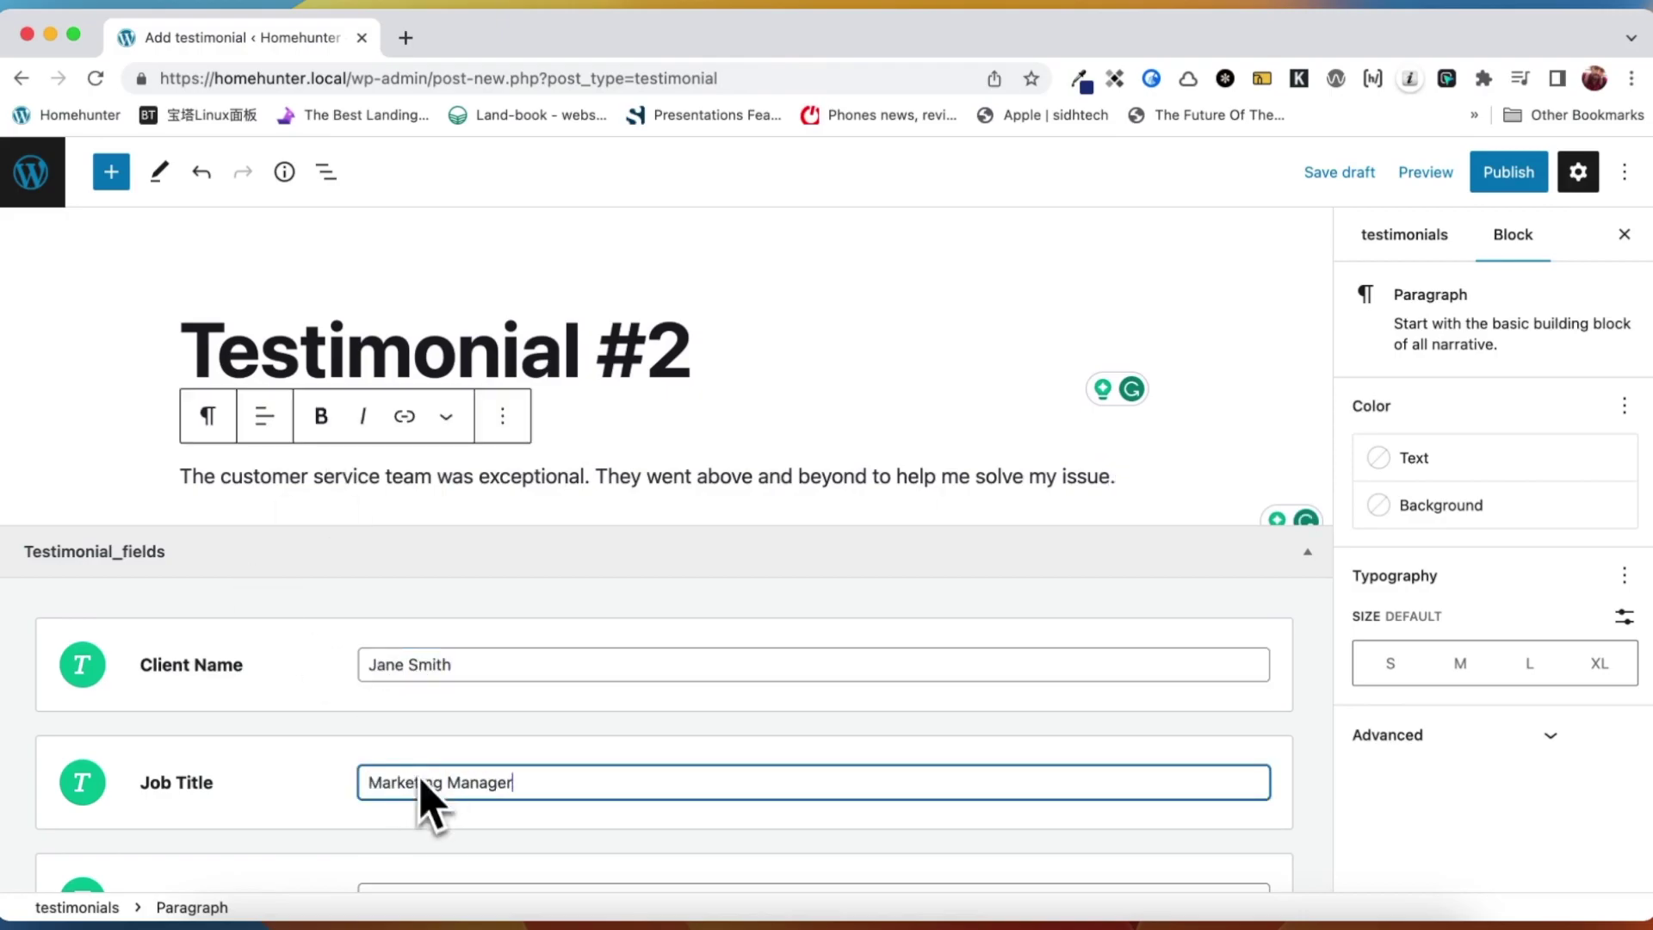
scroll(431, 805, down, 2)
click(417, 738)
text(DEF Business)
- Give Testimonial #2 a rating of 5 and publish it
scroll(473, 764, down, 1)
key(Tab)
text(5)
click(1508, 171)
click(1421, 169)
click(1558, 443)
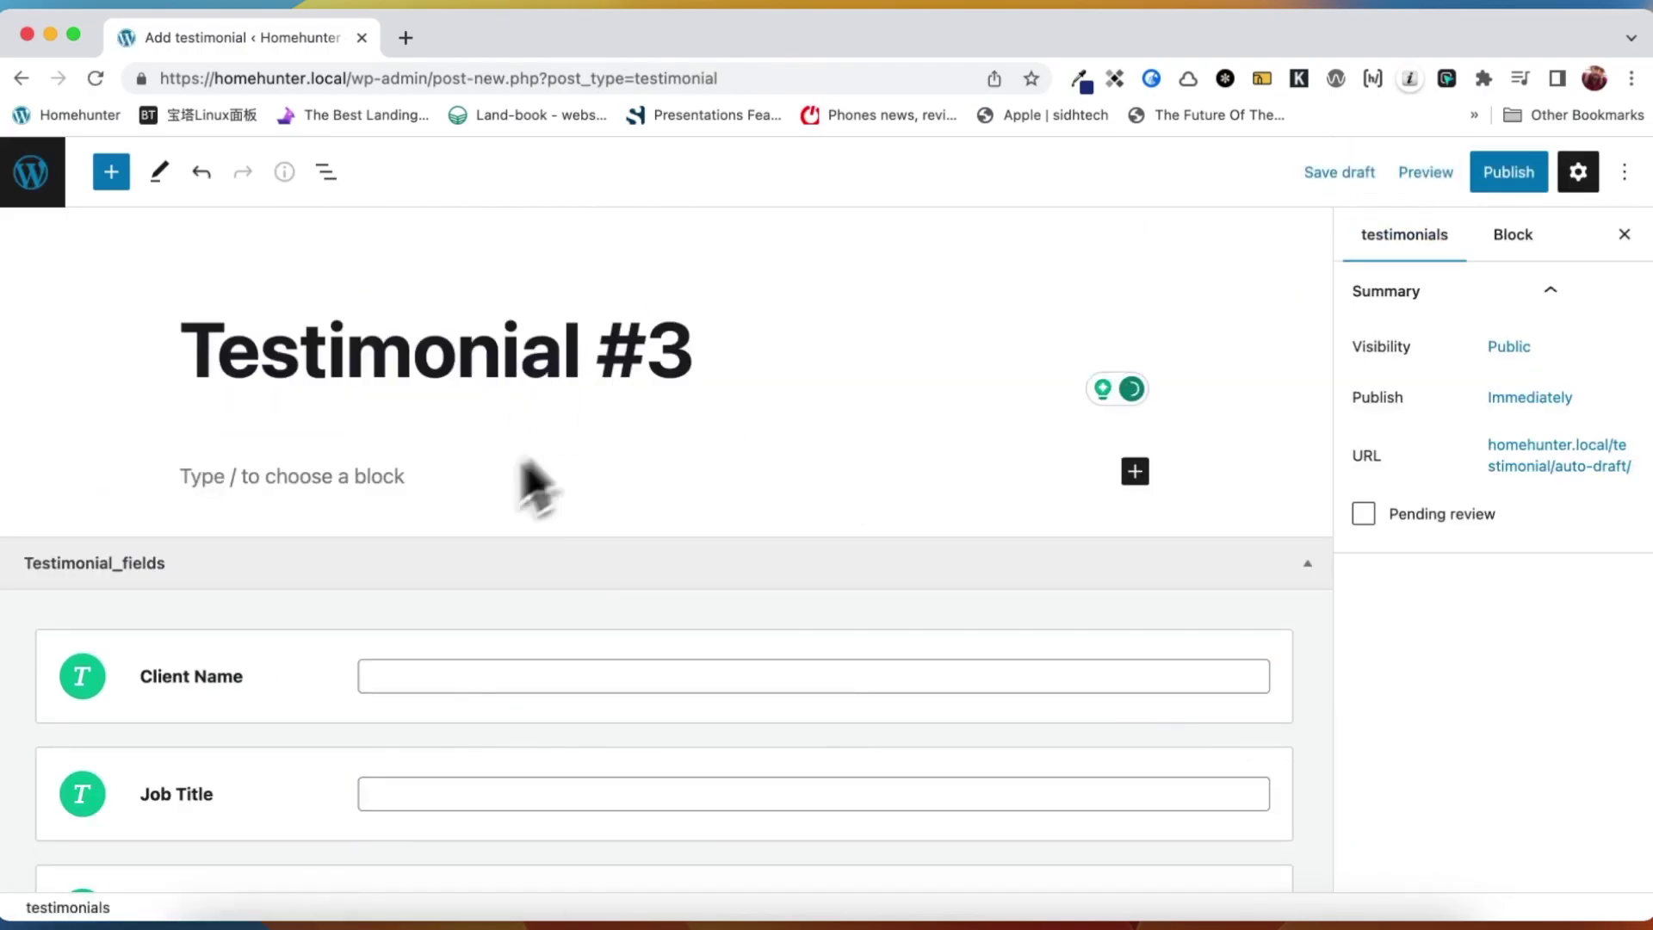
- Write Testimonial #3's review text and enter its client name
click(530, 482)
text(I highly recommend this service. The team was professional and delivered results on)
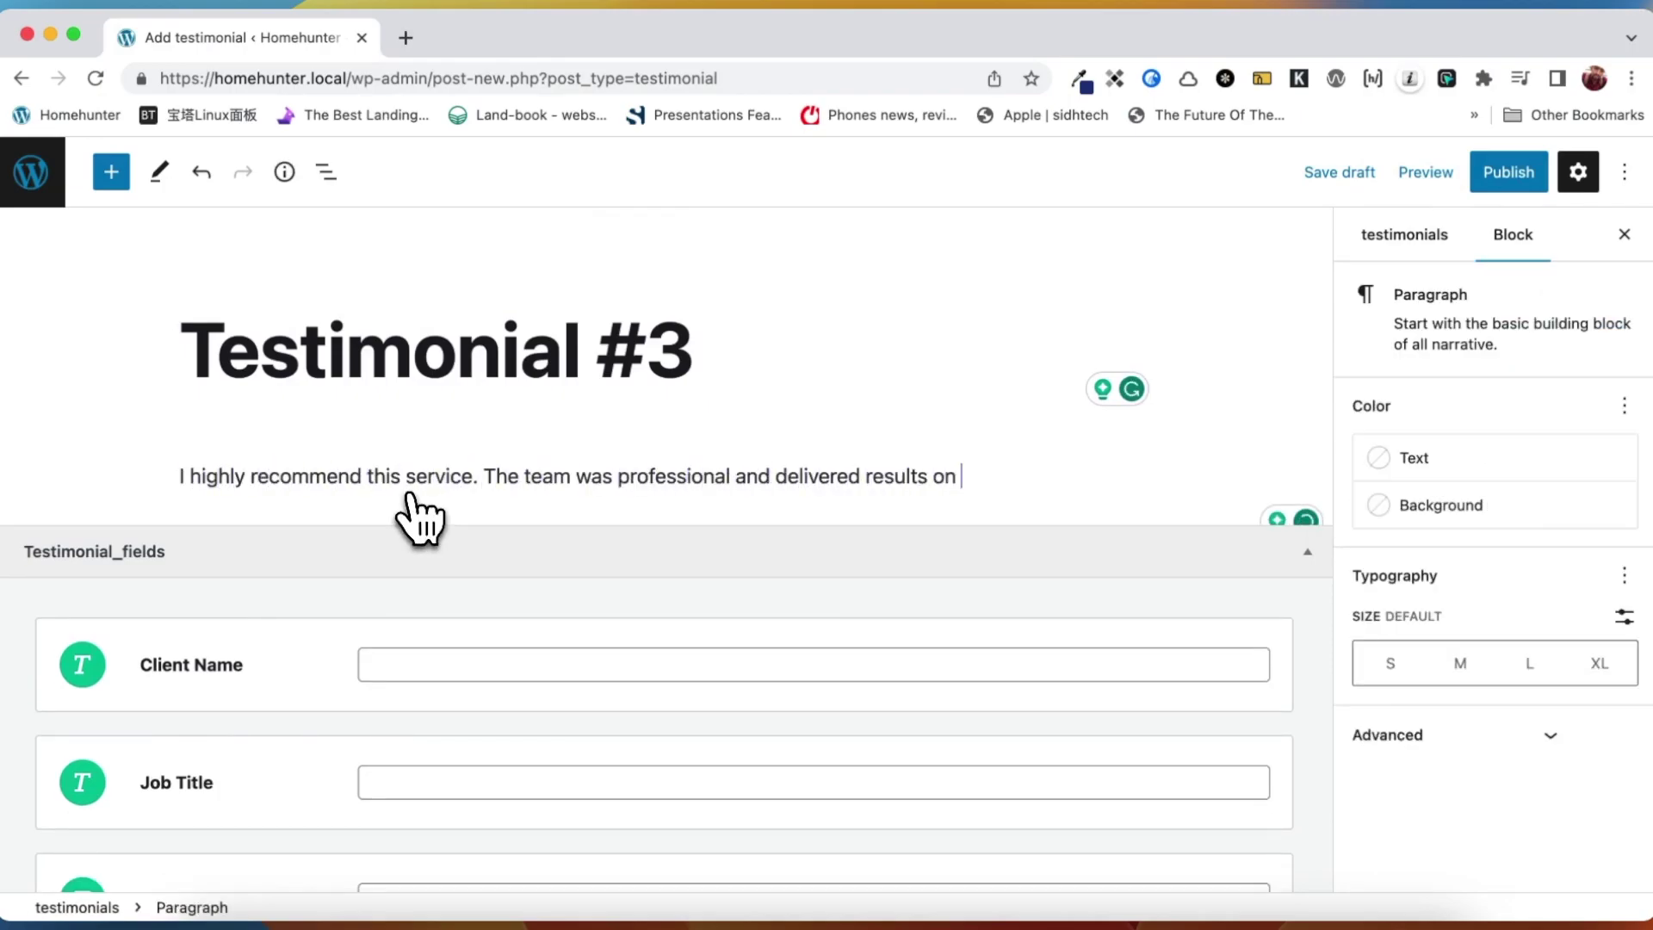
text(time.)
click(422, 664)
text(M)
key(Tab)
text(DHI Enterprises)
- Correct Testimonial #3's job title to CEO, set company GHI Enterprises, and publish it
key(Tab)
click(368, 633)
key(ctrl+a)
key(BackSpace)
text(CEO)
key(Tab)
text(GHI Enterprises)
key(Tab)
scroll(1106, 480, up, 5)
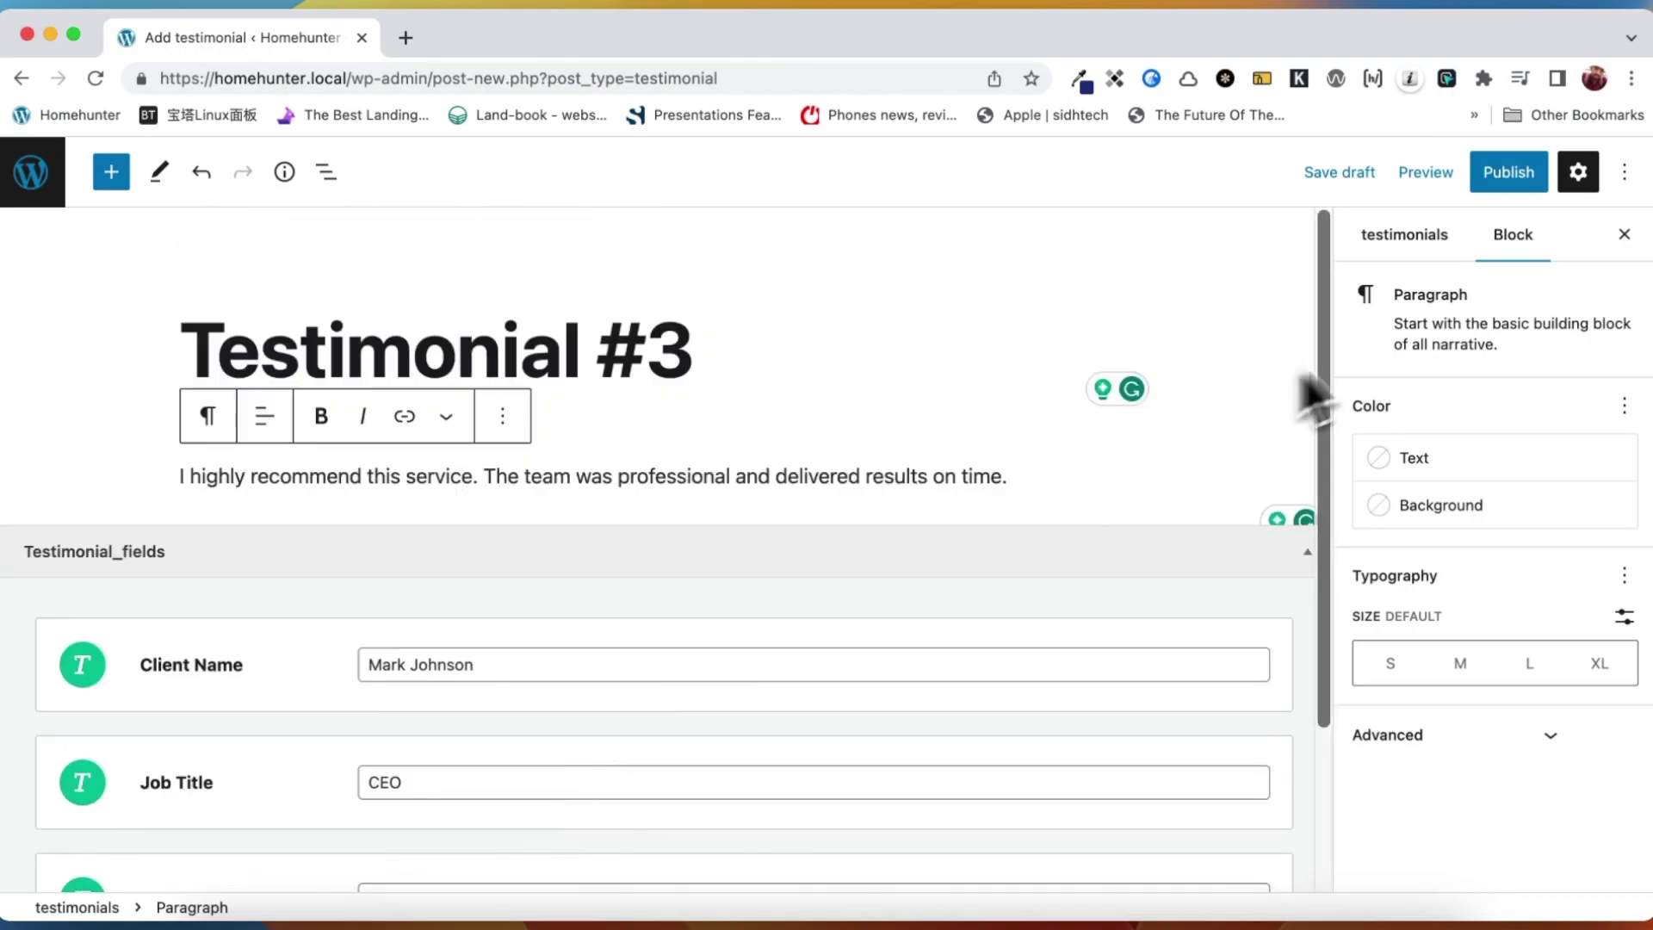
click(1509, 171)
click(1395, 172)
- Create a new post titled 'Testimonial #4' with its review paragraph
click(1568, 416)
text(GHI Enterprises)
key(ctrl+a)
text(Testimonial #4)
click(396, 476)
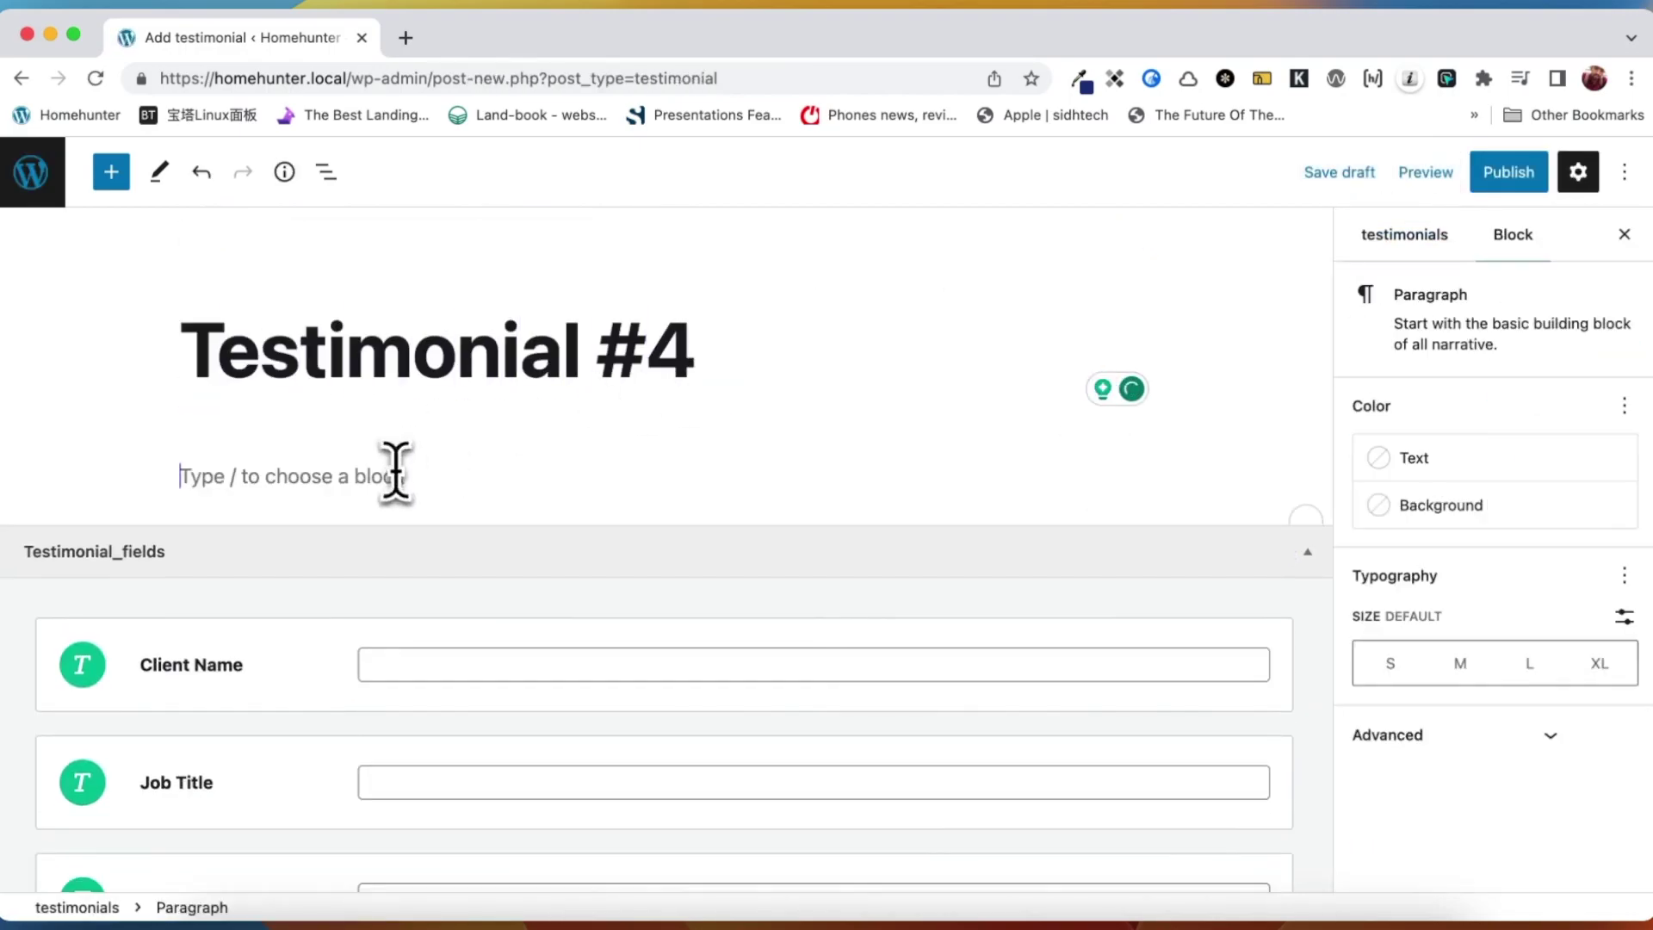
text(The team was great to work with. They pro)
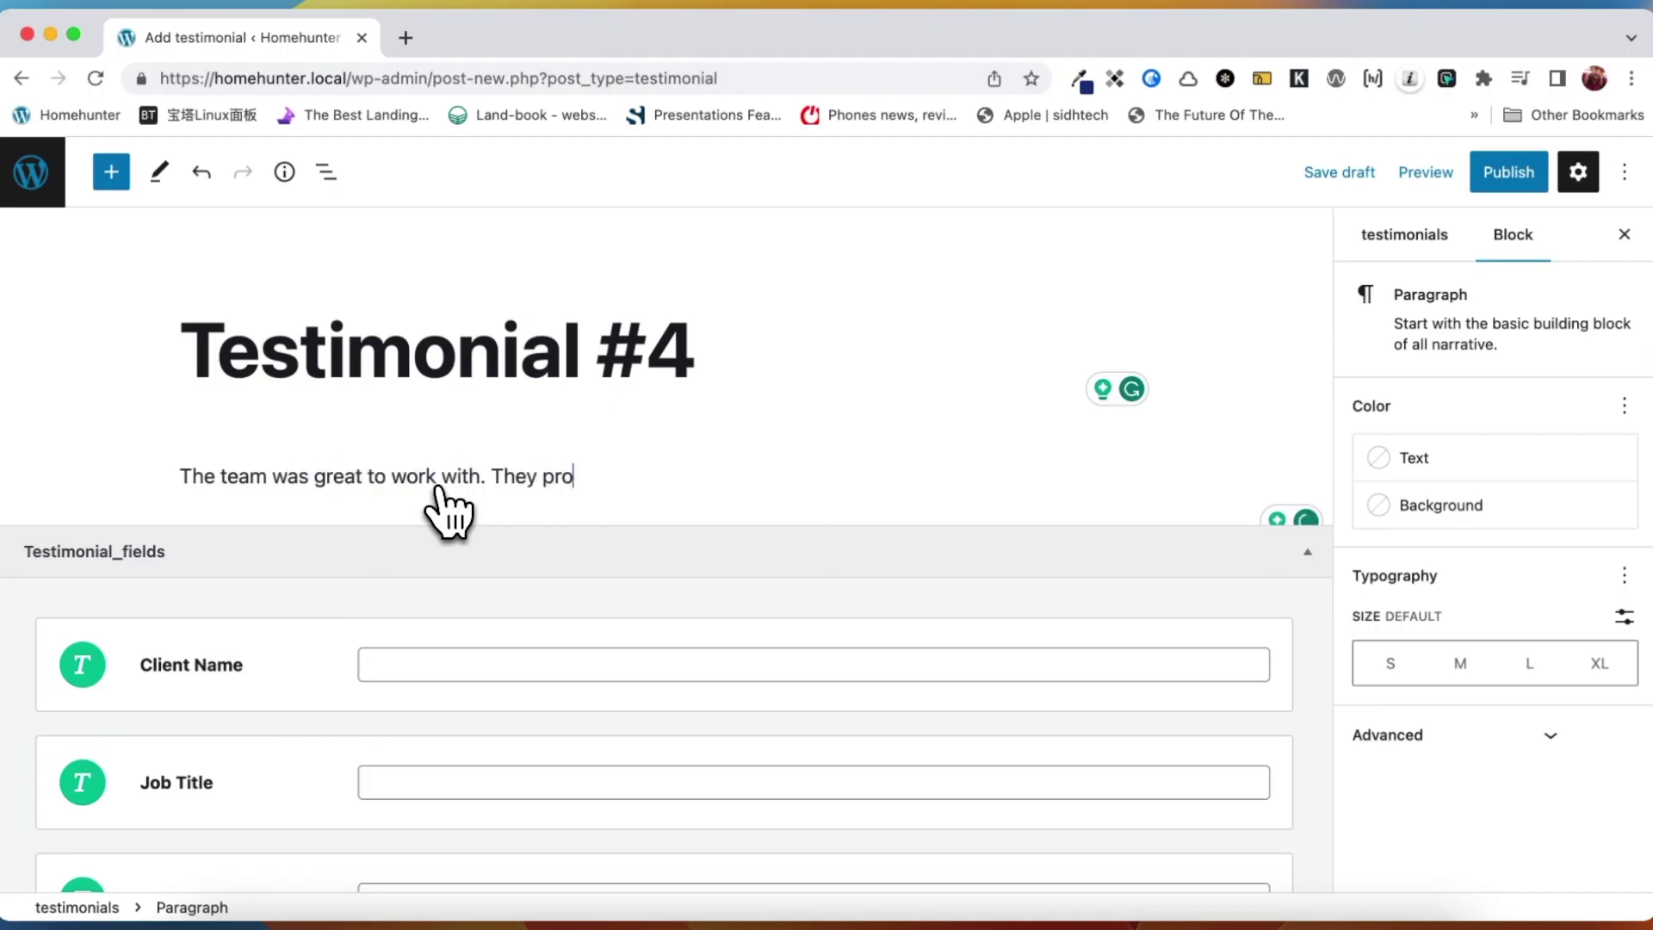
text( my business.)
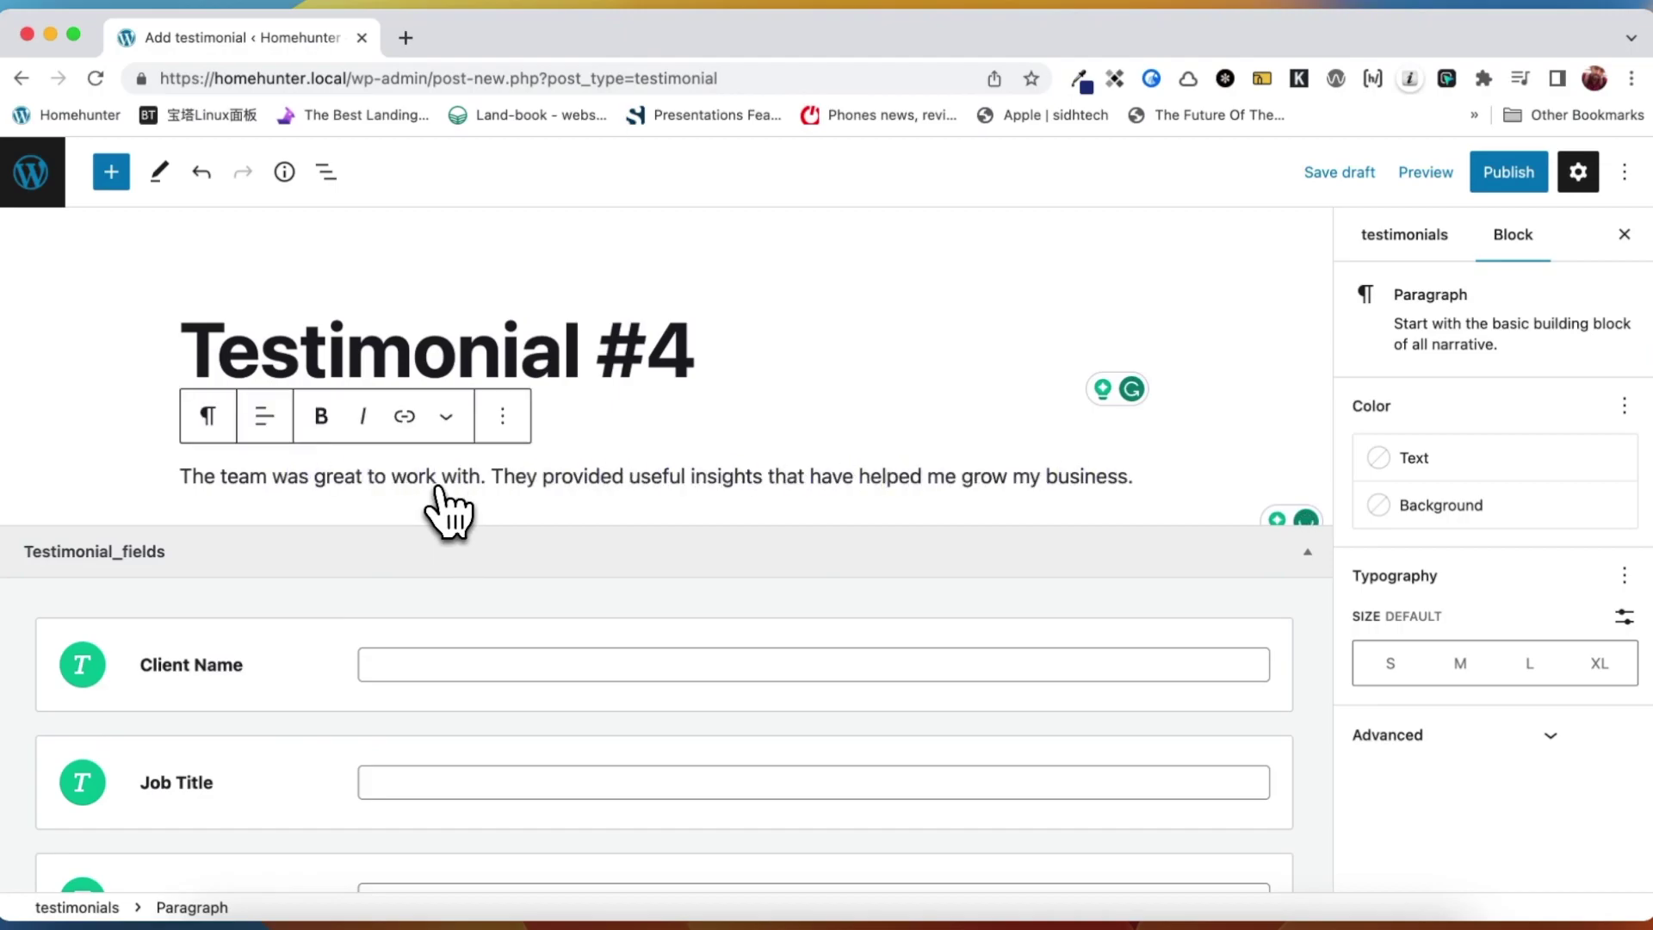
- Set Testimonial #4's client Sarah Lee, job title Manager, company JKL Solutions, and publish it
click(431, 667)
text(Sarah Lee)
click(420, 790)
text(Man)
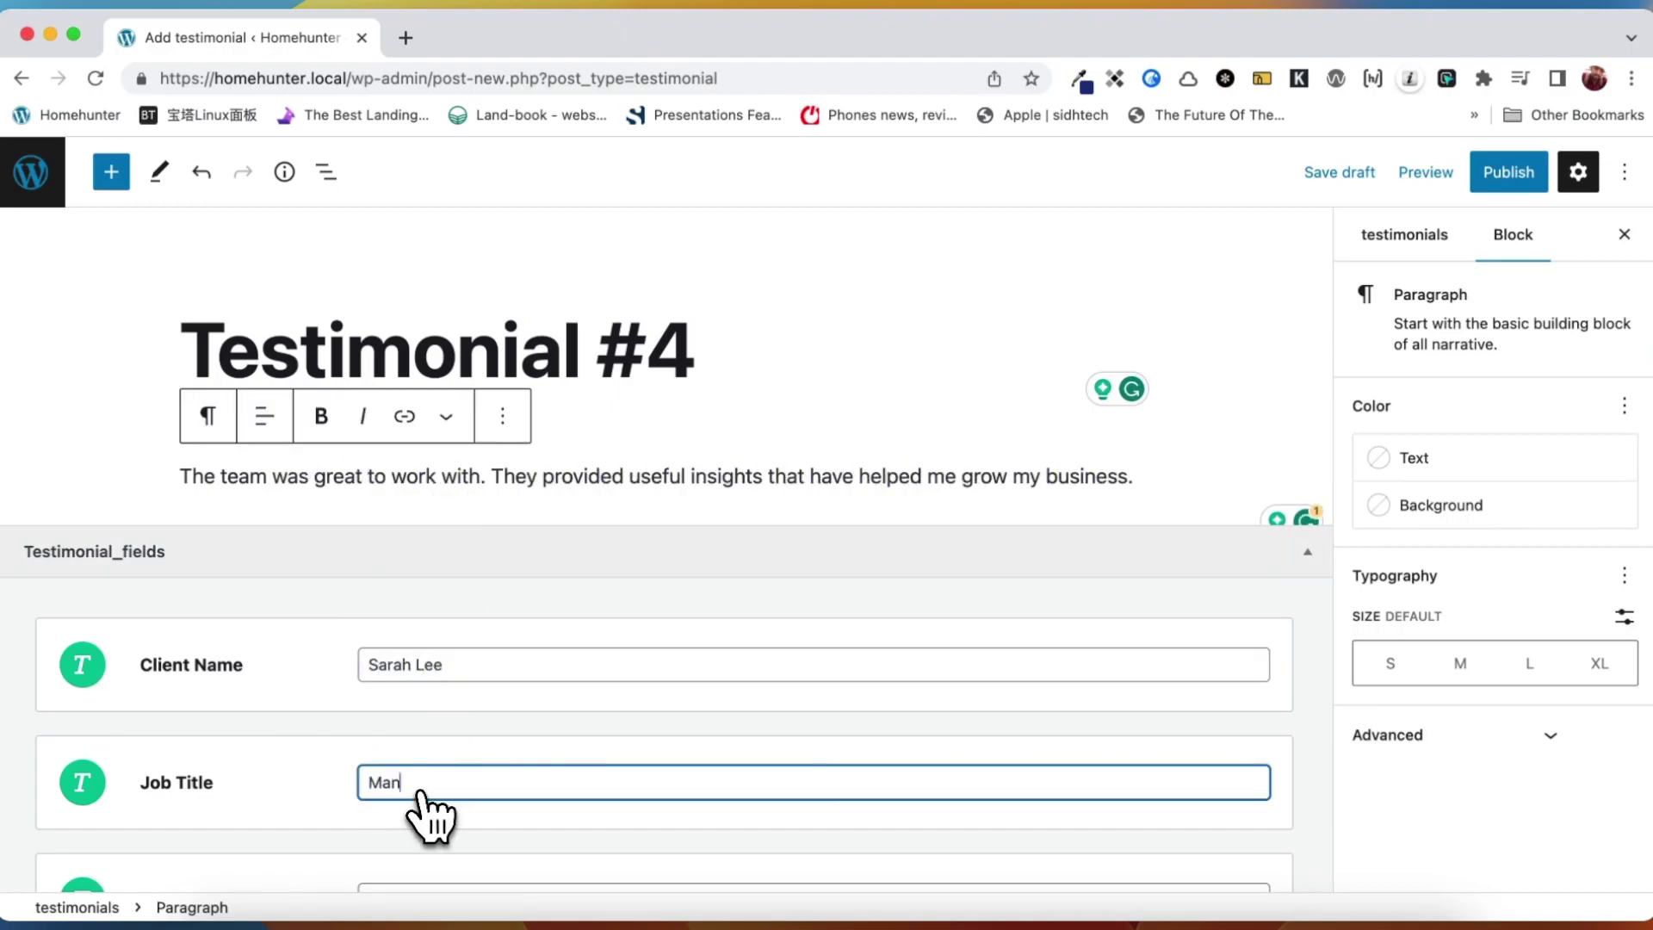
text(ager)
key(Tab)
text(JKL Solutions)
click(1509, 171)
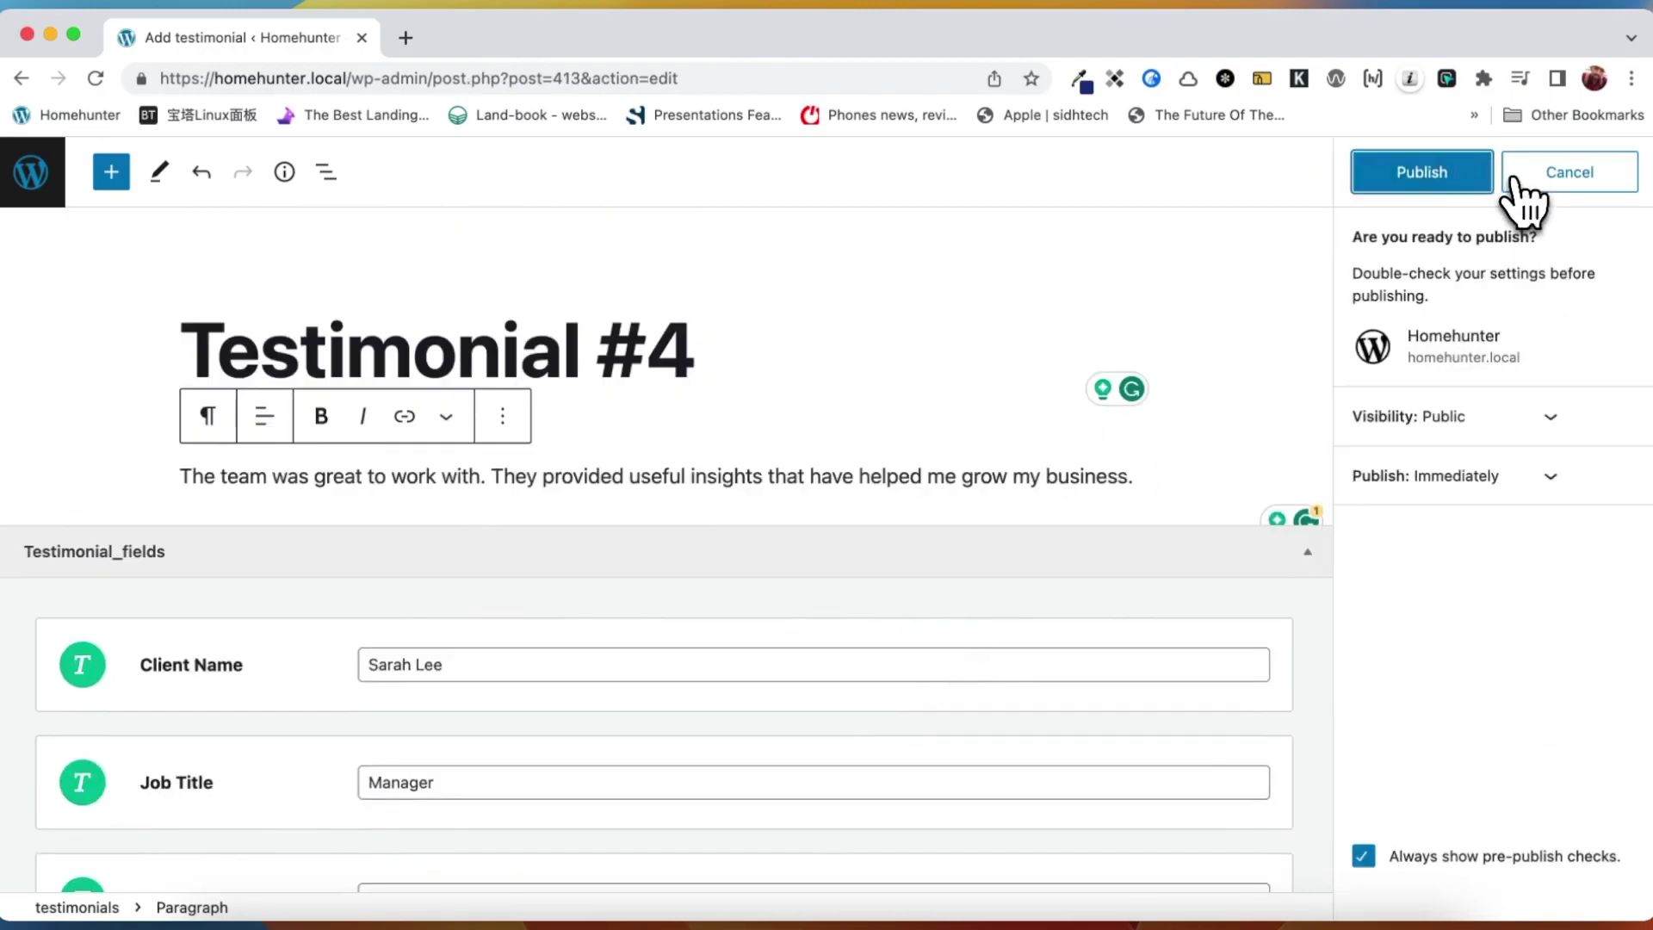
click(1455, 172)
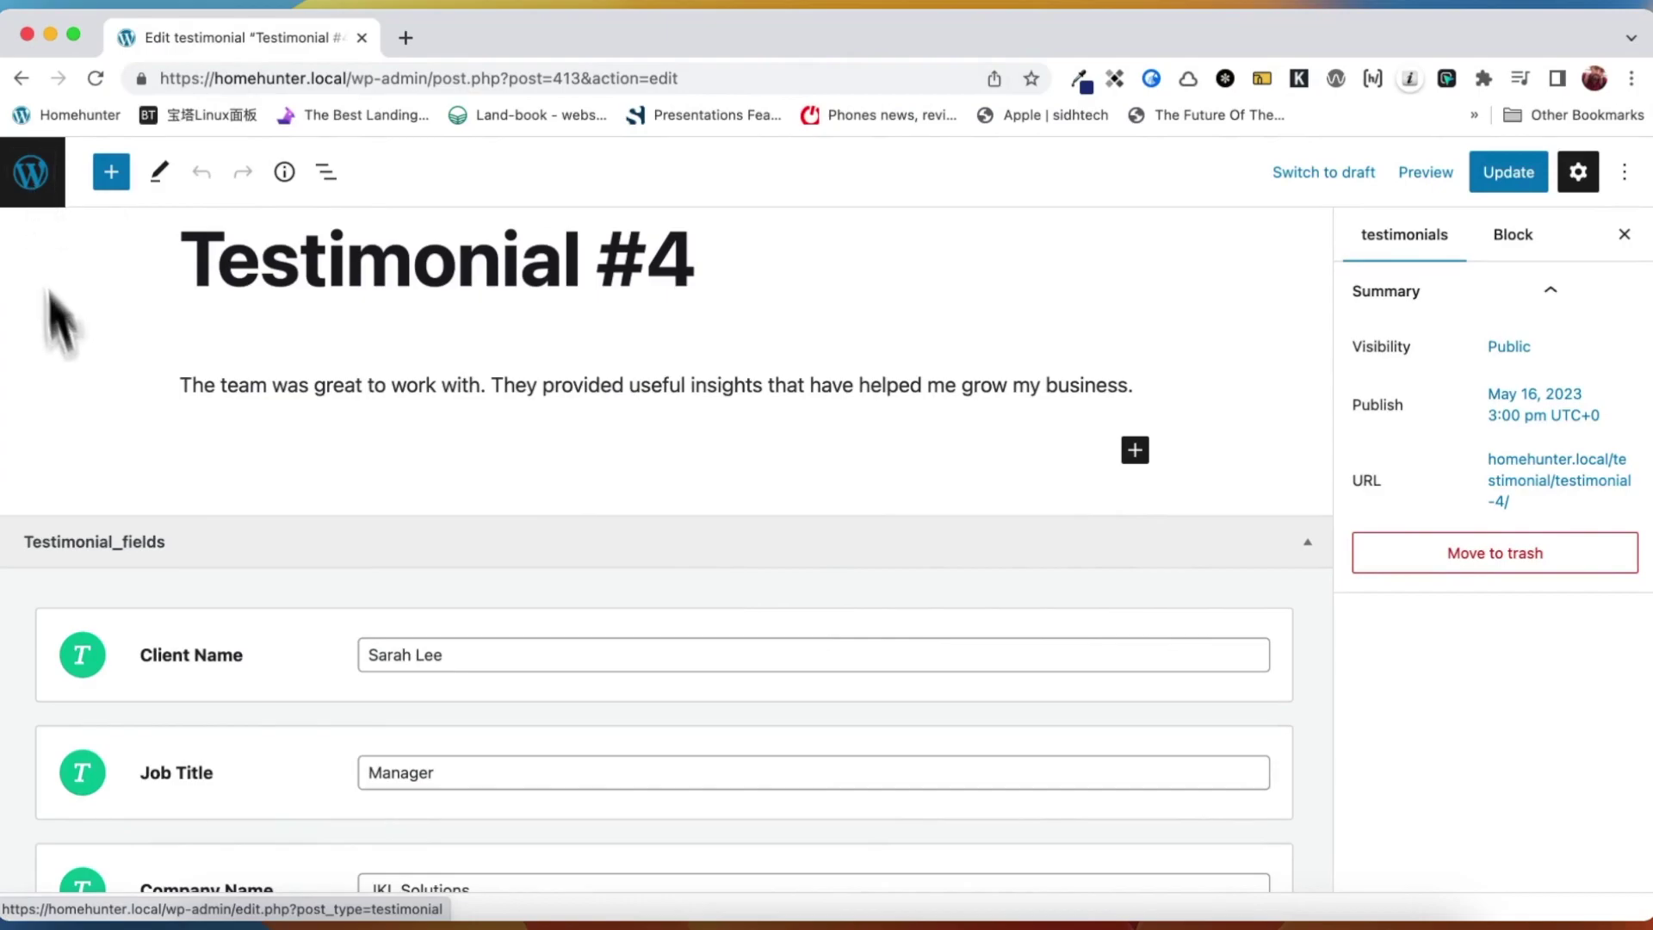
- Leave the editor and go to the site's Pages list
scroll(305, 400, up, 1)
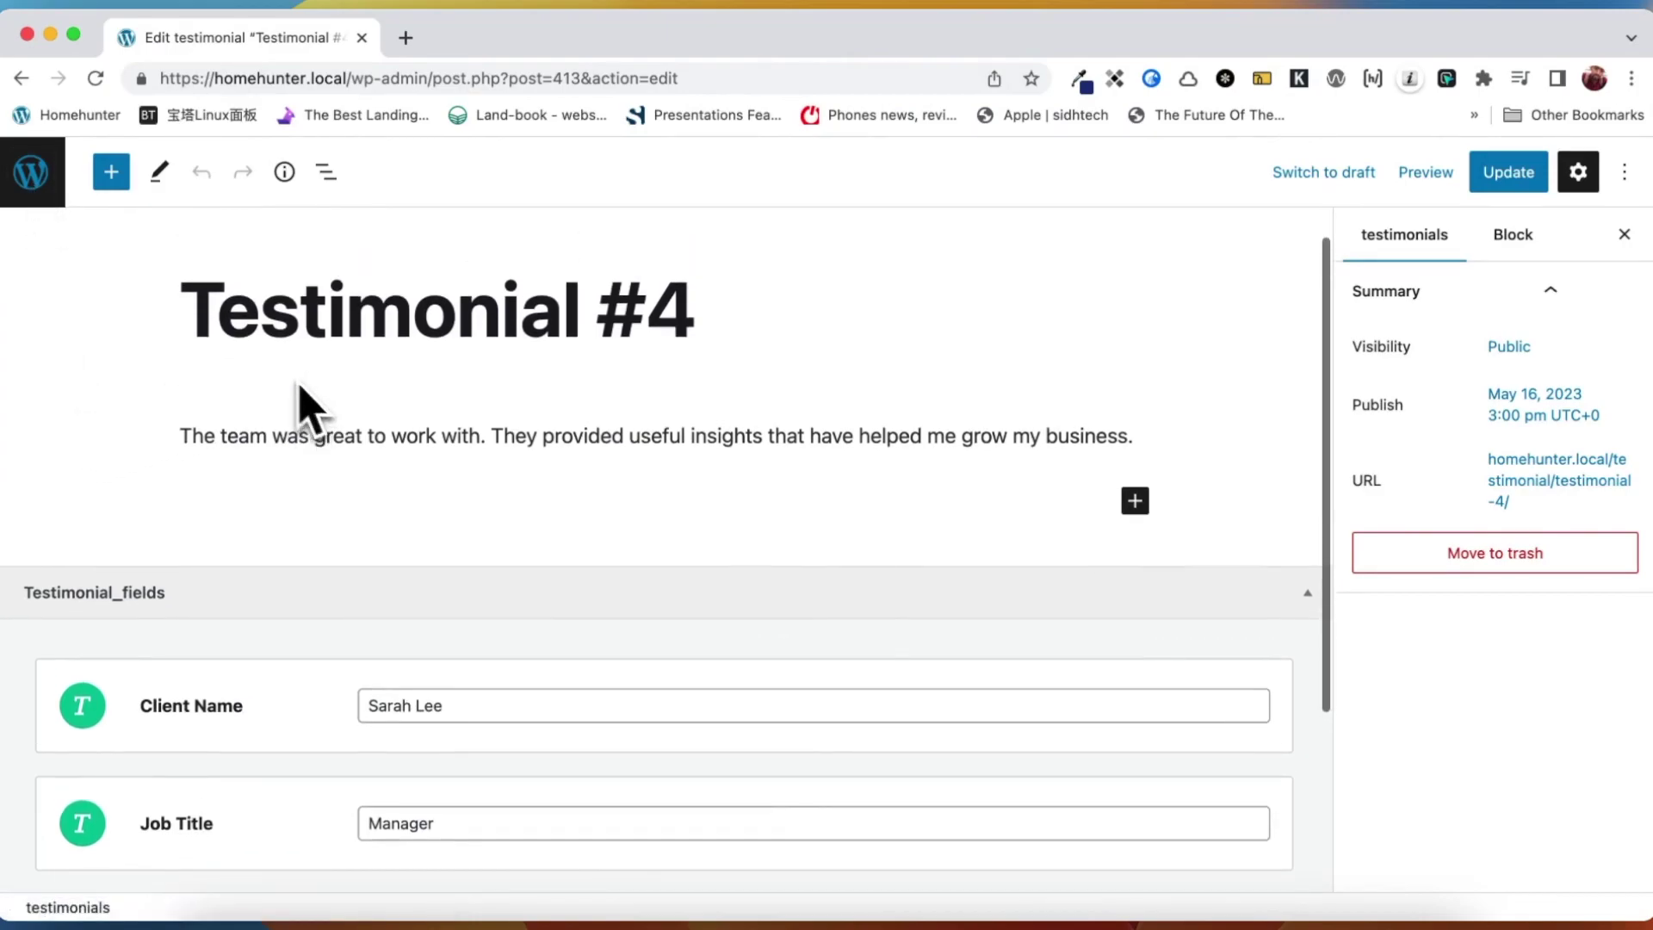
click(40, 183)
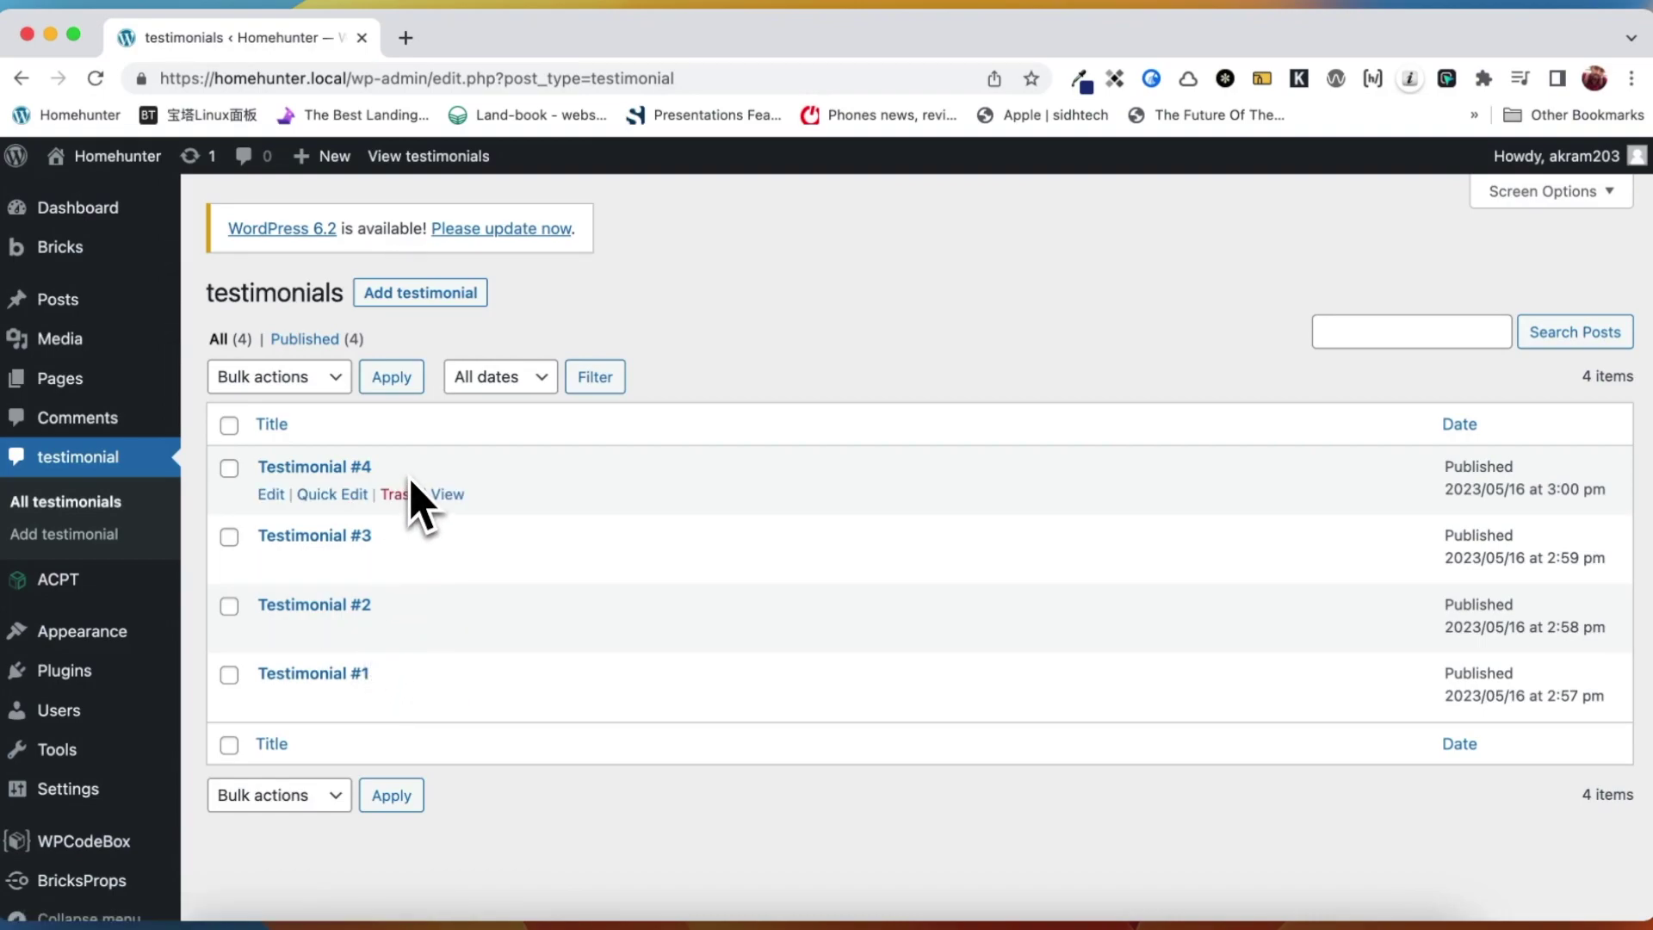
click(56, 379)
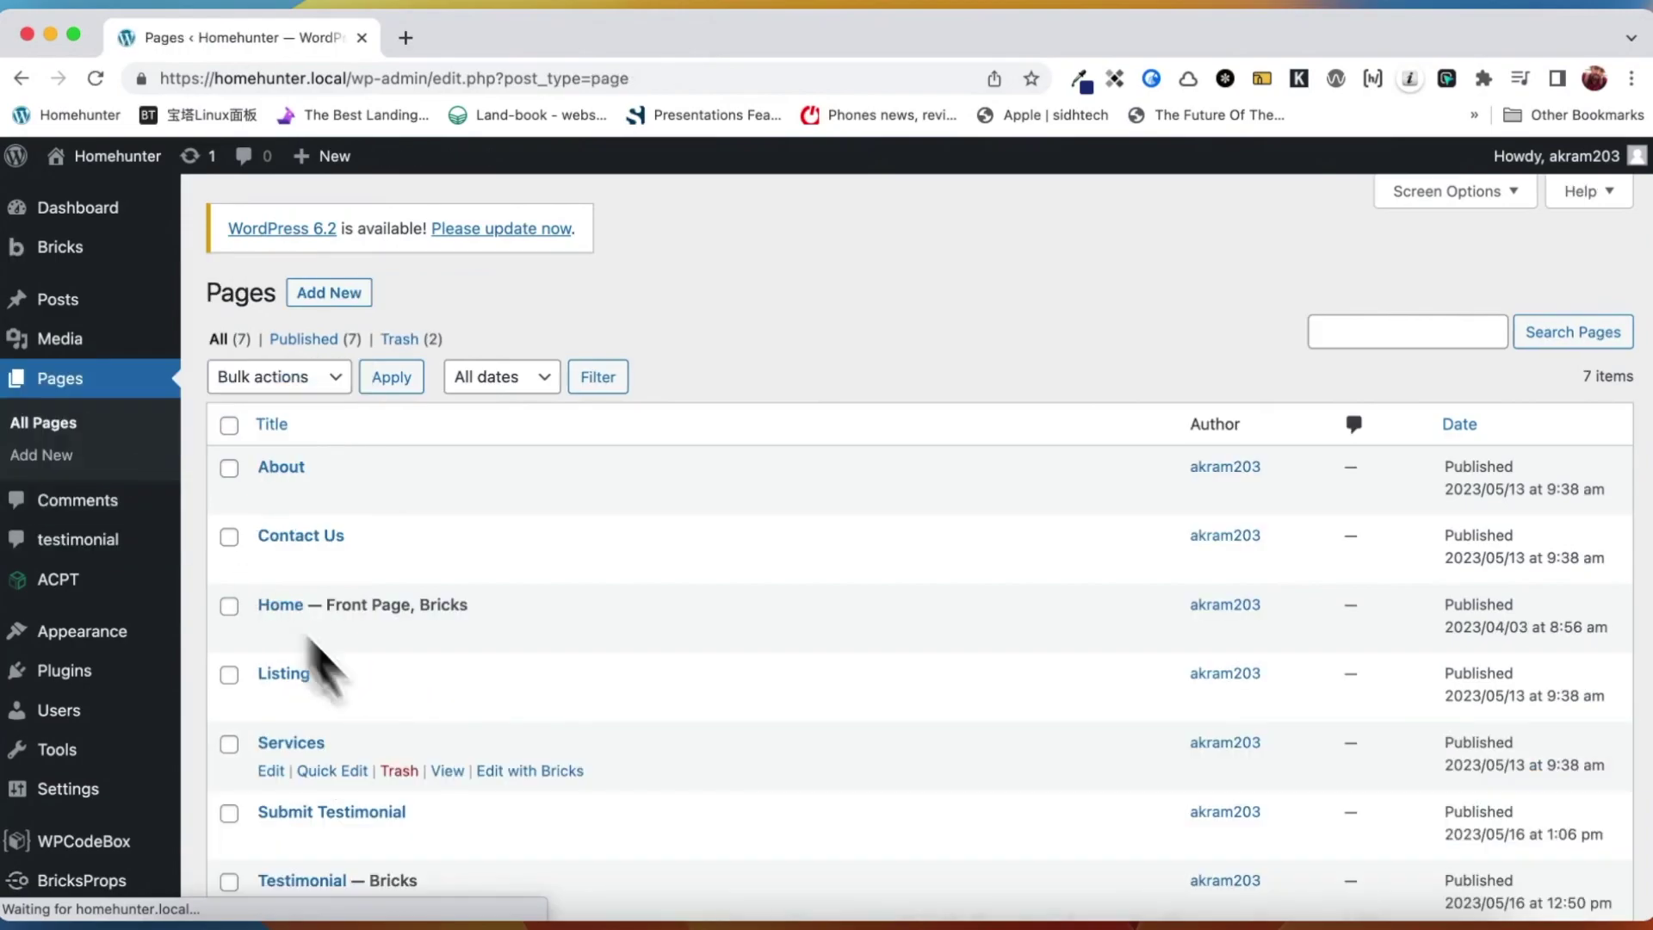
- Edit the Testimonial page with Bricks and expand Section, Container and its grid blocks
scroll(396, 775, down, 3)
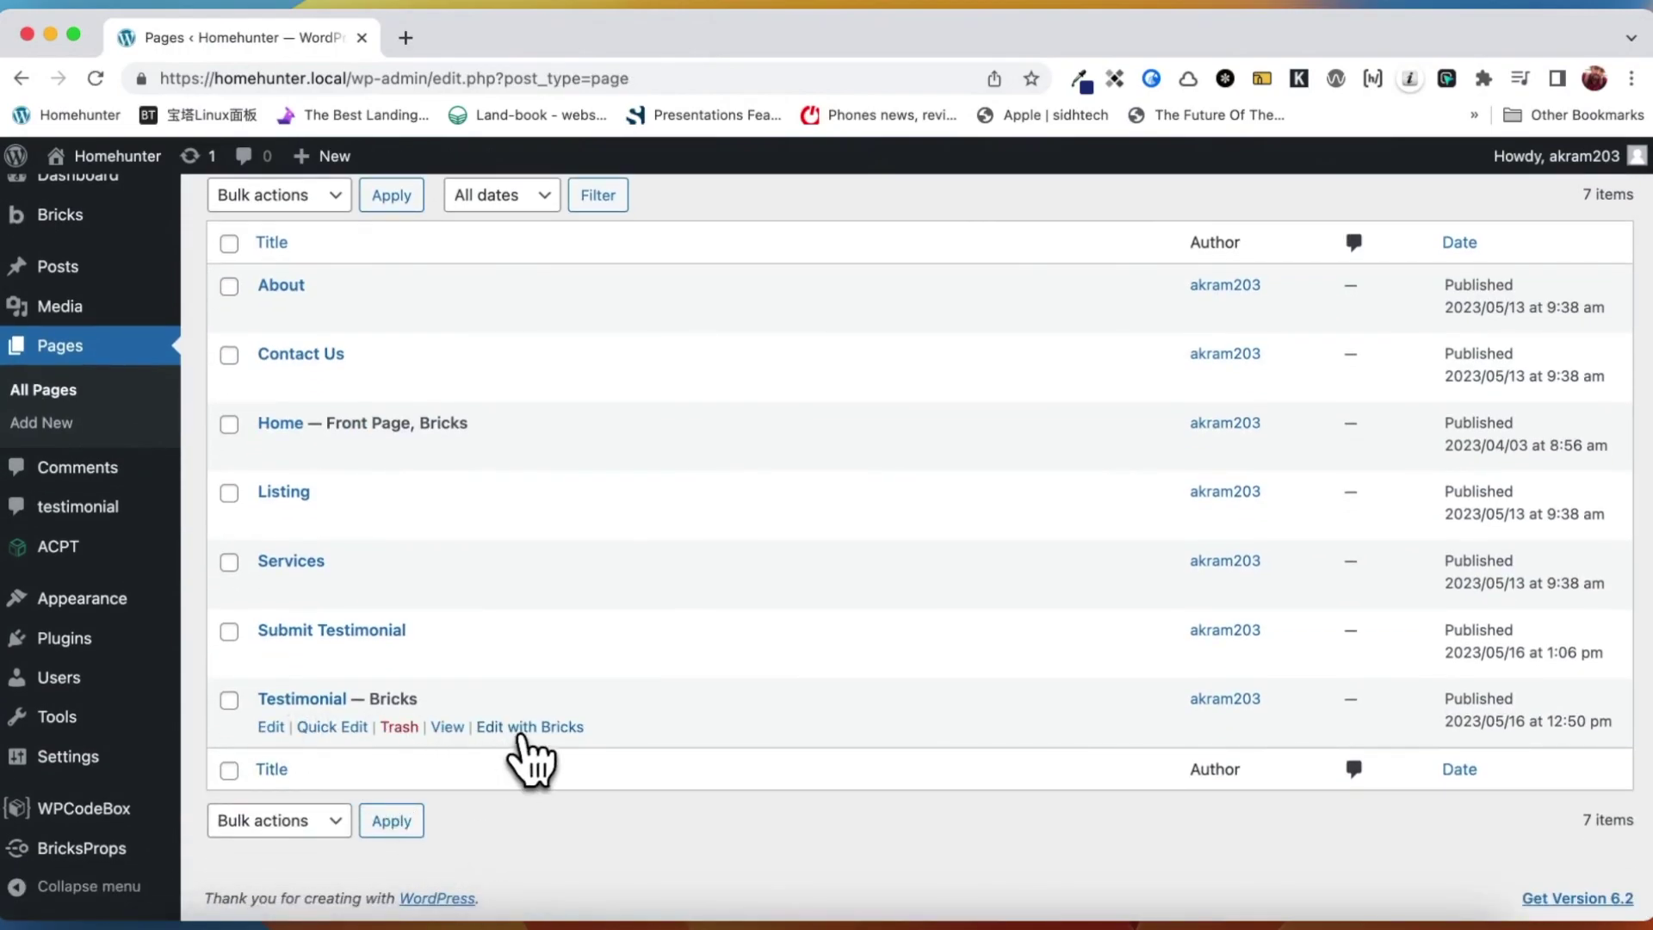
click(523, 729)
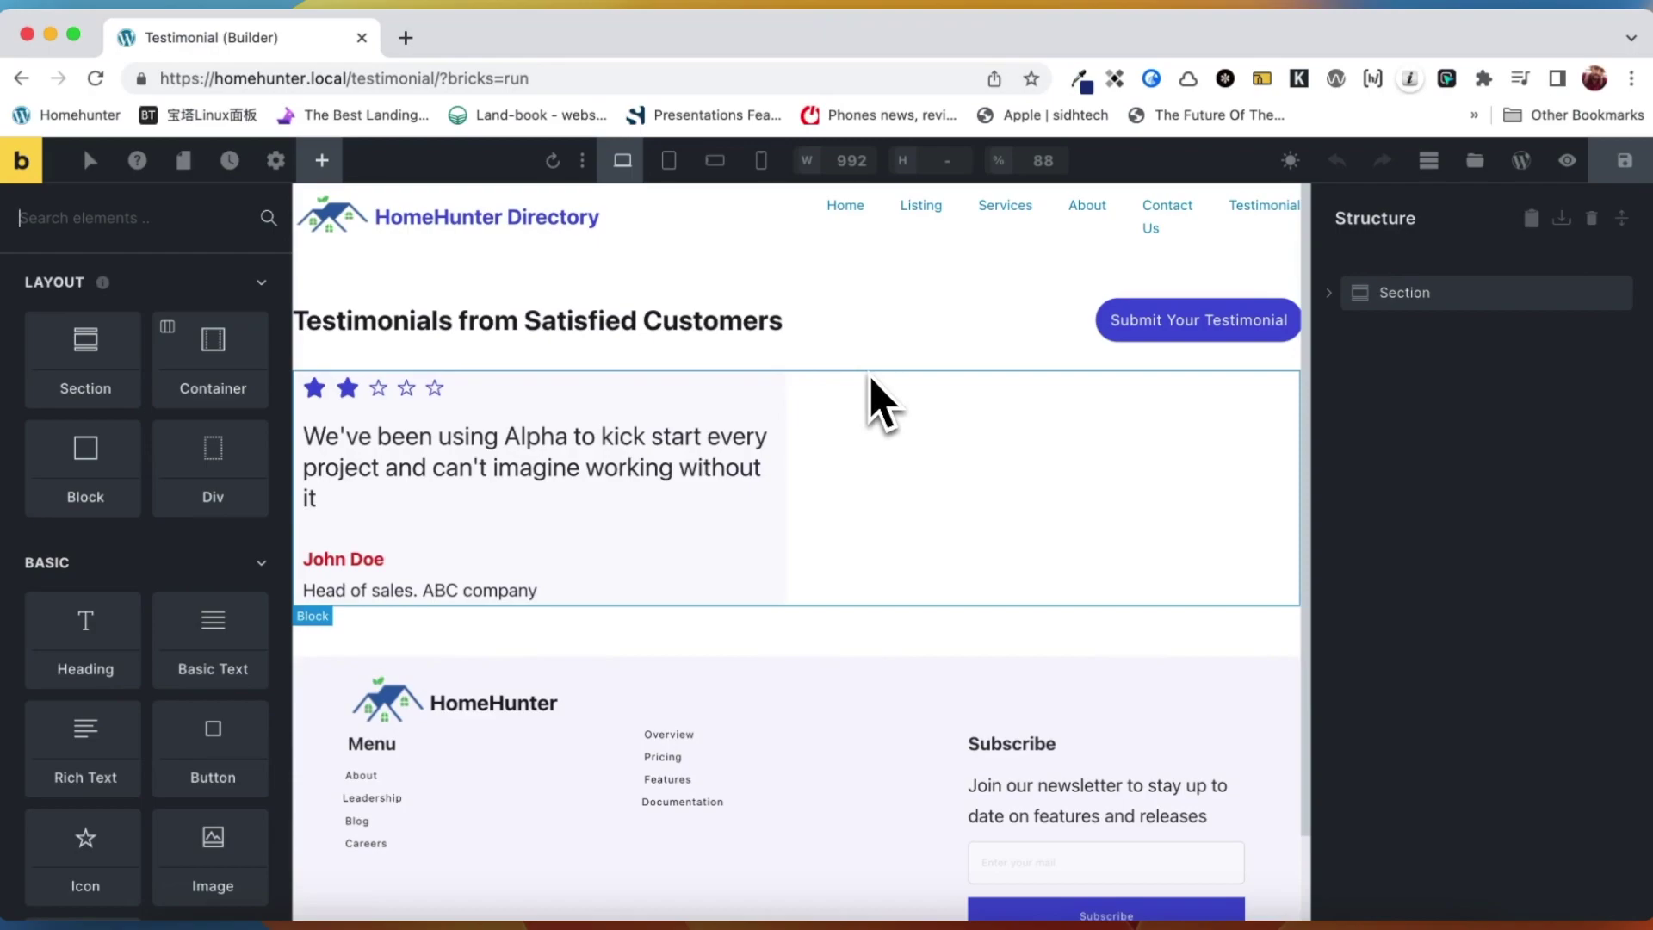
click(1339, 298)
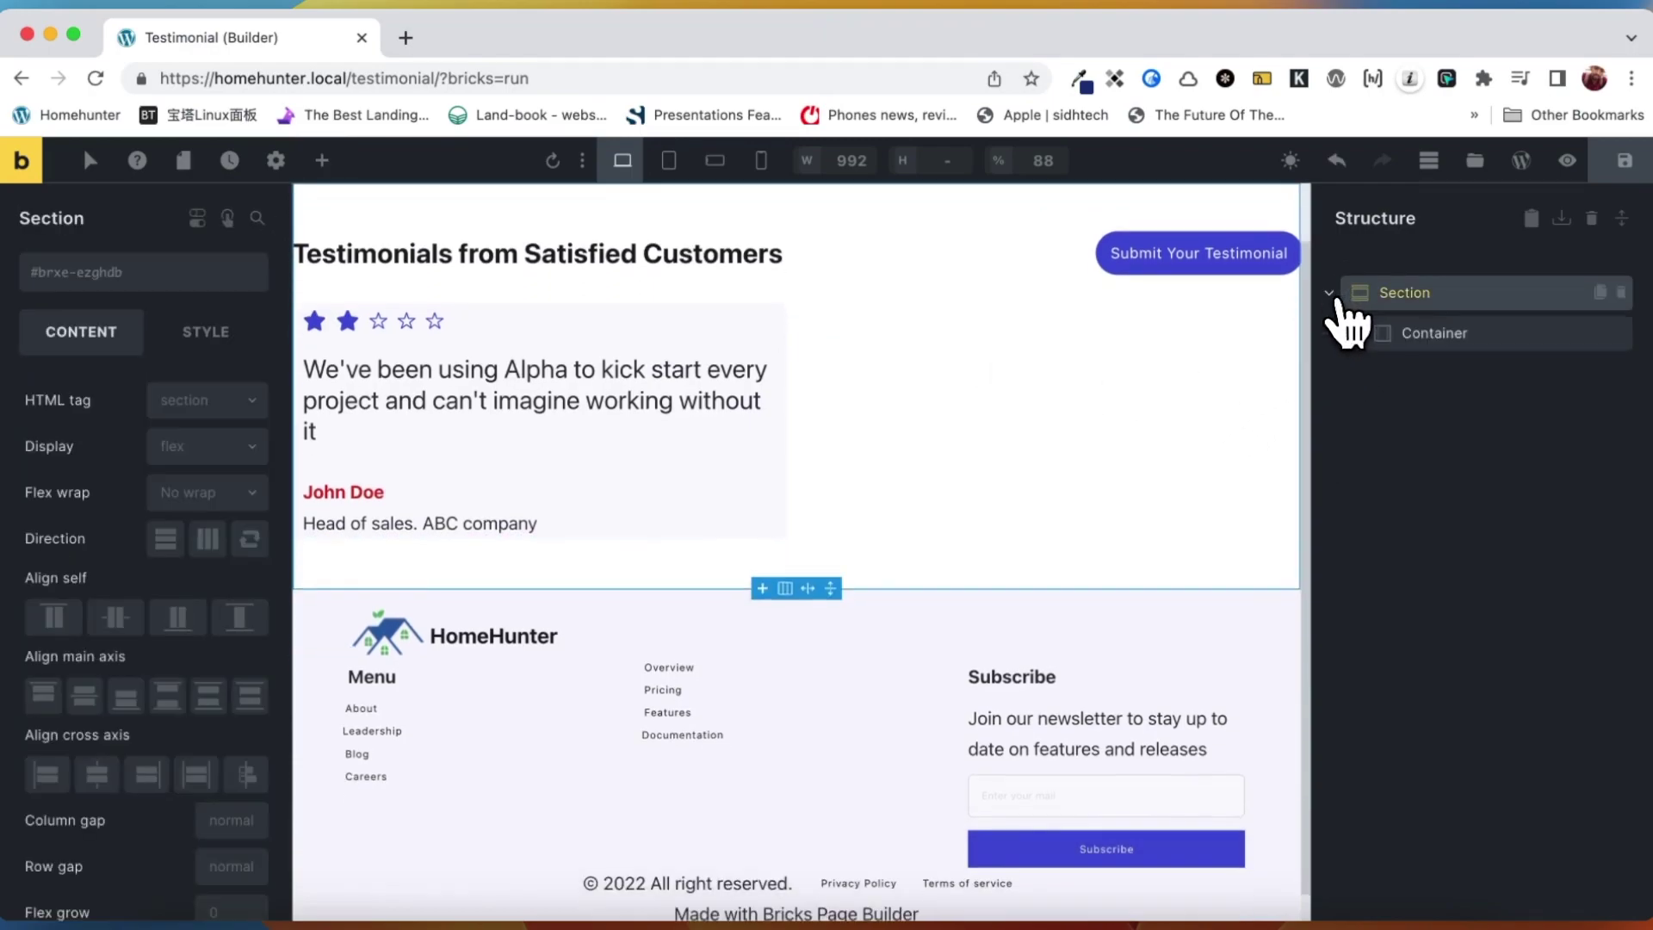
click(1356, 336)
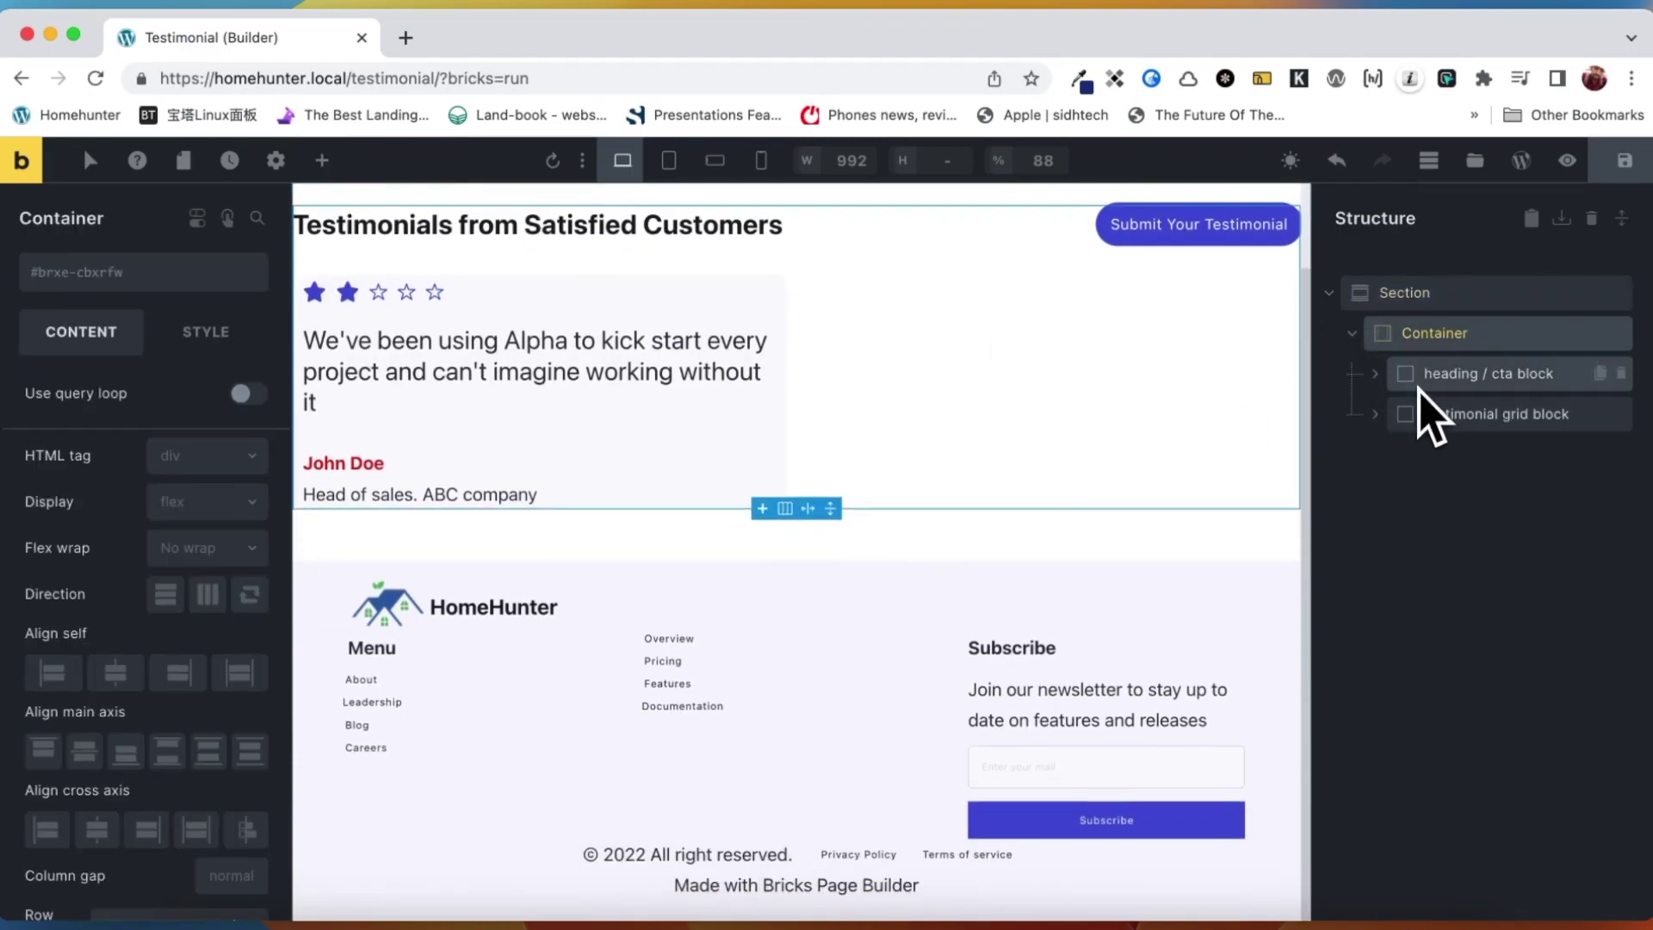
click(1389, 416)
click(1385, 375)
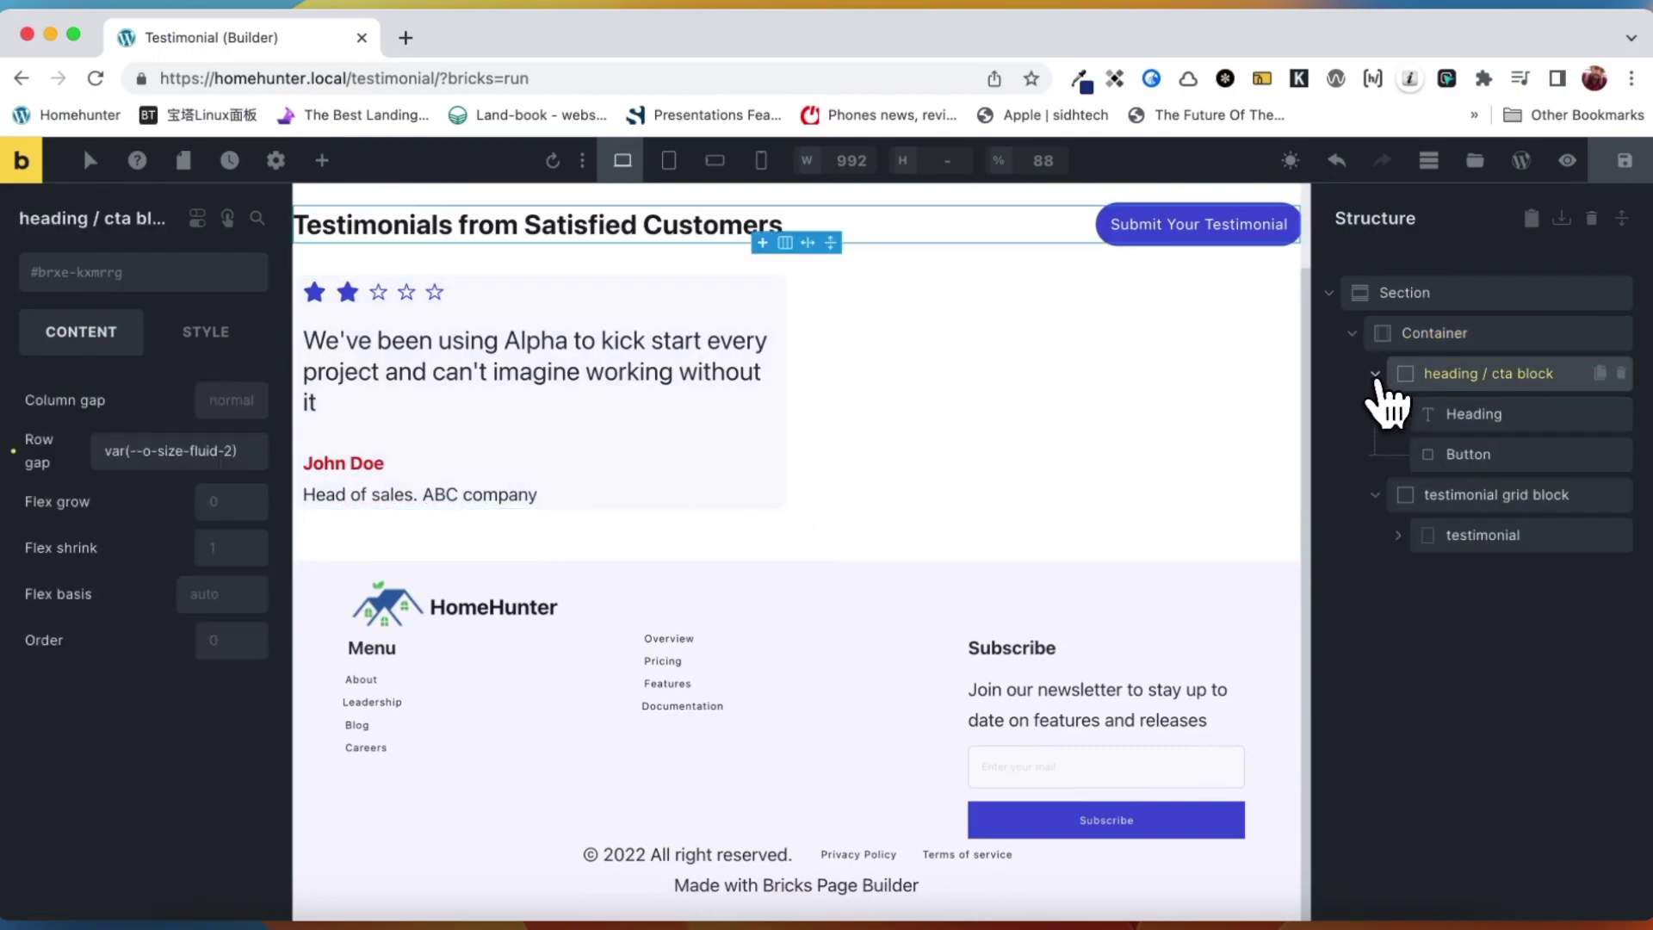
- Expand the testimonial card and star ratings group, then select the testimonial card
click(1413, 536)
click(1502, 575)
click(1502, 618)
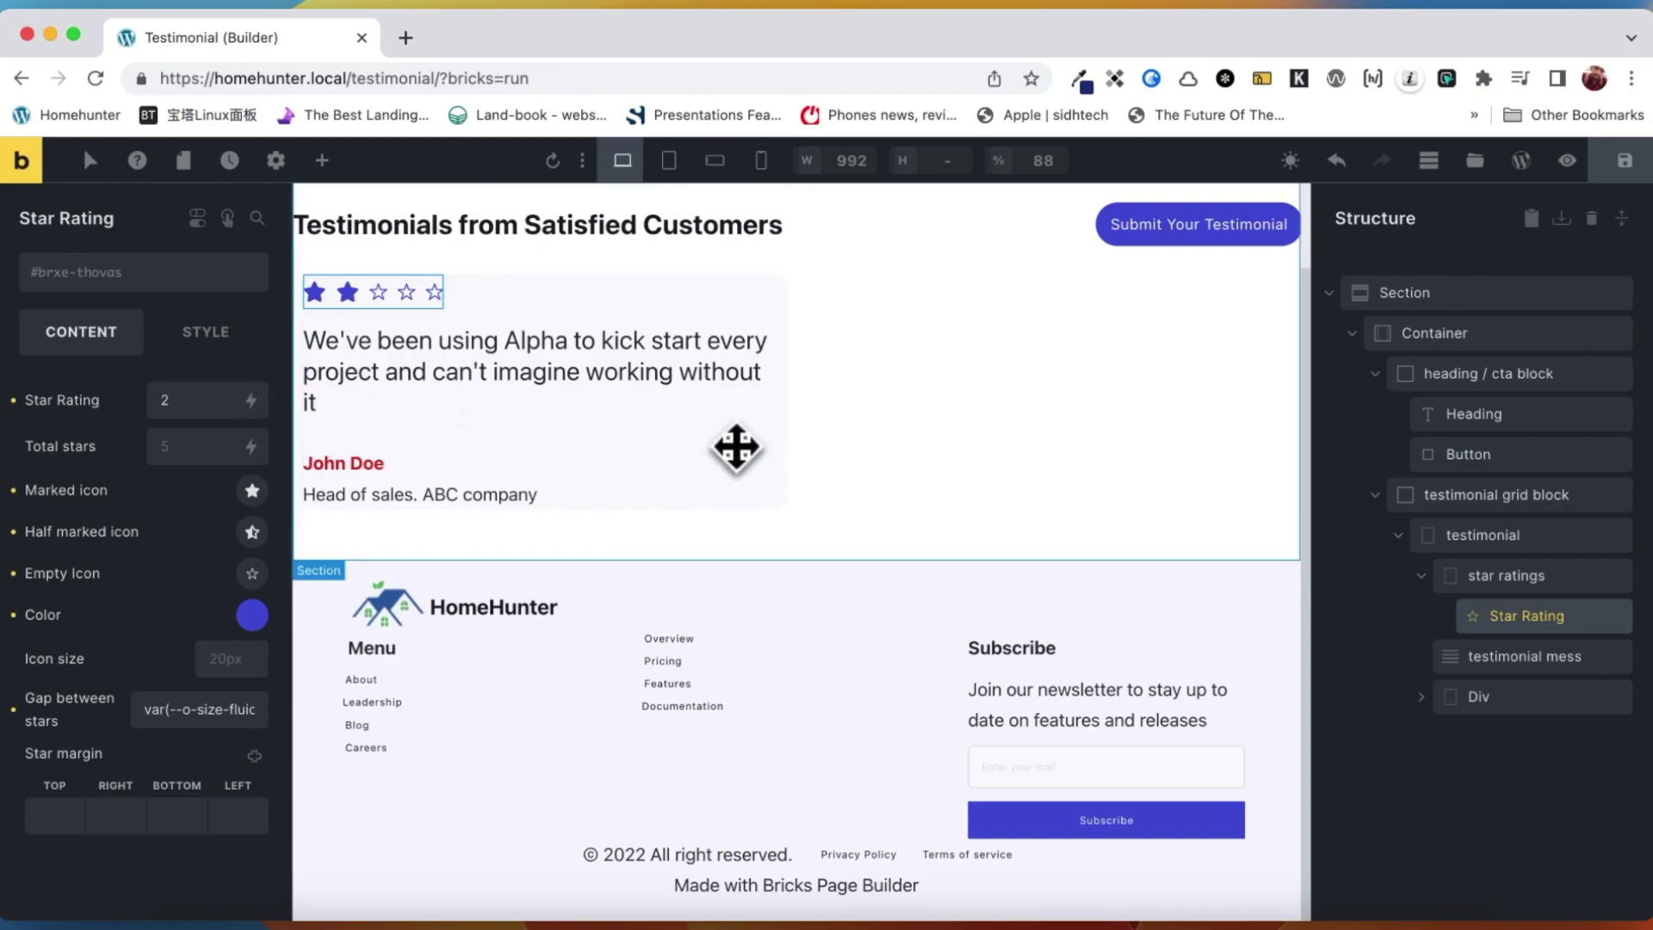
click(831, 442)
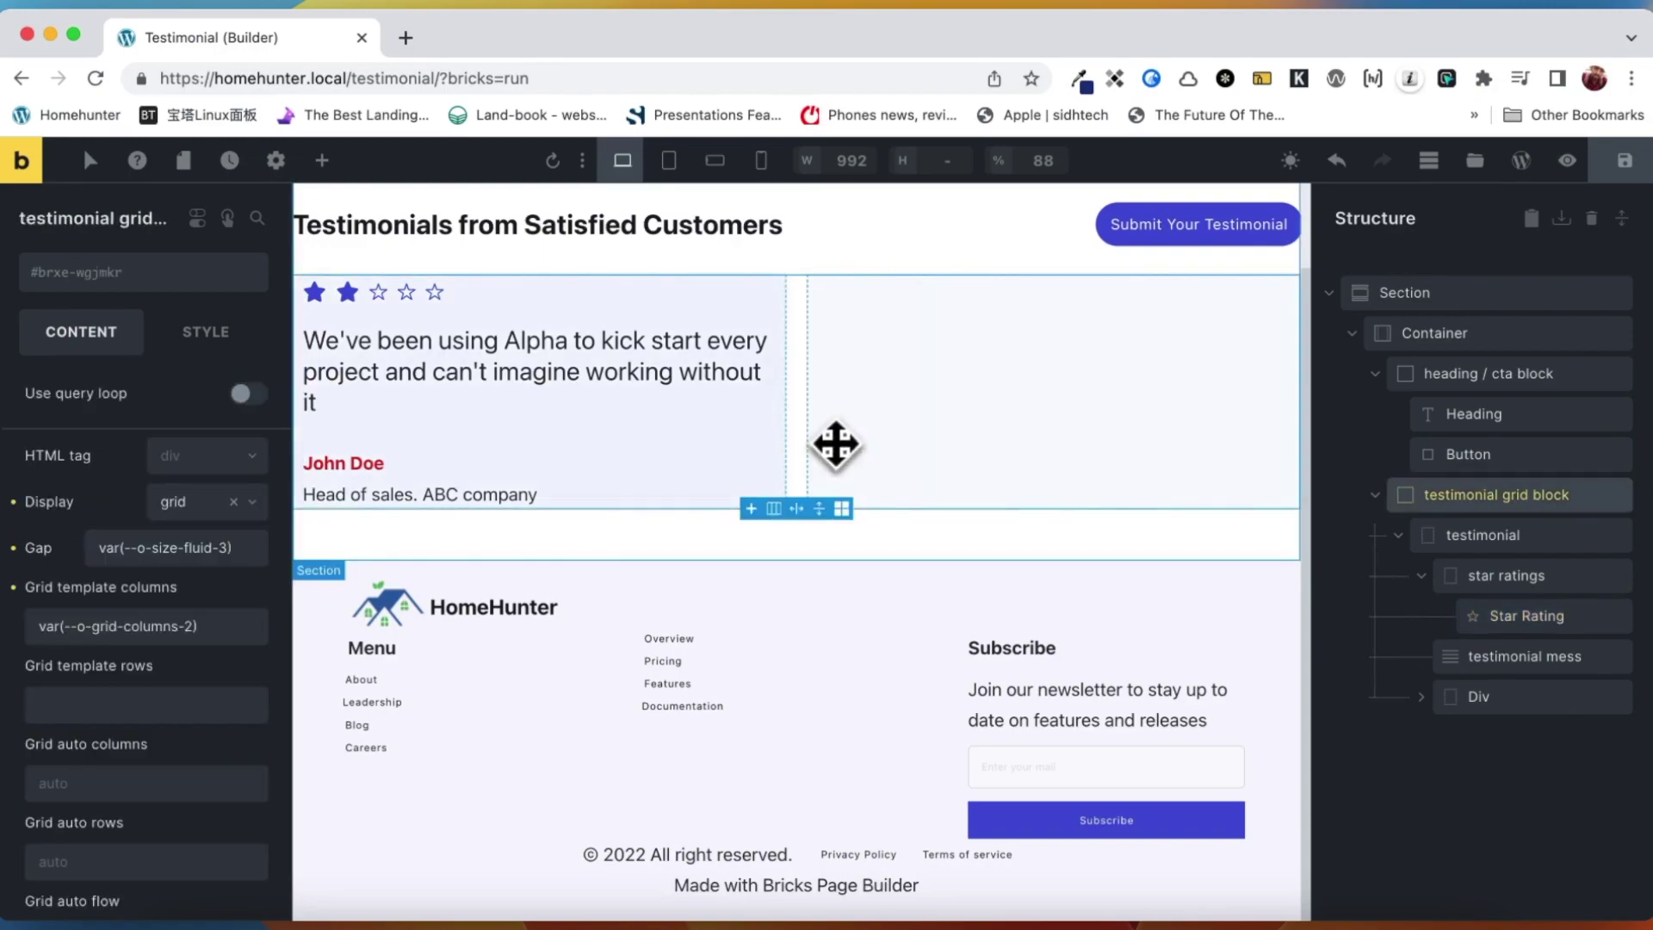
click(787, 403)
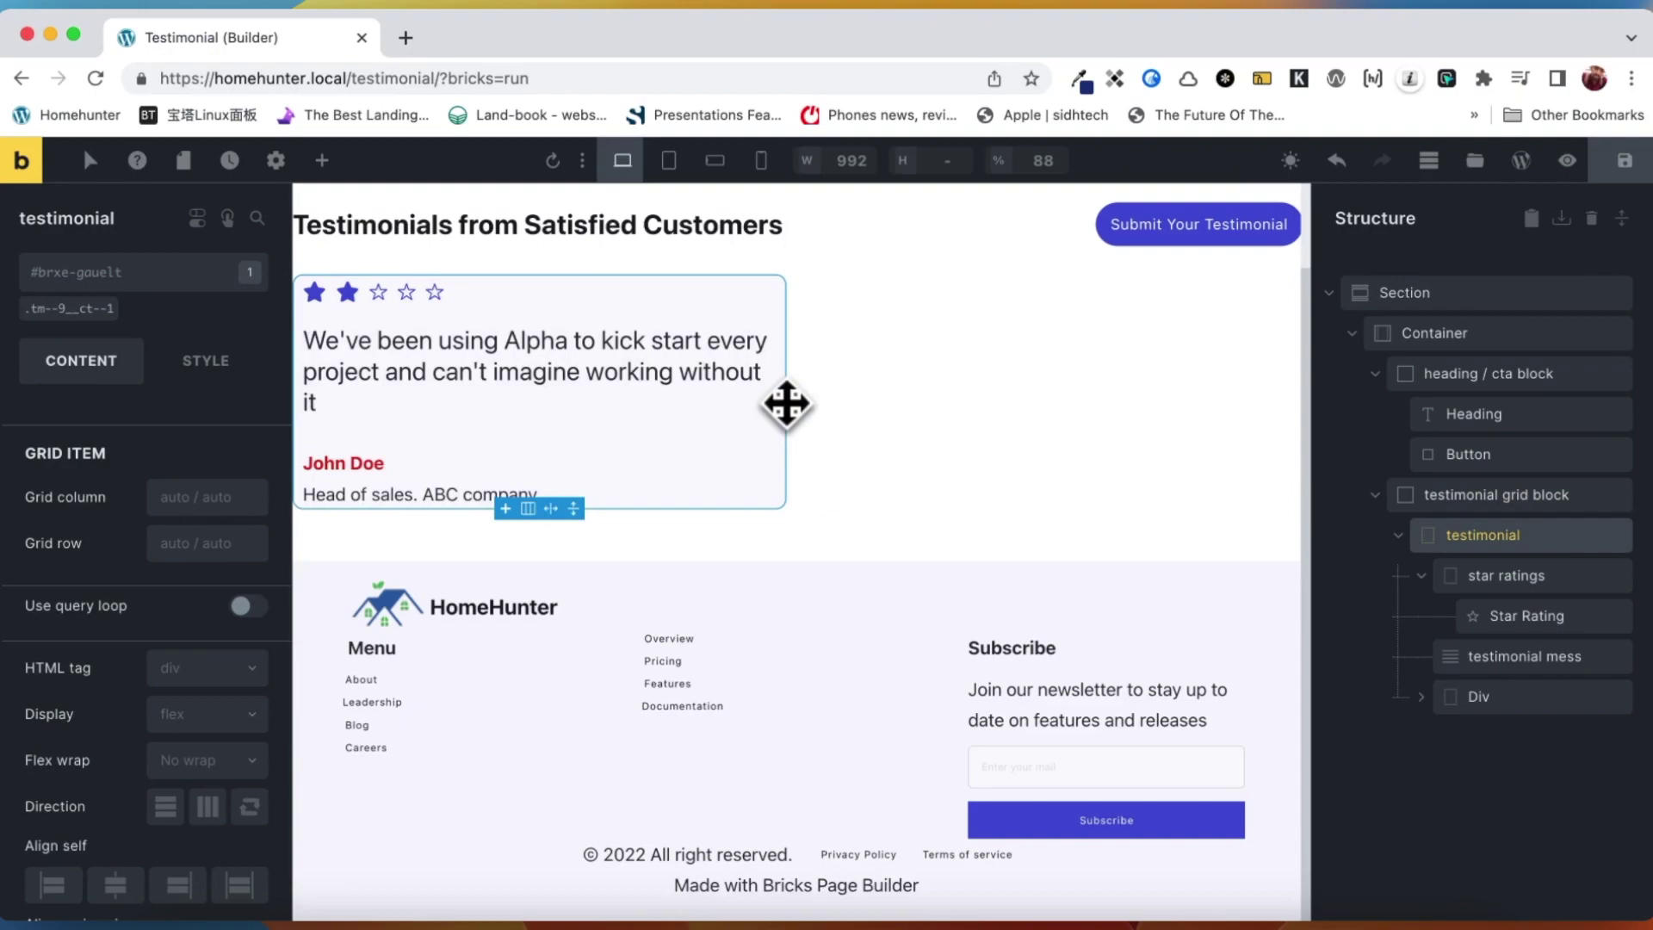
- Make the testimonial card a query loop over Posts of the testimonials post type
click(248, 606)
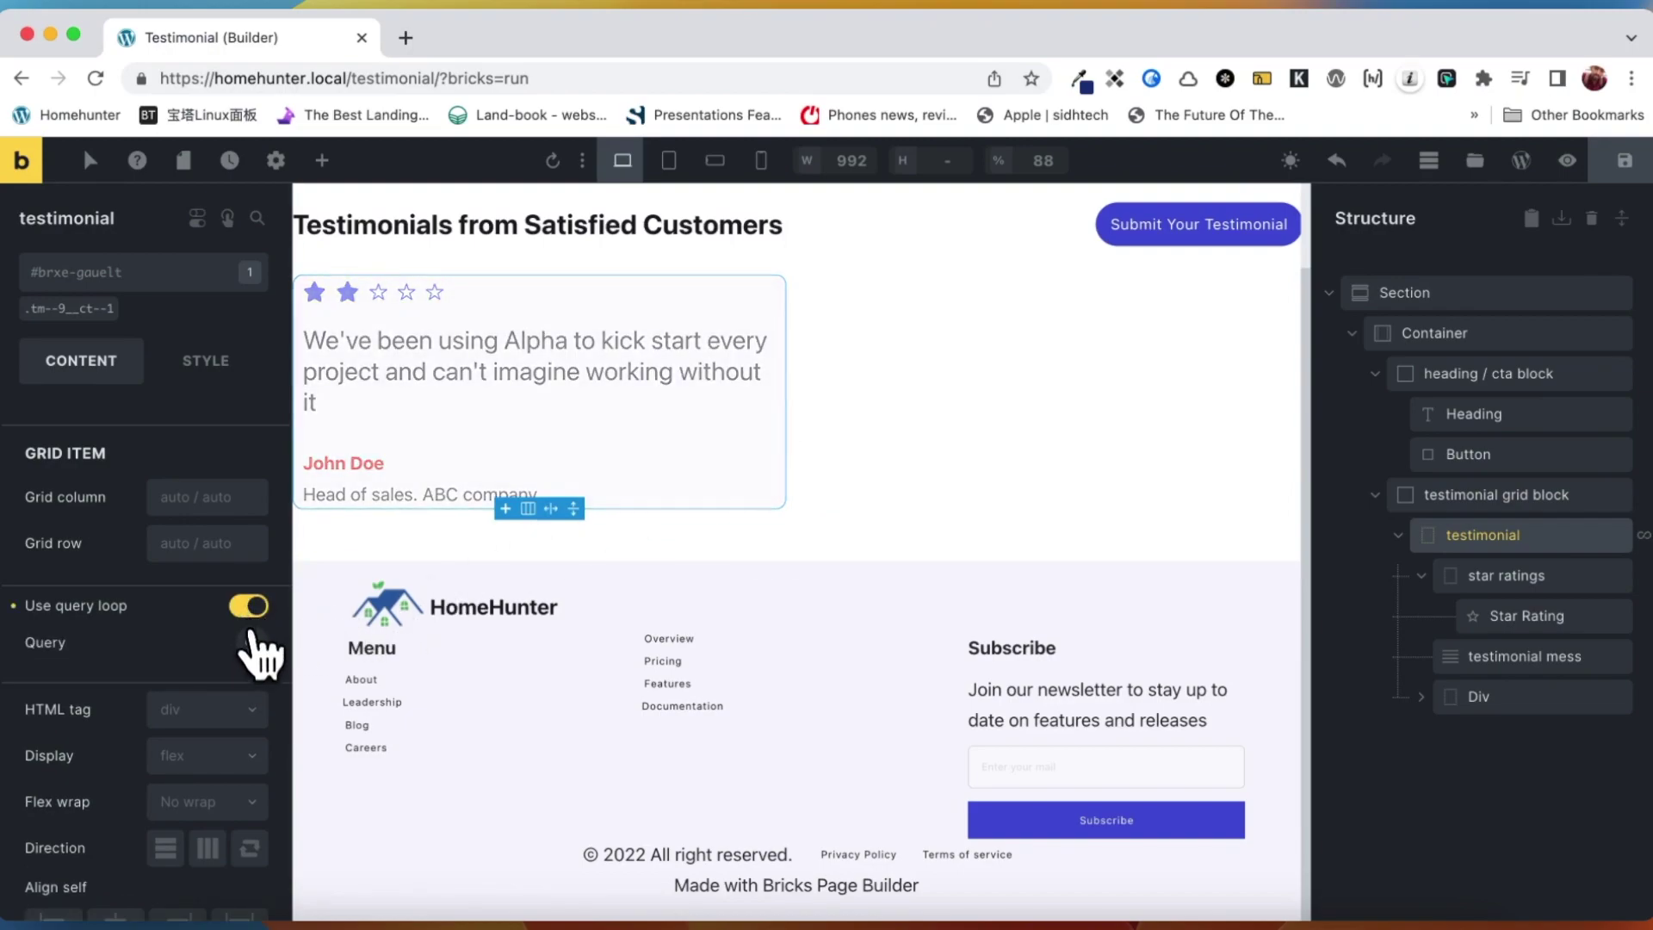
click(252, 644)
scroll(203, 676, down, 3)
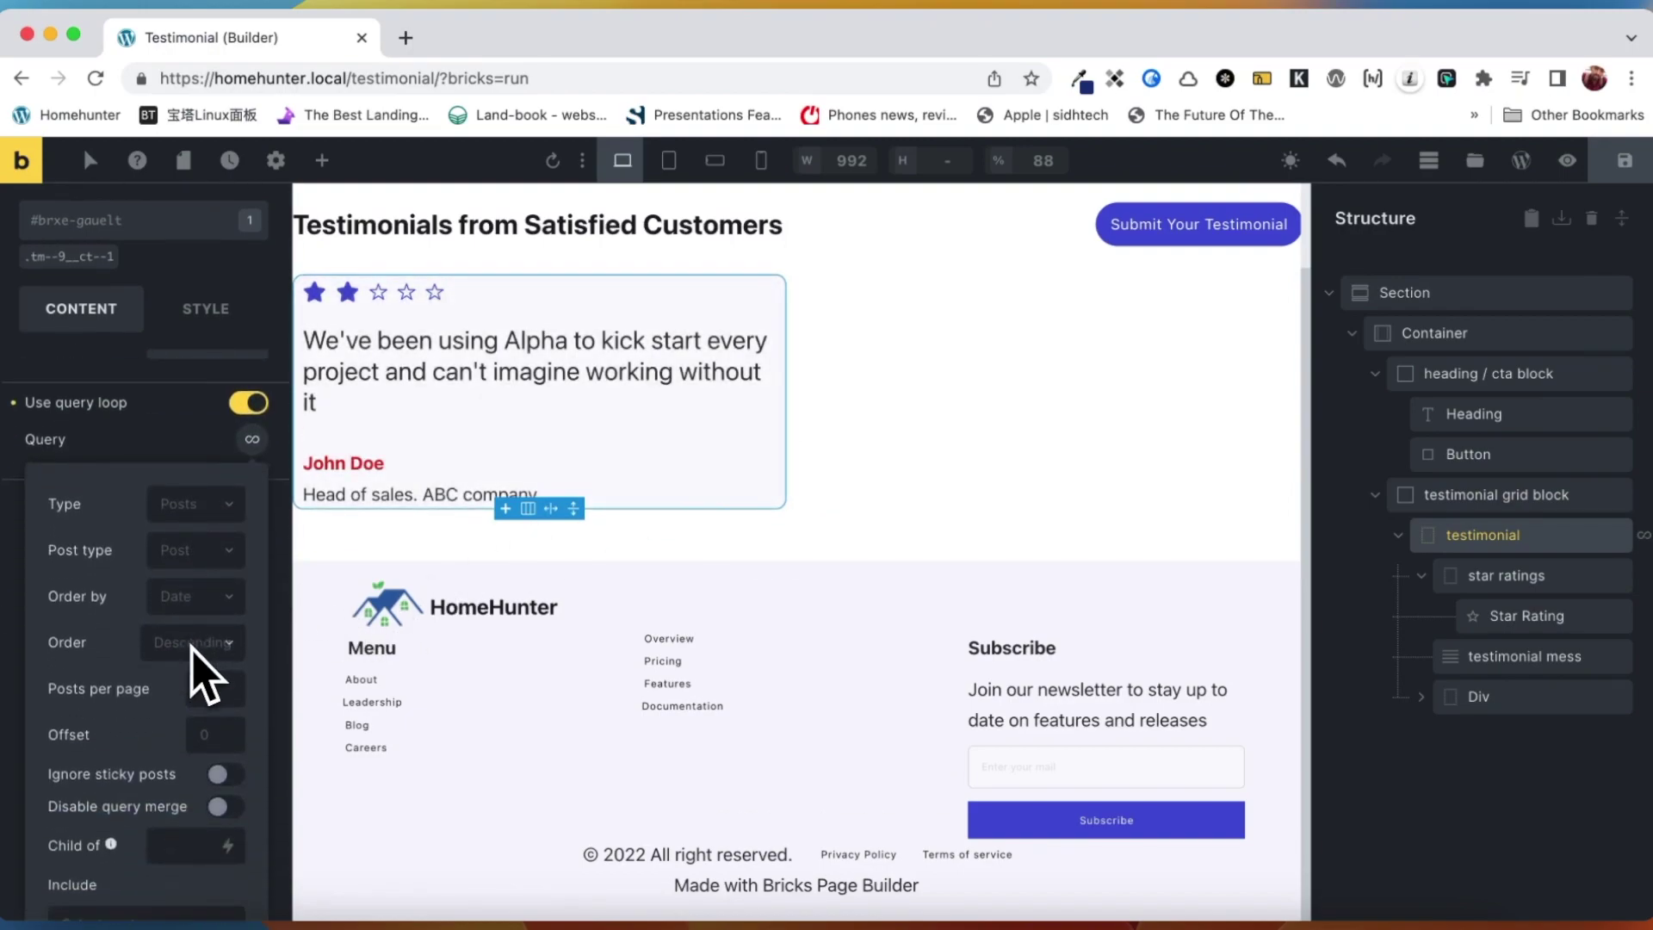
click(200, 507)
click(196, 541)
click(182, 555)
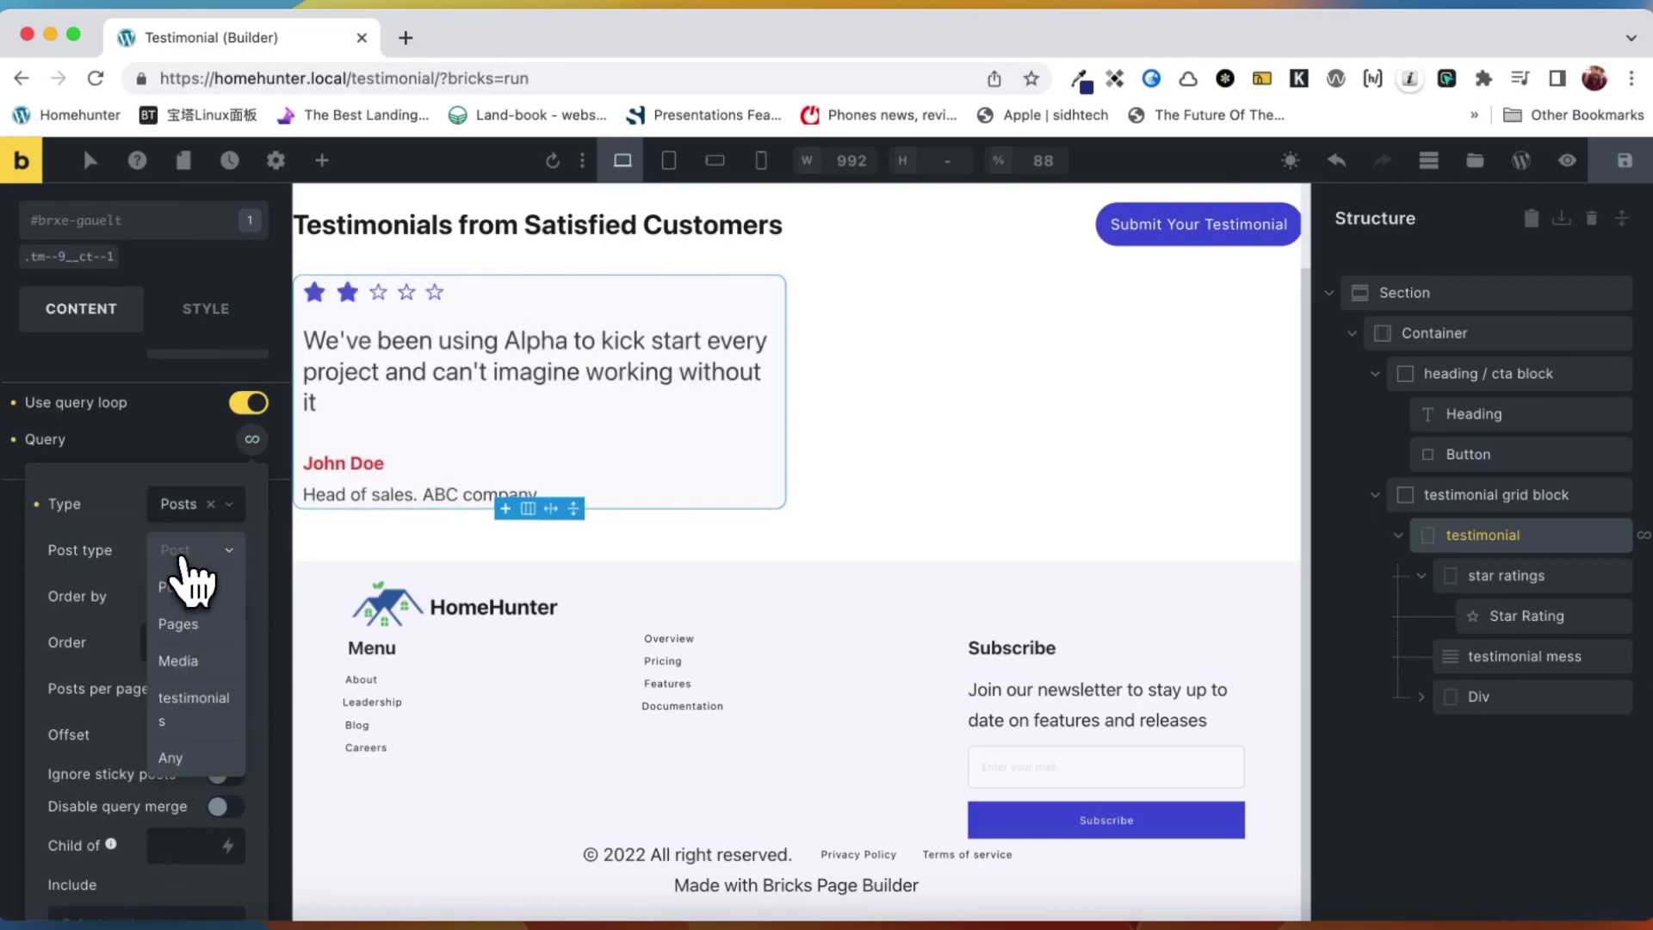
click(195, 710)
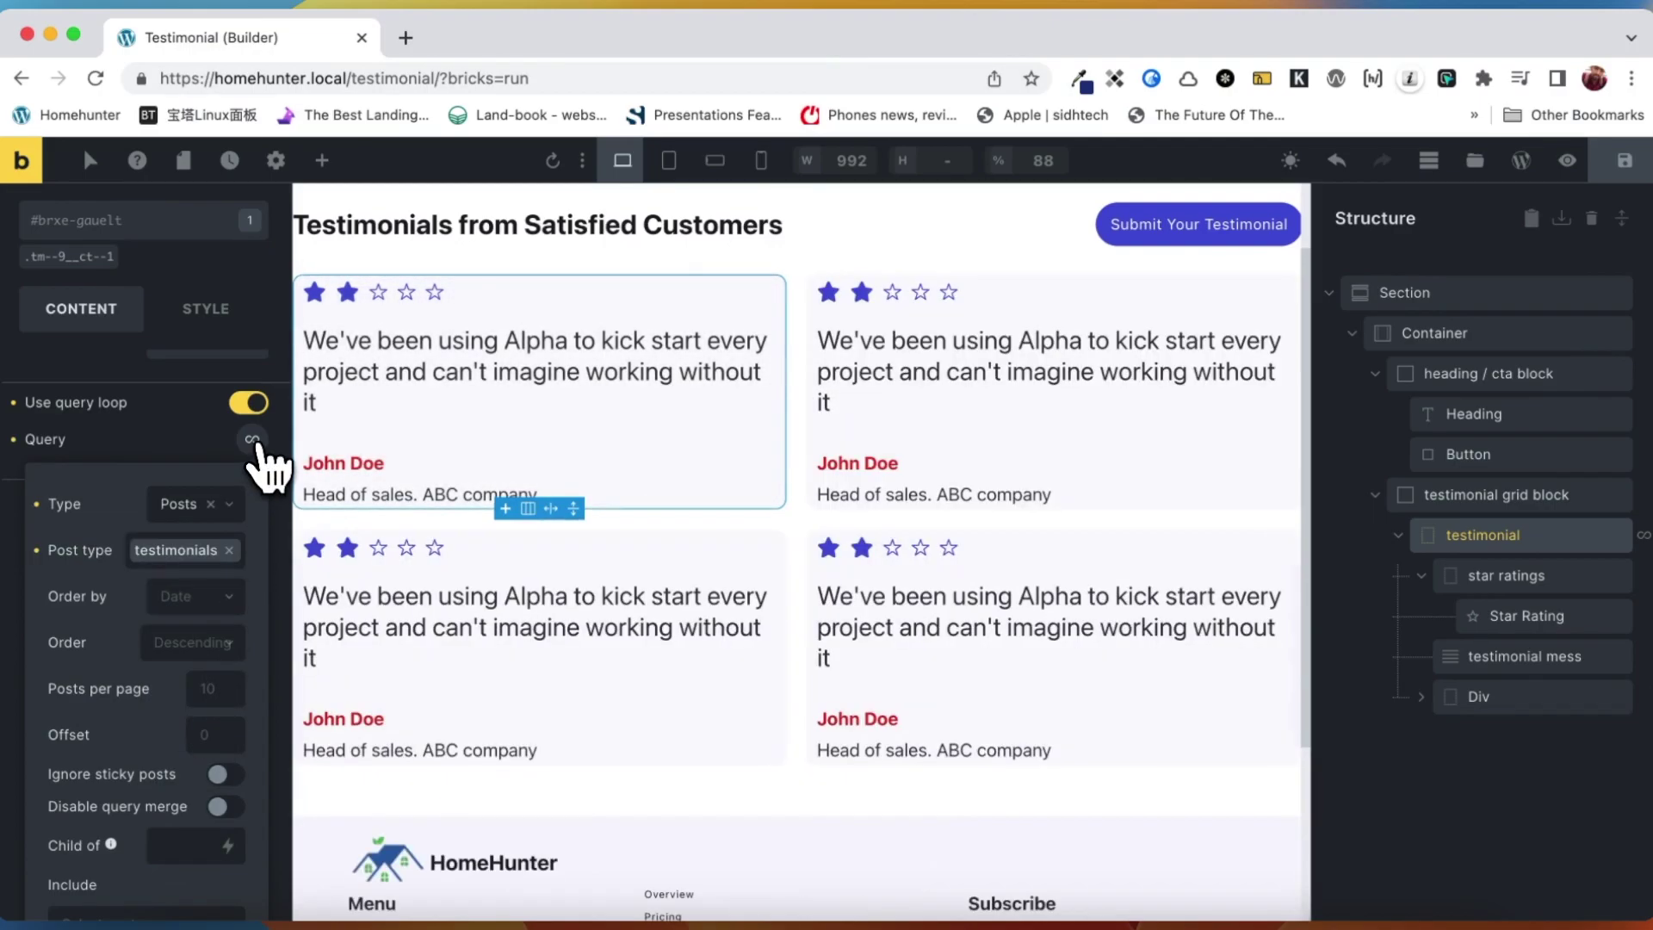
click(257, 444)
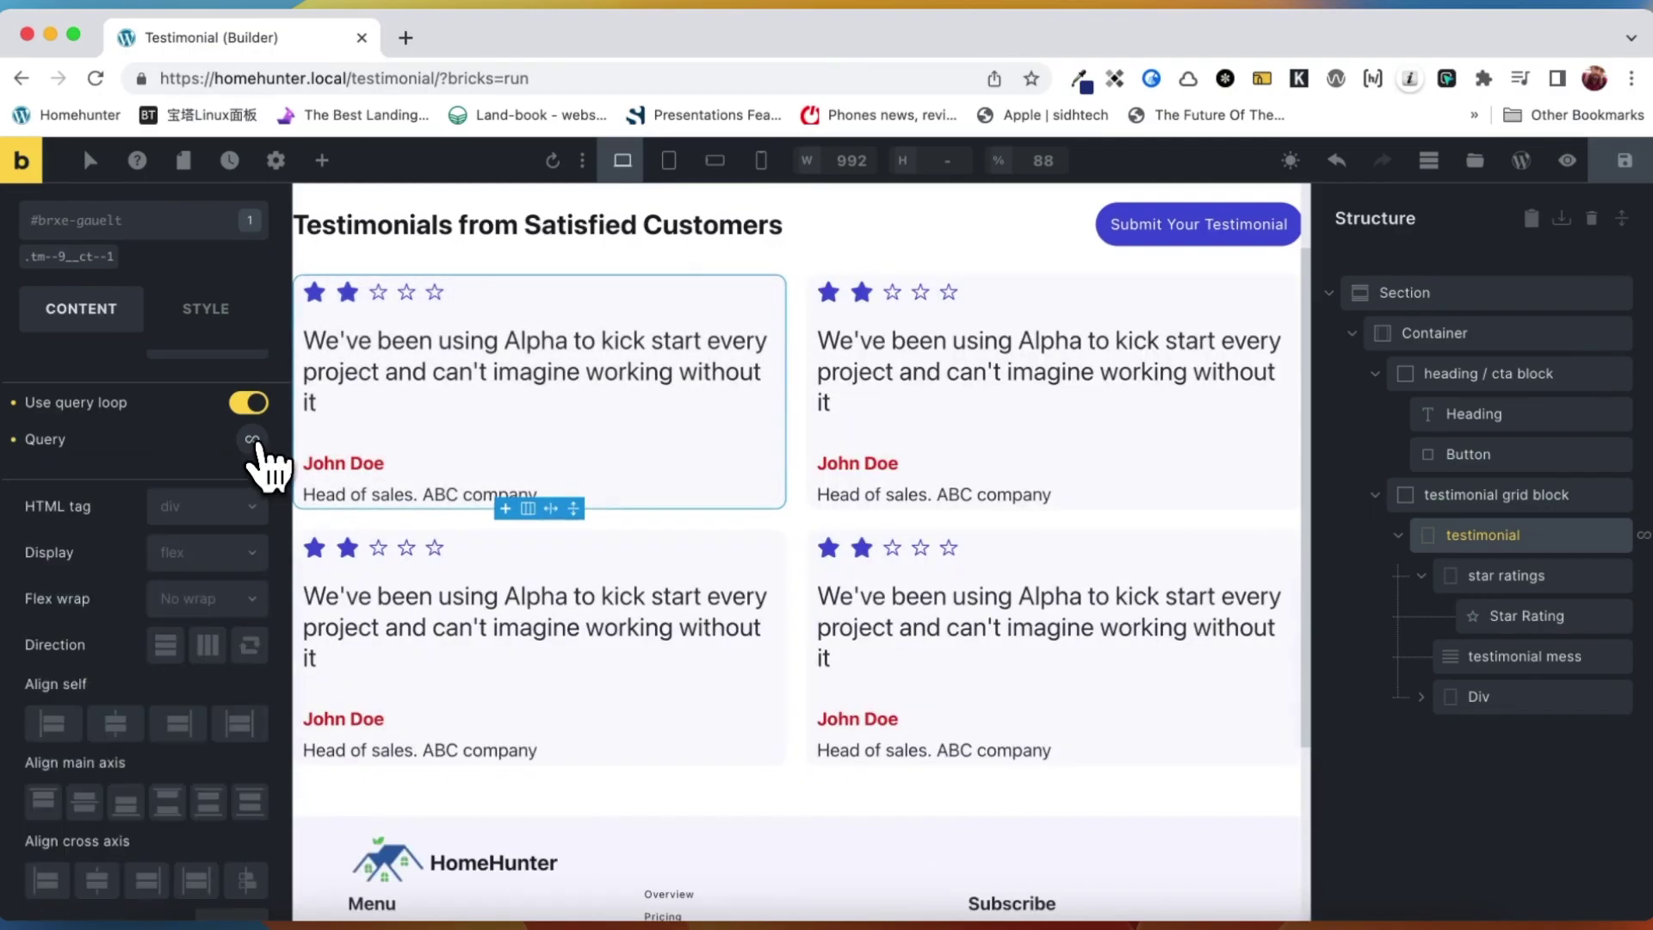
- Bind the Star Rating to the dynamic field acpt_testimonial_testimonial_fields_rating
click(397, 301)
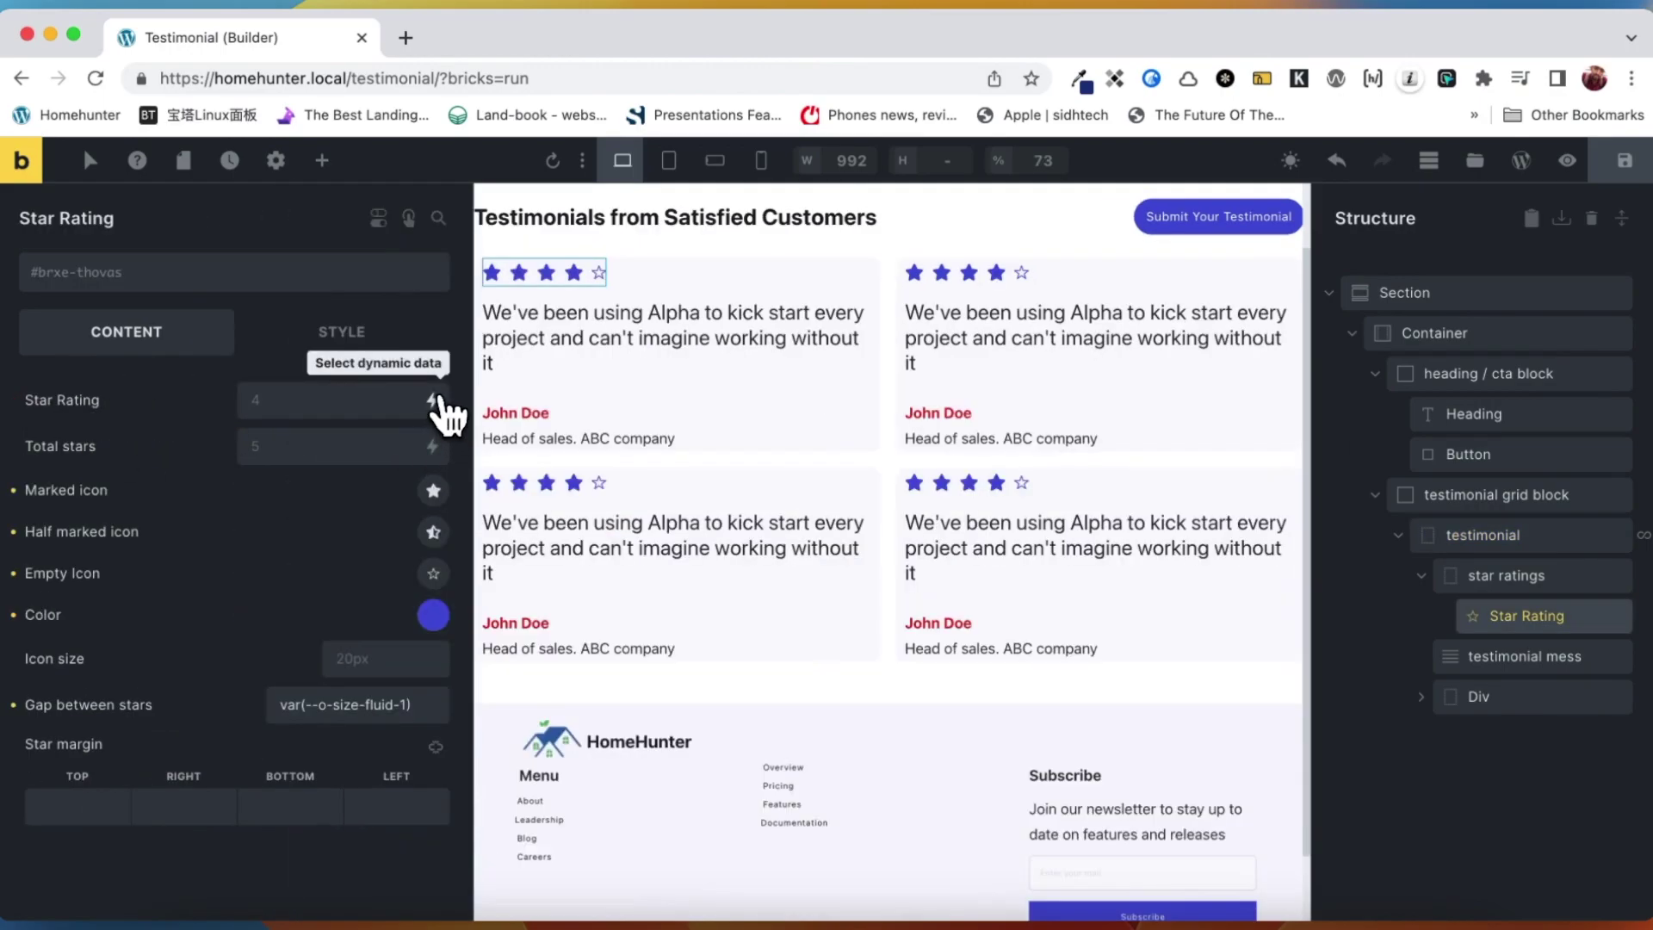
click(432, 399)
scroll(353, 714, down, 8)
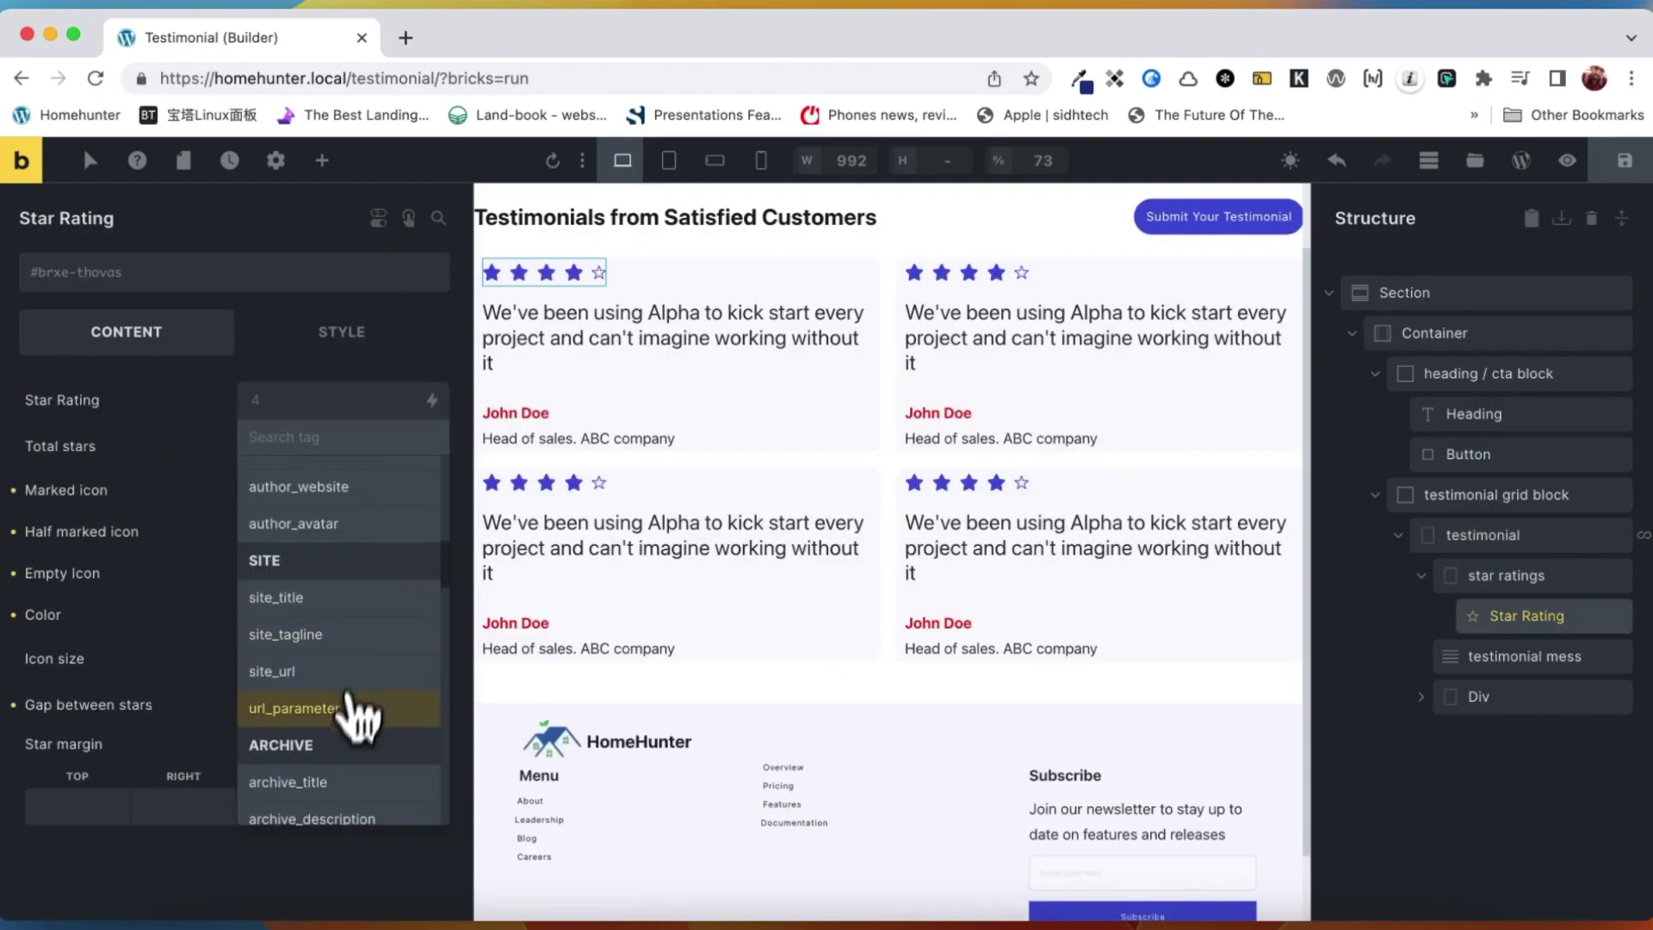
scroll(349, 745, down, 12)
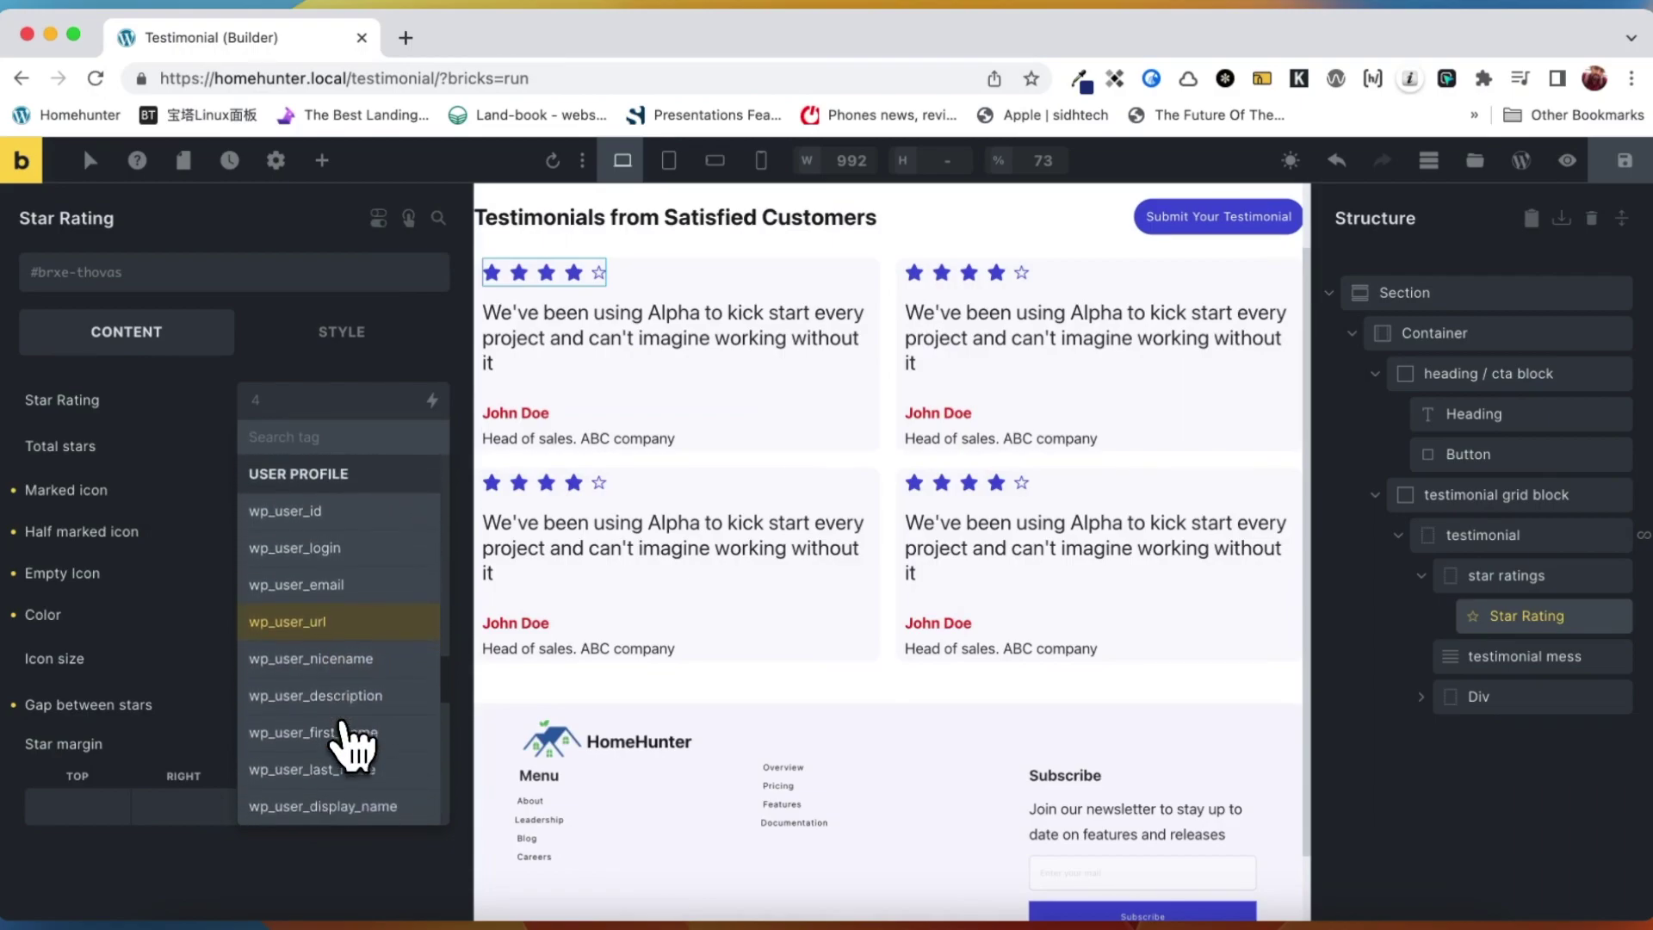
scroll(353, 748, down, 4)
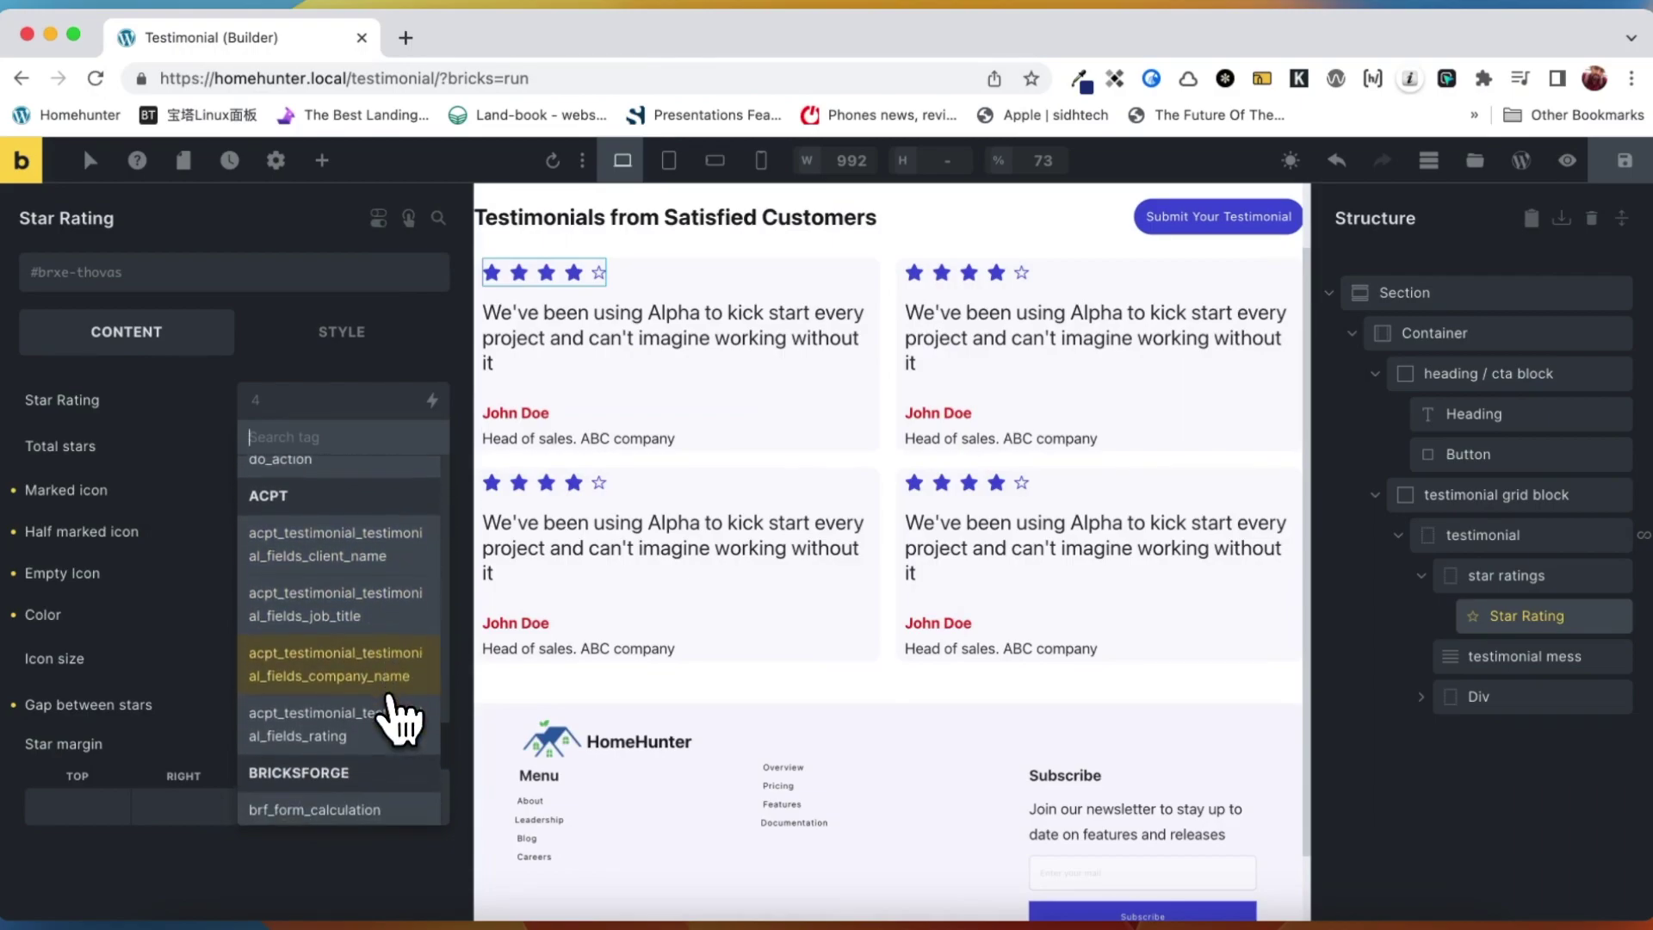
click(355, 733)
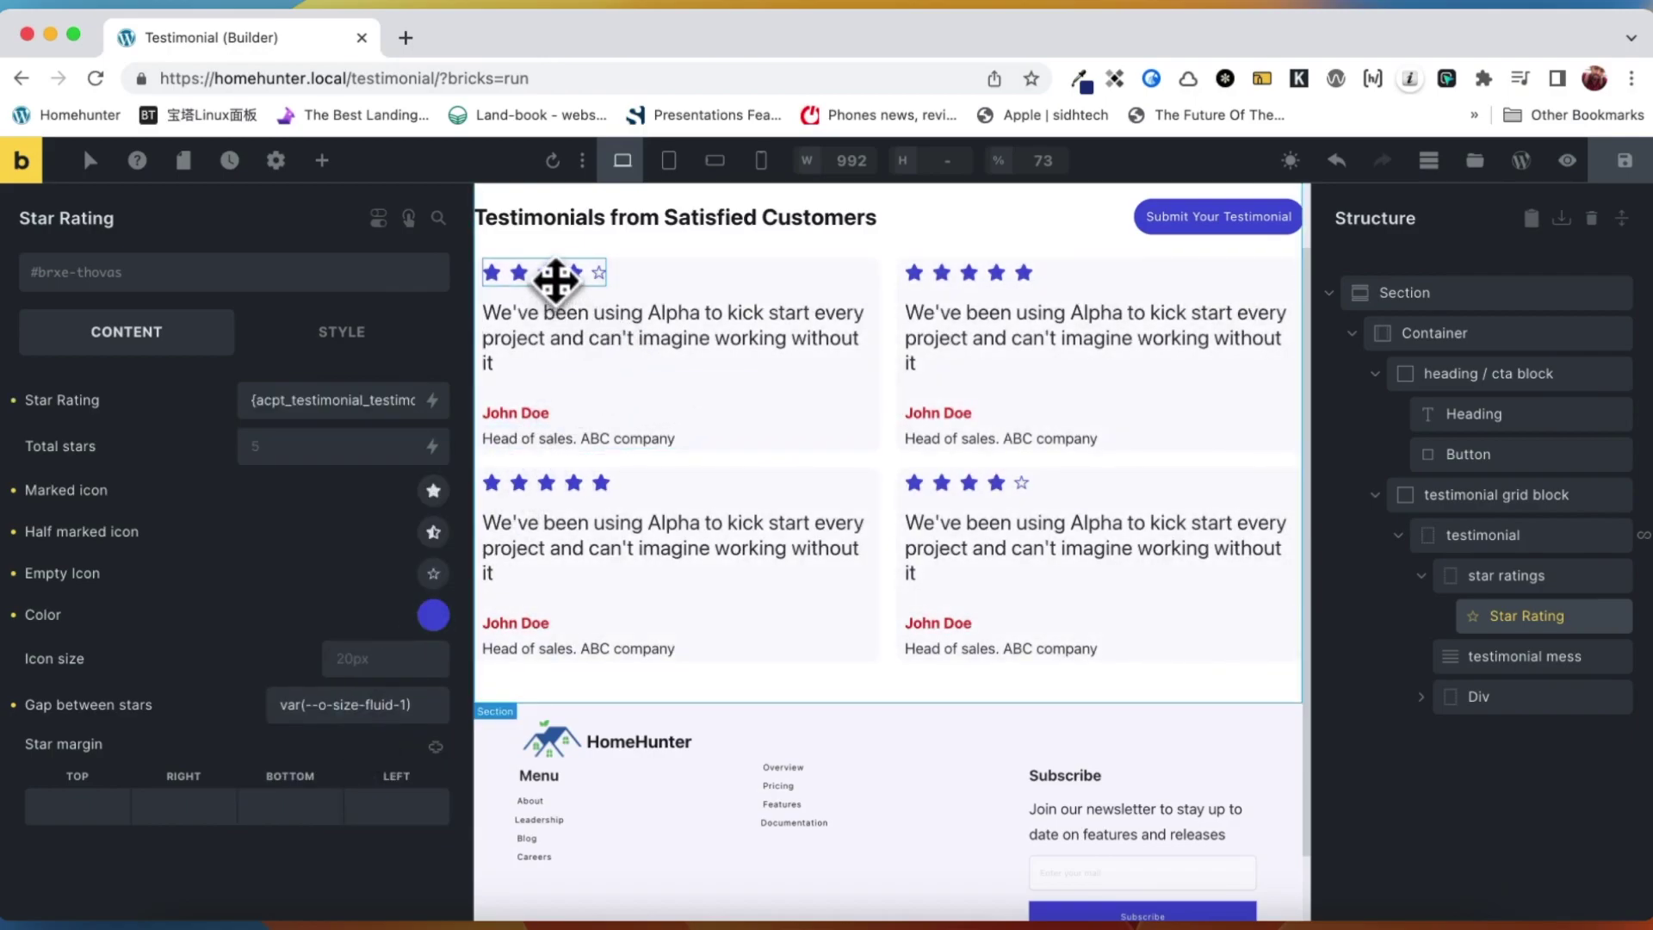
click(575, 321)
- Replace the sample testimonial message with the {post_content} dynamic tag
click(13, 429)
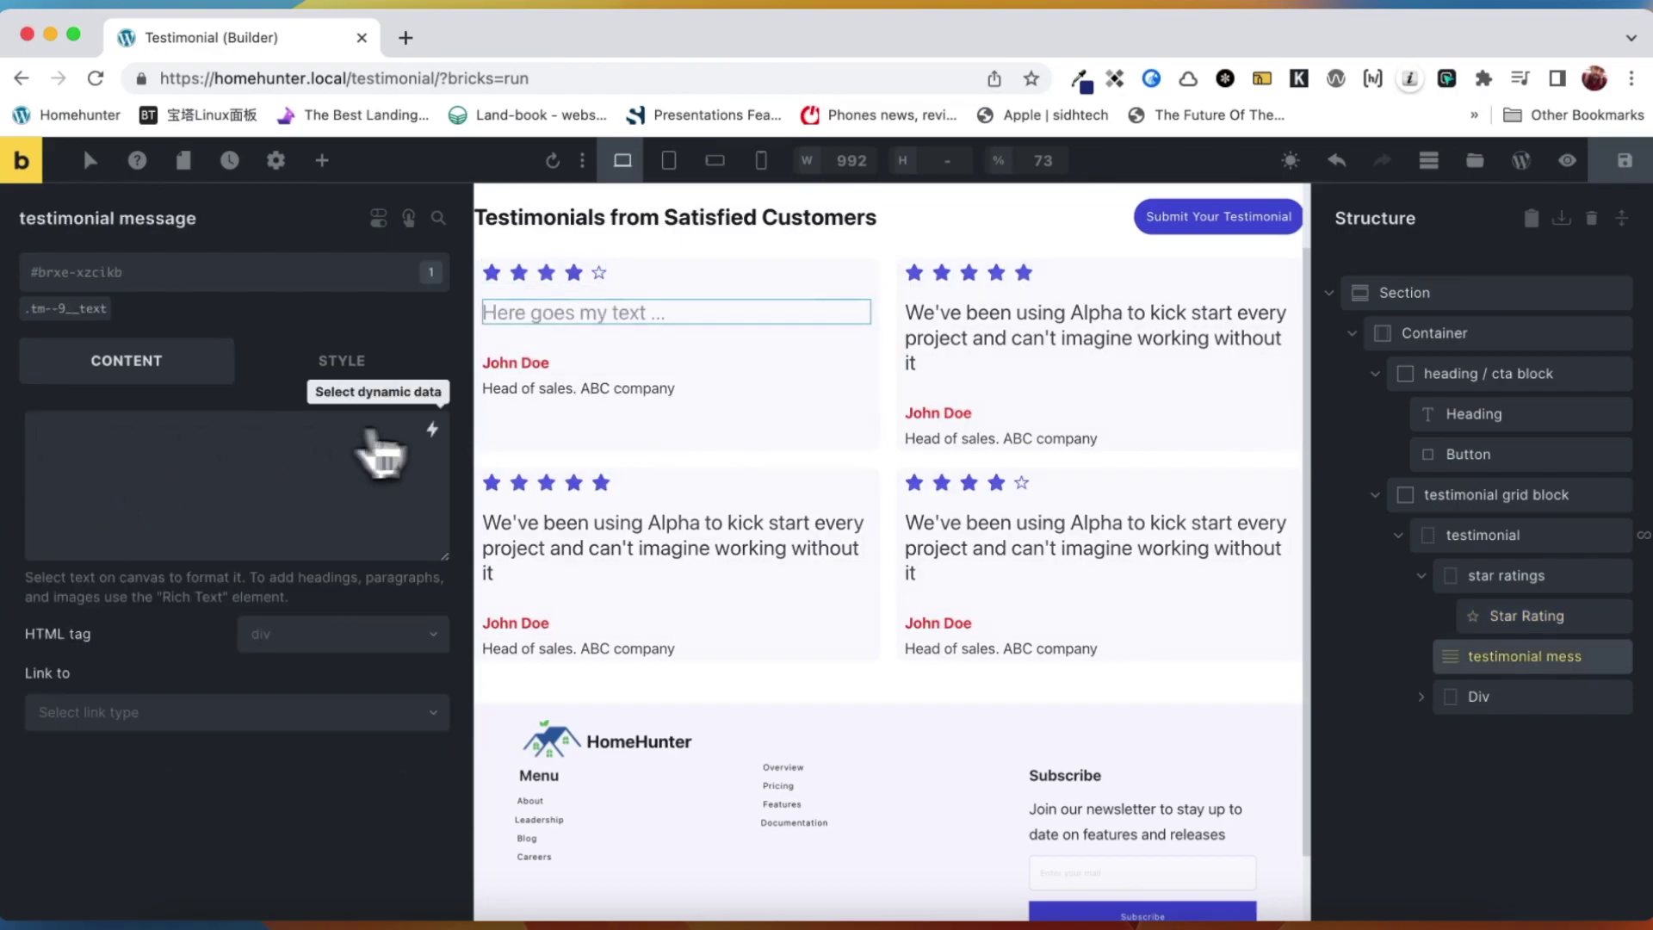
click(432, 429)
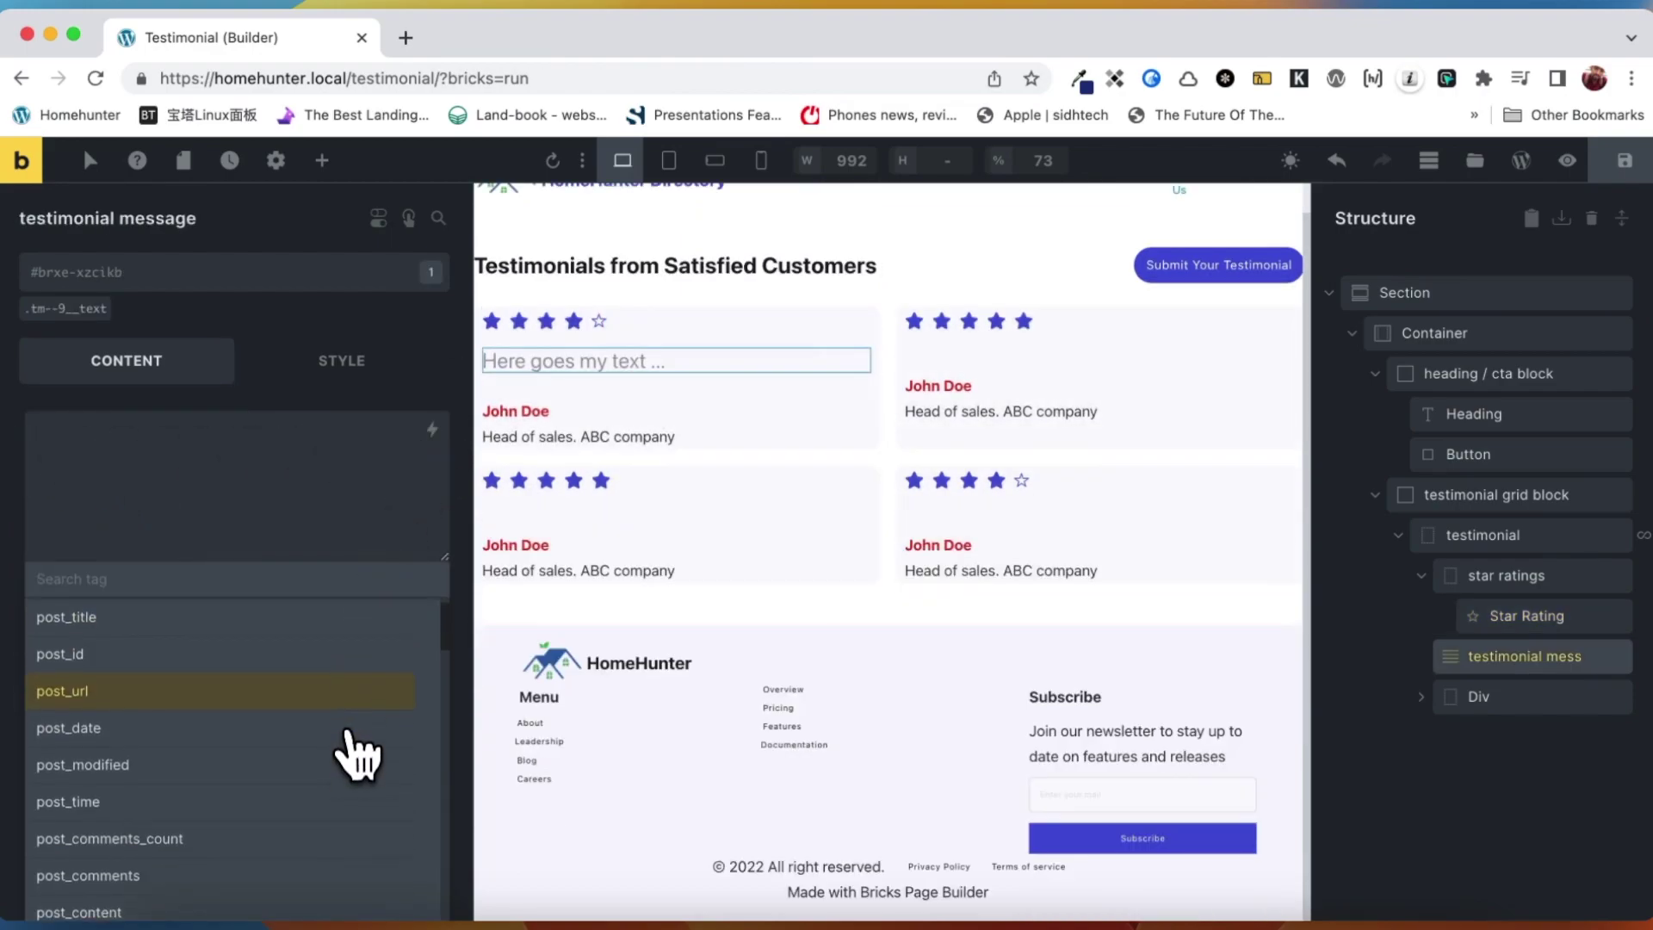
scroll(354, 756, down, 2)
click(251, 846)
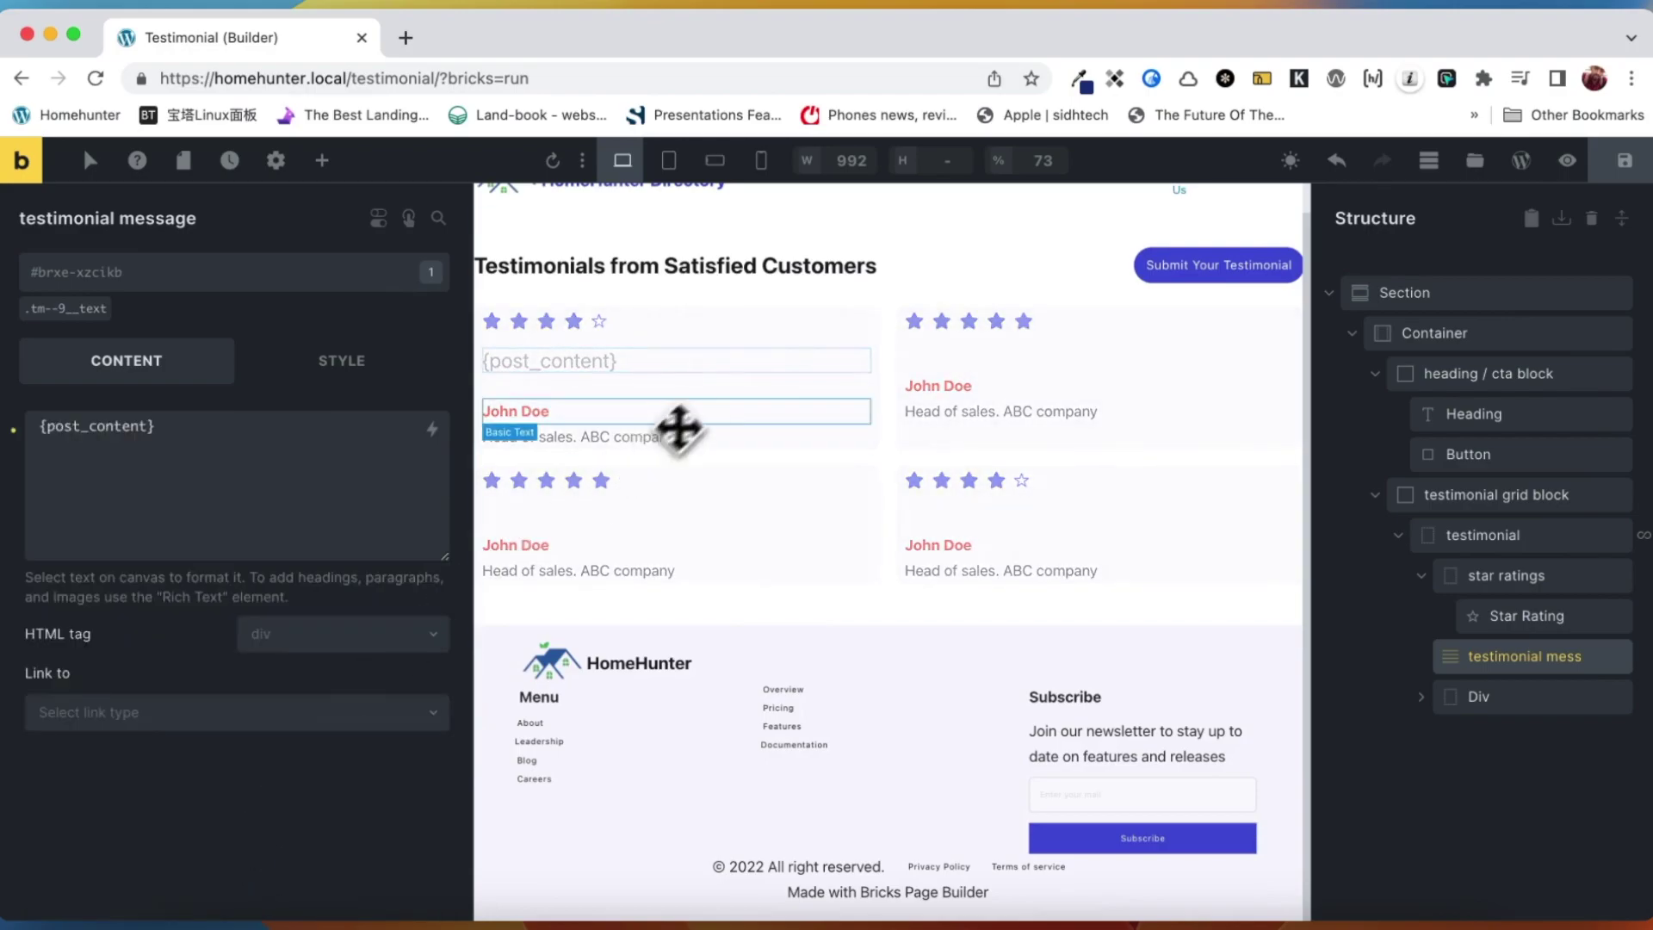
- Replace the sample client name with the ACPT client_name dynamic field
click(541, 363)
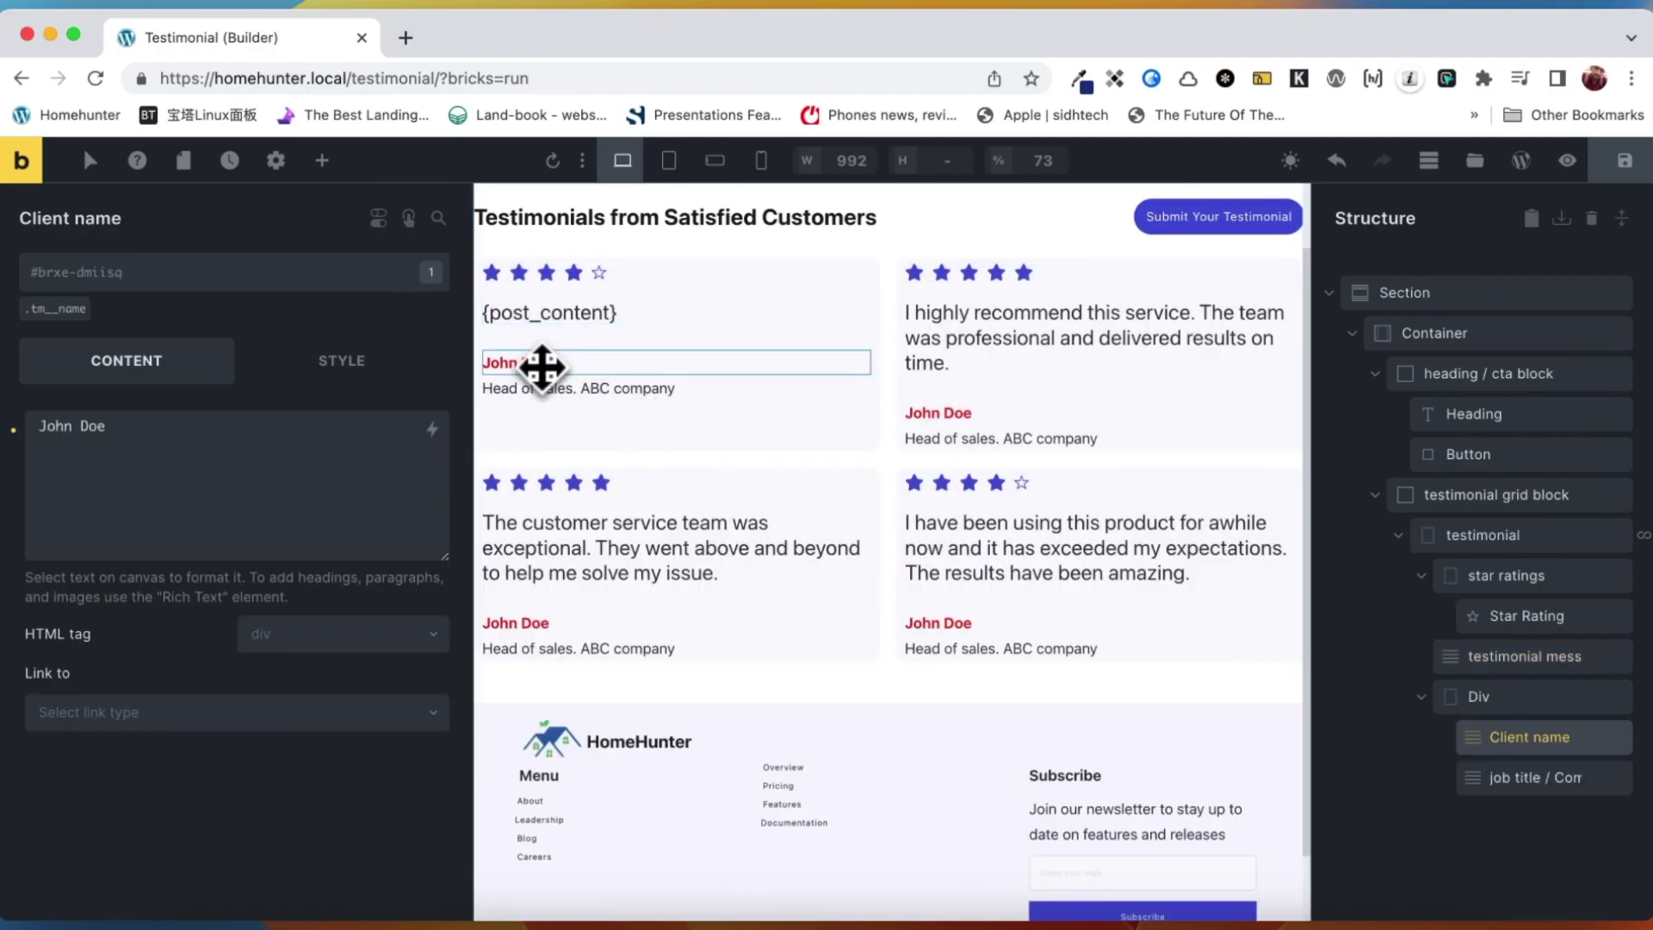
click(129, 479)
key(super+a)
key(BackSpace)
click(431, 431)
scroll(352, 694, down, 10)
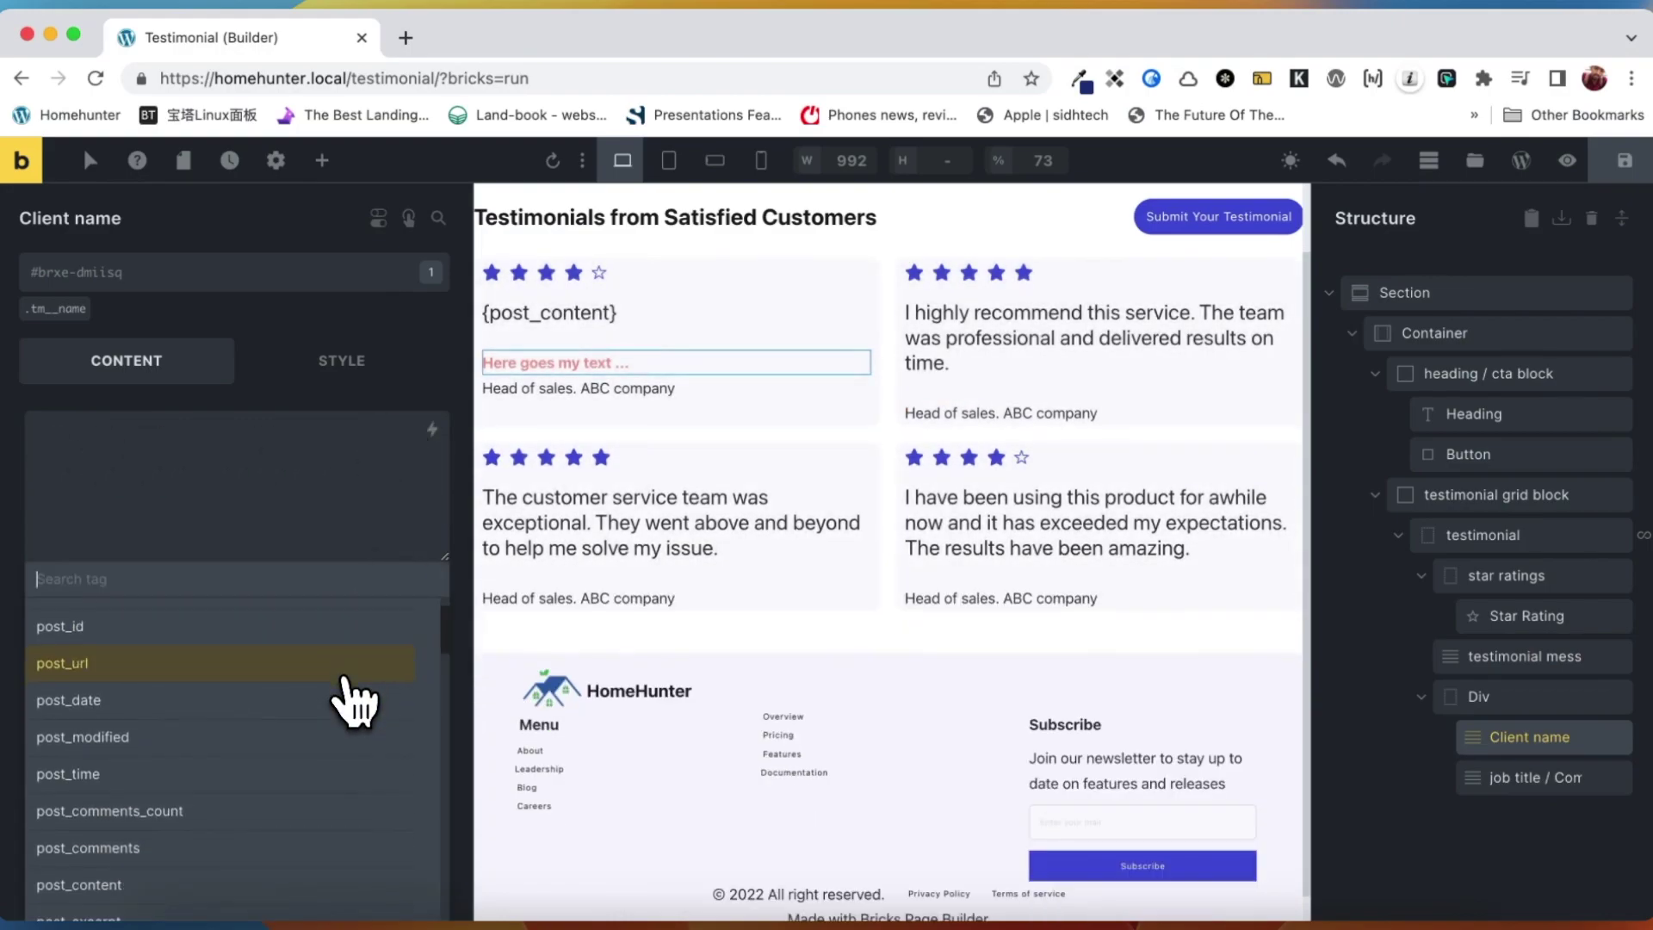
scroll(354, 699, down, 10)
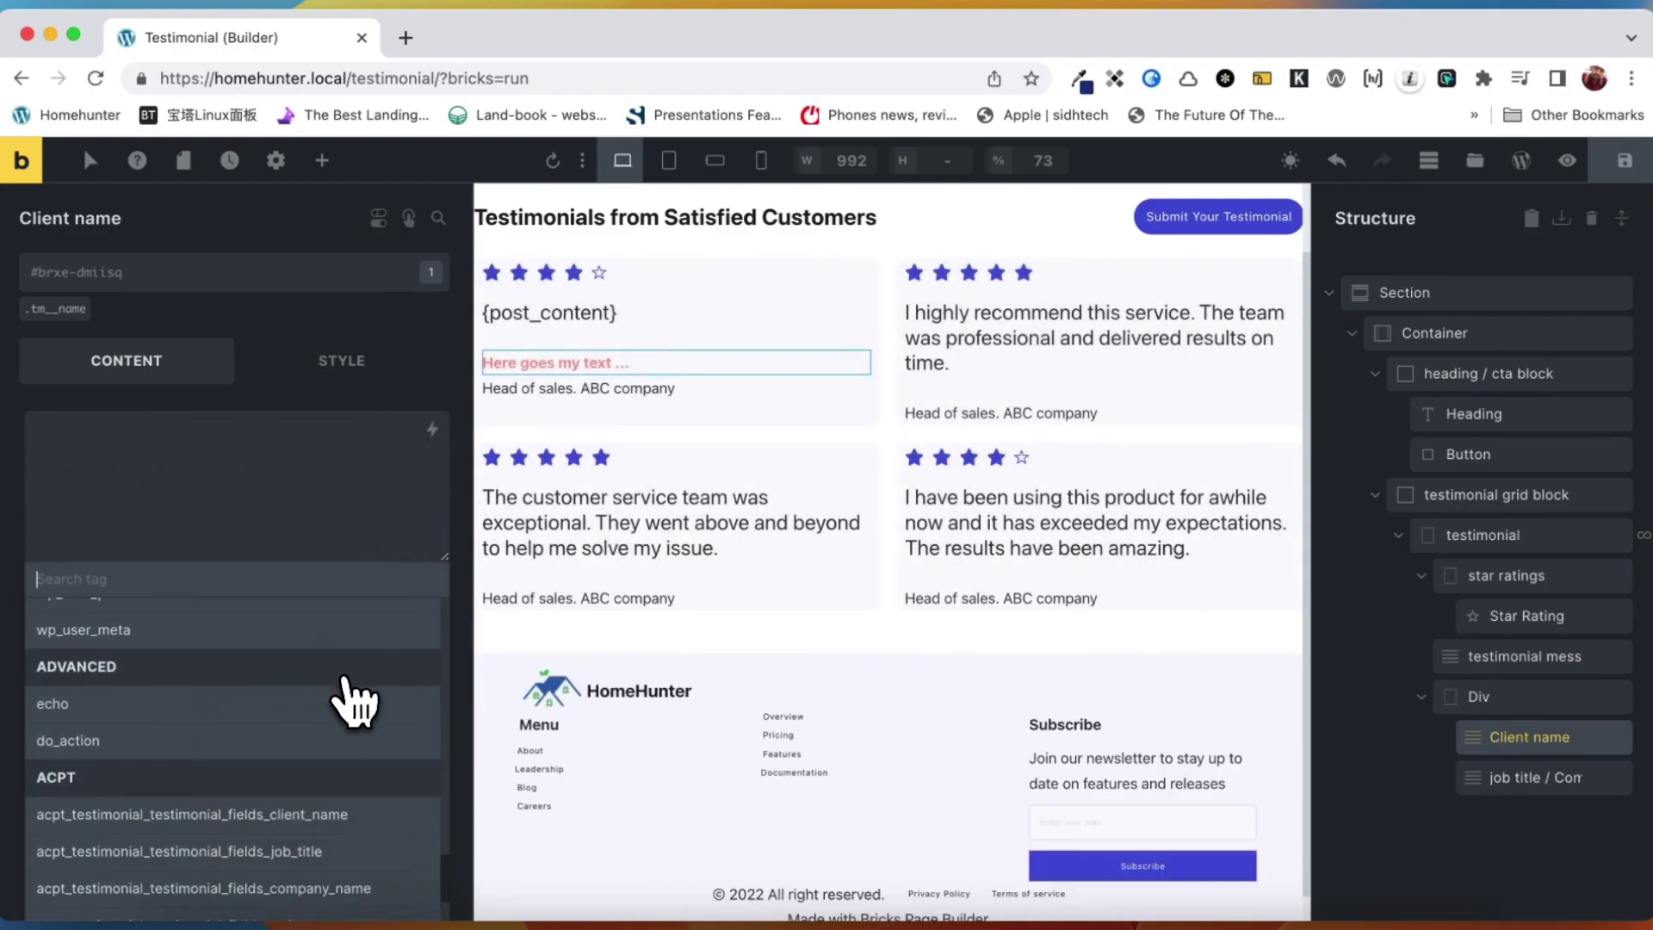
click(349, 719)
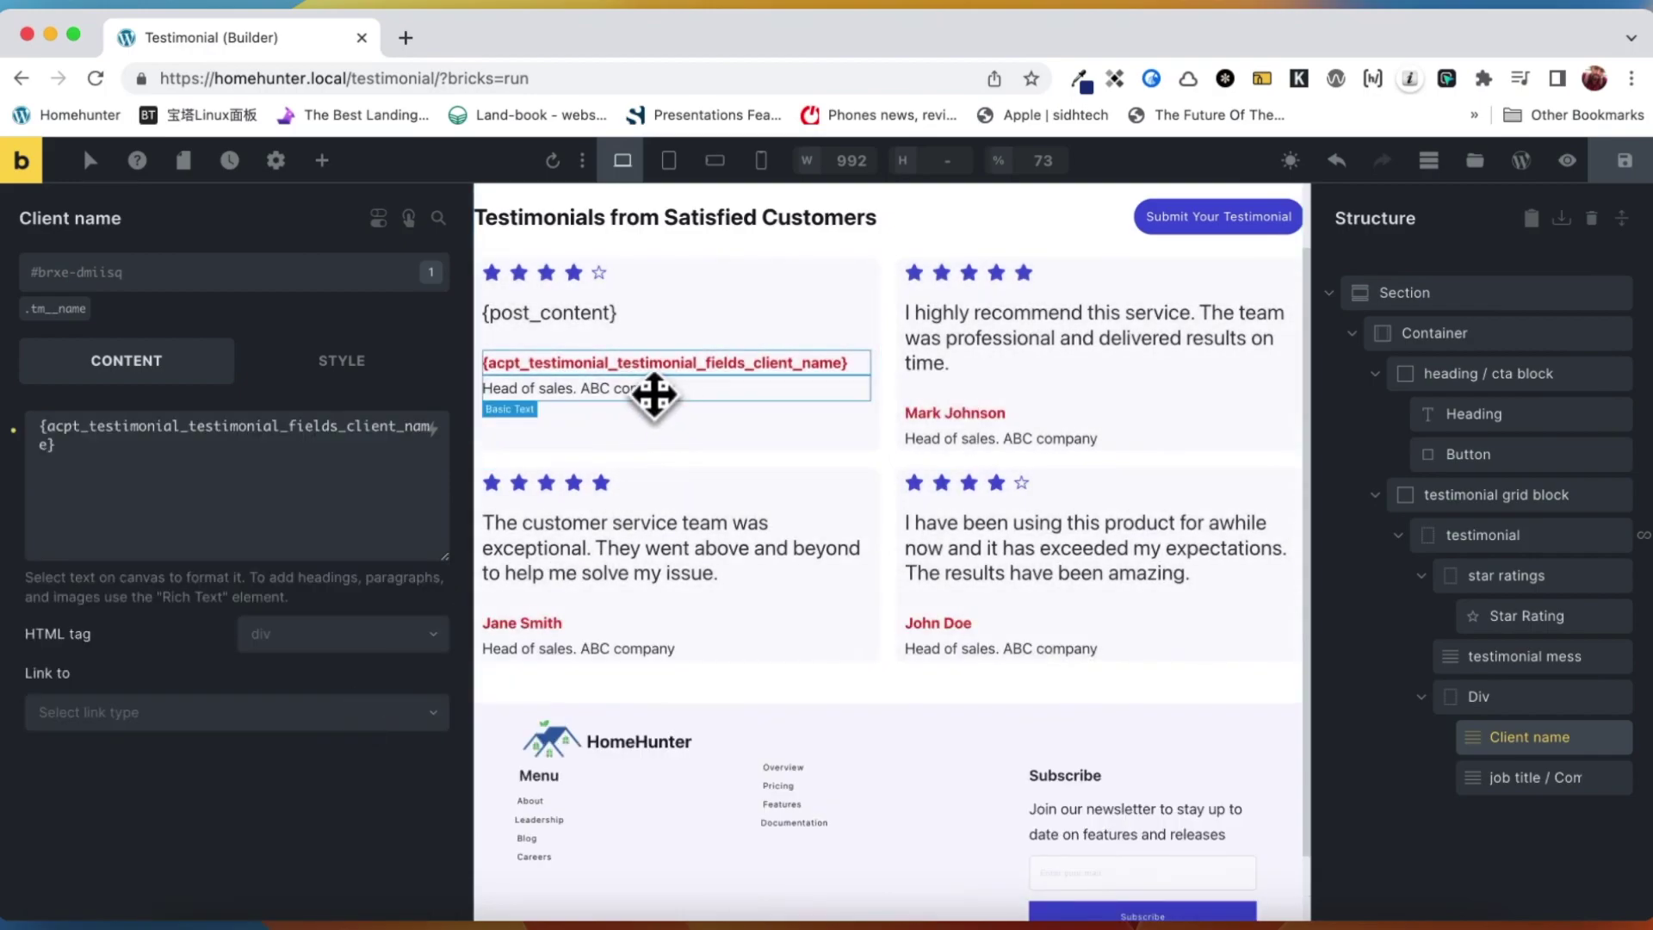
click(655, 394)
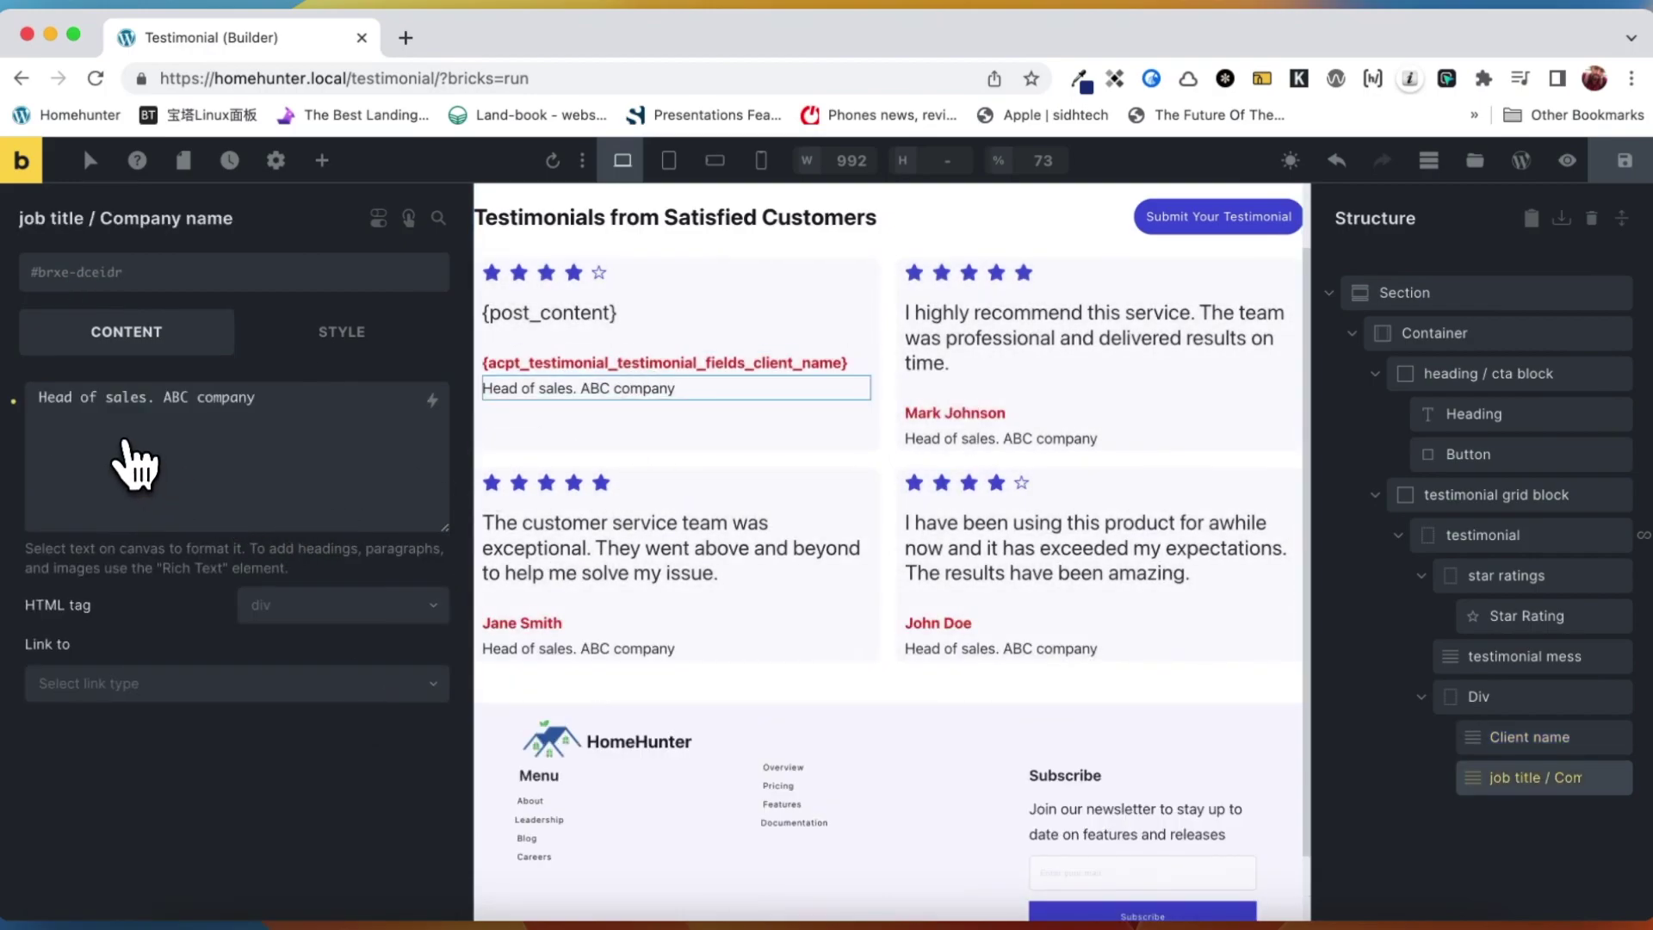
- Replace the job title line with the ACPT job_title and company_name fields, separated by ' | '
click(29, 417)
key(ctrl+a)
key(BackSpace)
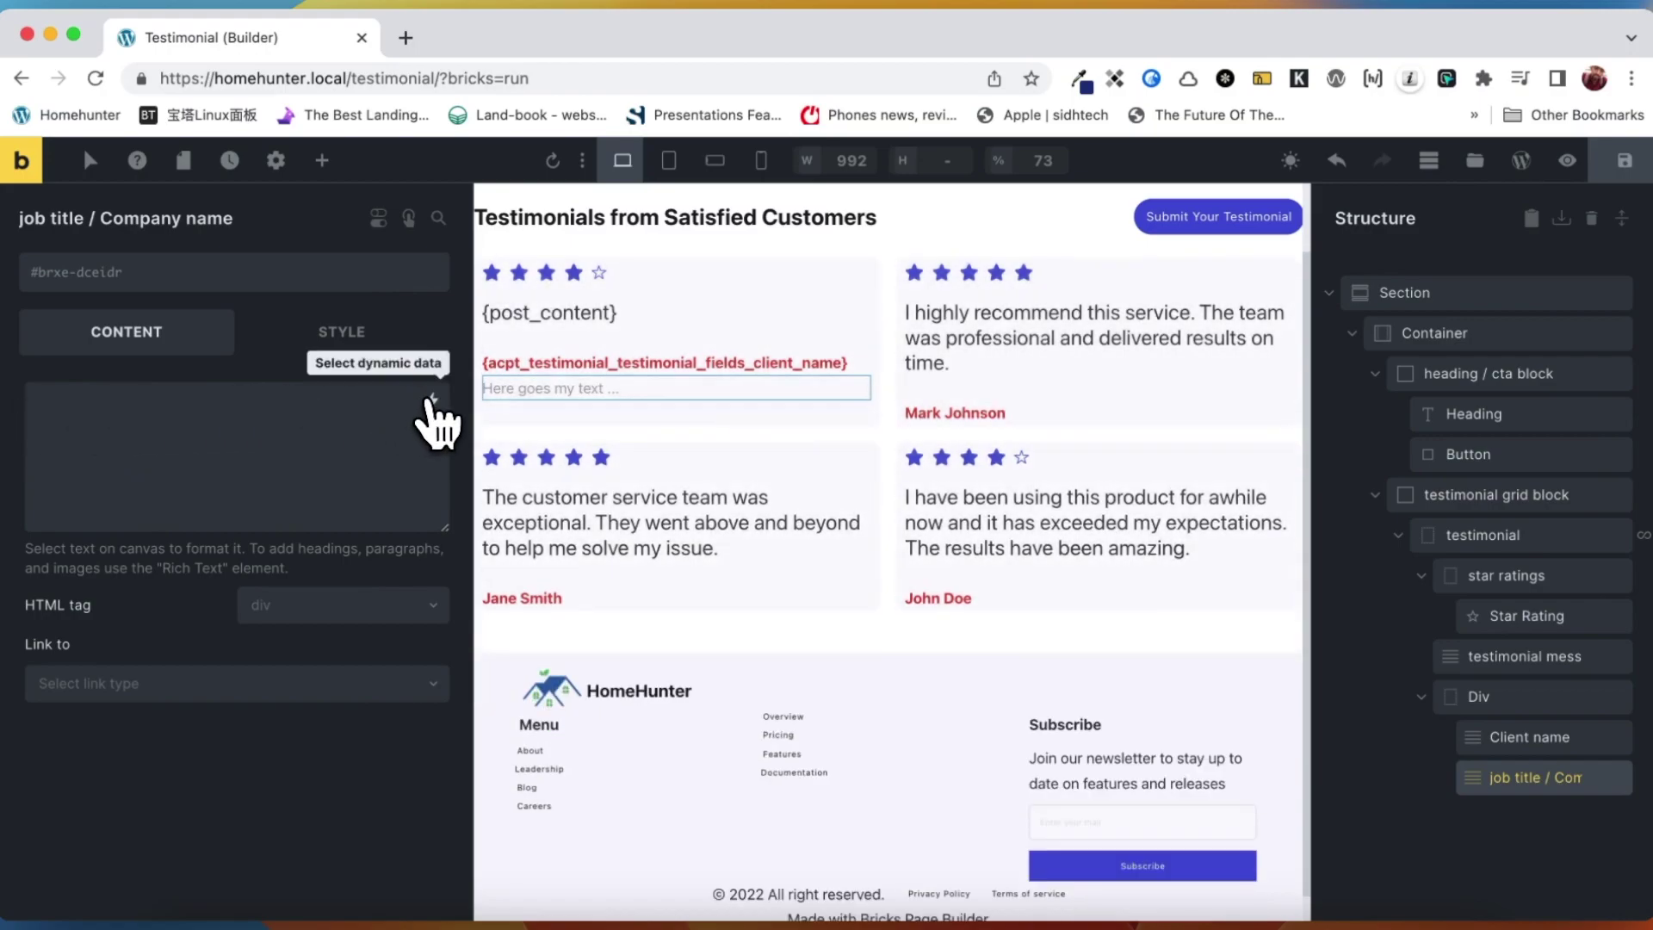
click(432, 402)
scroll(334, 738, down, 10)
scroll(336, 743, down, 15)
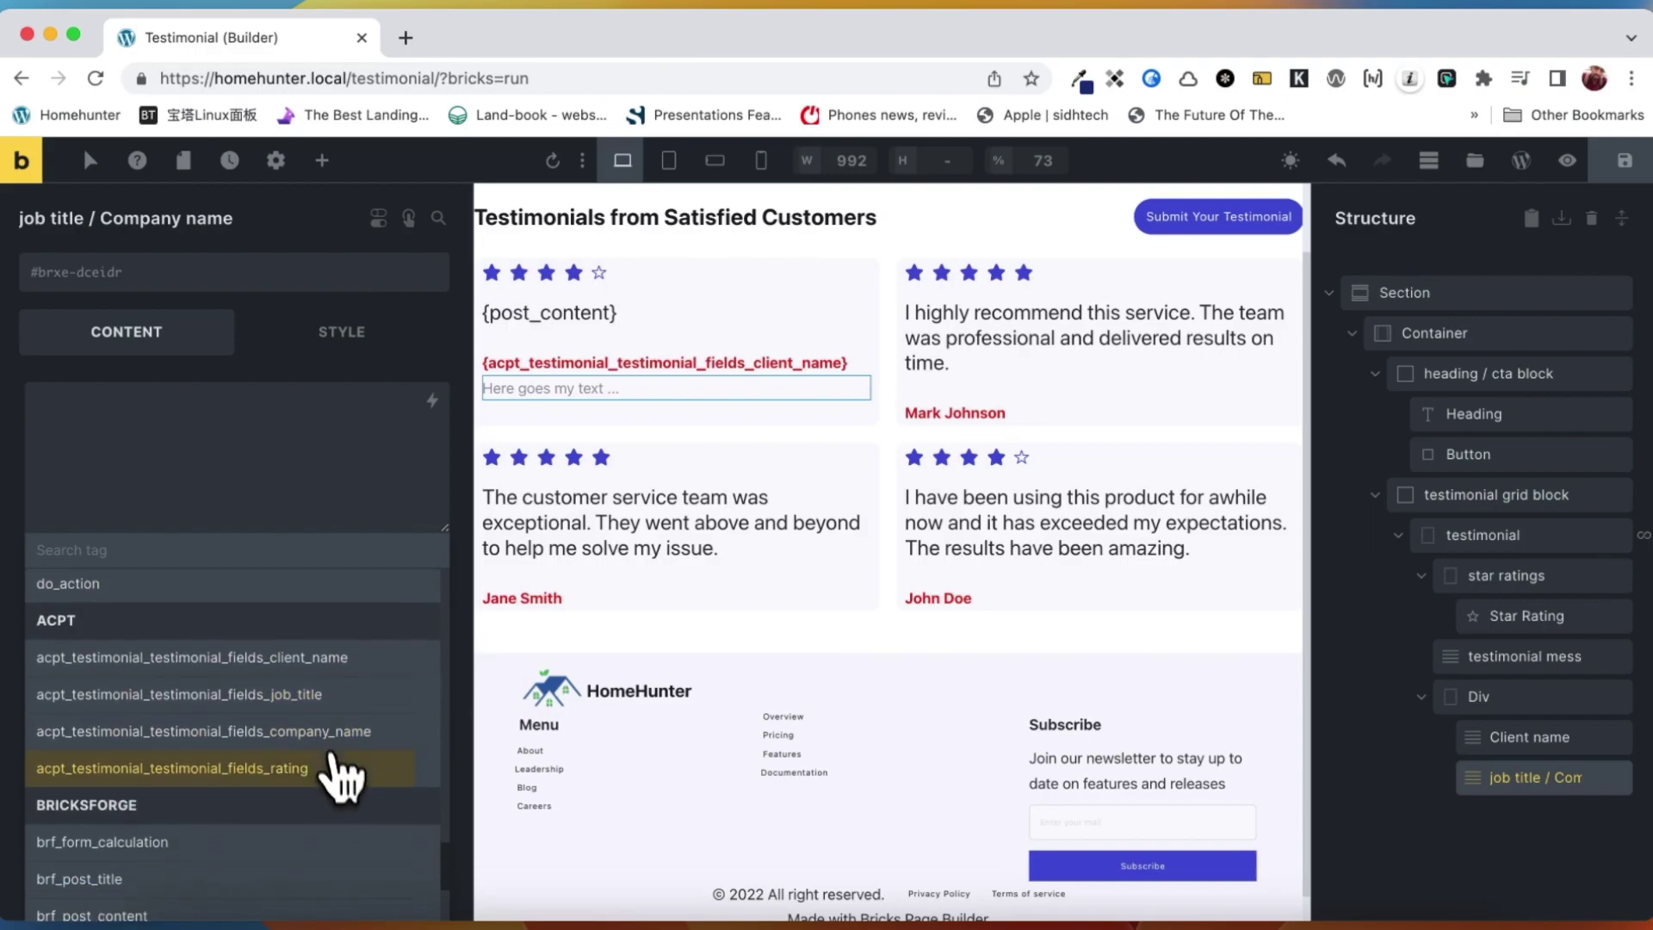
click(361, 696)
text(|)
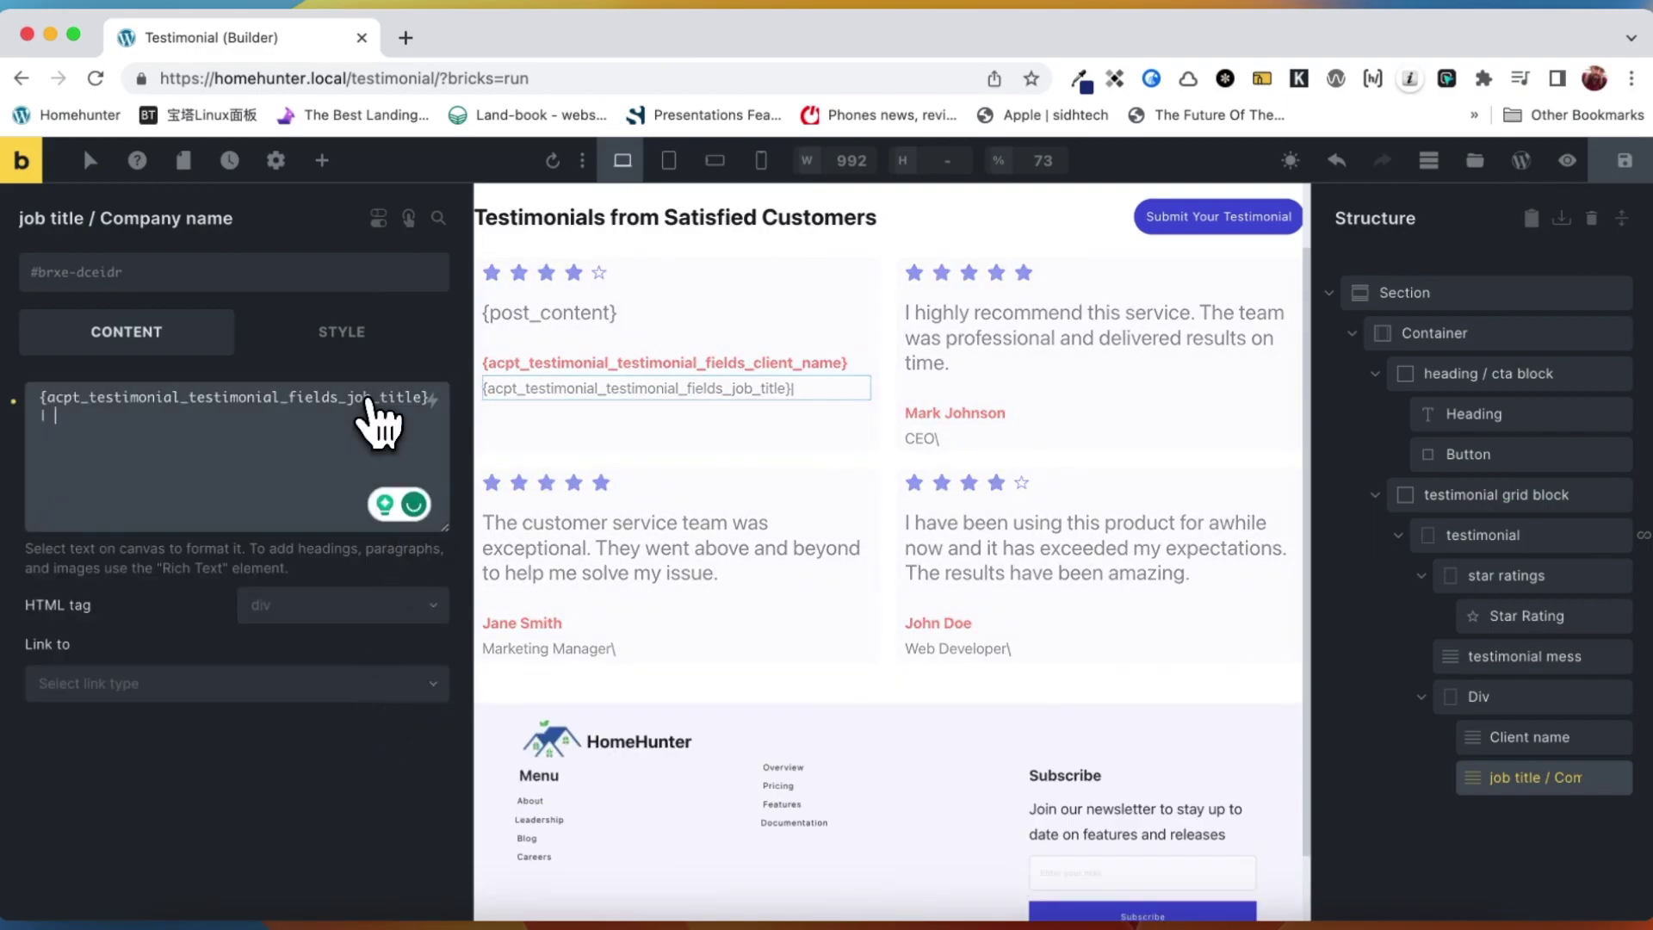
click(434, 401)
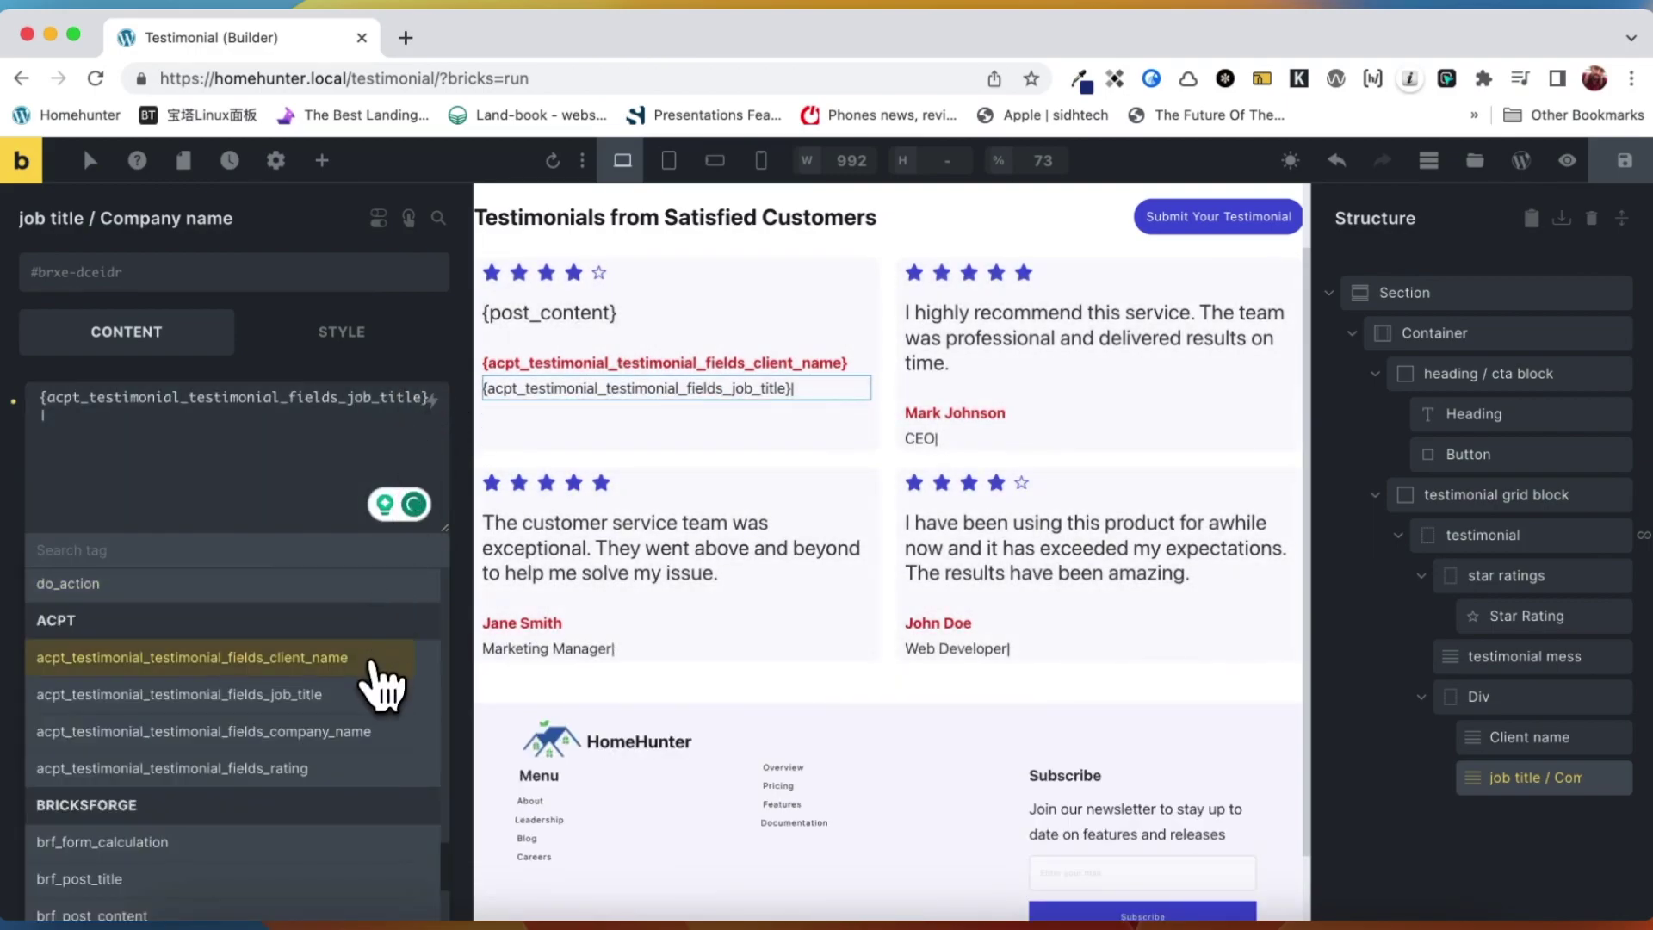
click(370, 732)
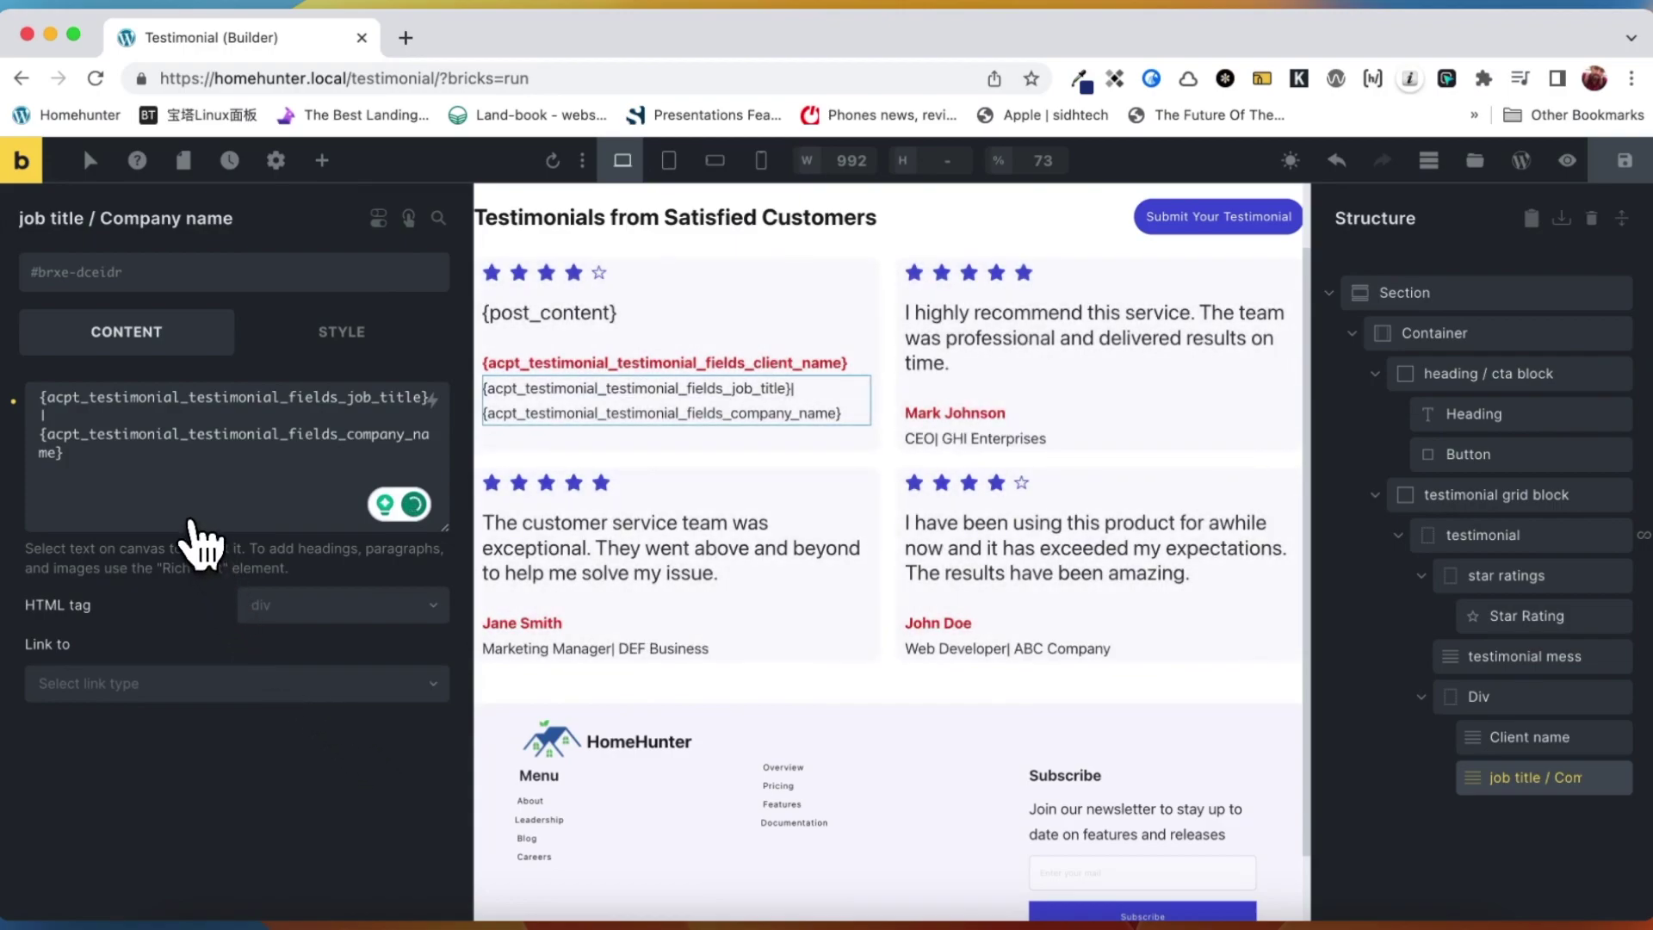
- Make the job title bold by wrapping it in <strong> tags
click(42, 420)
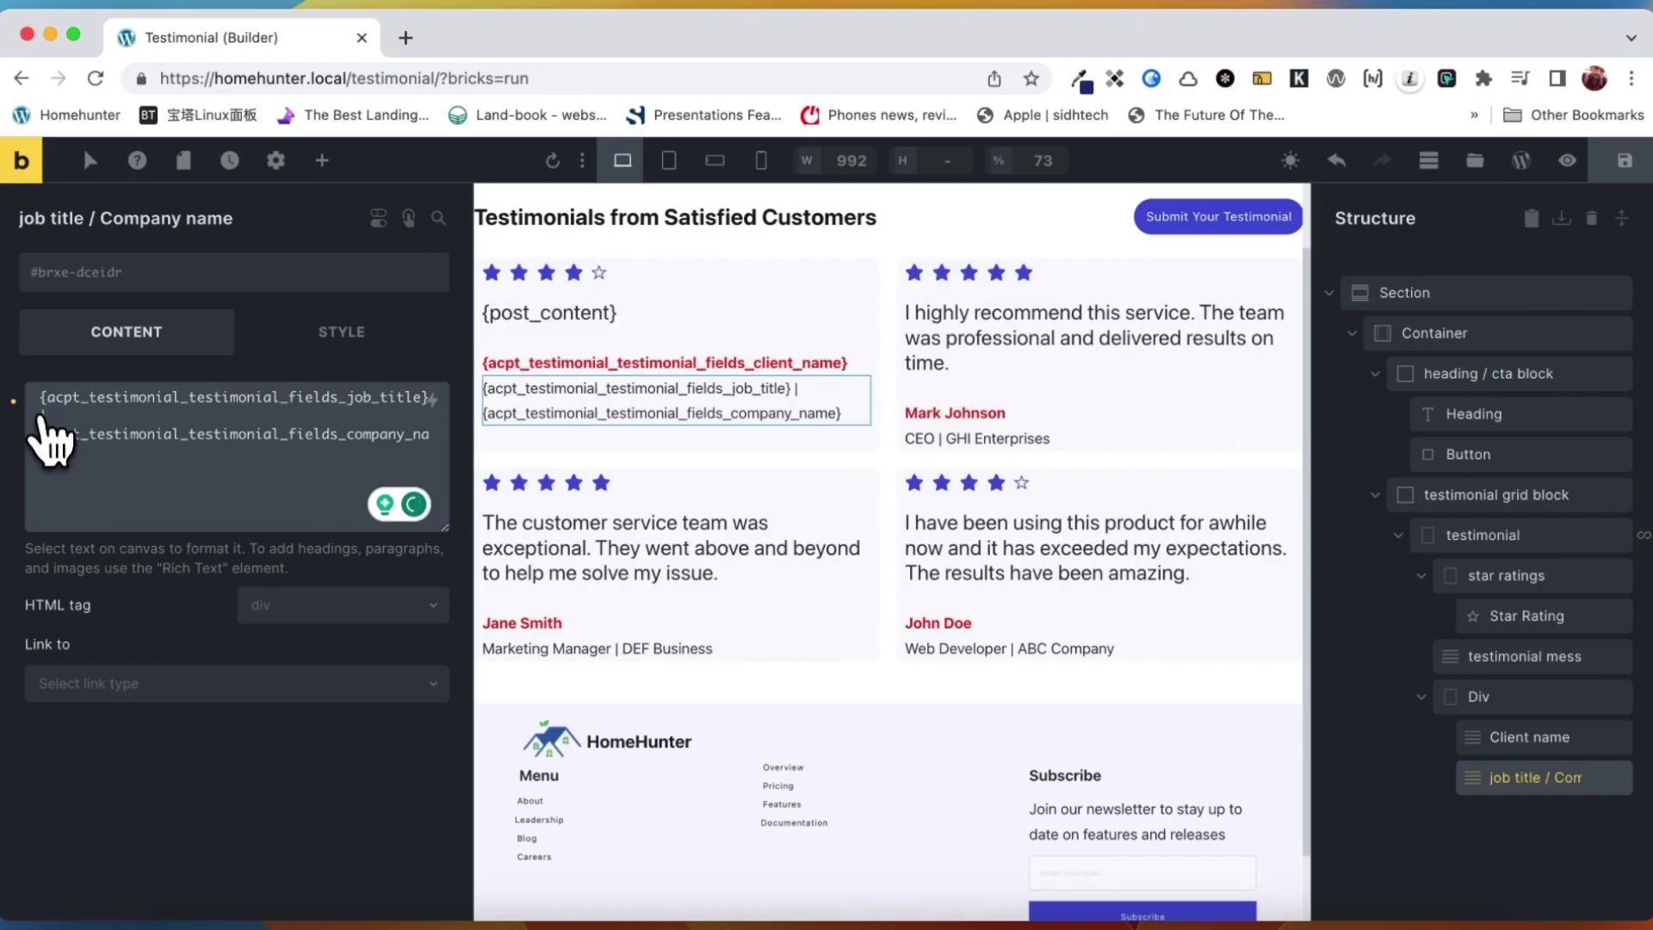
click(41, 401)
text(<strong>)
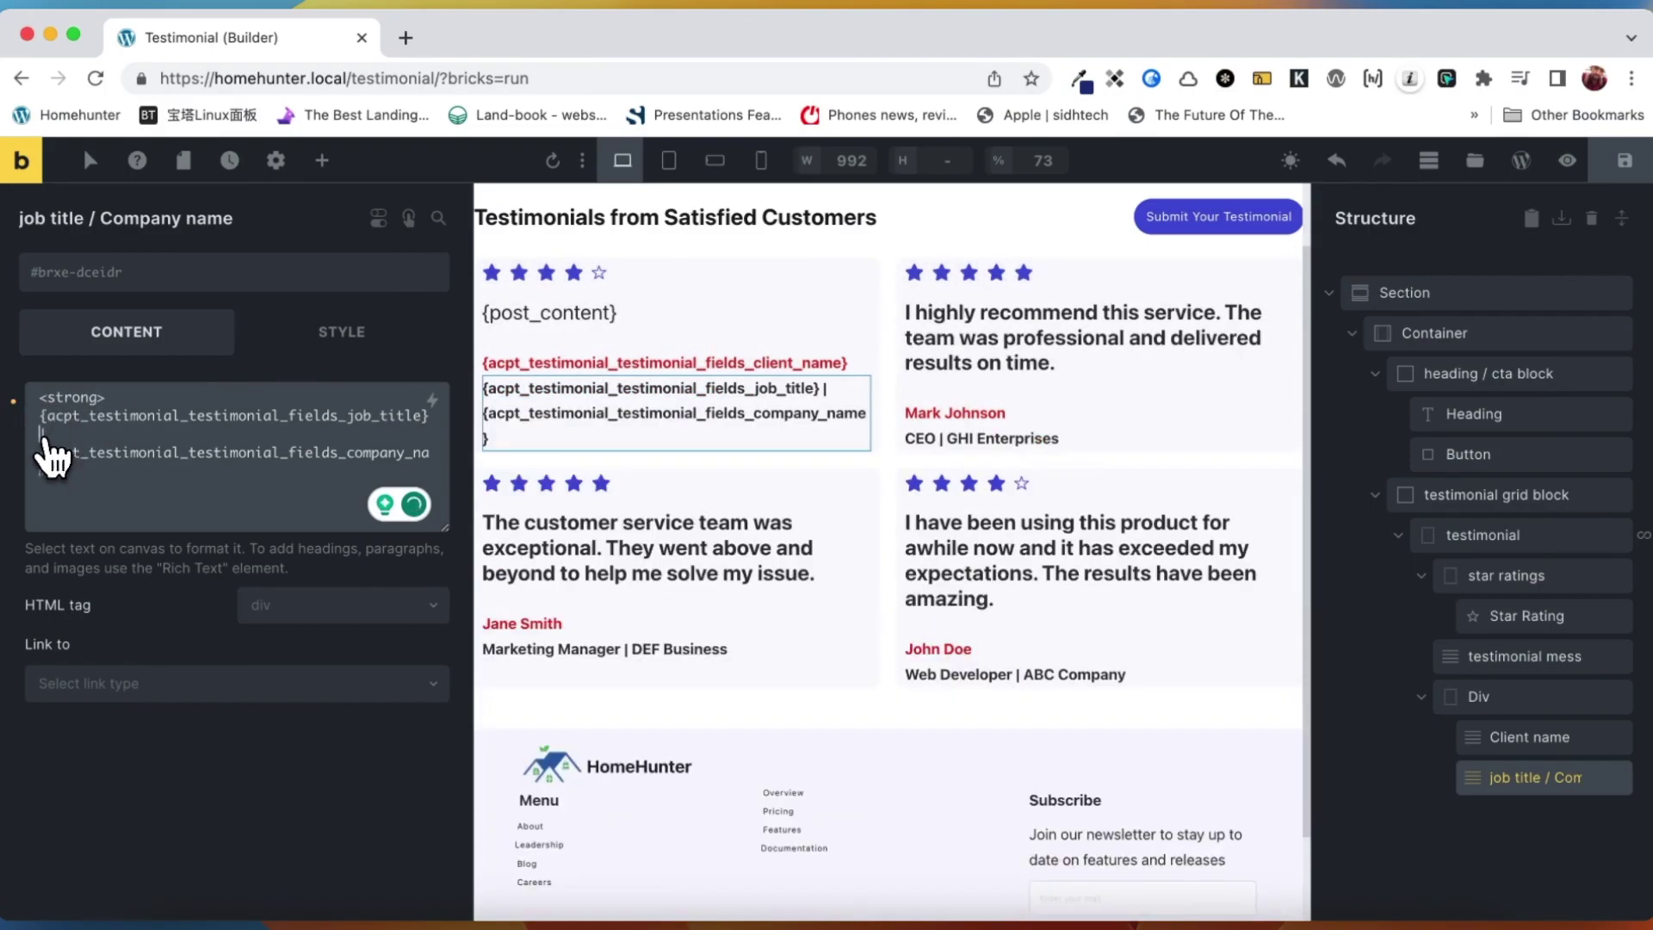
click(43, 436)
text(</strong>)
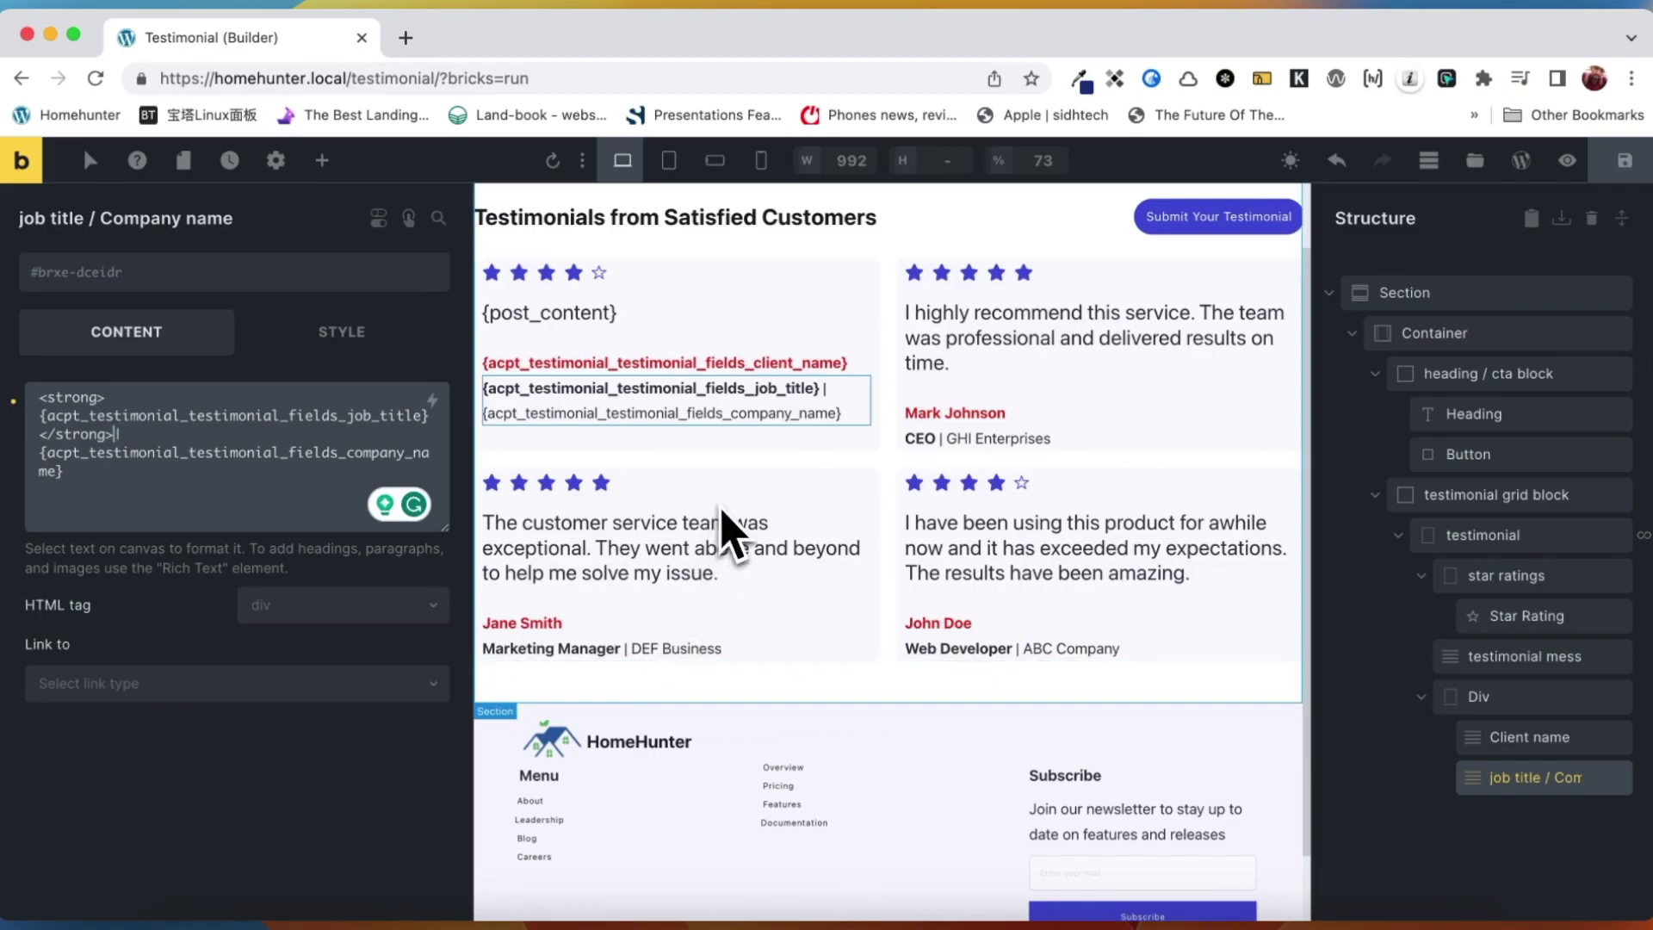
- Save the testimonial page design and preview it
click(877, 248)
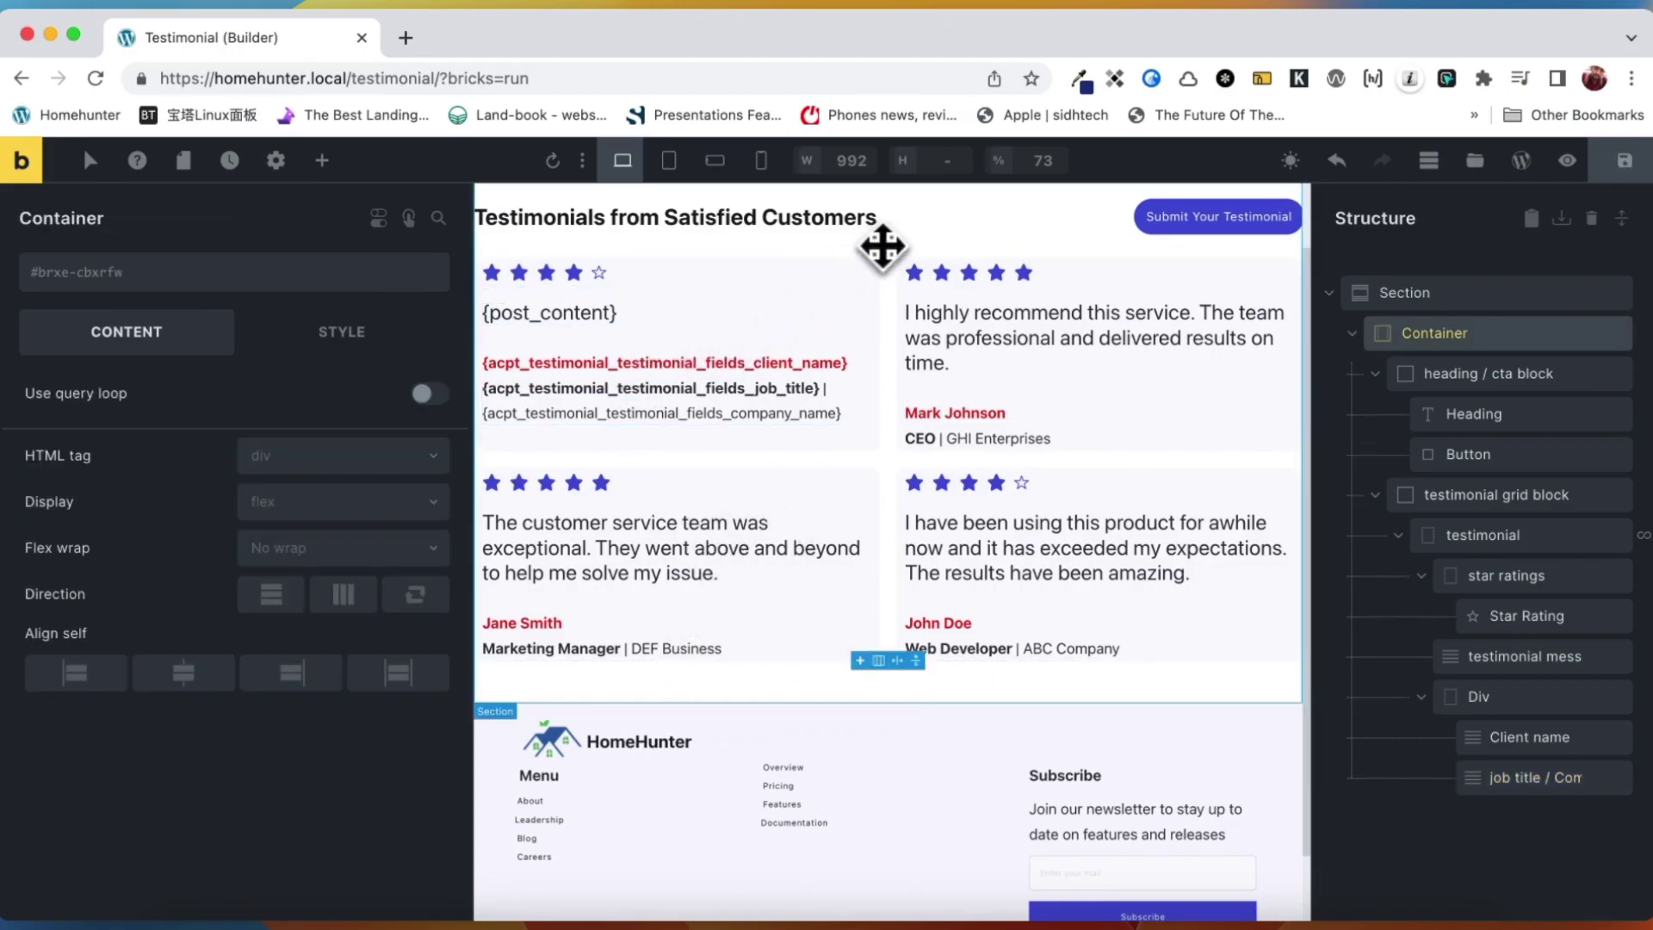
click(1632, 160)
click(1569, 162)
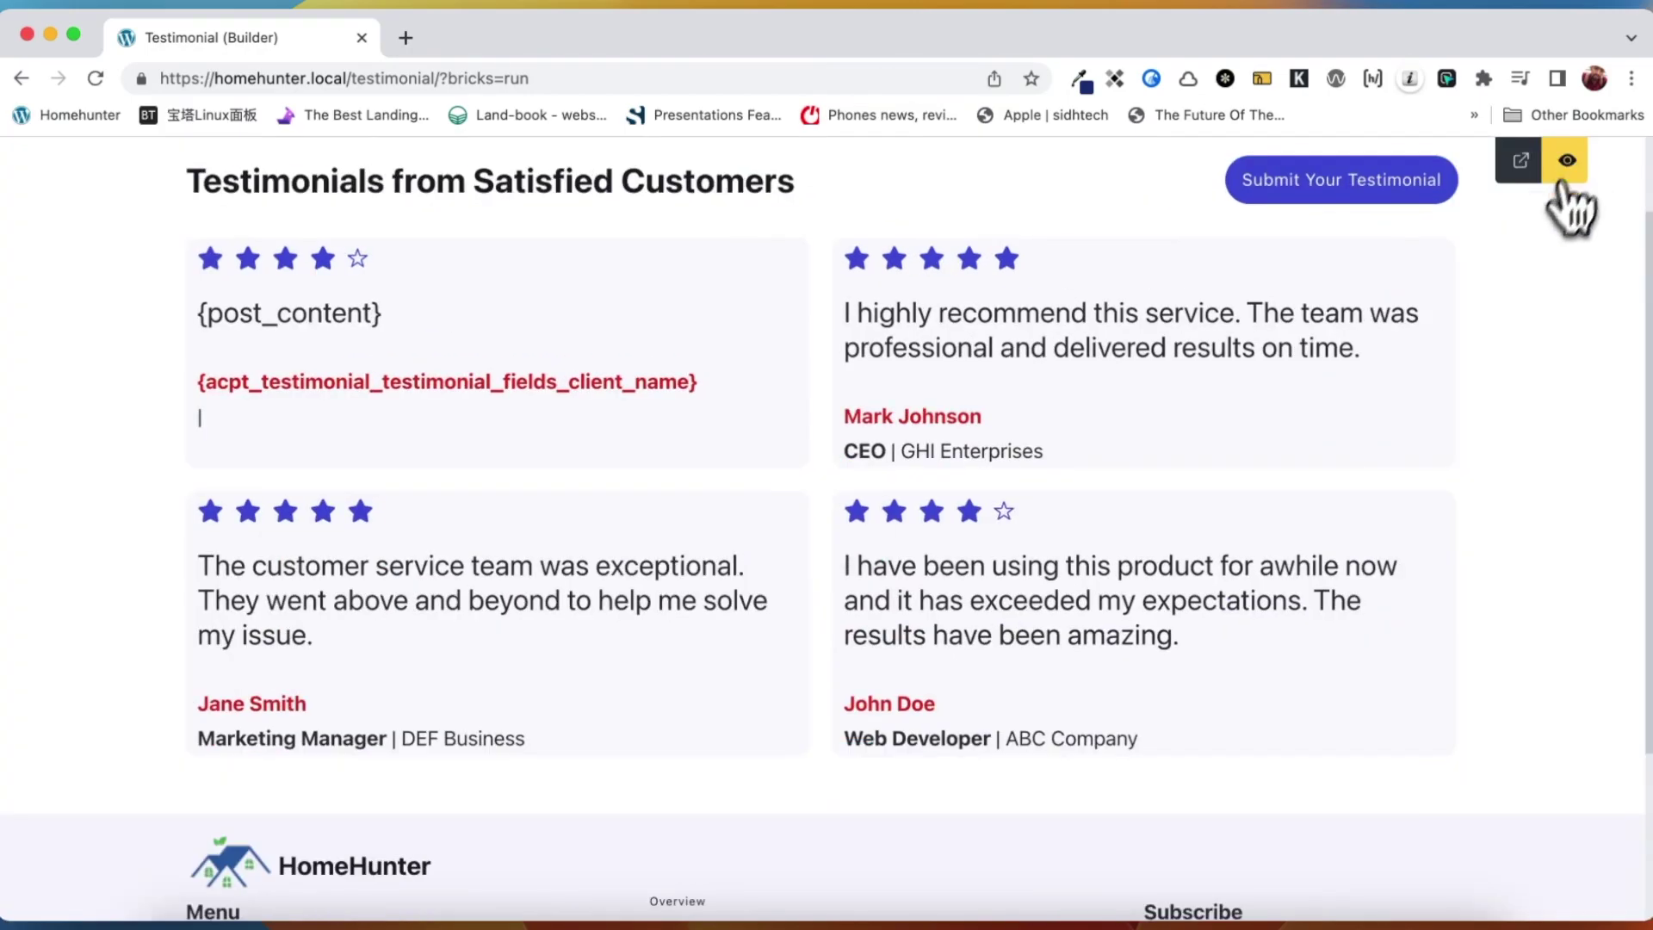
- View the testimonial page on the live site
click(1523, 164)
scroll(1292, 482, down, 1)
scroll(1283, 556, down, 2)
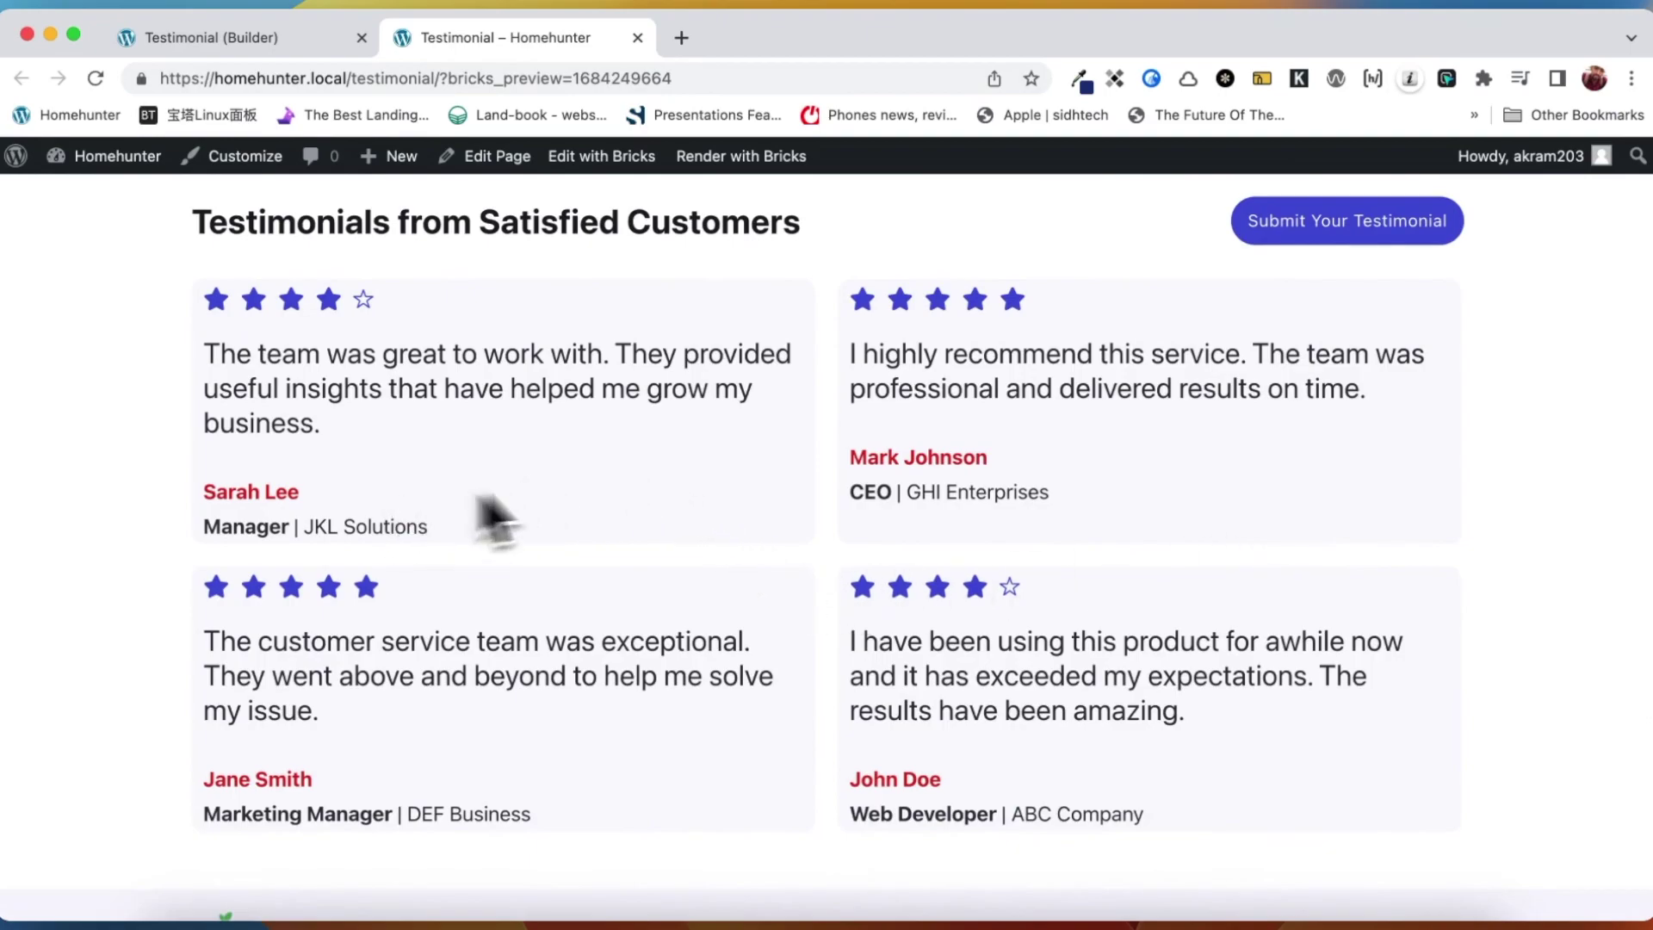
scroll(887, 715, down, 1)
scroll(887, 723, up, 1)
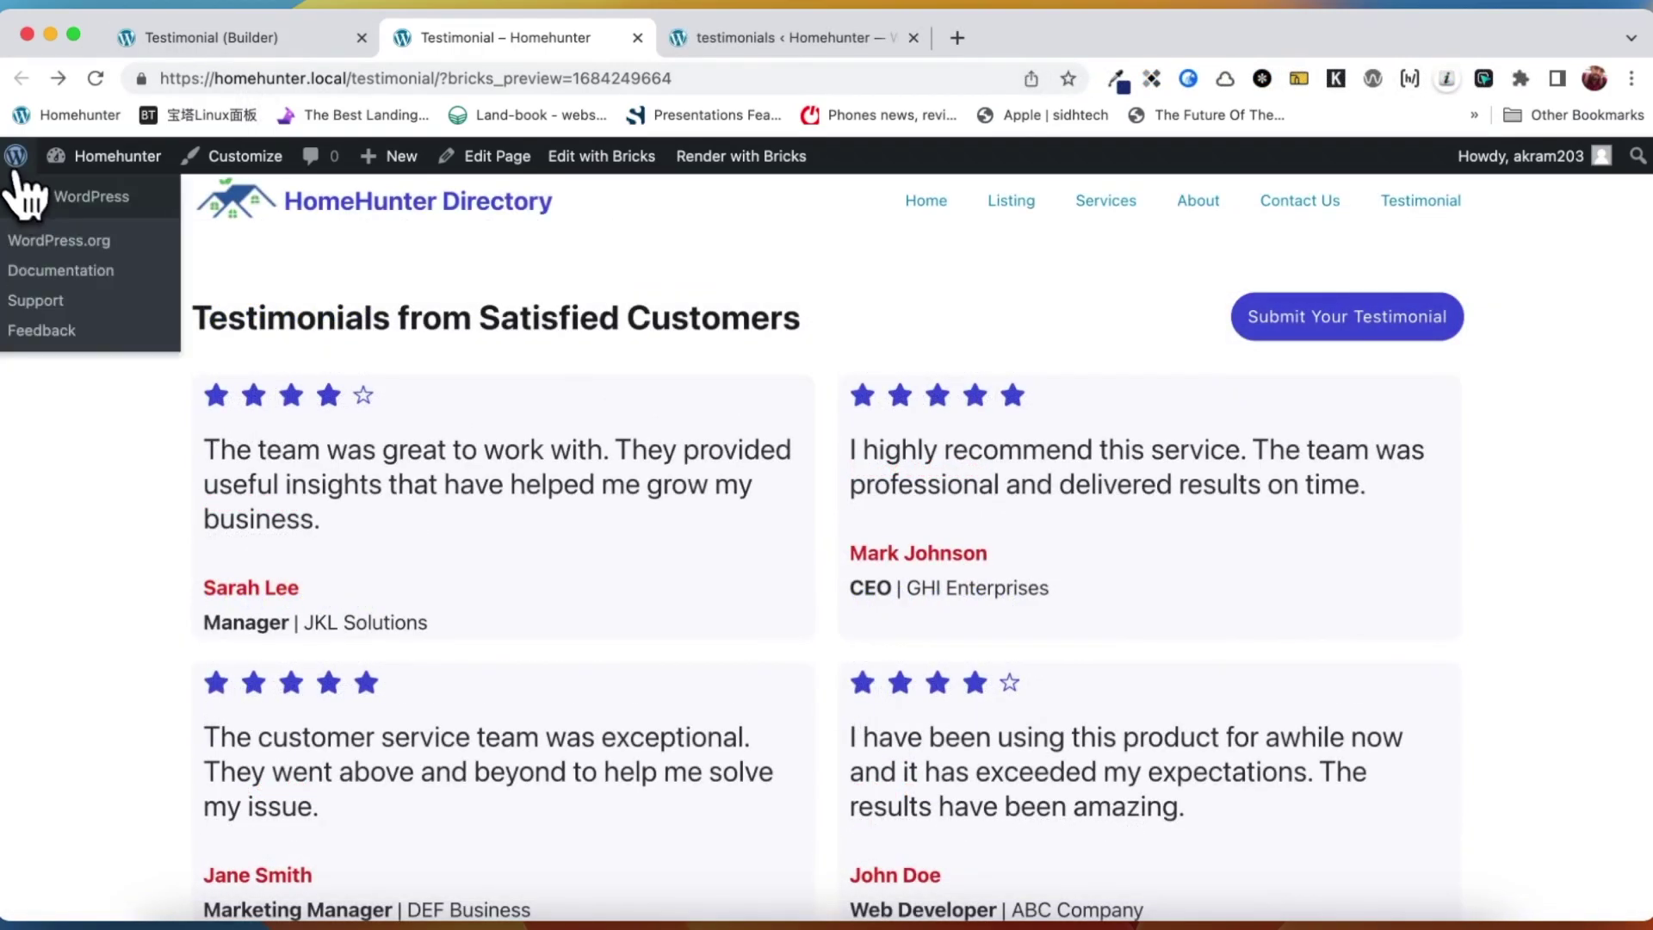
- Edit the Submit Testimonial page with Bricks and add a section with a container
click(18, 172)
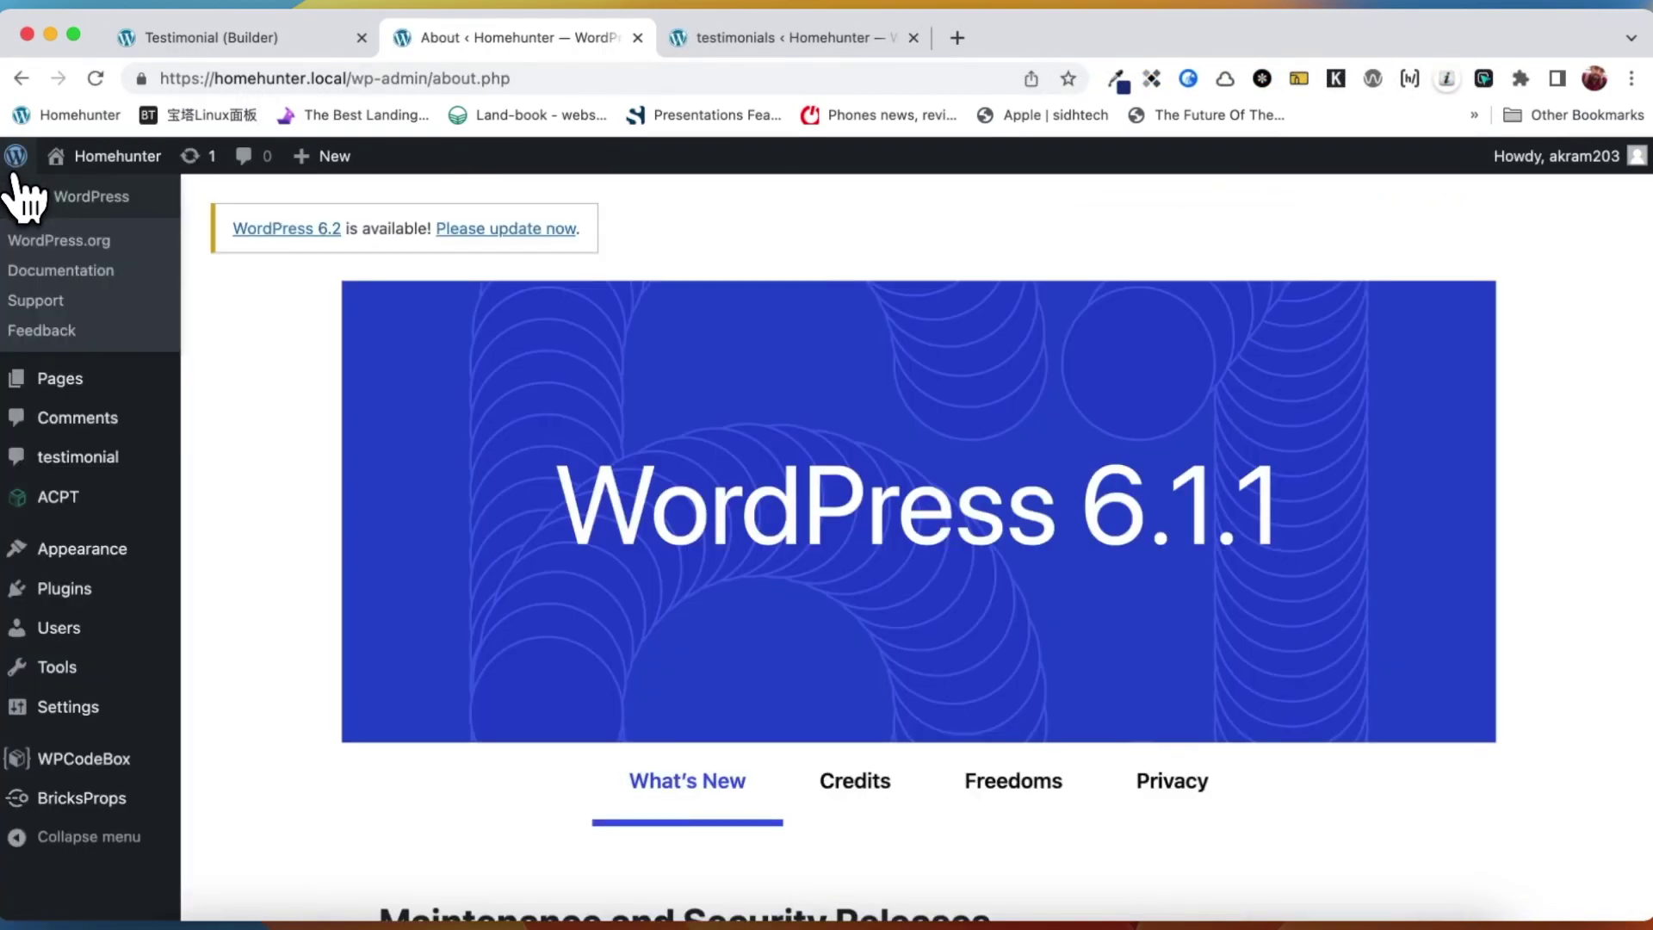
mouse_move(105, 398)
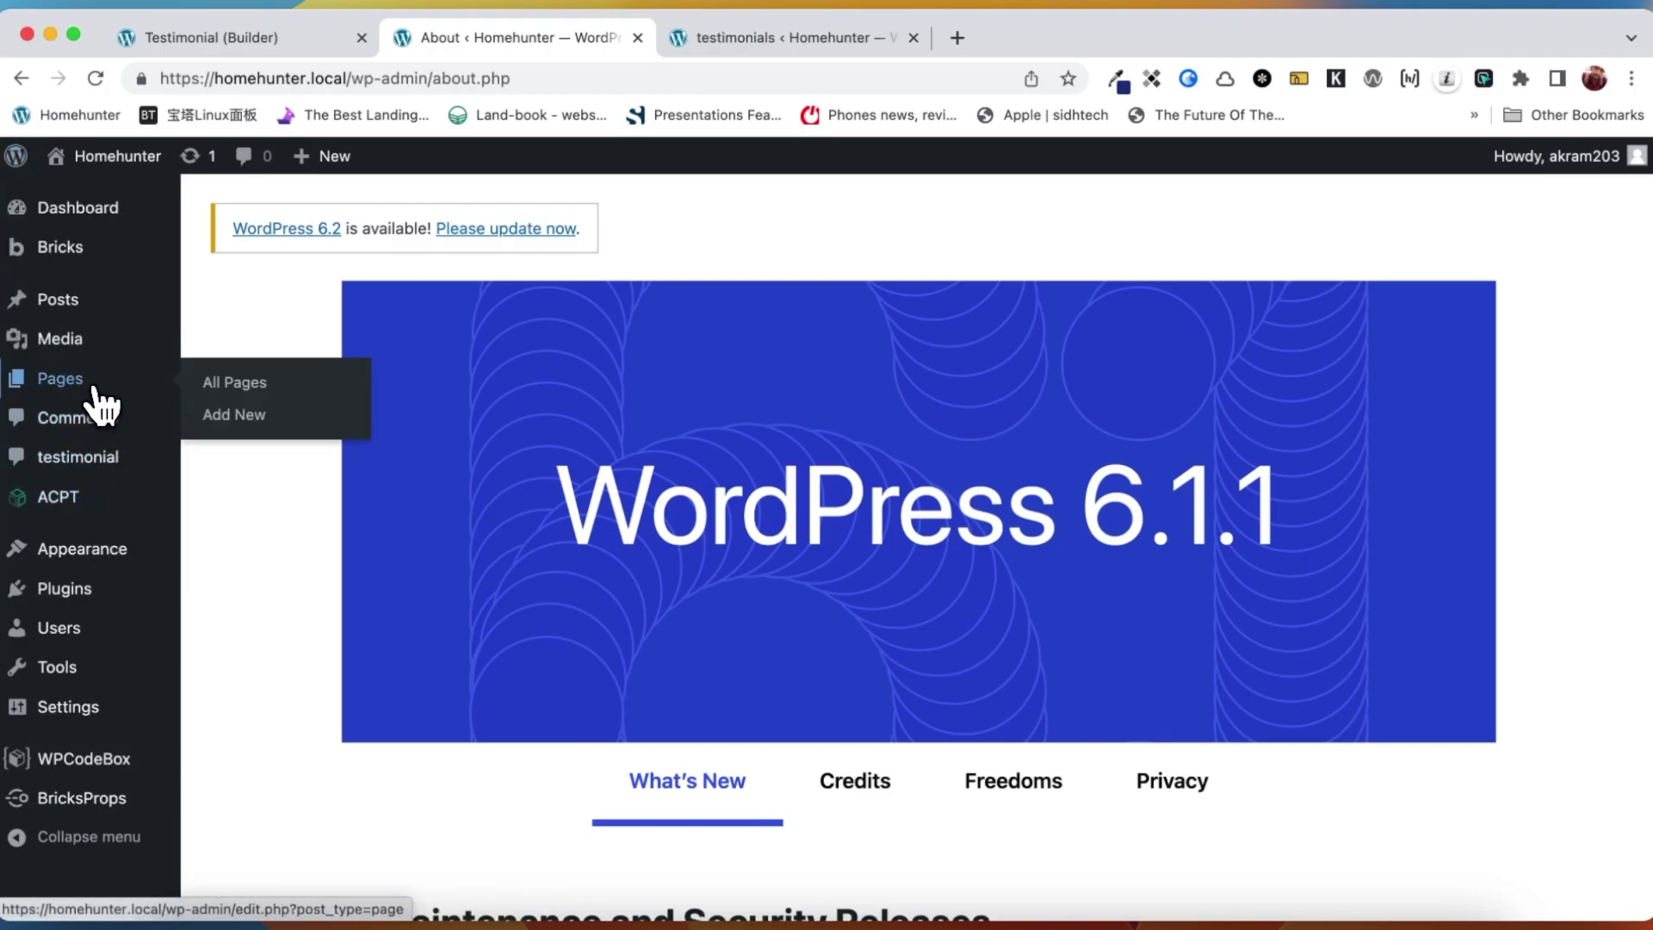
scroll(436, 554, down, 3)
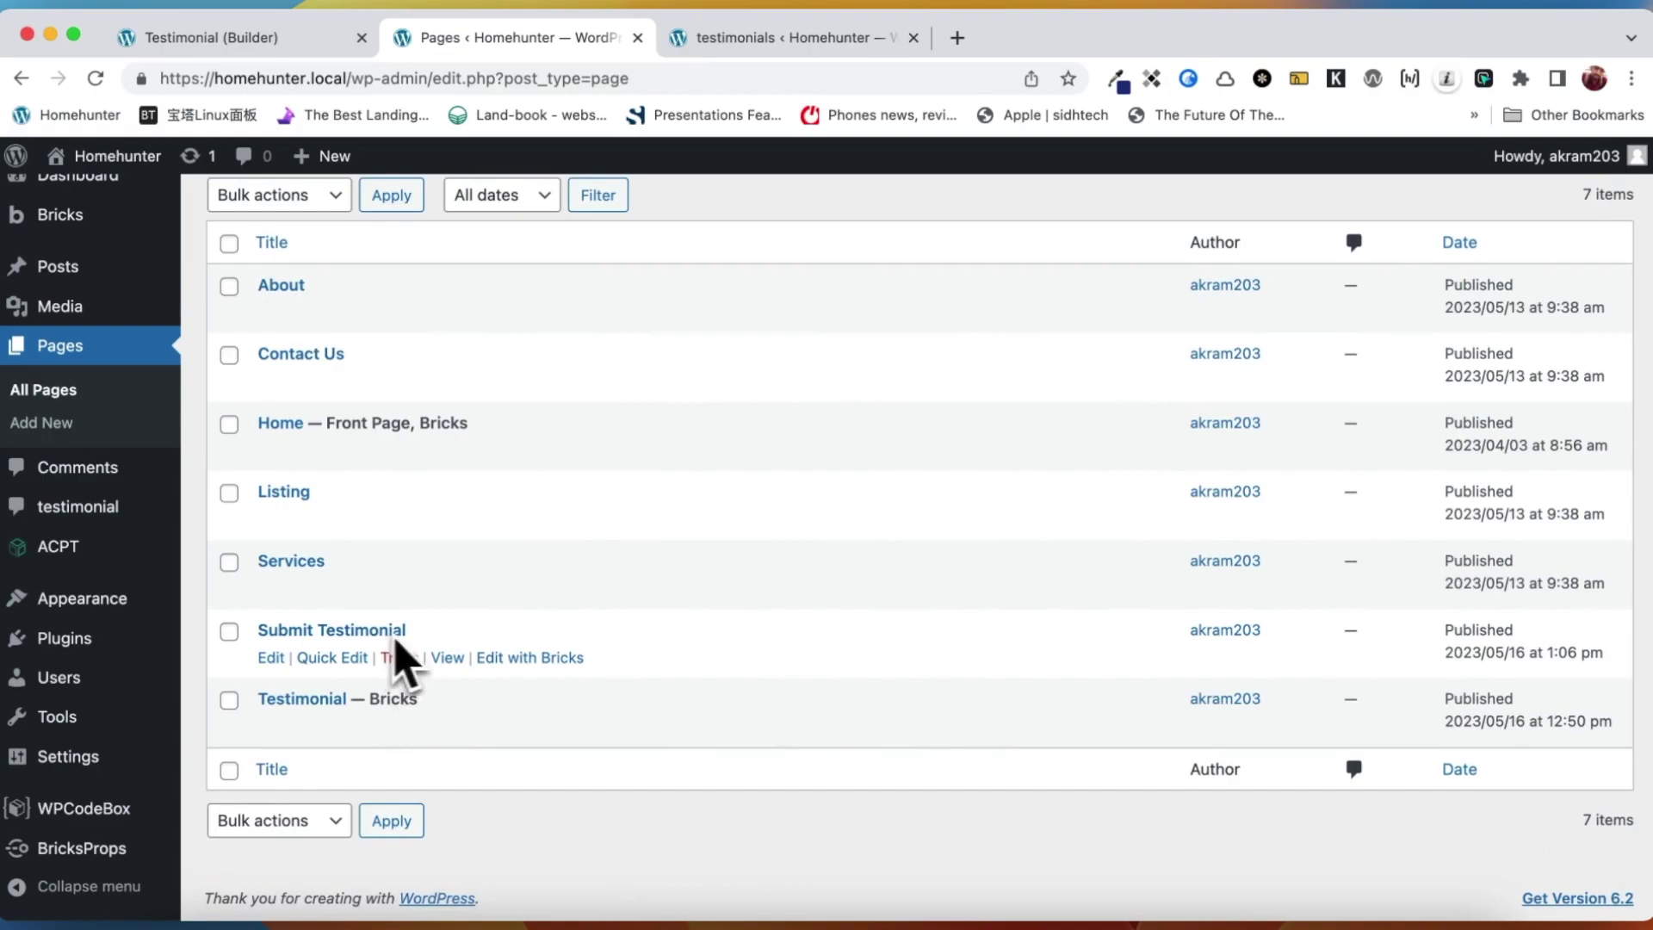
click(551, 659)
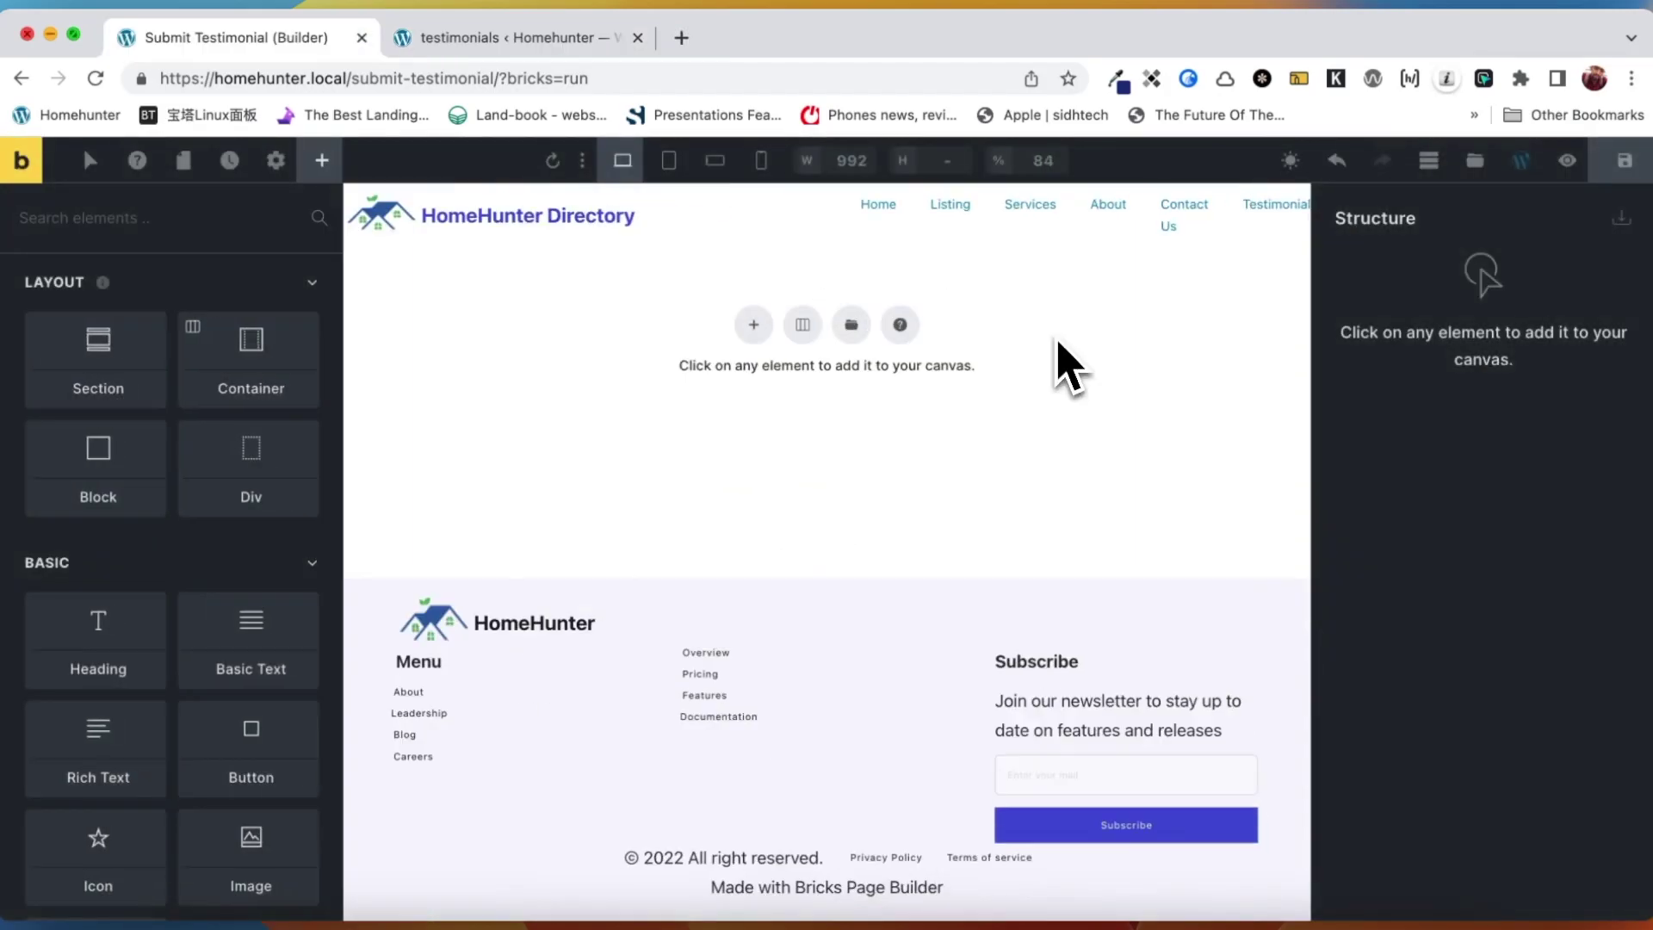
click(753, 322)
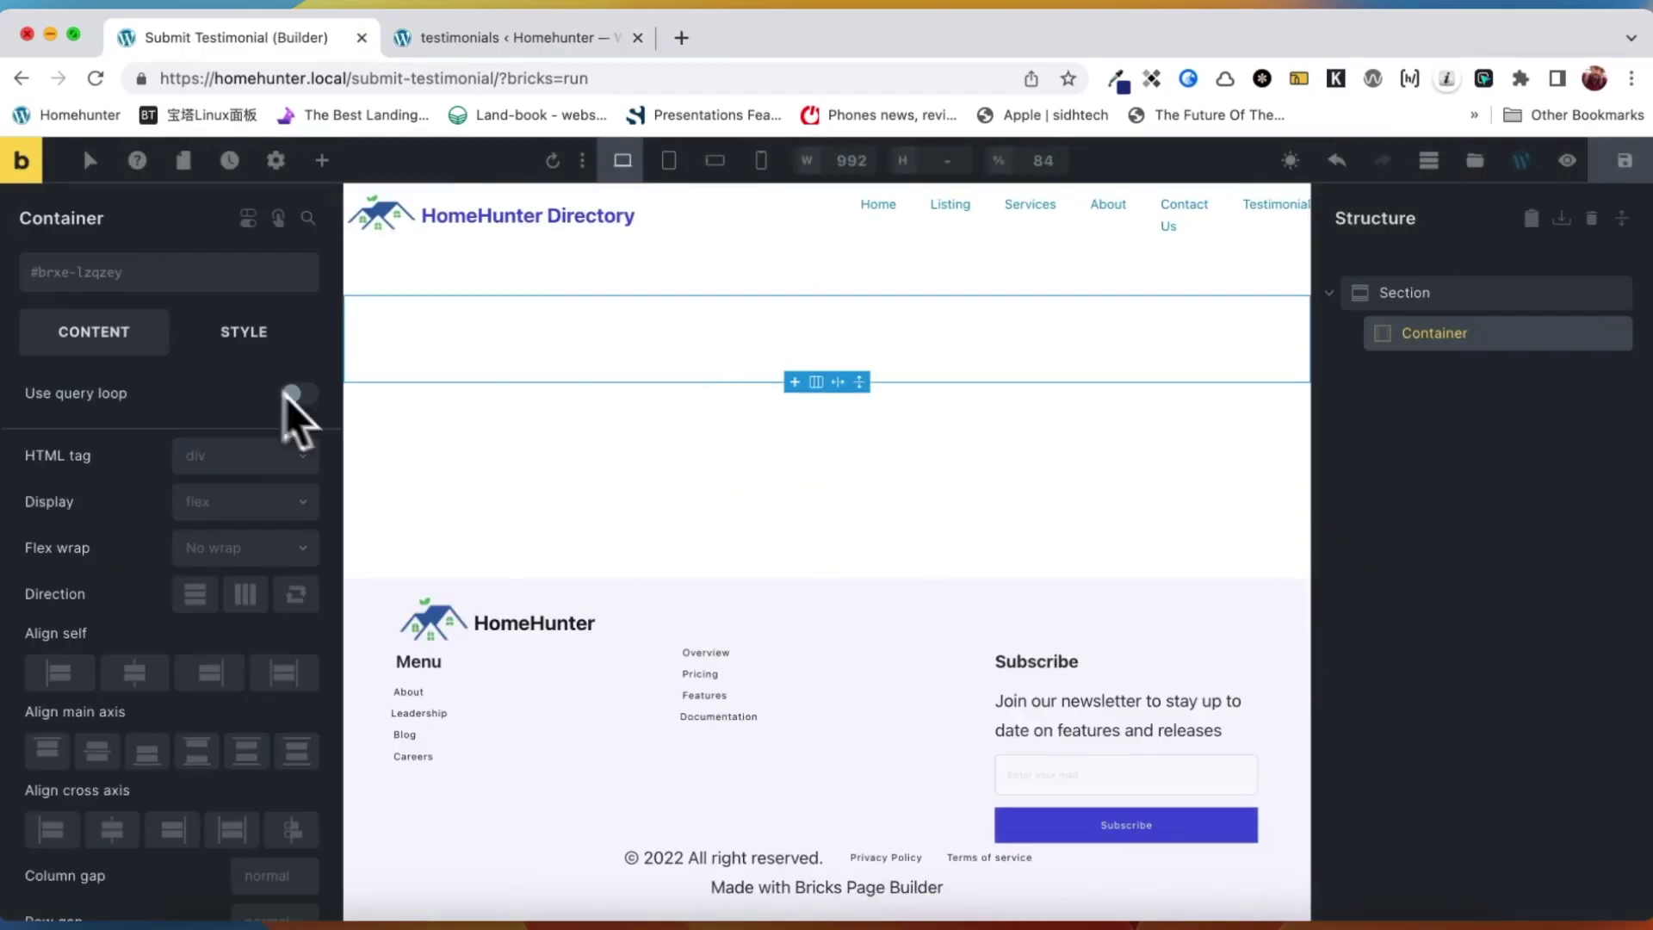
- Make the container a two-column grid with a column gap
click(259, 501)
click(233, 572)
click(216, 626)
click(371, 663)
click(276, 548)
click(635, 572)
- Add two blocks: Pro Forms in the first, and a vertically centred heading plus rich text in the second
click(321, 160)
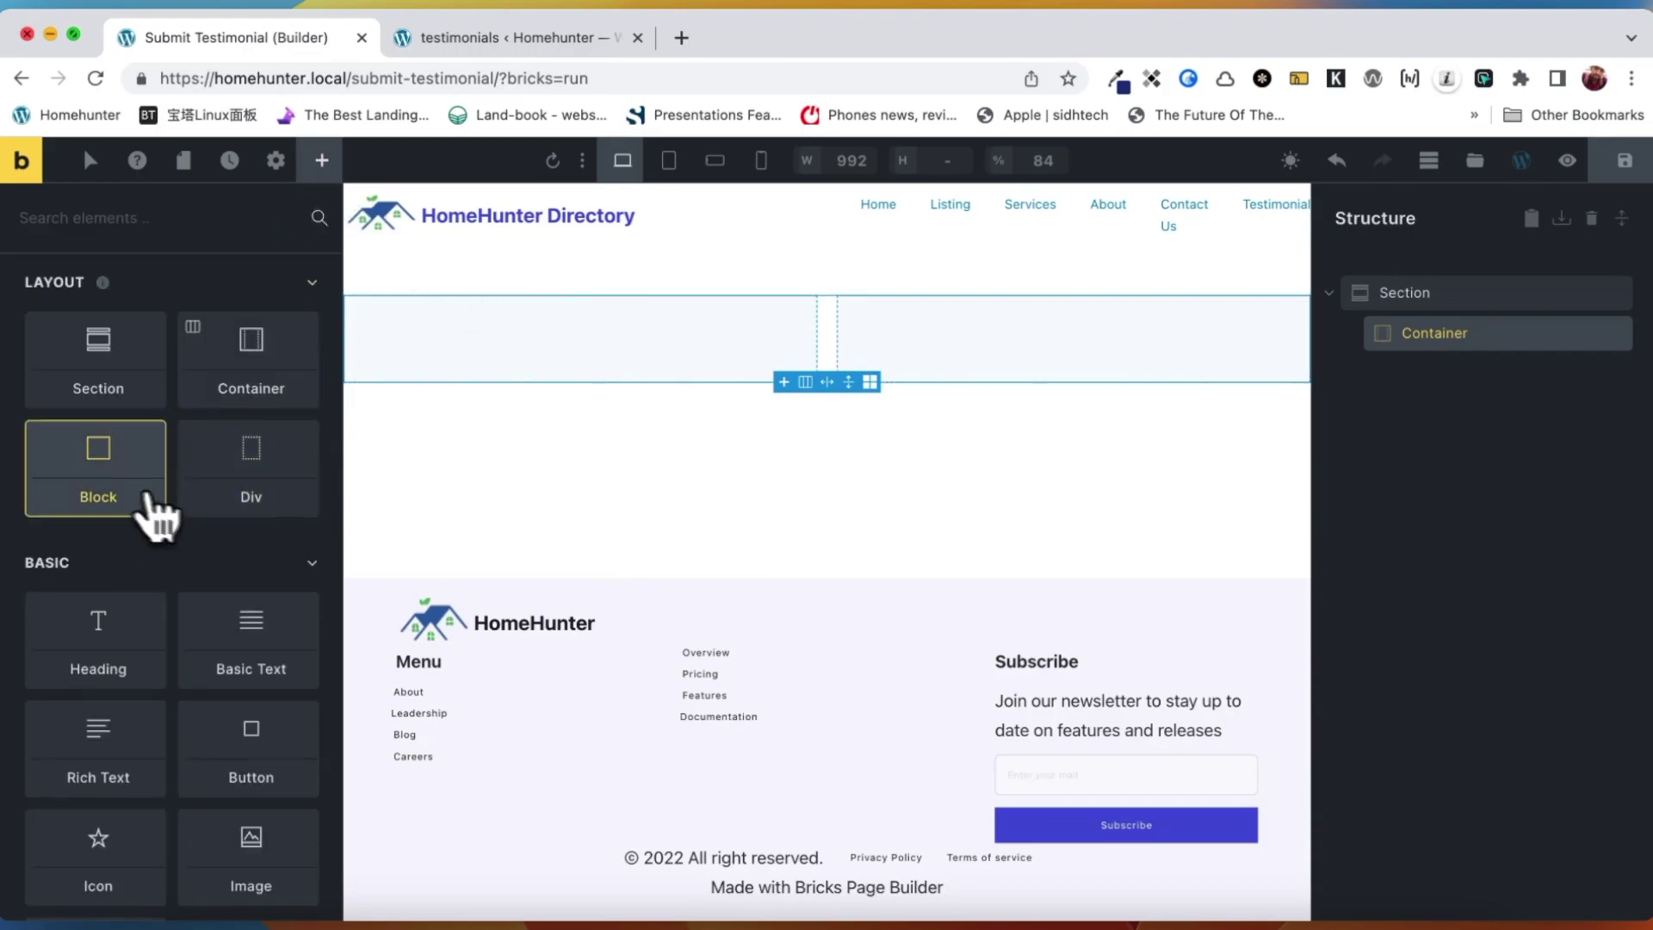
click(104, 469)
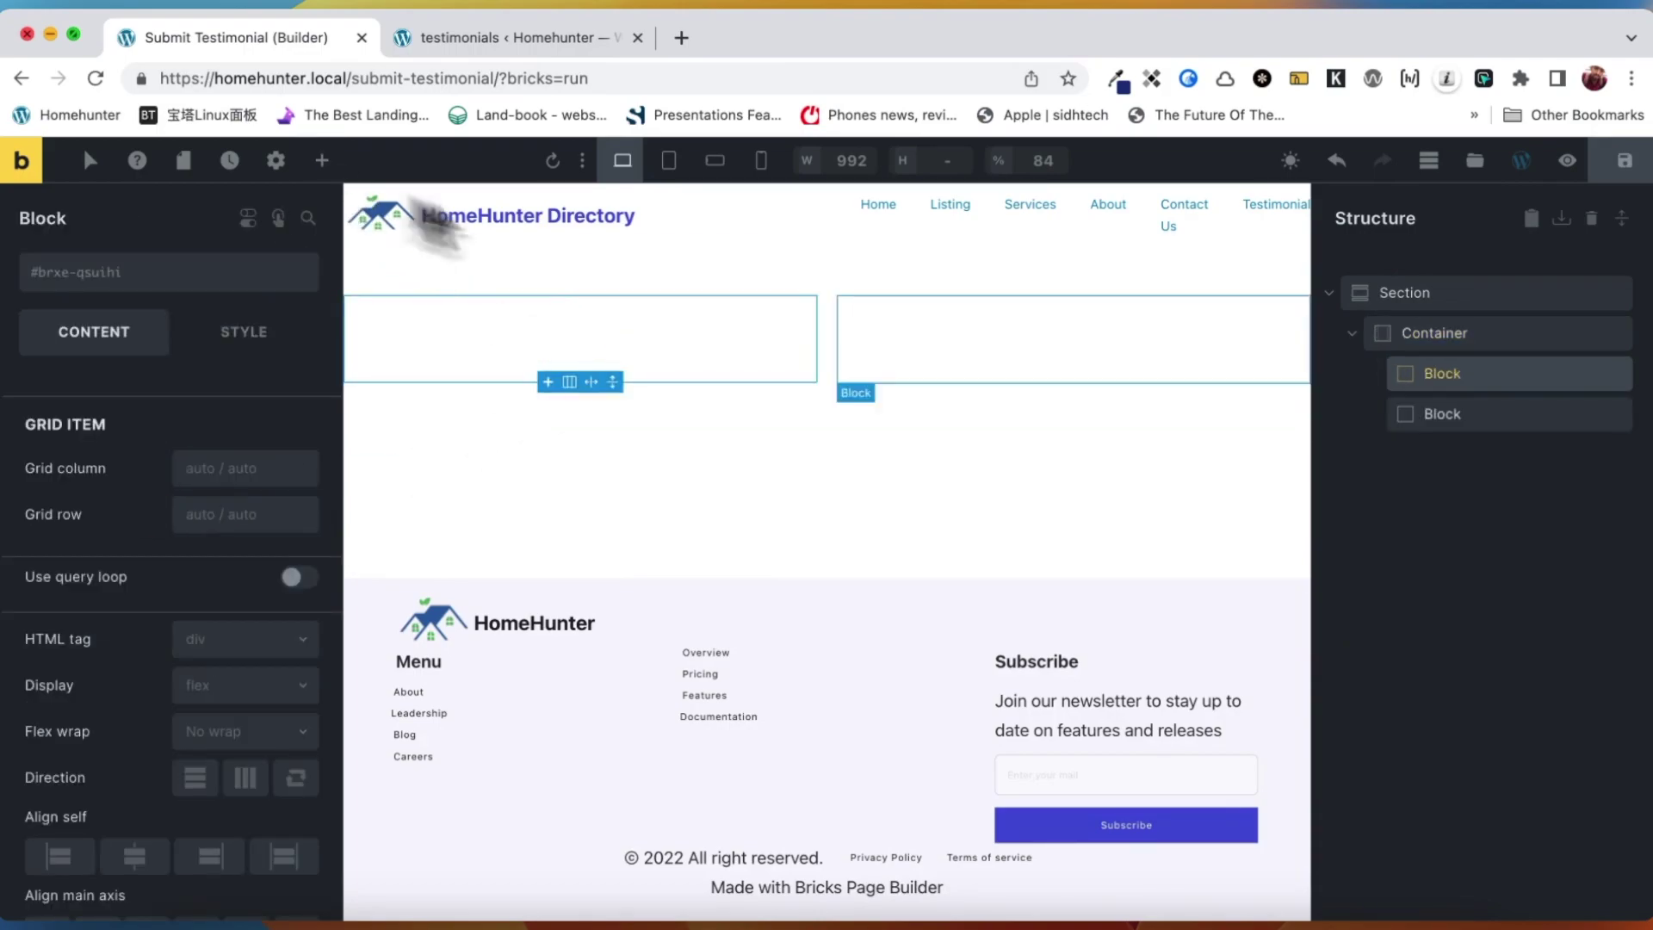
click(332, 174)
text(pro)
click(277, 358)
click(1007, 498)
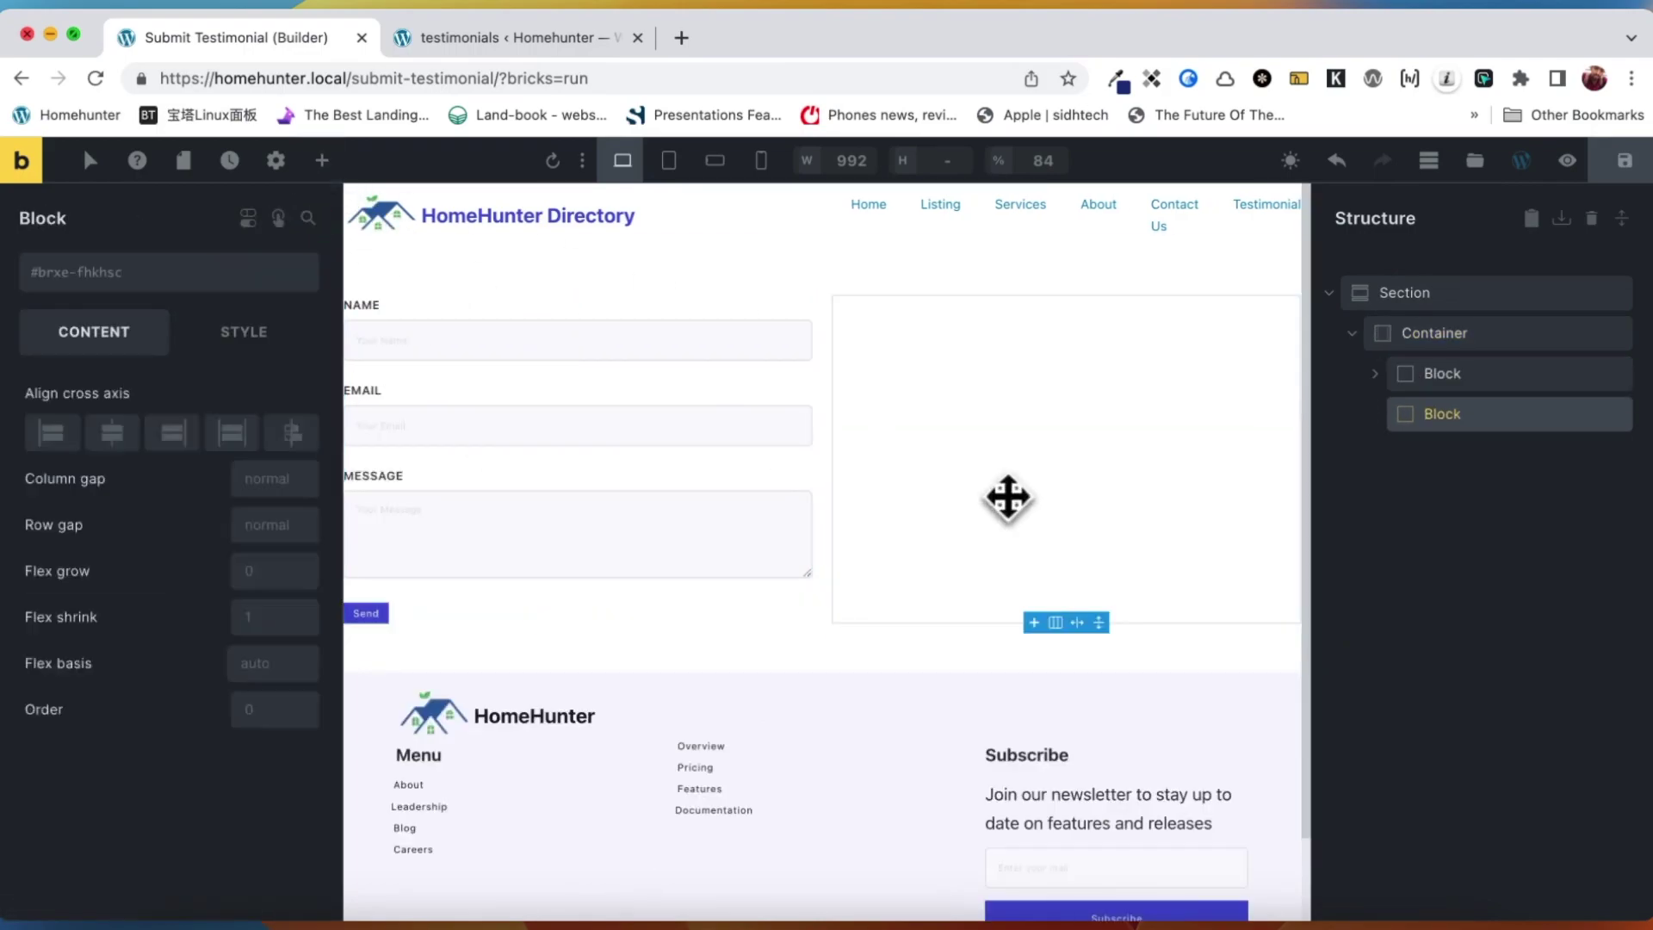
click(322, 160)
click(99, 646)
click(98, 741)
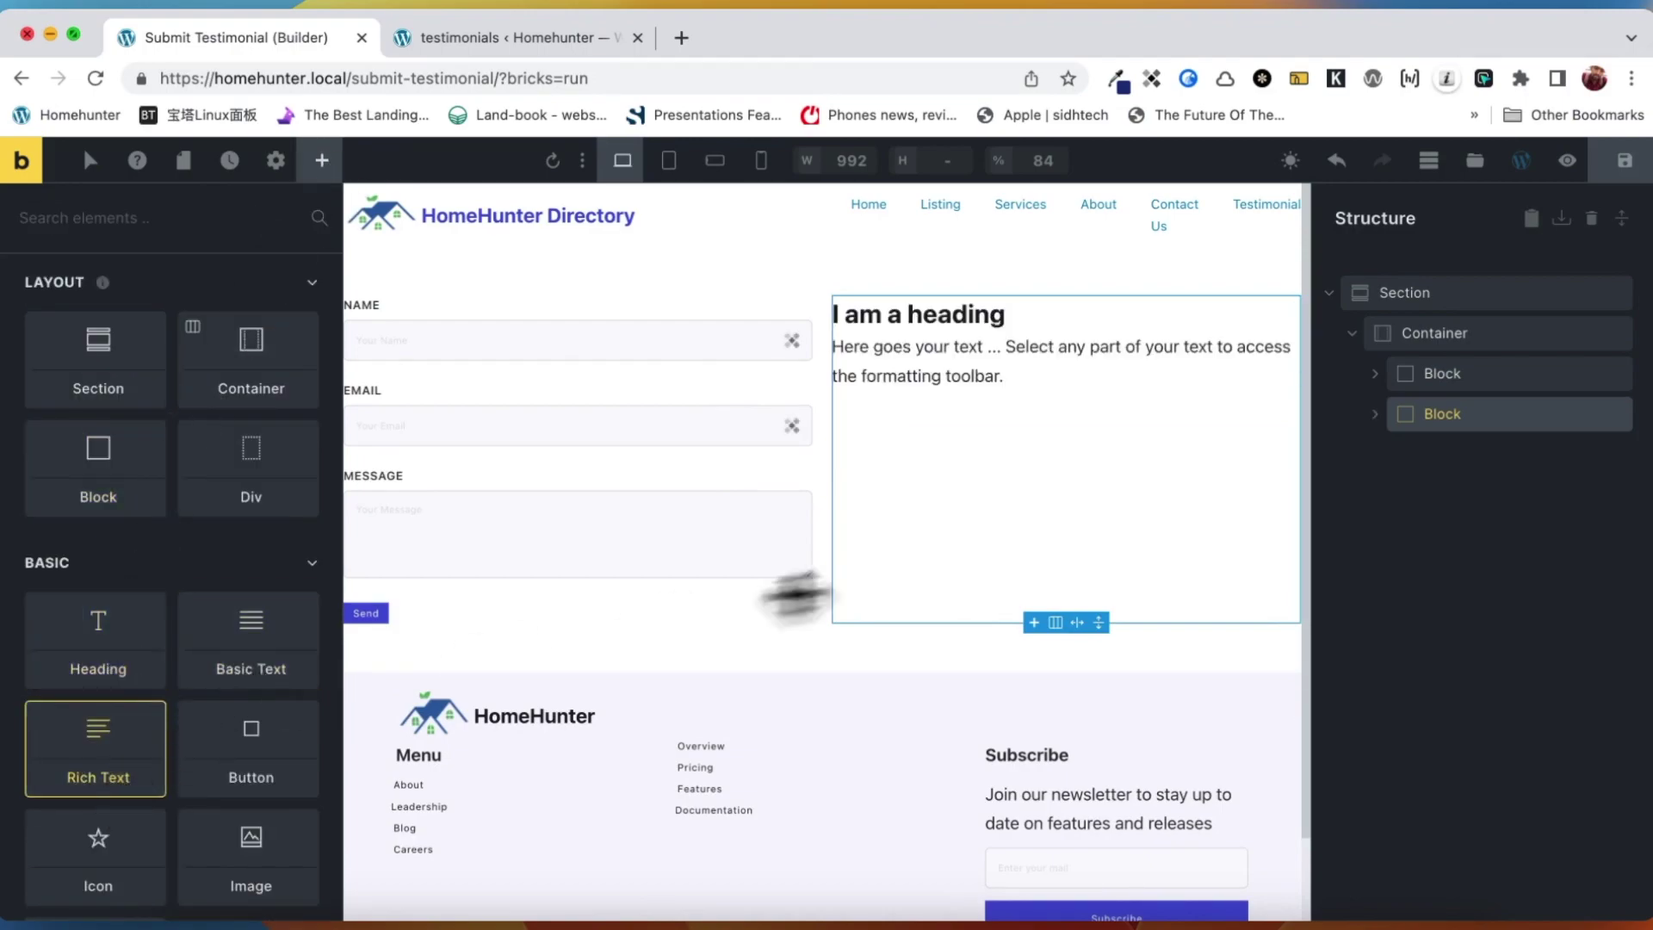
scroll(110, 826, down, 3)
click(99, 787)
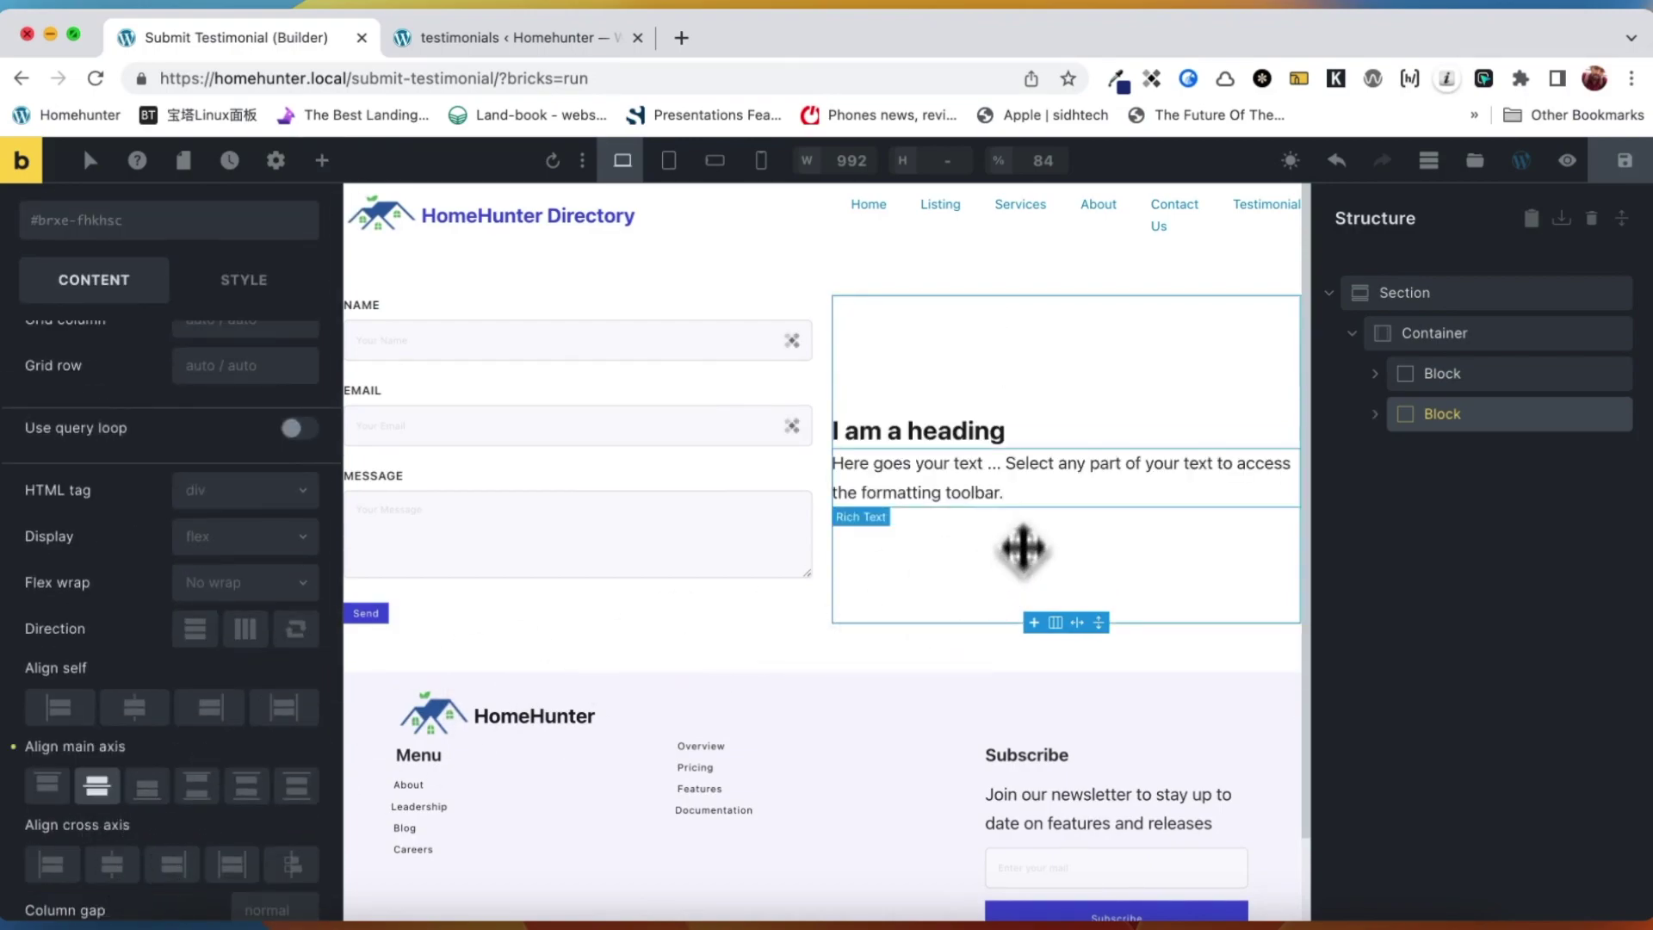
- Title the heading 'Submit Your Testimonial' and write the intro 'We love to hear what you think…'
click(949, 436)
triple_click(947, 436)
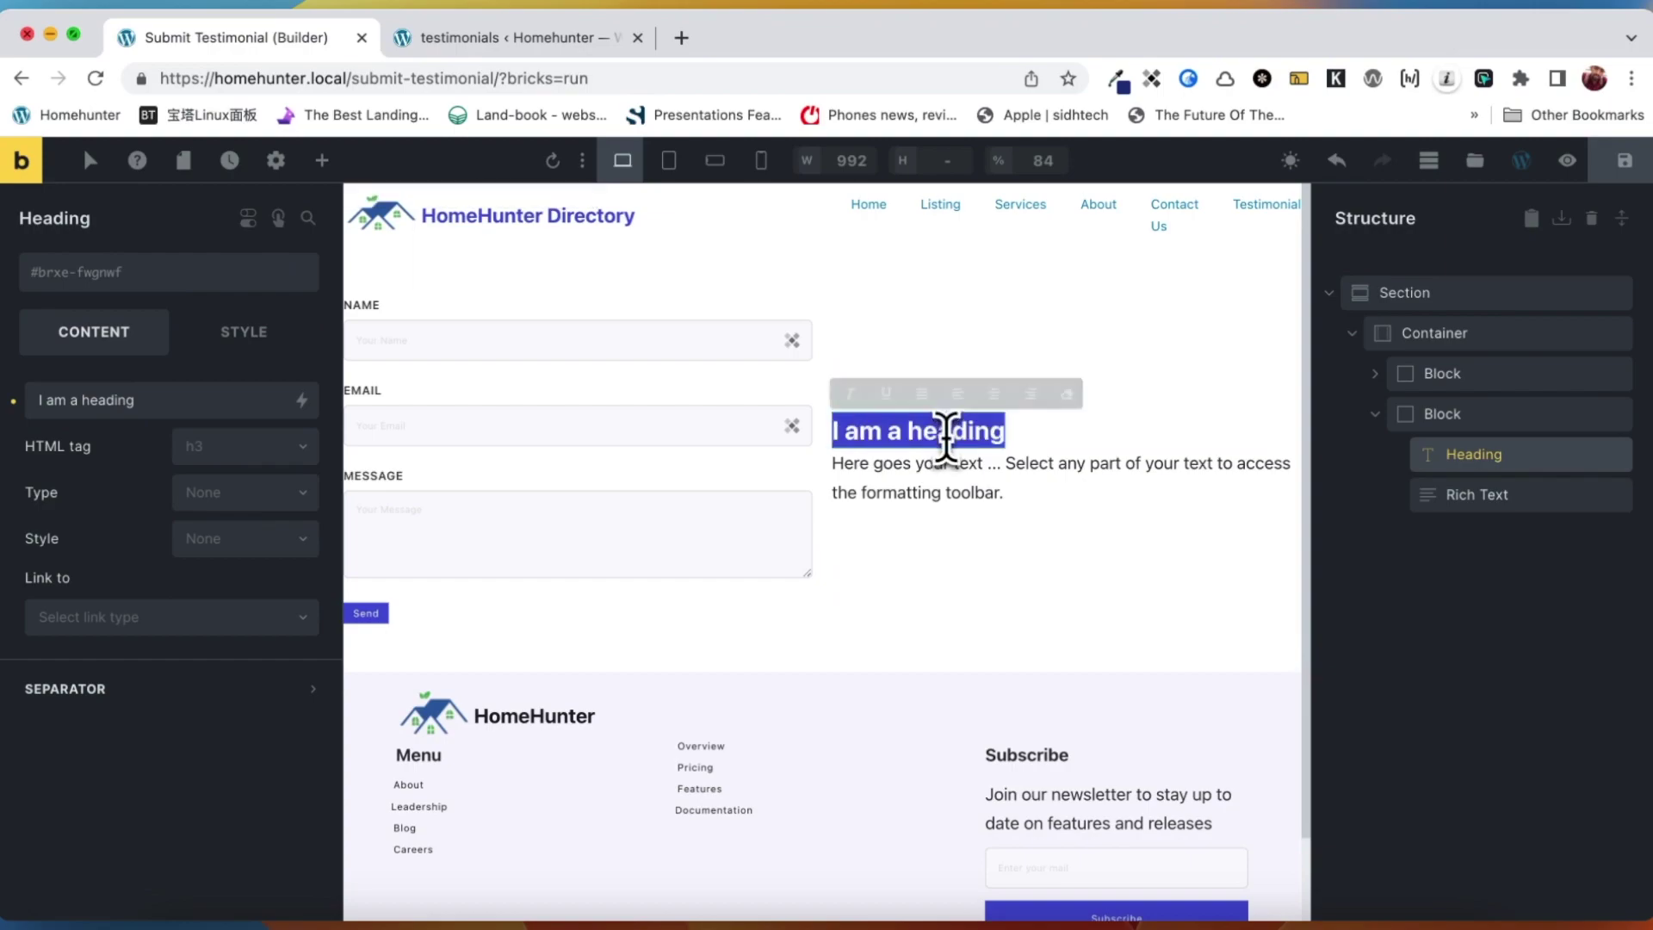
text(Submit Your Testimonial)
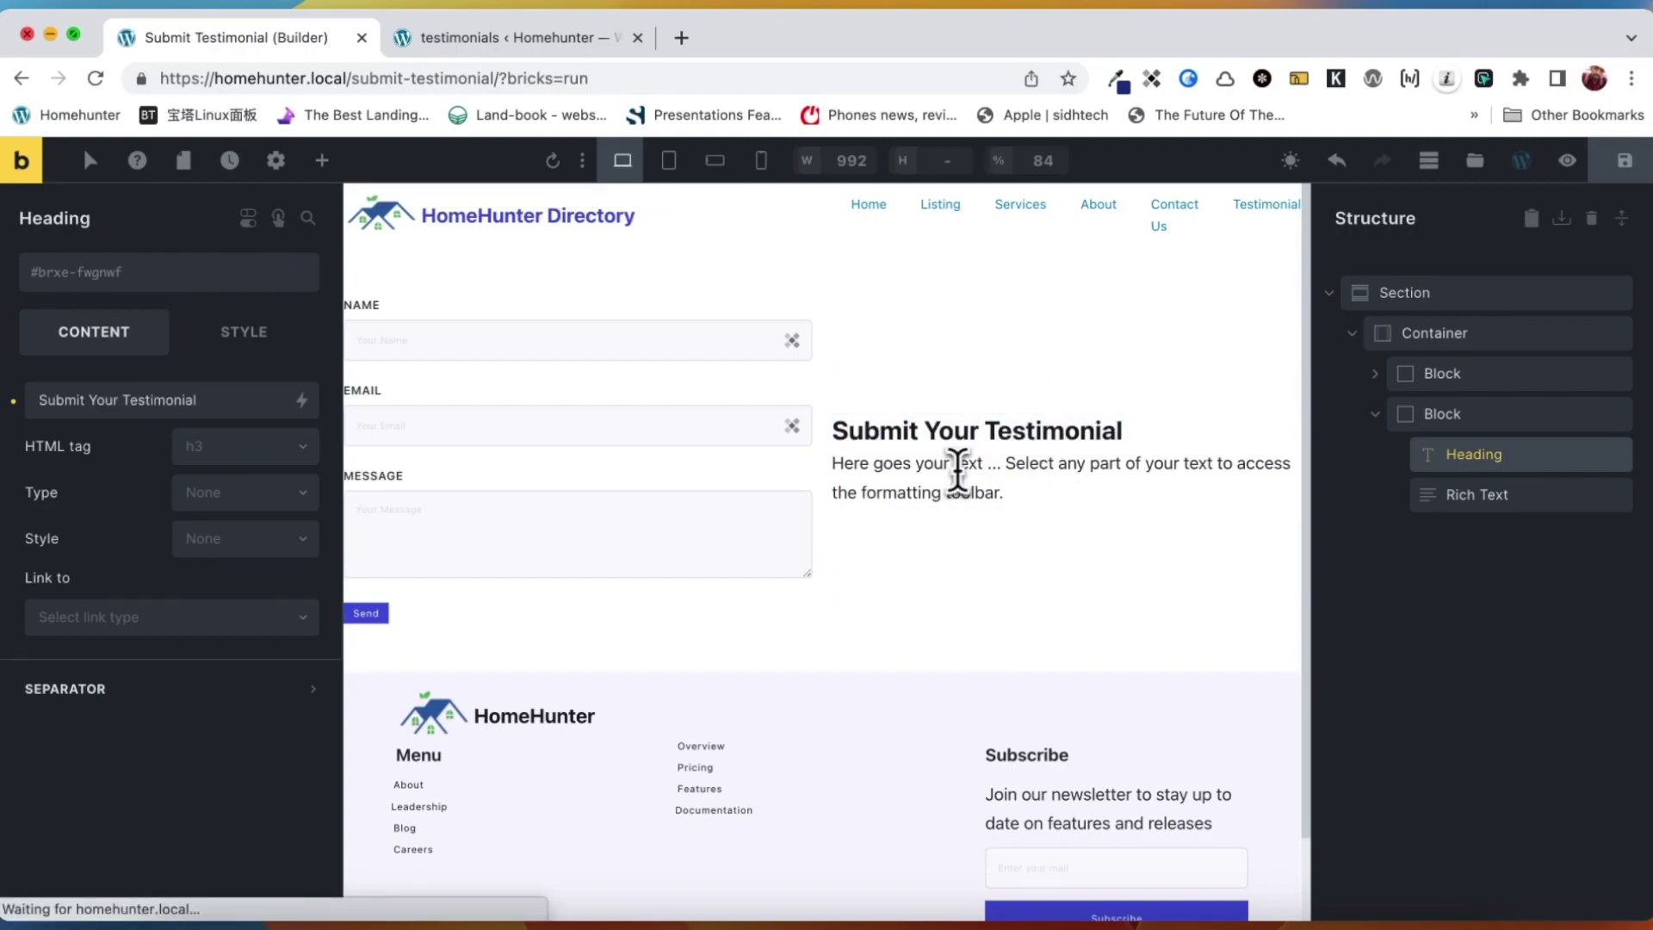
triple_click(952, 468)
text(We love to hear what you think)
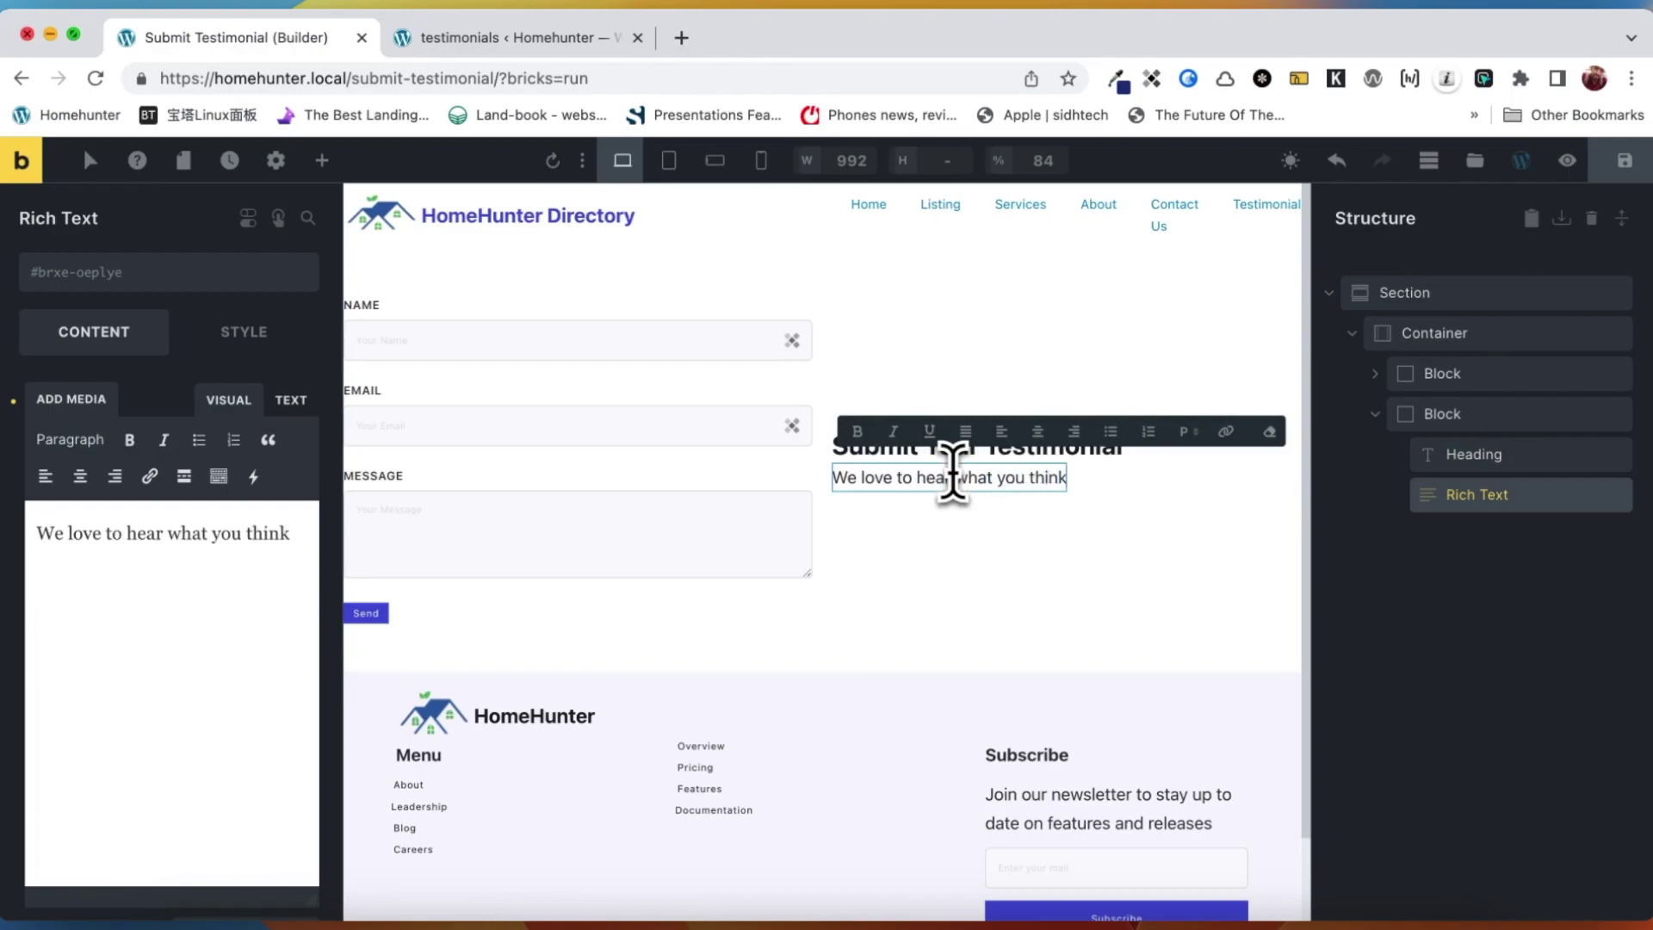
text( about our service ! Don't hesitate to fill this form and let us know)
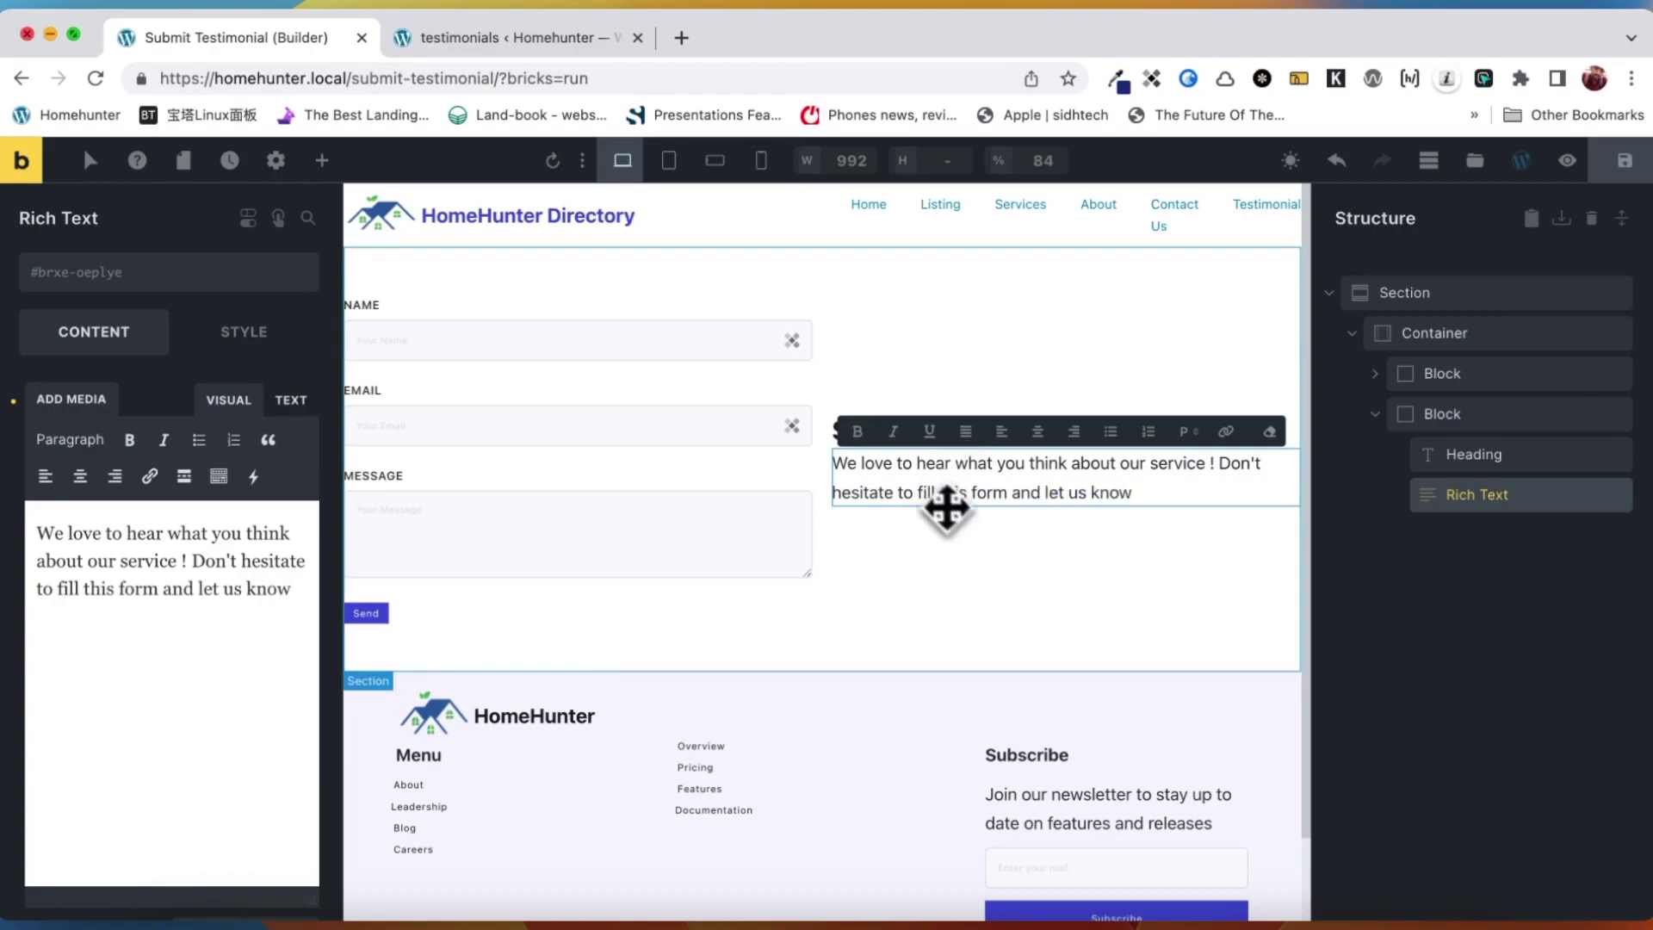
- Centre-align the intro paragraph in the right-hand block
click(944, 508)
scroll(129, 852, down, 3)
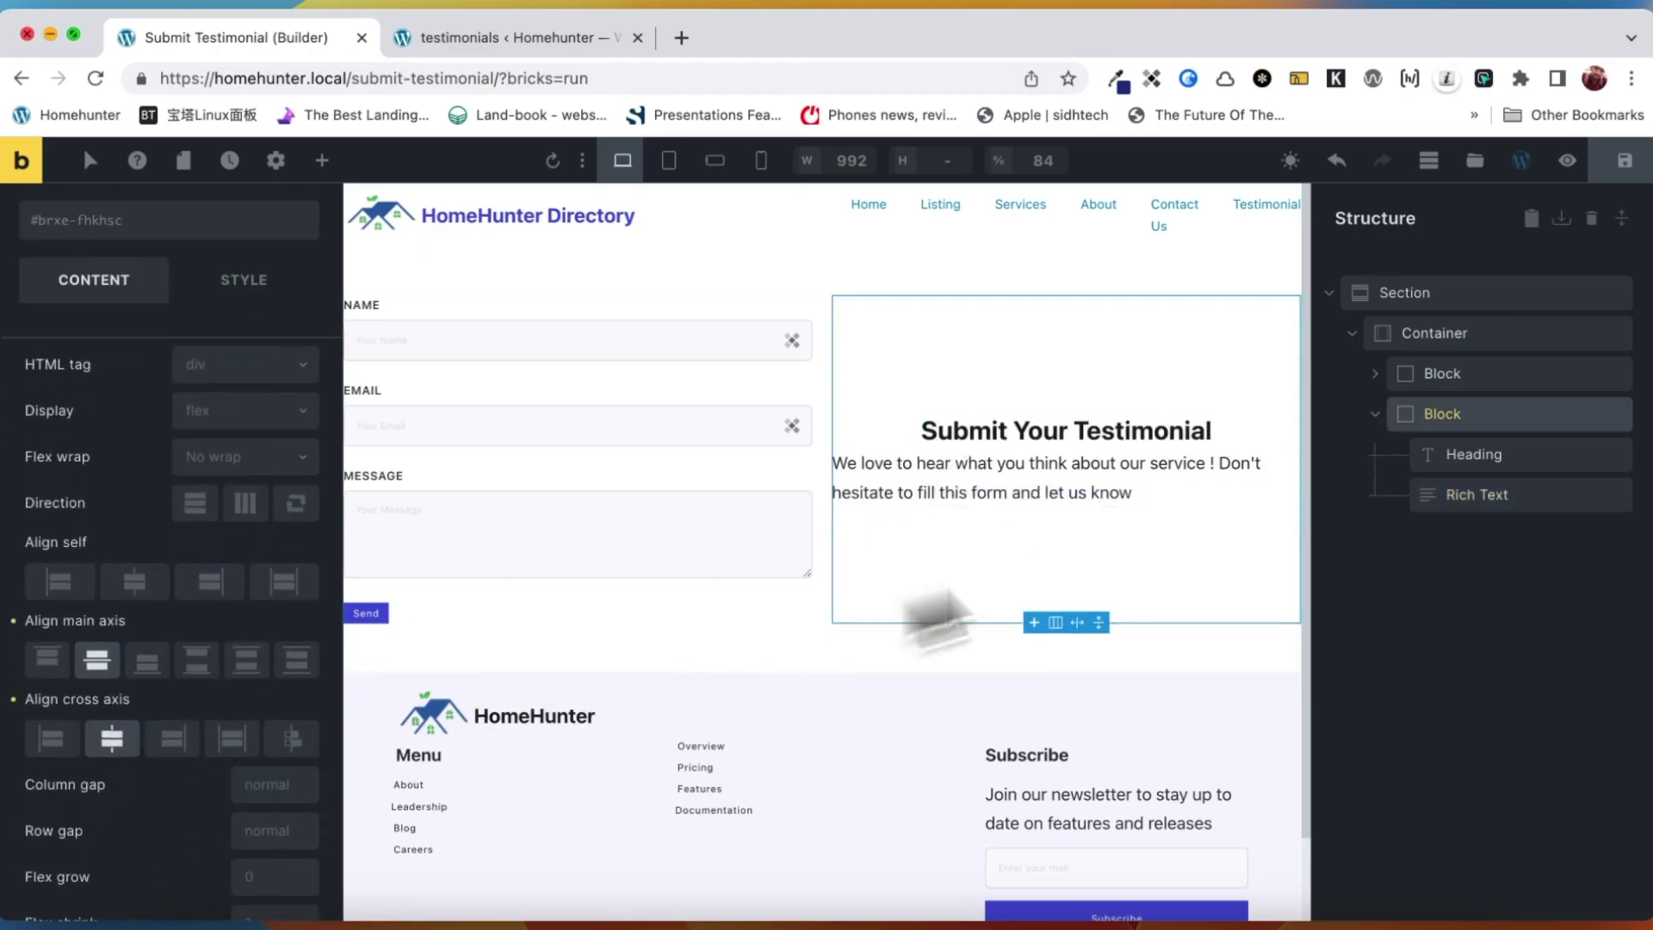
click(1478, 495)
click(81, 476)
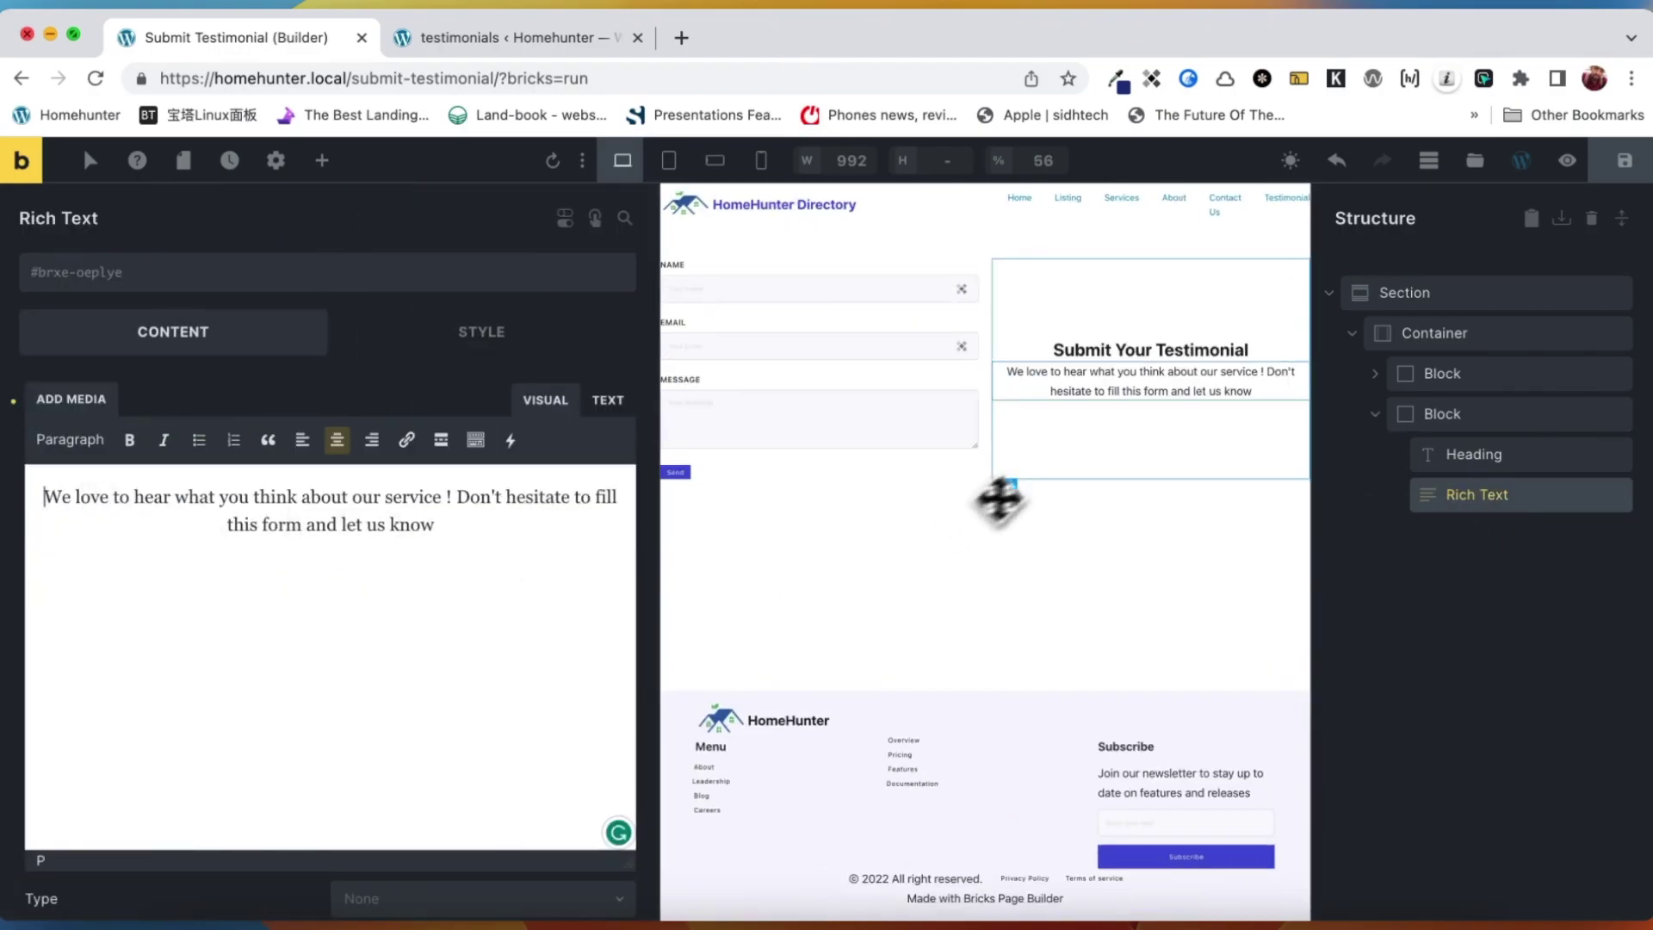
click(990, 496)
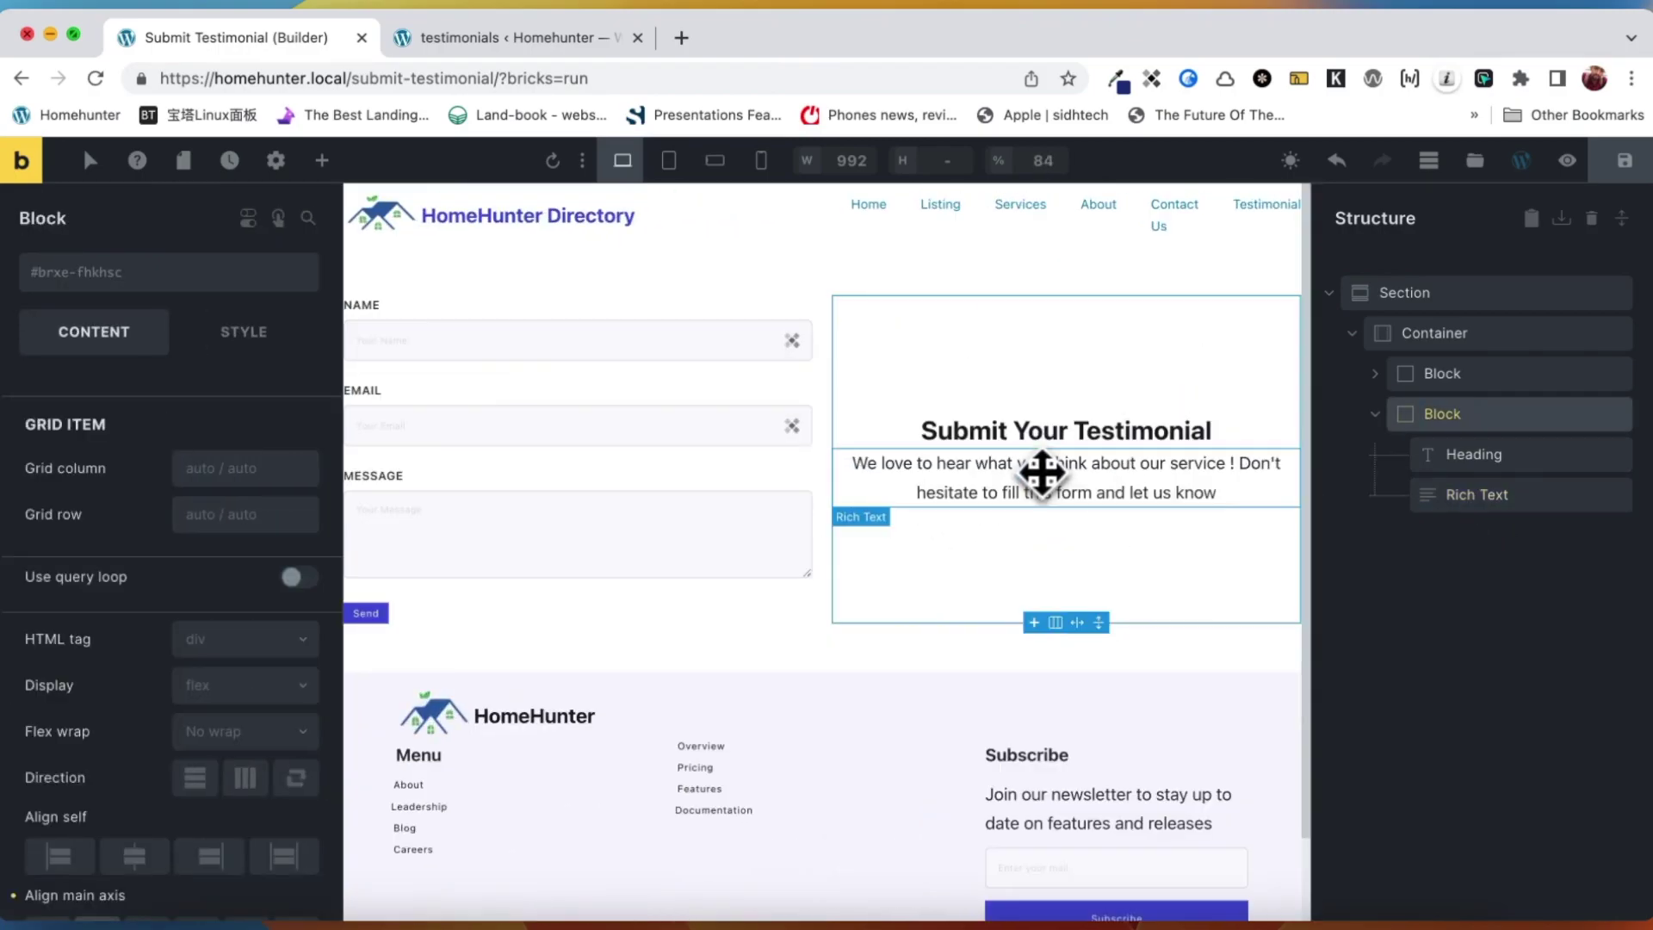
- Delete the Email and Message fields from the Pro Forms form
click(568, 551)
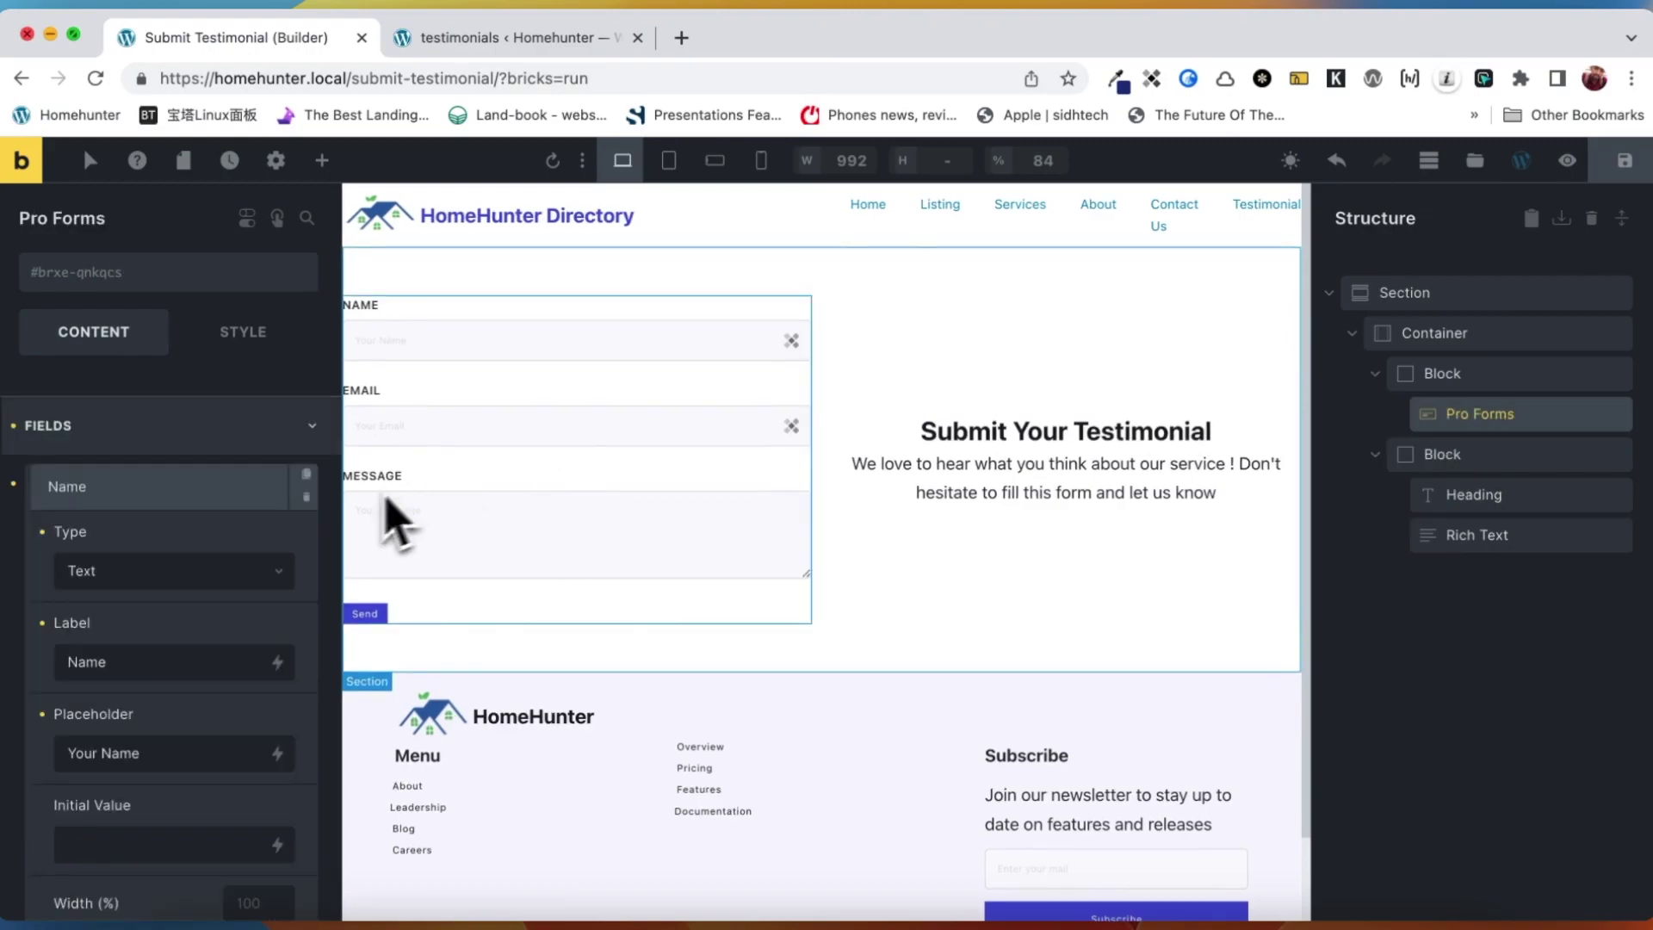
click(189, 495)
click(142, 540)
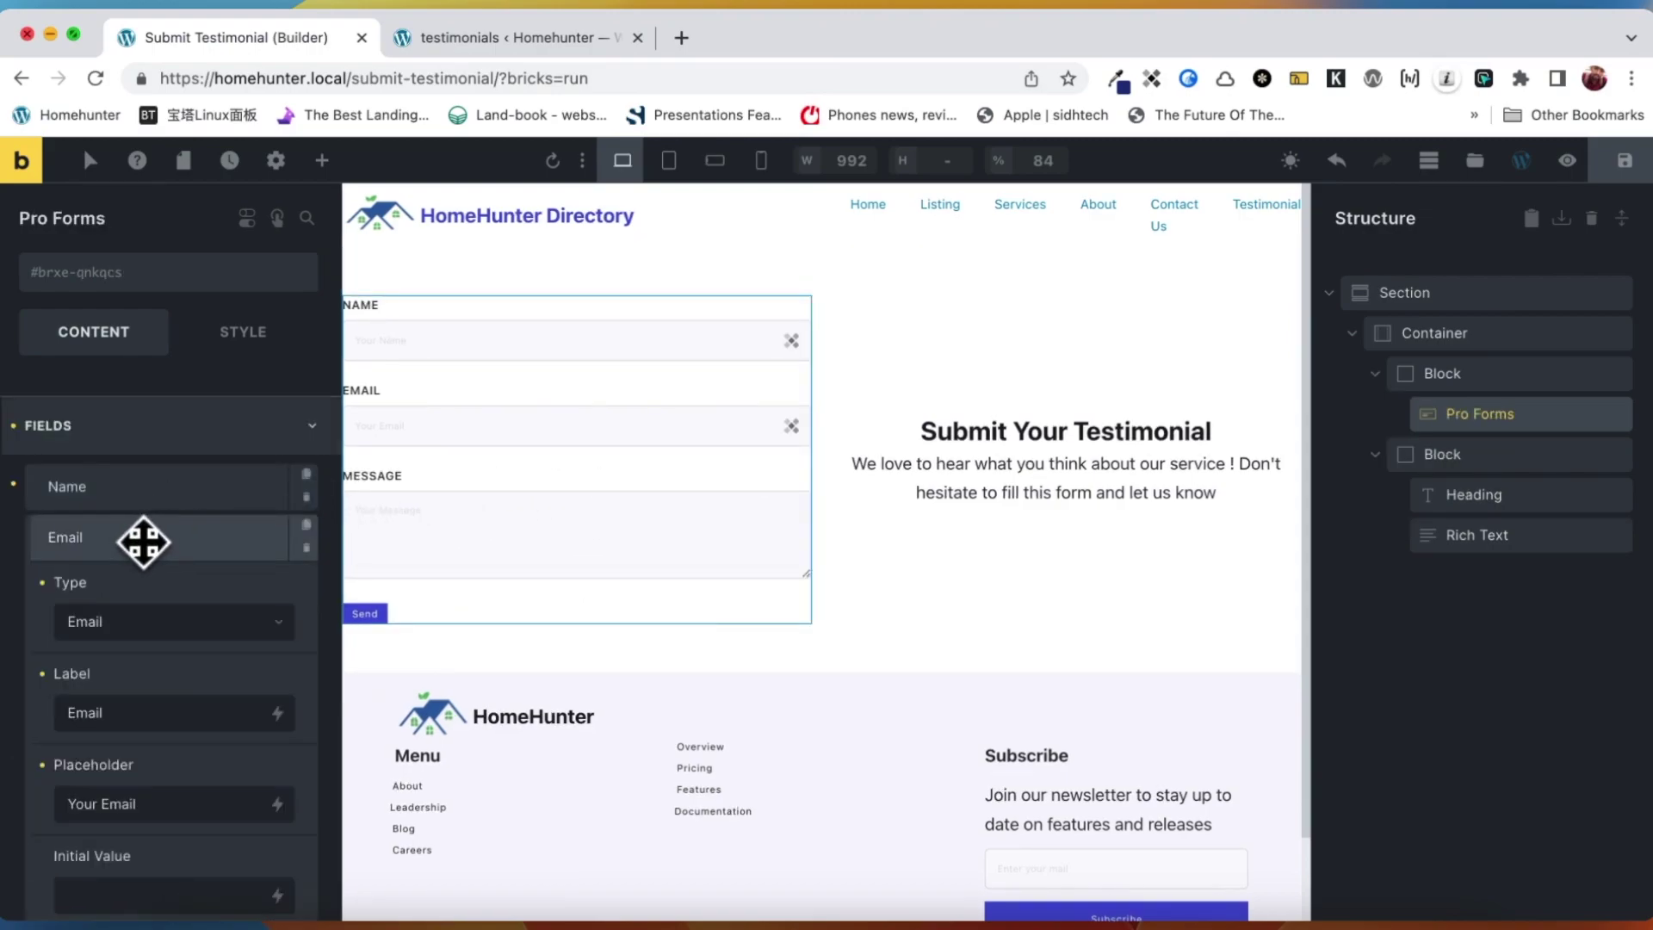
click(307, 549)
click(307, 549)
click(307, 549)
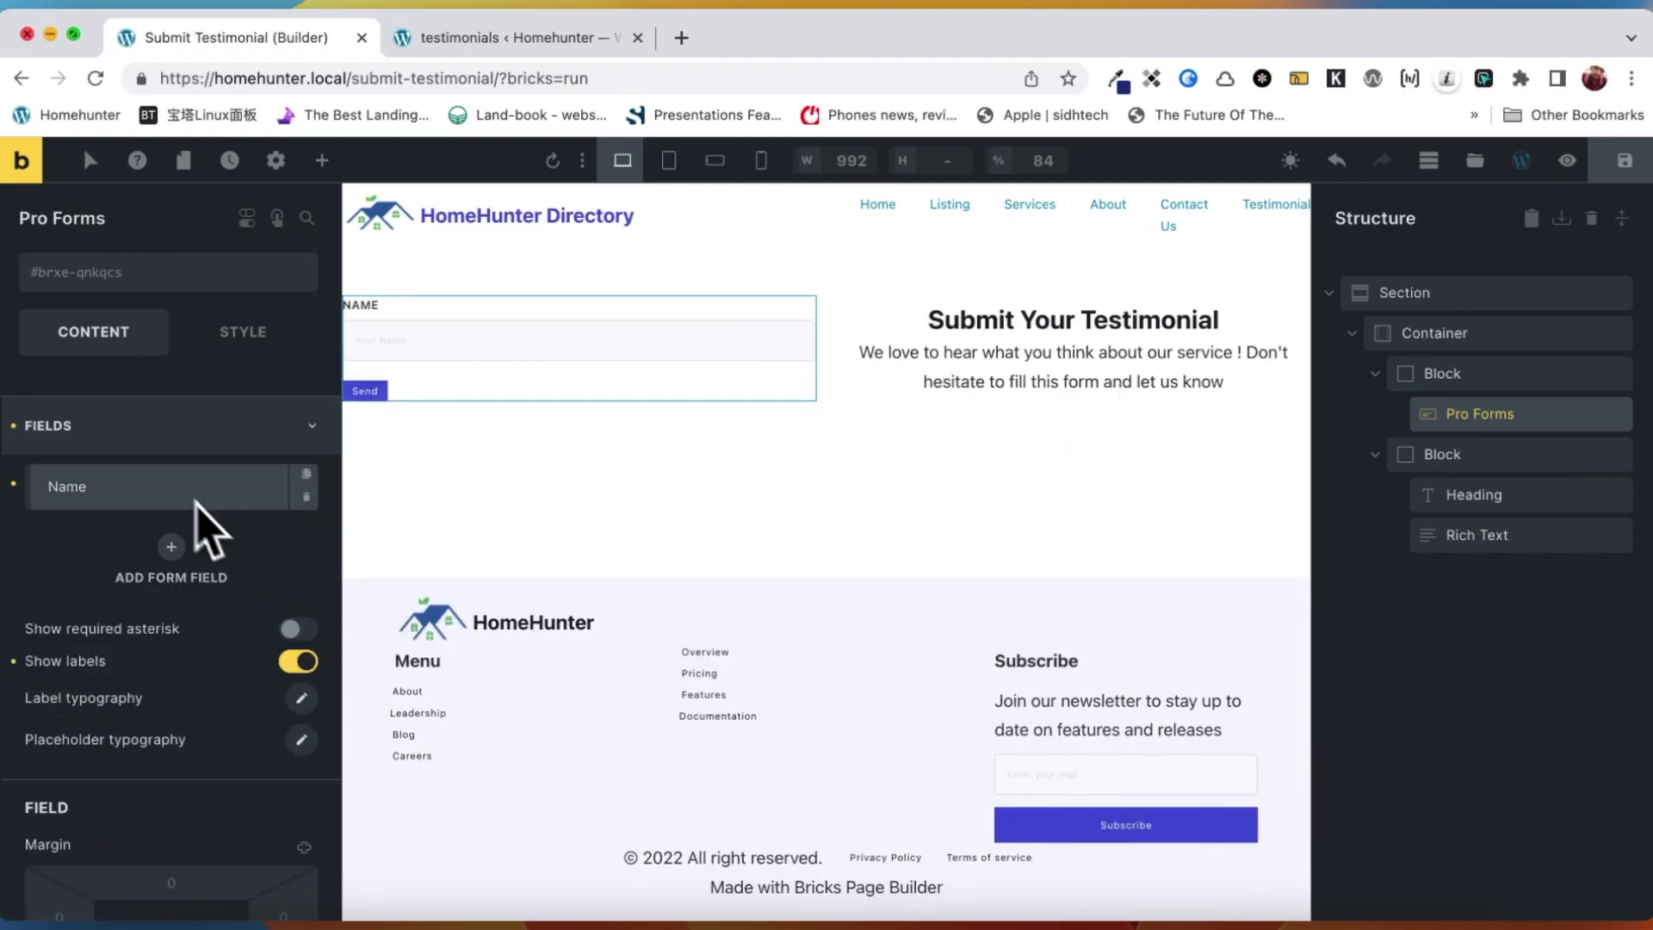
- Add a Job Title field with the placeholder 'Your Job Title'
click(171, 546)
scroll(175, 650, down, 1)
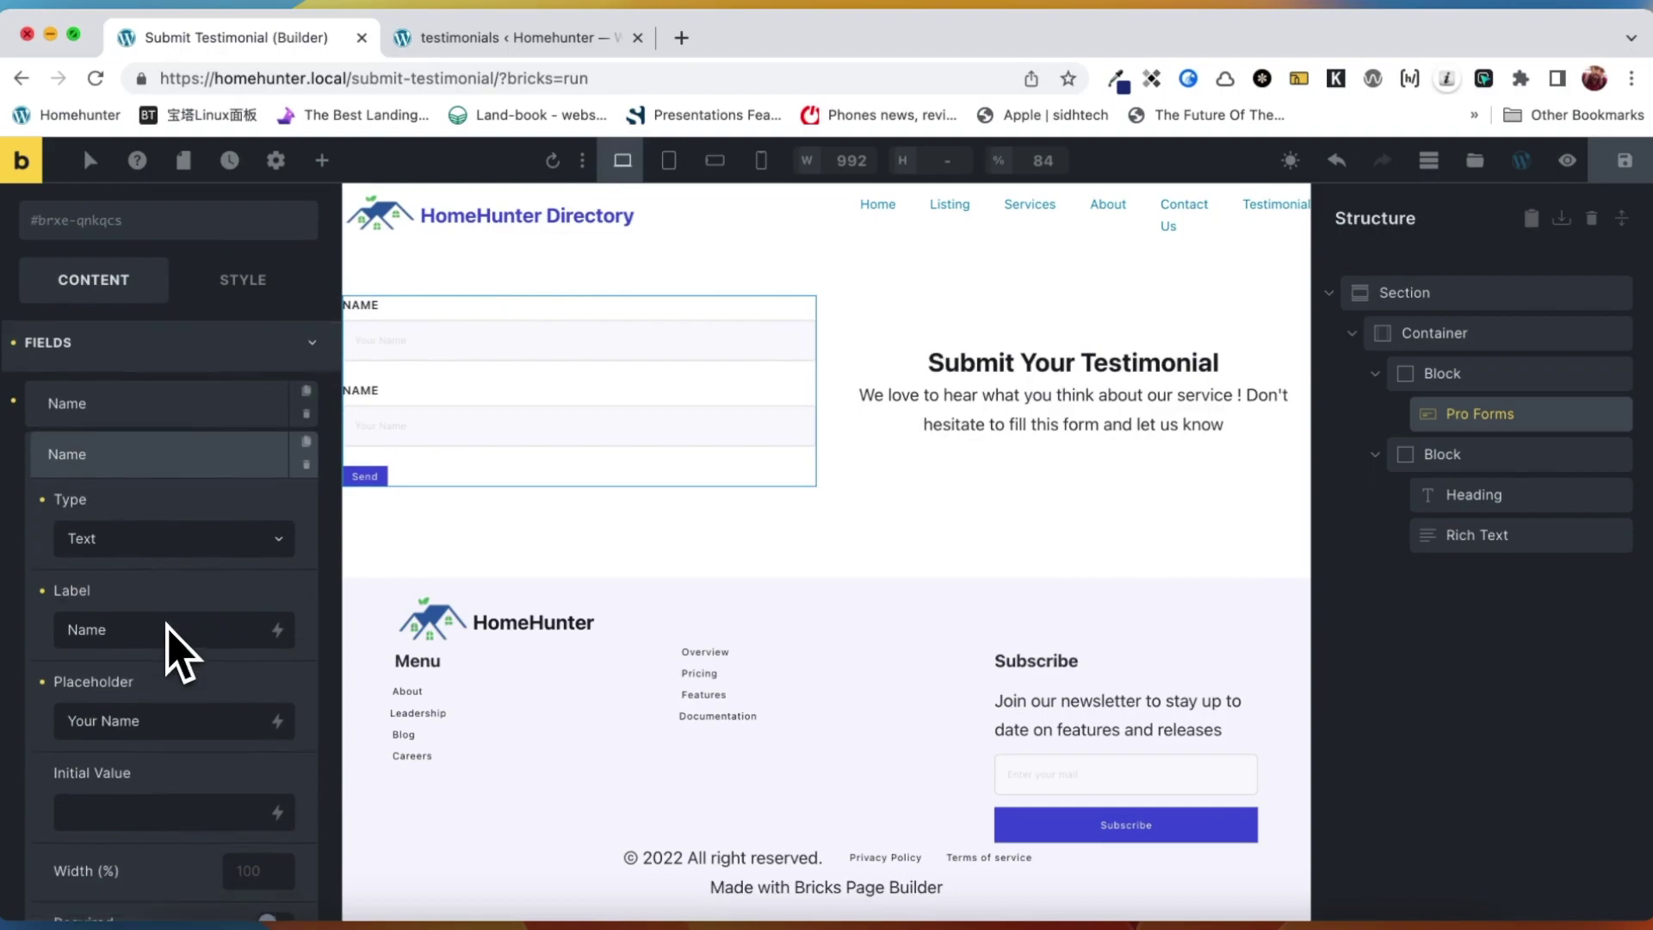
scroll(180, 654, down, 1)
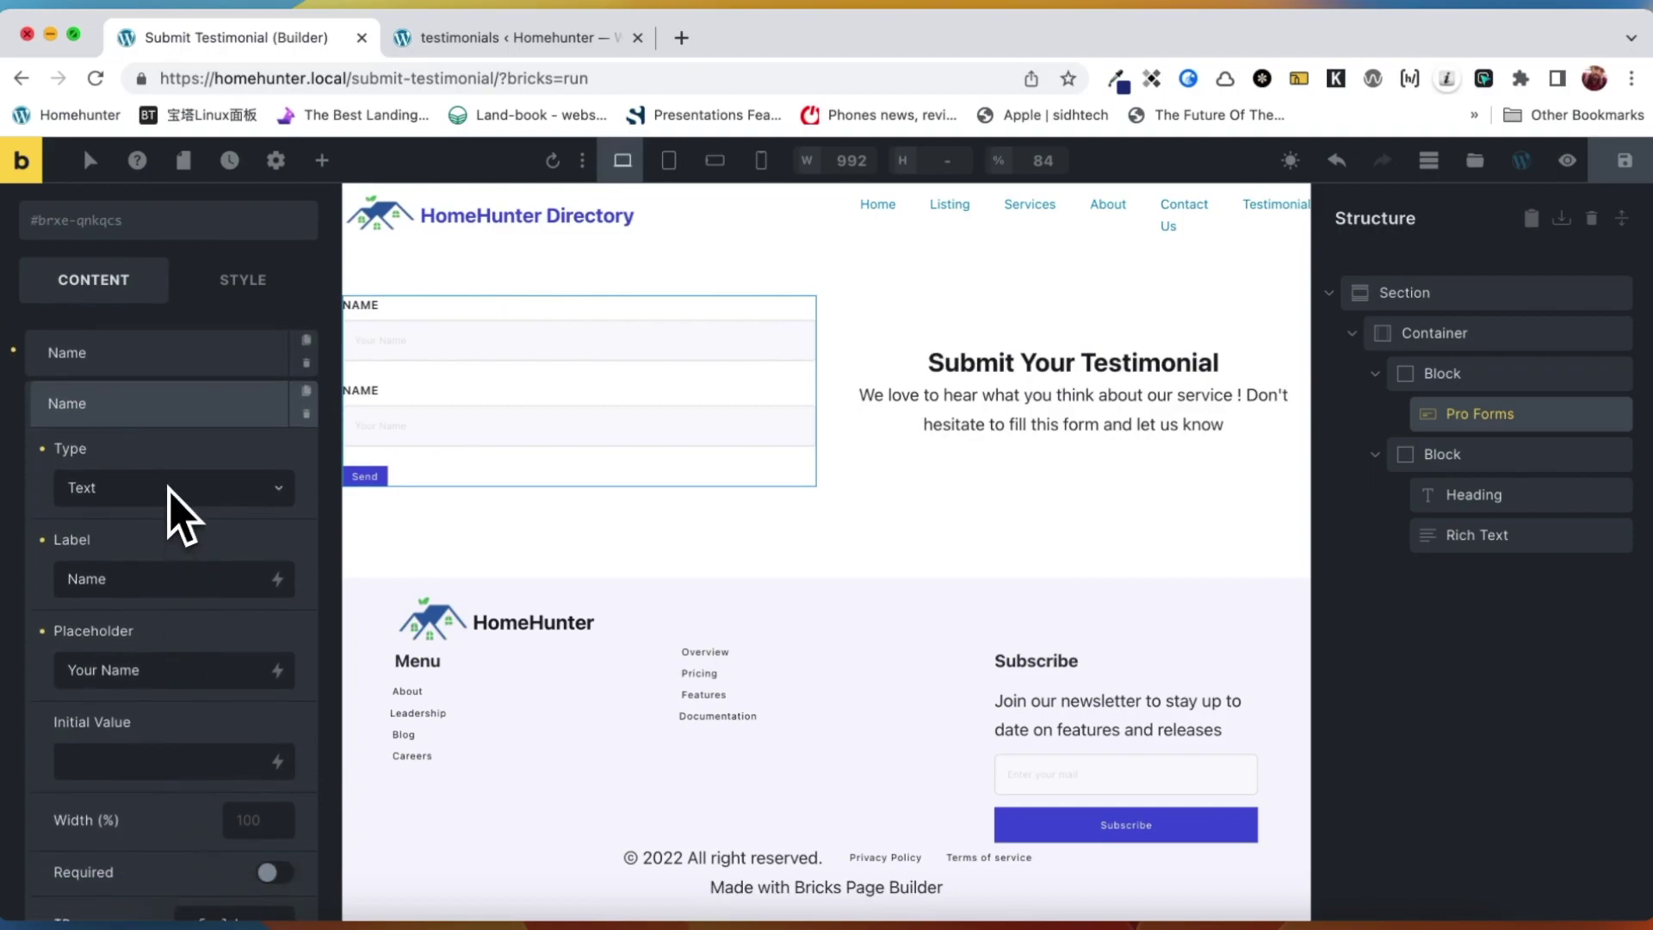
double_click(129, 588)
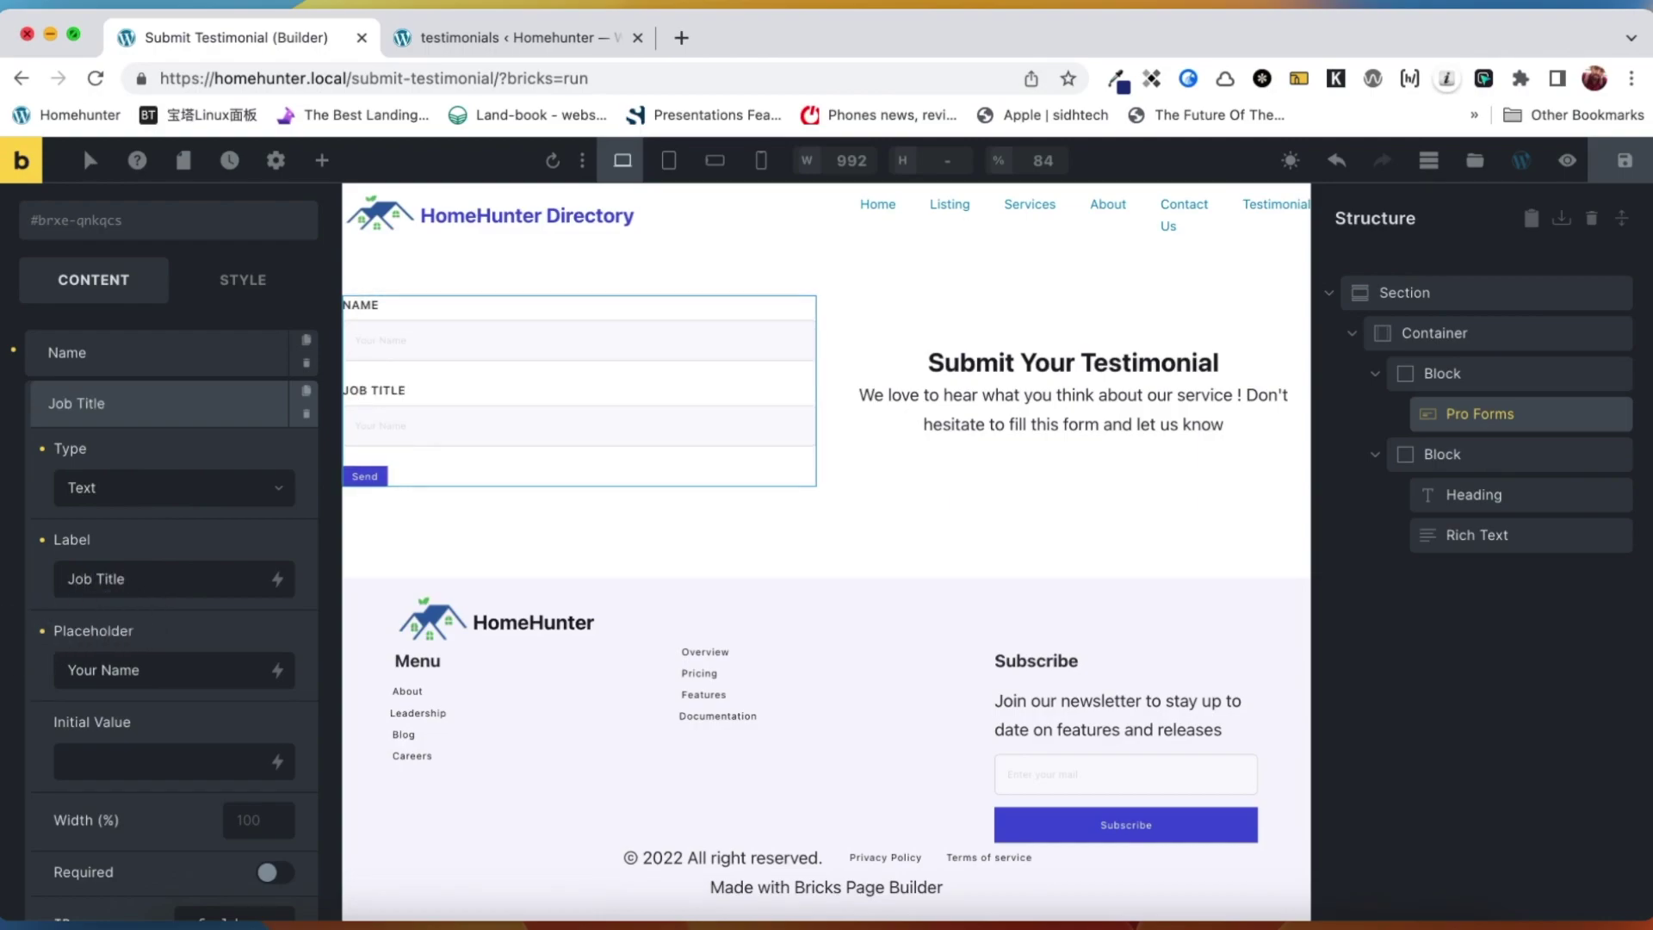
triple_click(114, 670)
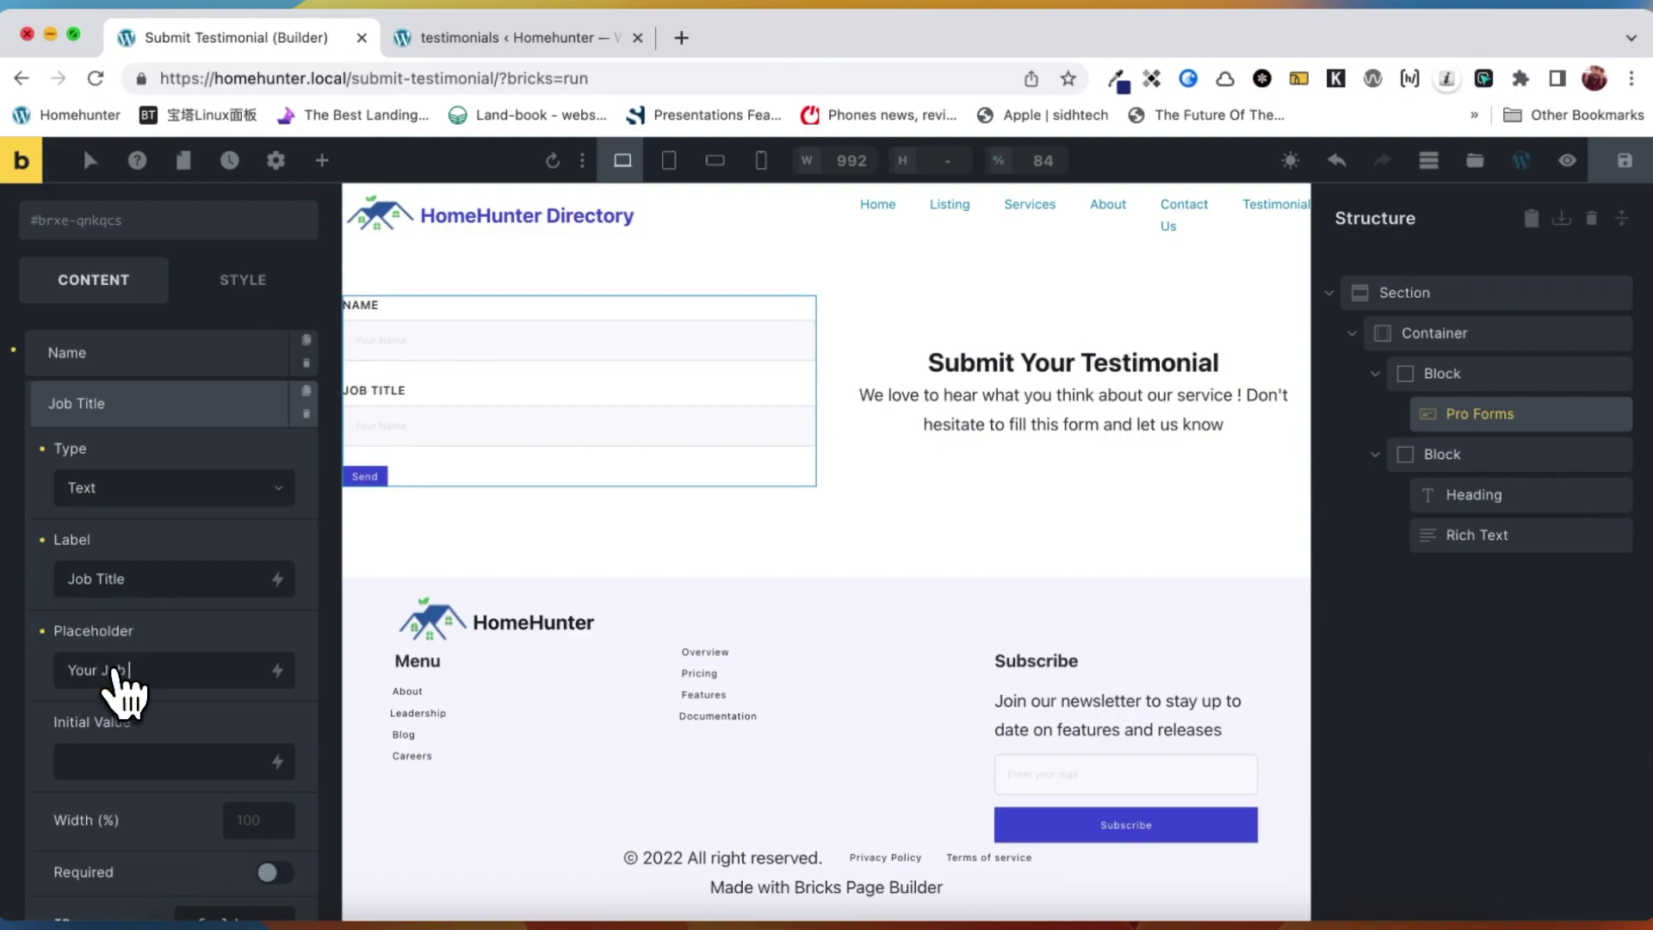
text(Your Job Title)
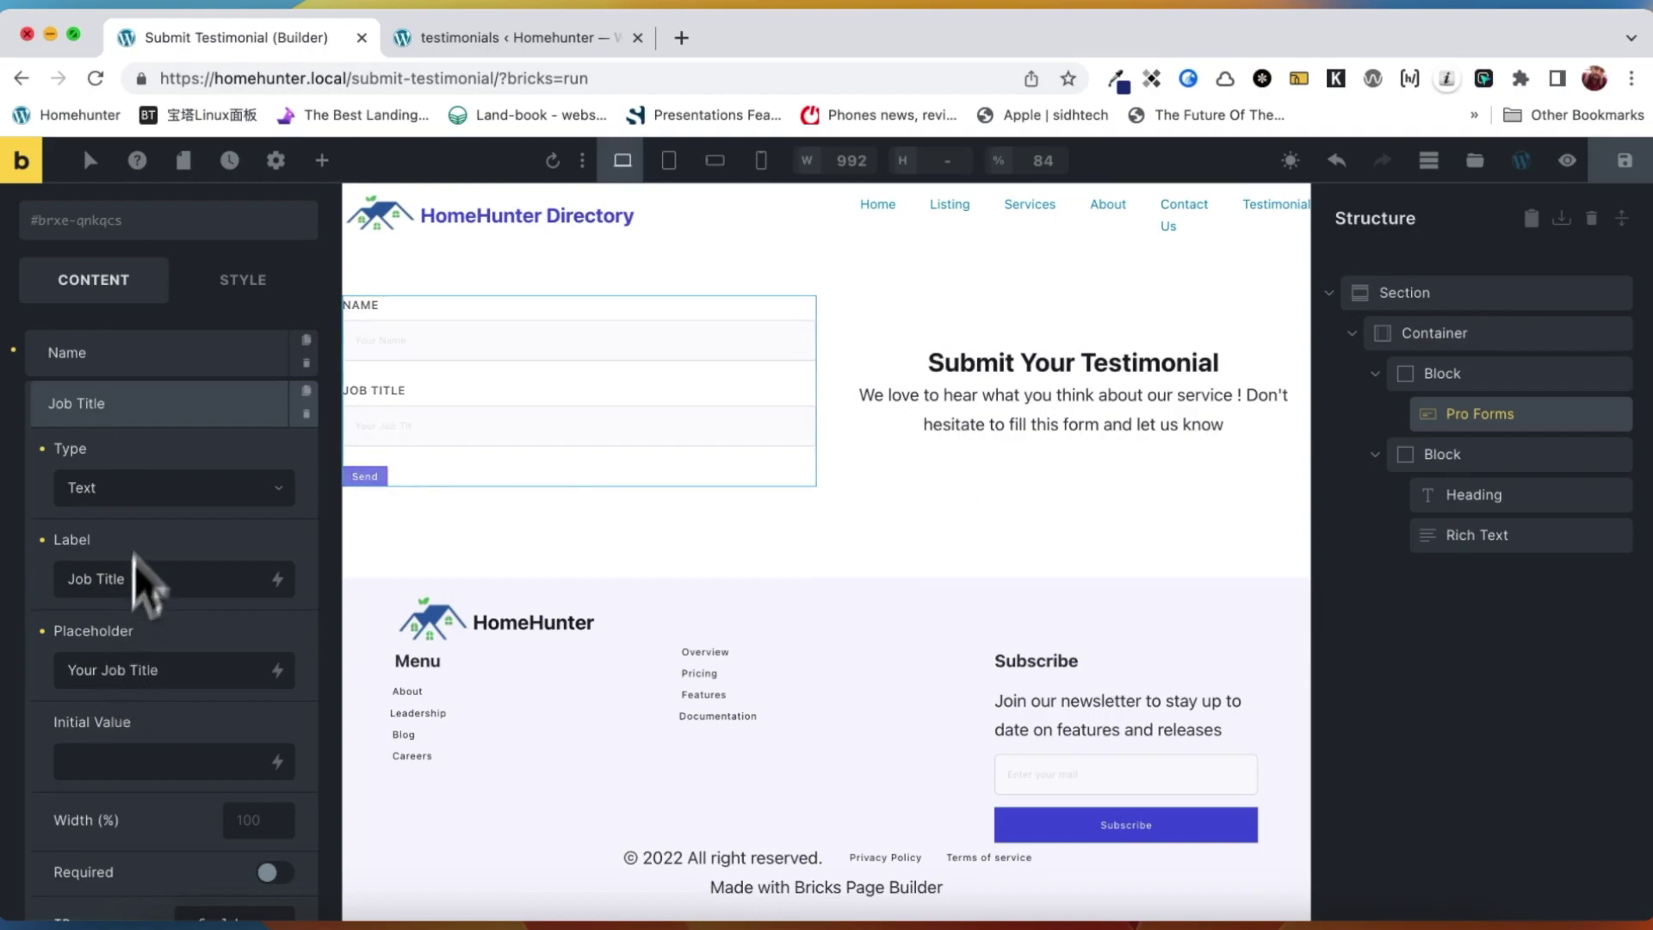
click(135, 416)
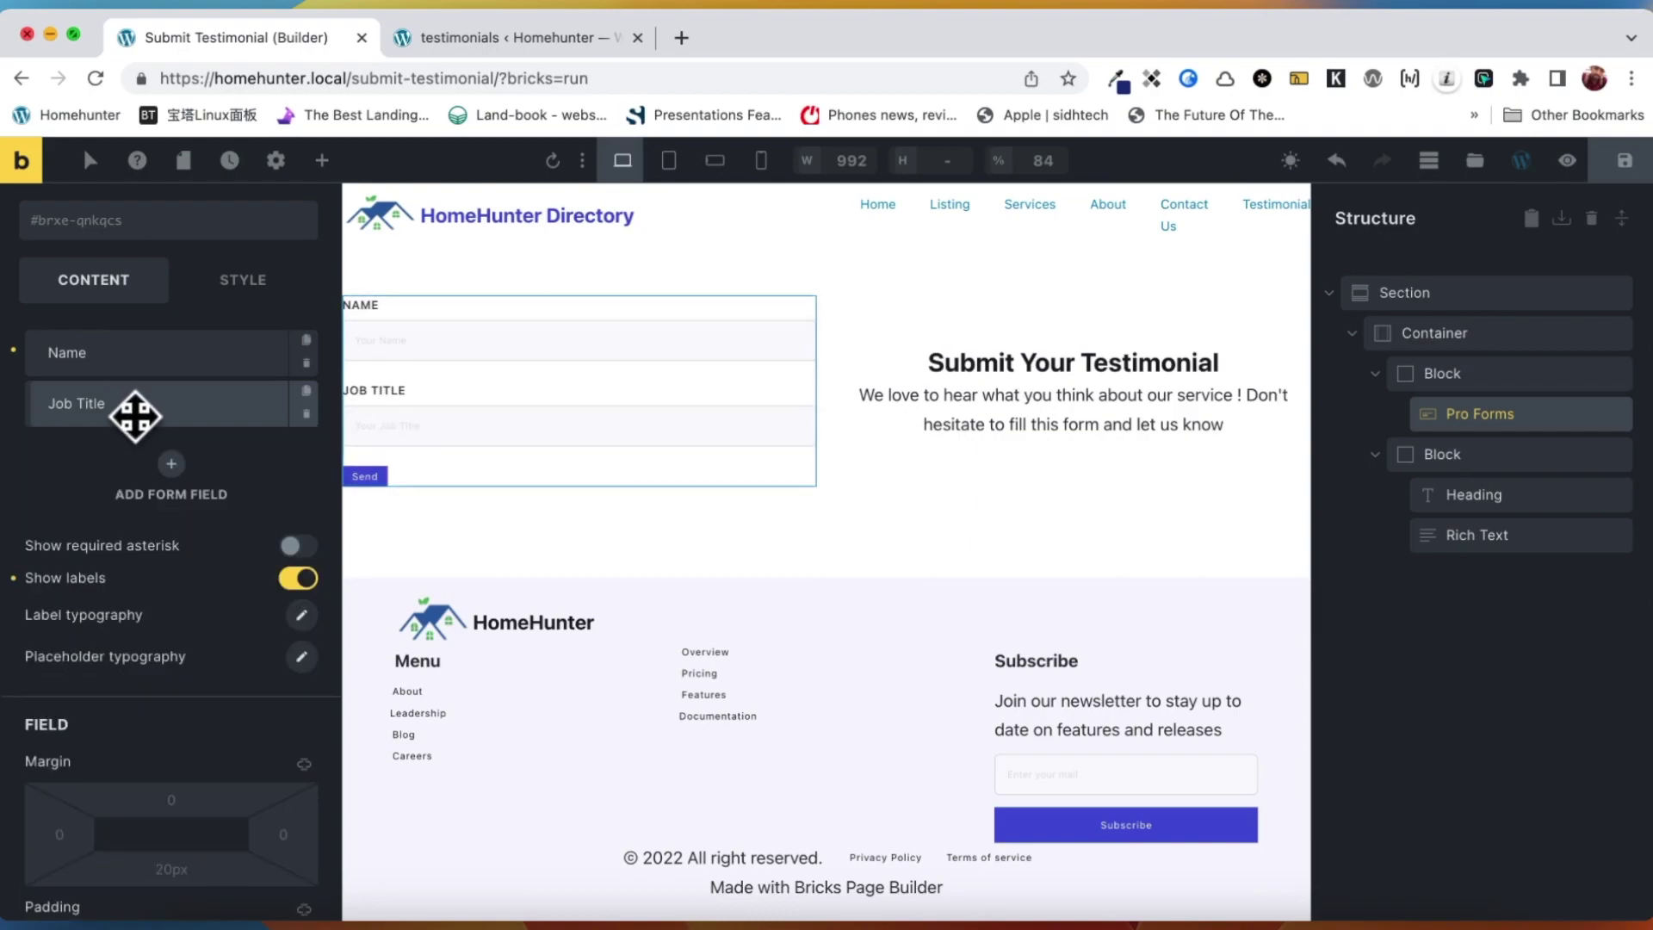
- Add a Company Name field to the form
click(172, 465)
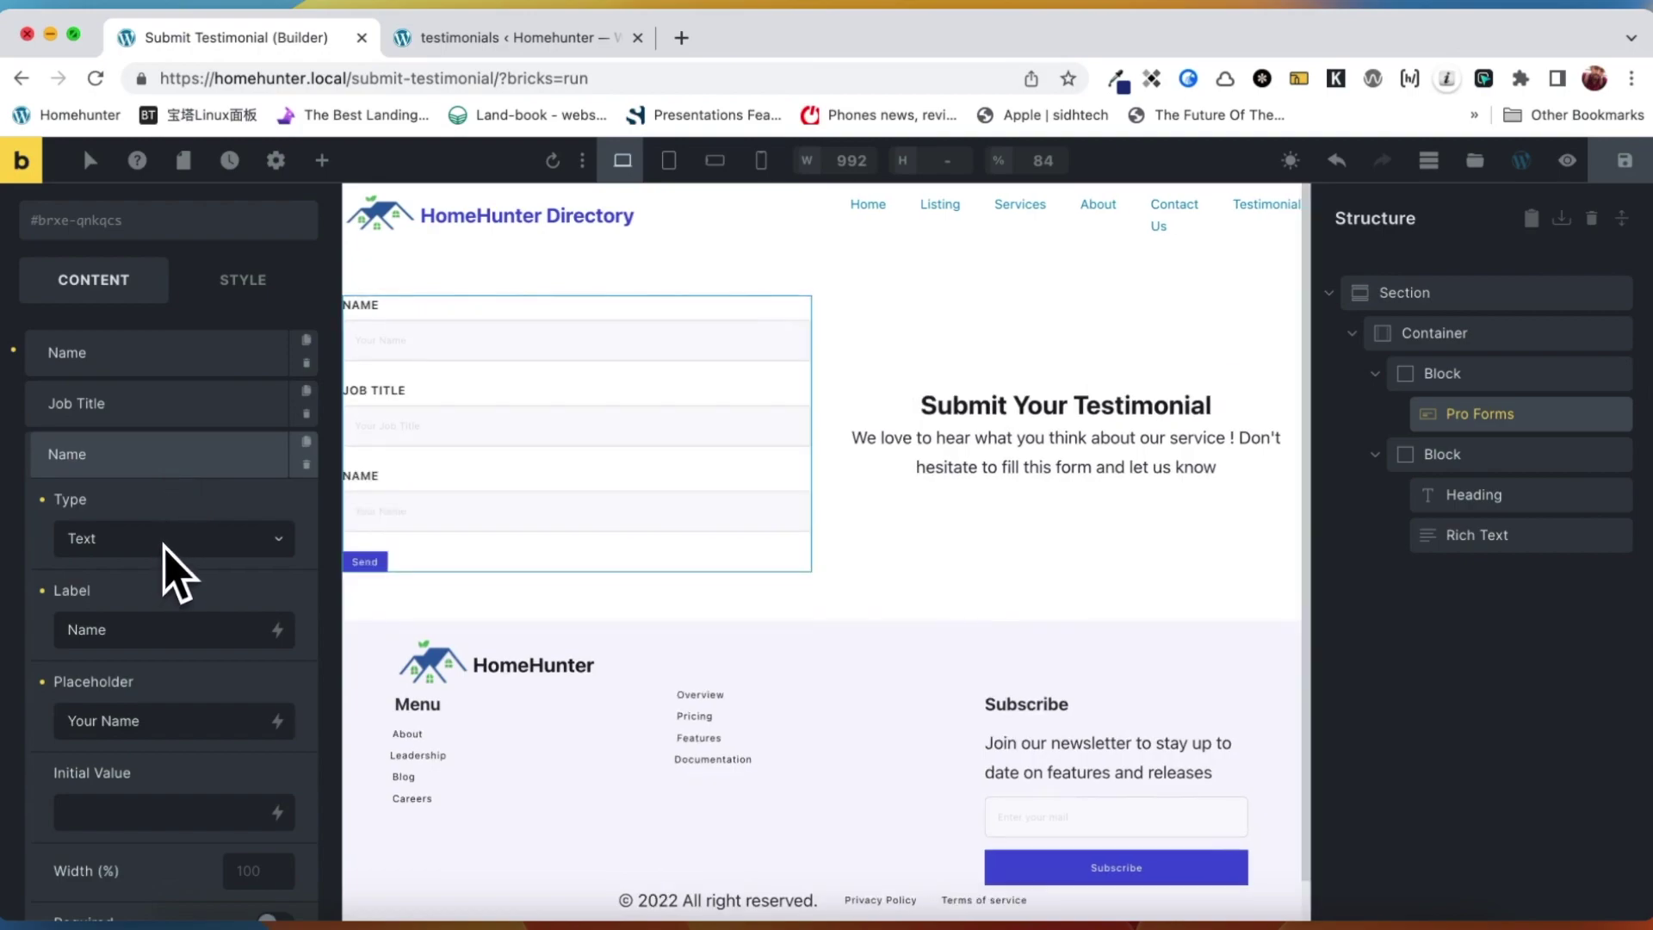
double_click(161, 630)
text(Company Name)
click(141, 455)
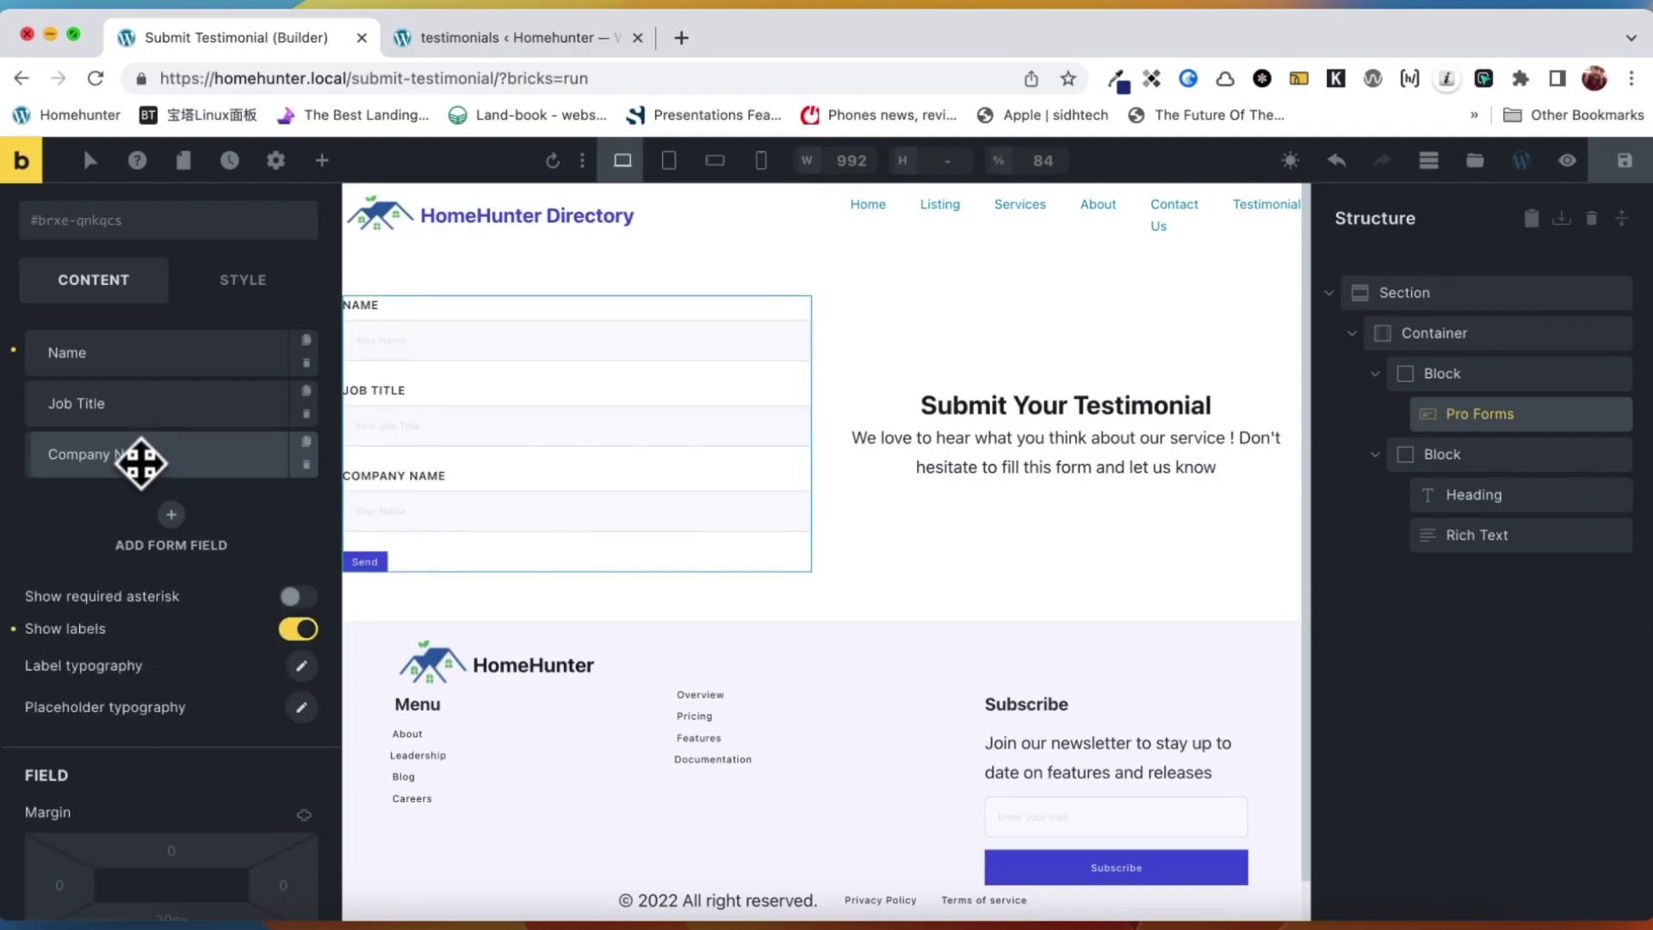
- Add a 'Your Testimonial' Textarea field with placeholder 'Write here your testimonial'
click(171, 517)
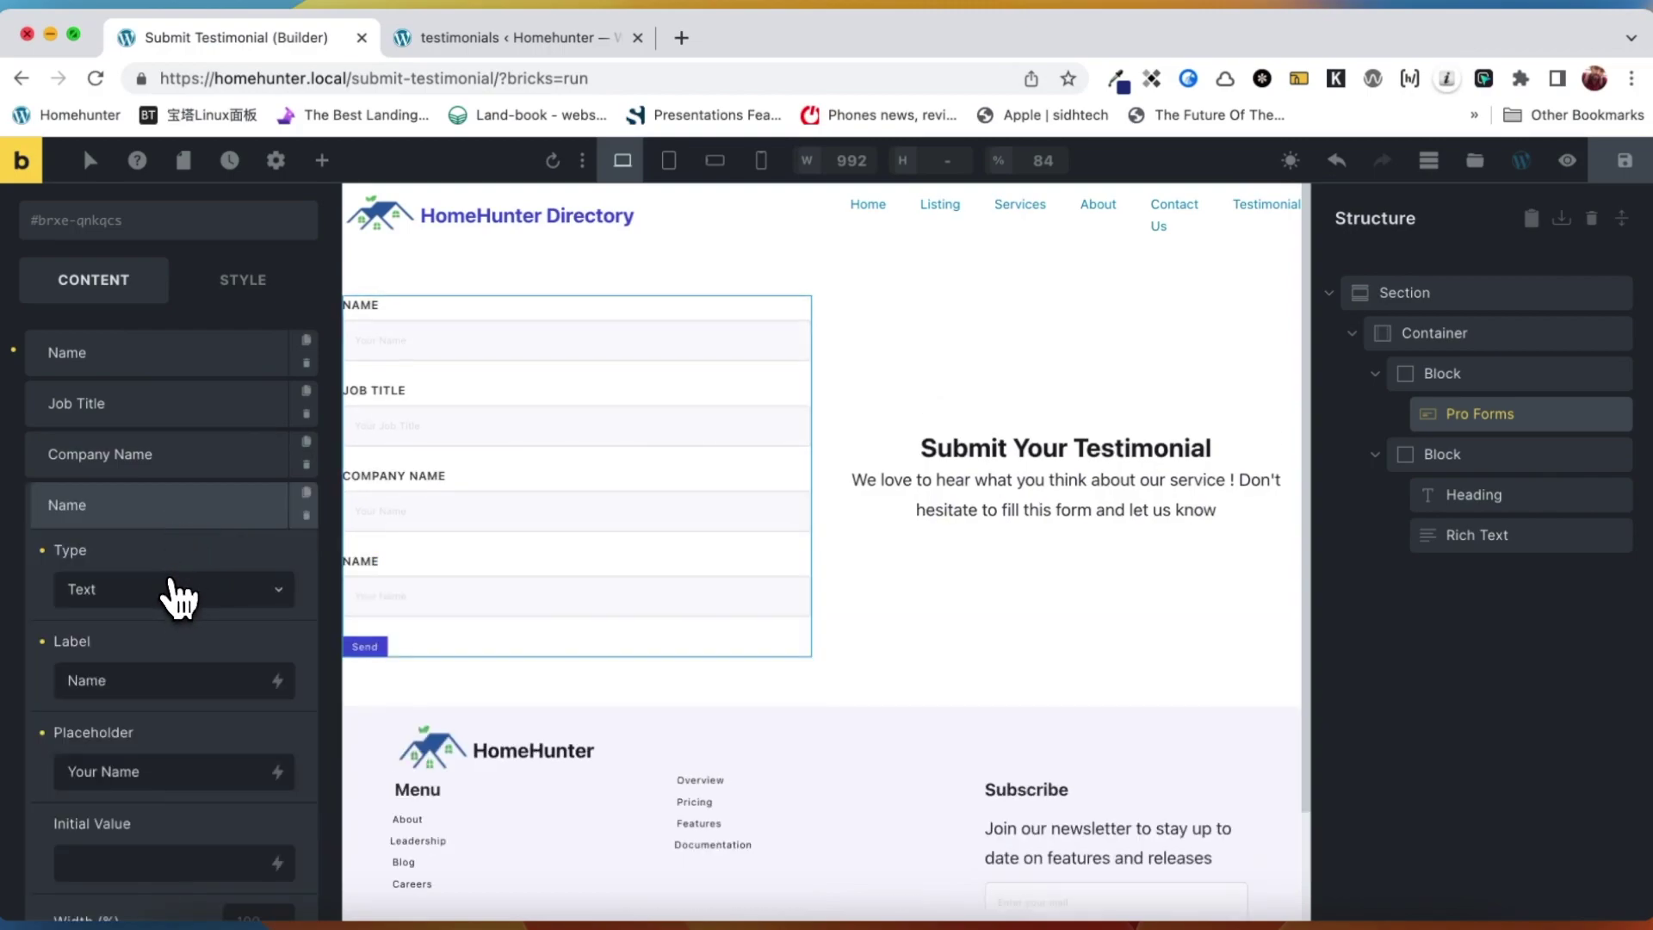
click(173, 588)
click(169, 661)
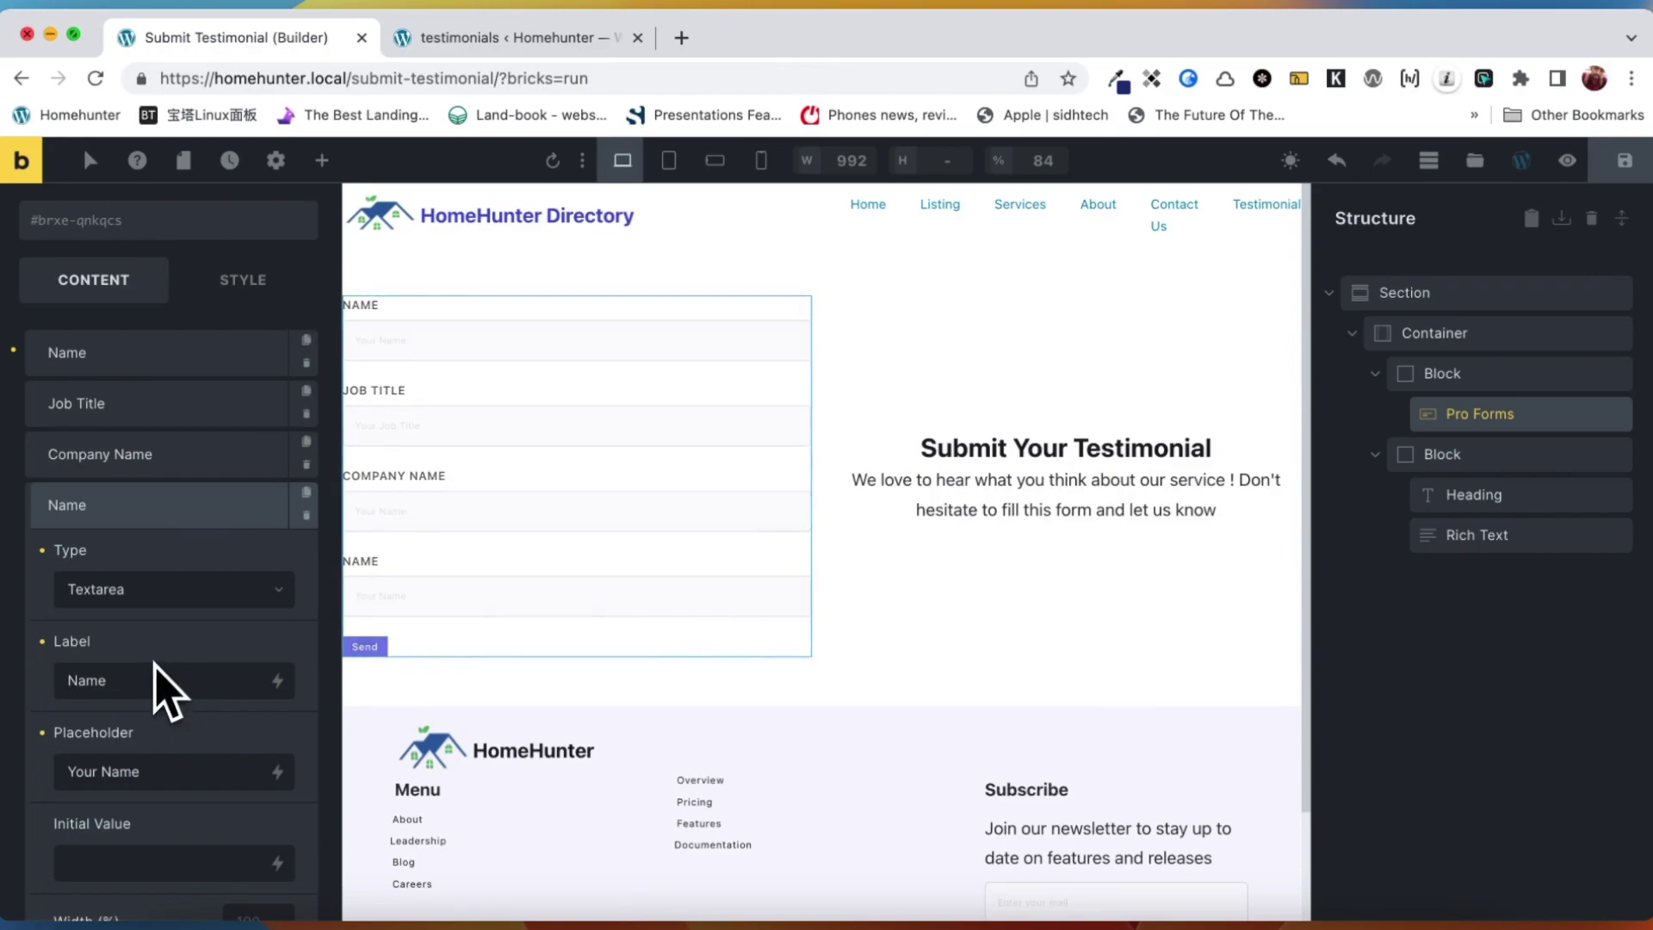
scroll(163, 688, down, 2)
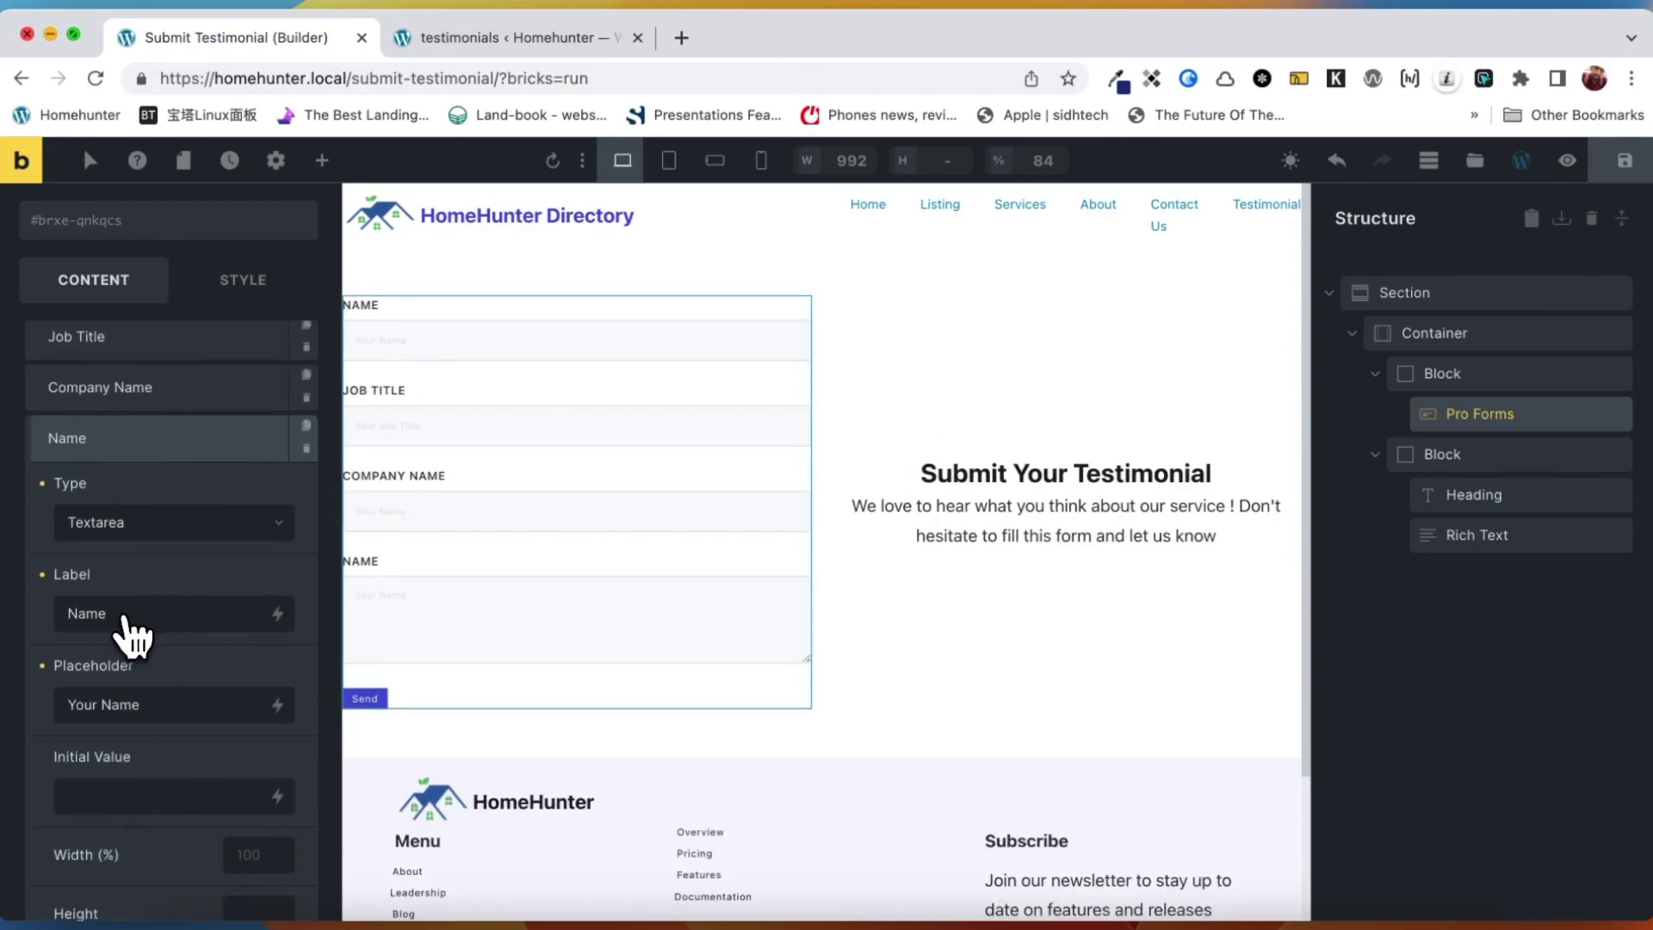
double_click(127, 618)
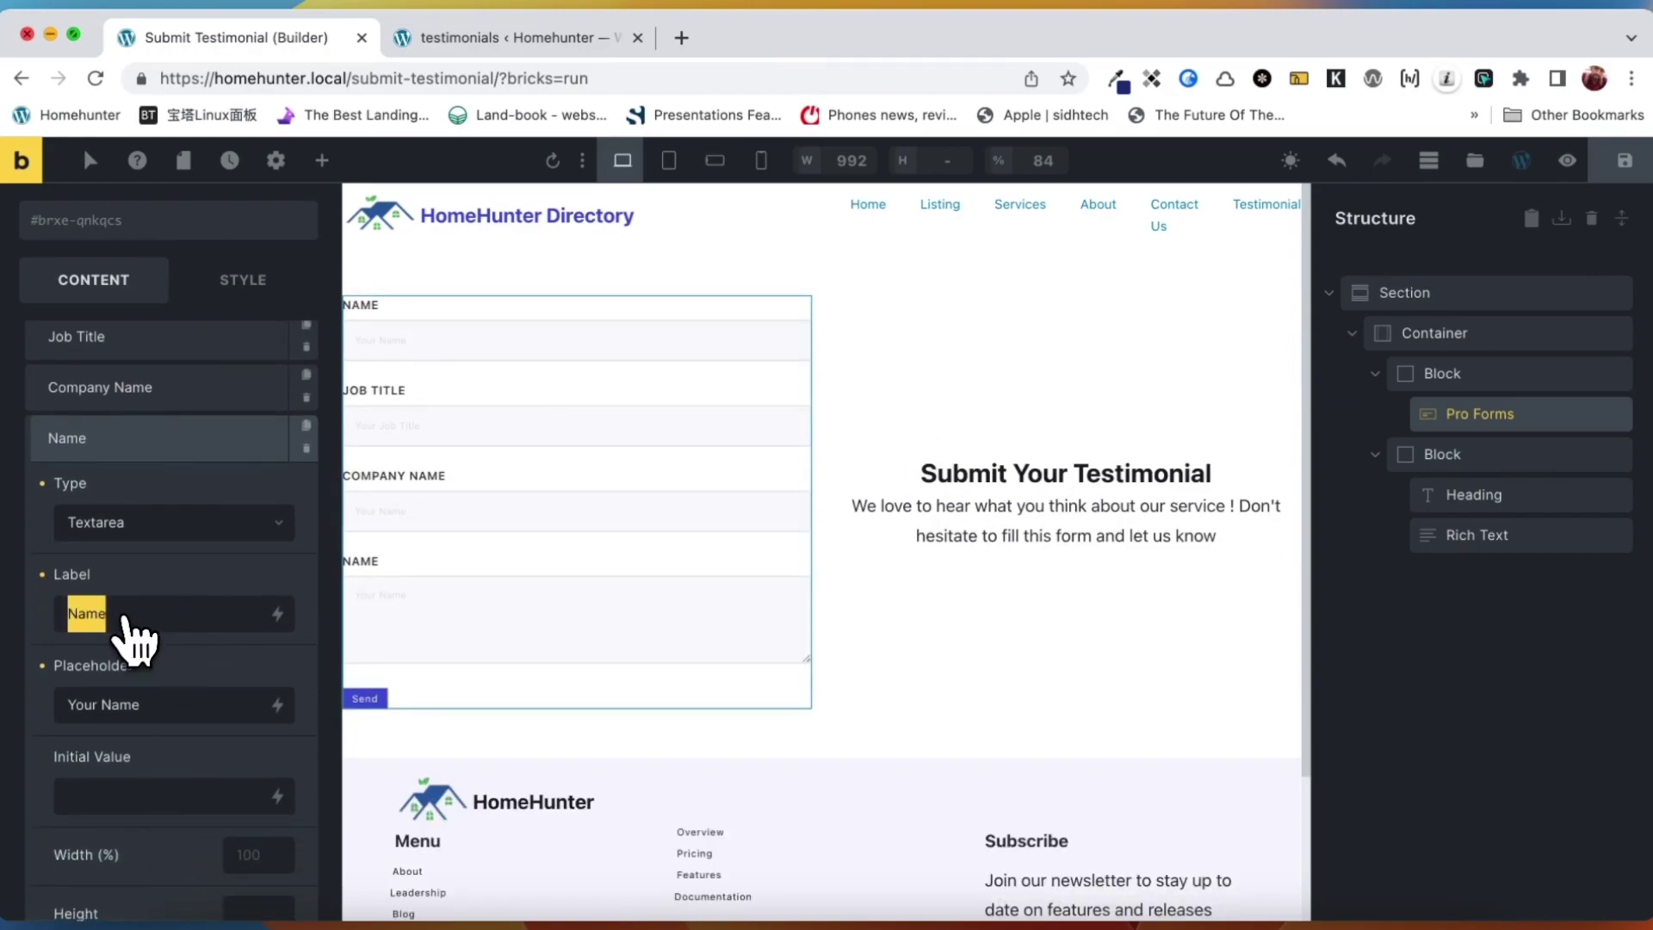
text(Testimonial)
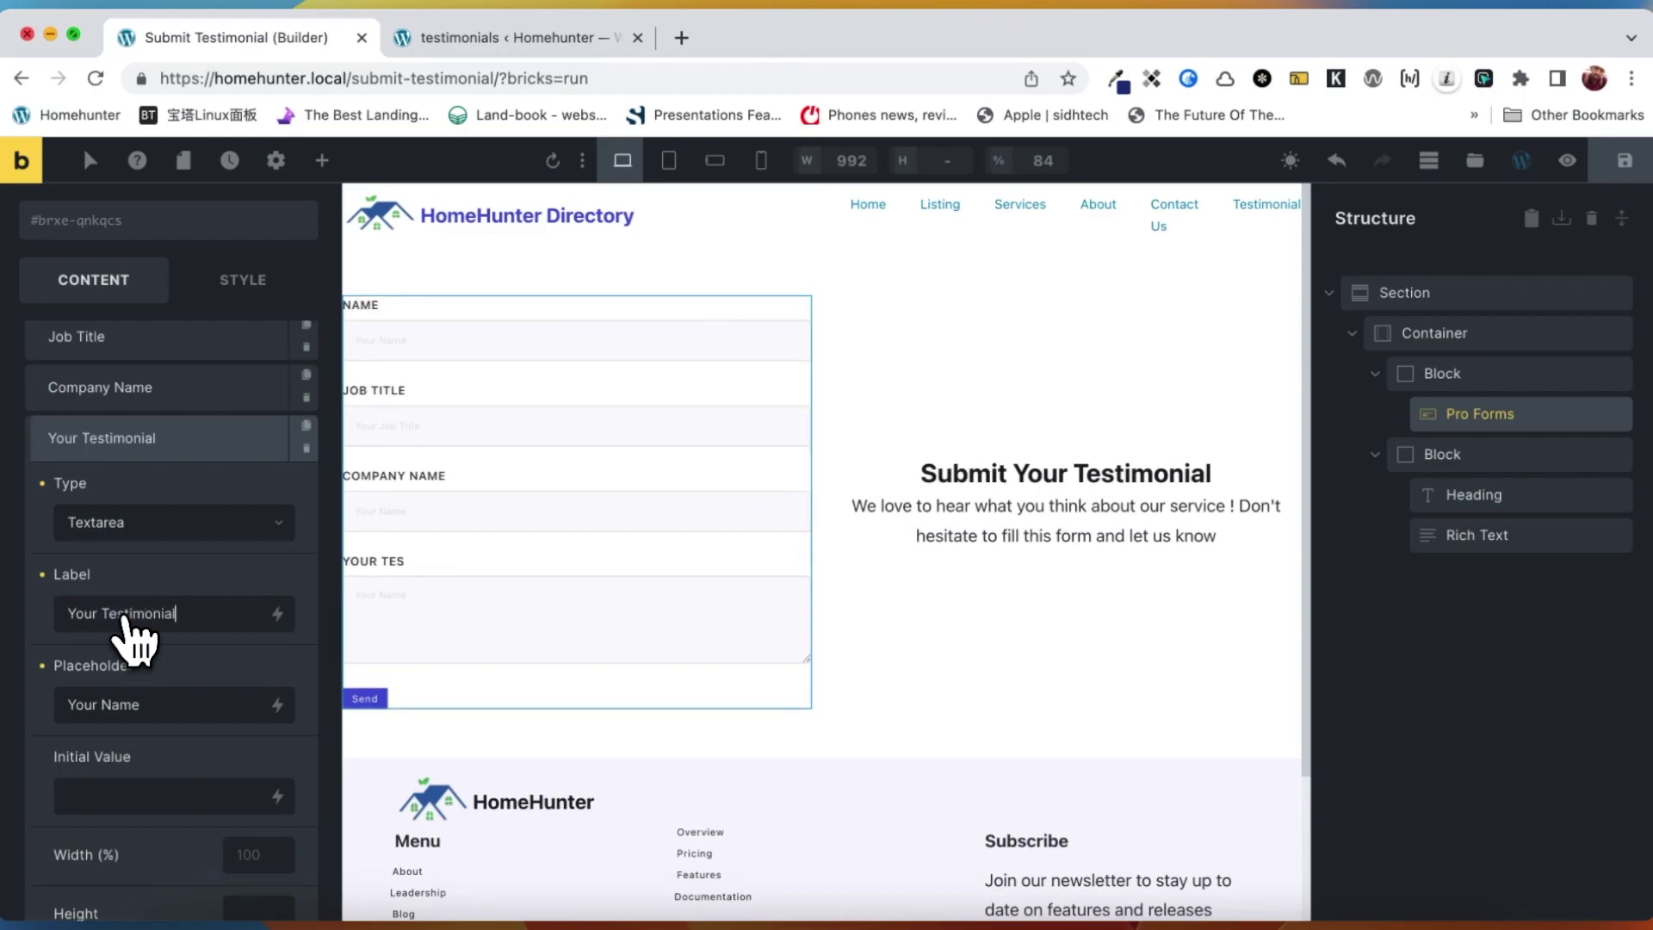
triple_click(133, 714)
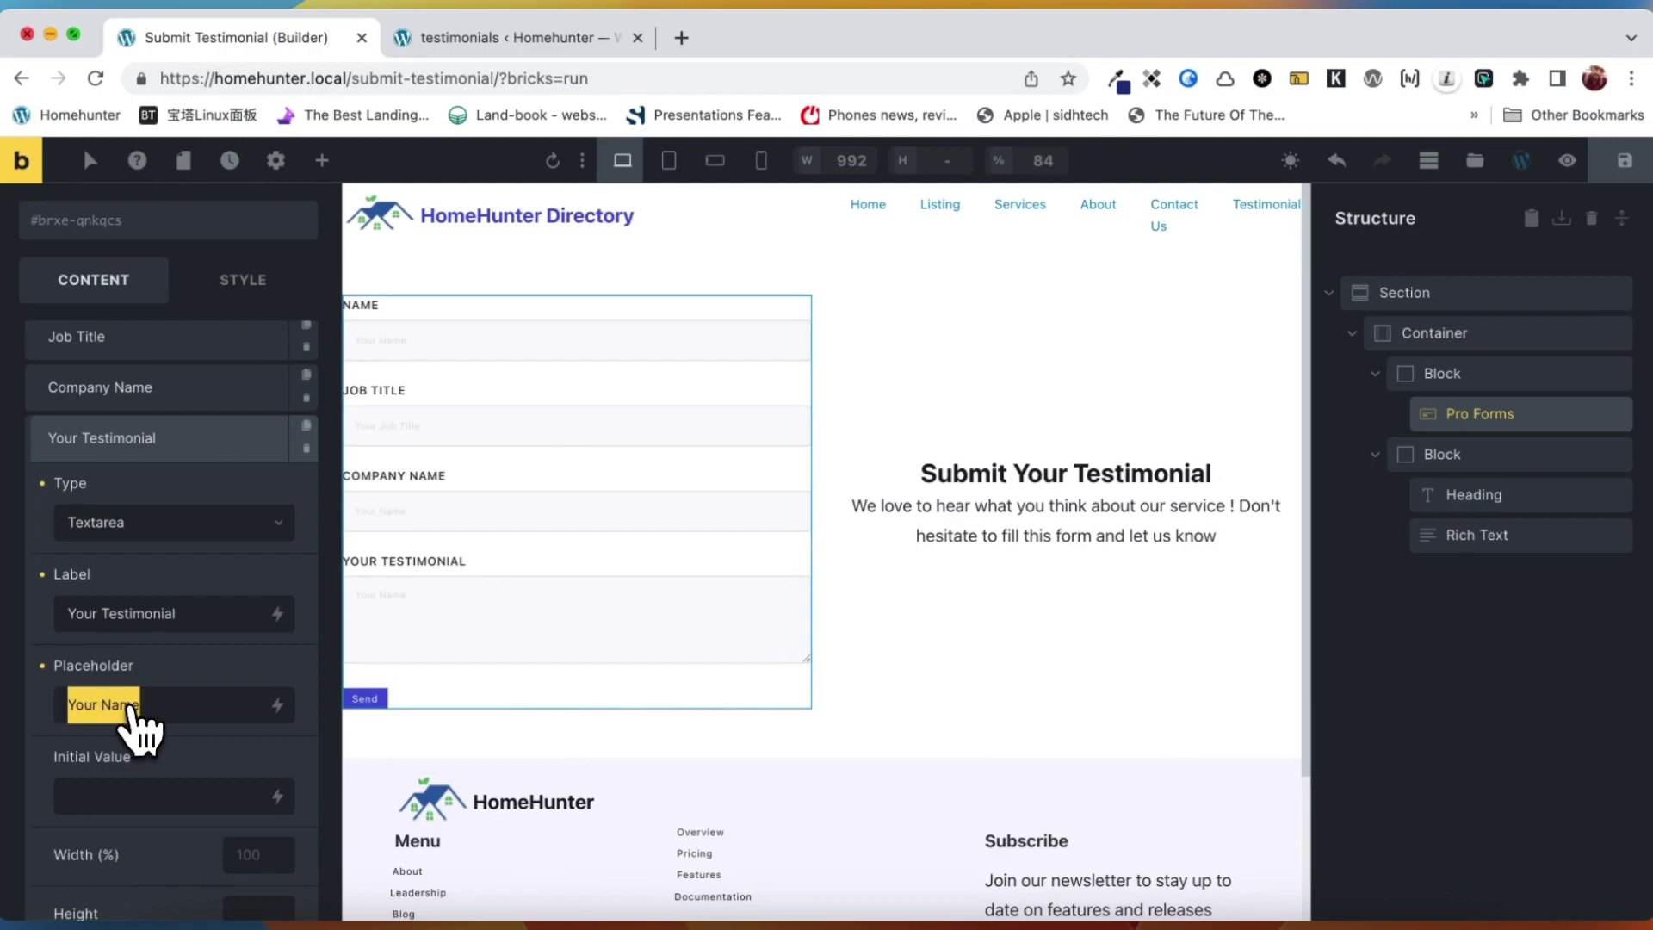
text(Write here y)
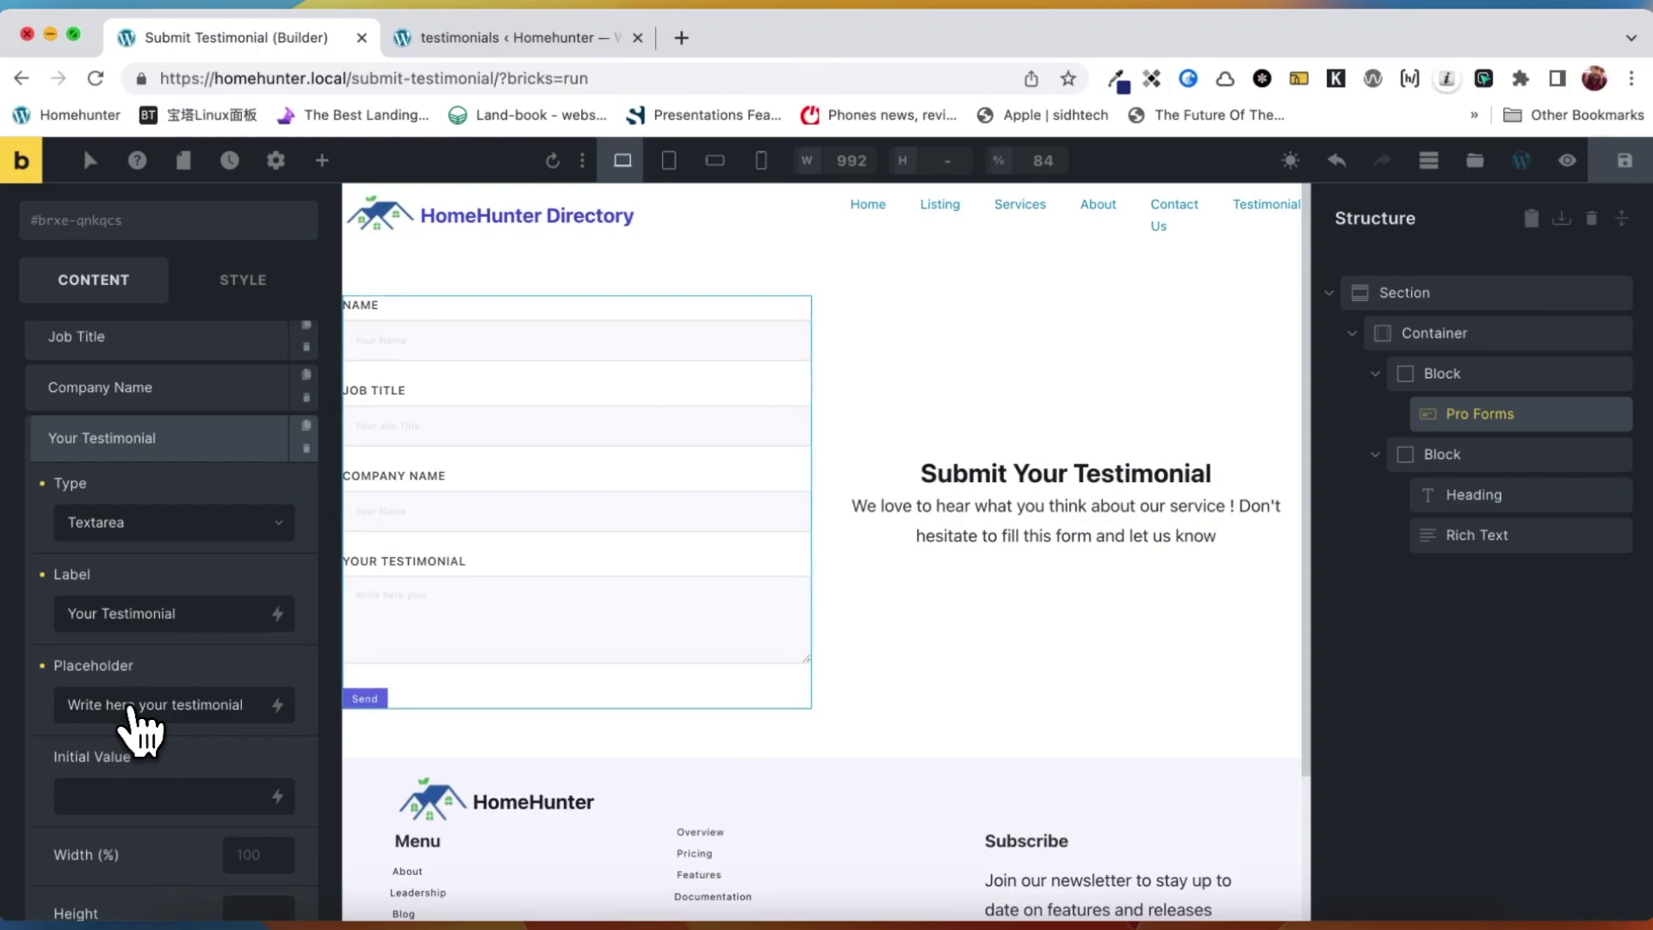
click(131, 441)
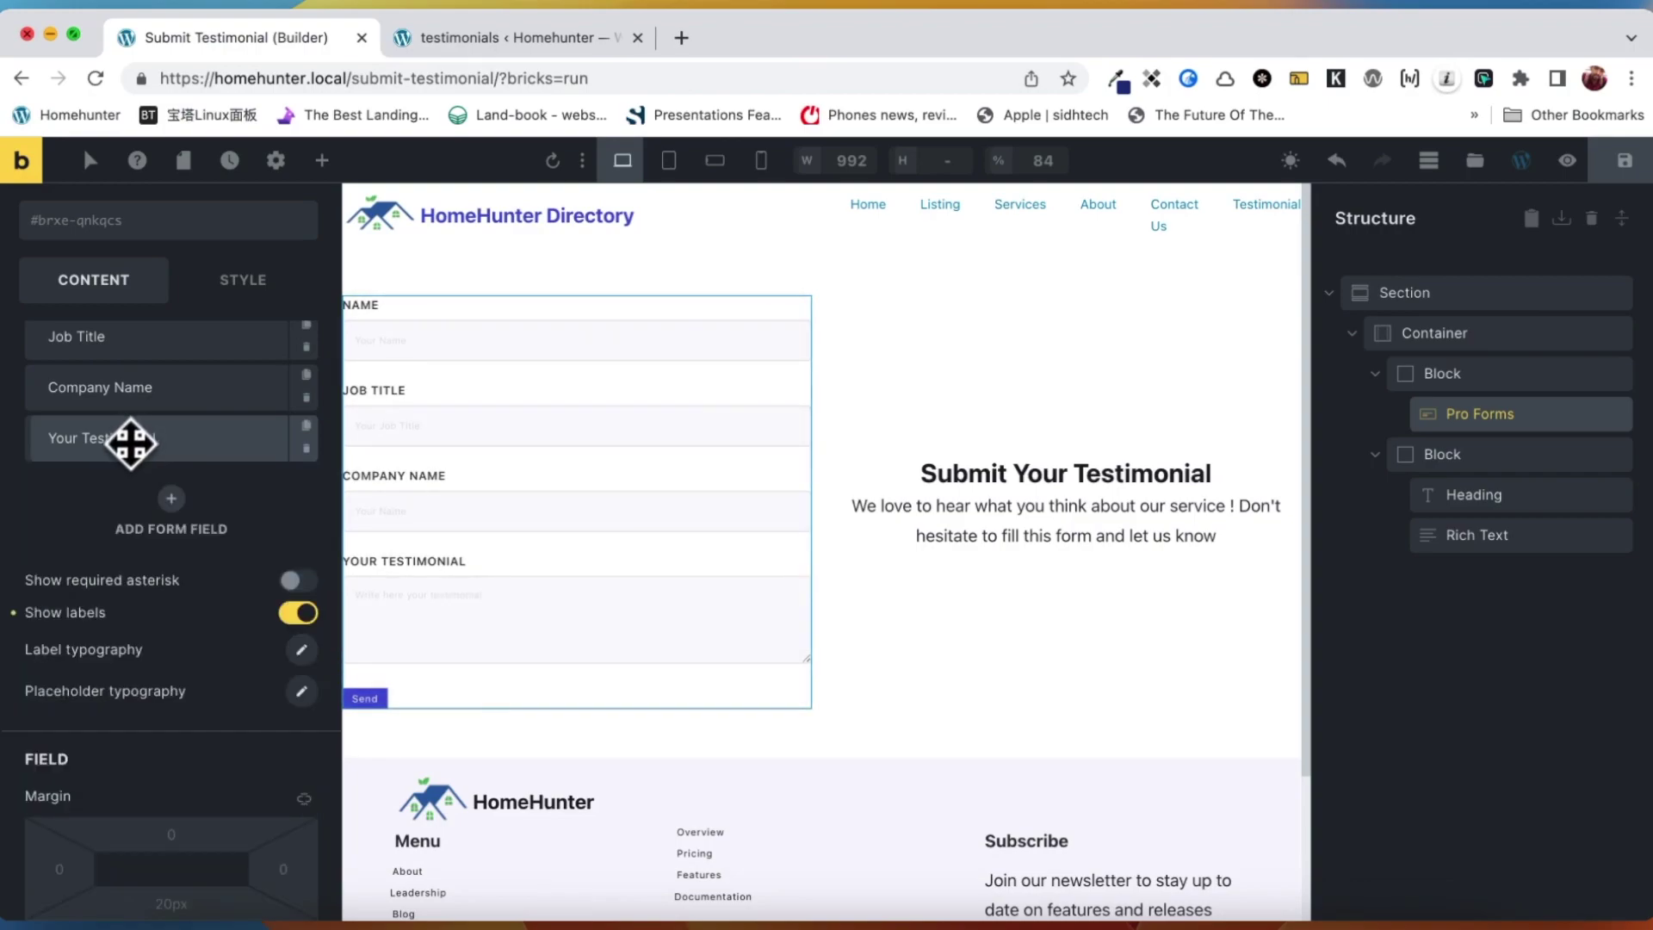
- Add a Rating field of type Text and collapse the fields list
click(171, 498)
click(147, 496)
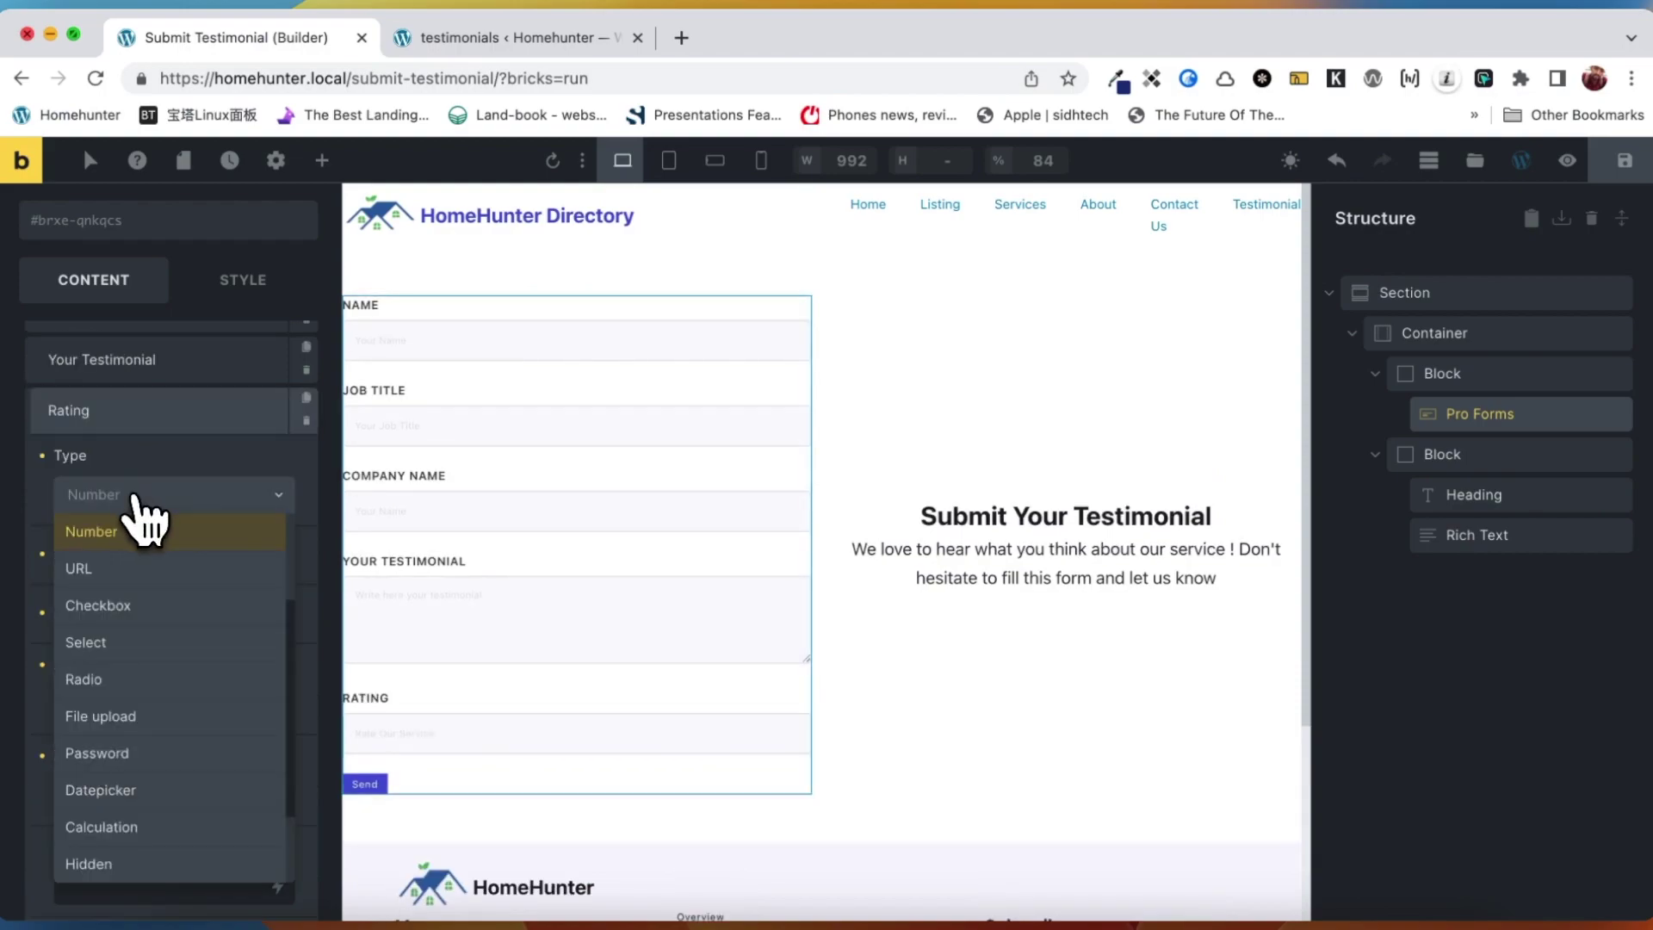
scroll(147, 594, up, 3)
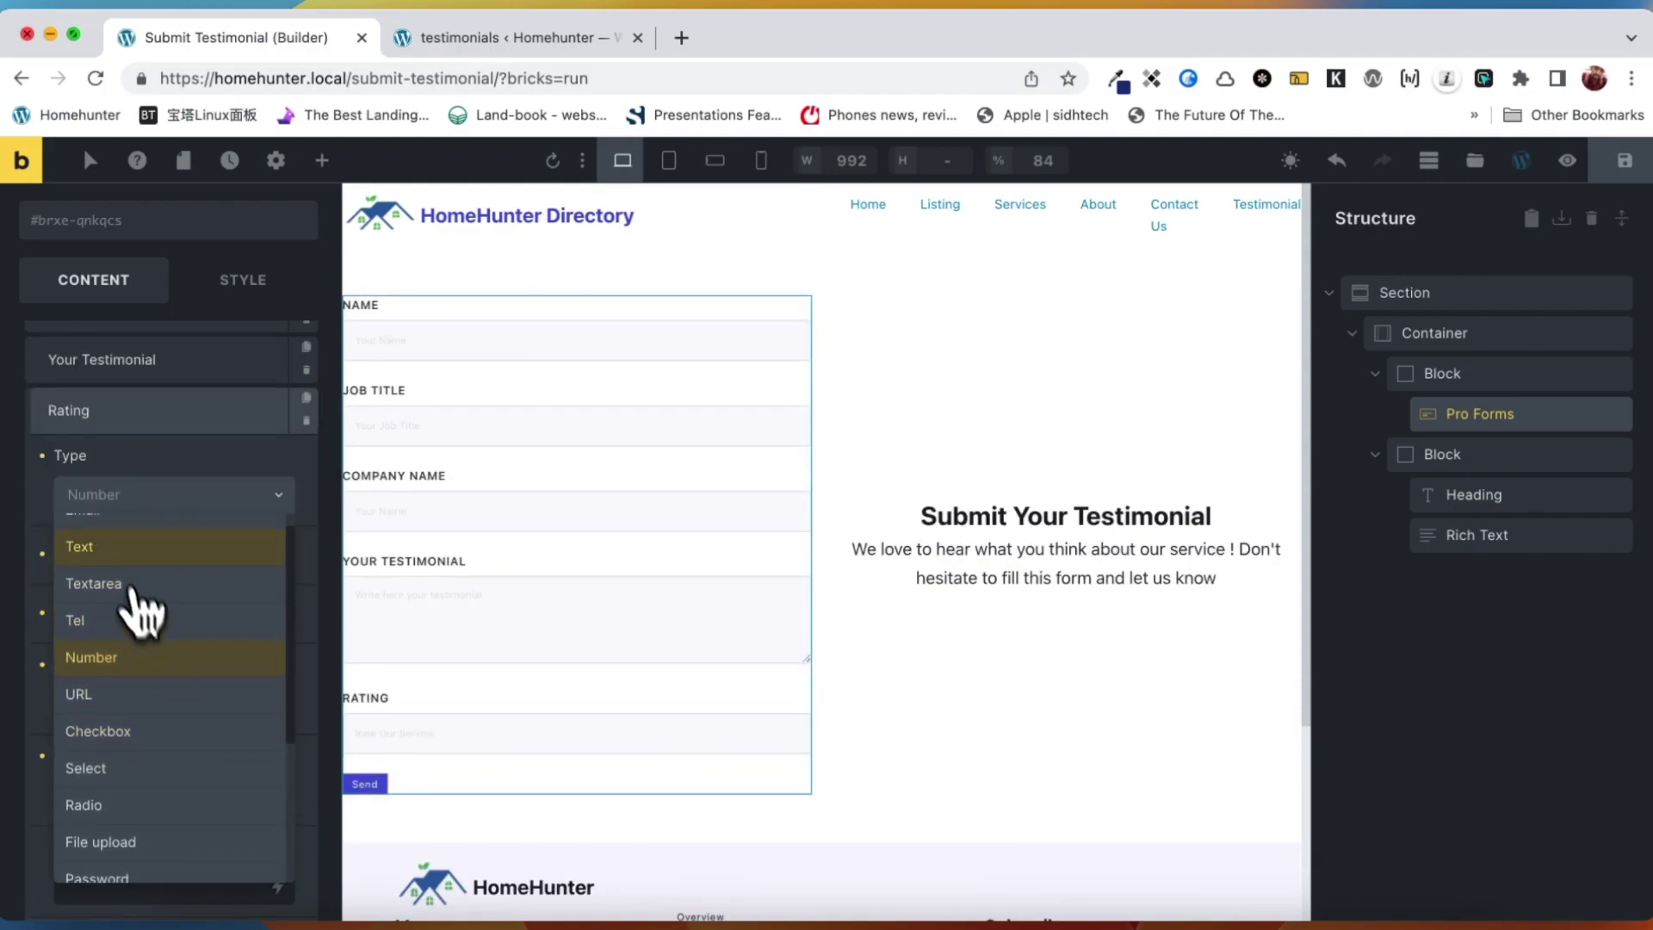
click(107, 546)
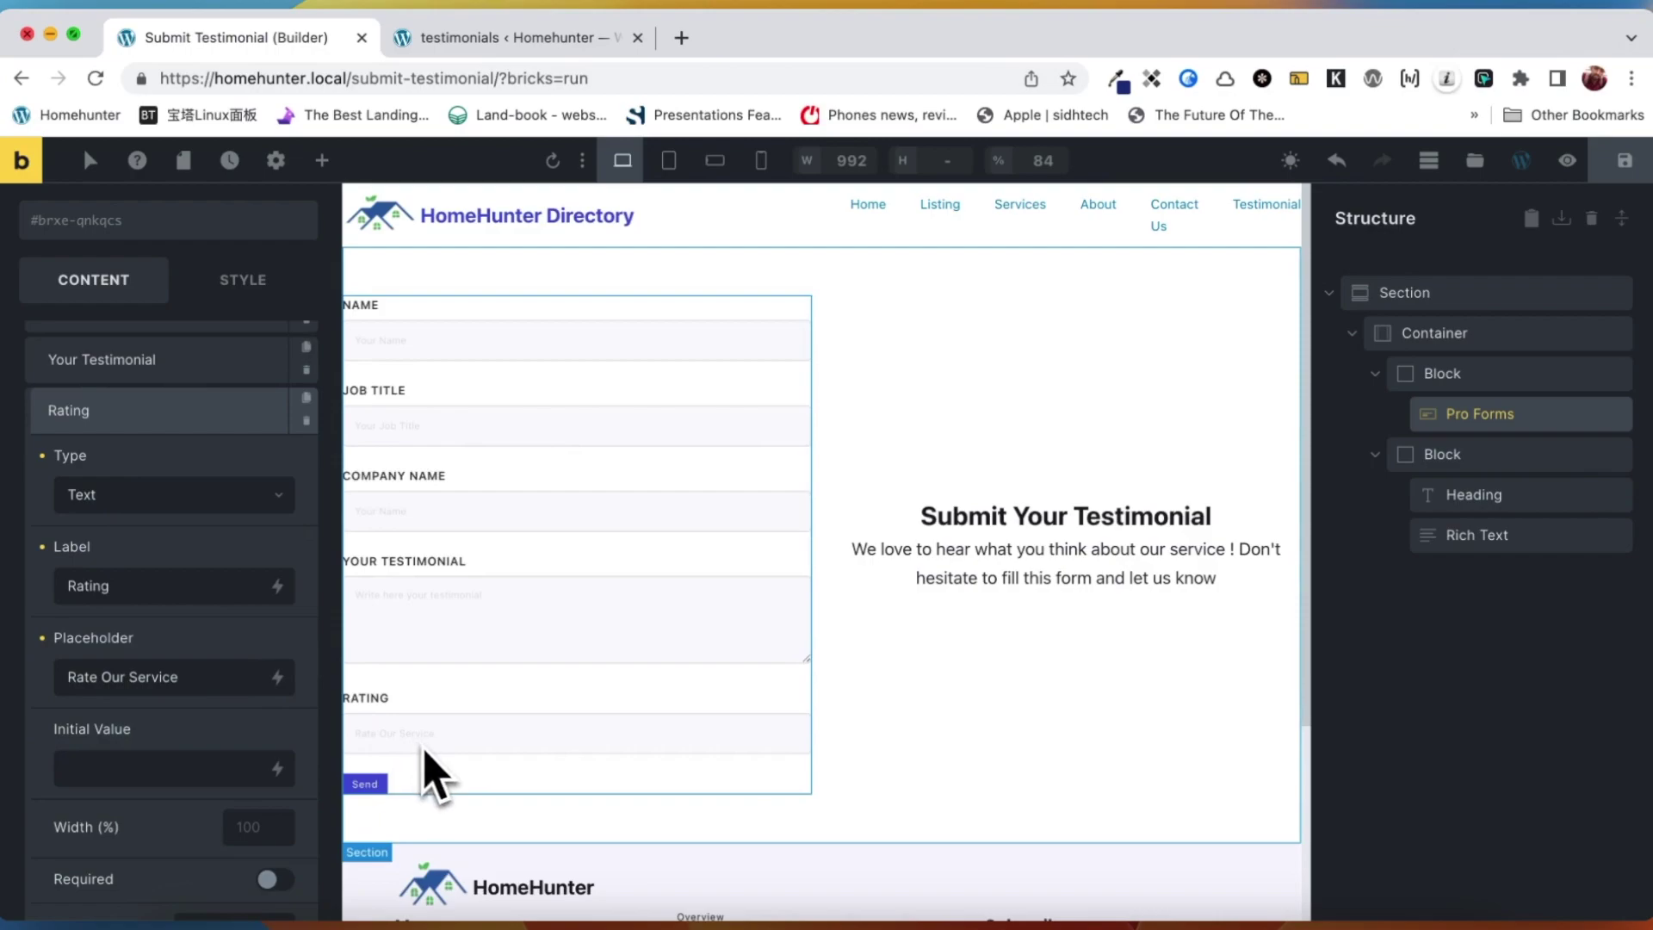
scroll(203, 757, down, 3)
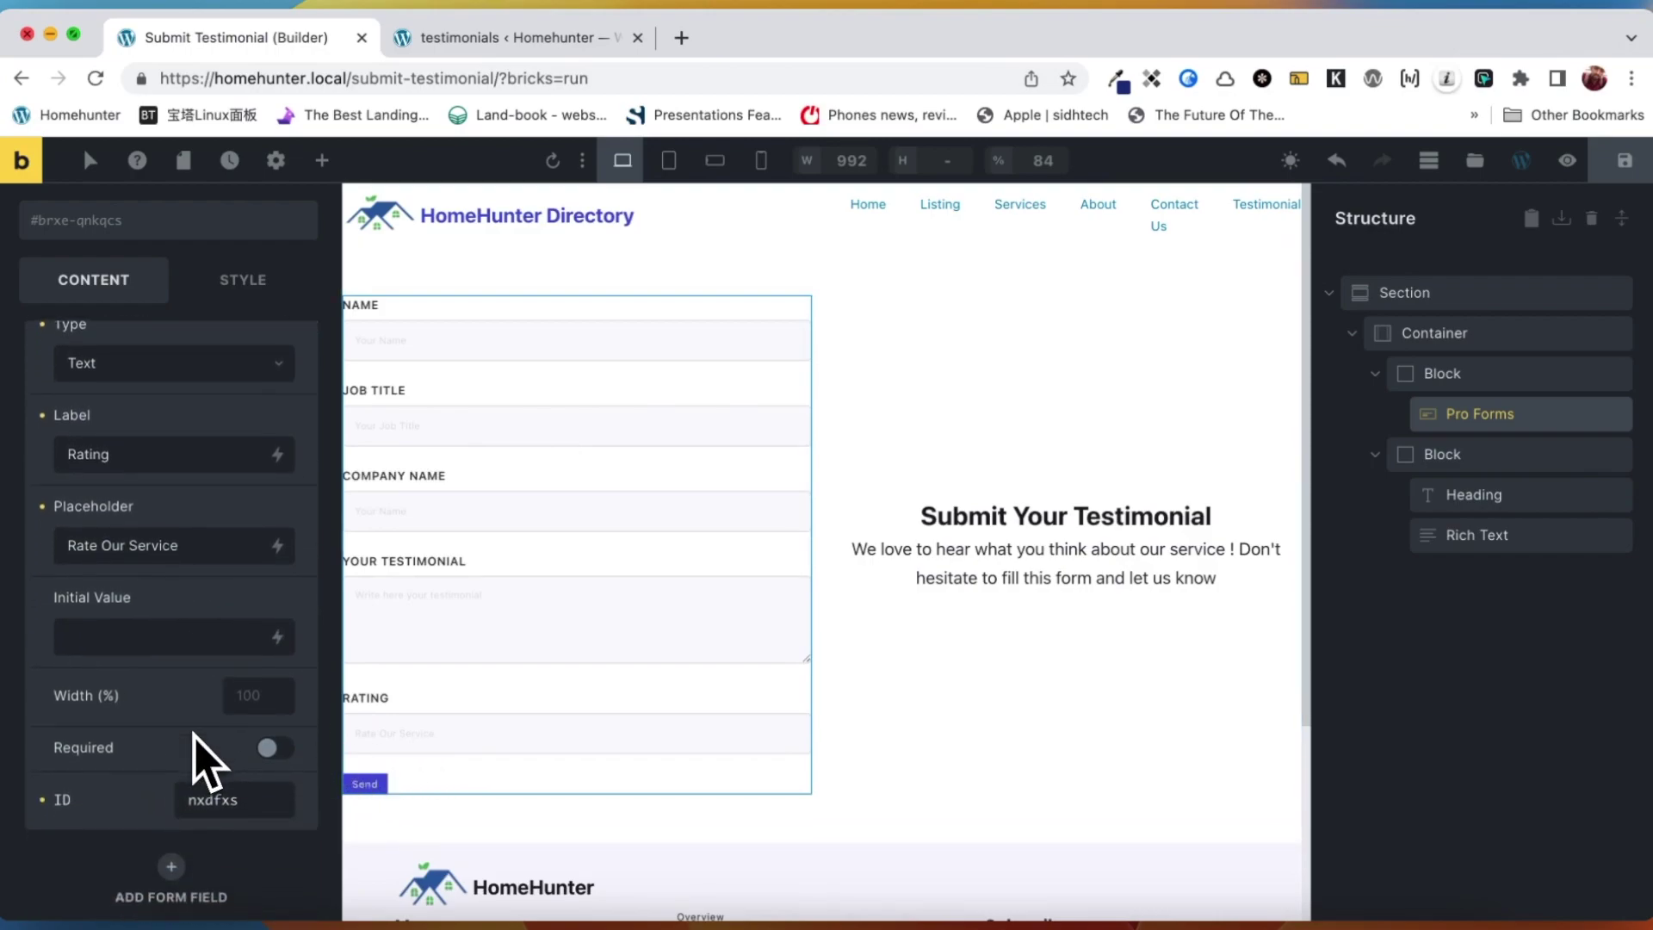
scroll(203, 763, up, 4)
click(126, 444)
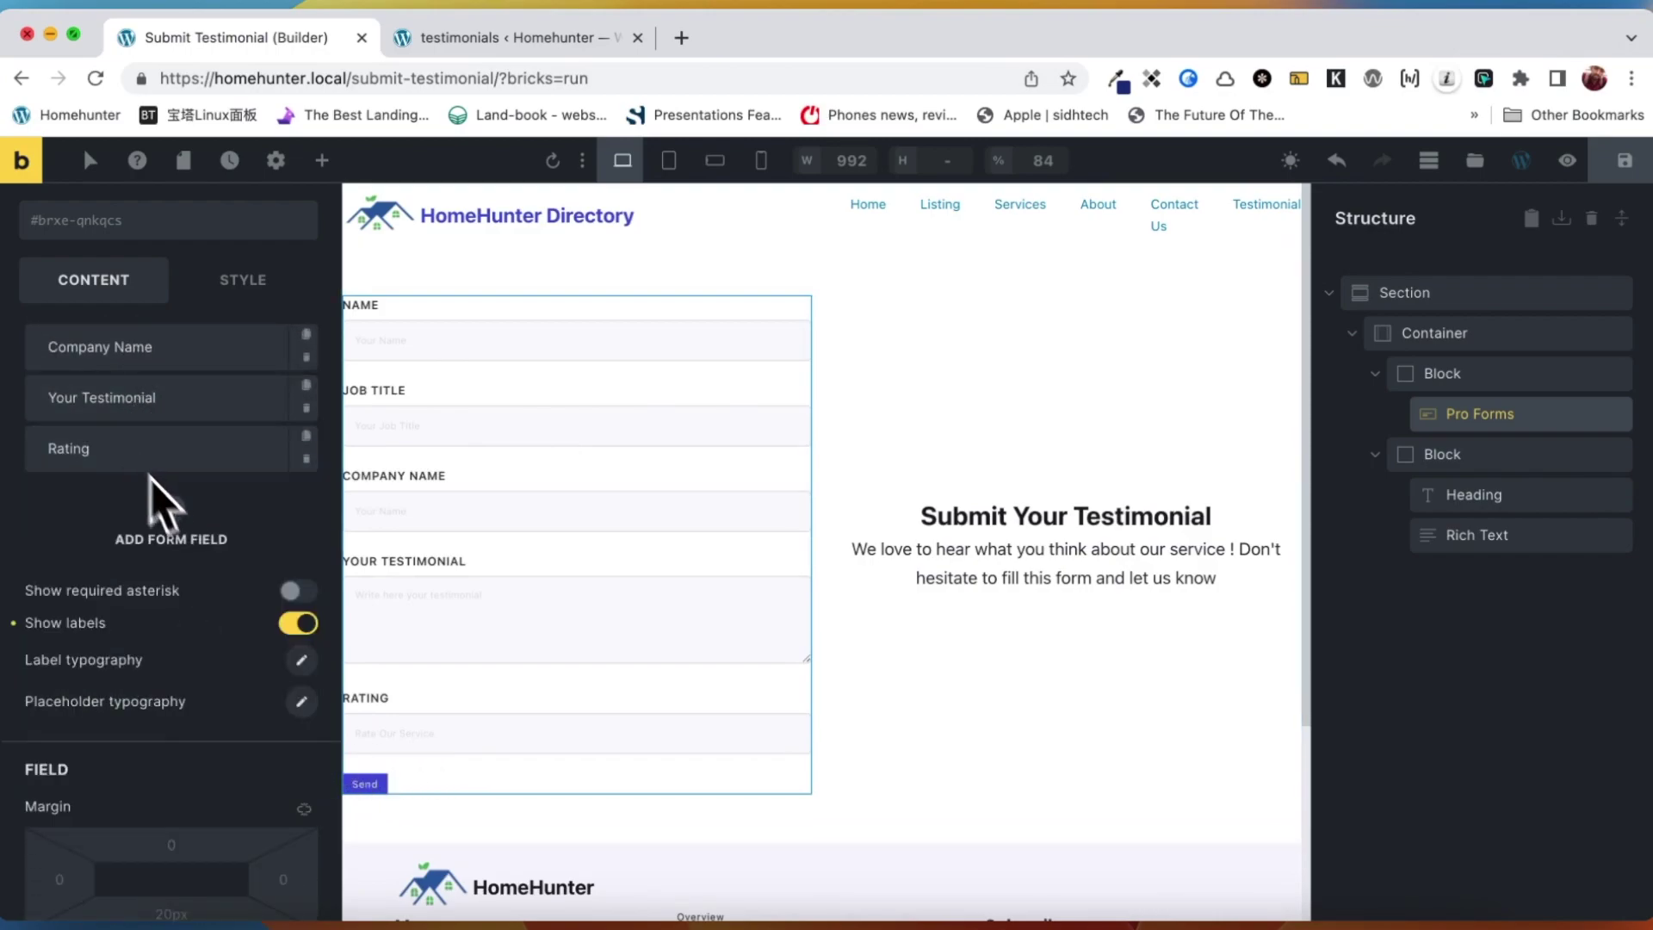
scroll(207, 602, down, 1)
scroll(221, 675, up, 5)
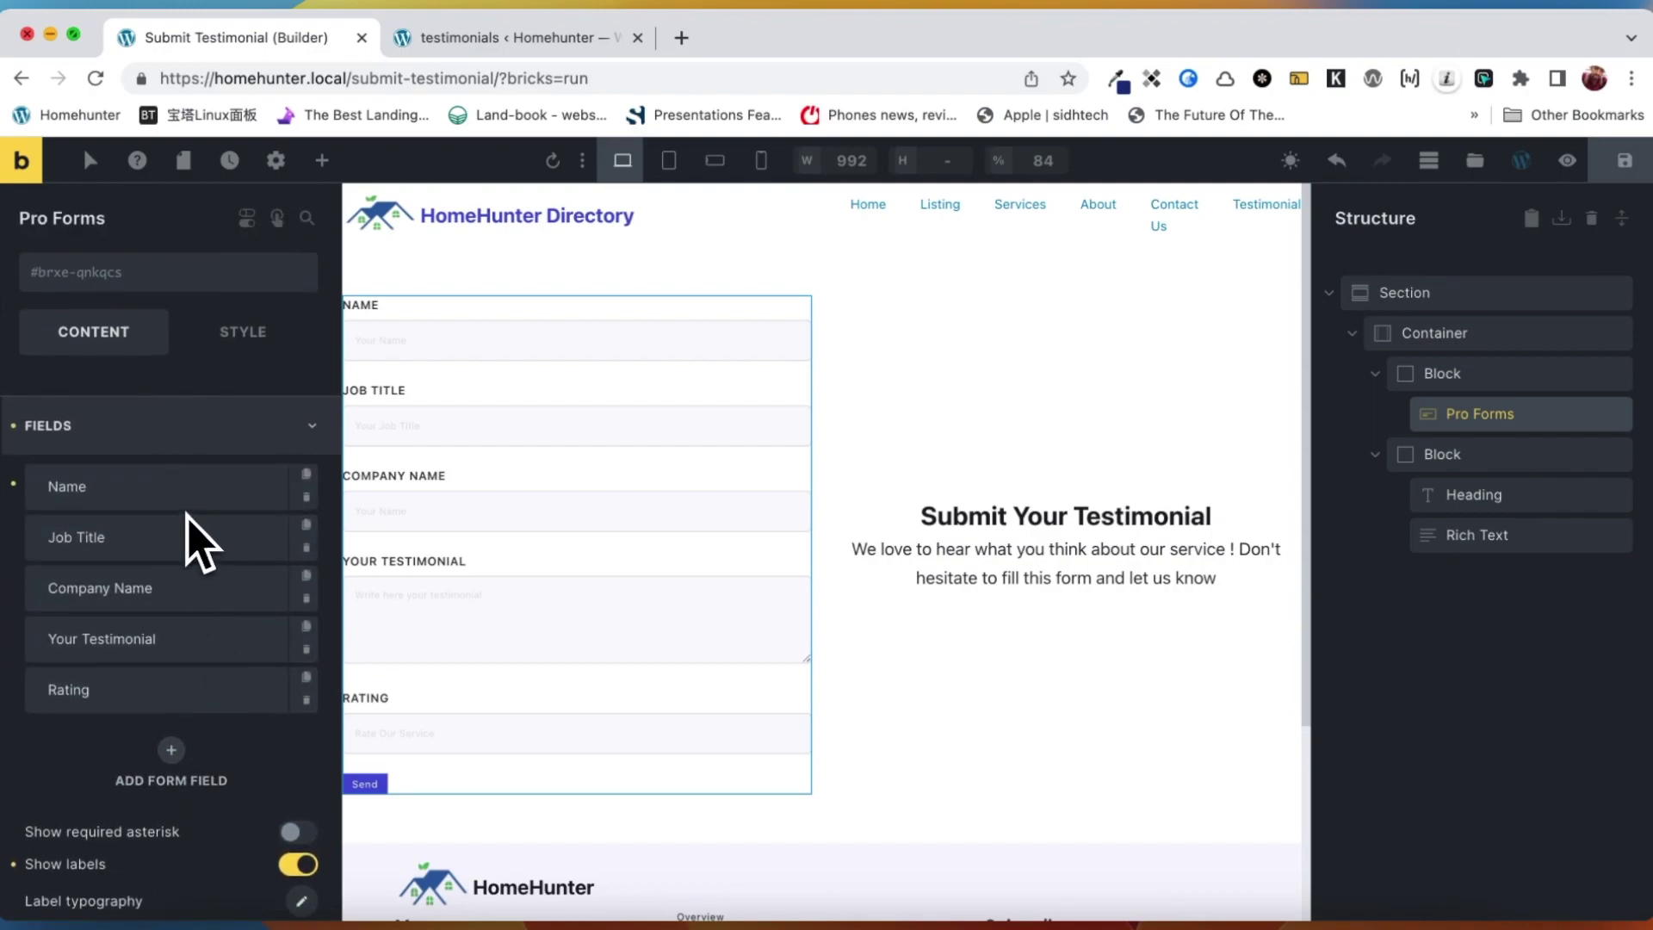
click(177, 445)
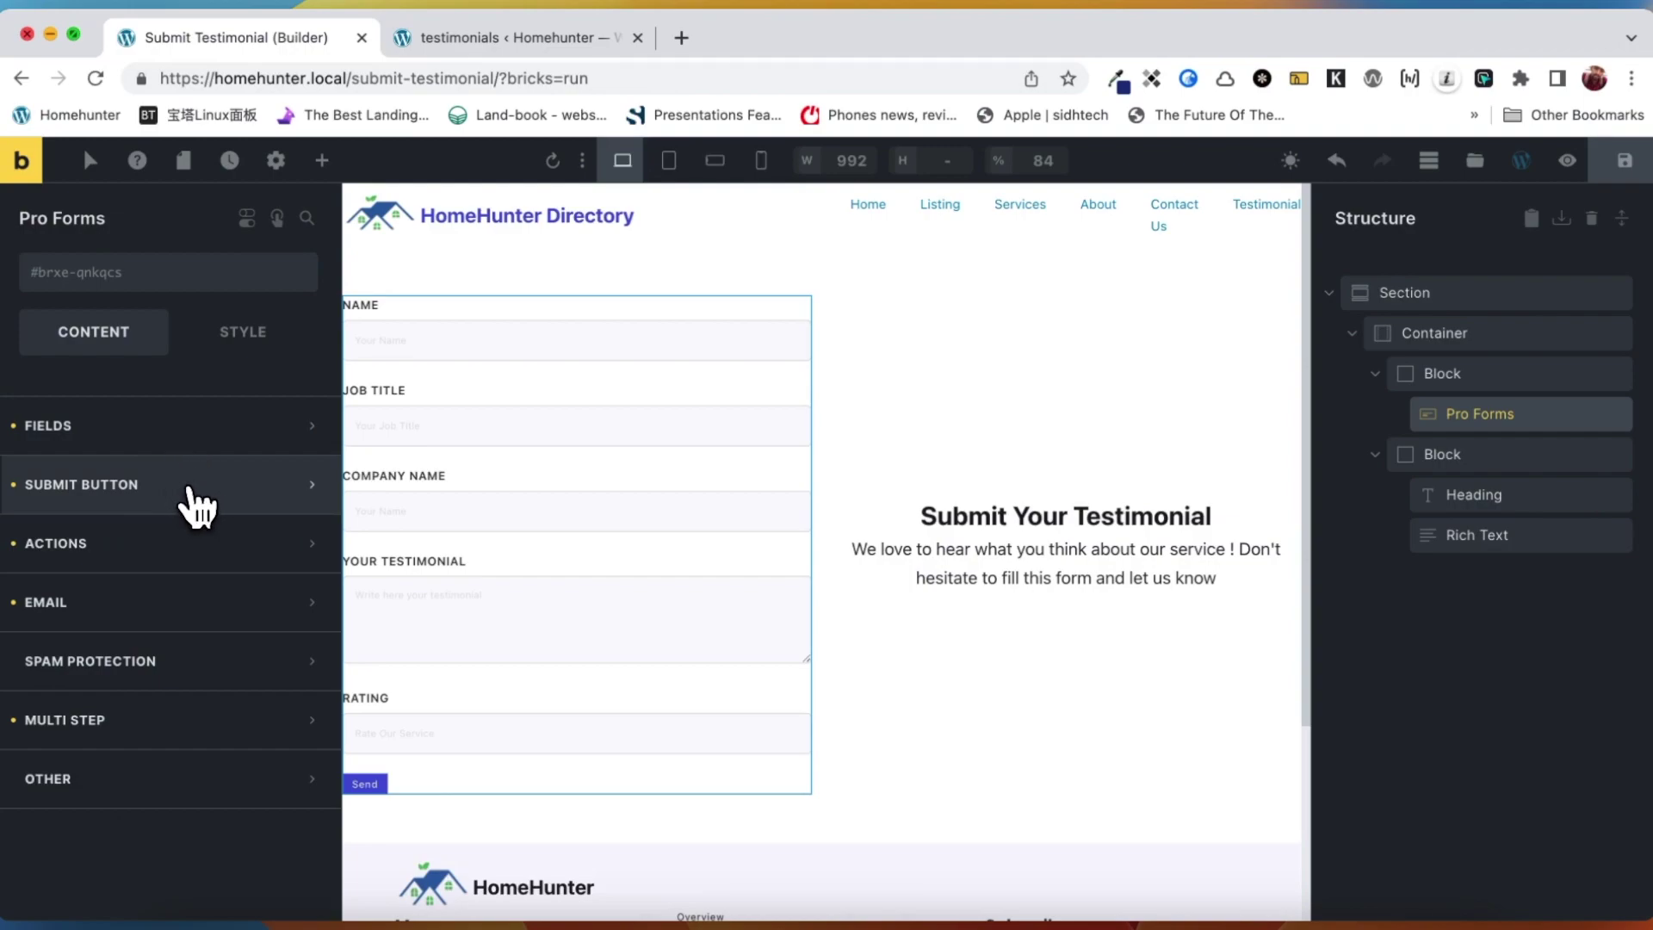
- Set the submit button text to 'Submit Testimonial', size Large, style Primary
click(189, 489)
click(198, 549)
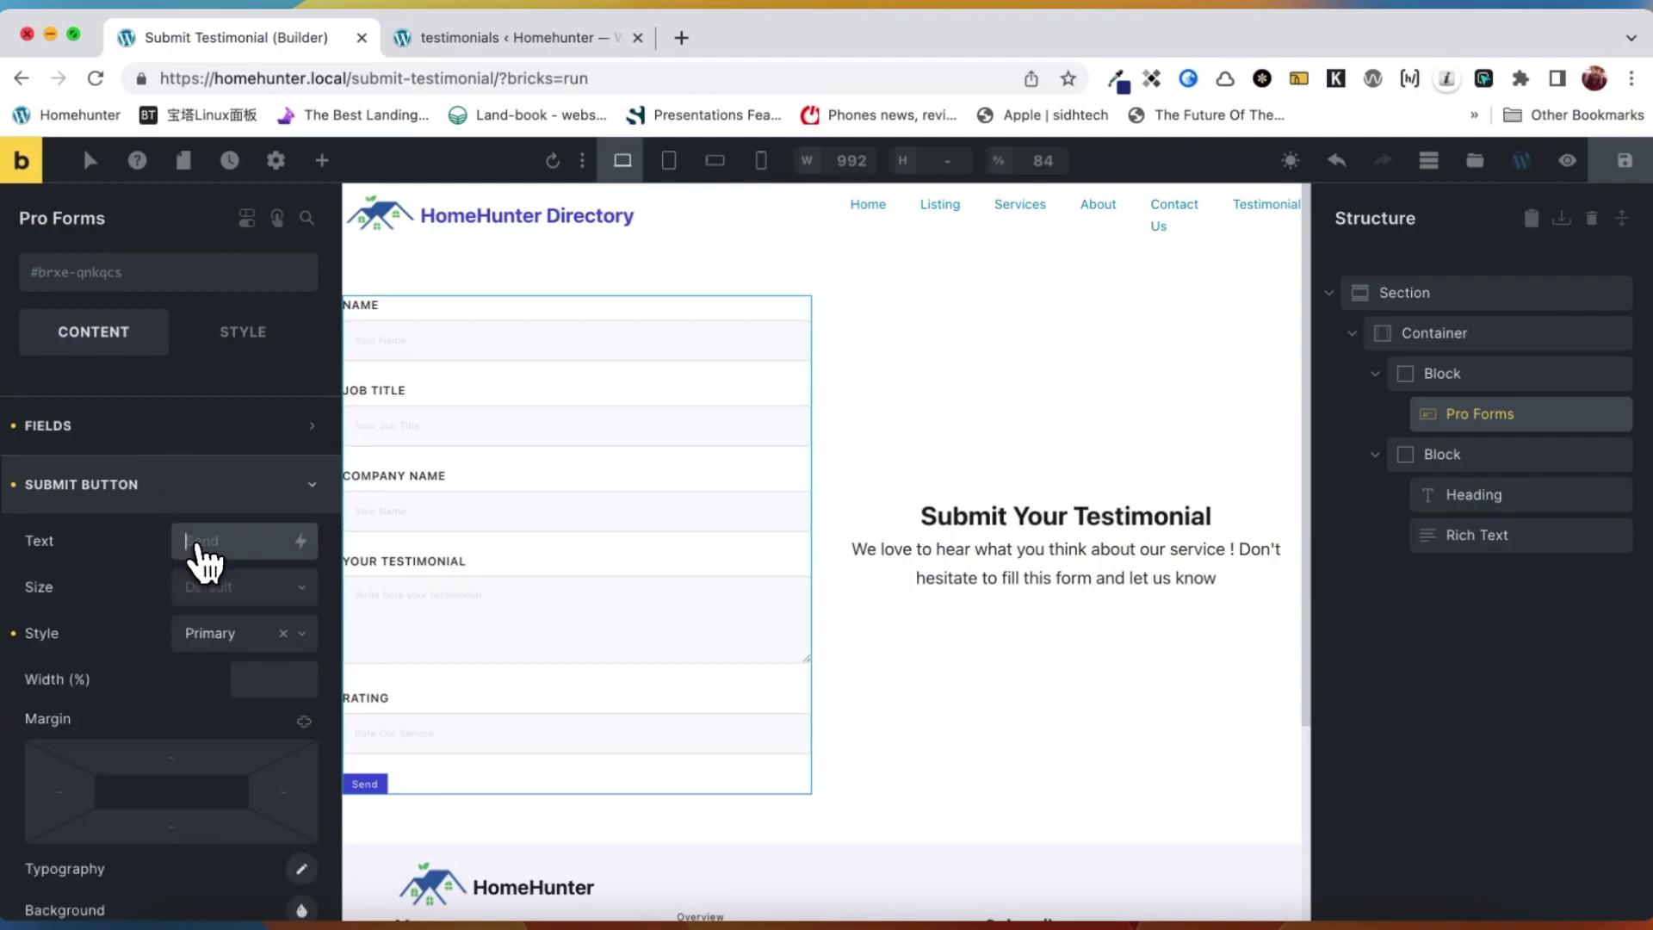
text(Submi)
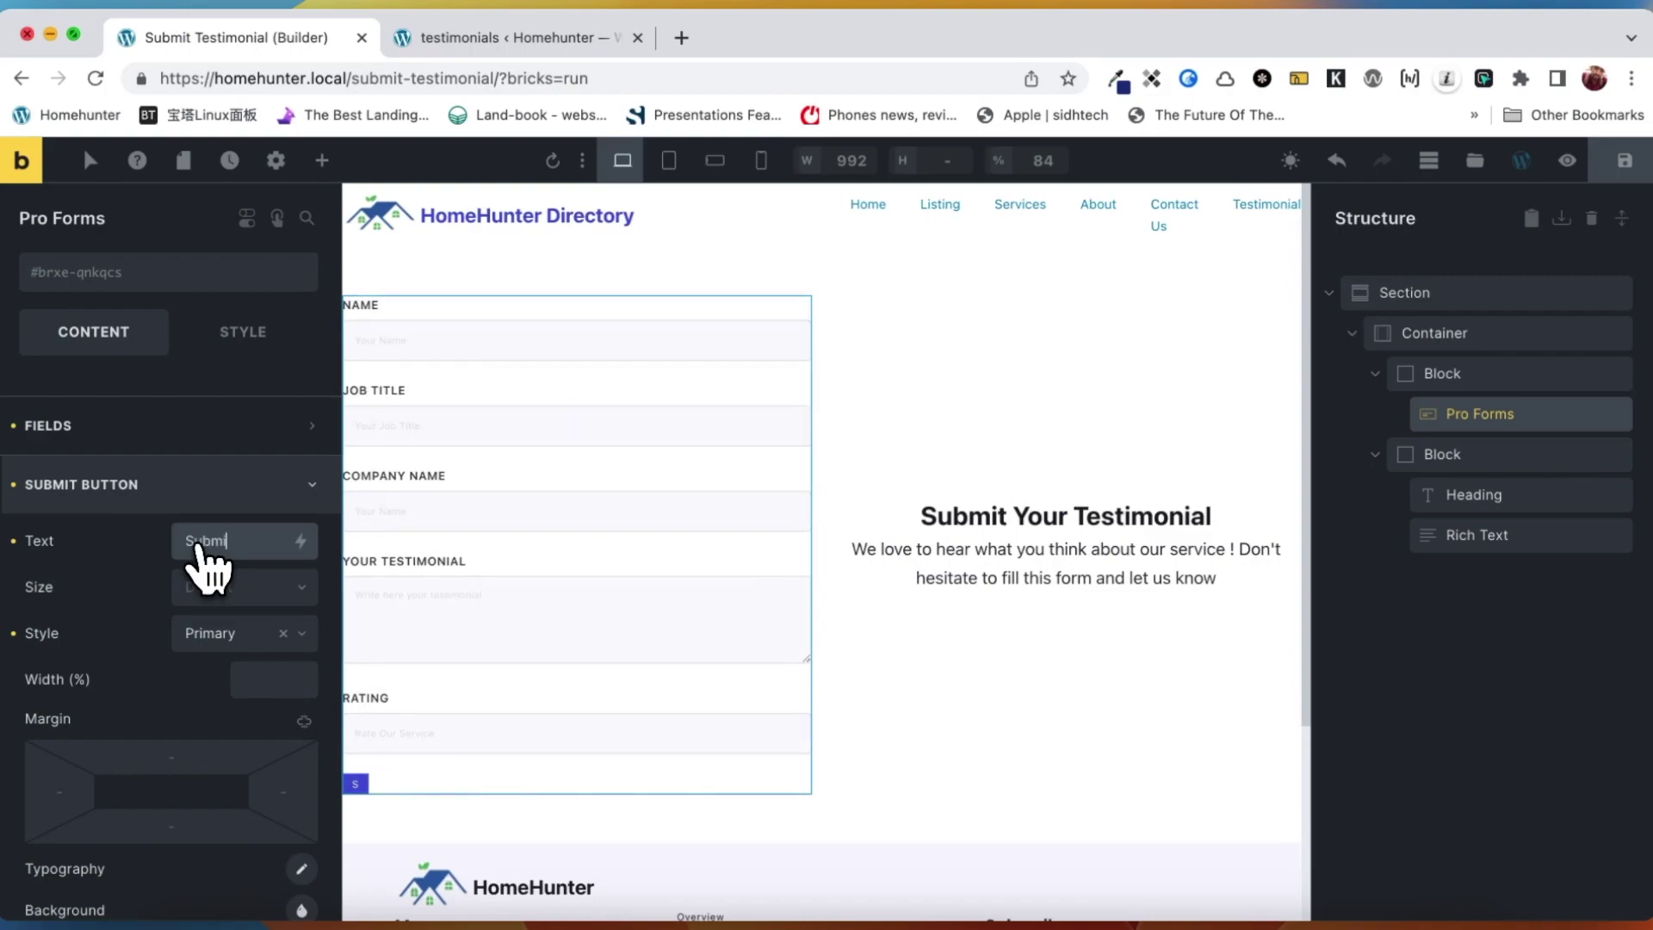
text(t Testimonial)
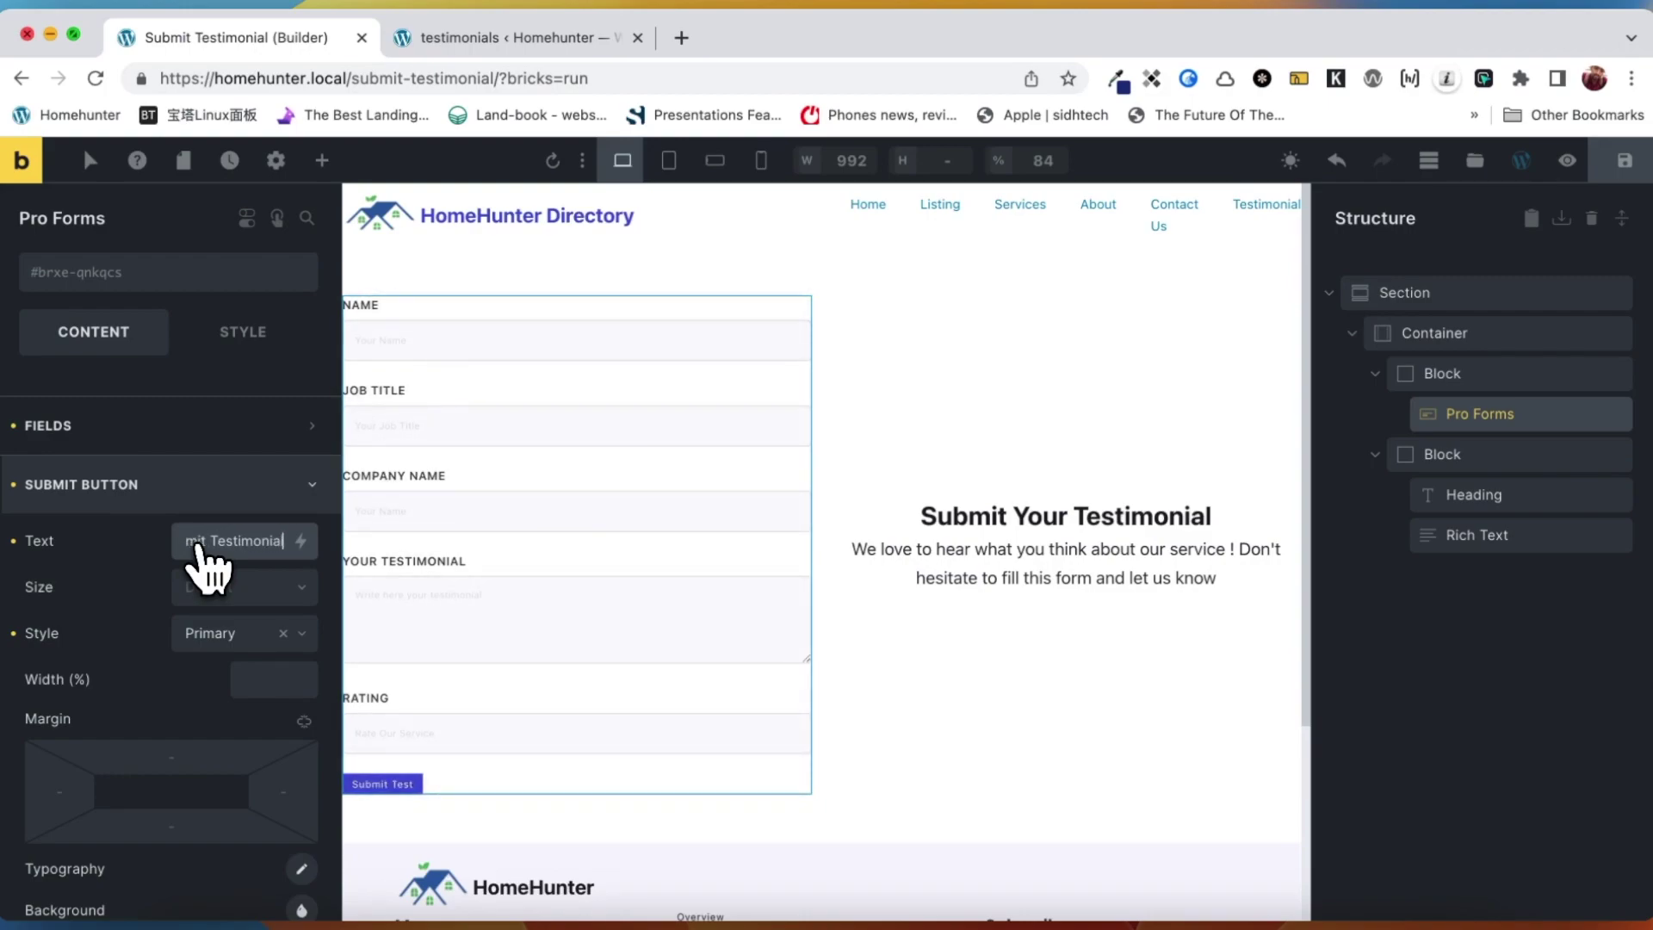
click(216, 589)
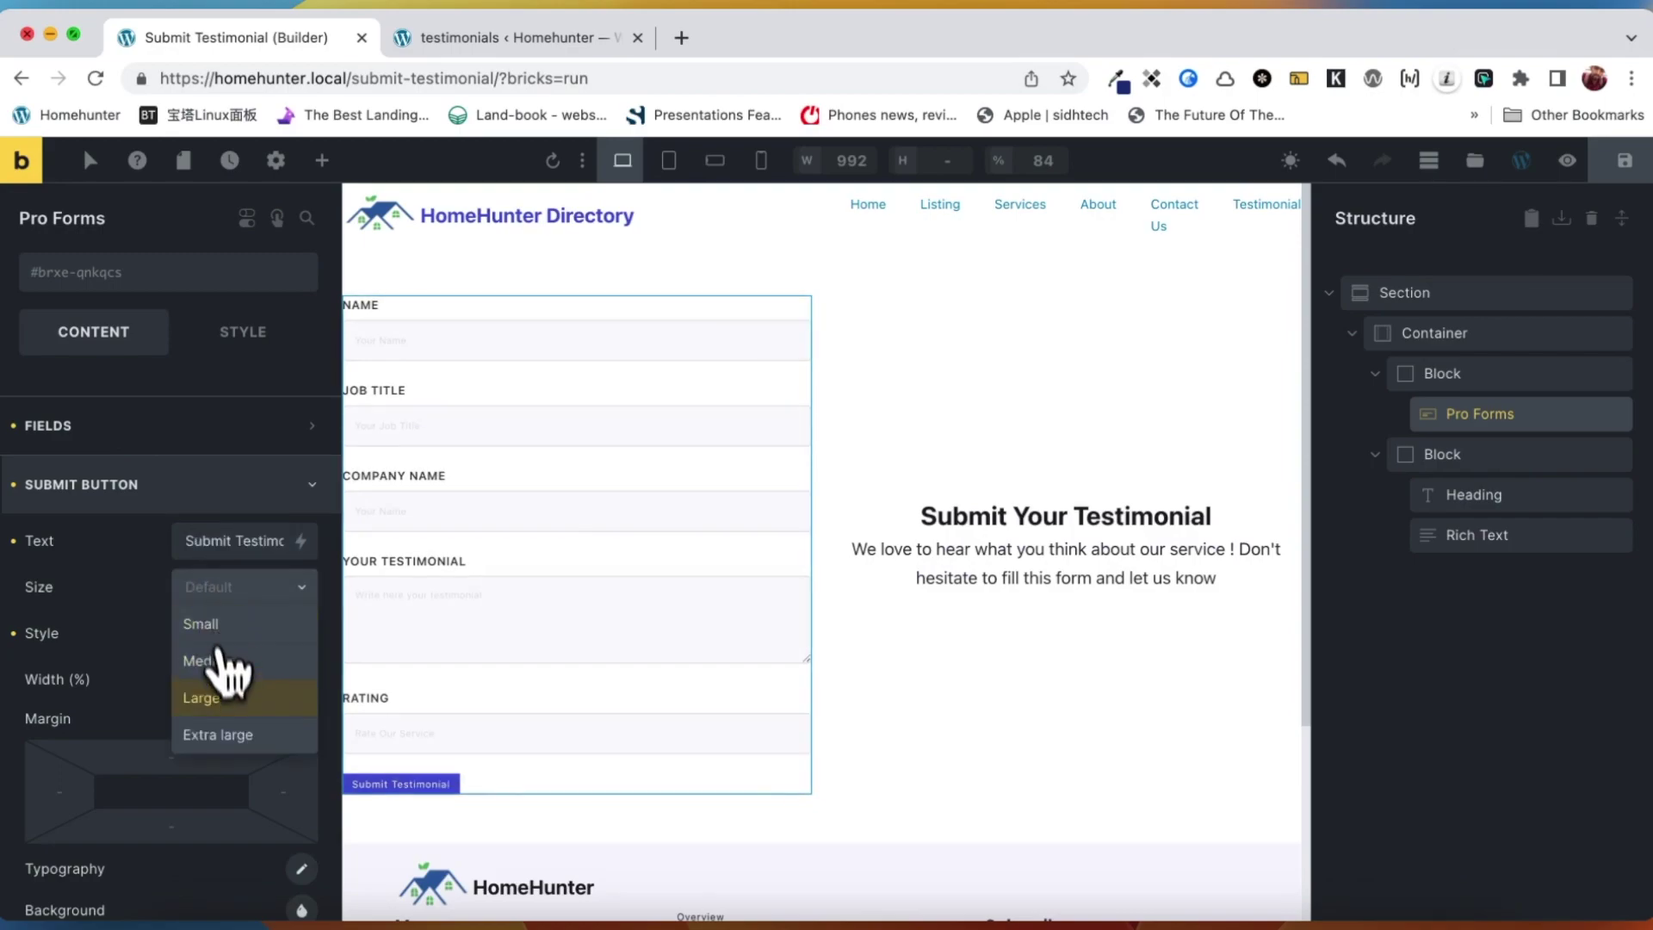
click(226, 698)
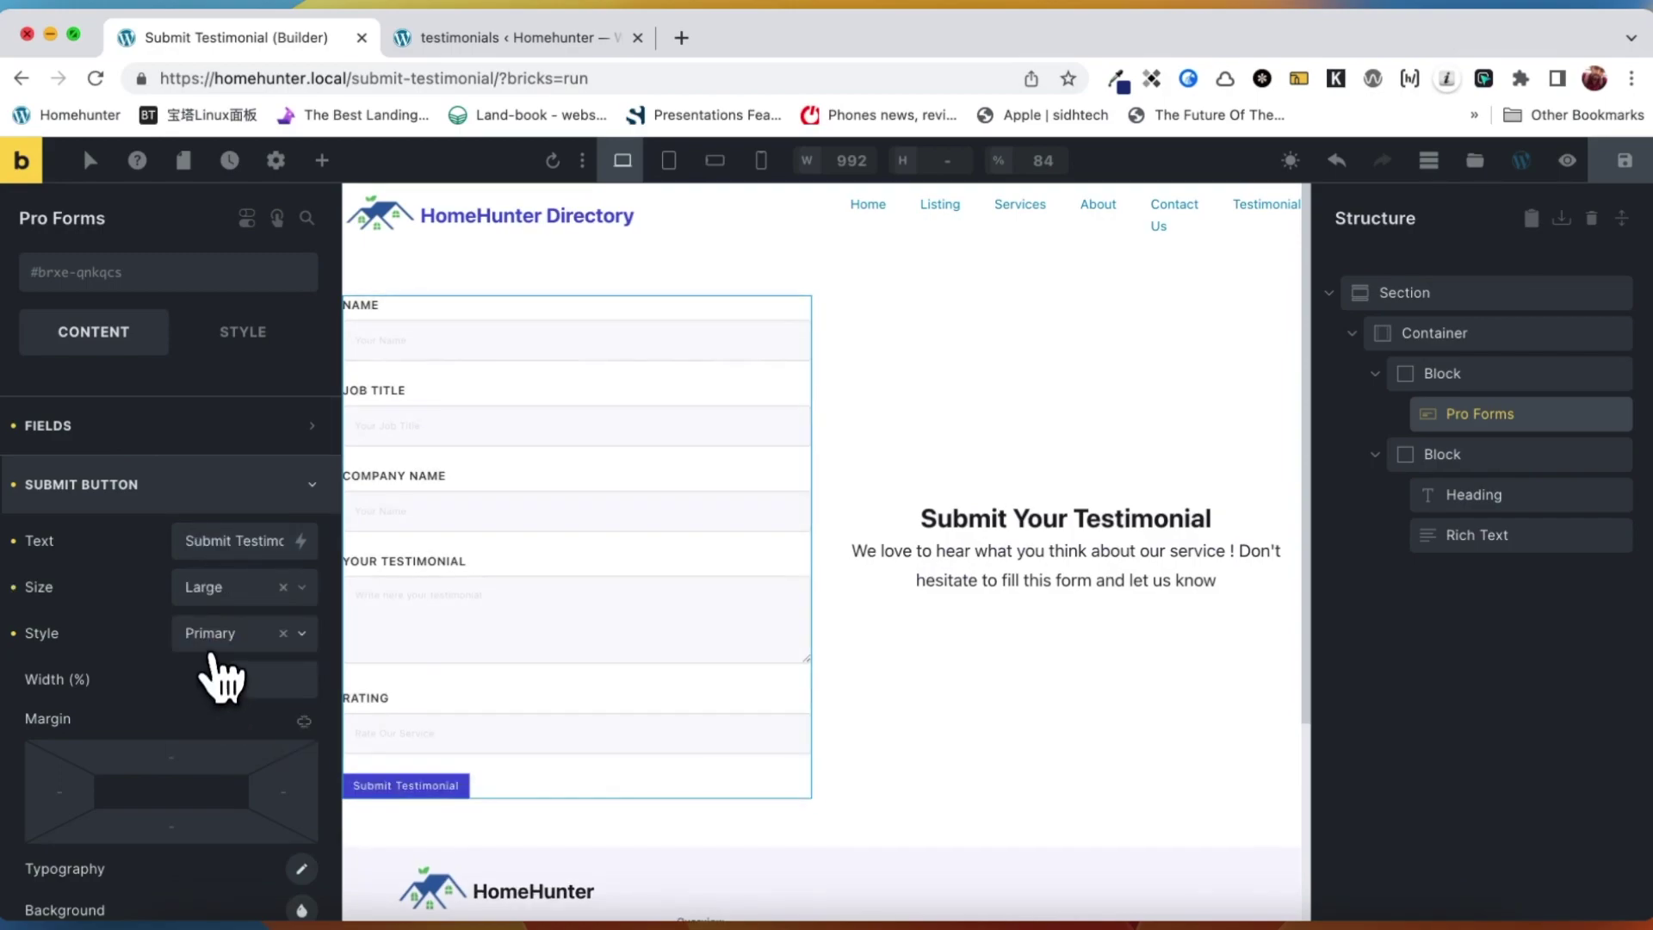
click(220, 650)
click(220, 672)
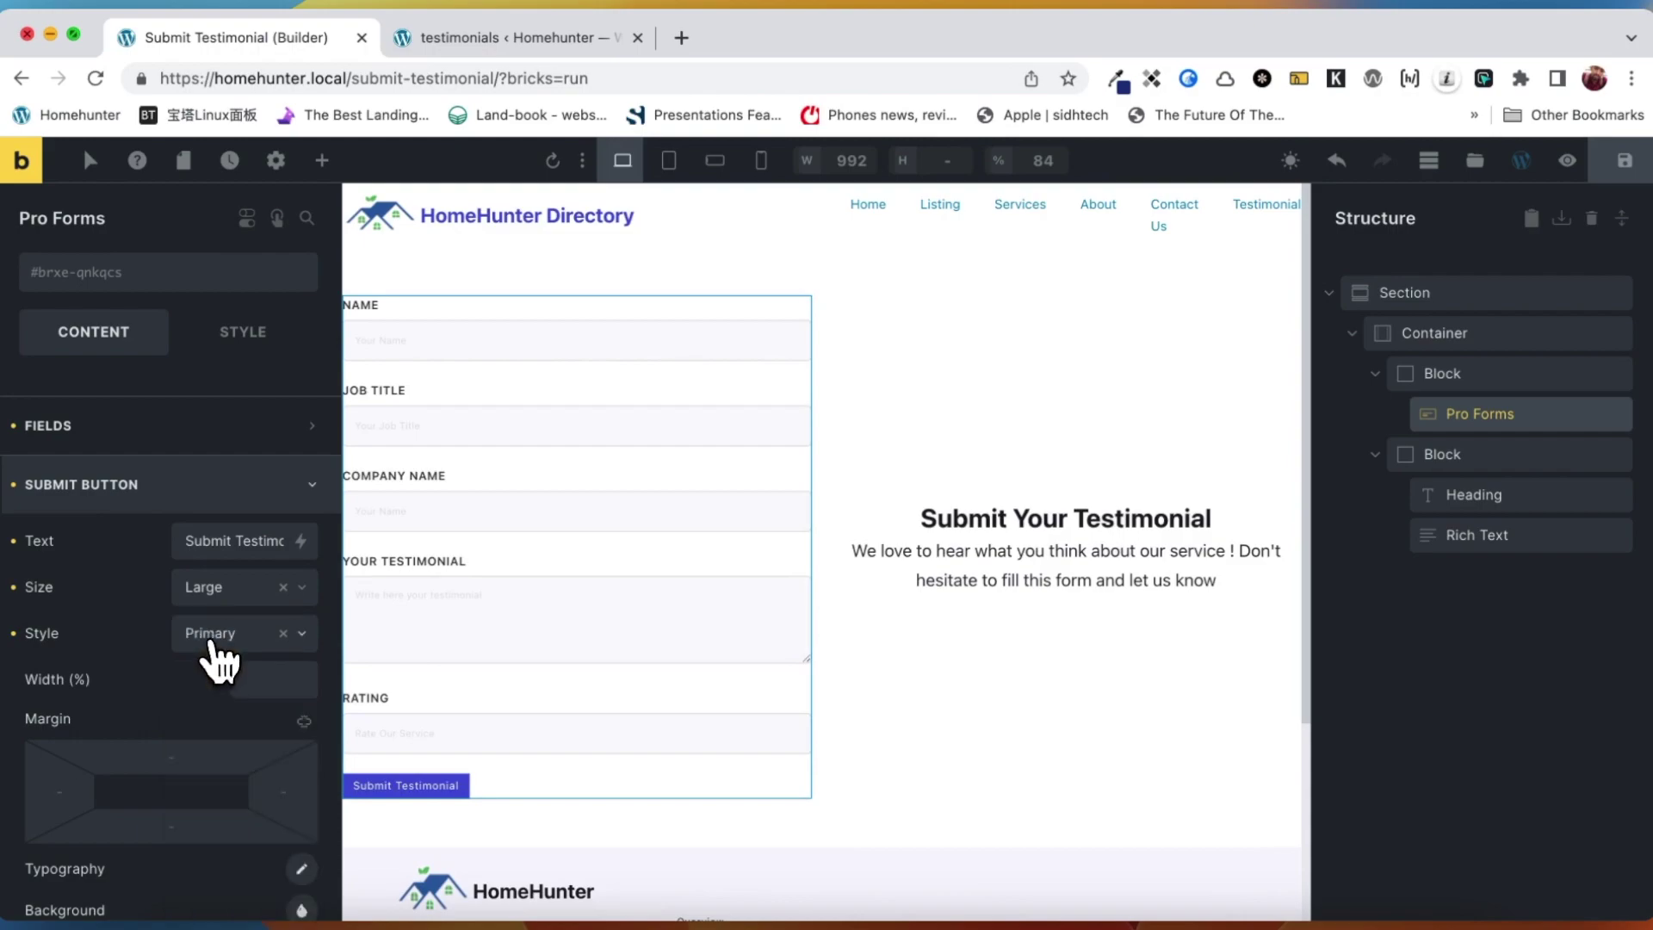
scroll(205, 706, down, 3)
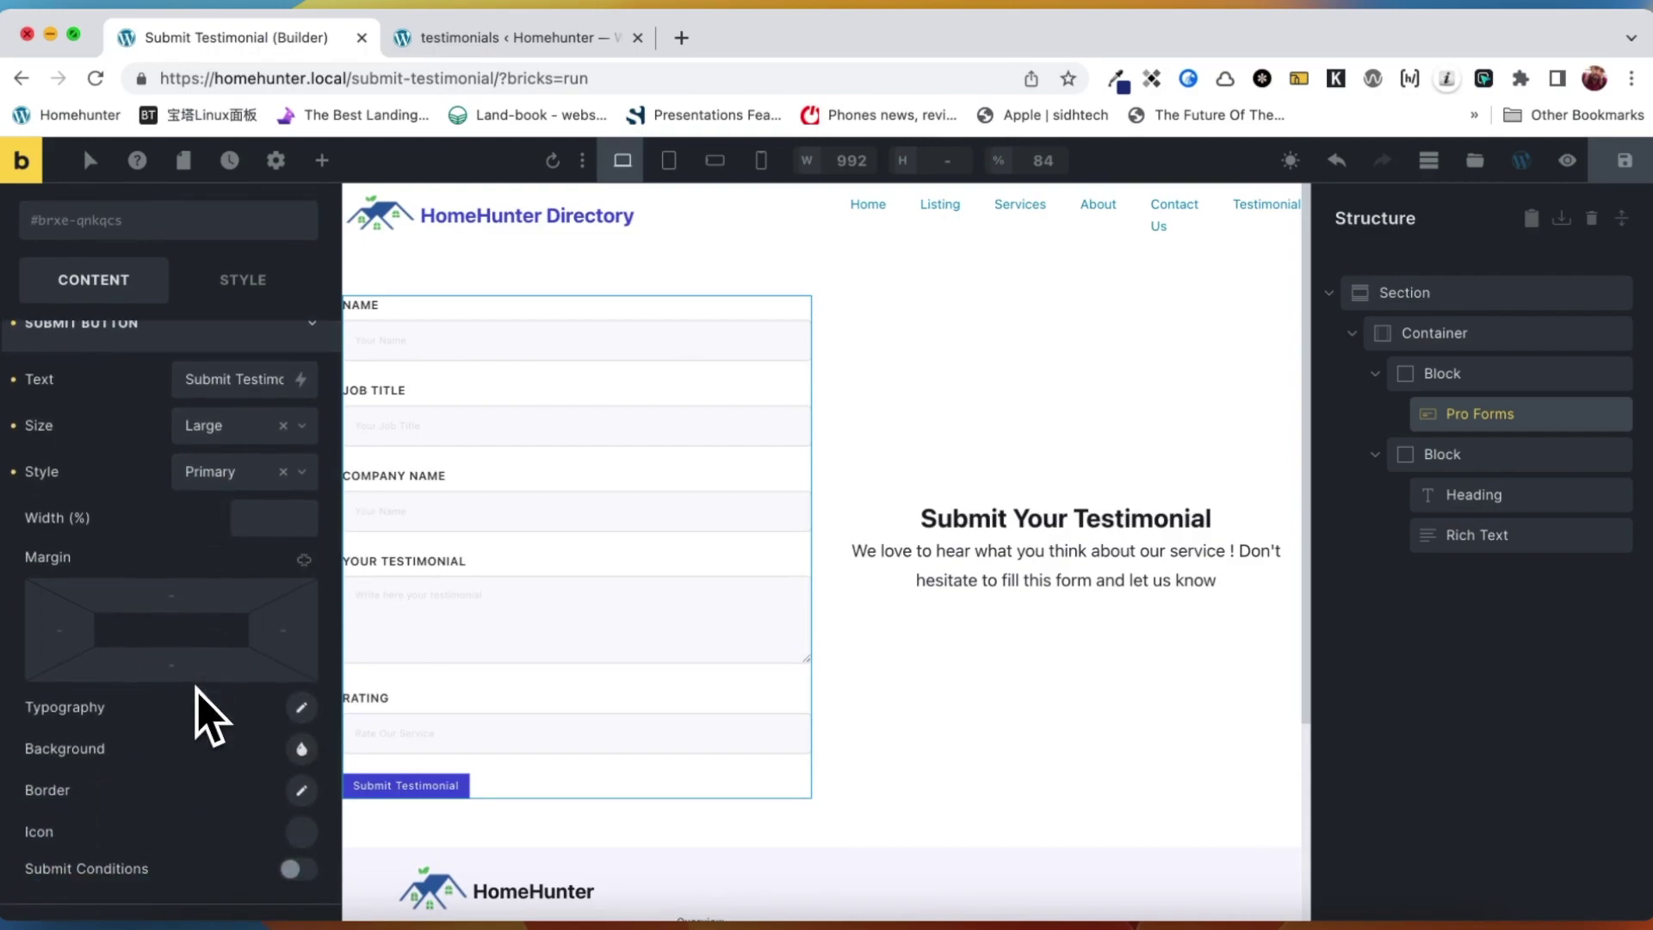
scroll(215, 546, down, 3)
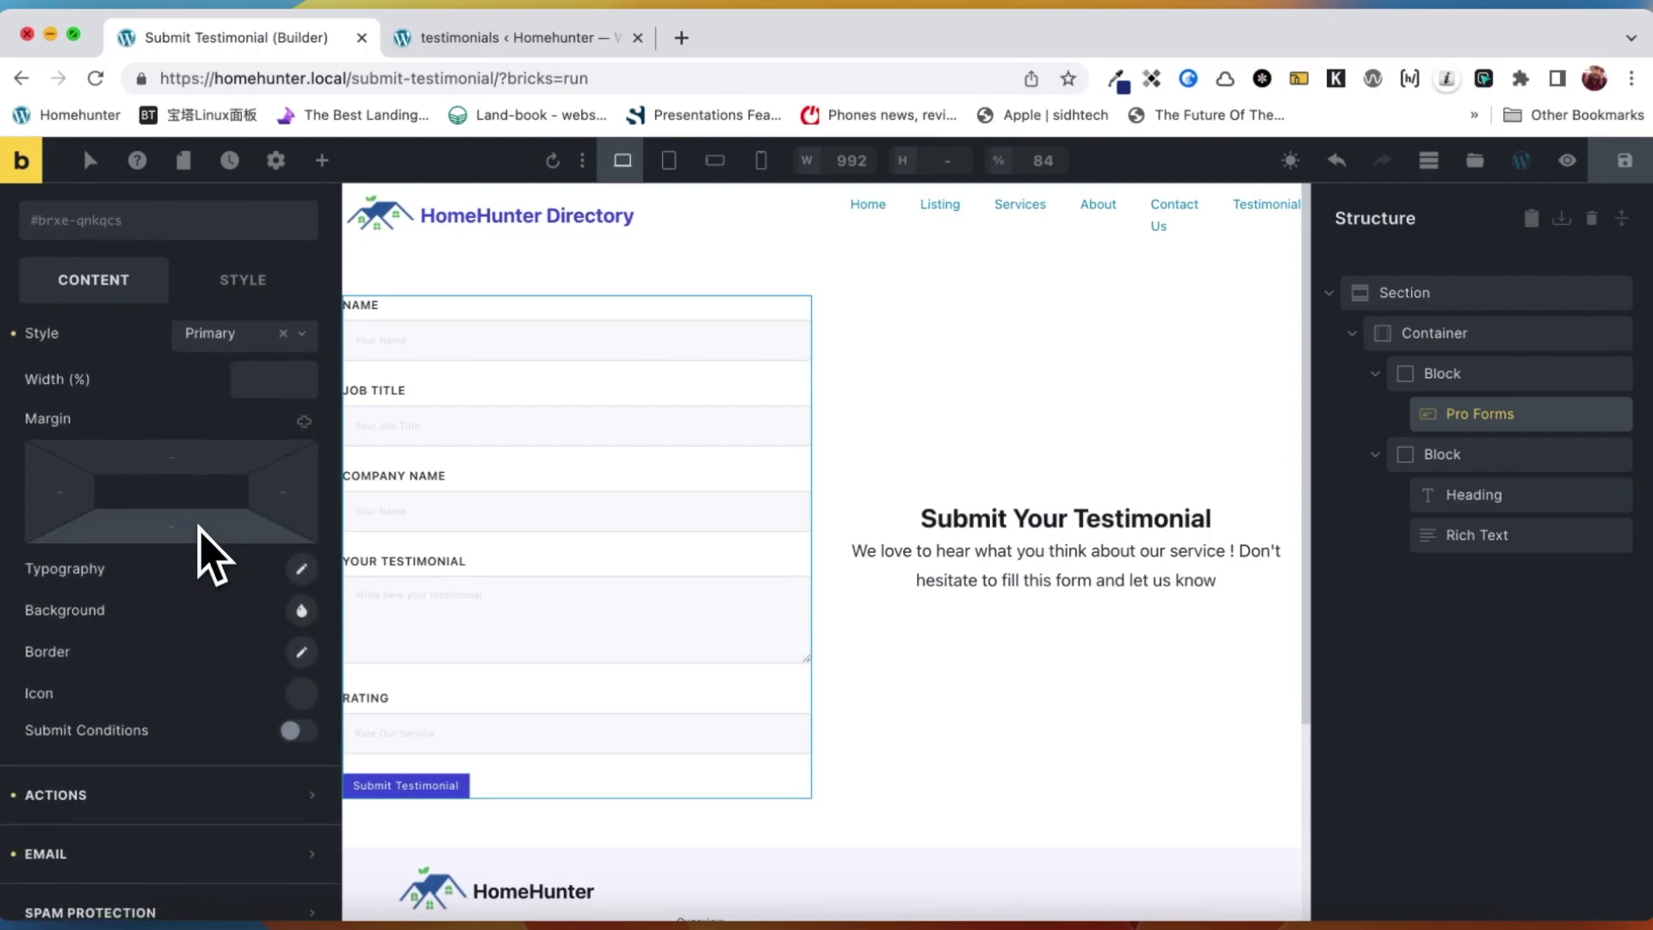
scroll(241, 689, down, 3)
- Swap the Email action for Create New Post, with success message 'Thank You for submitting Your Testimonial'
click(217, 670)
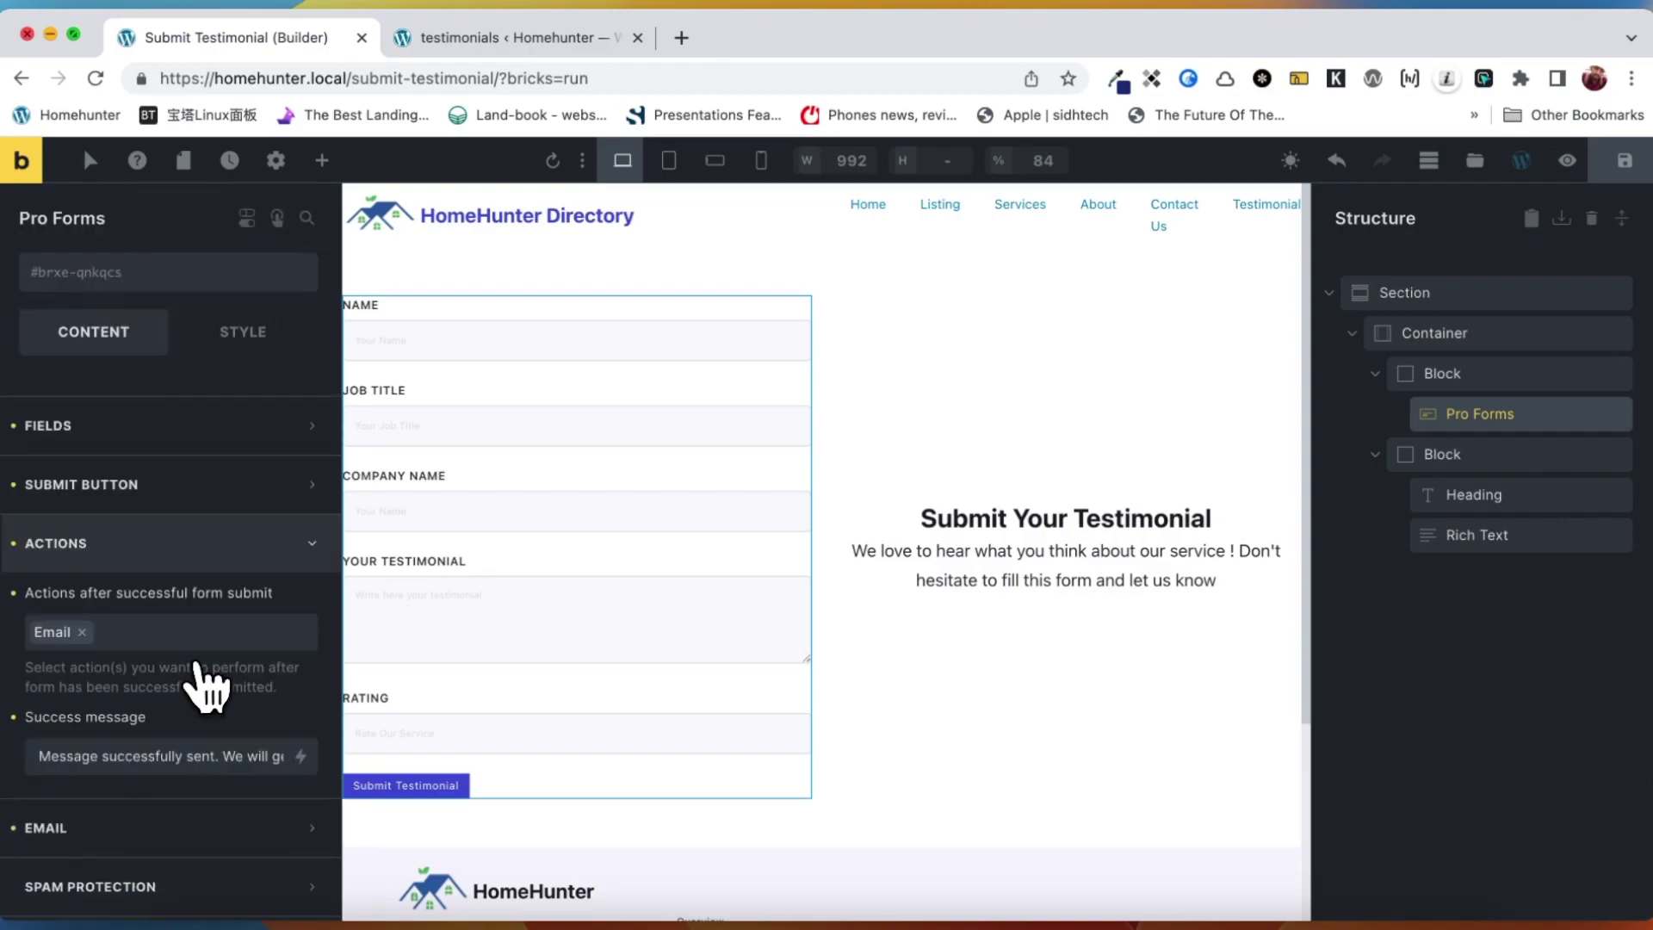
scroll(207, 663, down, 2)
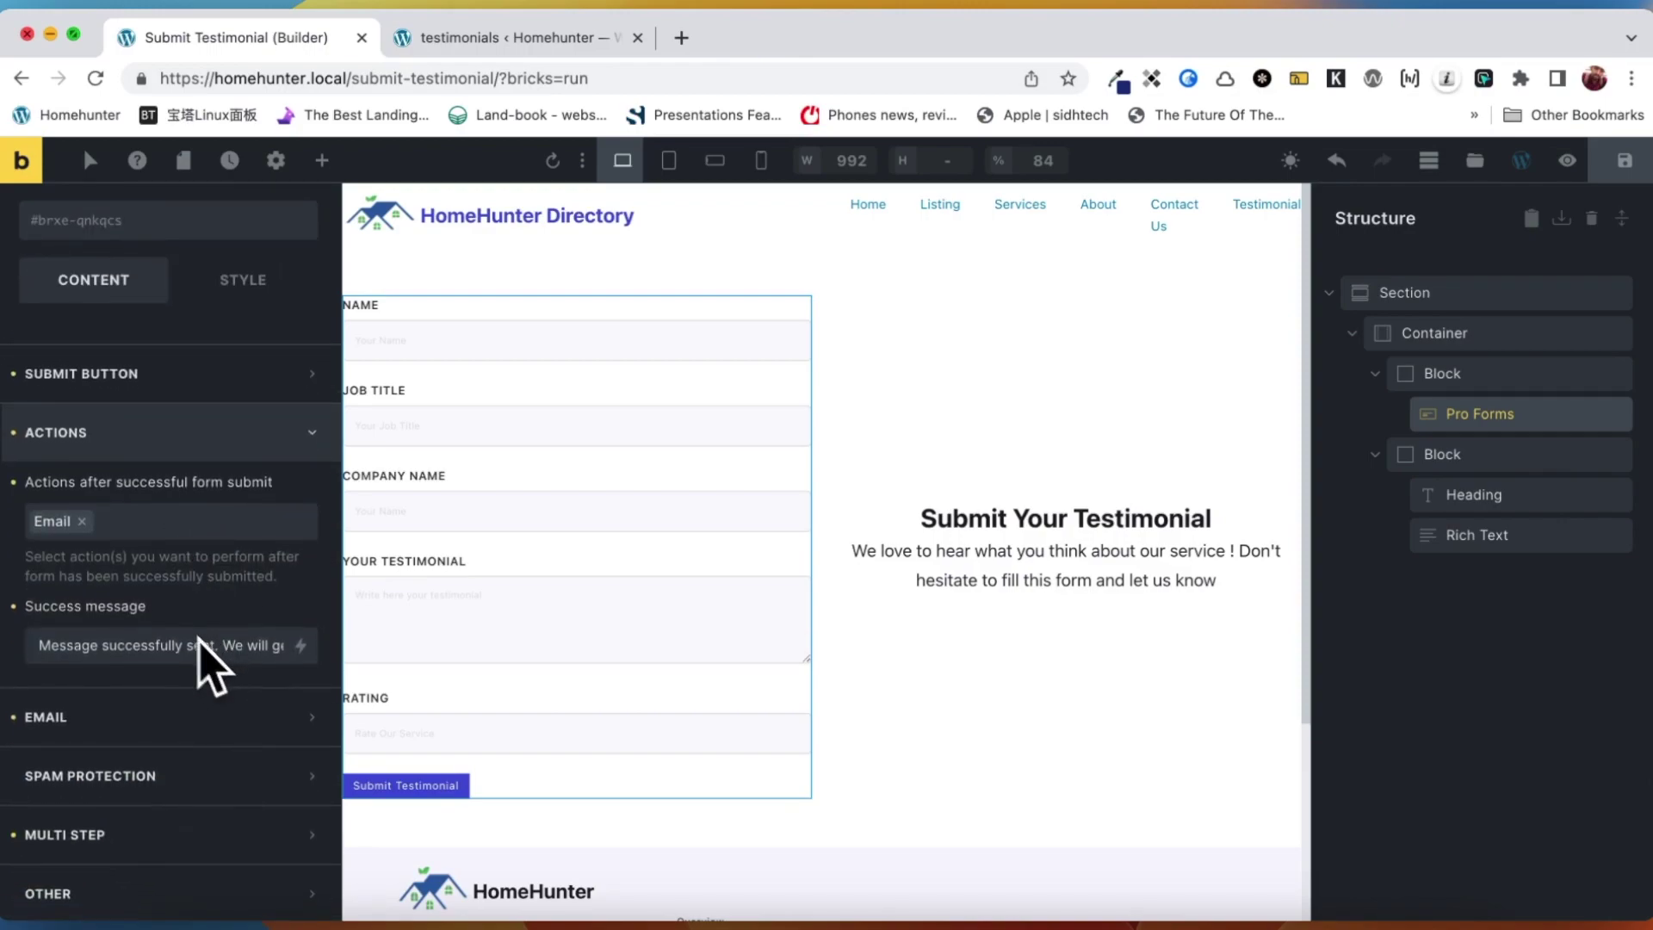
click(83, 523)
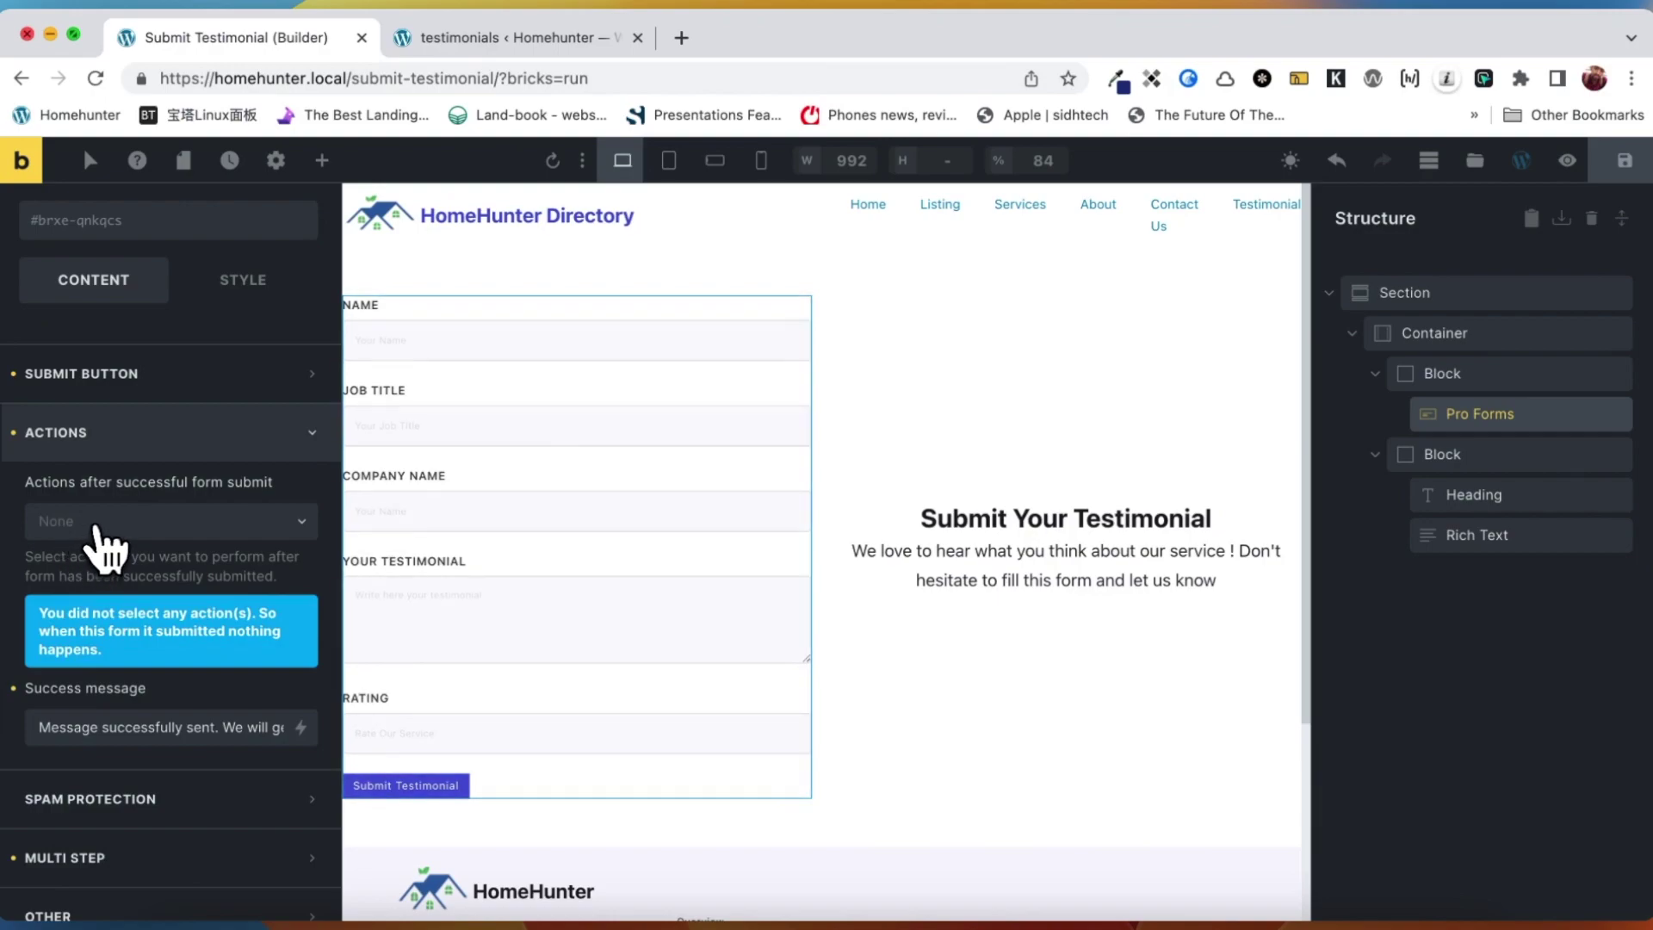
click(95, 524)
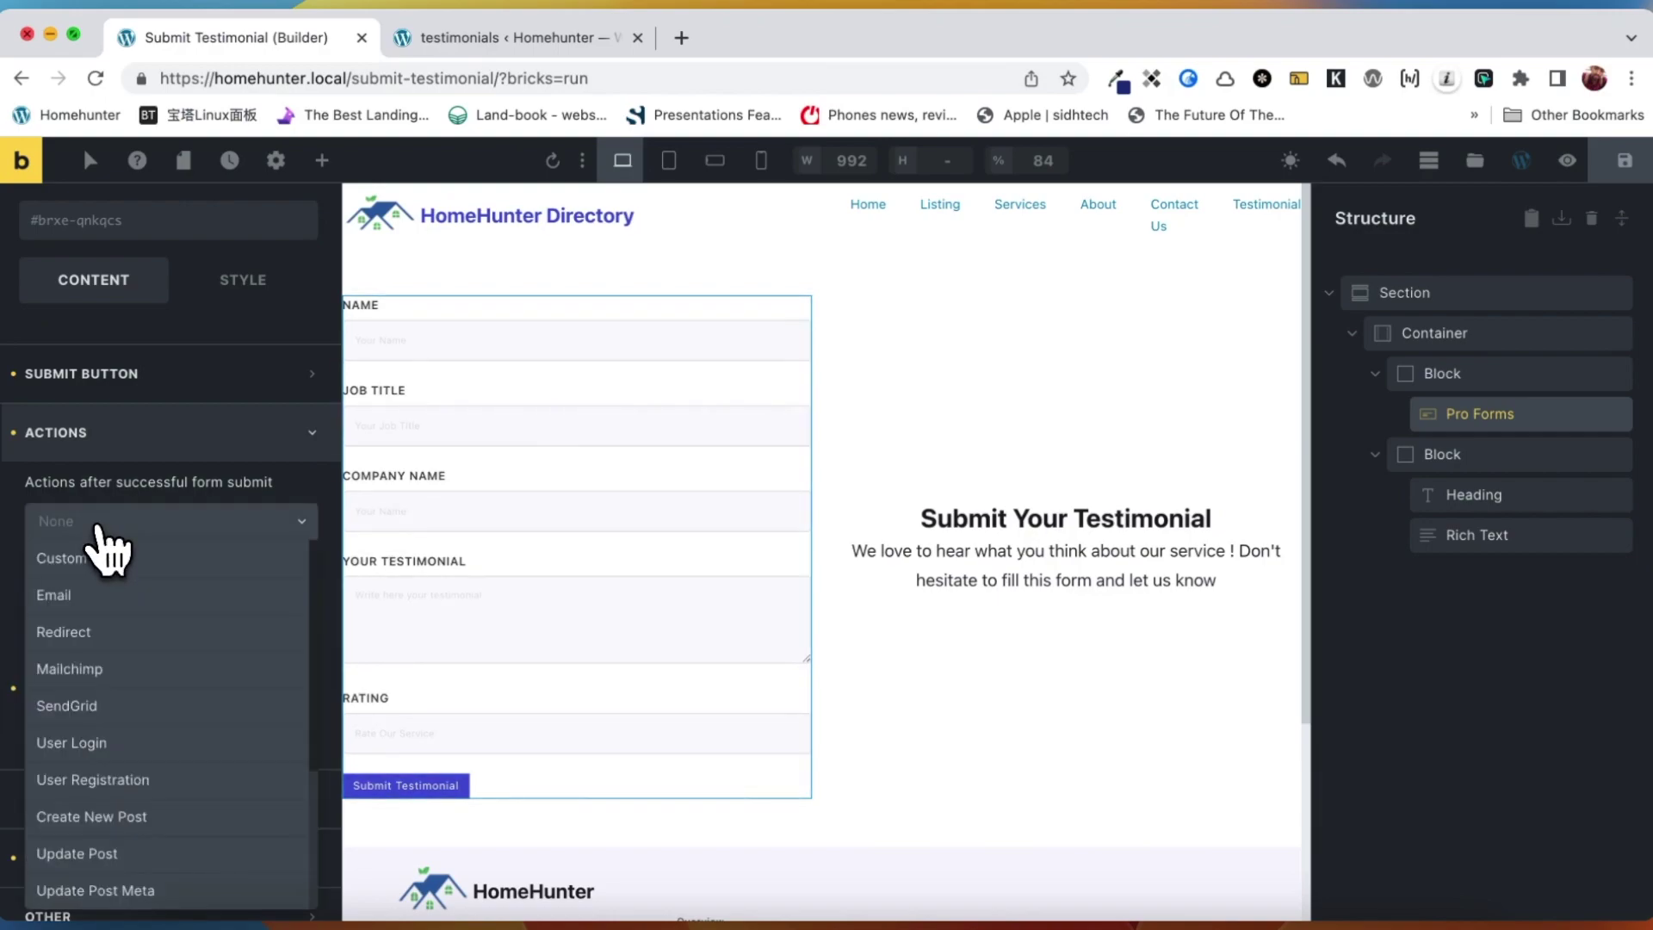
scroll(134, 620, down, 4)
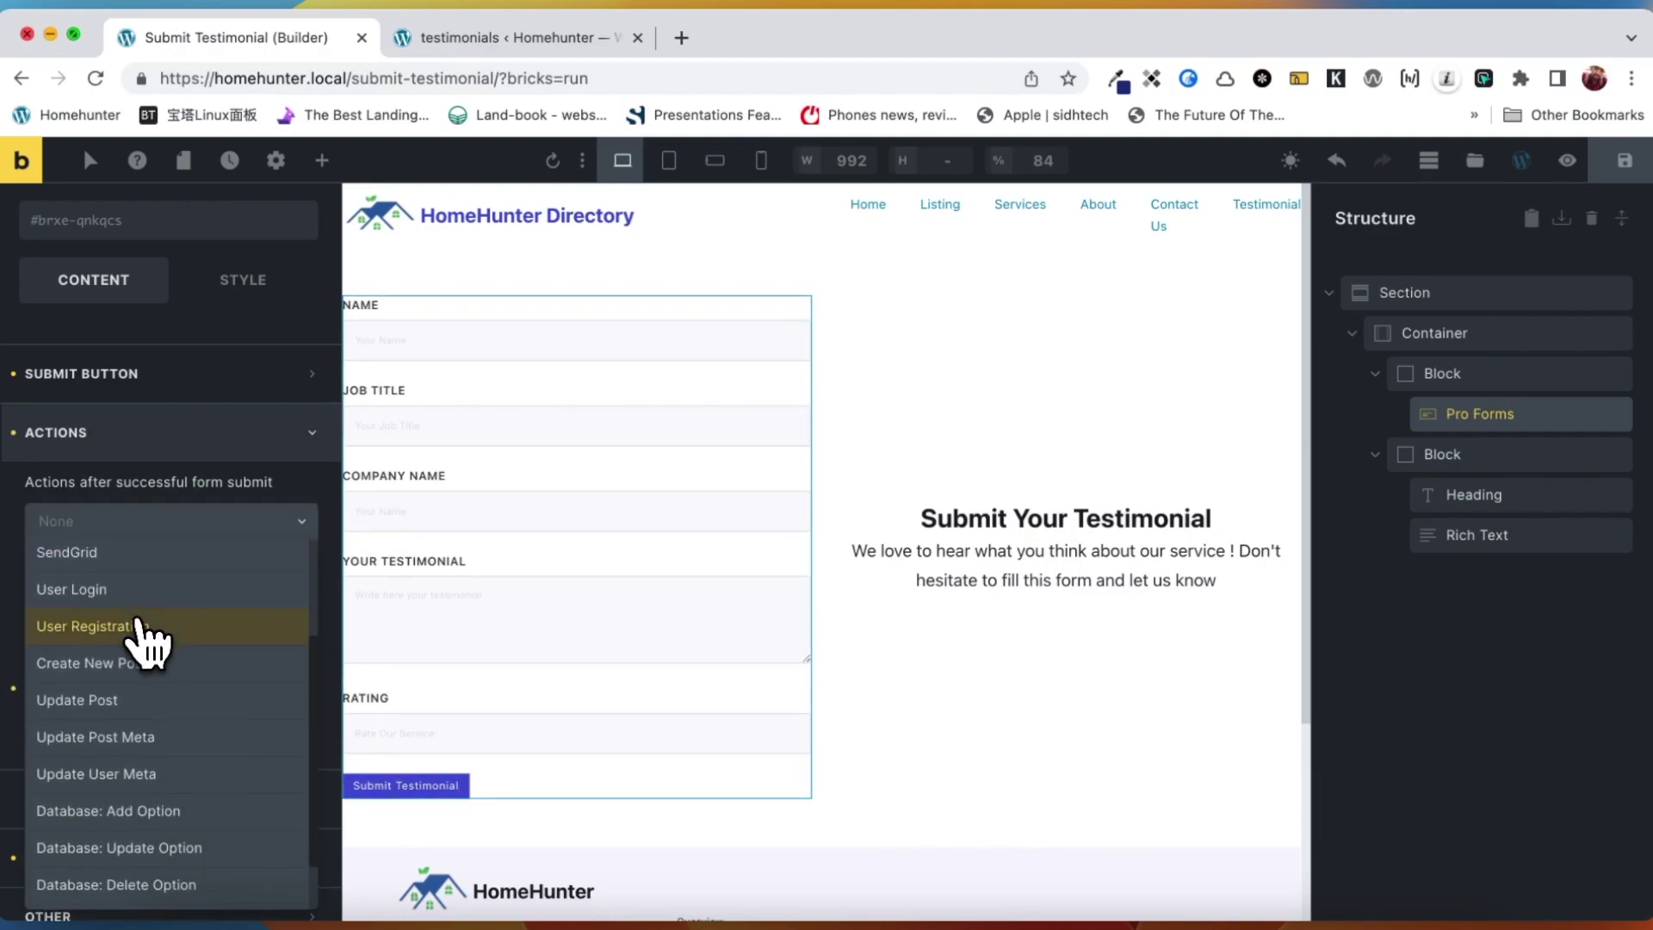
click(169, 664)
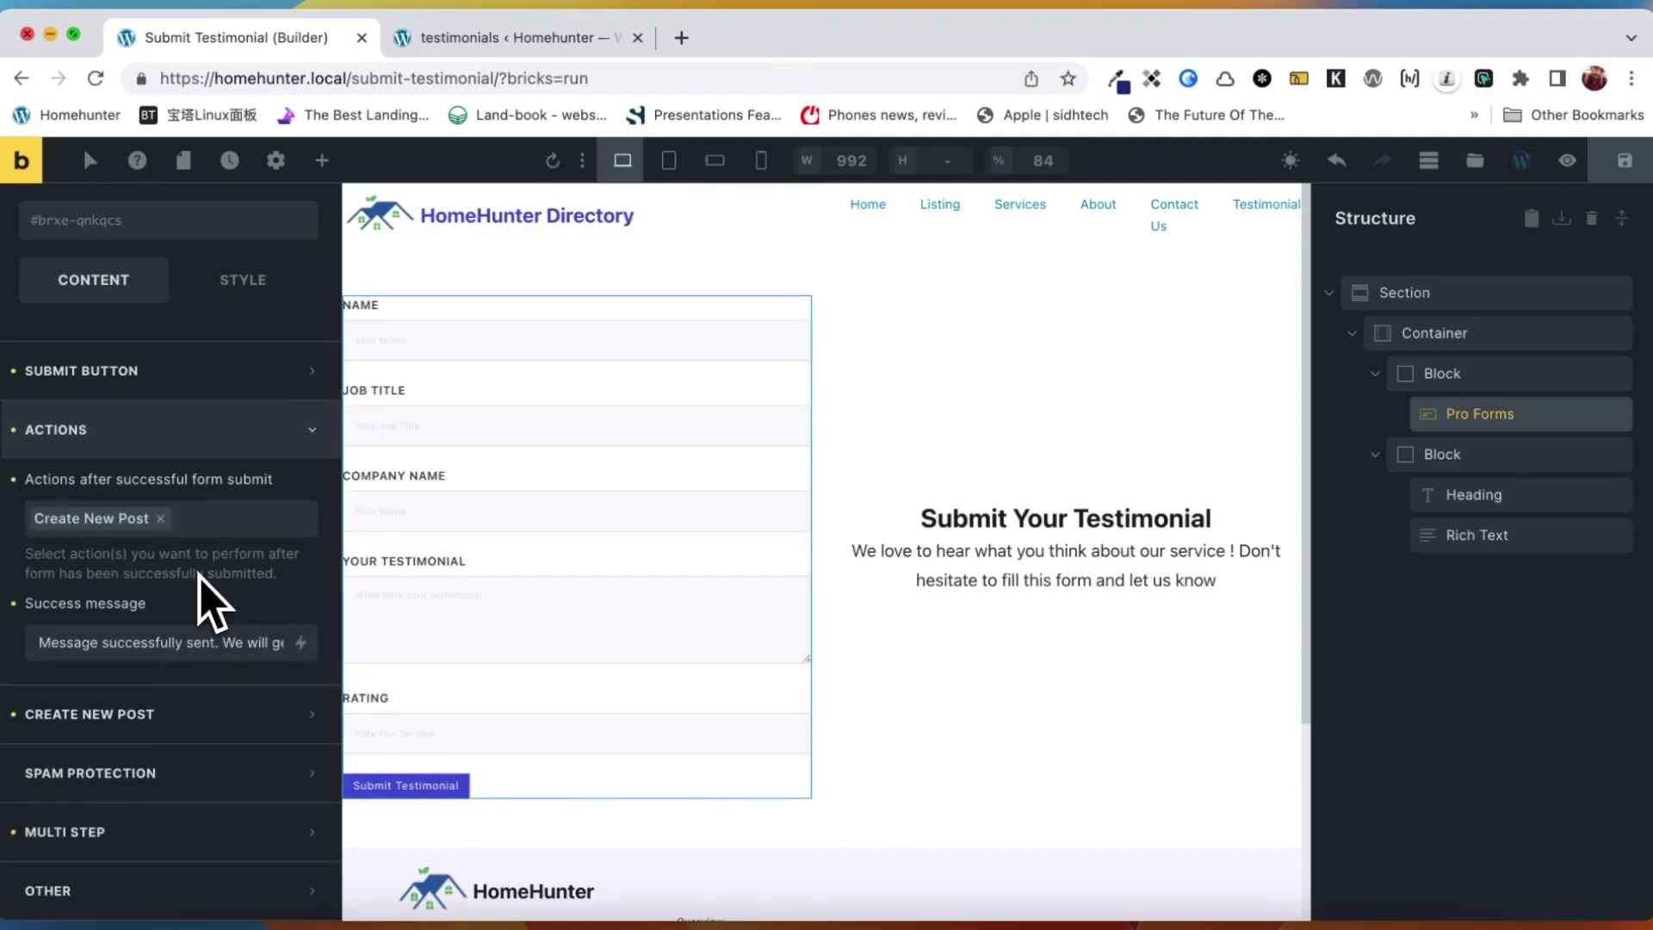
triple_click(155, 659)
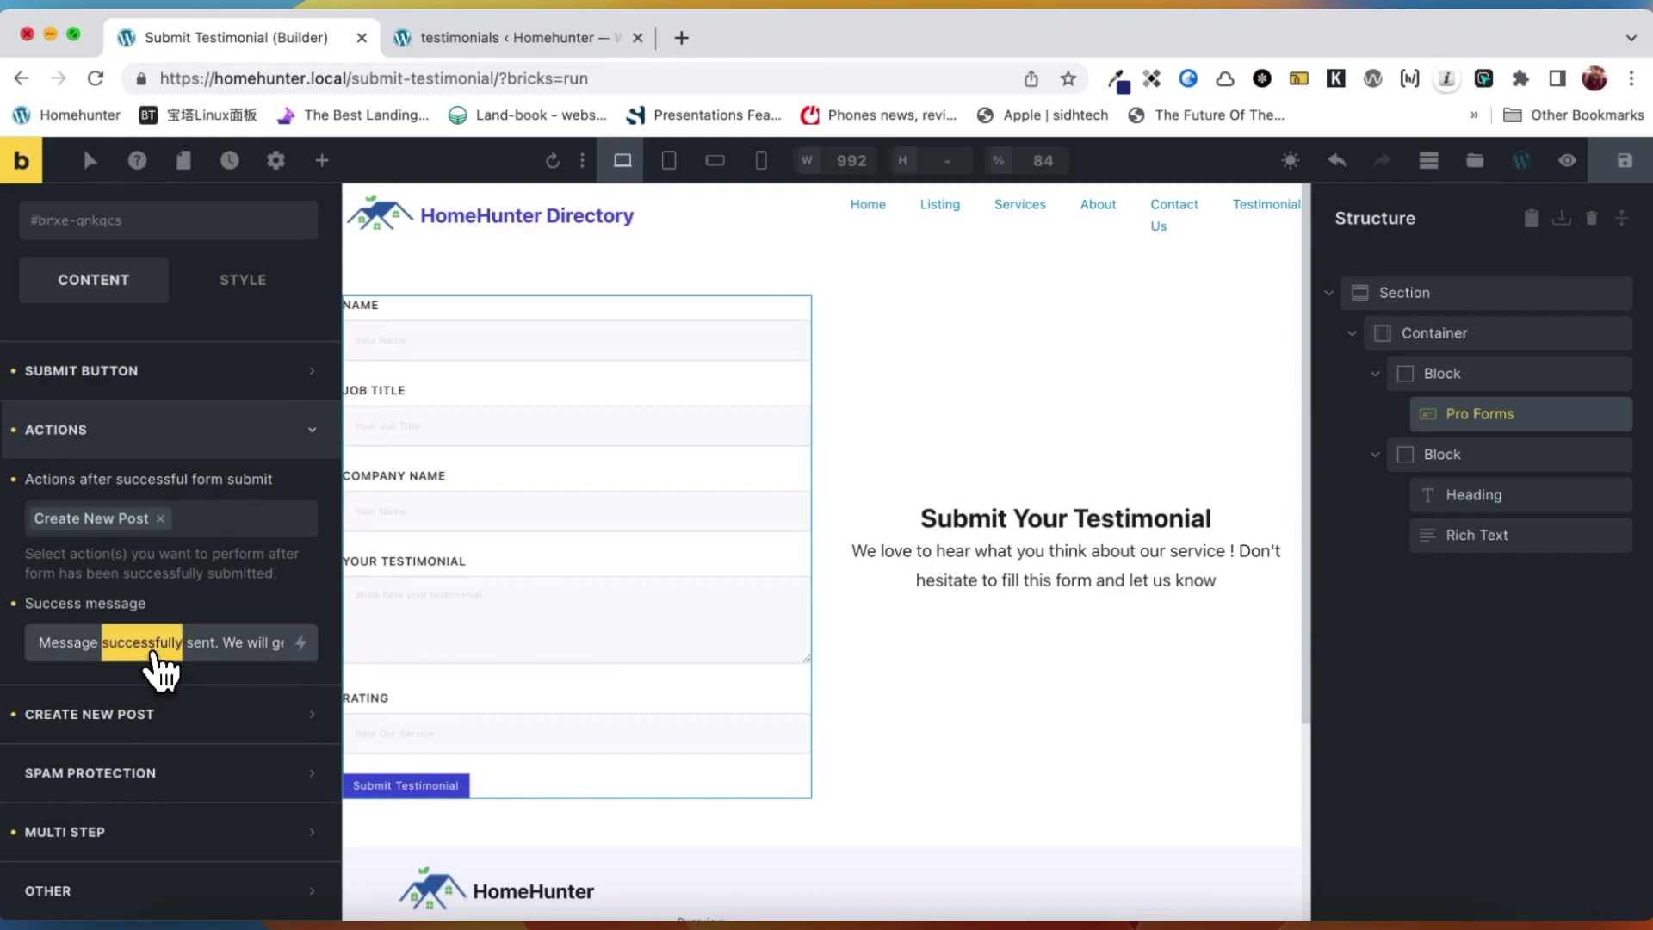
text(Testimonial)
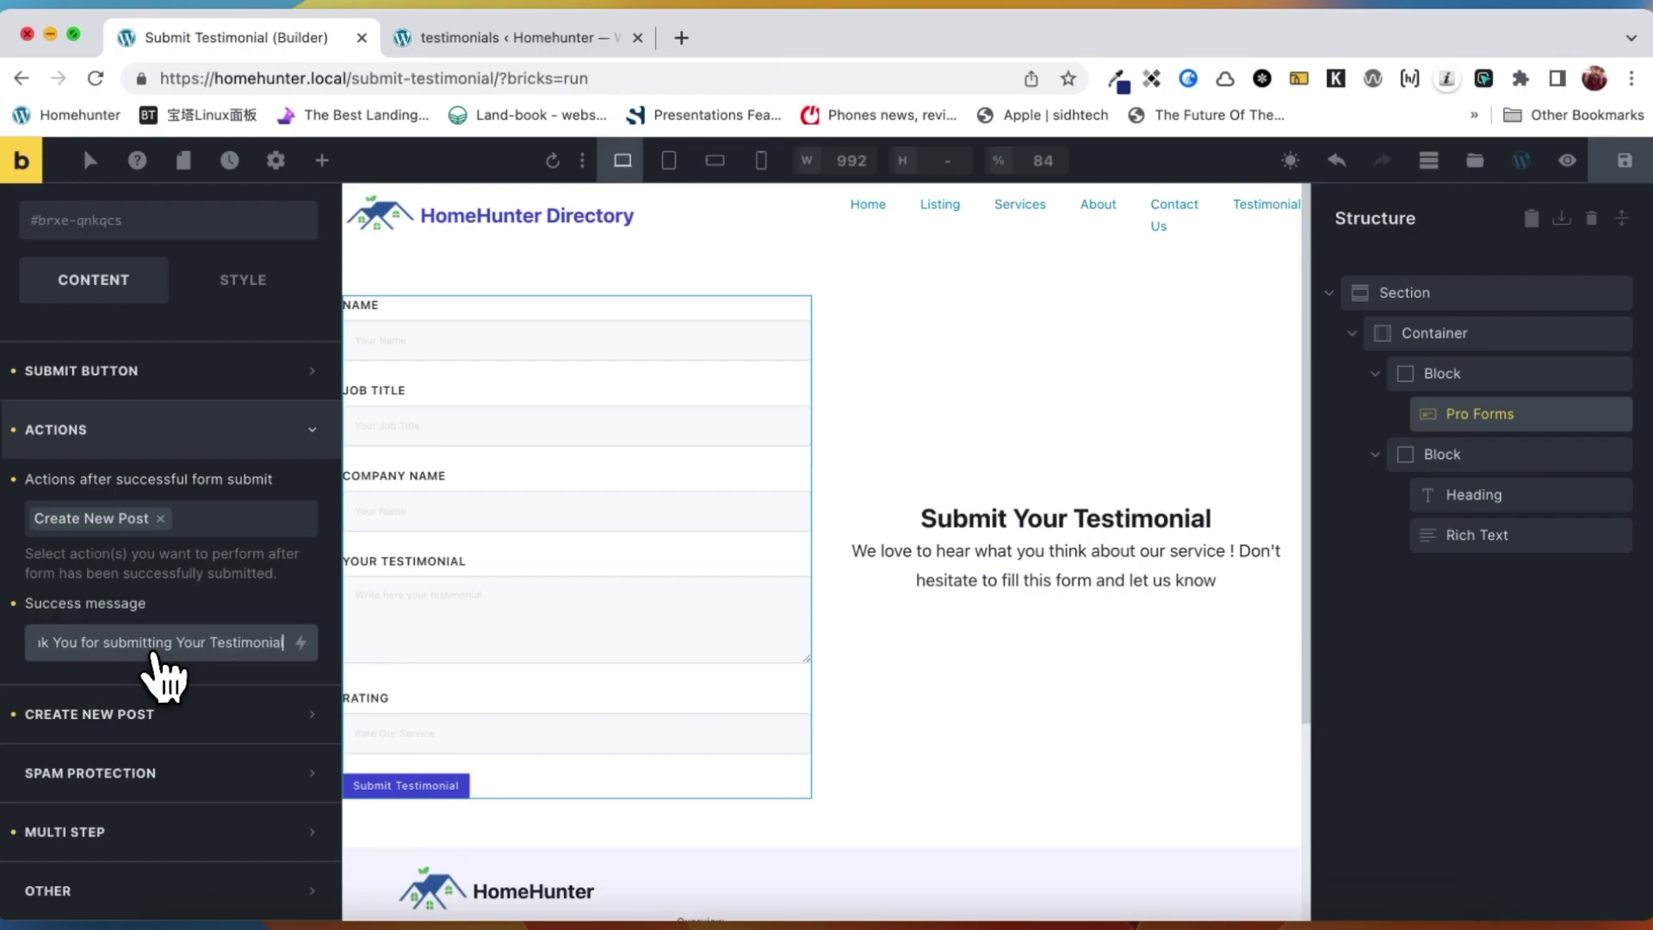
click(129, 438)
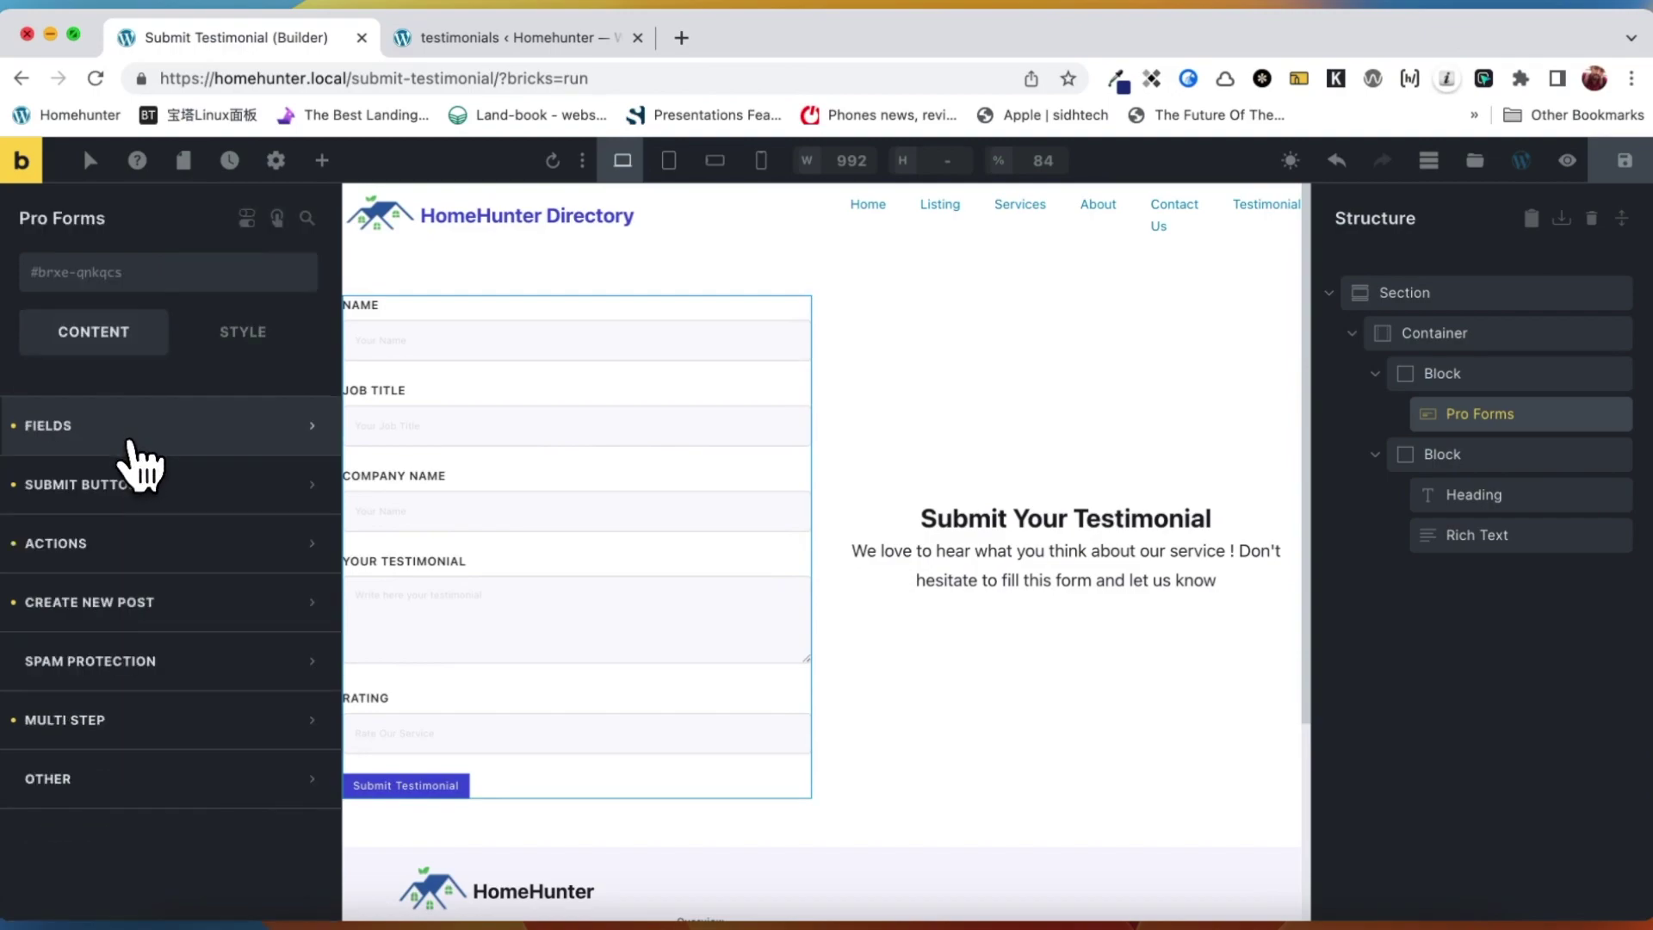
- Set the Create New Post action's post status to Draft
click(176, 629)
scroll(210, 720, down, 4)
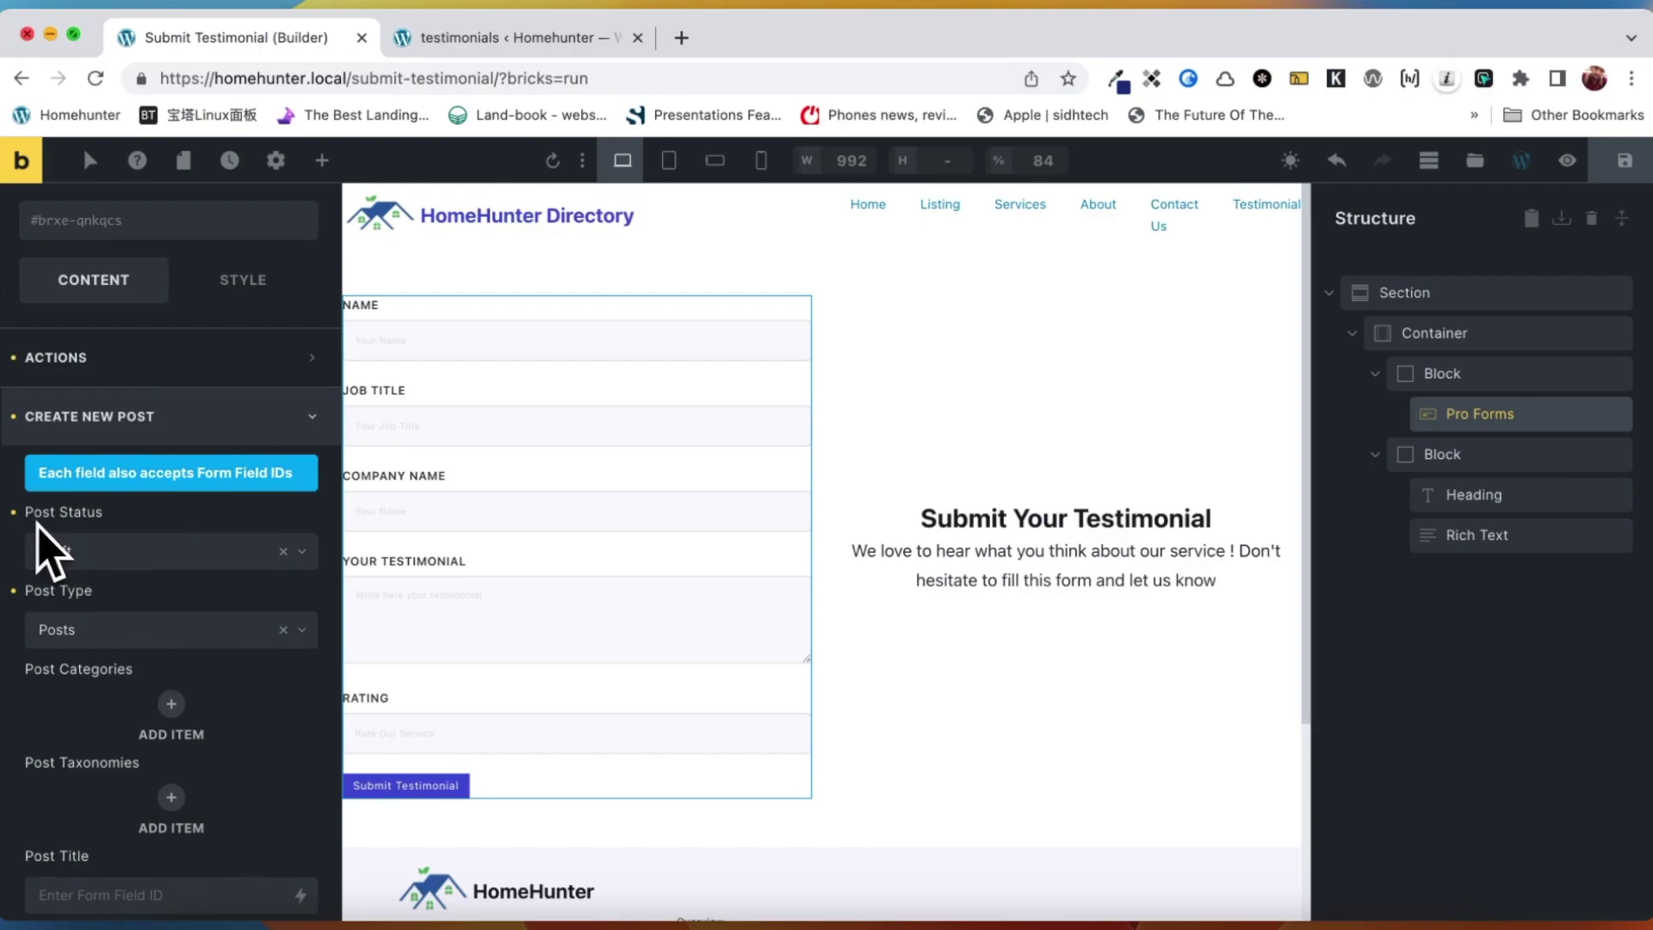
click(123, 568)
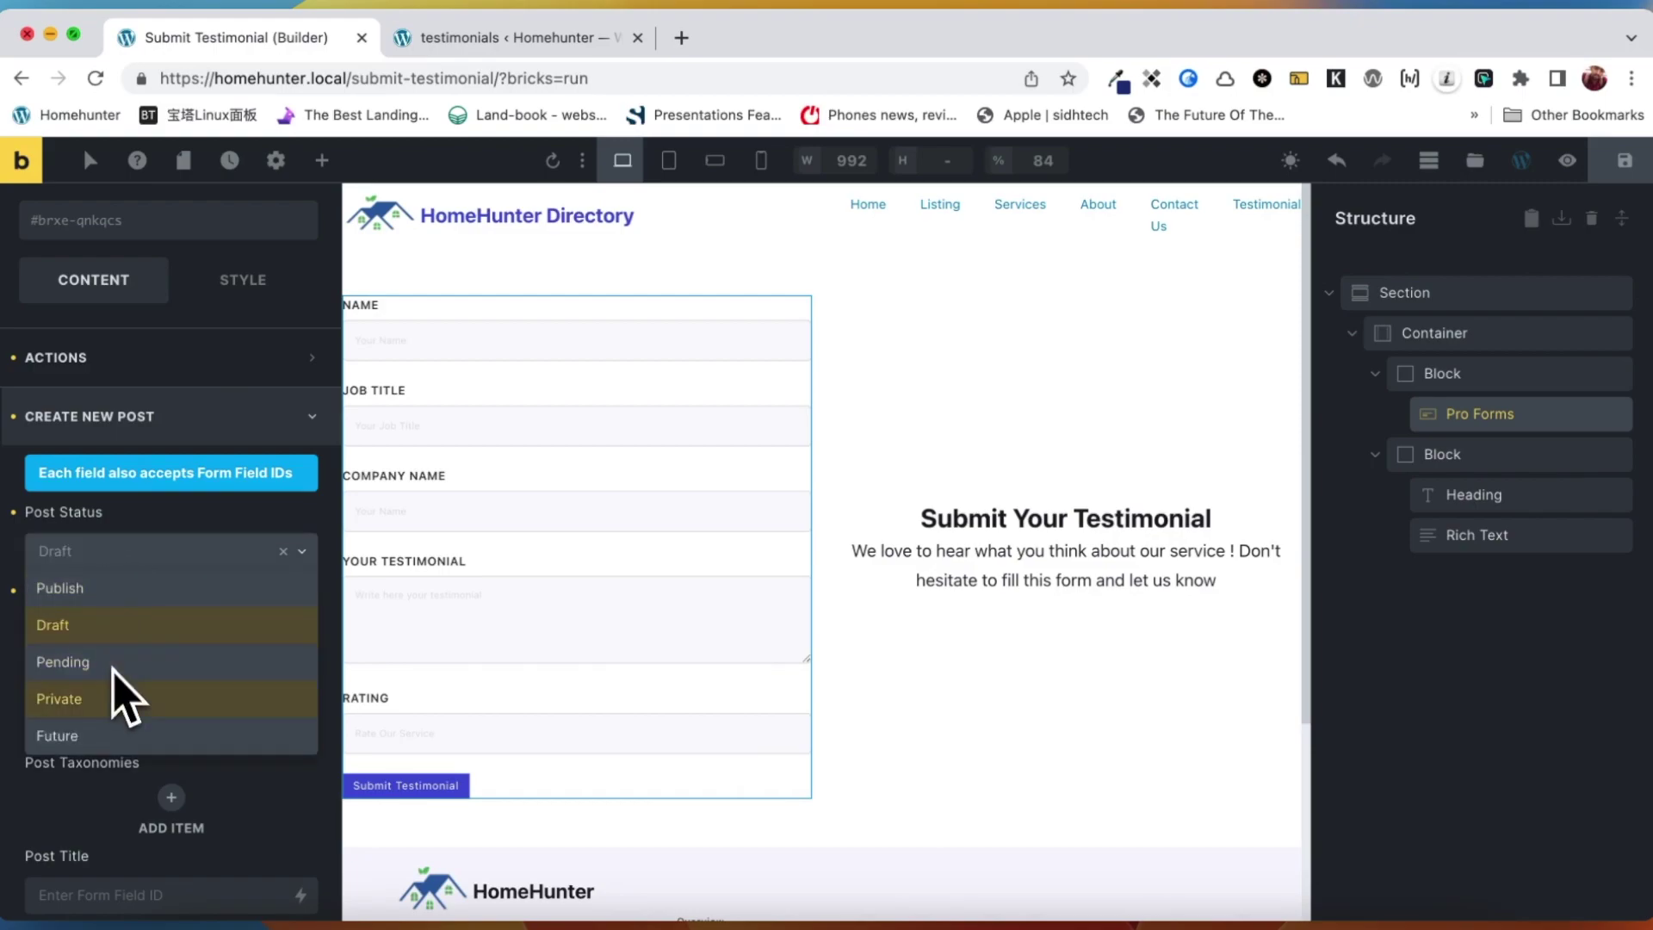
click(124, 562)
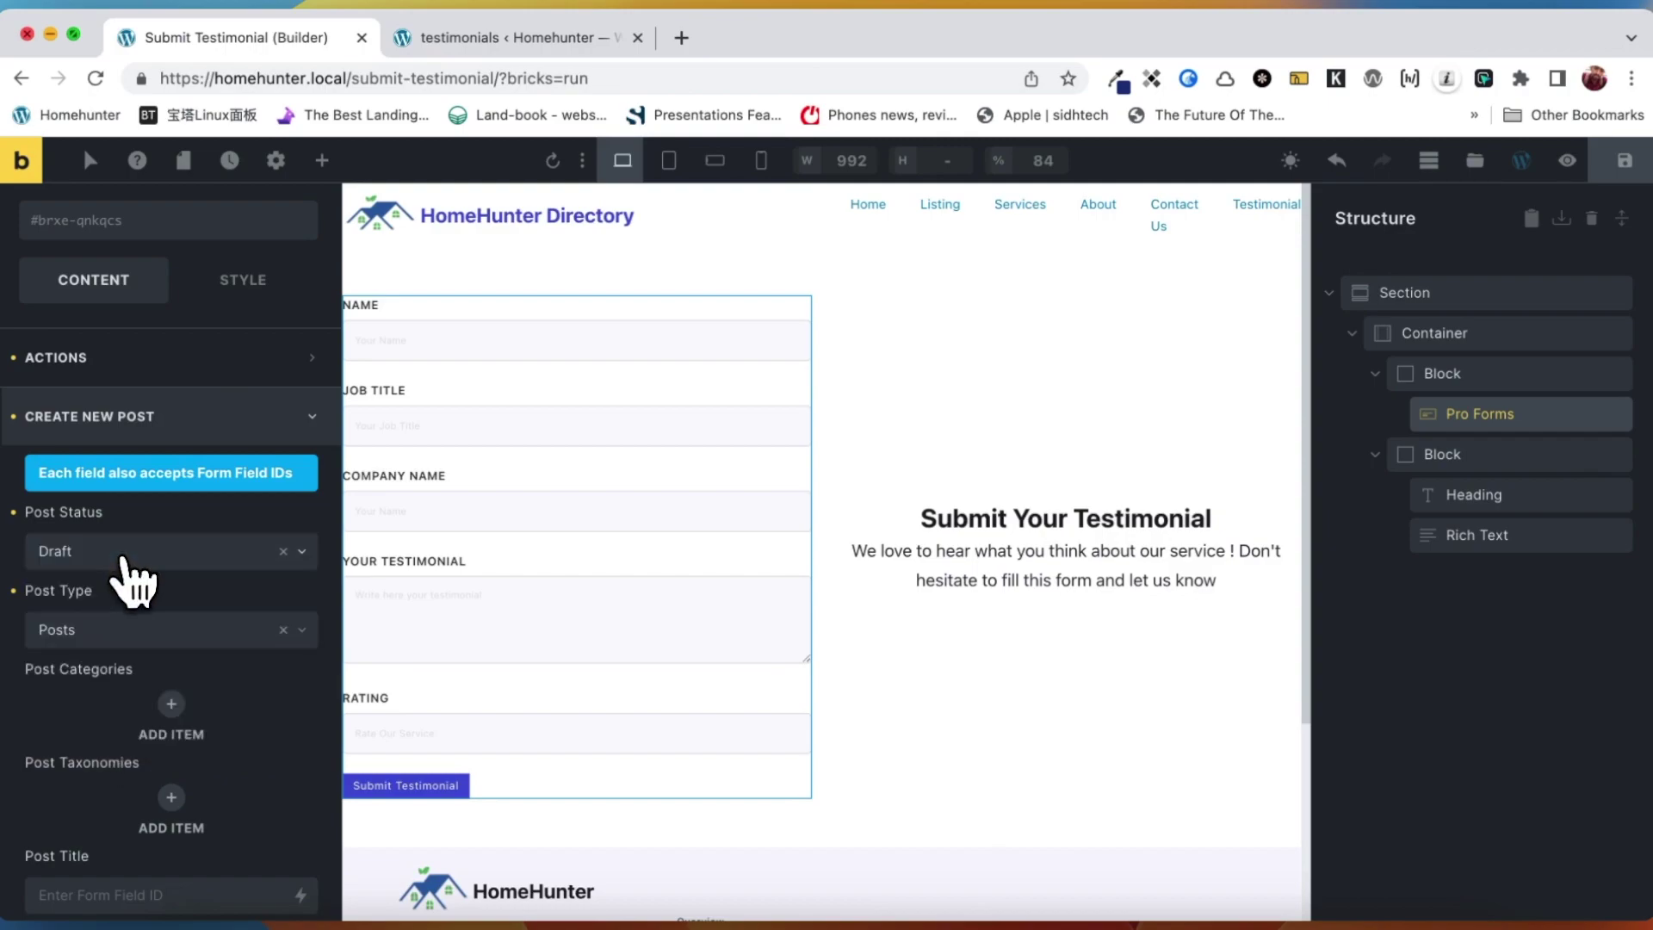
scroll(128, 610, down, 1)
click(125, 497)
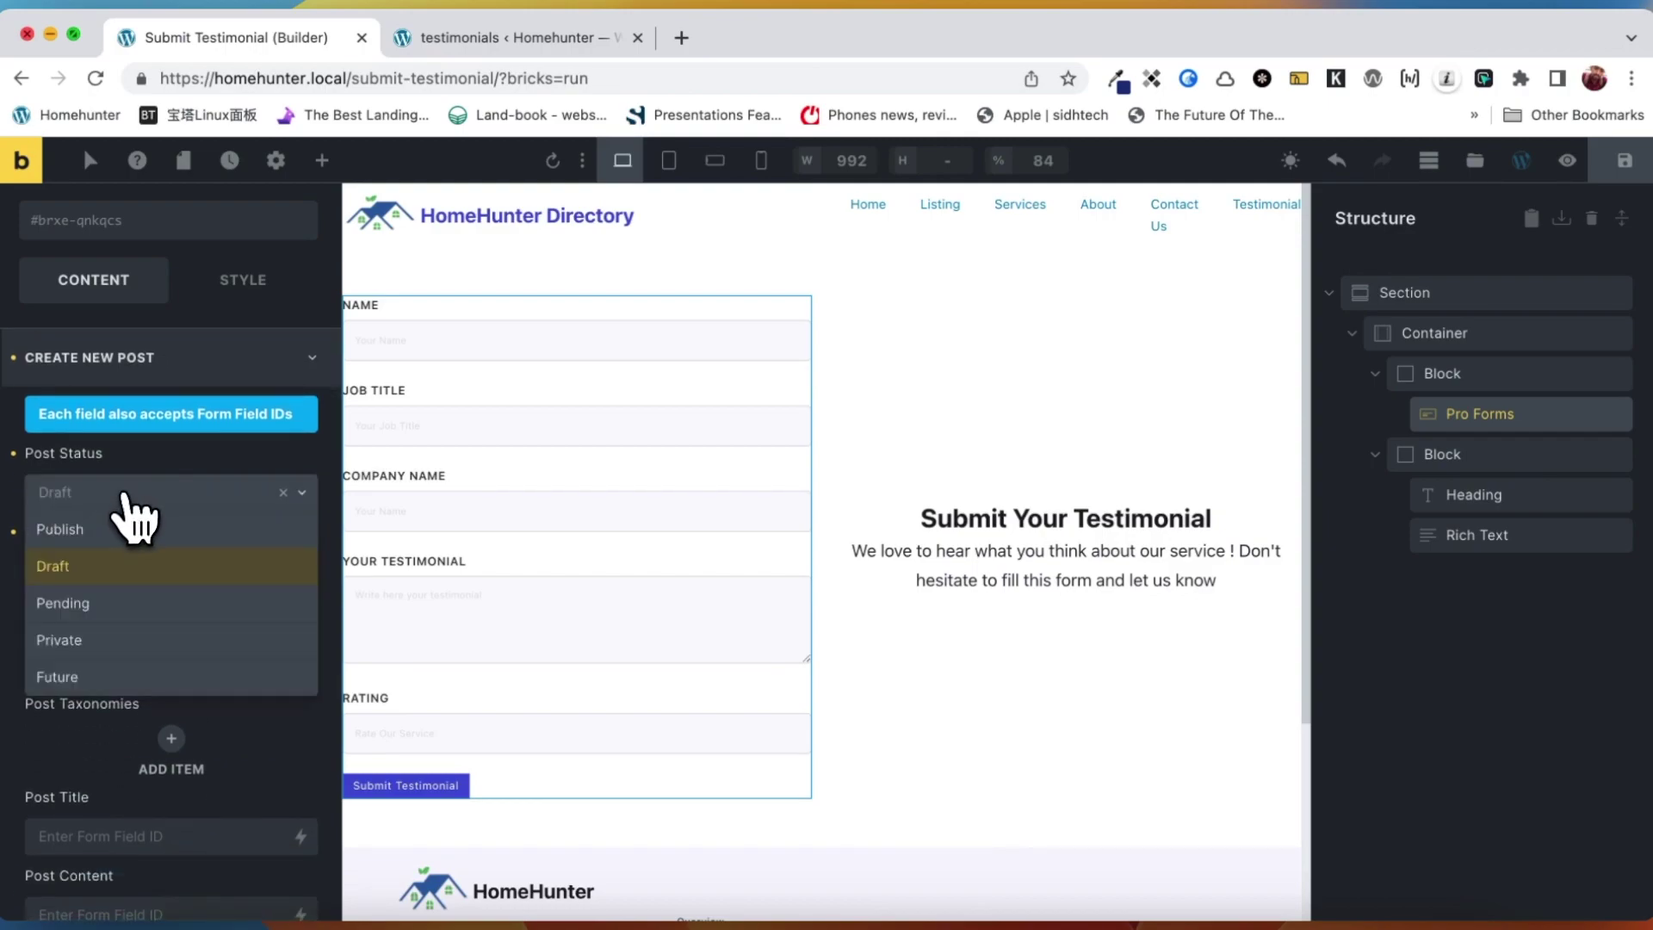
click(95, 570)
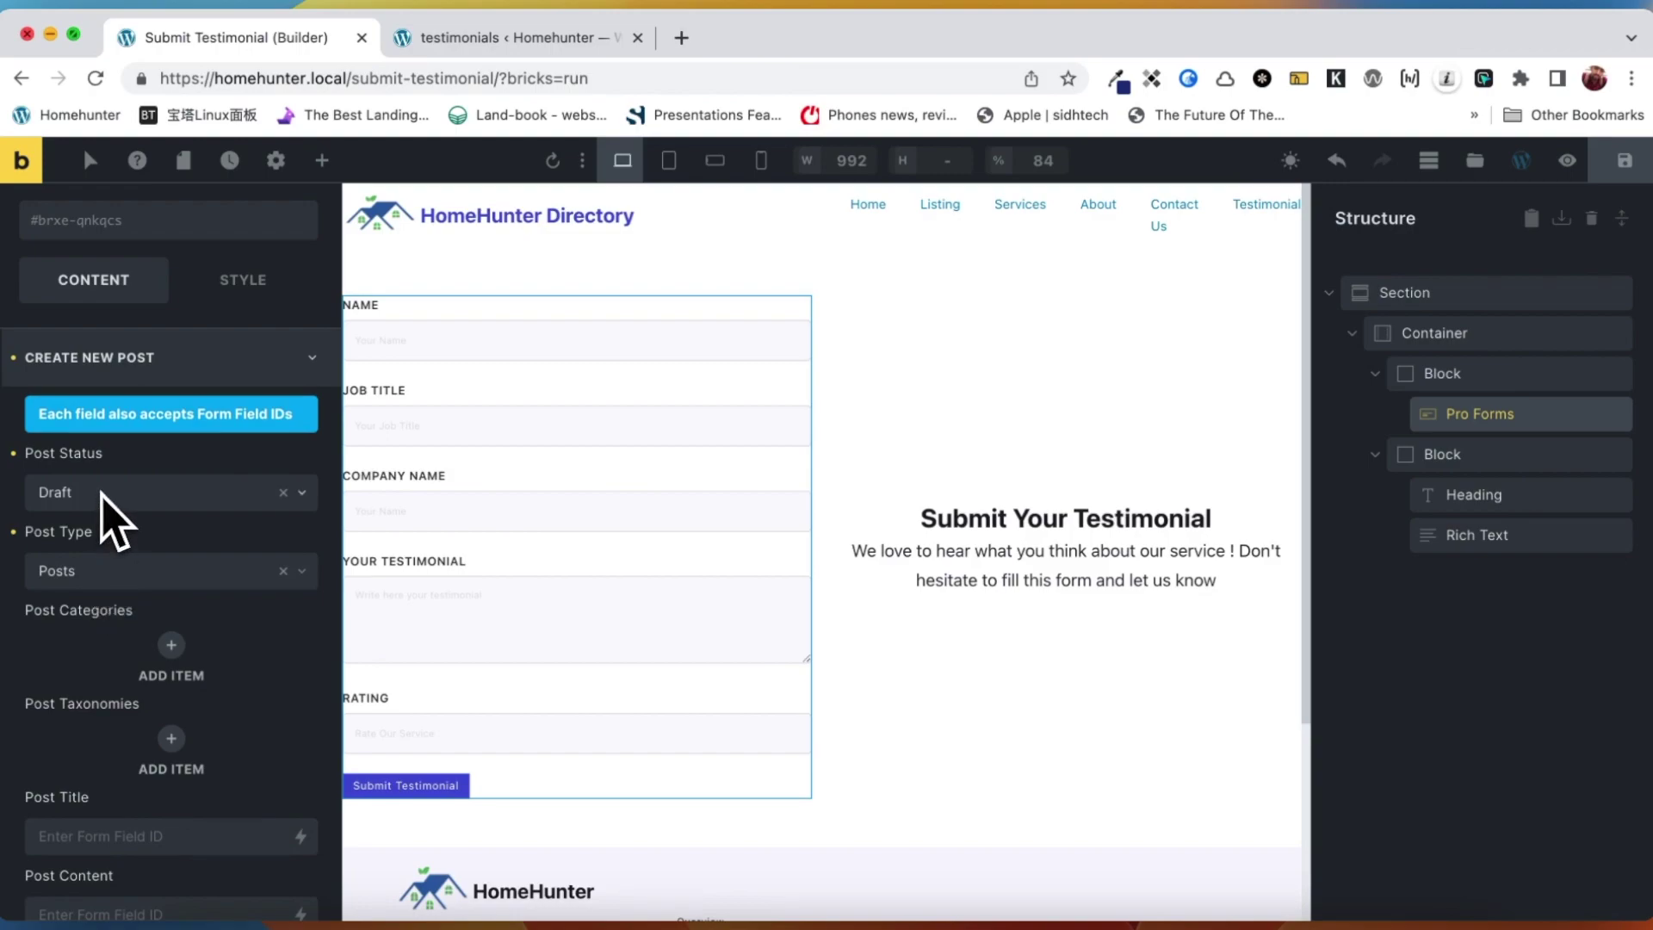
- Set the new post type to testimonials and expand the form's Fields section
click(129, 573)
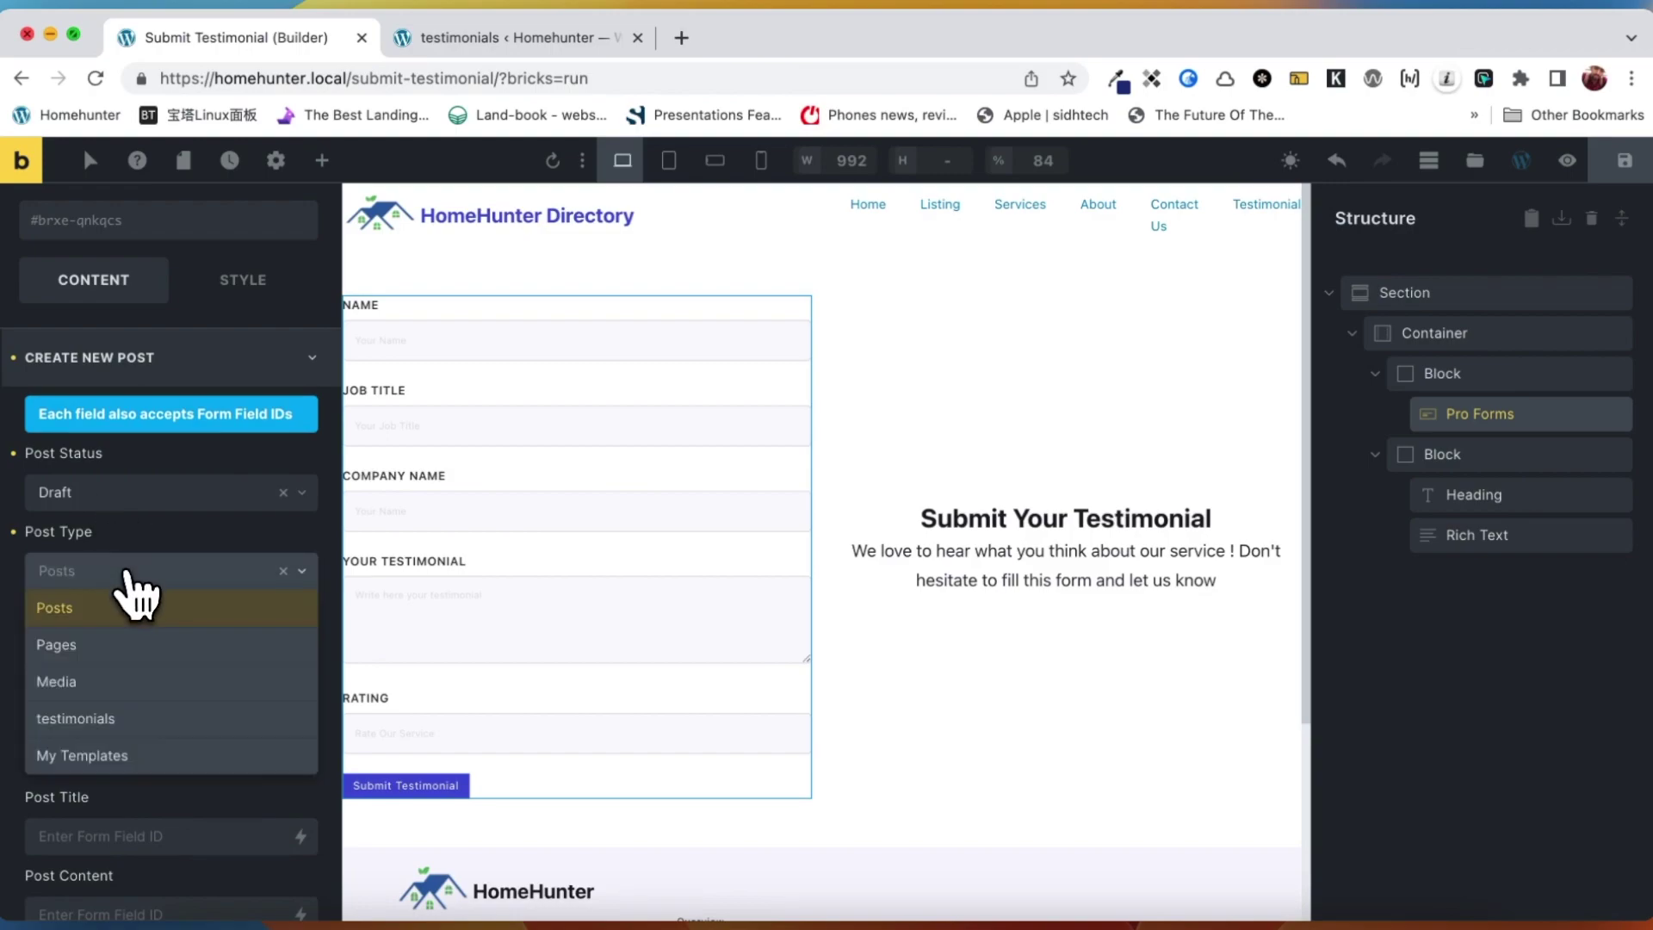
click(121, 720)
scroll(259, 698, down, 2)
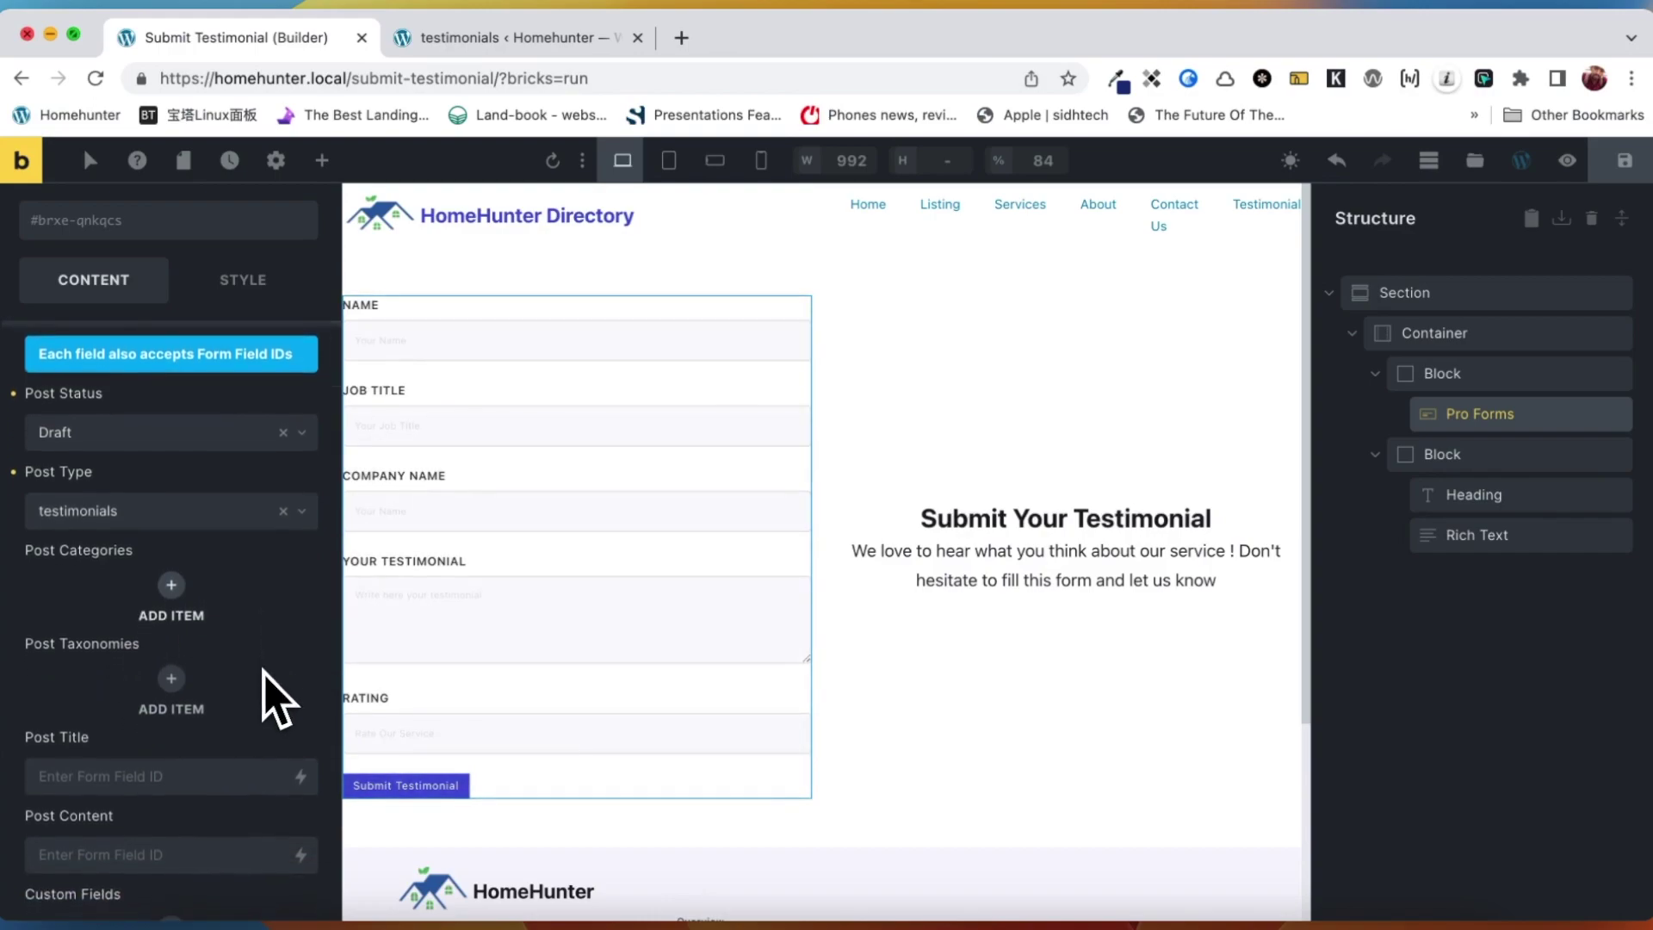
scroll(243, 654, down, 2)
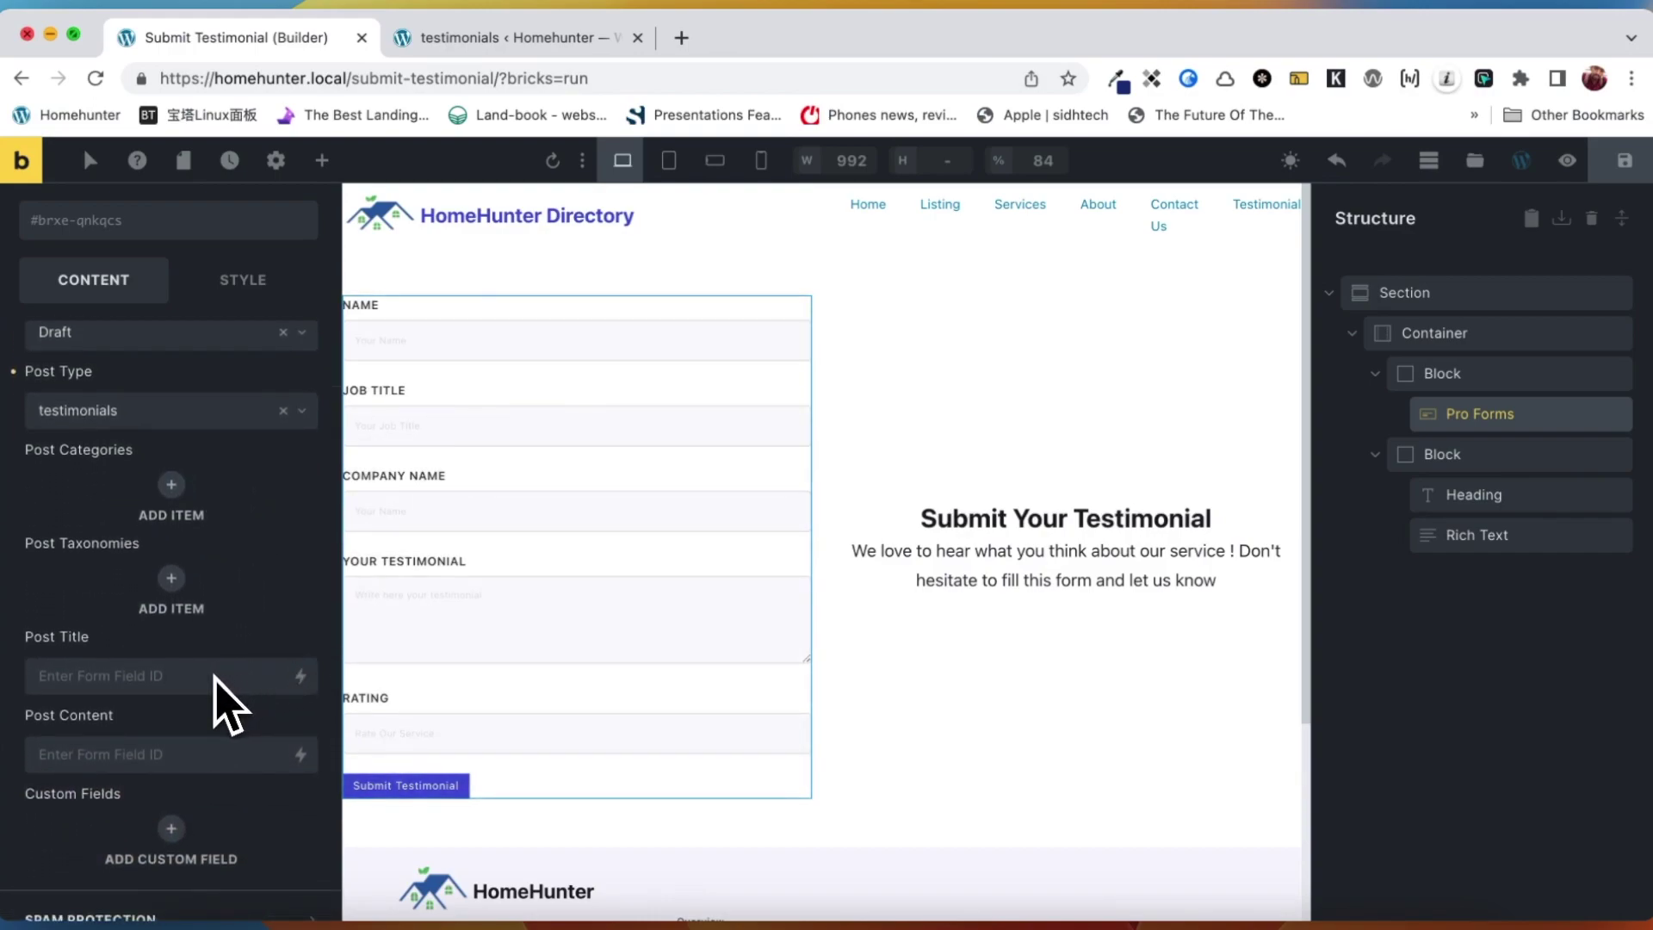
scroll(215, 678, down, 1)
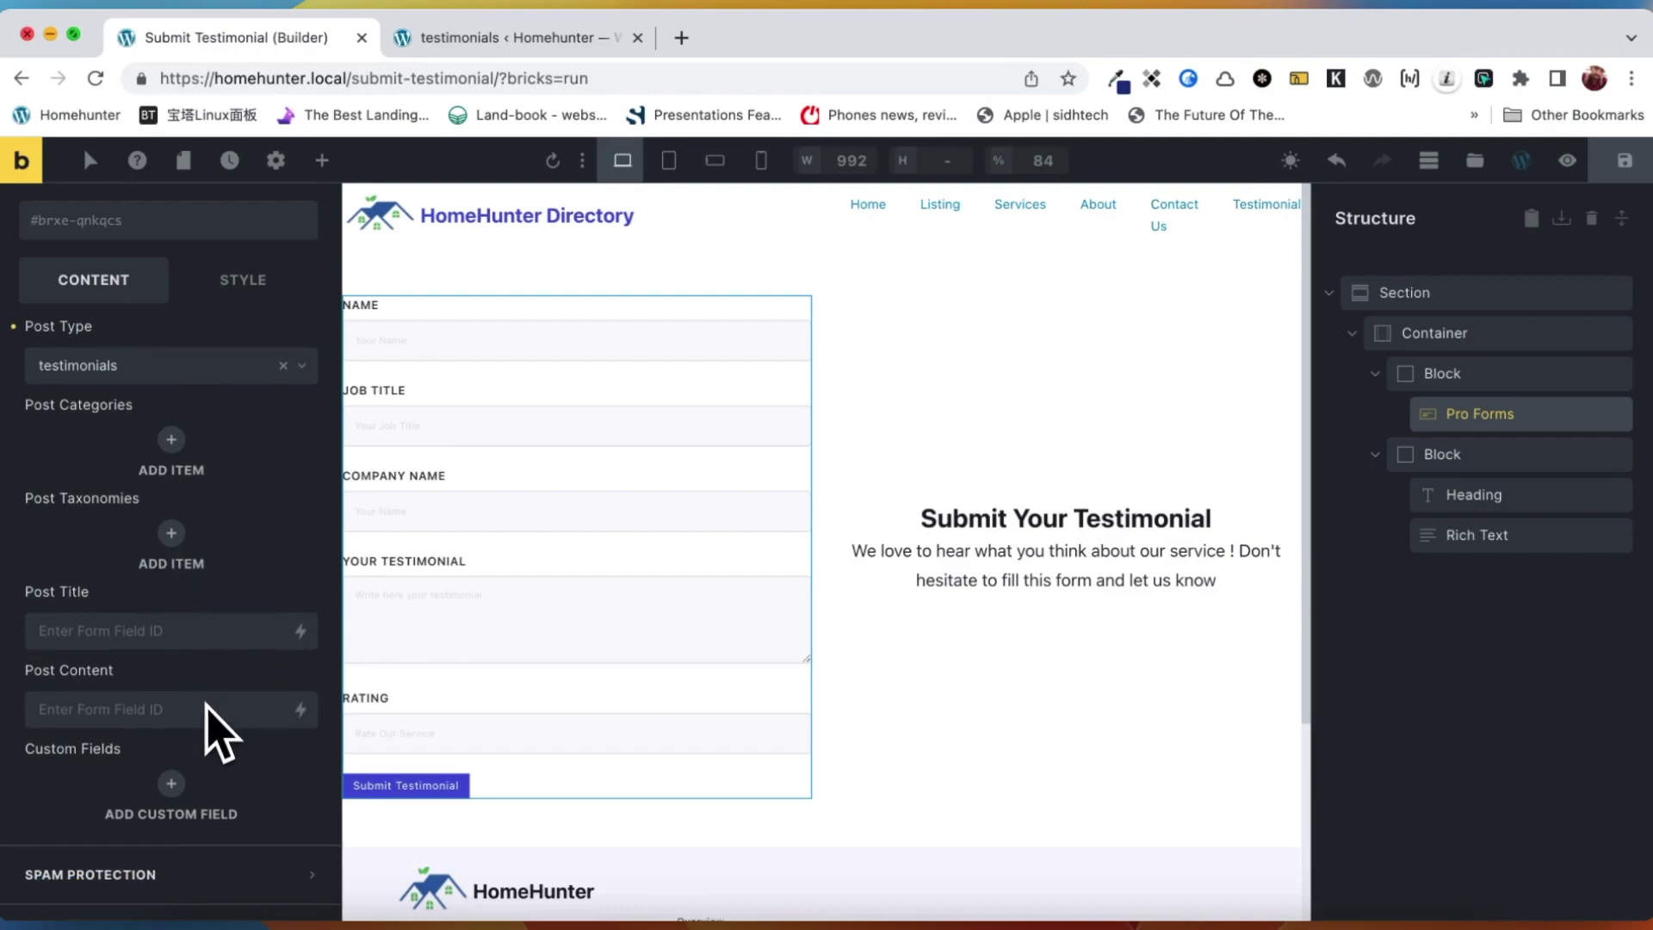
scroll(216, 707, up, 10)
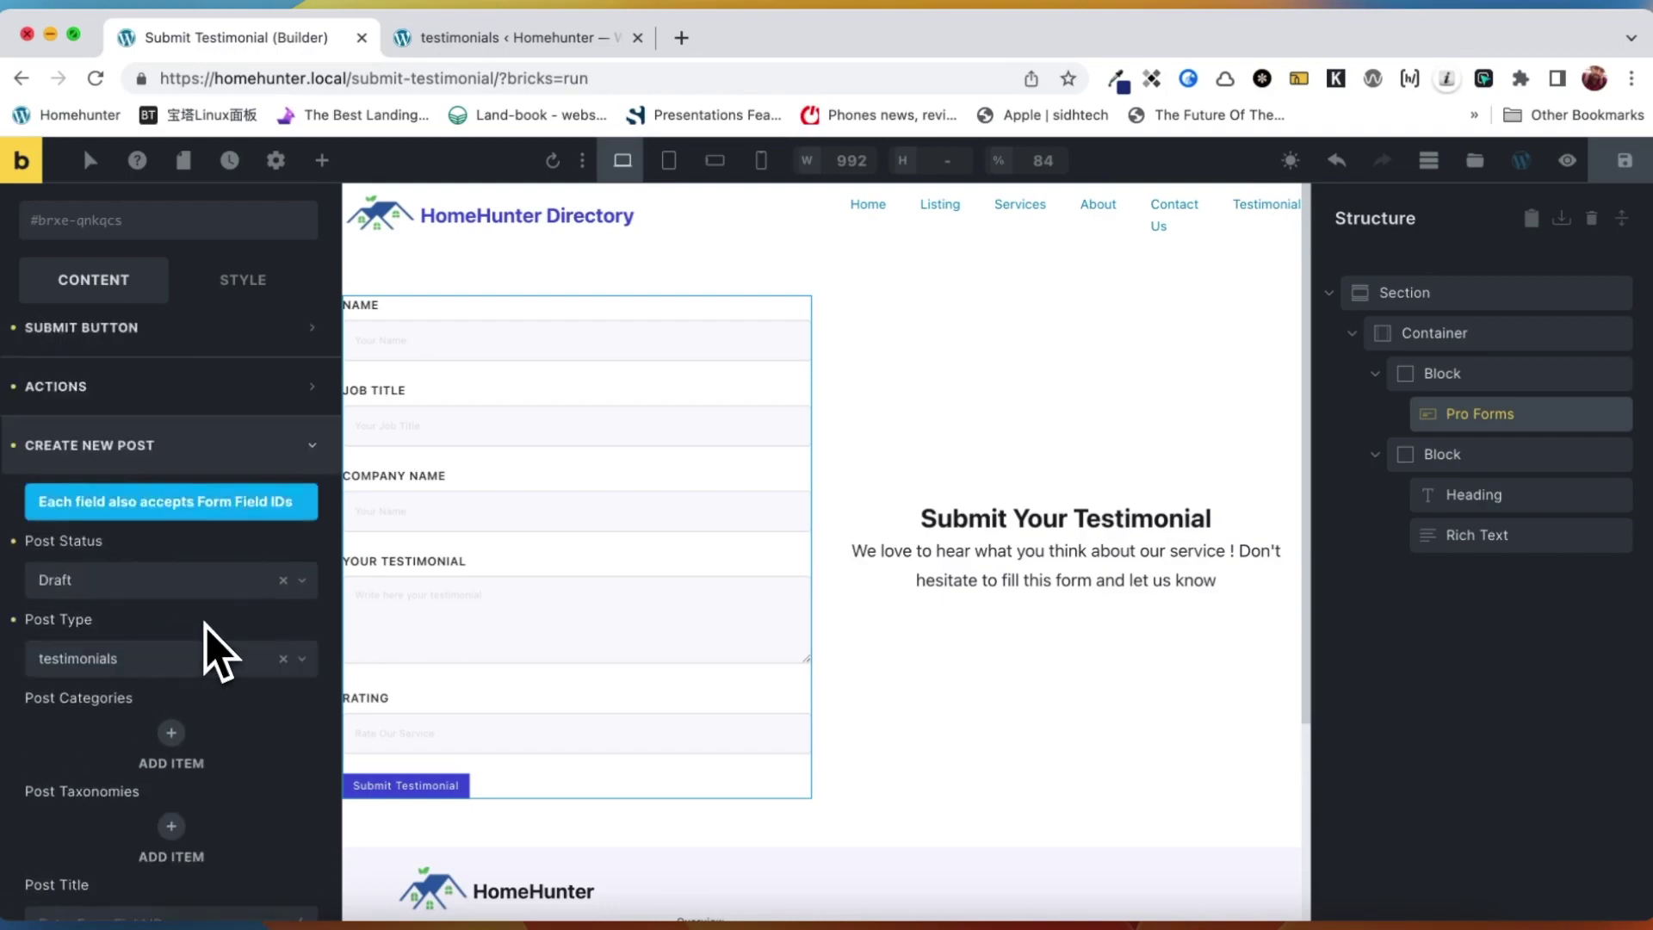
click(116, 430)
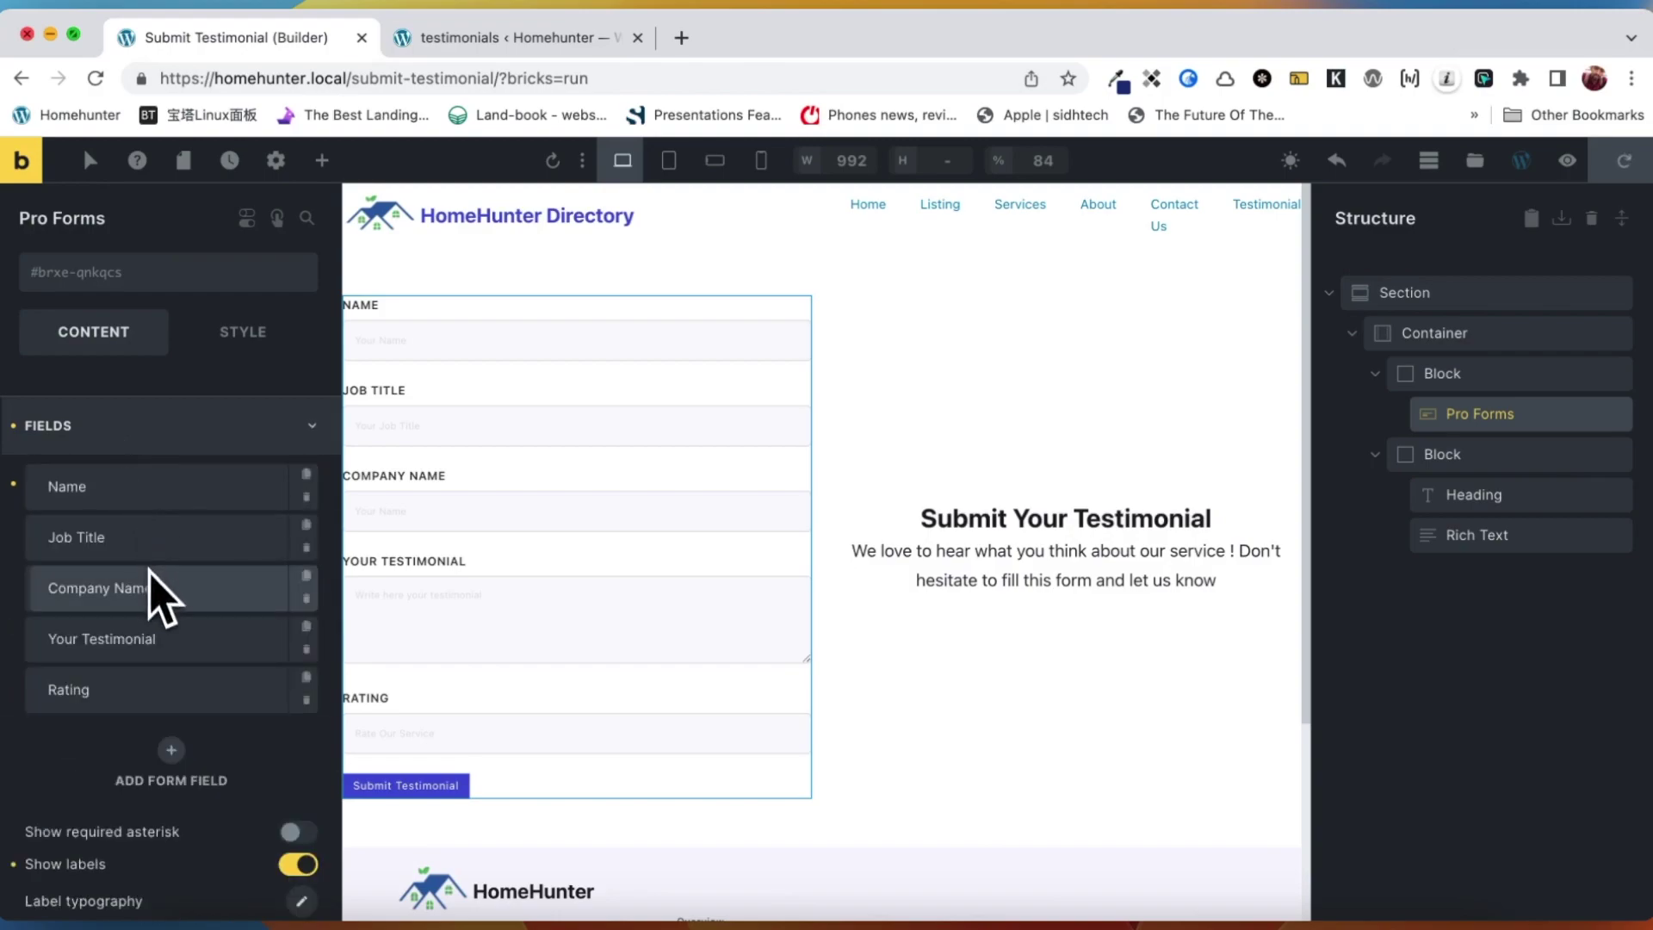
- Inspect the form fields' settings and select the Name field's ID 54a539
click(118, 482)
scroll(162, 617, down, 8)
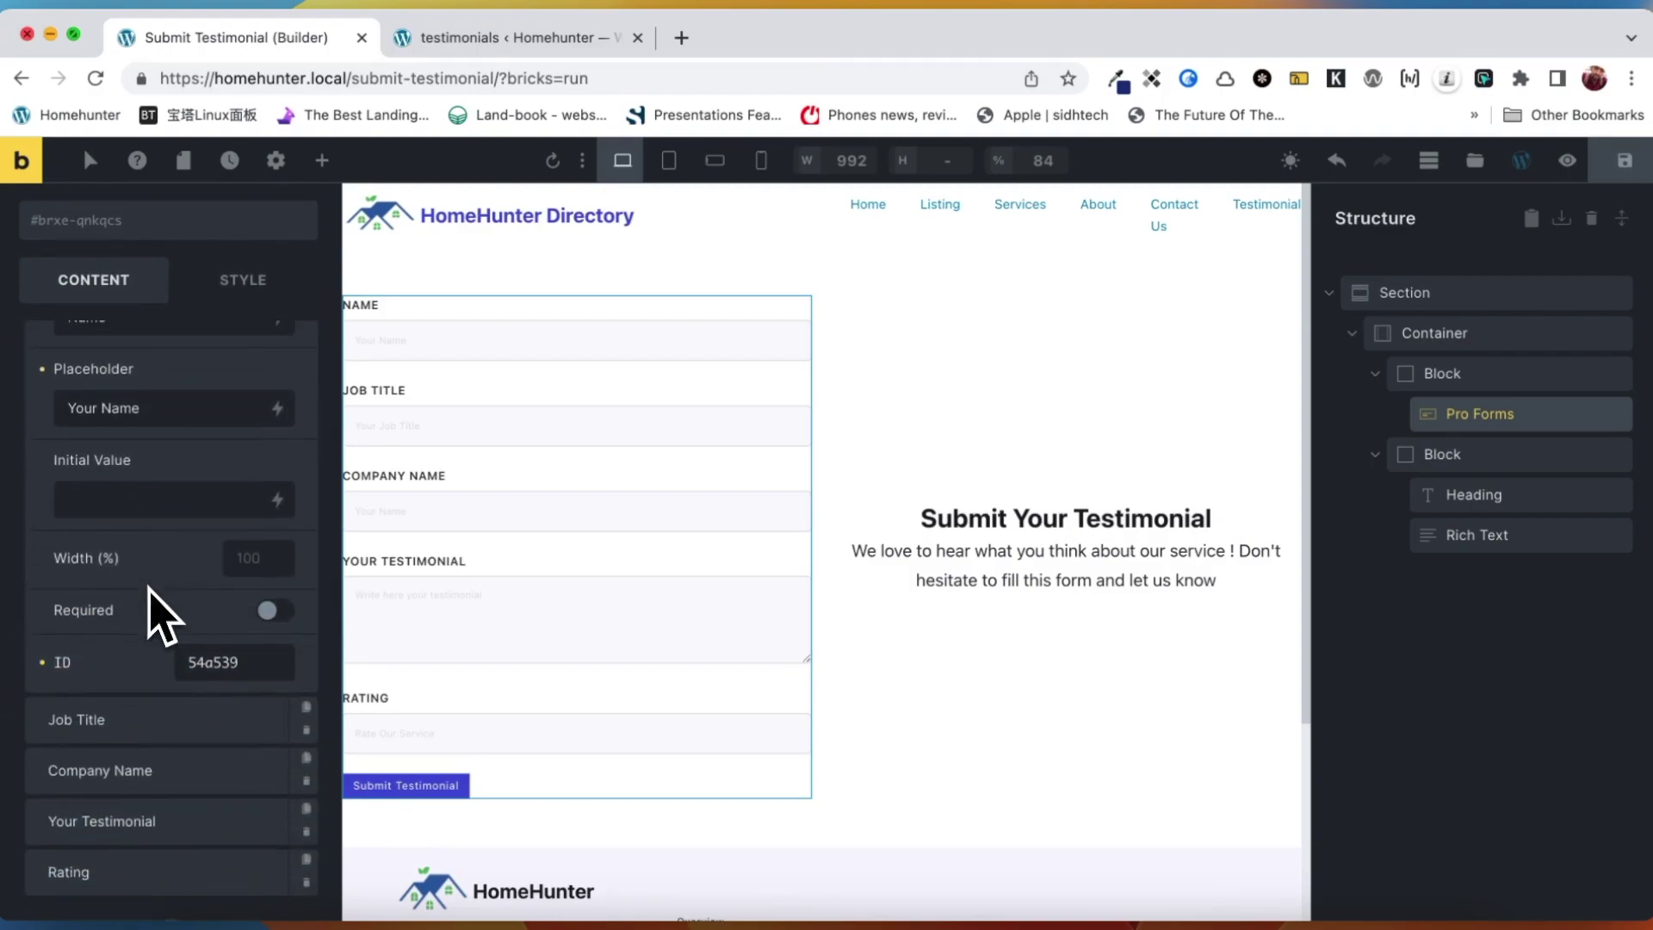
scroll(181, 628, up, 8)
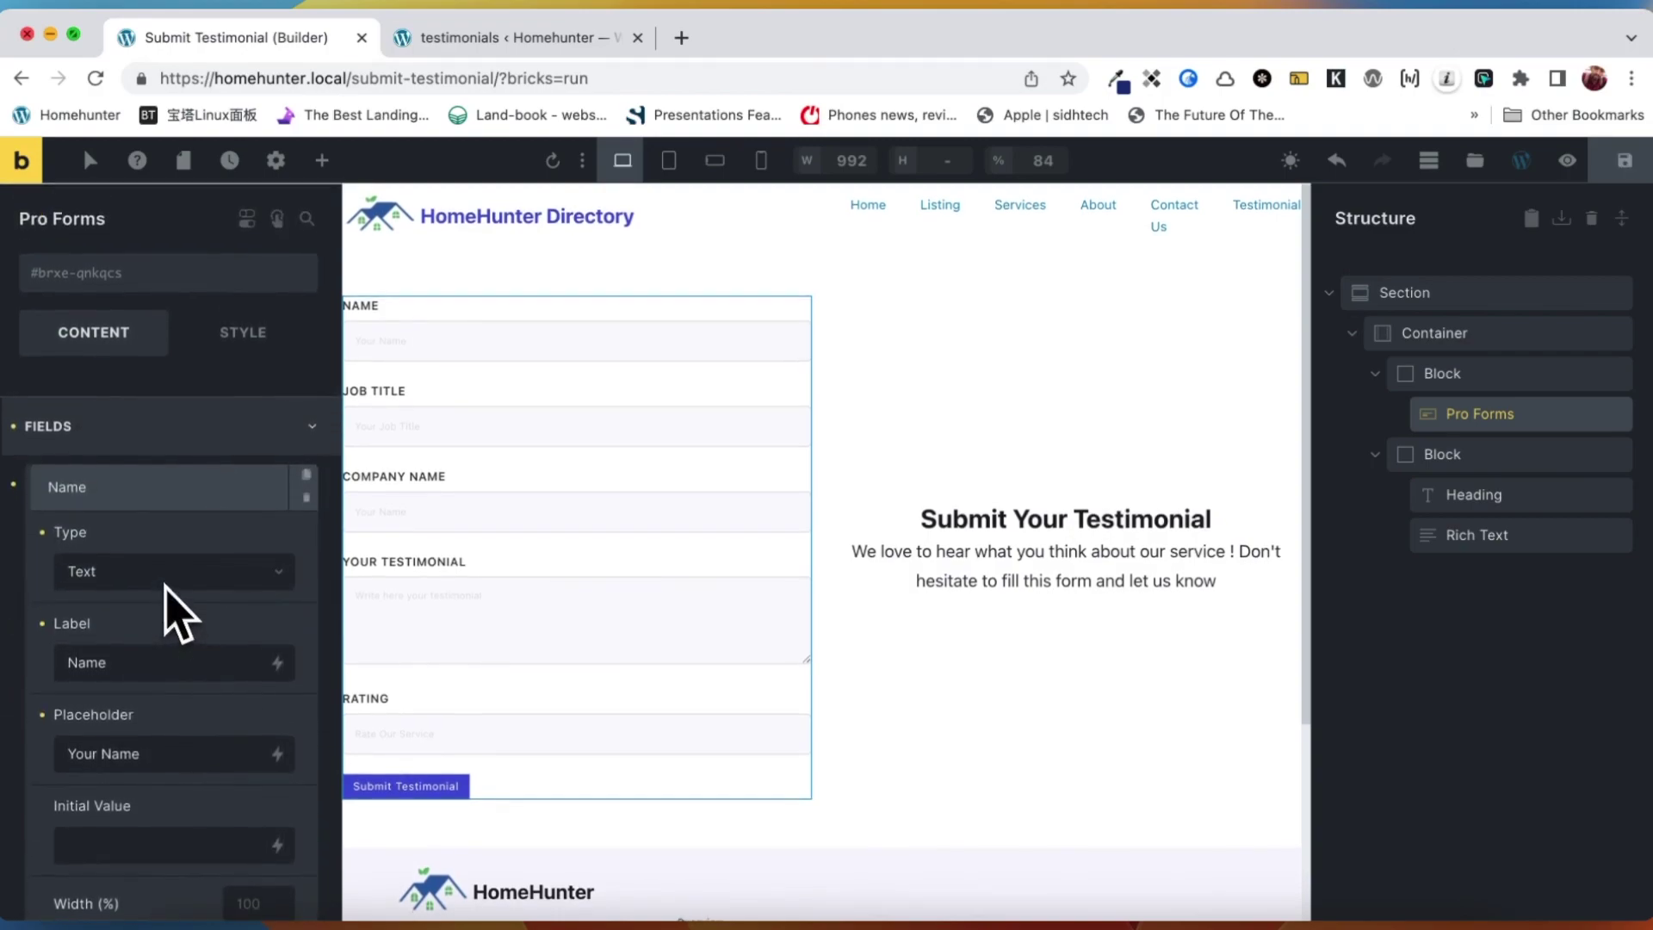
click(114, 486)
click(117, 543)
scroll(133, 664, down, 8)
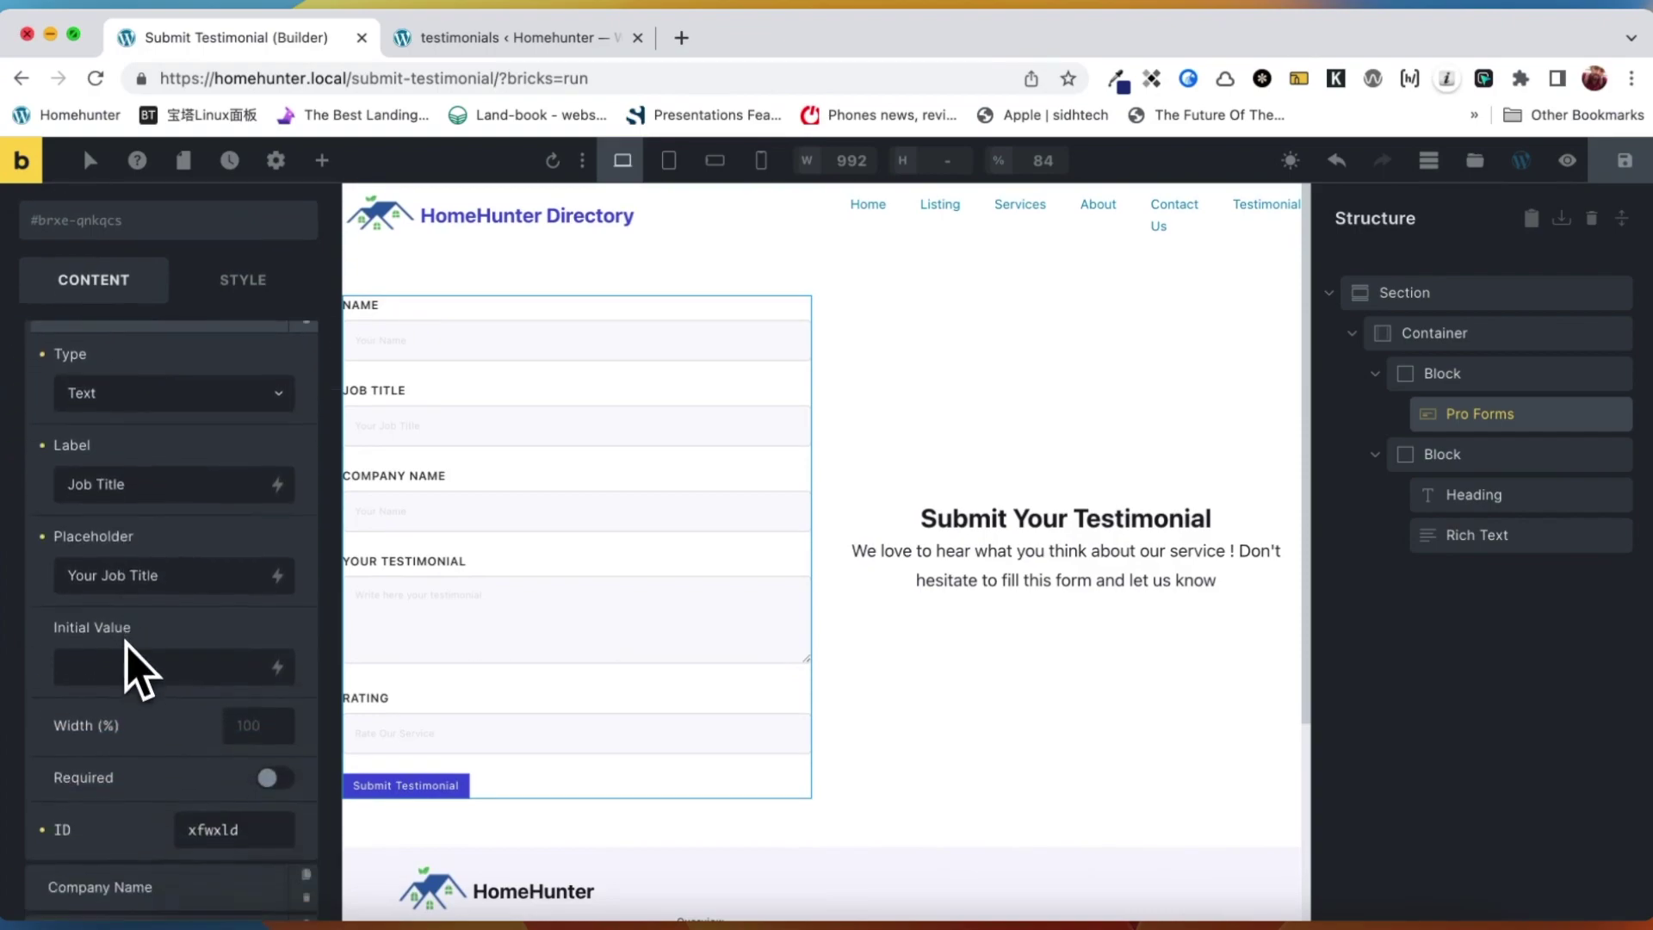
scroll(221, 698, up, 8)
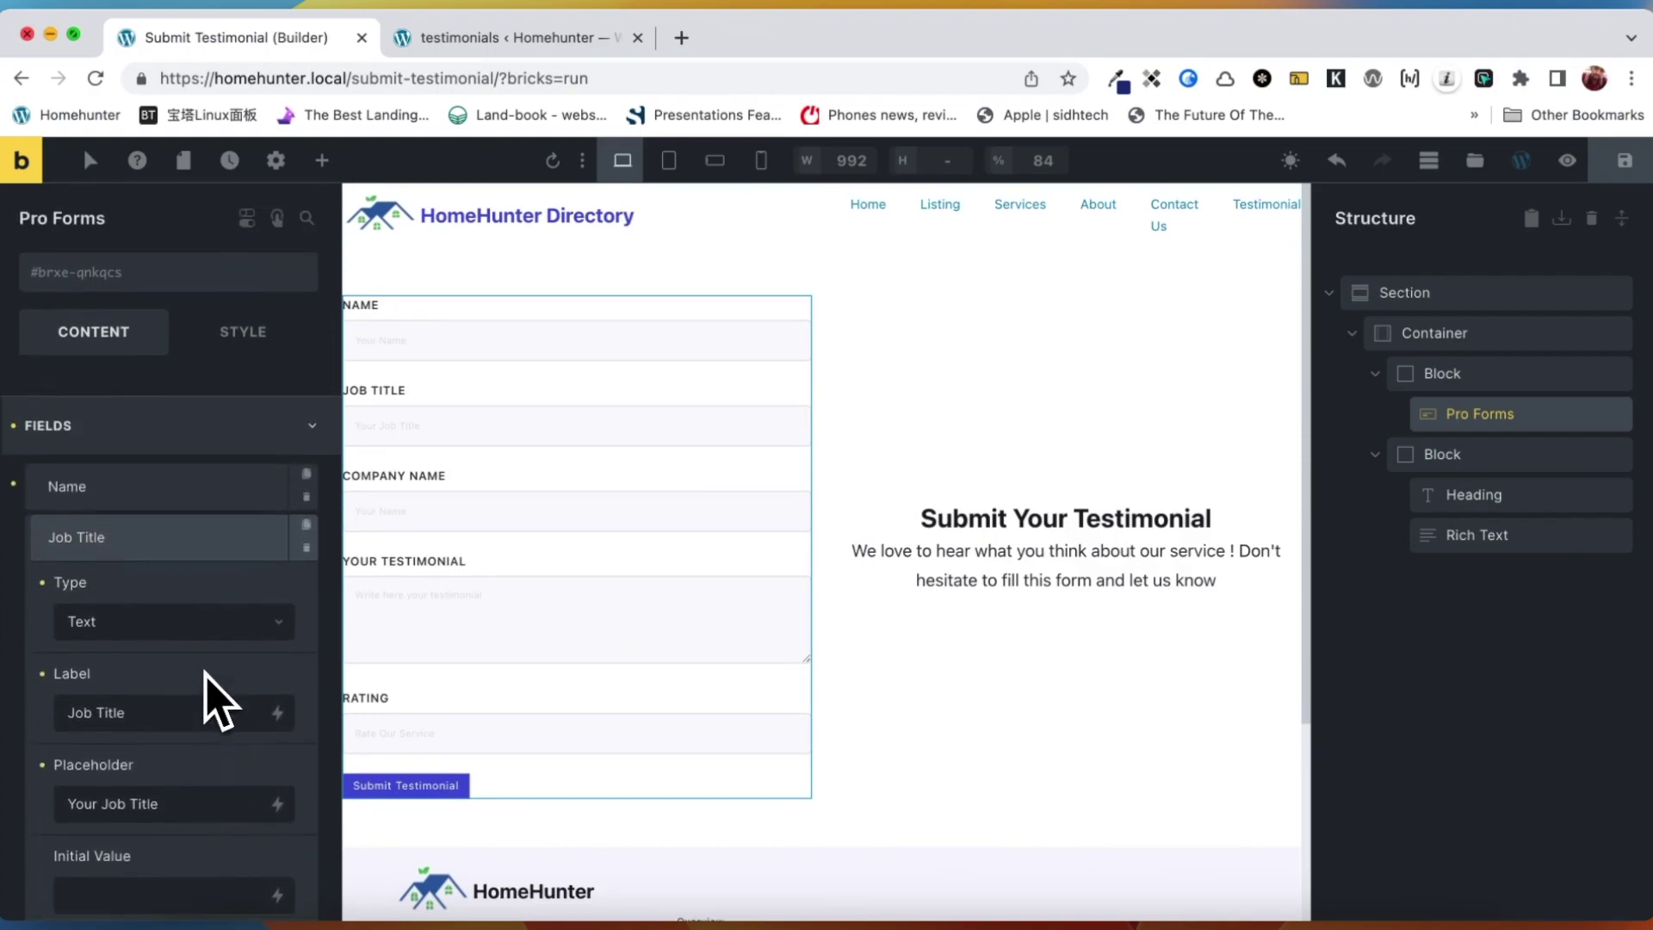
click(147, 540)
scroll(170, 659, down, 1)
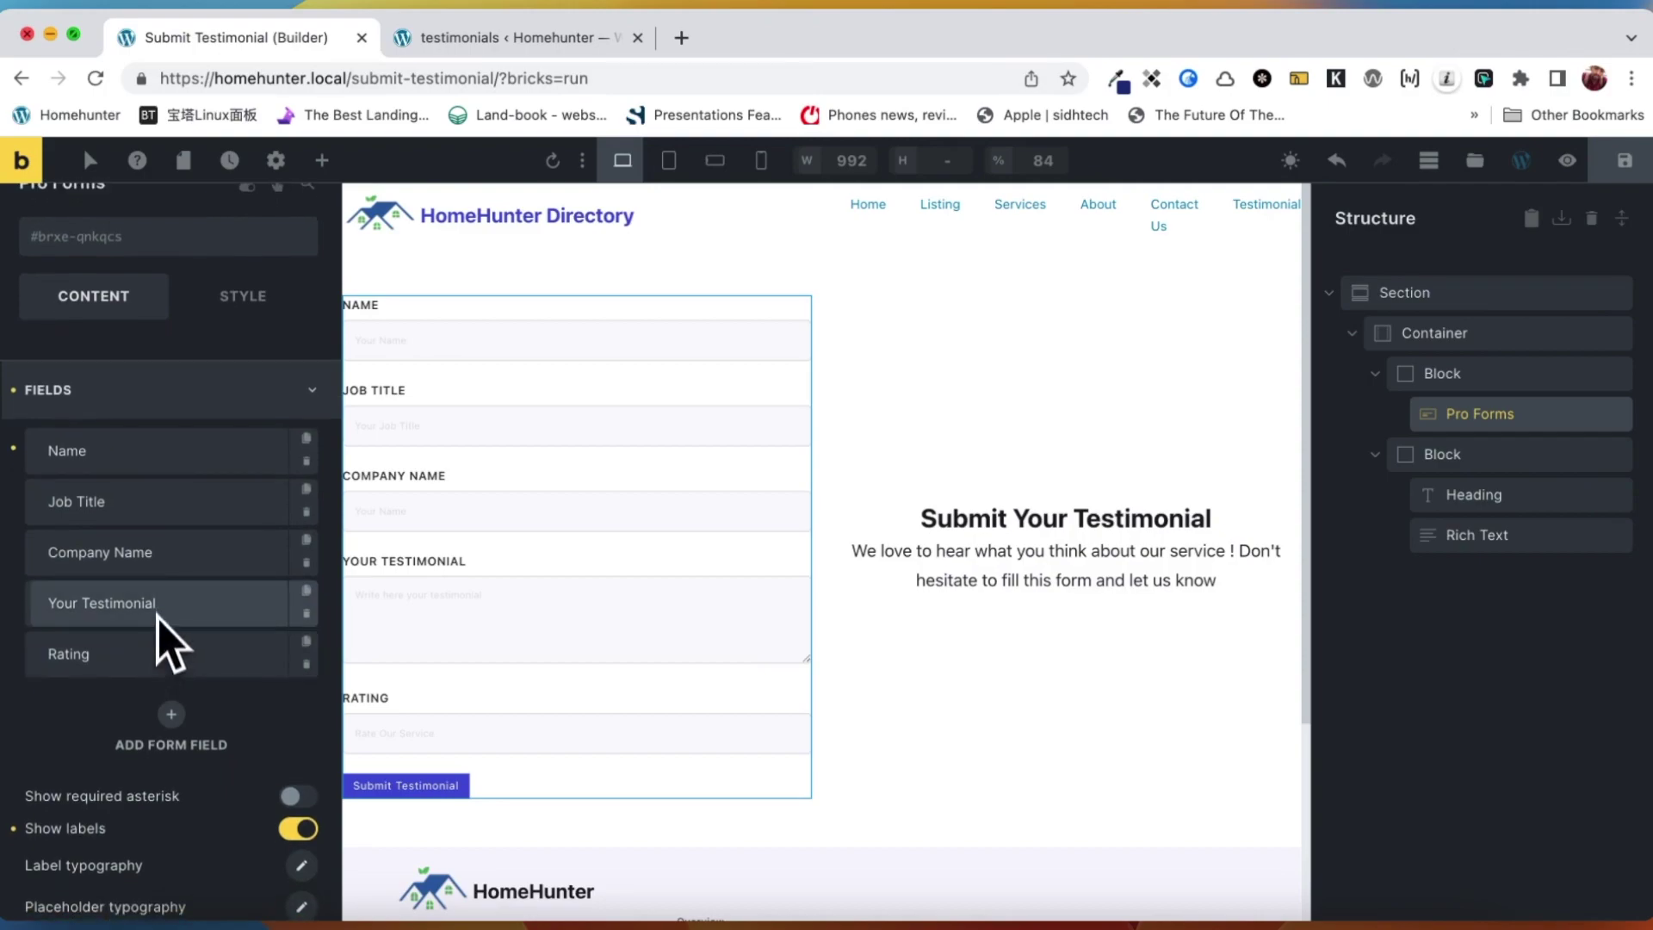
click(168, 456)
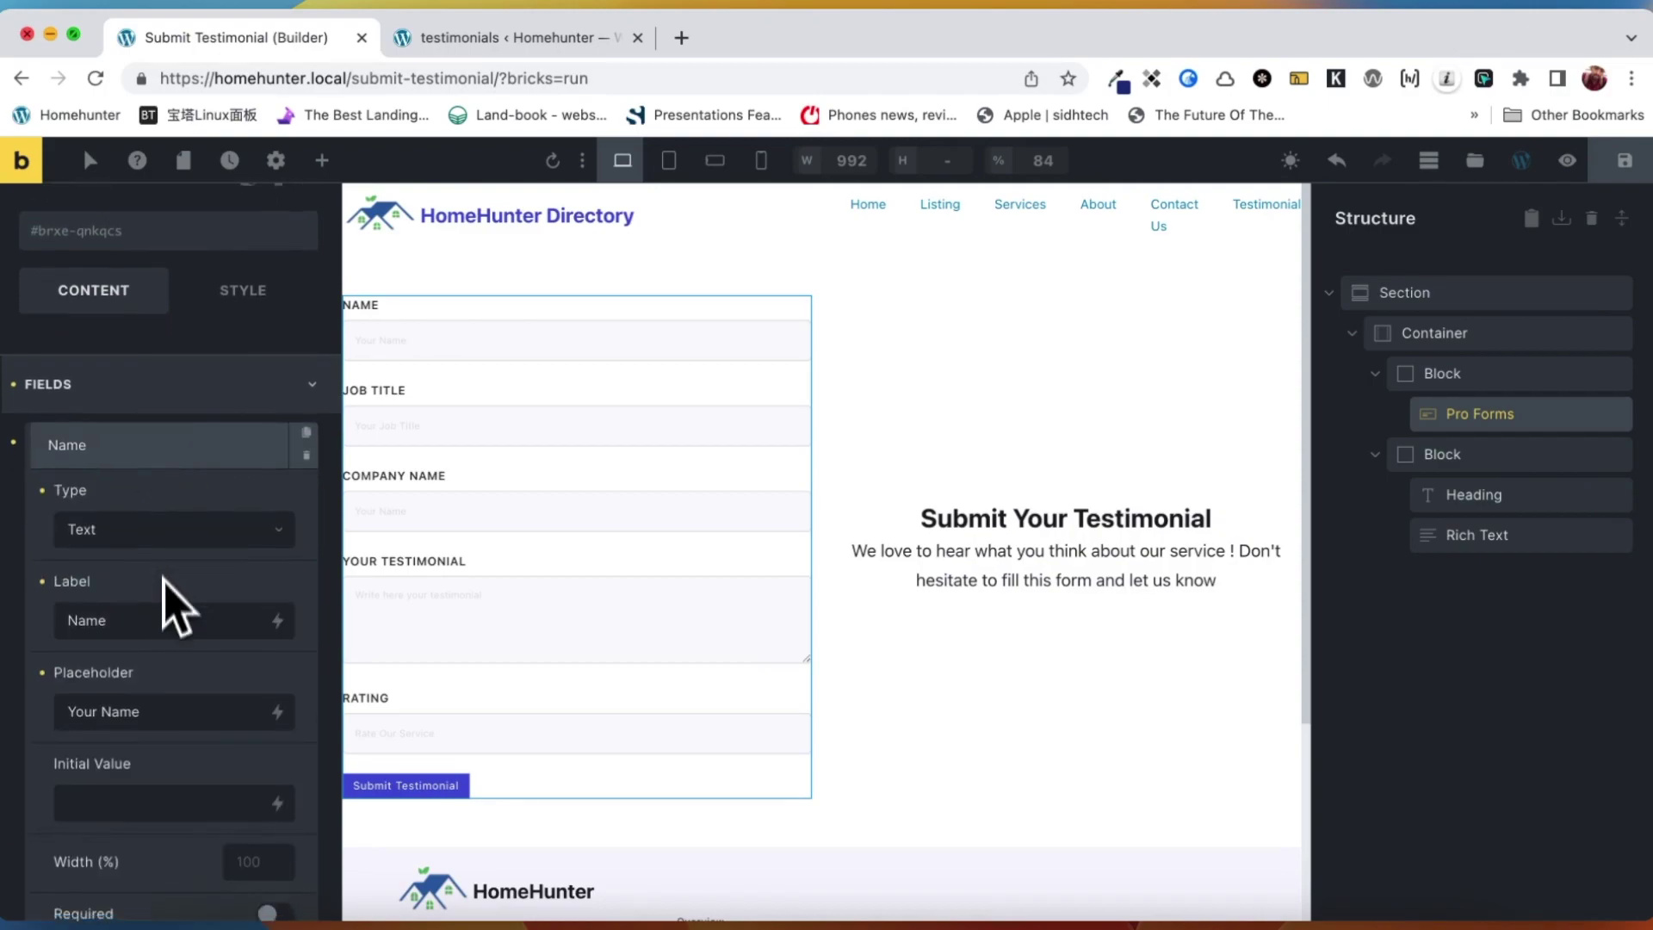
scroll(173, 627, down, 4)
double_click(213, 775)
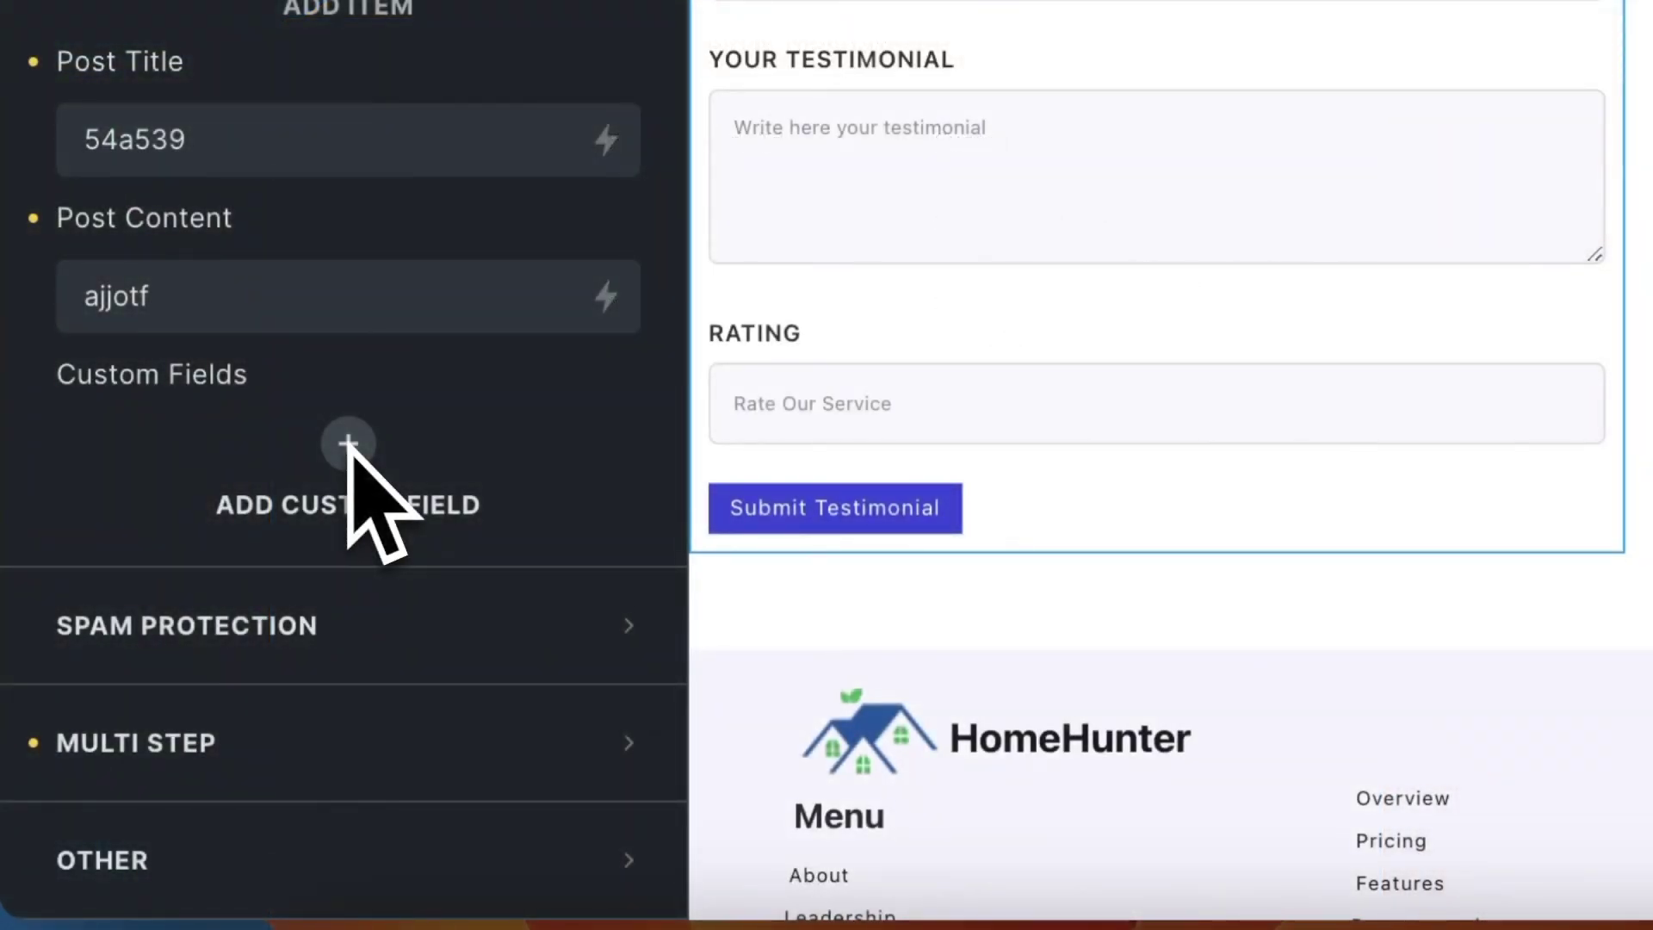
- Map custom field testimonial_fields_client_name to the Name field ID 54a539
click(348, 445)
click(293, 506)
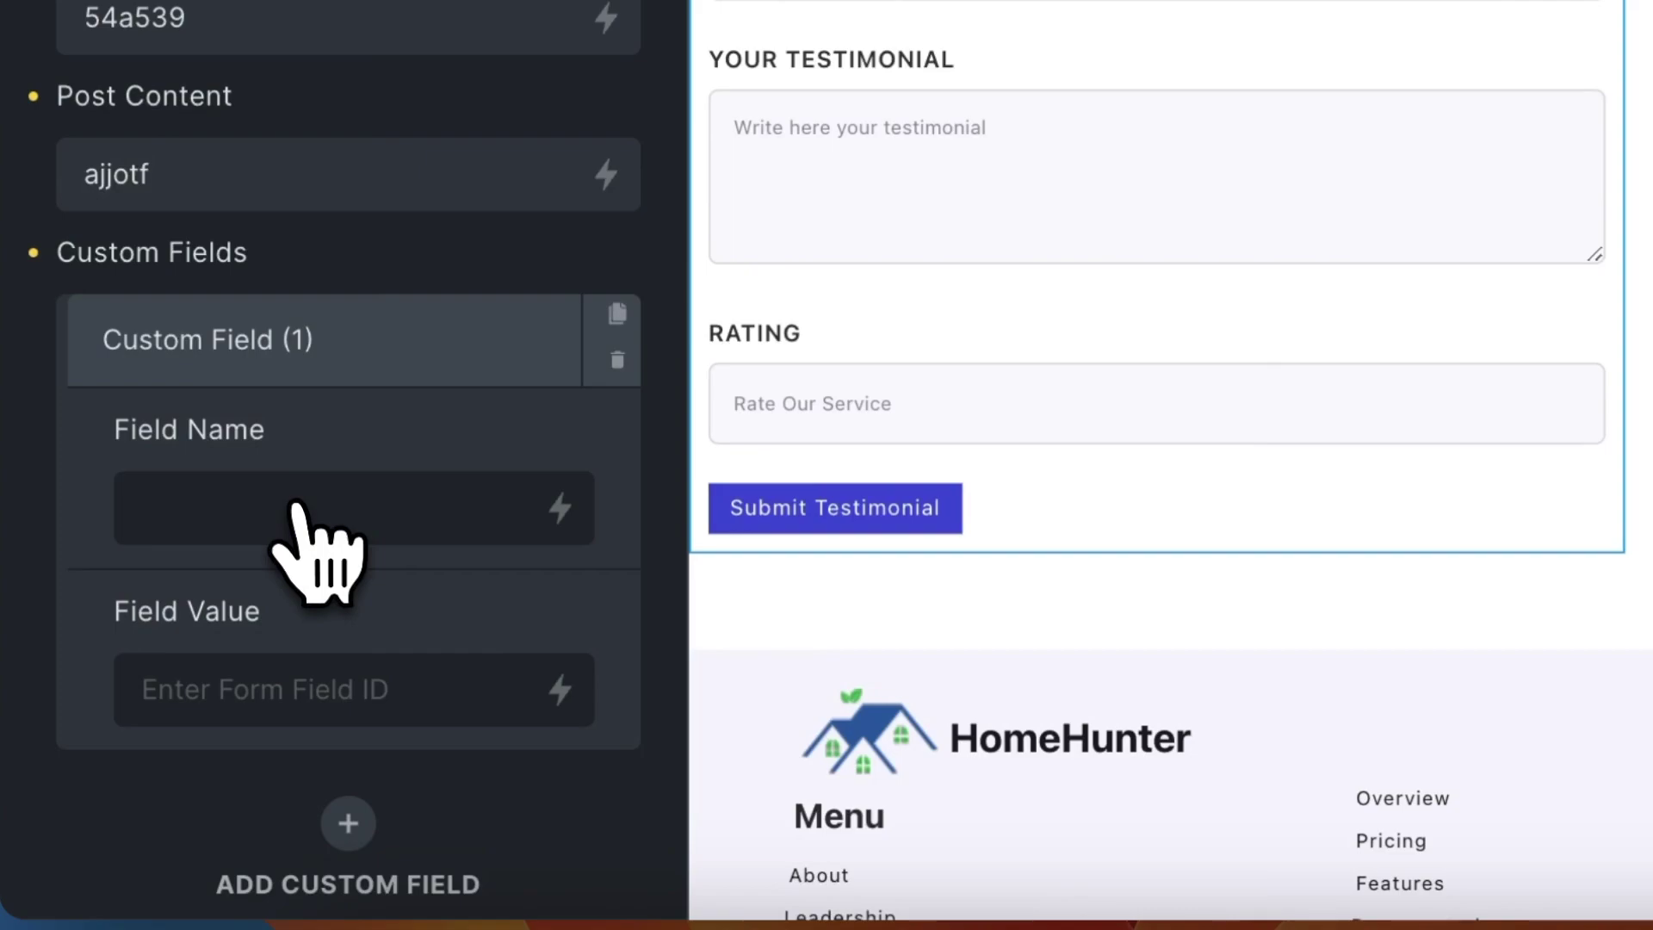
text(testimonial_fields_client_name)
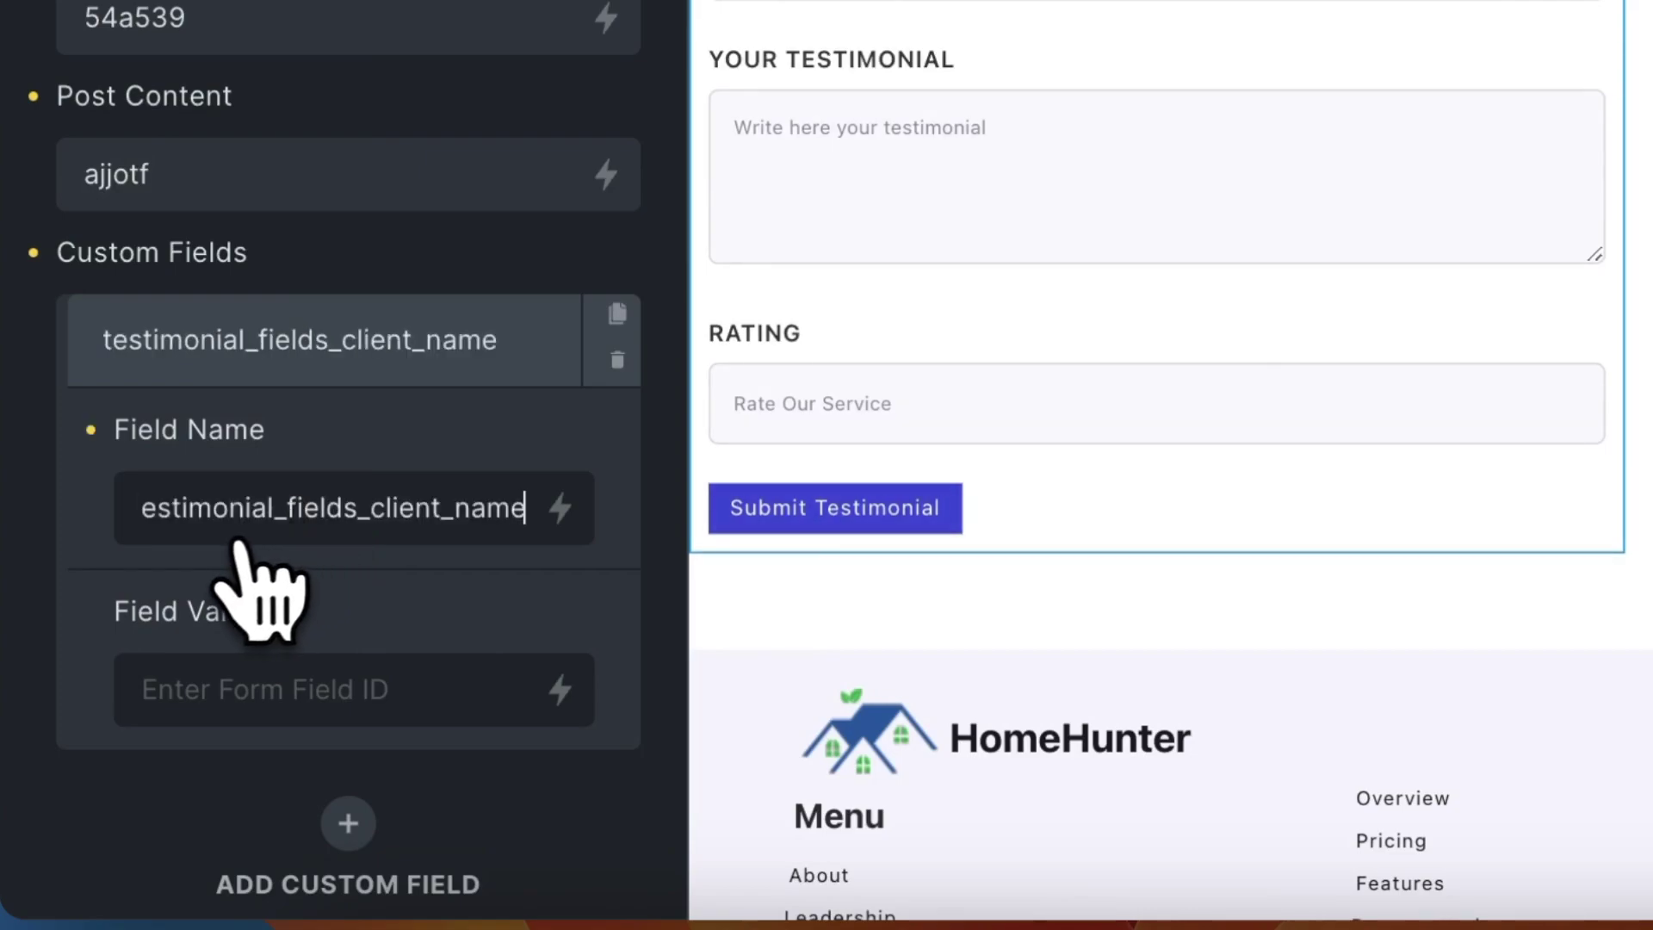
click(289, 689)
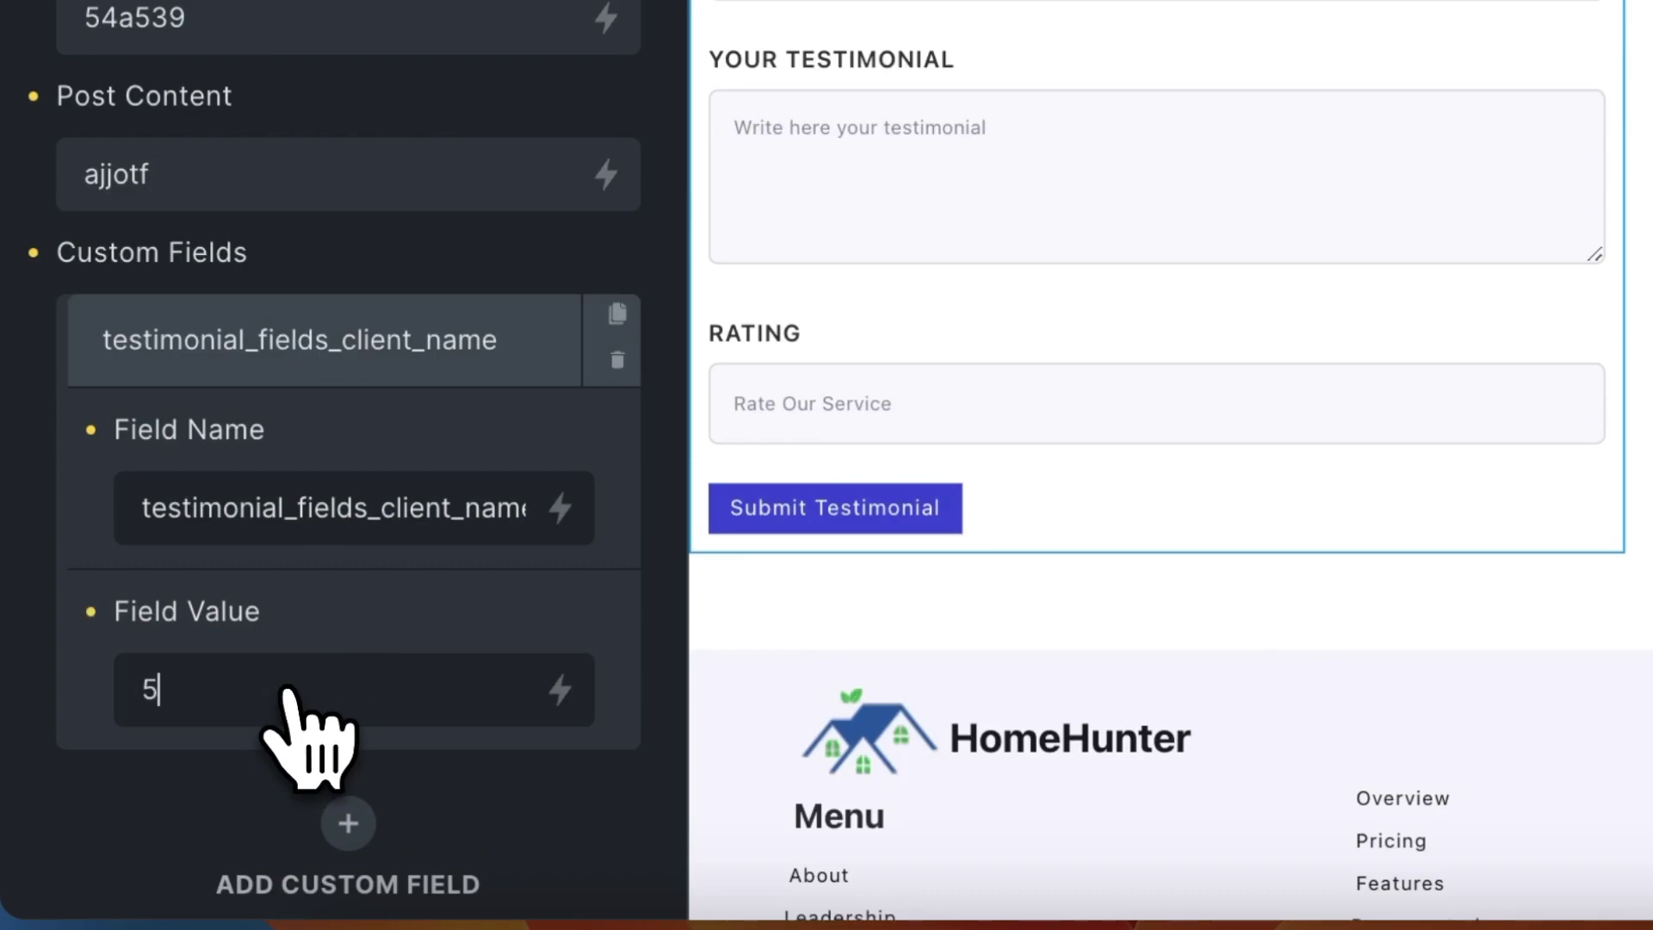
text(54a539)
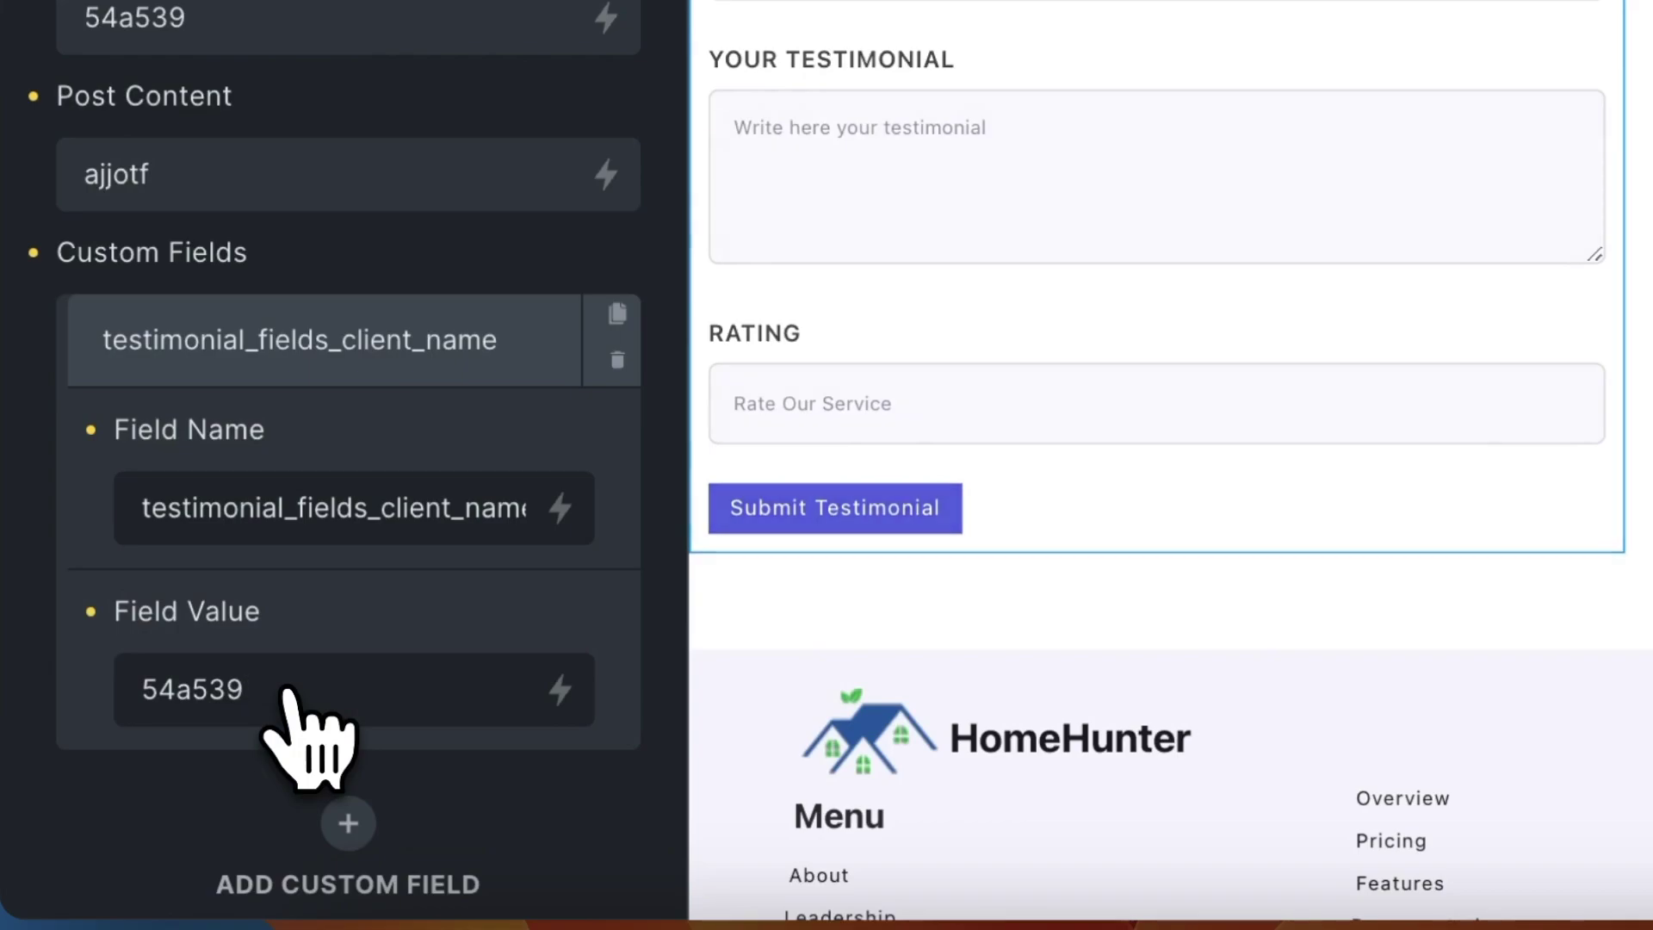
click(295, 343)
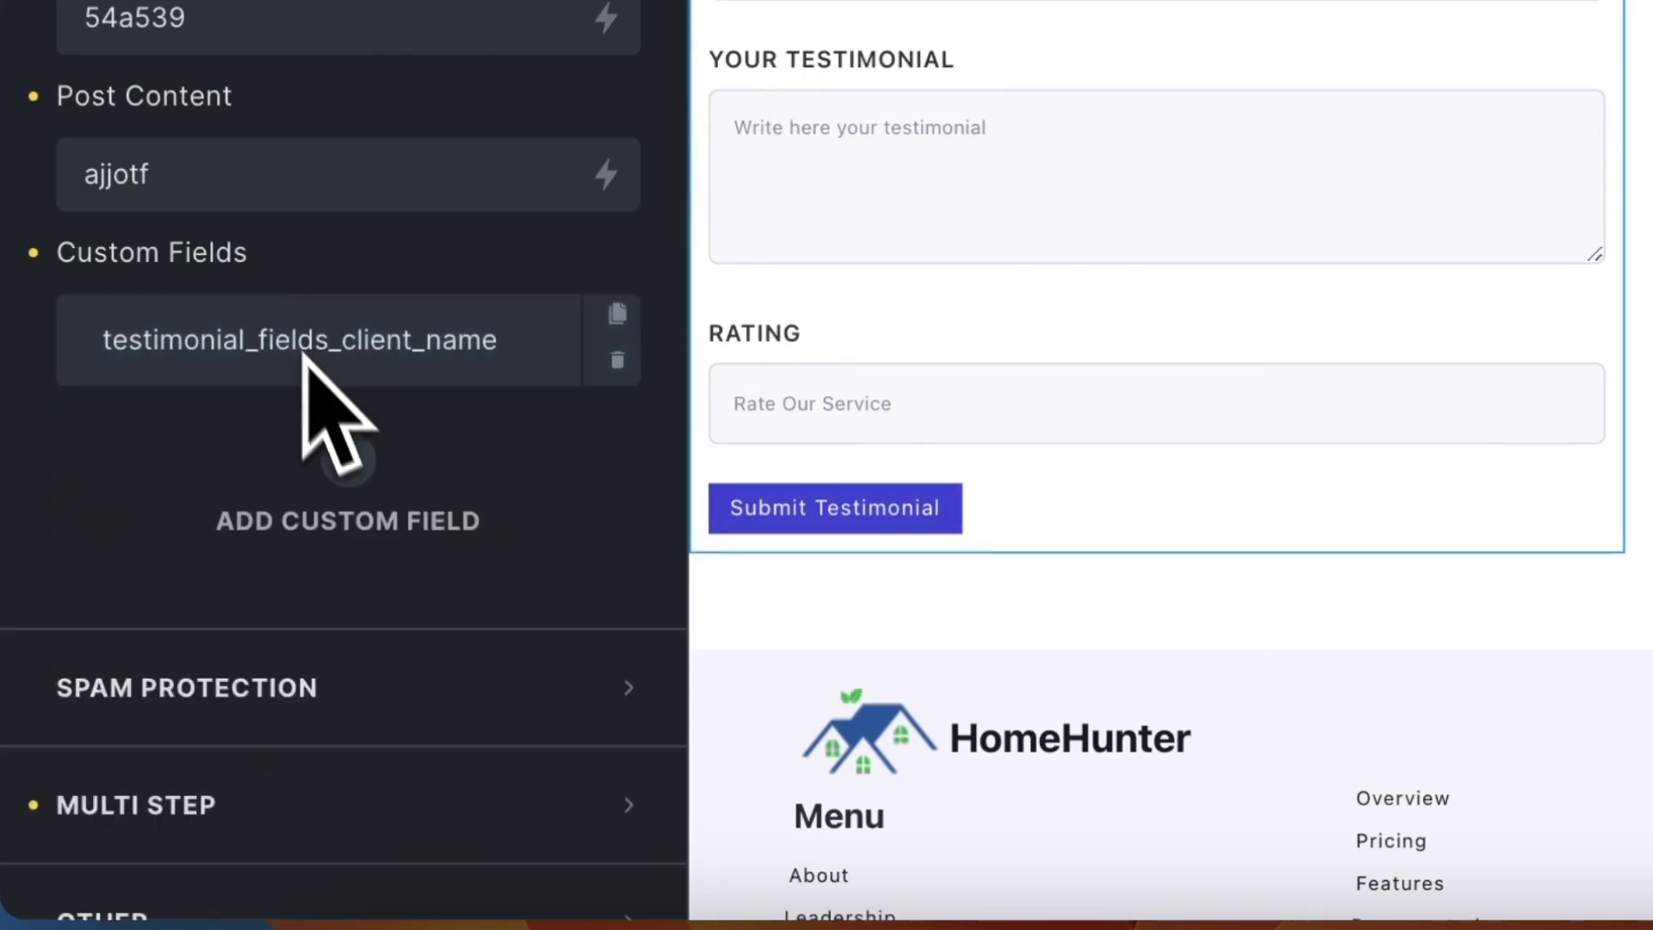
- Map custom field testimonial_fields_job_title to the Job Title field ID xfwxld
click(349, 460)
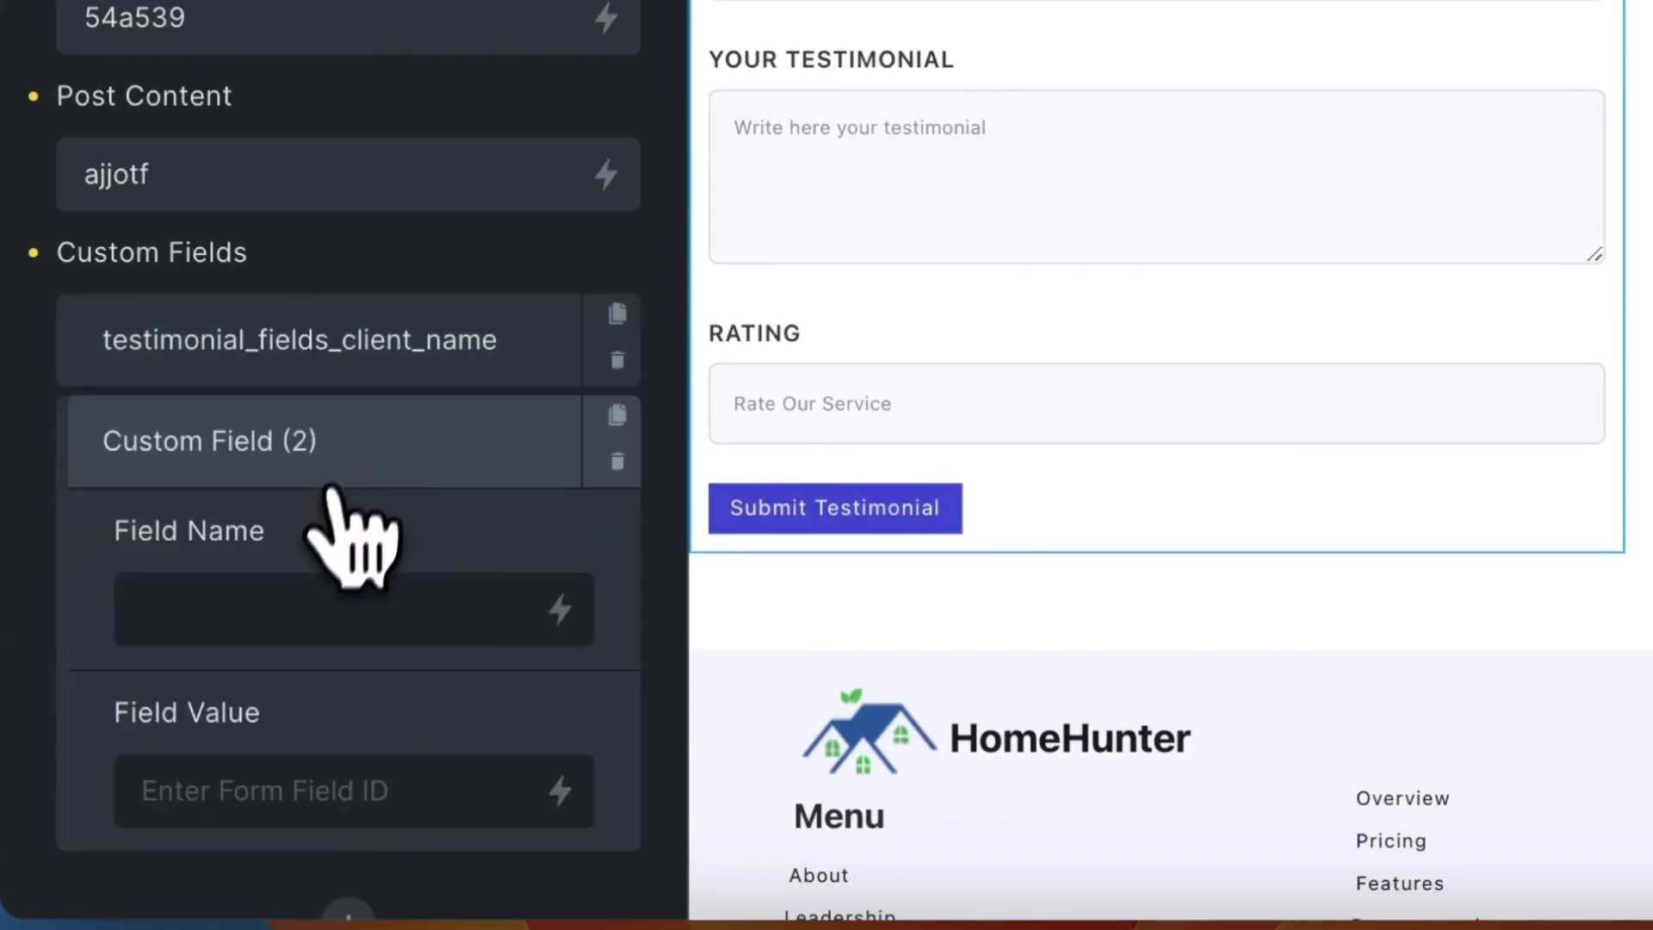
click(305, 603)
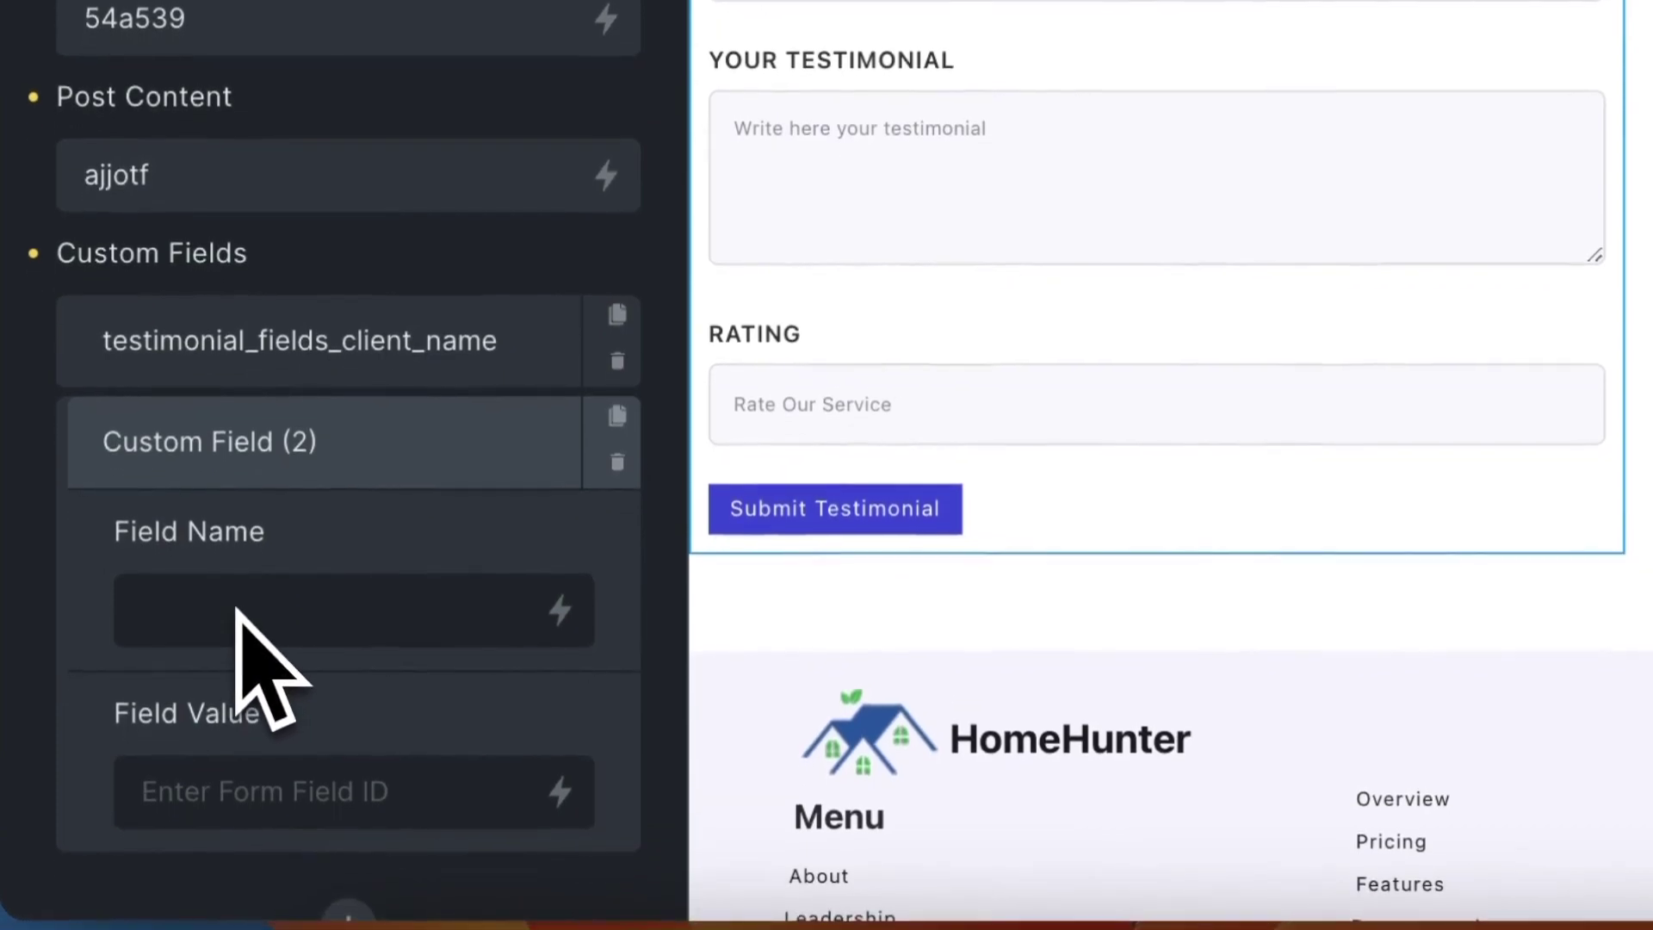
text(testimonial_fields_job_title)
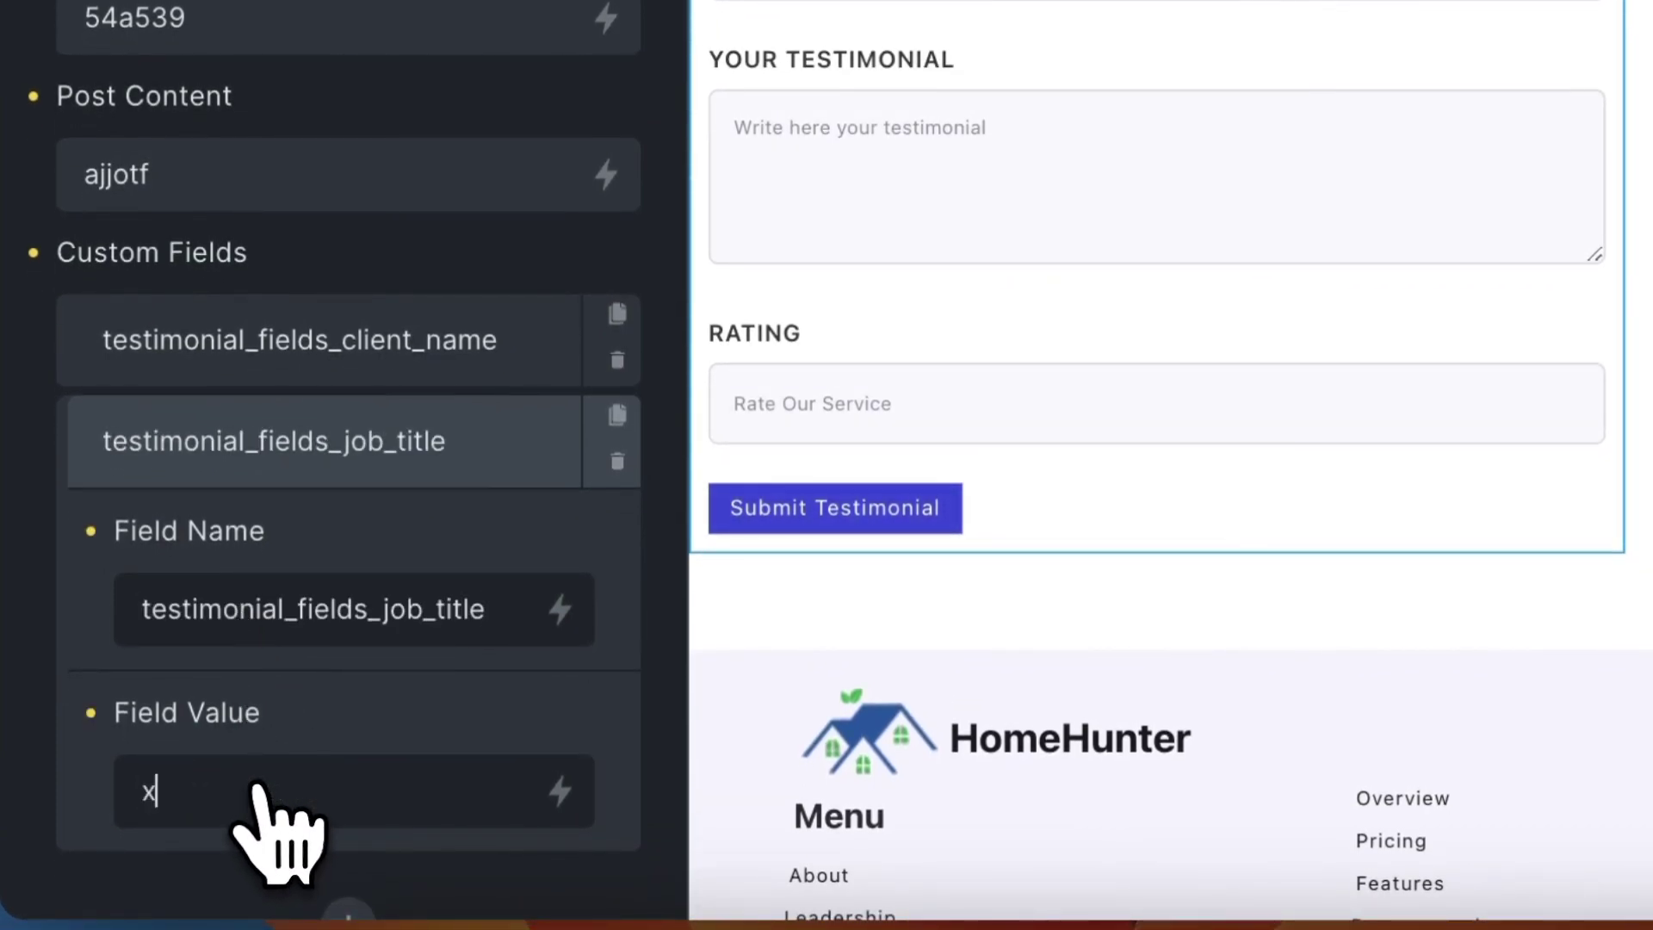
click(256, 786)
text(xfwxld)
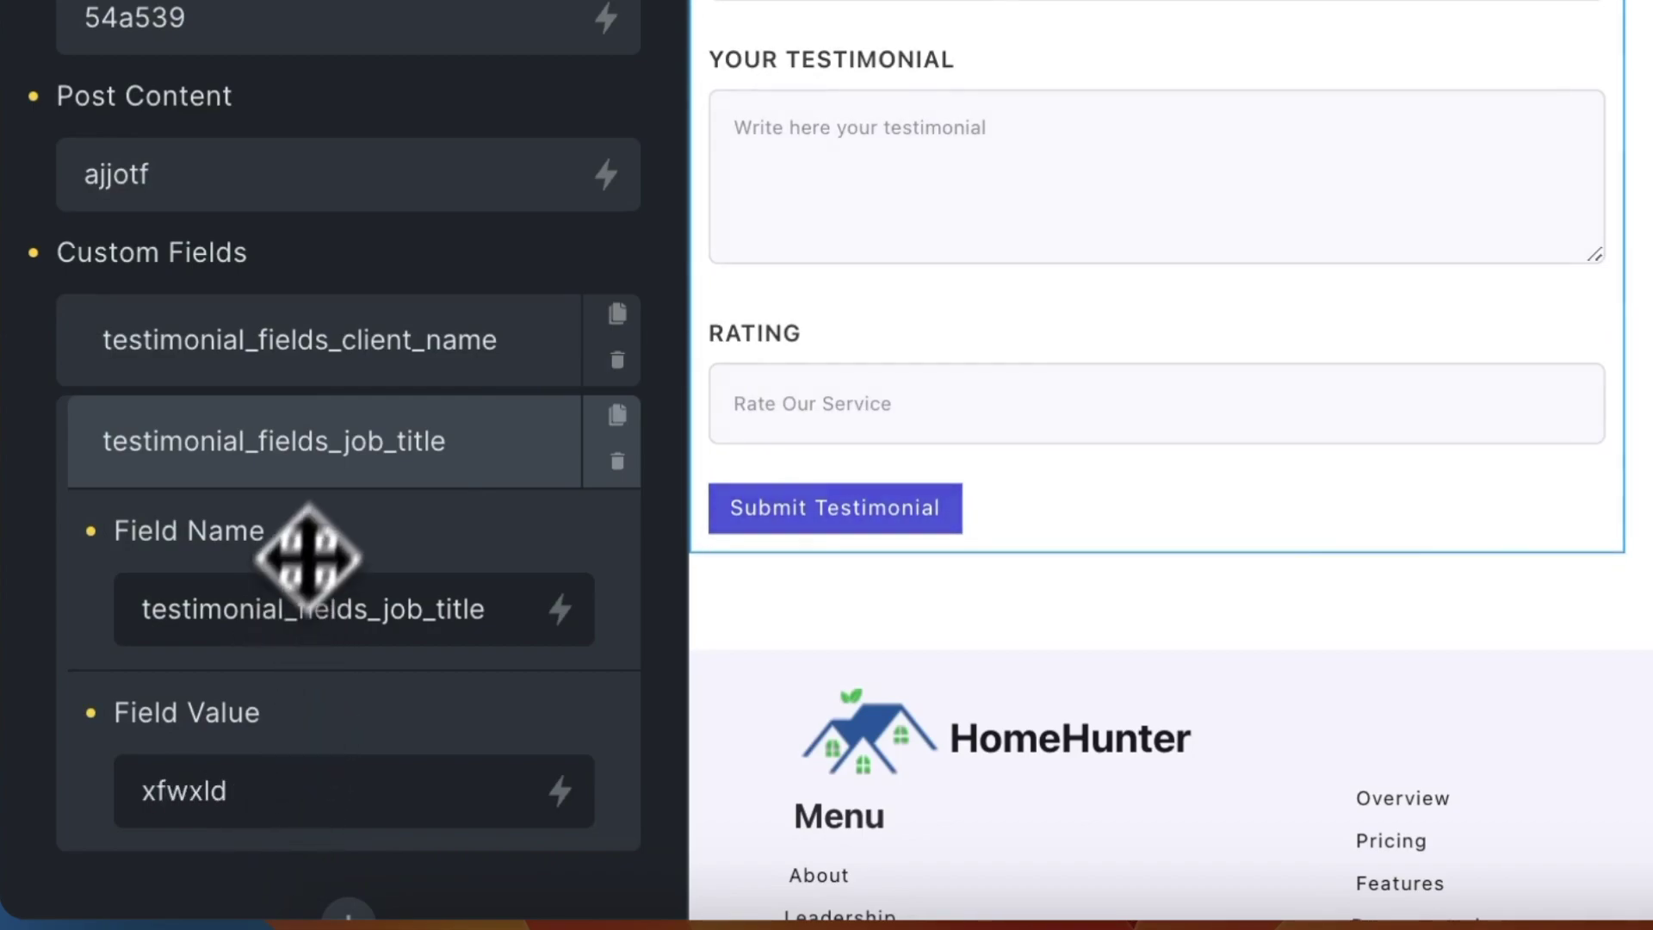
click(324, 449)
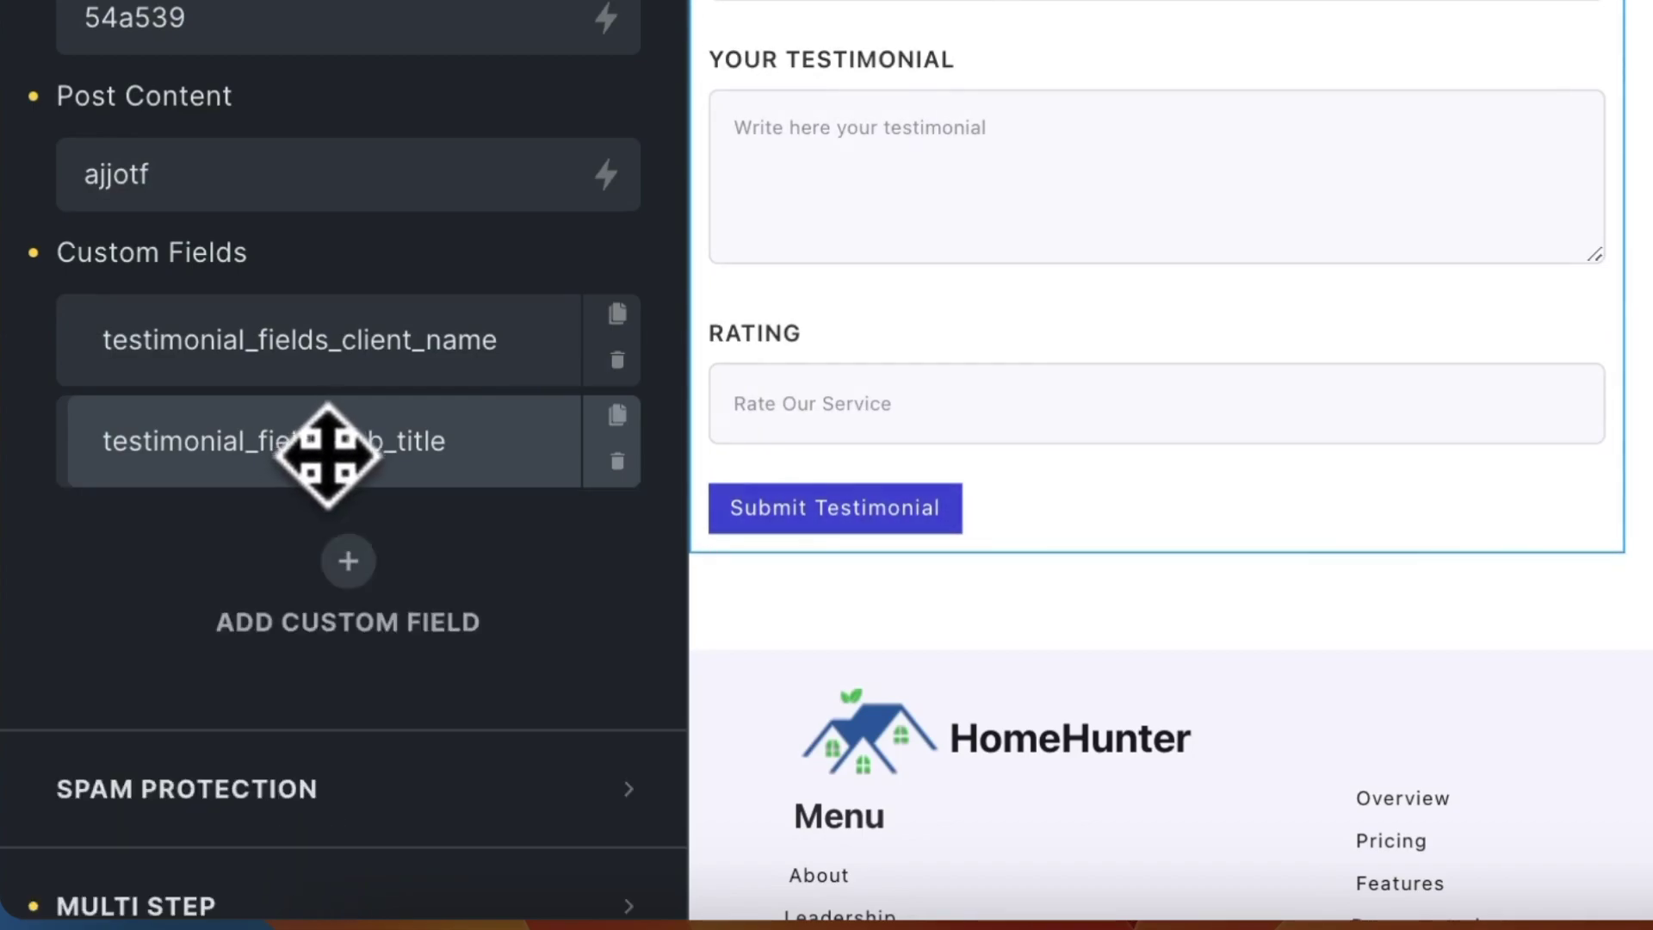
- Map custom field testimonial_fields_company_name to the Company Name field ID qlddro
click(360, 590)
scroll(332, 554, down, 3)
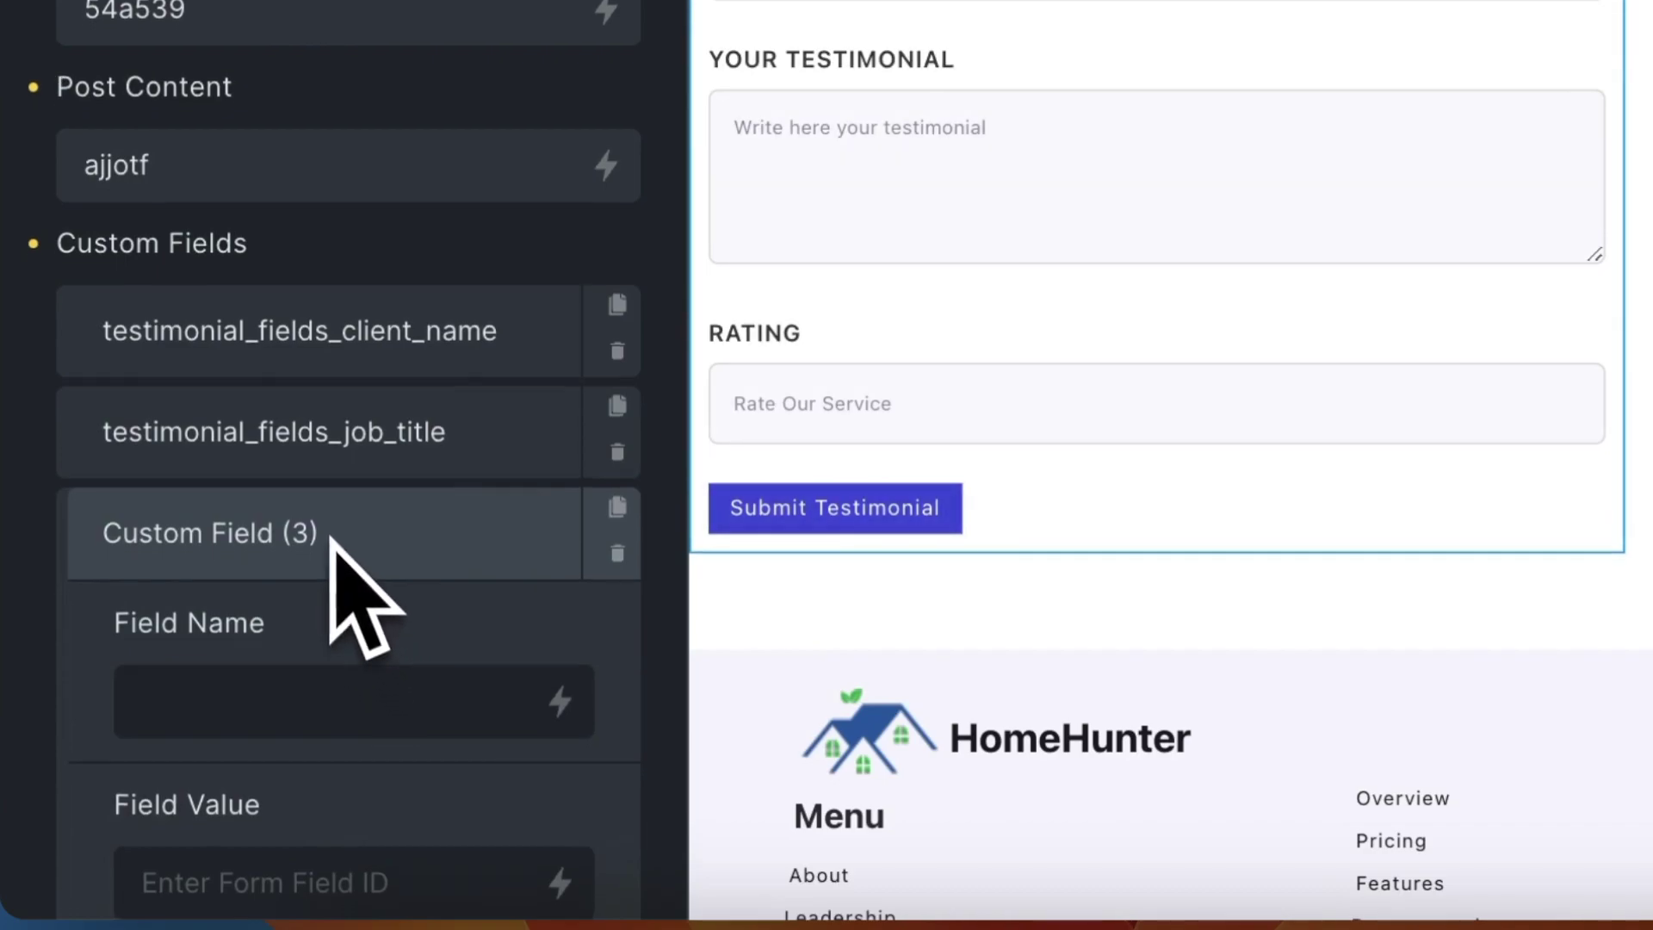
click(380, 489)
text(testimonial_fields_company_name)
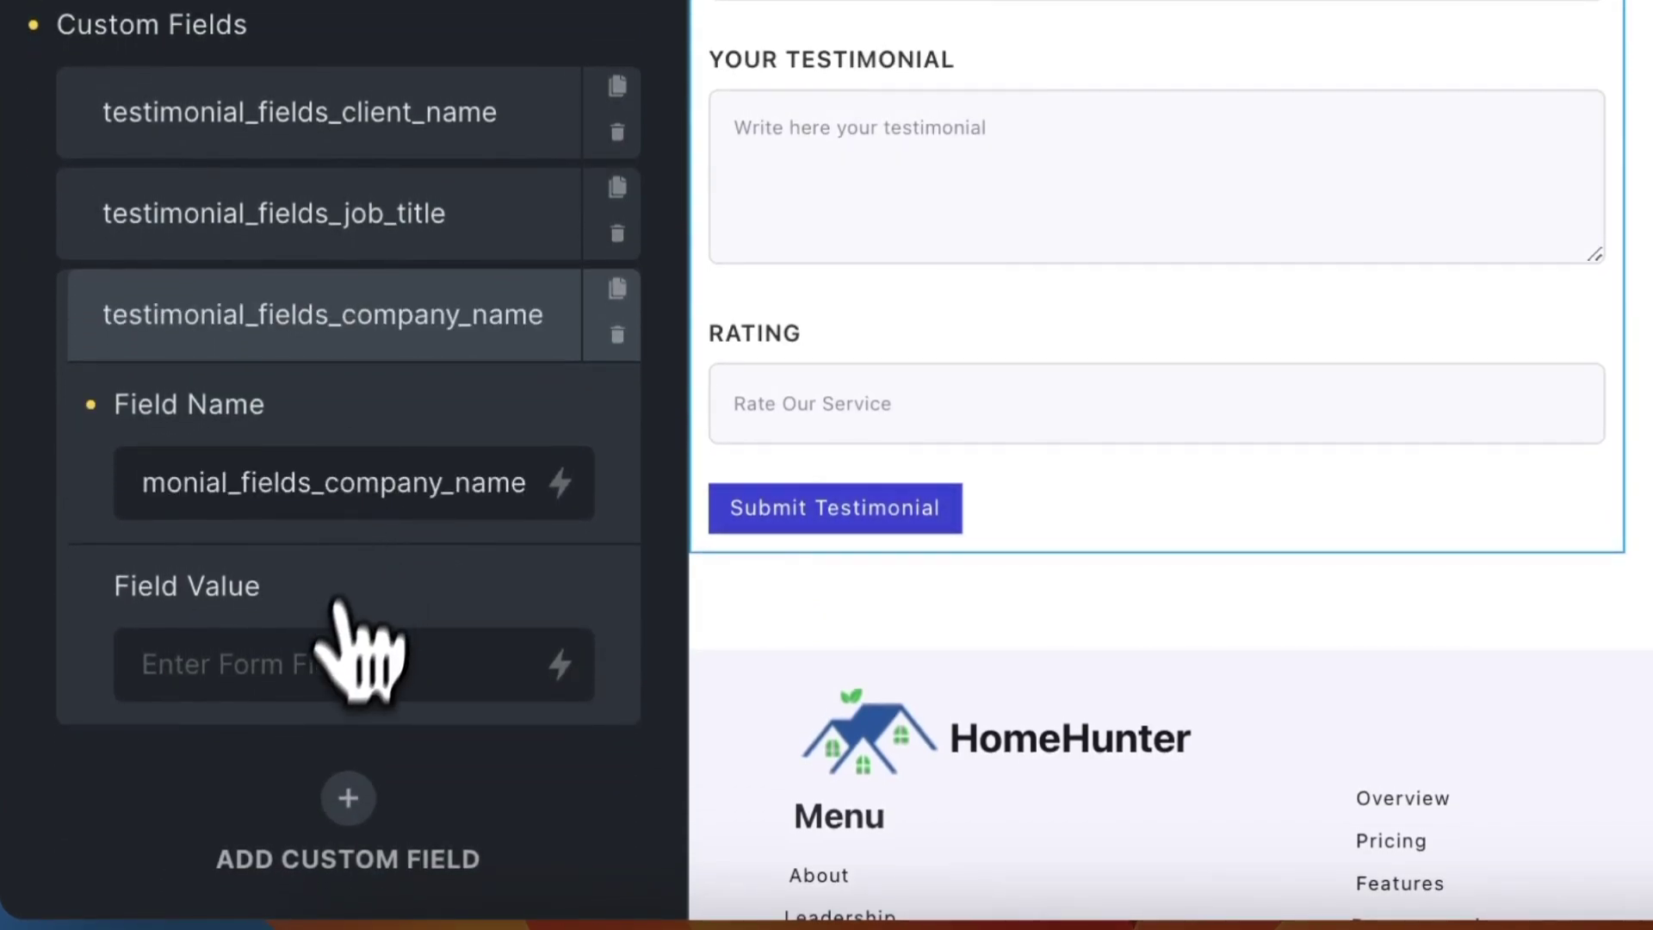
click(325, 670)
text(qlddro)
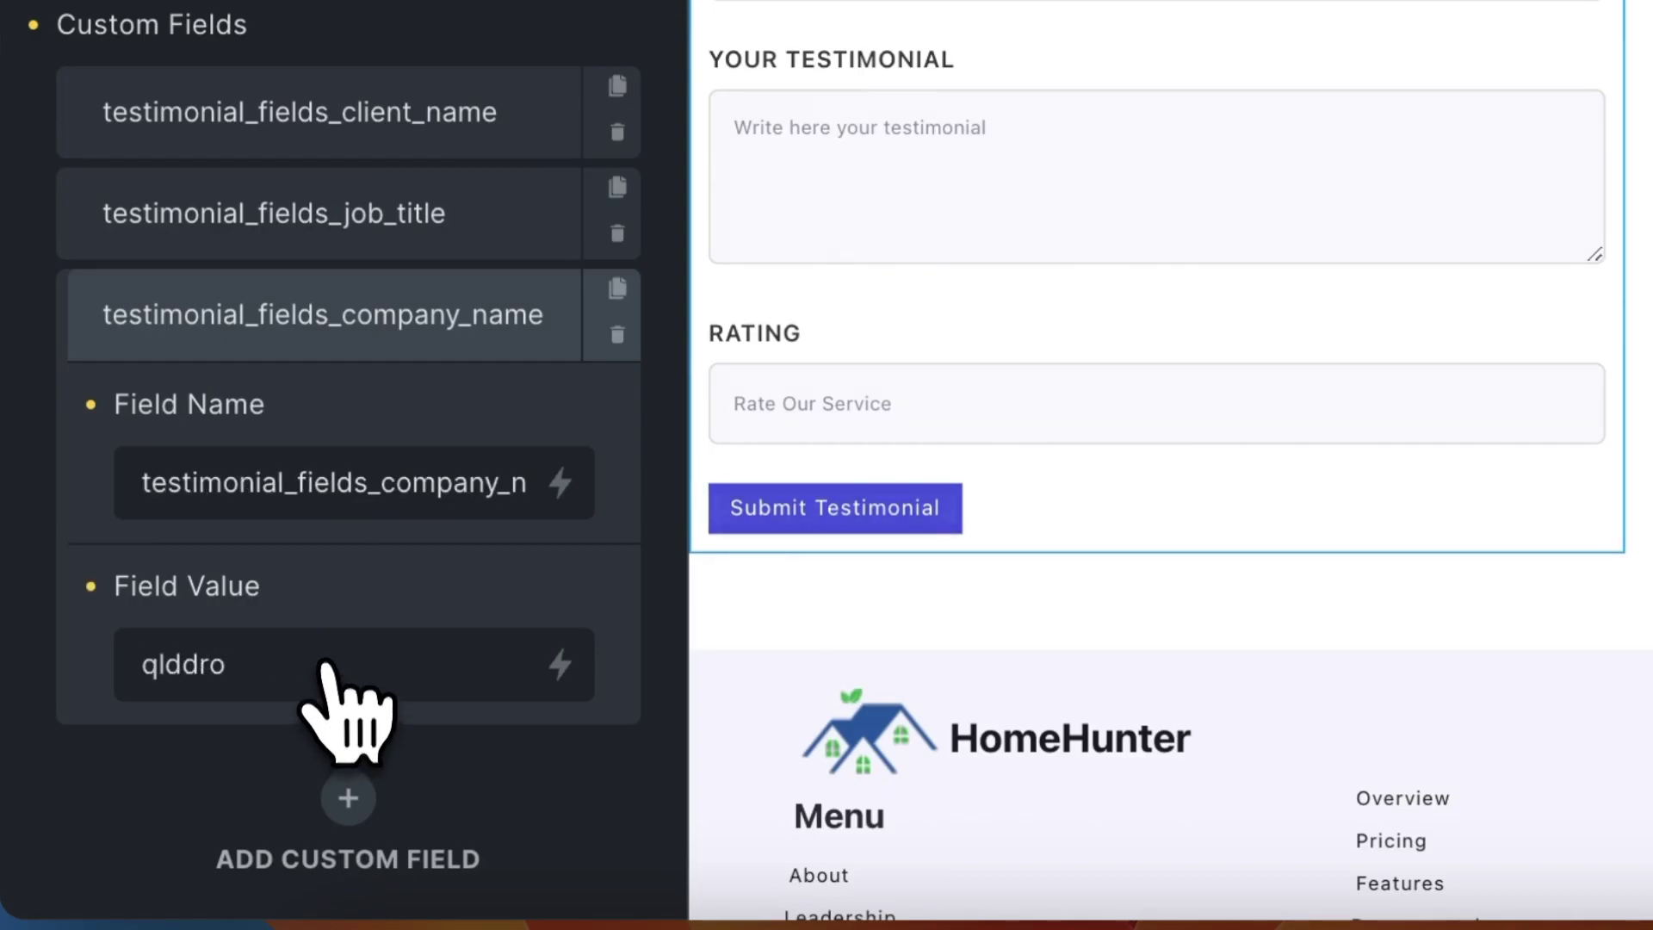
click(340, 324)
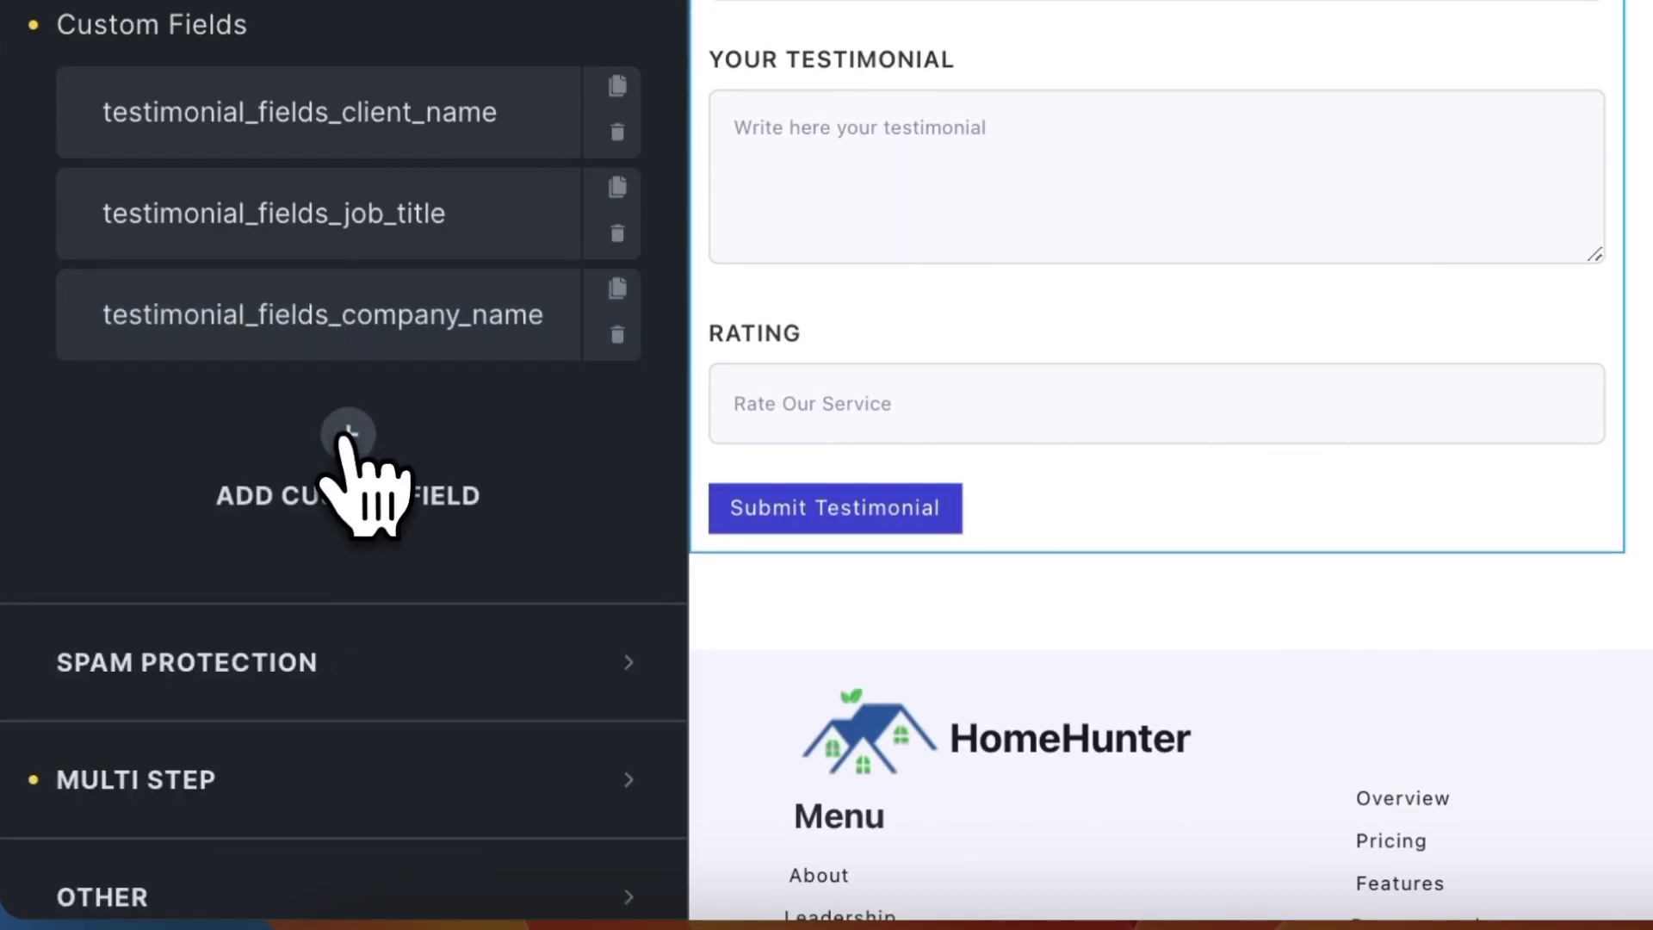
- Add a fourth custom field mapping the rating to form field ID nxdfxs
click(347, 435)
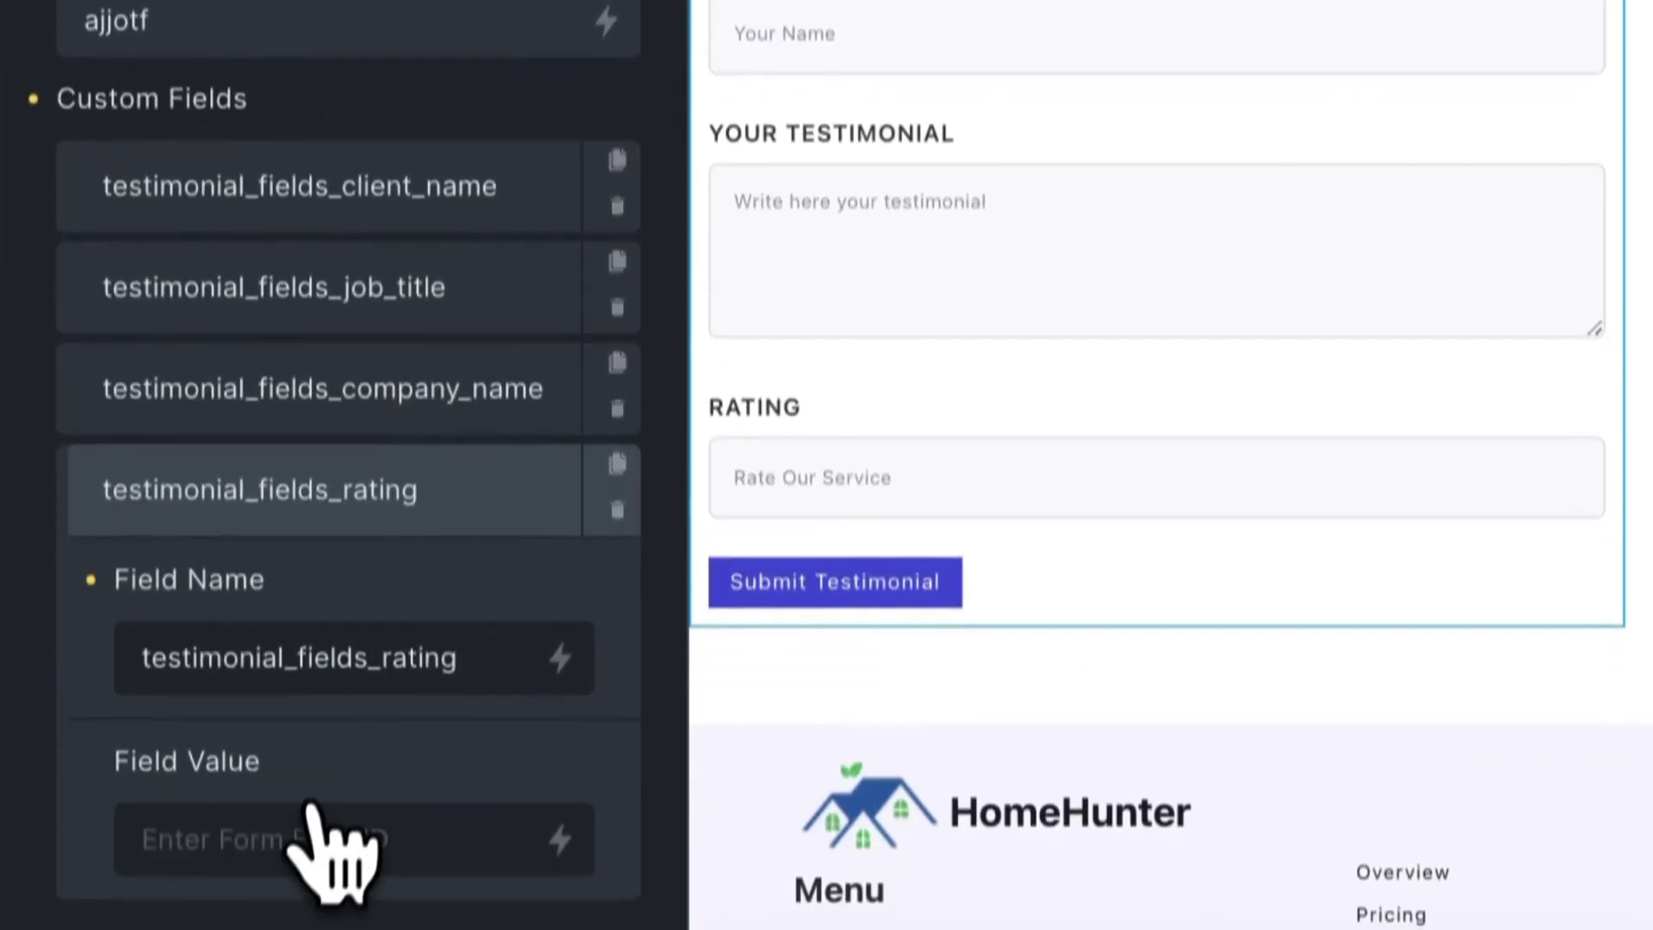
scroll(313, 807, down, 1)
click(302, 802)
text(nxdfxs)
click(306, 452)
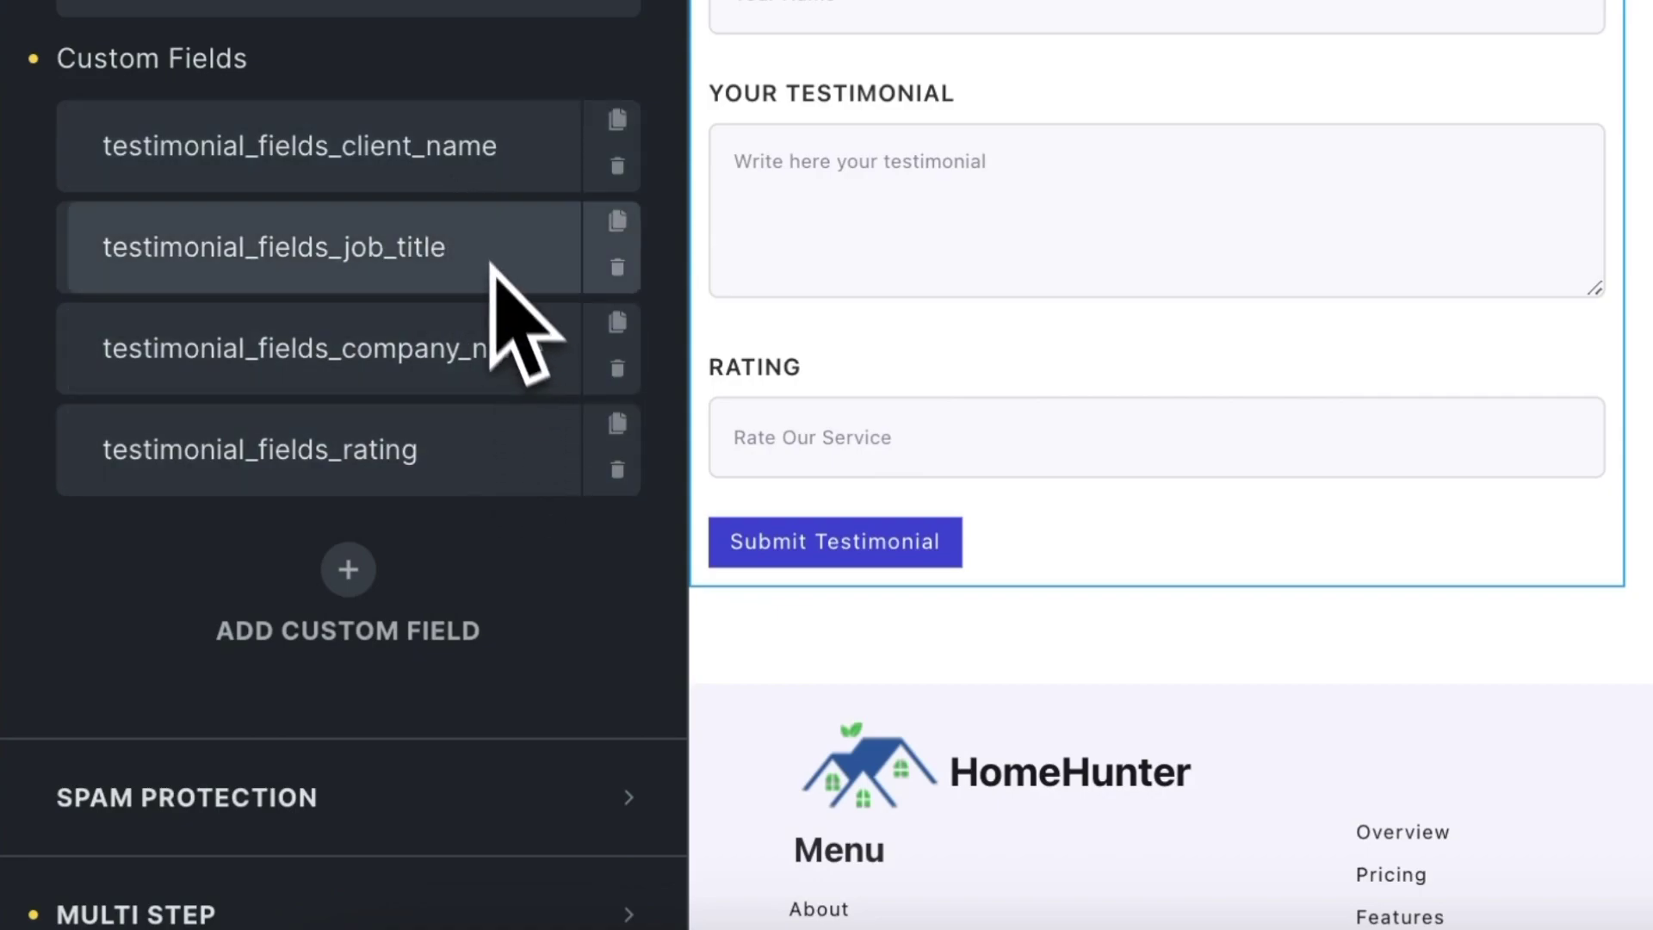
scroll(493, 269, up, 5)
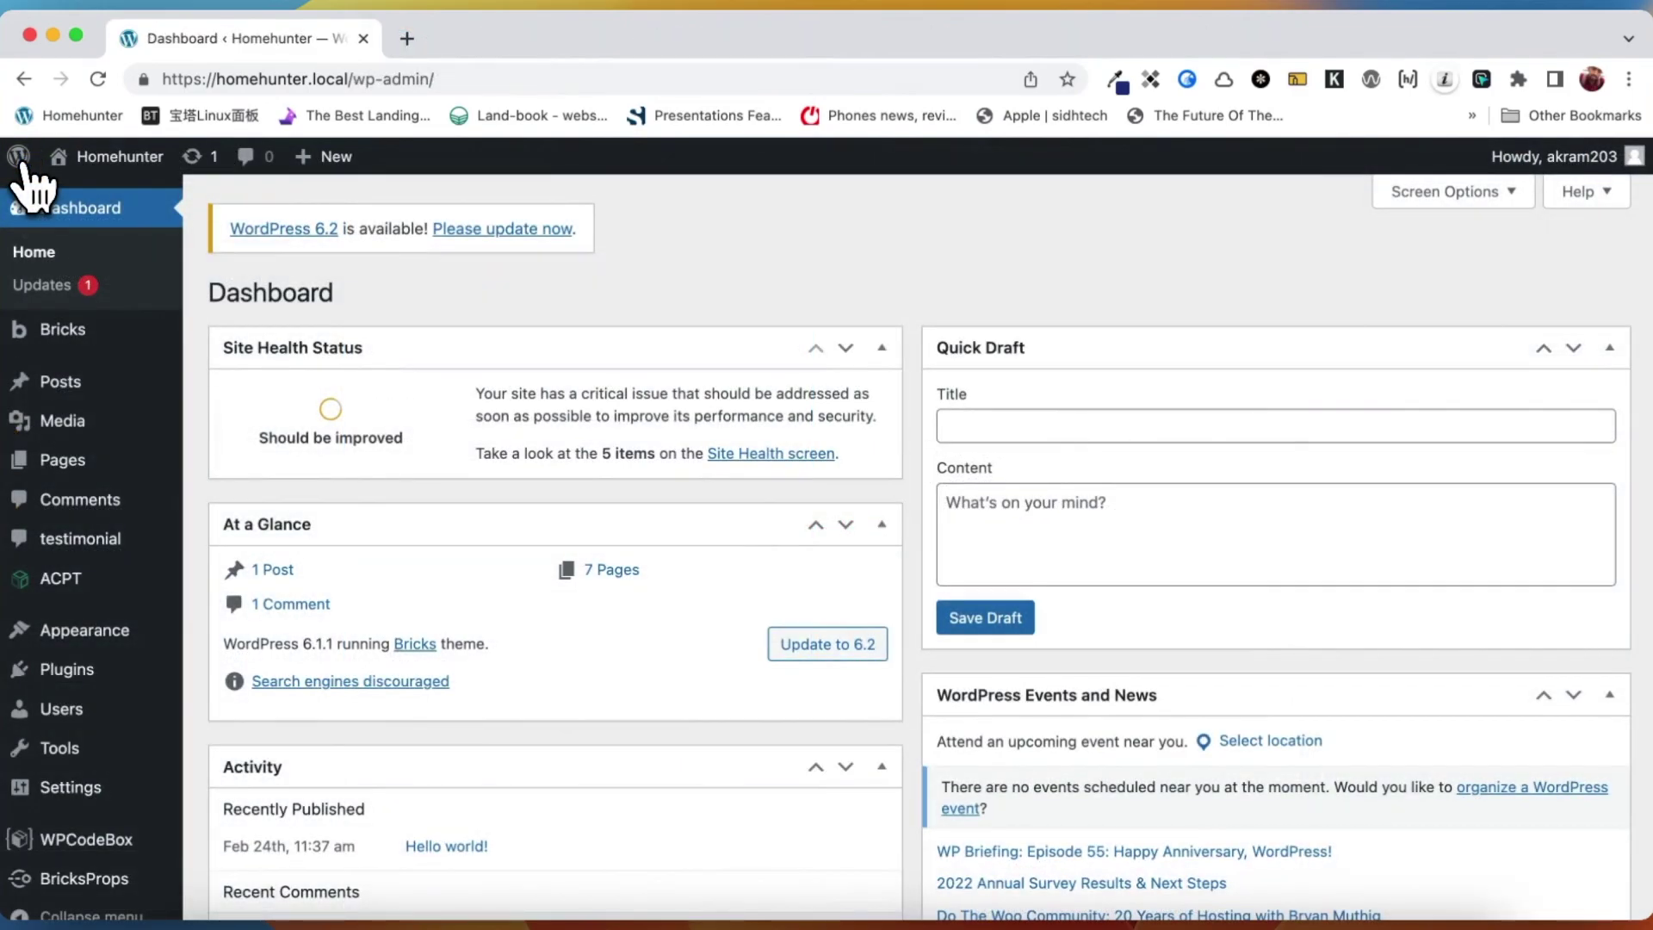
- Check All testimonials, view the live site's Testimonial page, and open the submission form
click(34, 205)
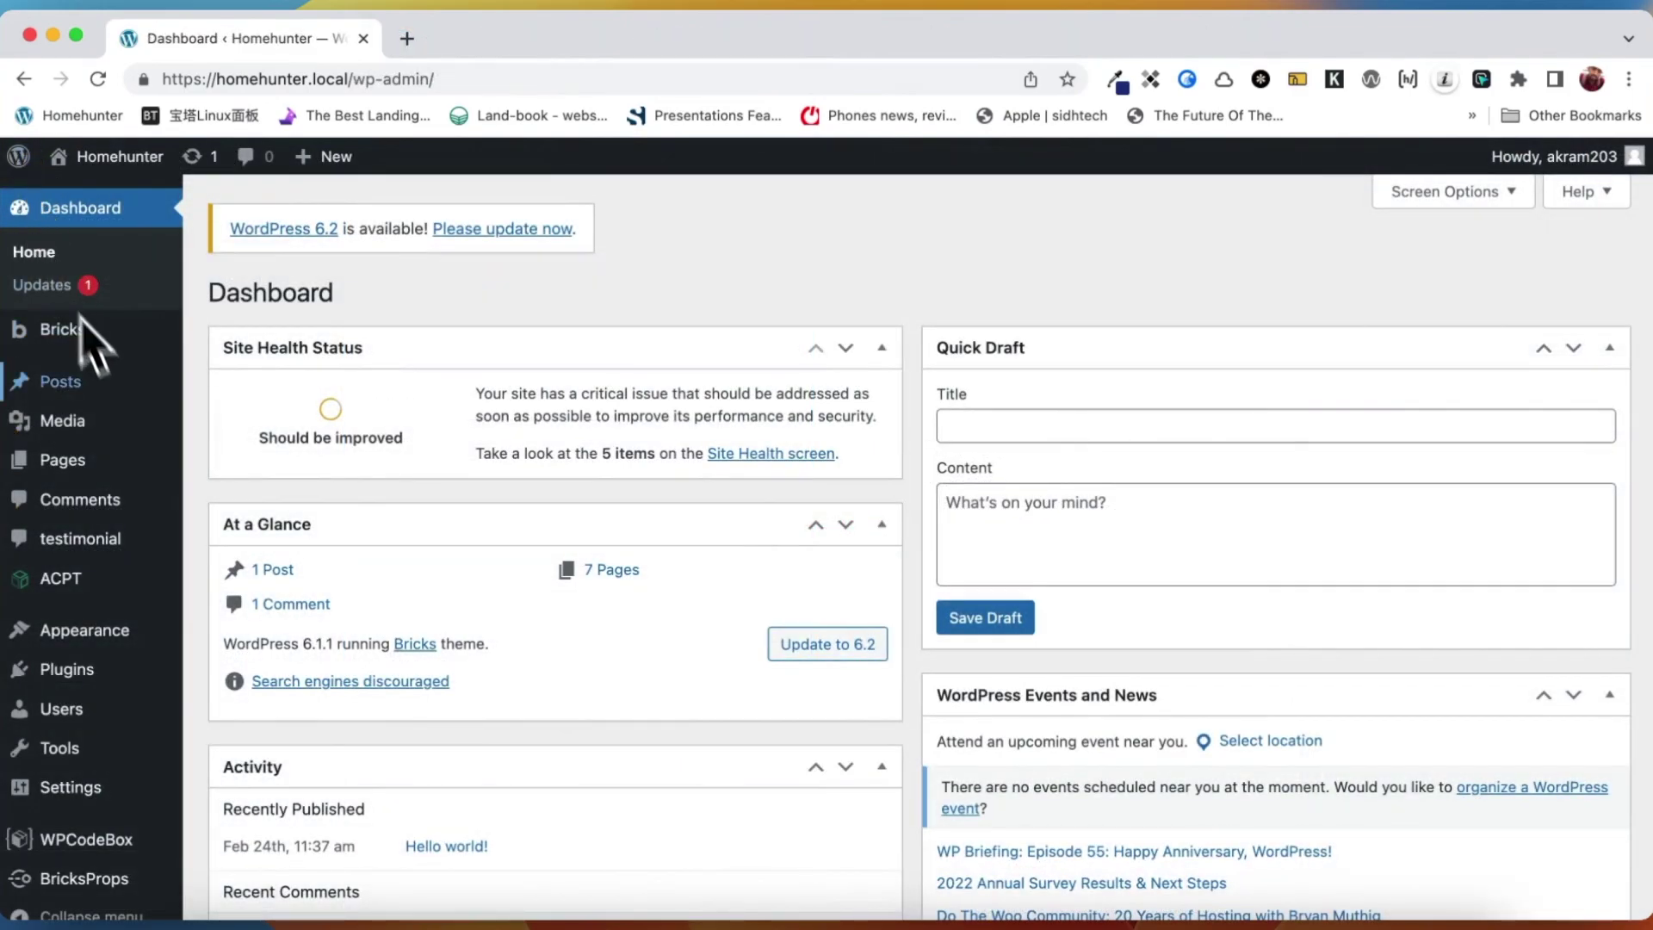
click(99, 538)
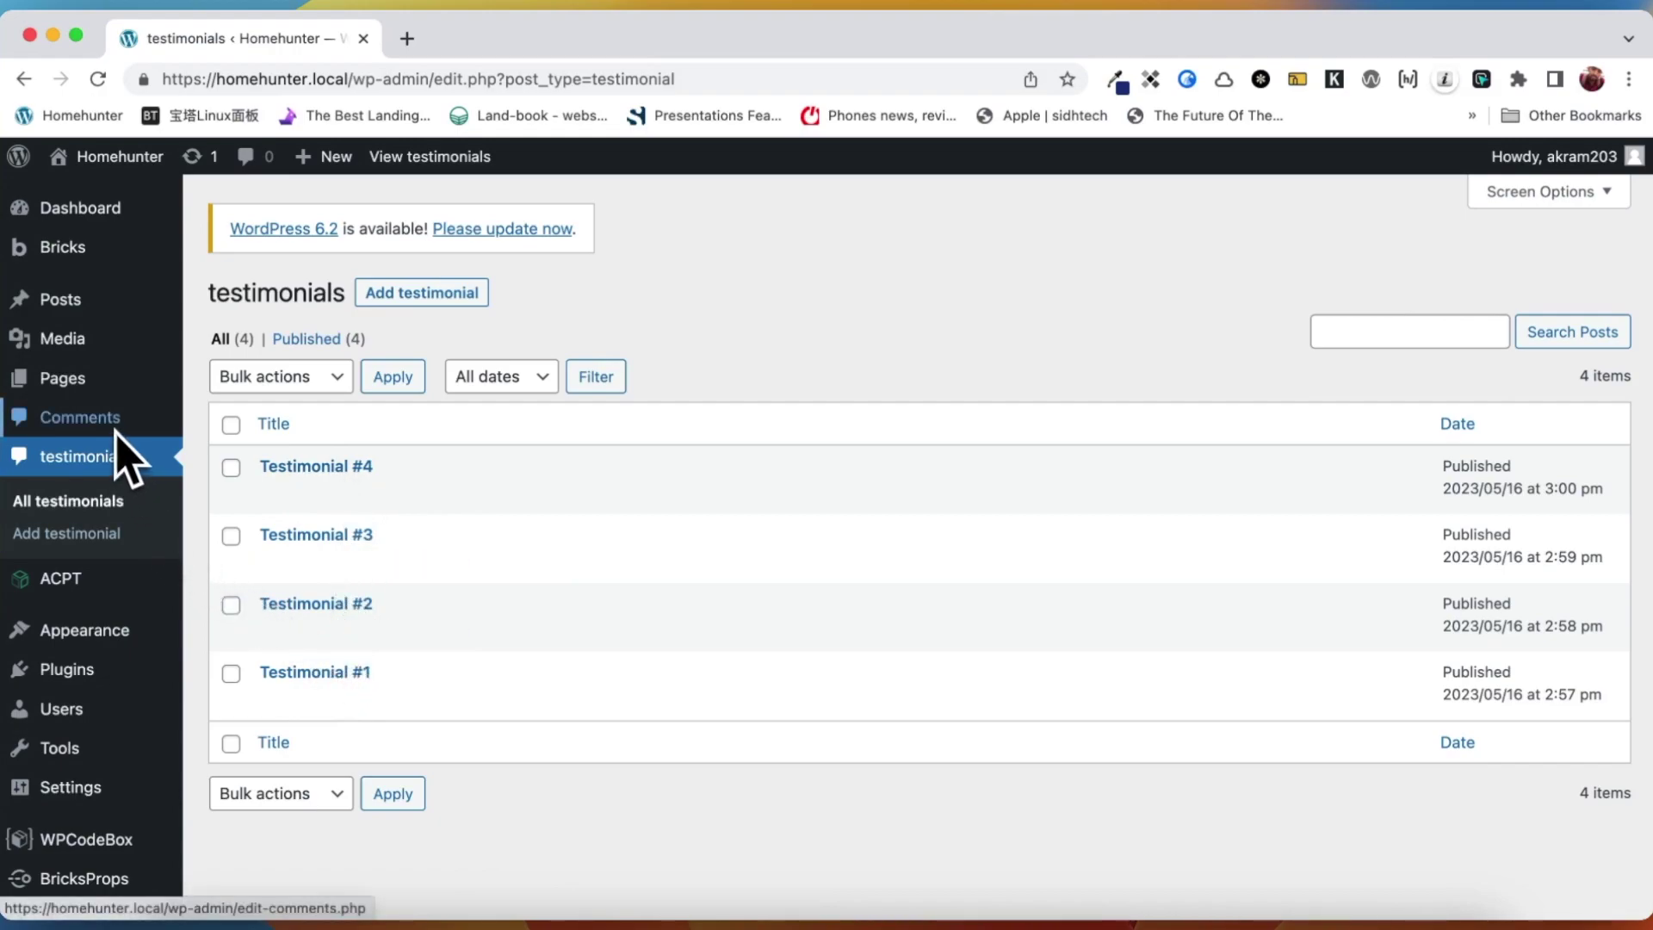
mouse_move(100, 166)
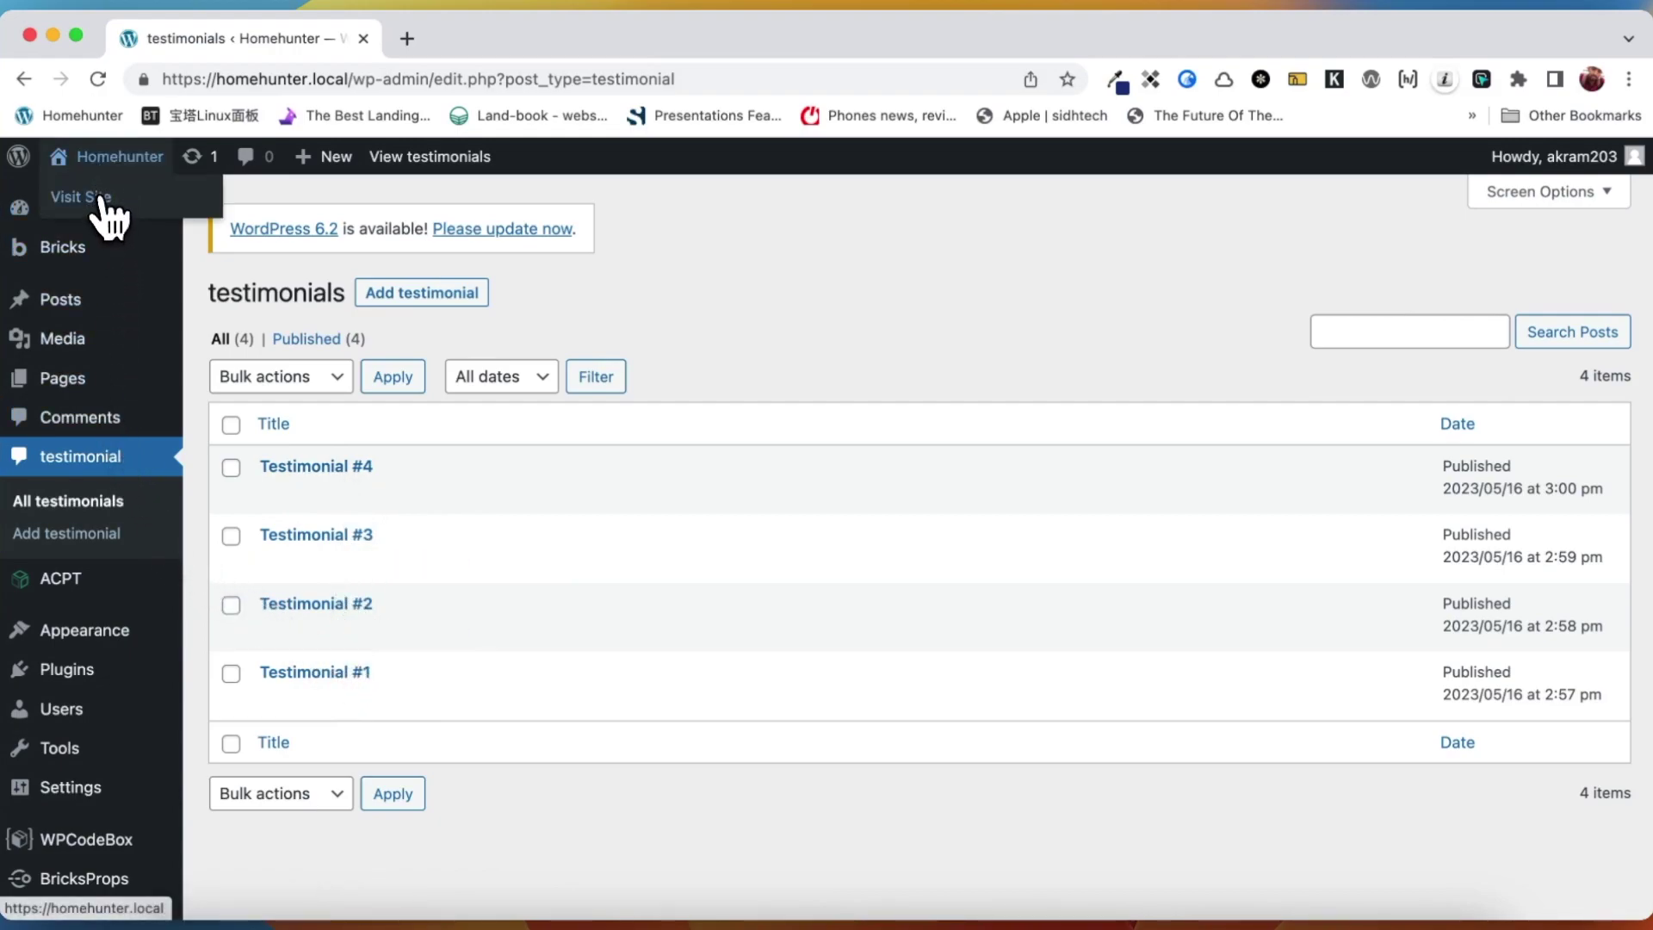
click(100, 200)
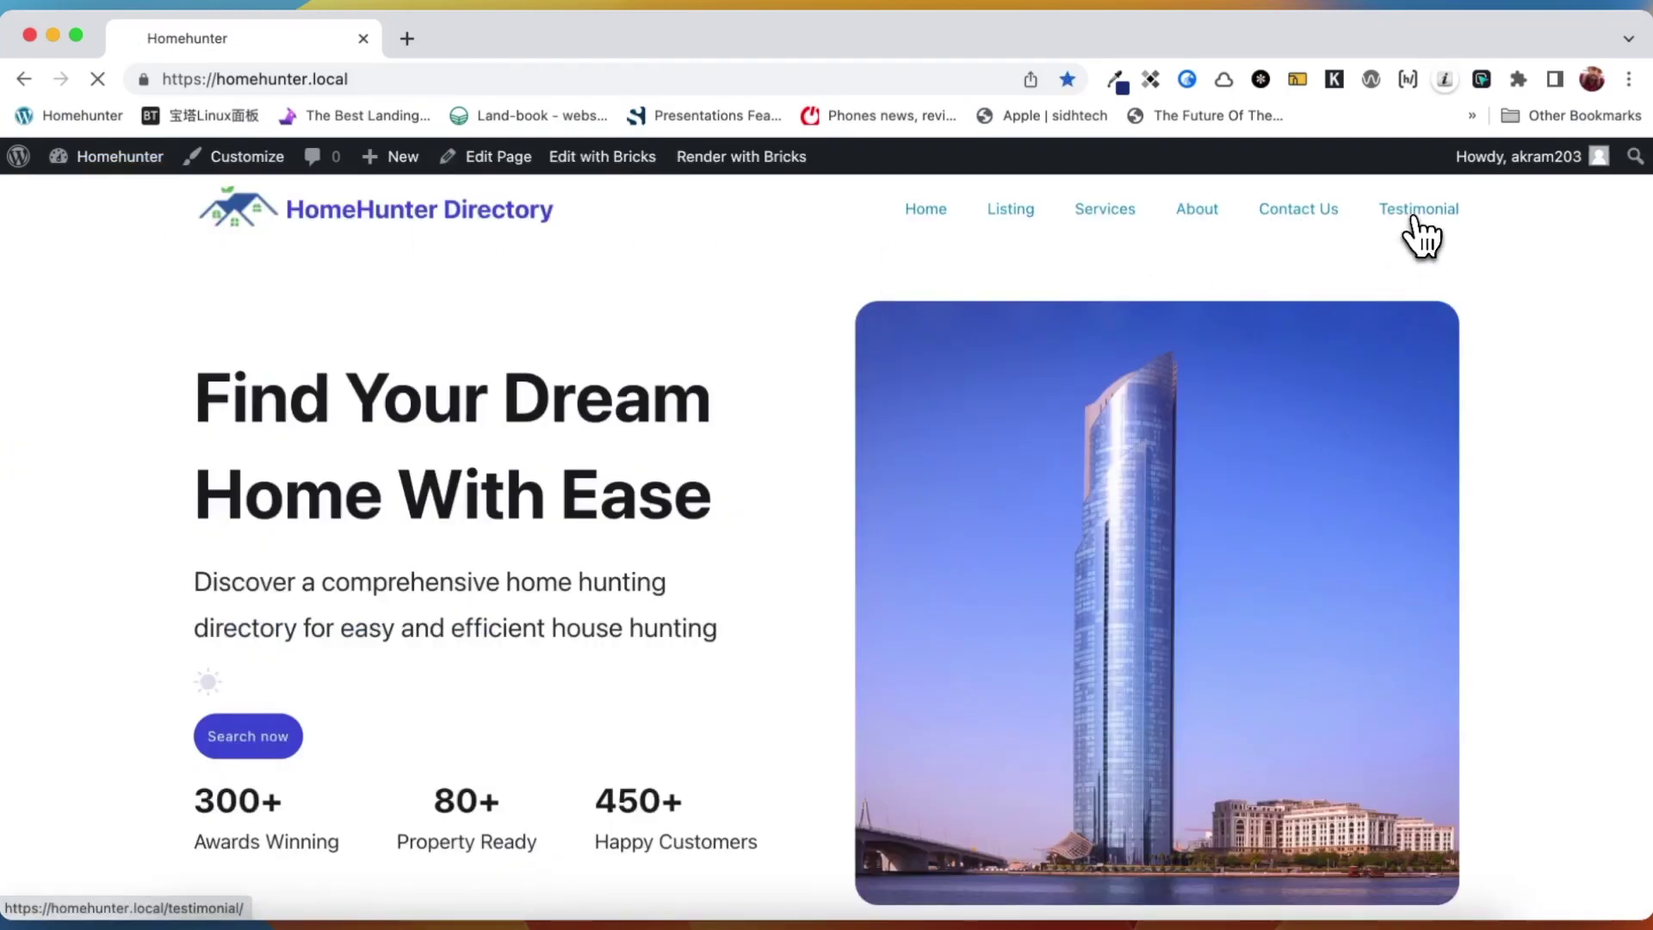
click(1412, 217)
scroll(1238, 586, down, 3)
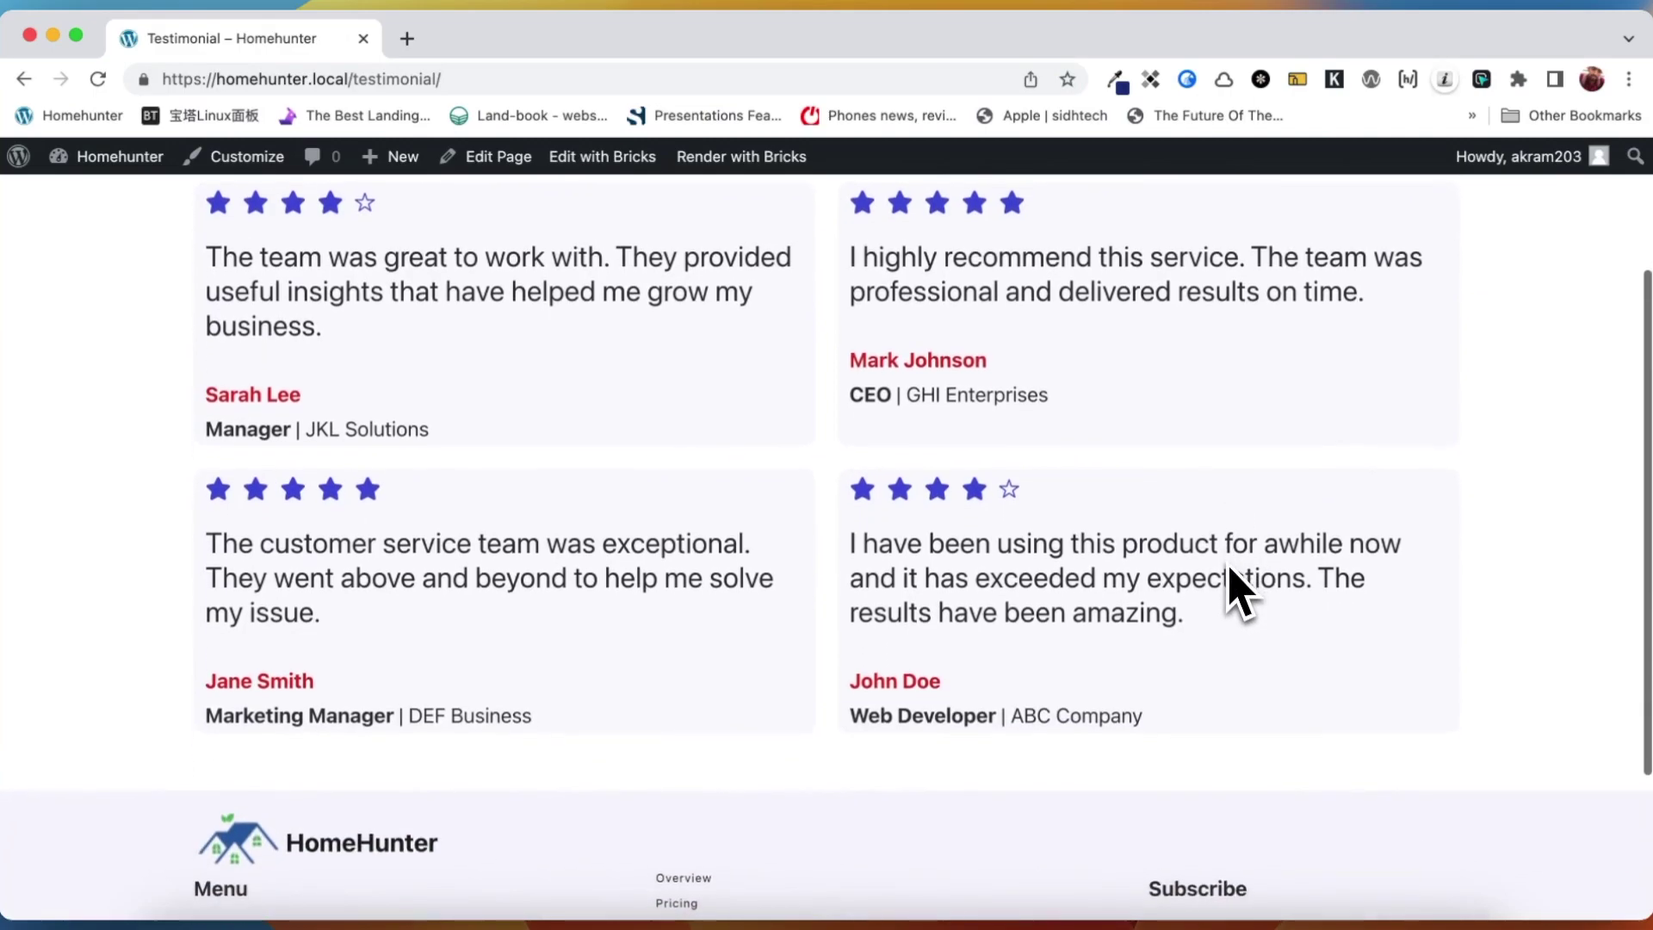
scroll(1237, 585, up, 2)
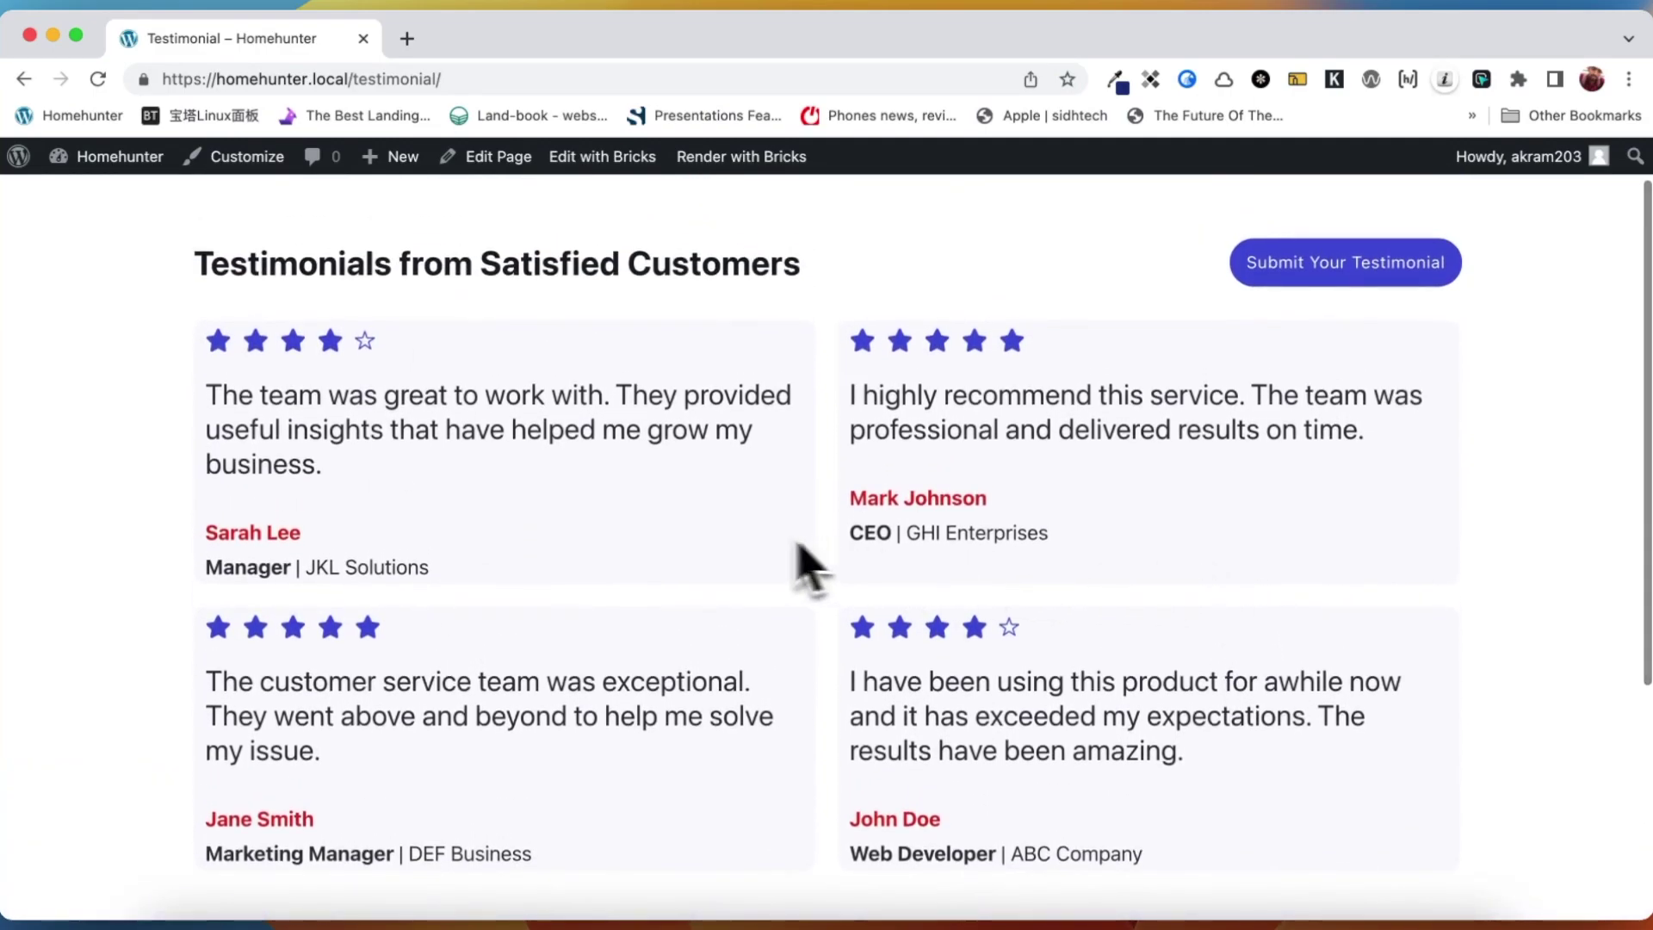
click(1318, 280)
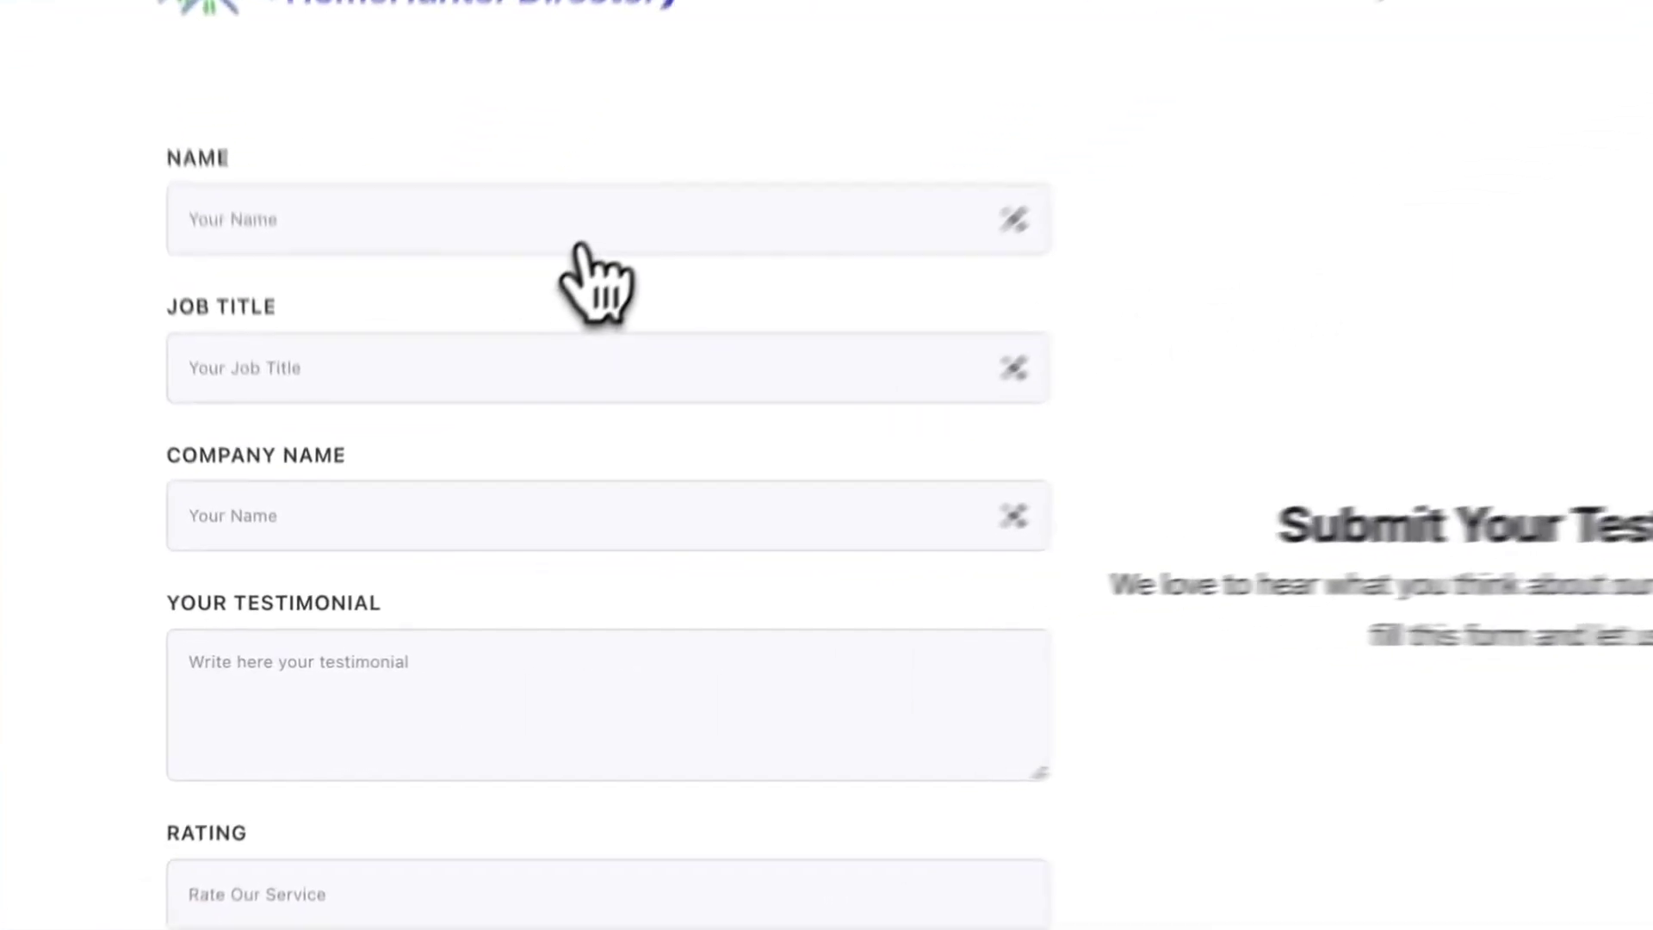
- Submit the form with a client name, job title CEO, company JKL IT Co., review text and rating 1
click(626, 379)
text(Akra)
key(Tab)
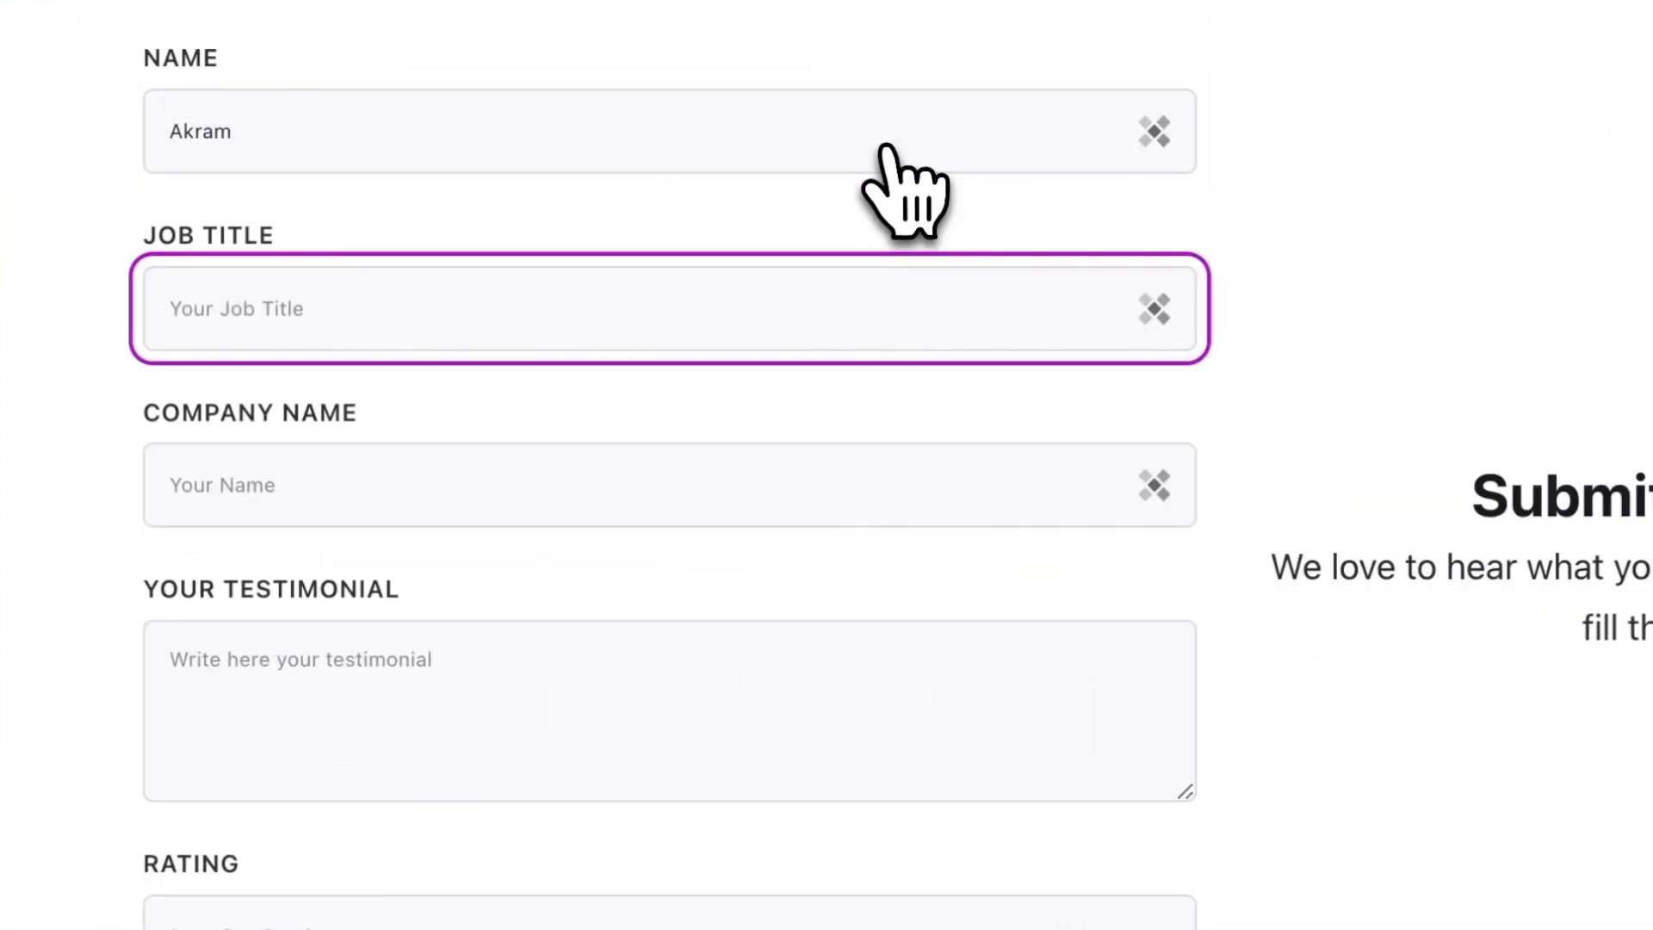
key(Tab)
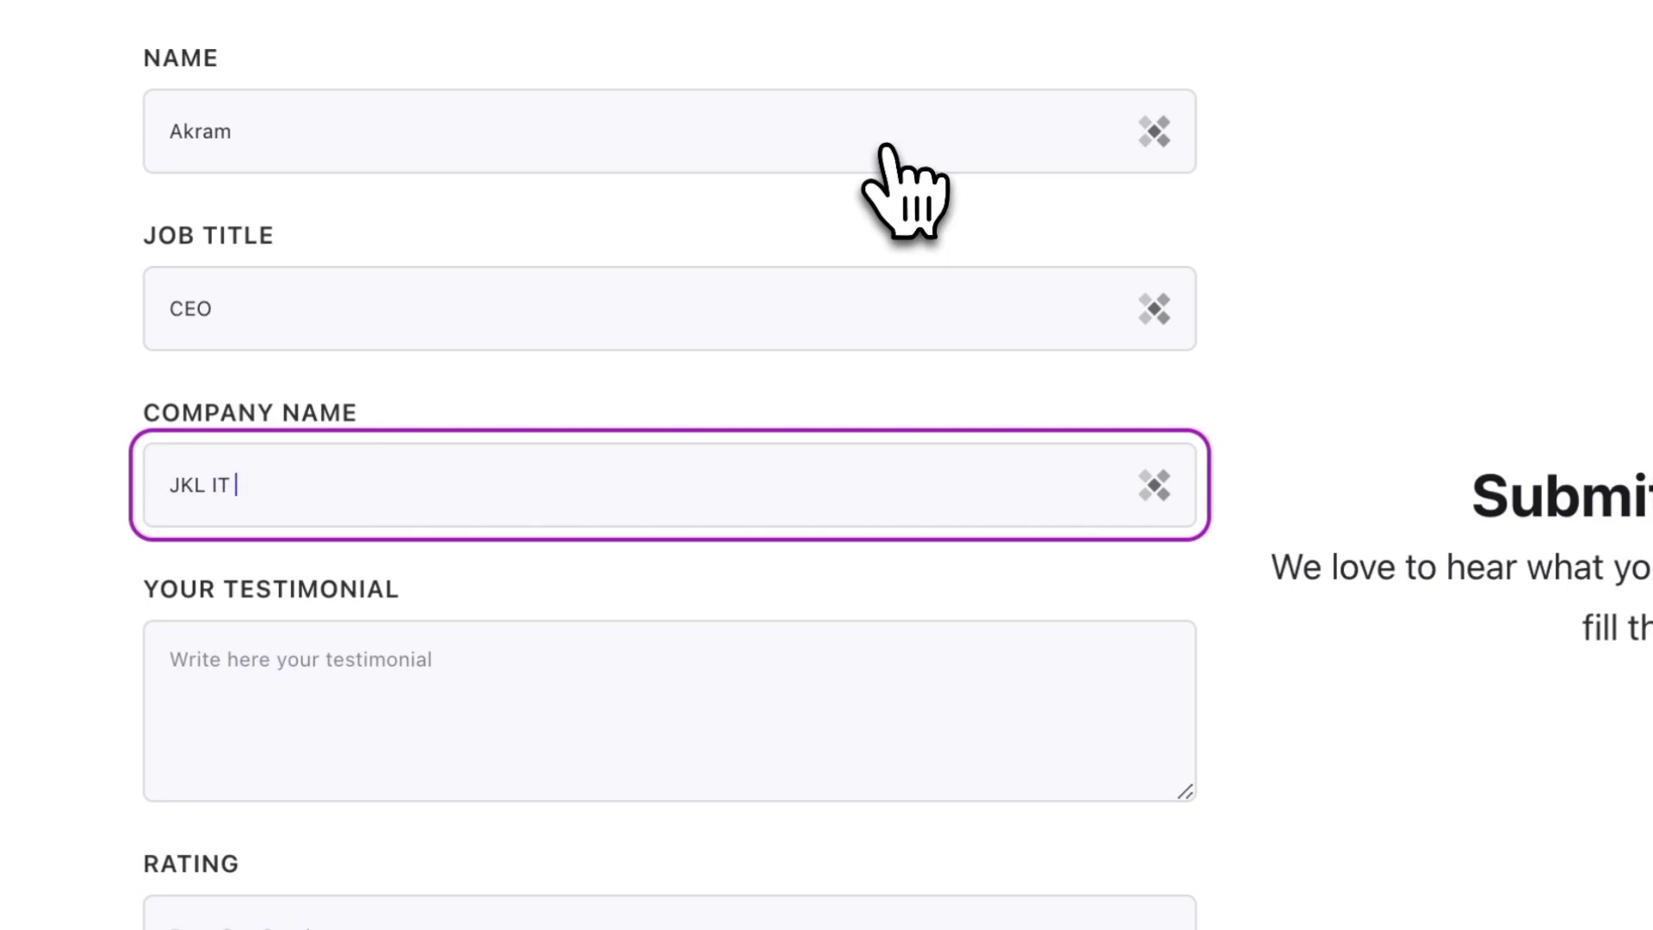
scroll(844, 293, down, 2)
click(612, 564)
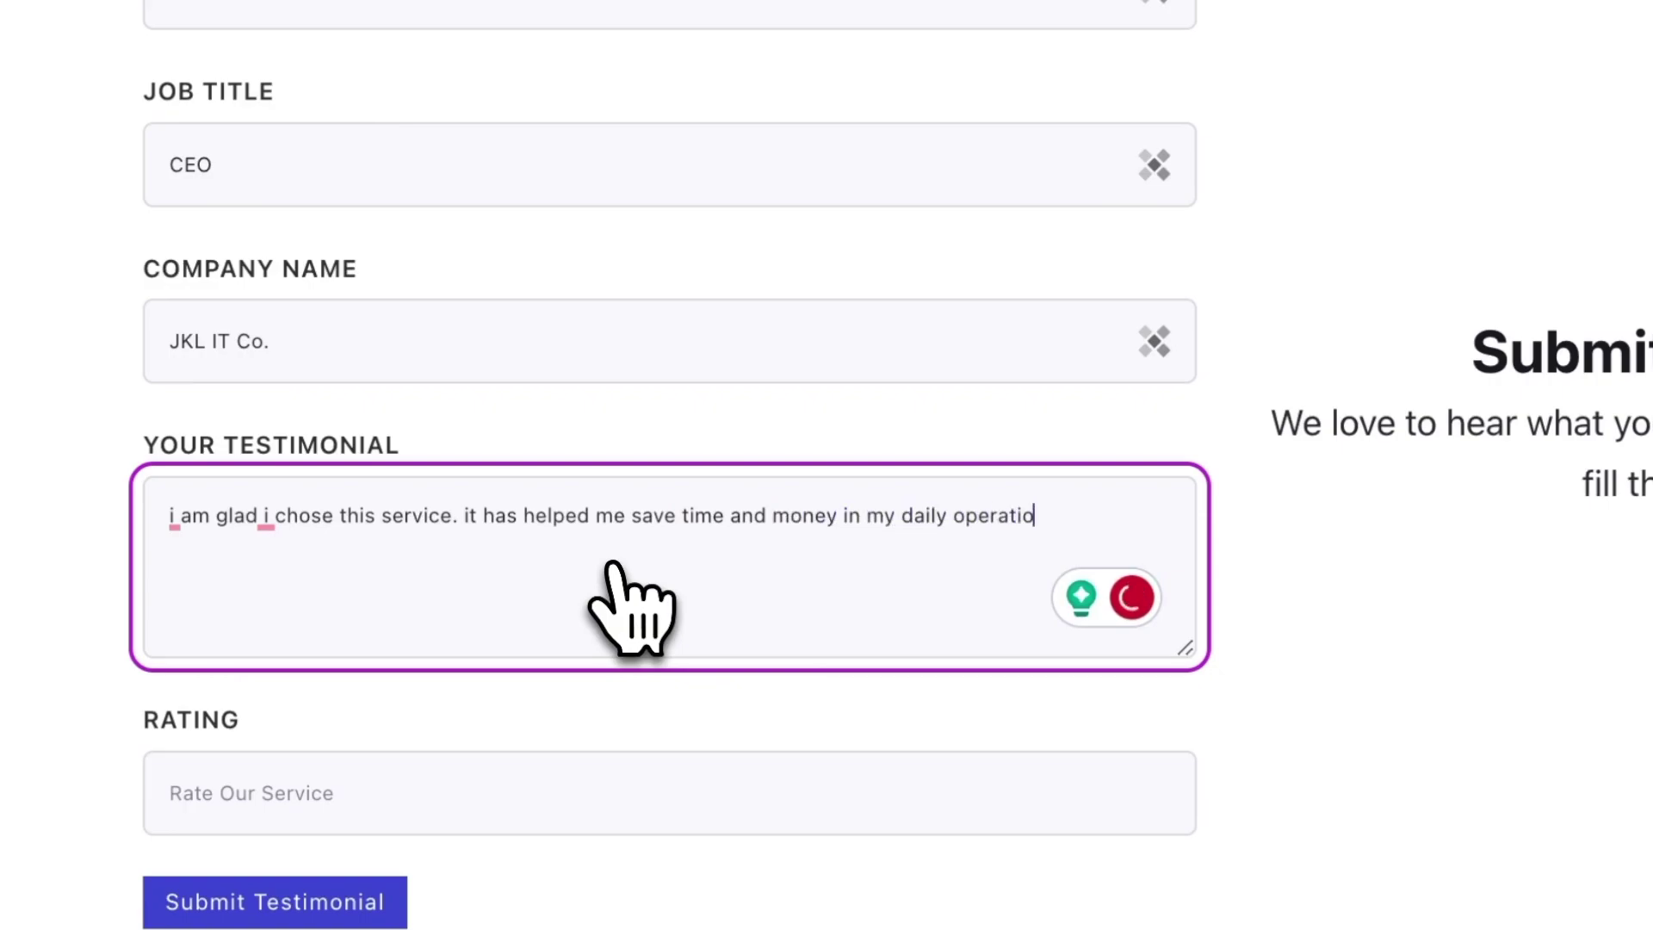
click(490, 792)
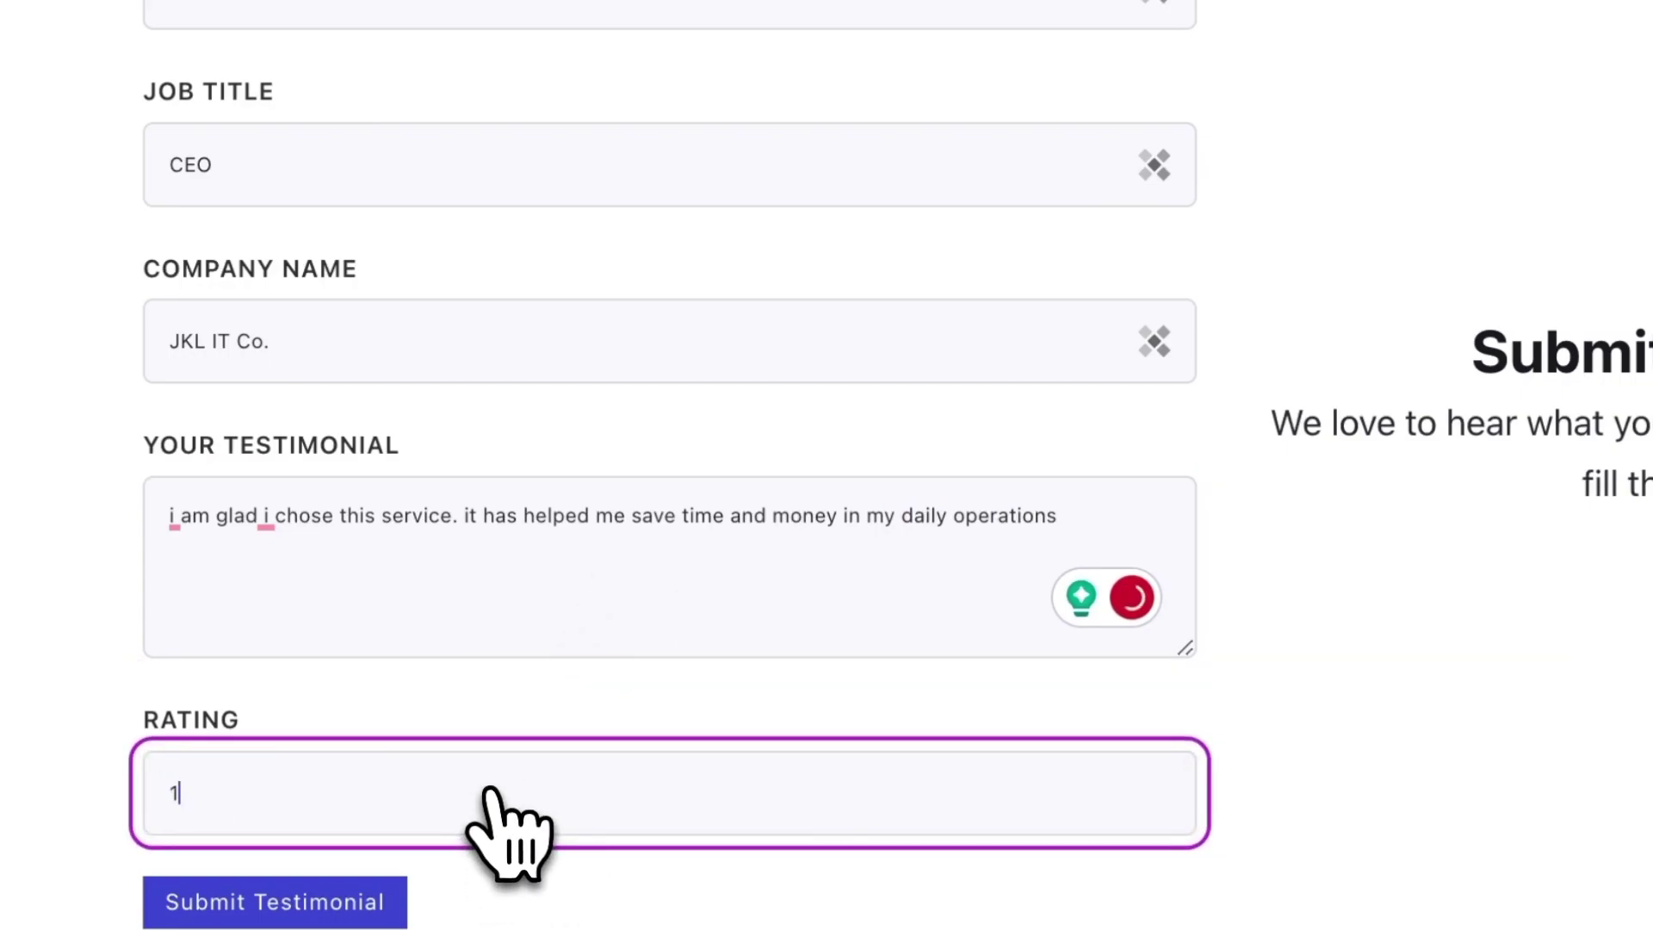
click(536, 916)
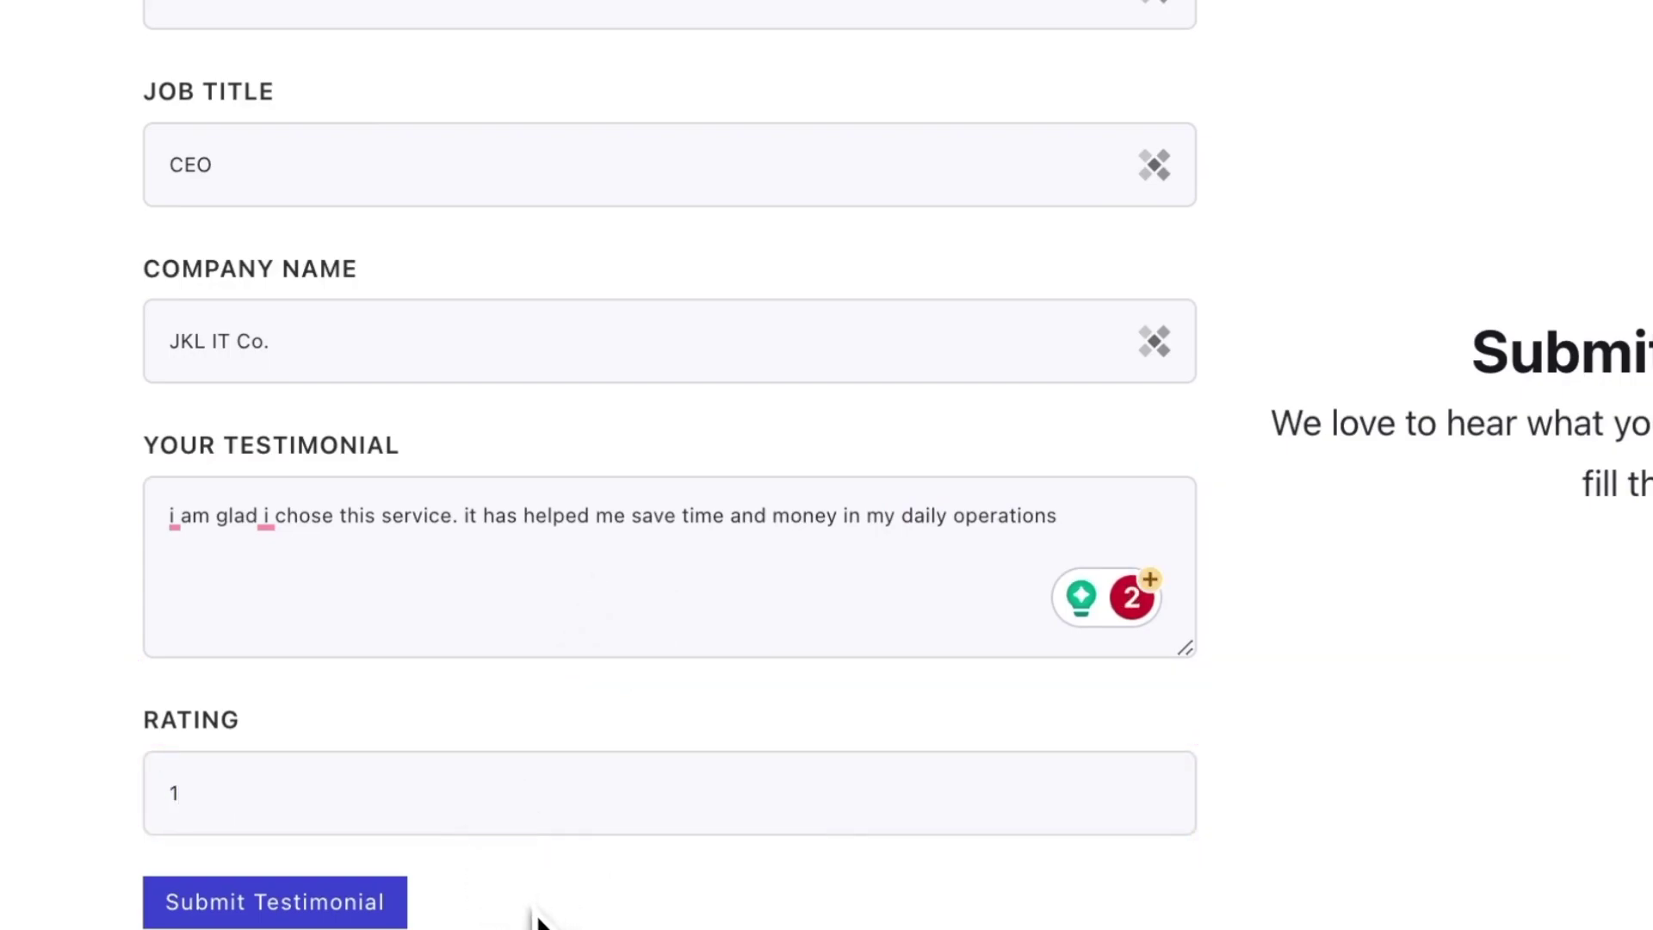
click(368, 903)
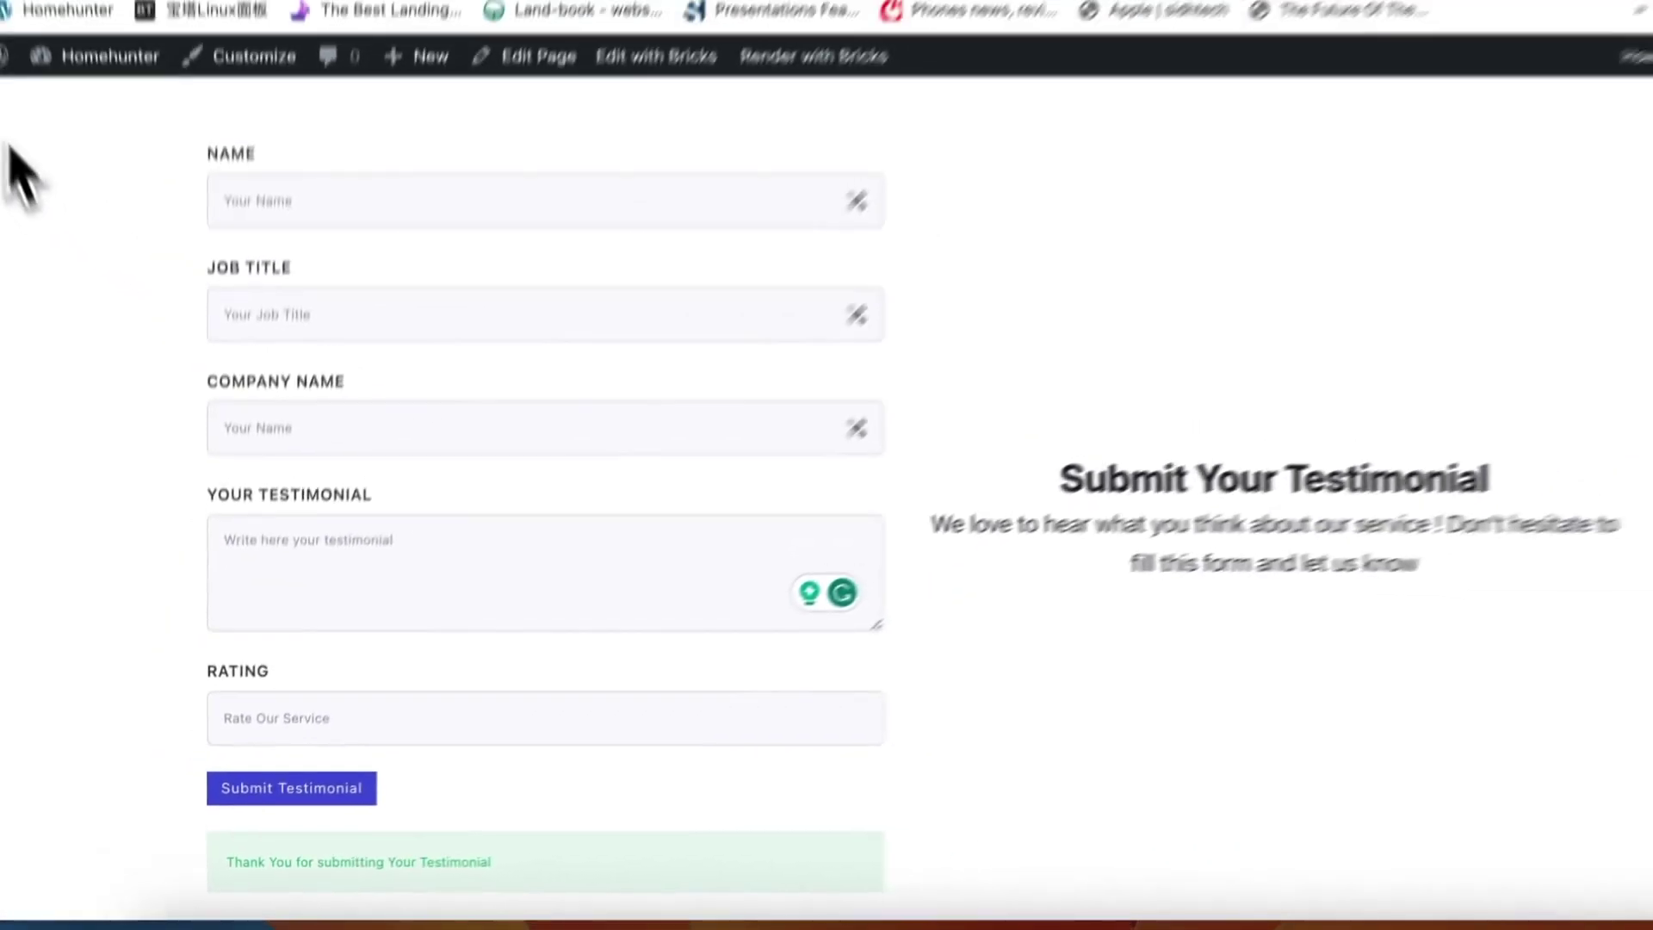
- Open the new Draft testimonial from the admin testimonials list in the editor
click(1, 61)
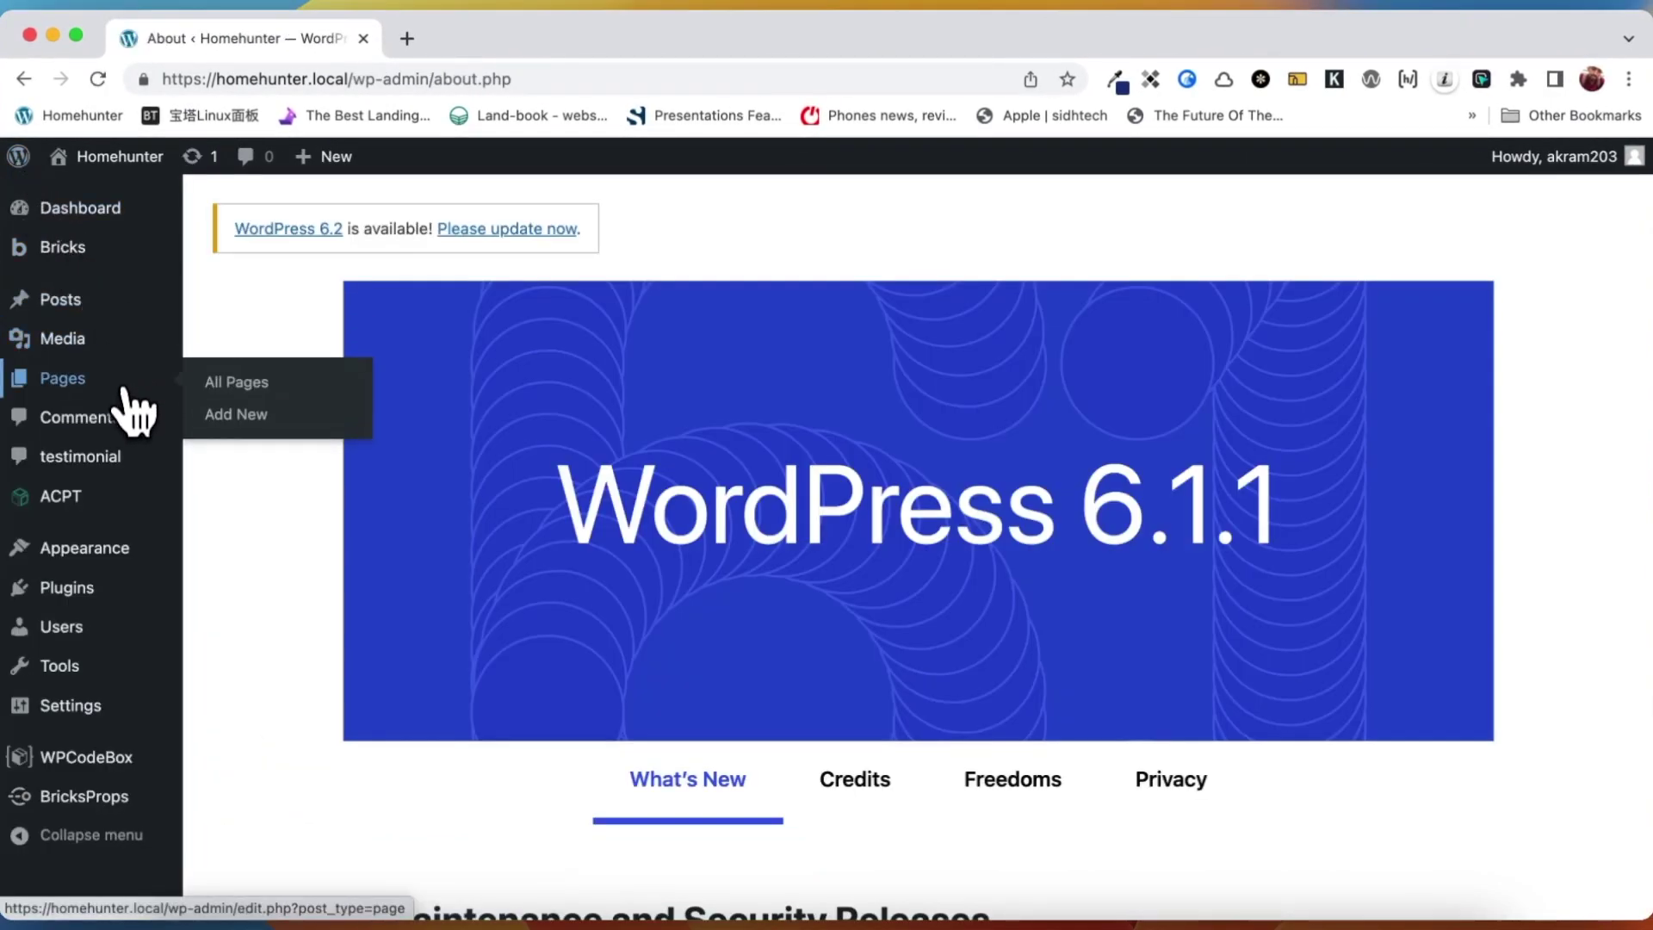
click(114, 455)
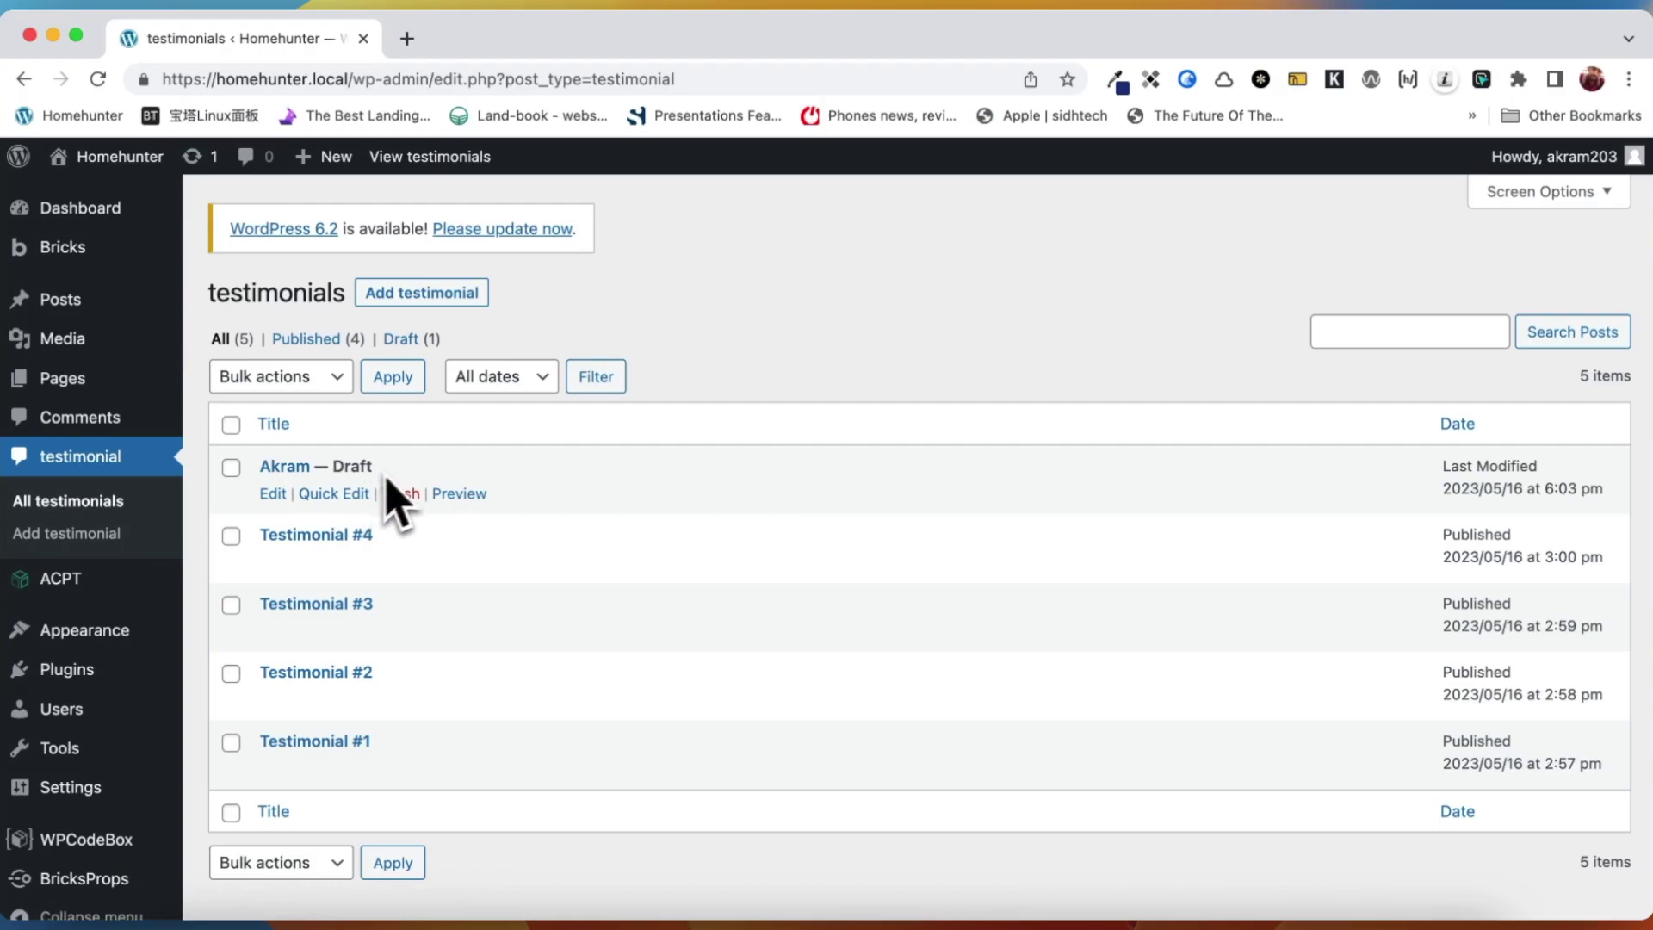
click(274, 496)
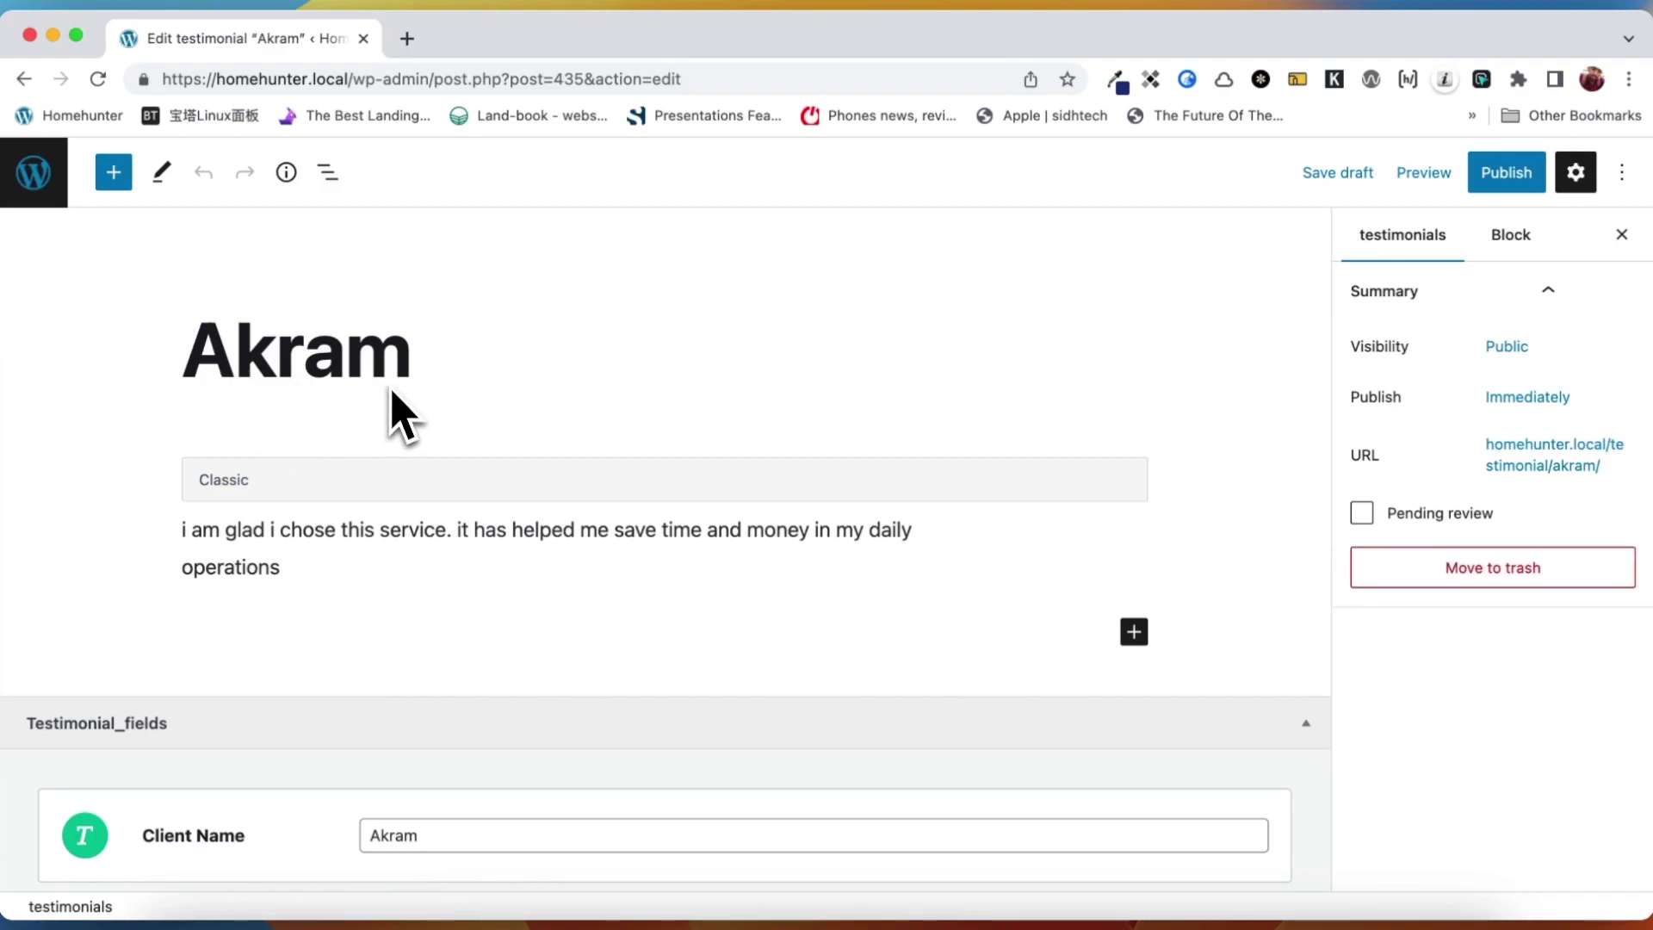
- Check the CEO, JKL IT Co. and rating 1 fields, publish the testimonial, and return to the list
scroll(416, 628, down, 3)
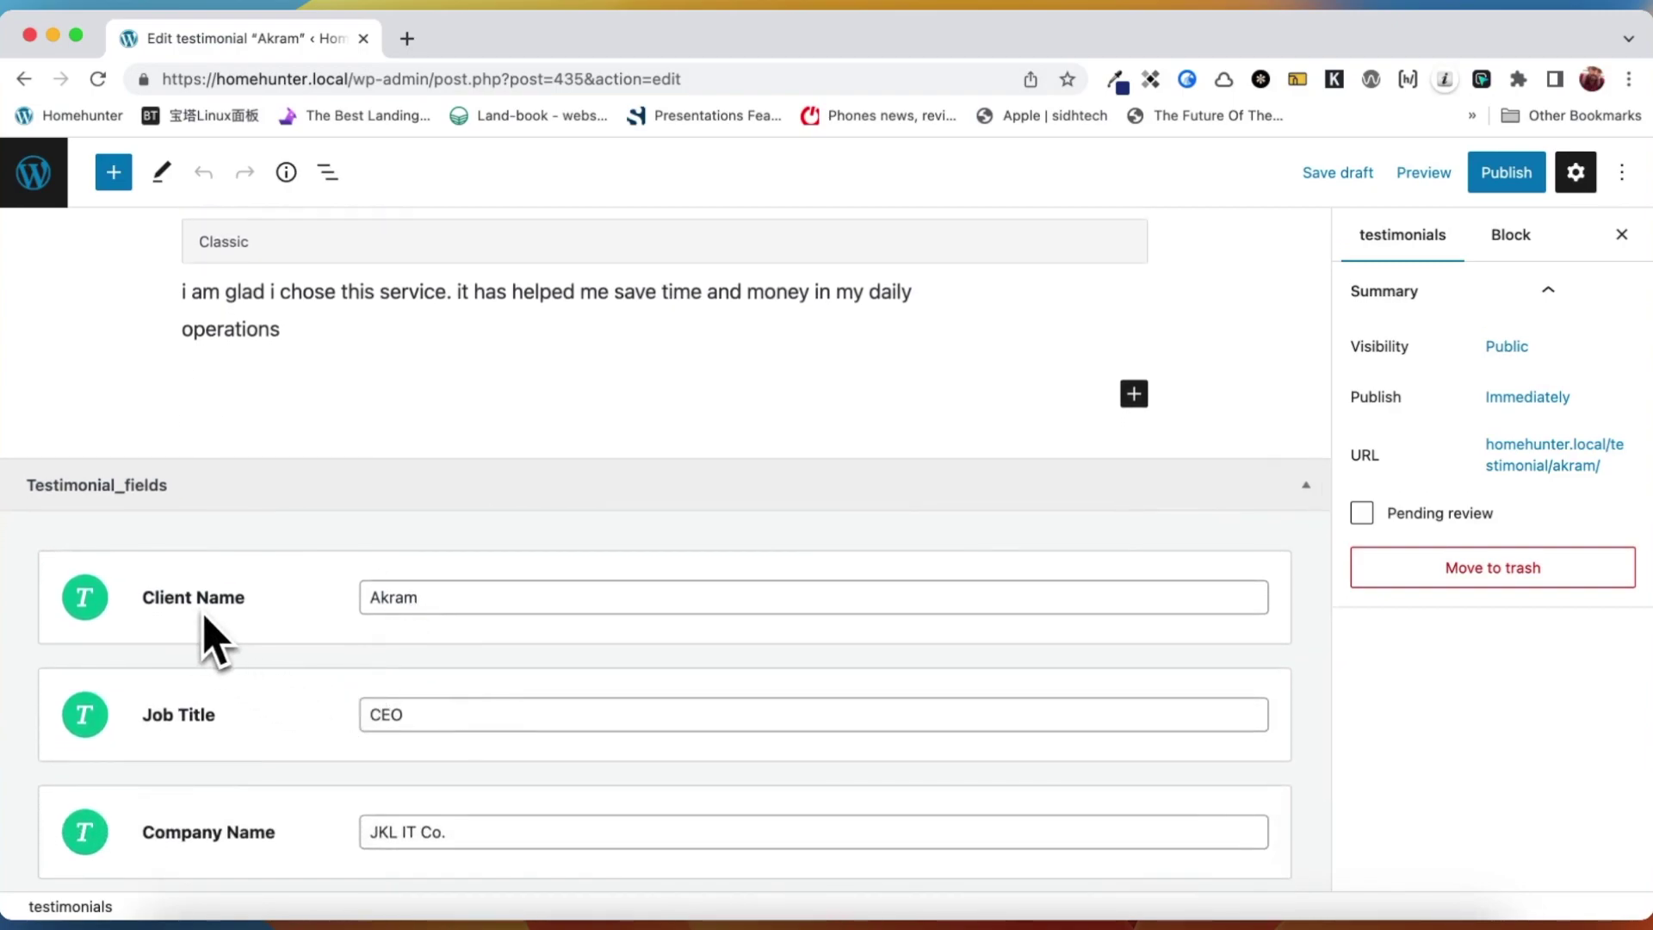
scroll(325, 720, down, 2)
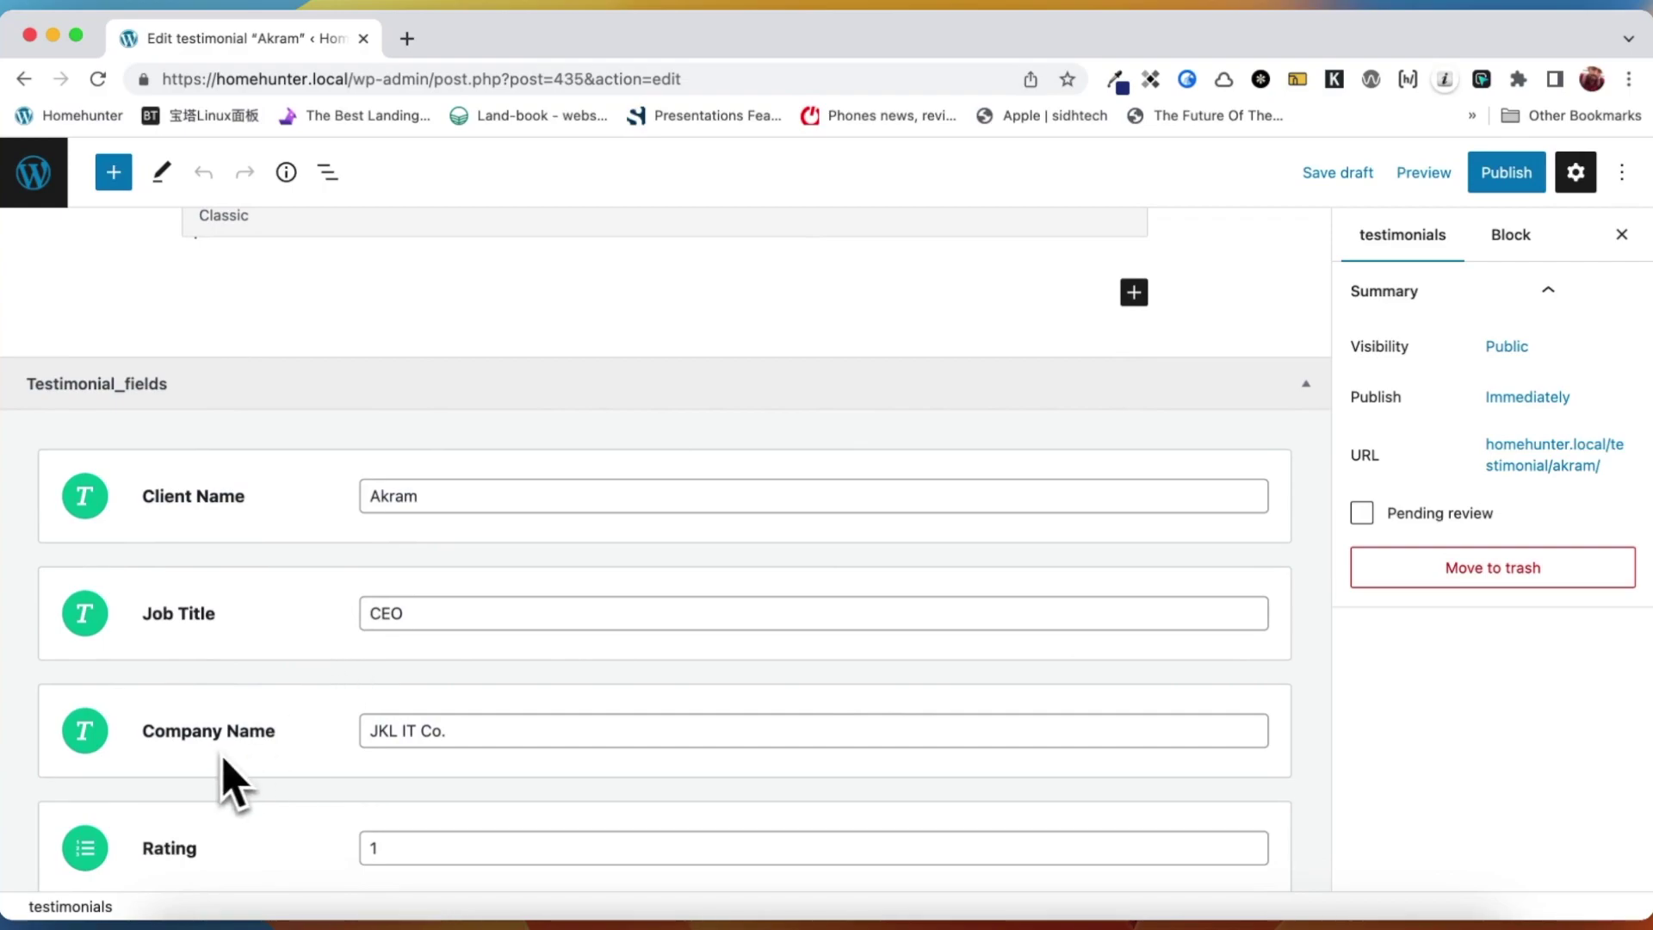
scroll(284, 788, down, 1)
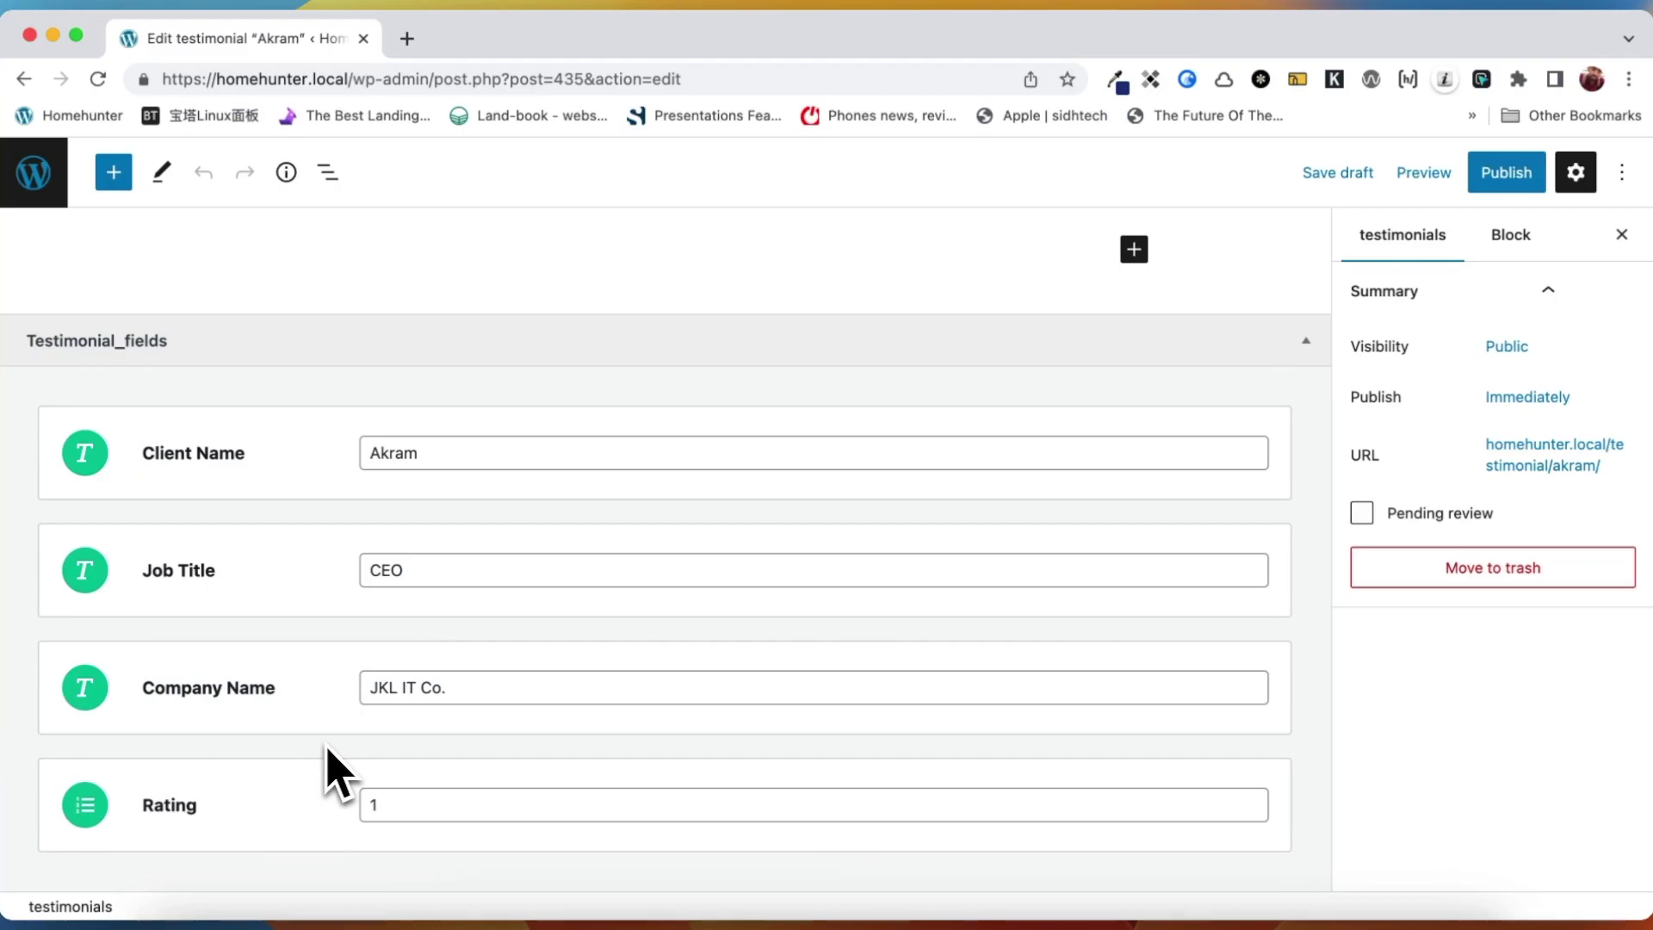
click(1520, 183)
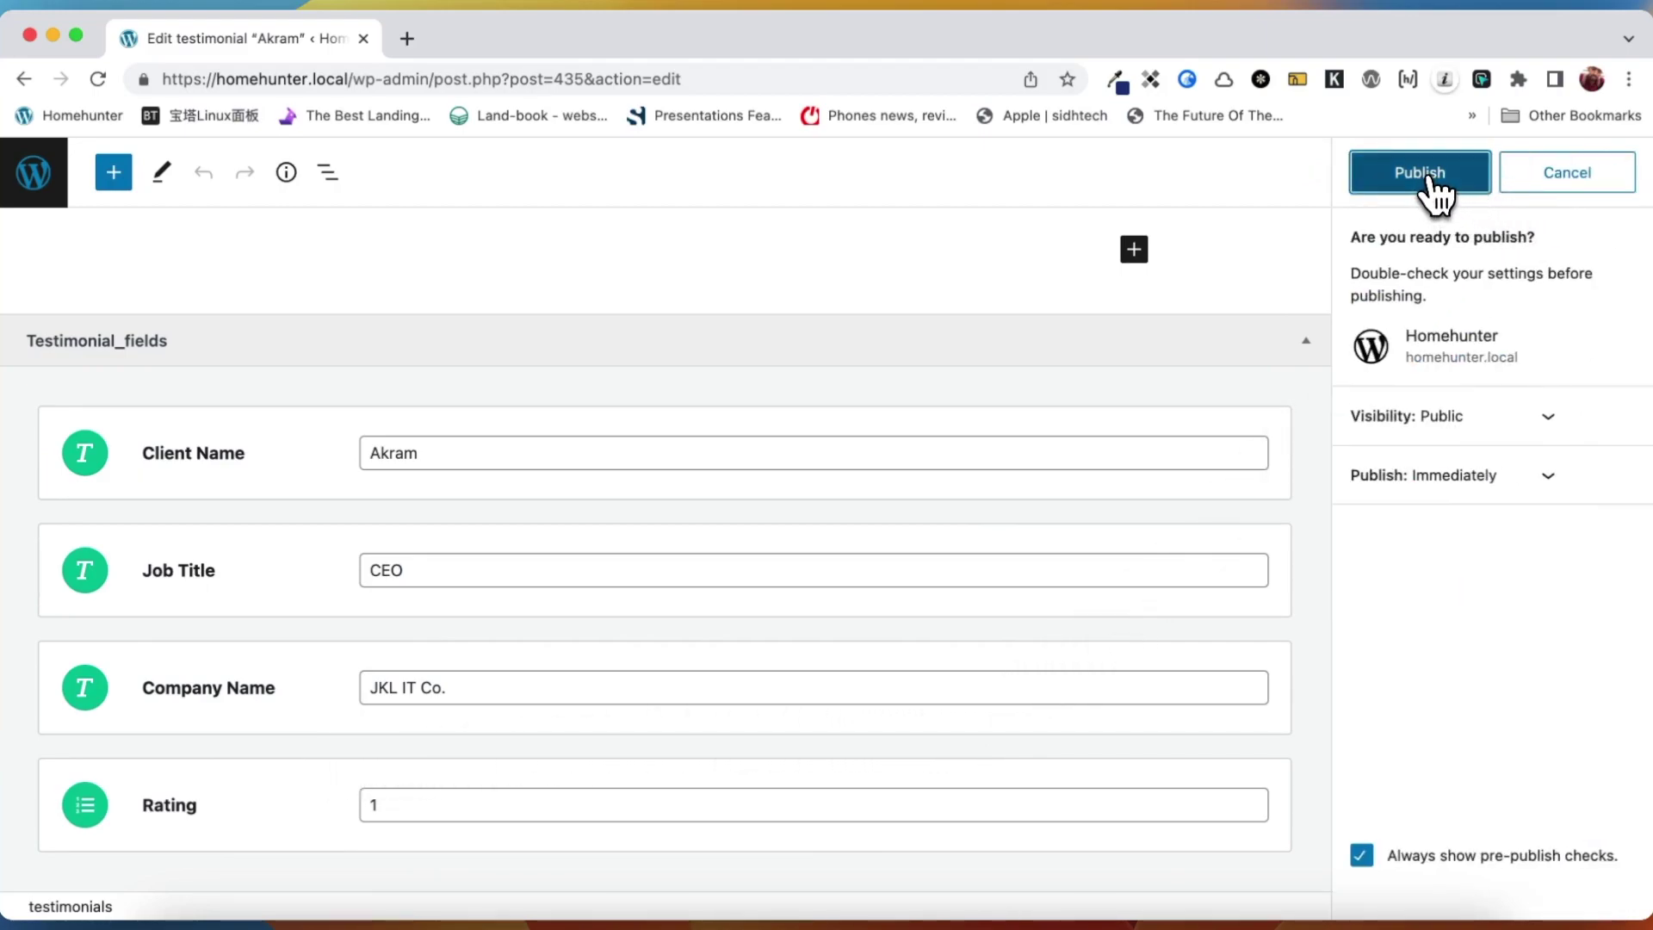
click(1429, 176)
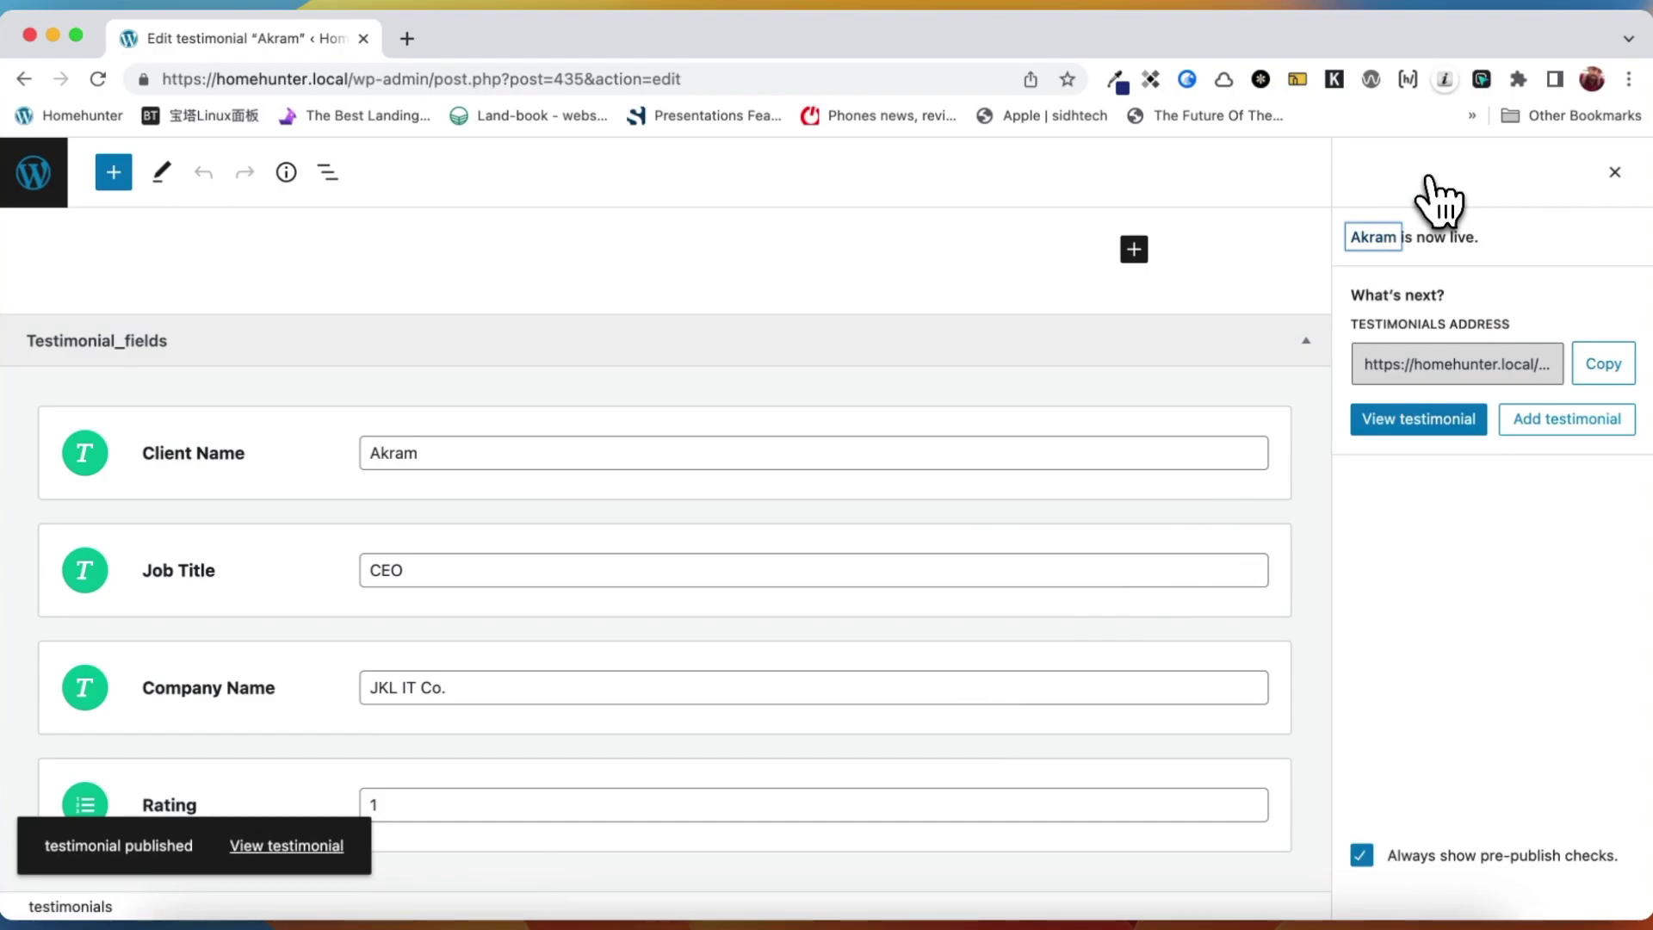
click(39, 174)
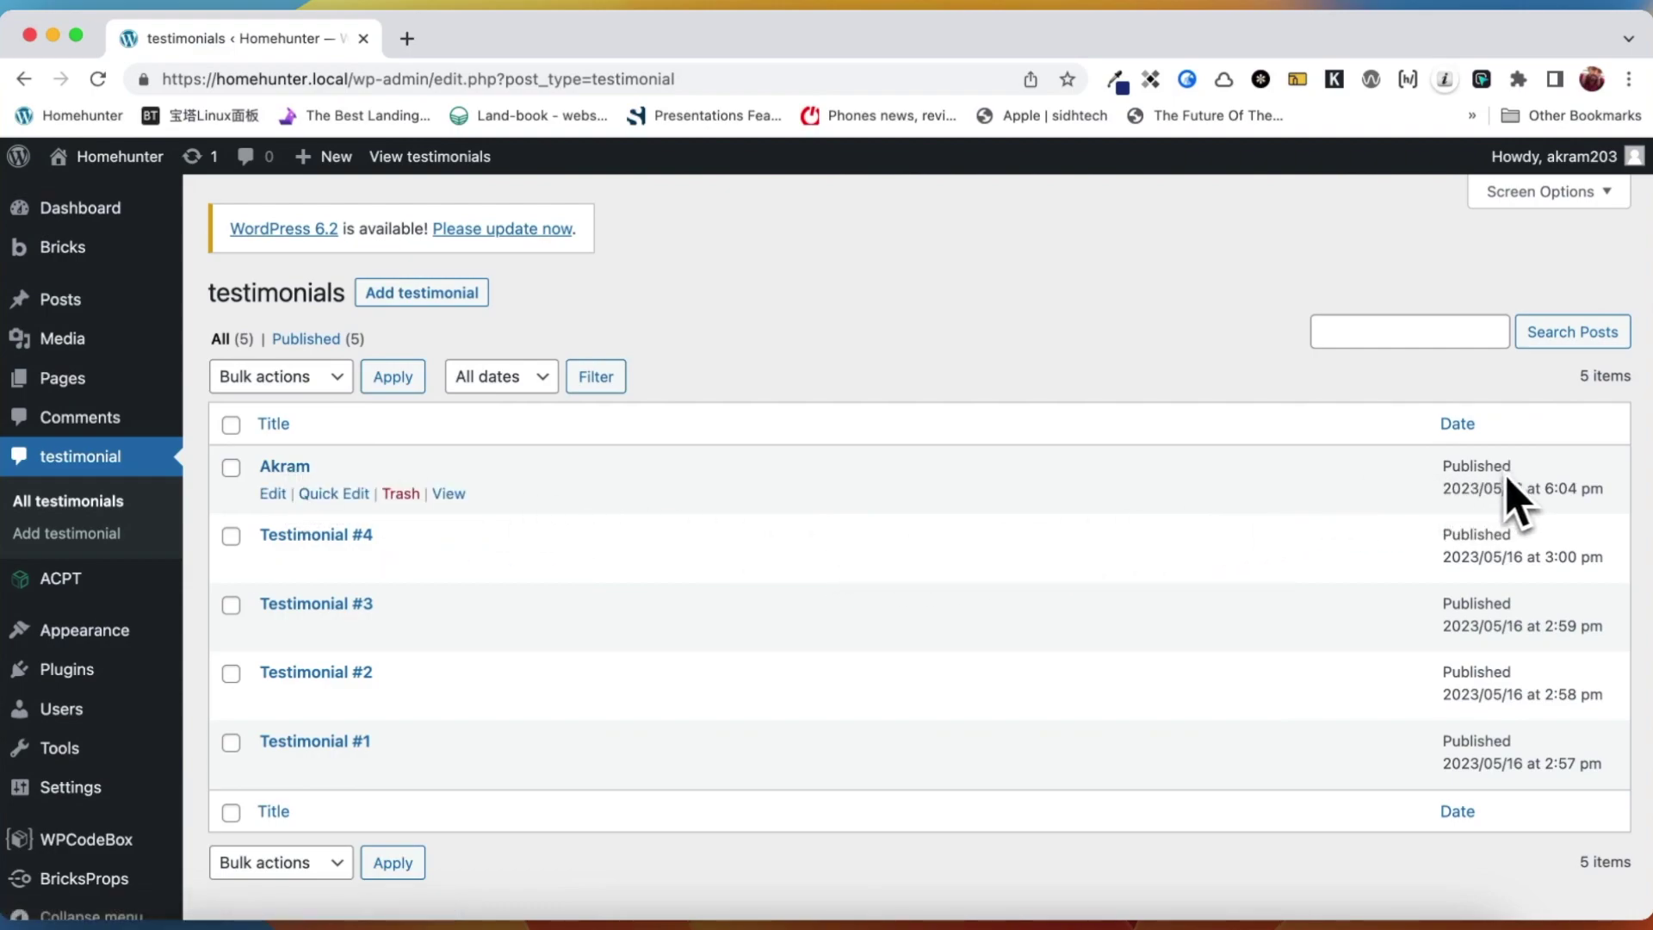
- Confirm the one-star JKL IT Co. testimonial on the live site, then reopen the submission form
mouse_move(121, 172)
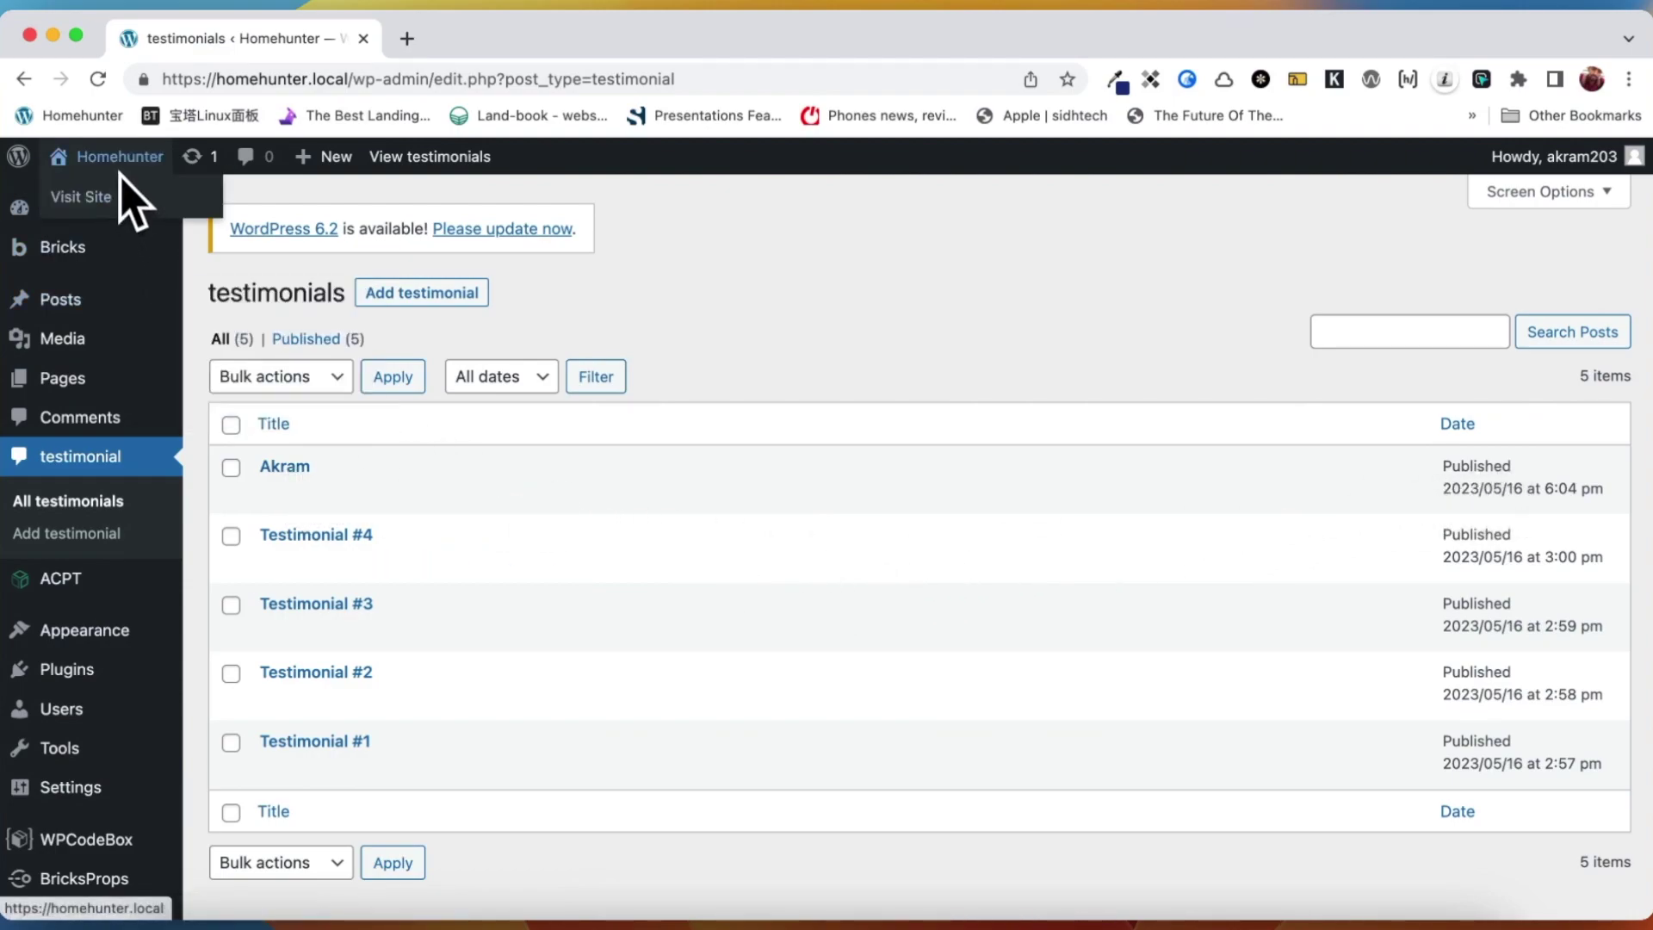
click(110, 198)
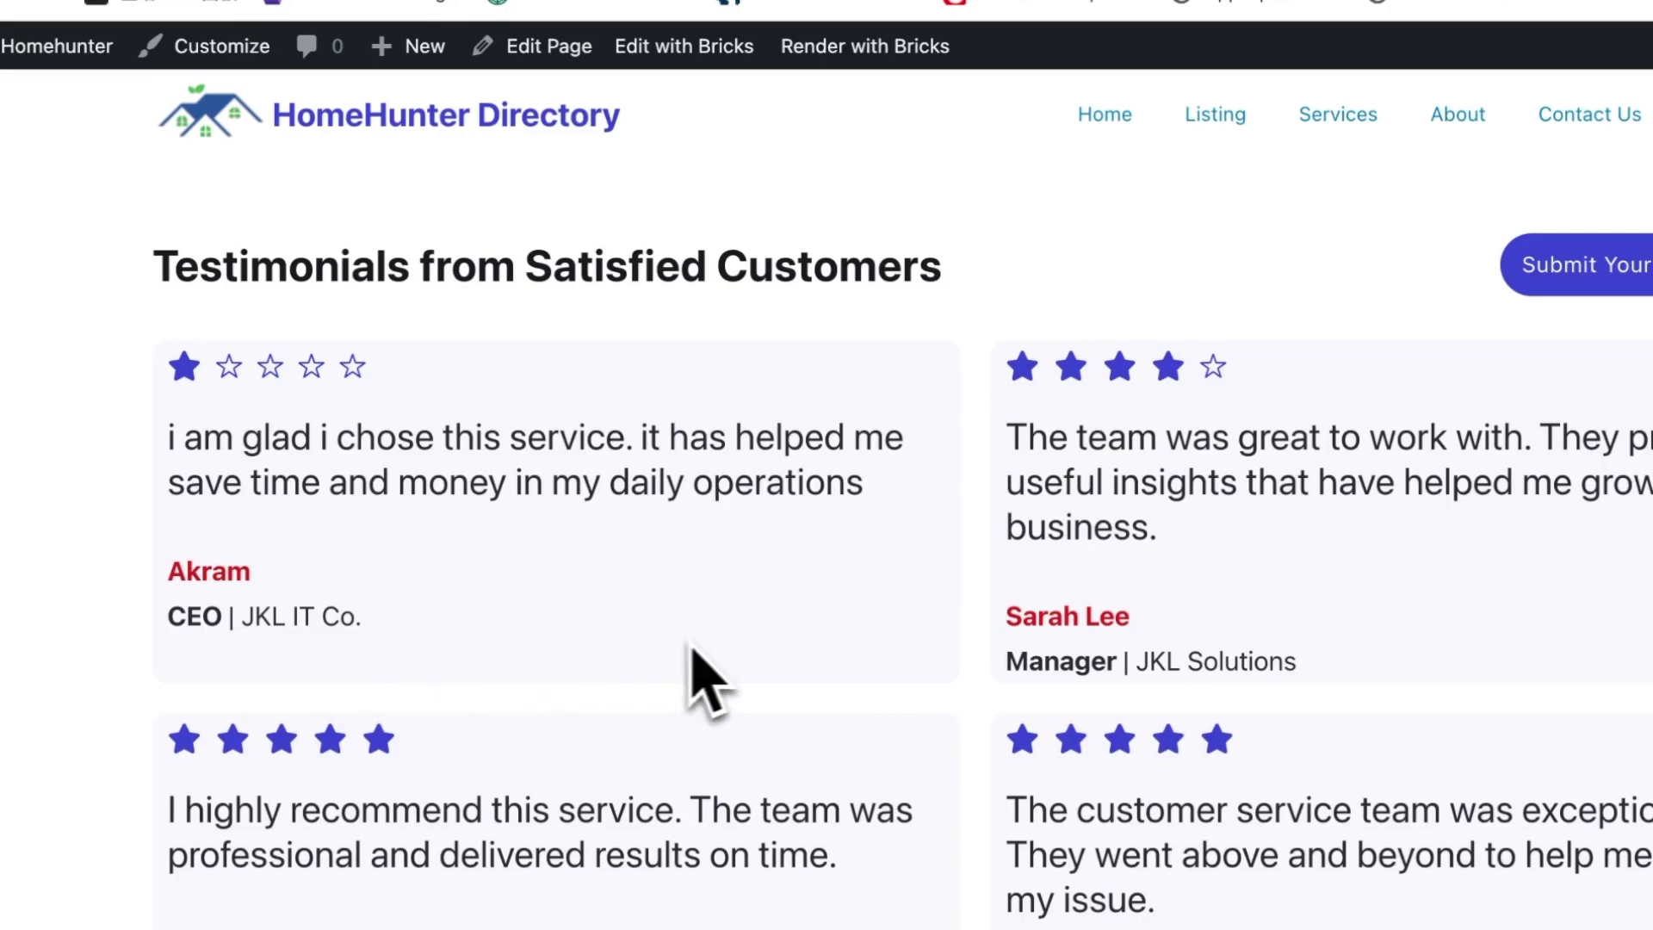
scroll(684, 650, down, 1)
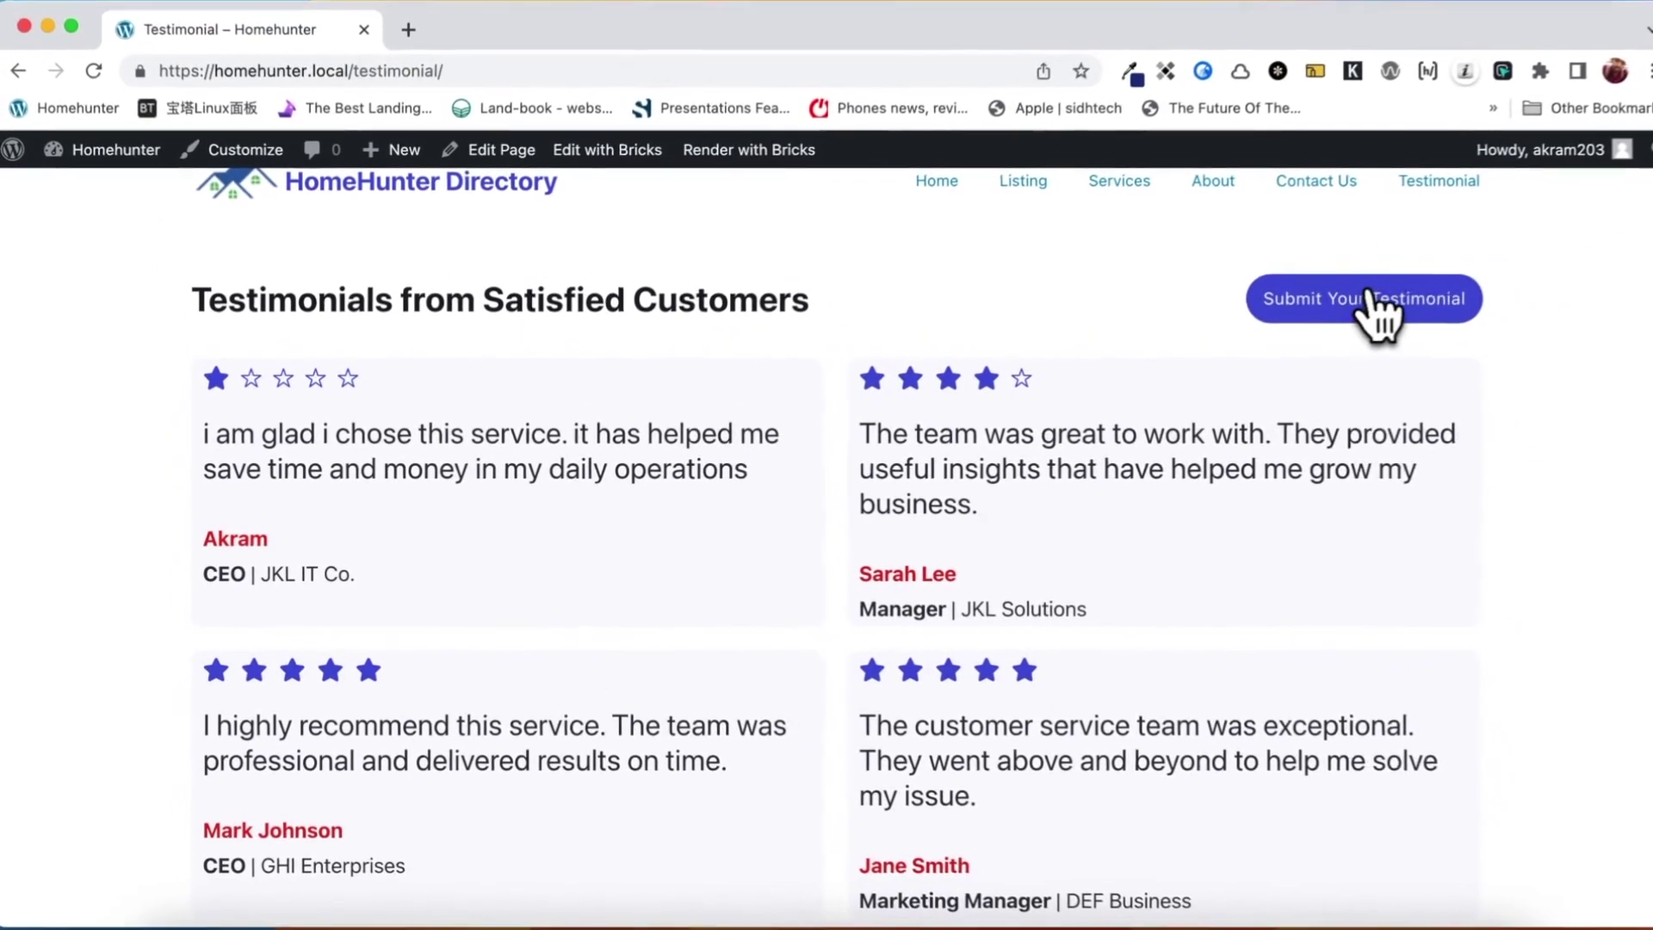
click(1371, 297)
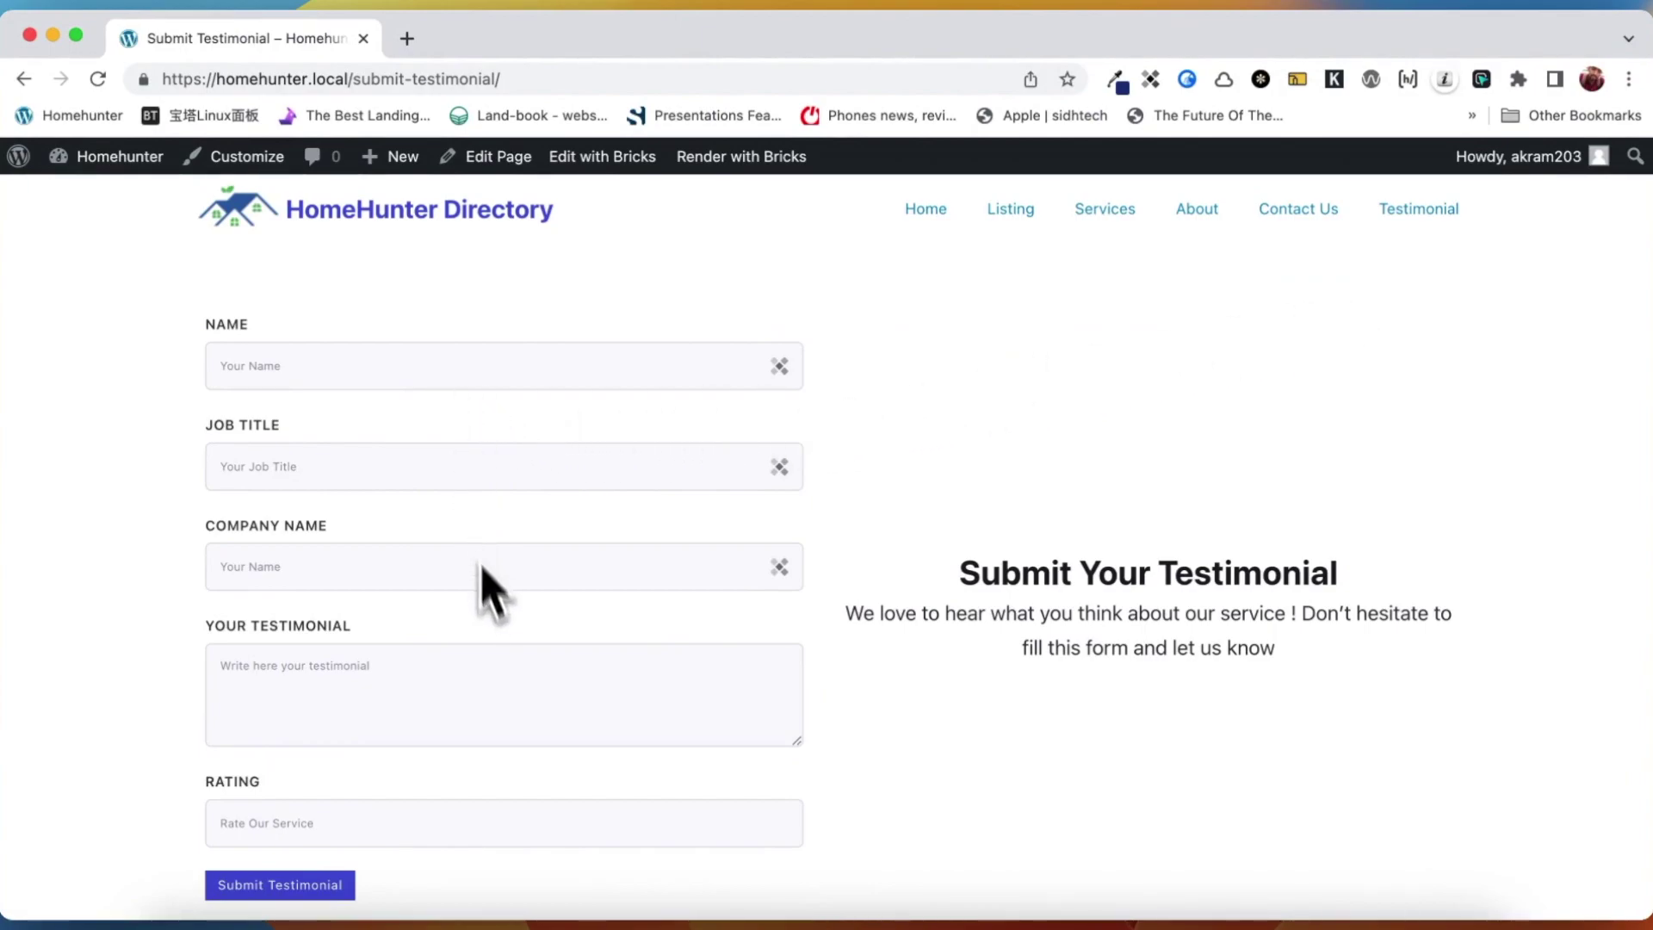
scroll(523, 730, down, 1)
scroll(524, 732, up, 1)
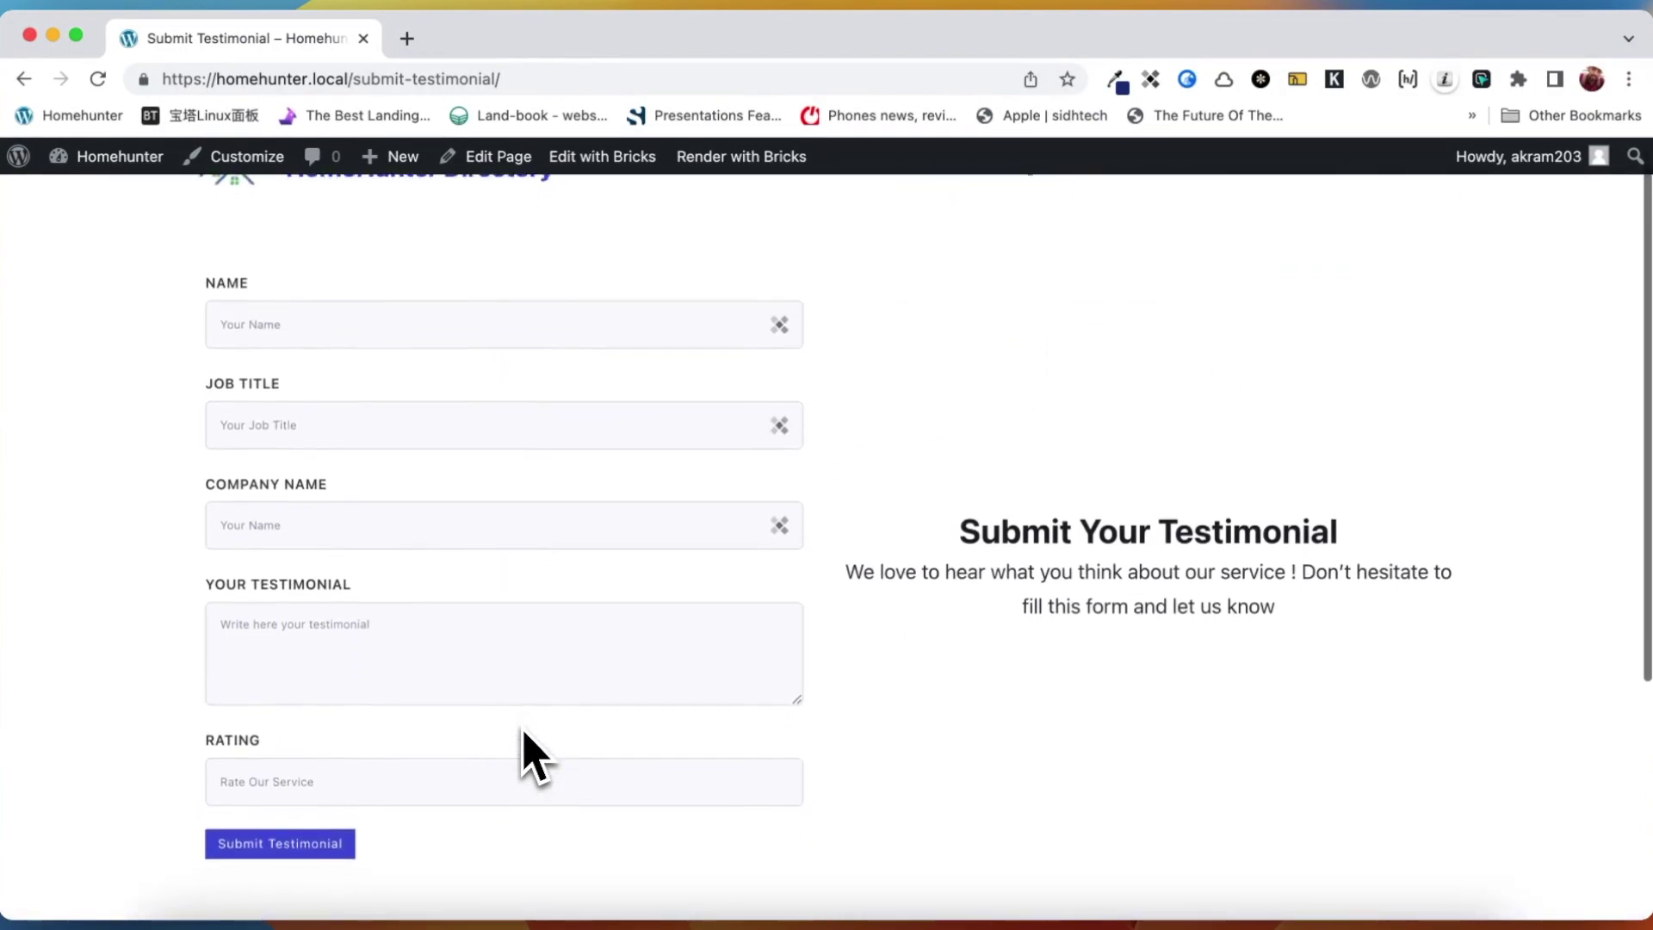